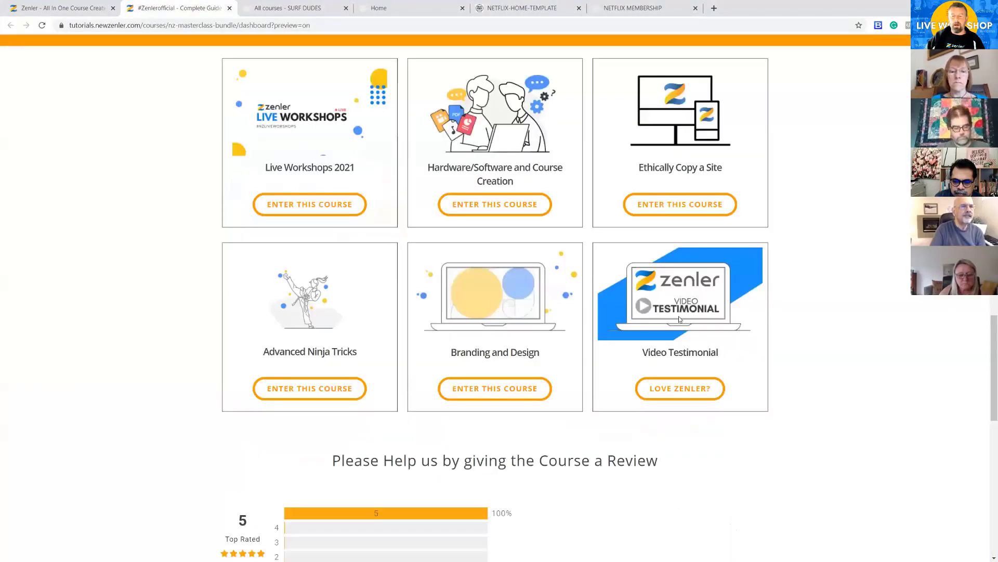
View the Video Testimonial course's submission page, closing it and the Zenler course dashboard page when done
{"action": "left_click", "coordinate": [673, 391]}
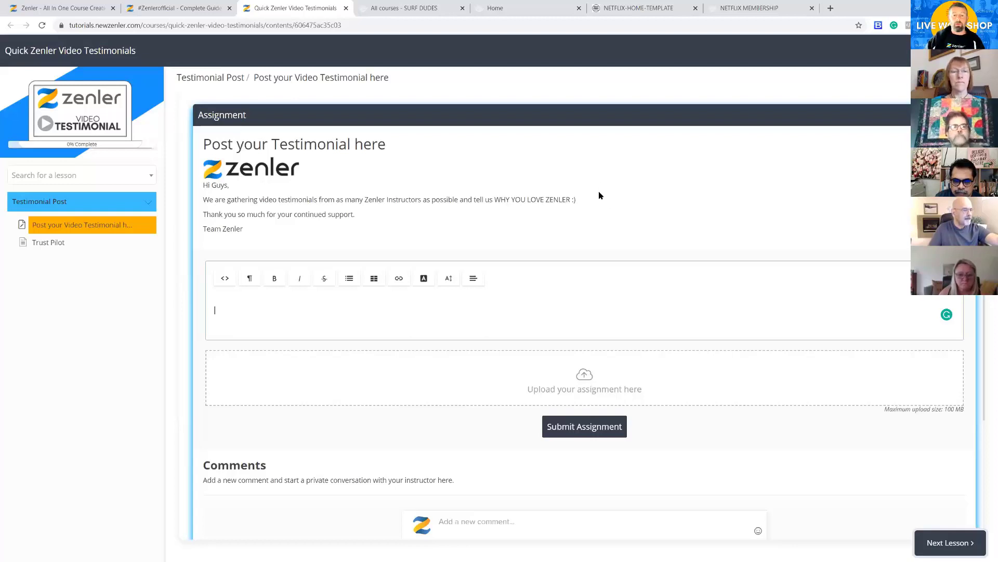
{"action": "left_click", "coordinate": [344, 9]}
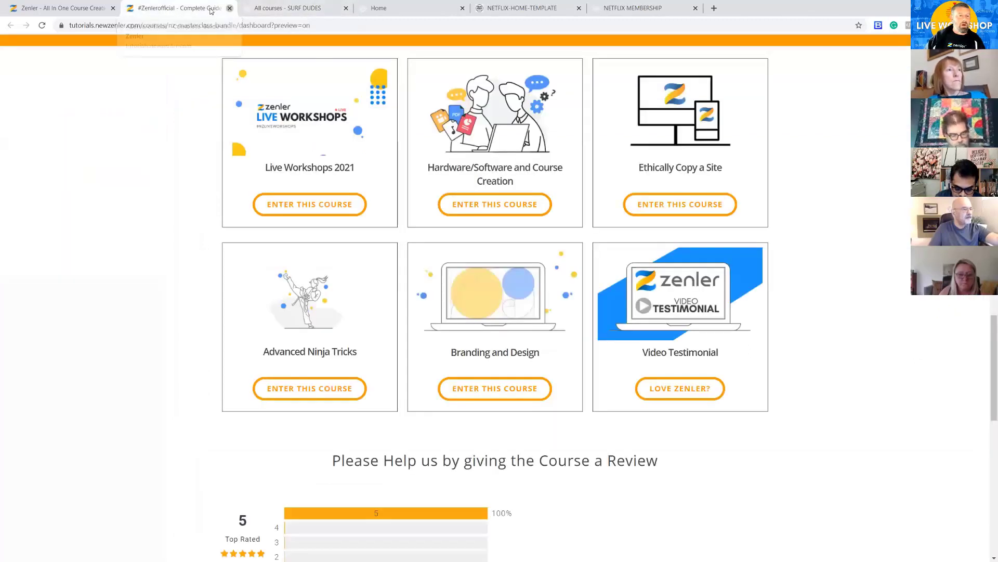
{"action": "left_click", "coordinate": [229, 8]}
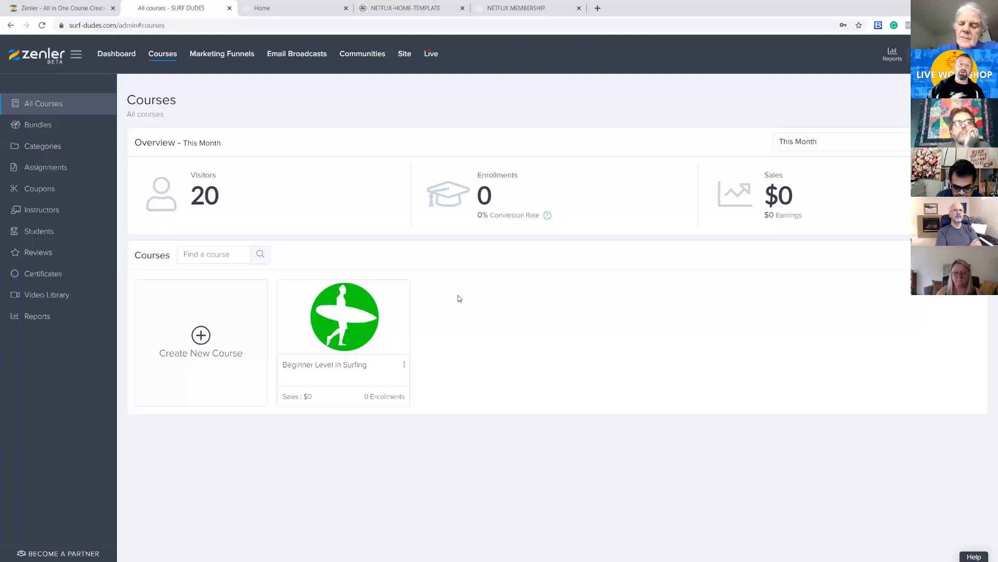
Examine the NETFLIX-HOME-TEMPLATE page from its hero section down to the frequently asked questions
{"action": "left_click", "coordinate": [298, 8]}
{"action": "left_click", "coordinate": [395, 9]}
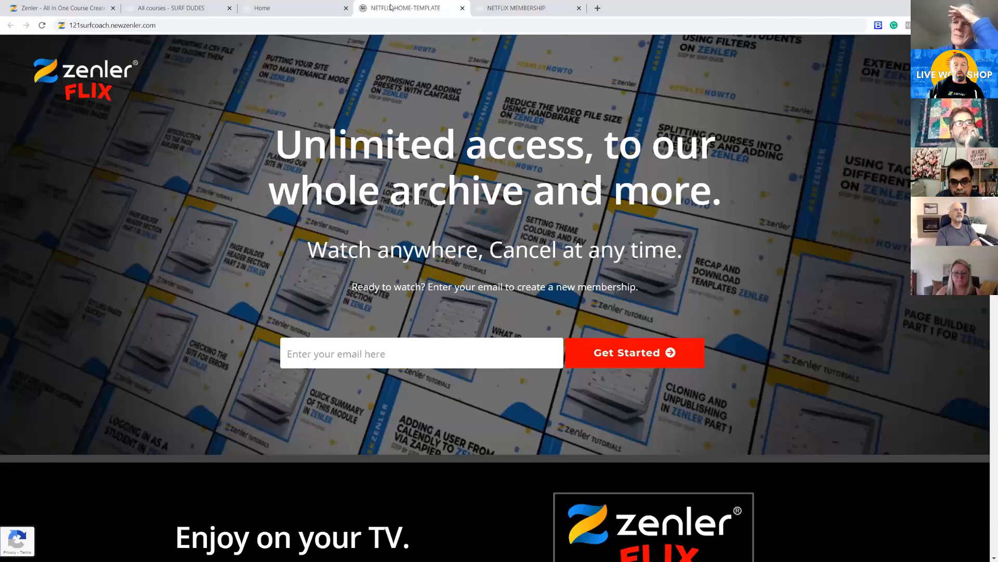
{"action": "scroll", "coordinate": [777, 207], "scroll_direction": "down", "scroll_amount": 15}
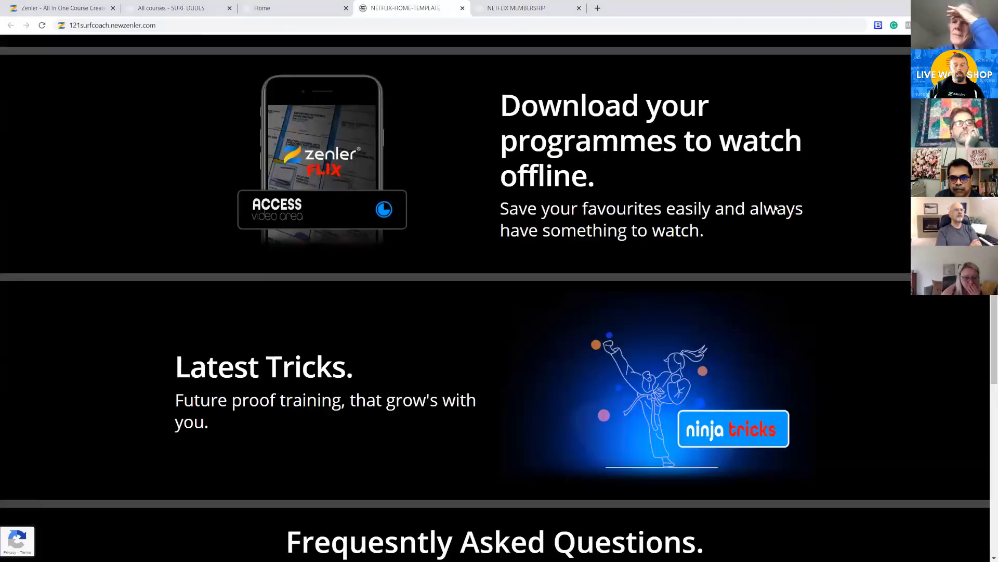
{"action": "scroll", "coordinate": [775, 208], "scroll_direction": "down", "scroll_amount": 5}
{"action": "scroll", "coordinate": [774, 206], "scroll_direction": "up", "scroll_amount": 15}
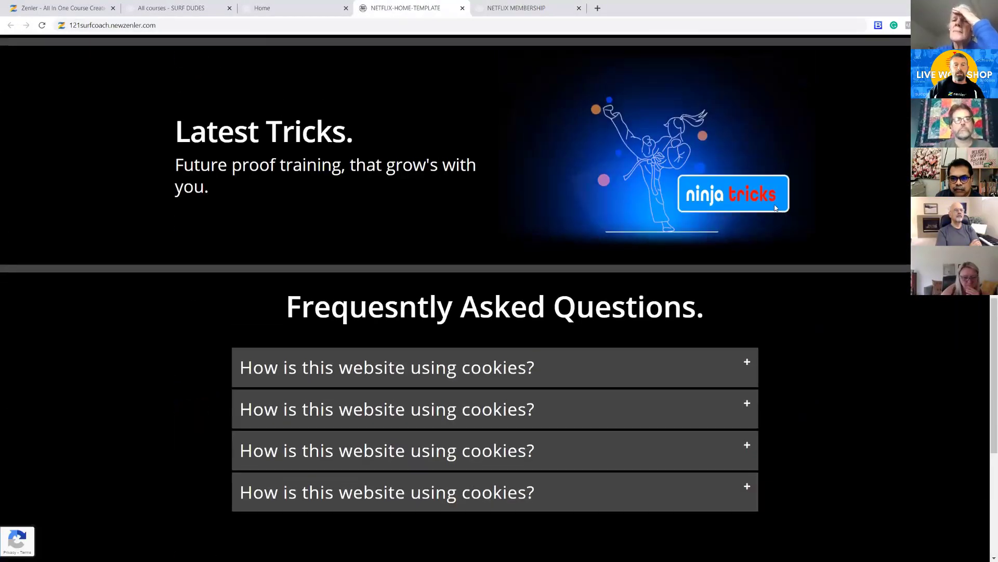
{"action": "scroll", "coordinate": [773, 206], "scroll_direction": "up", "scroll_amount": 3}
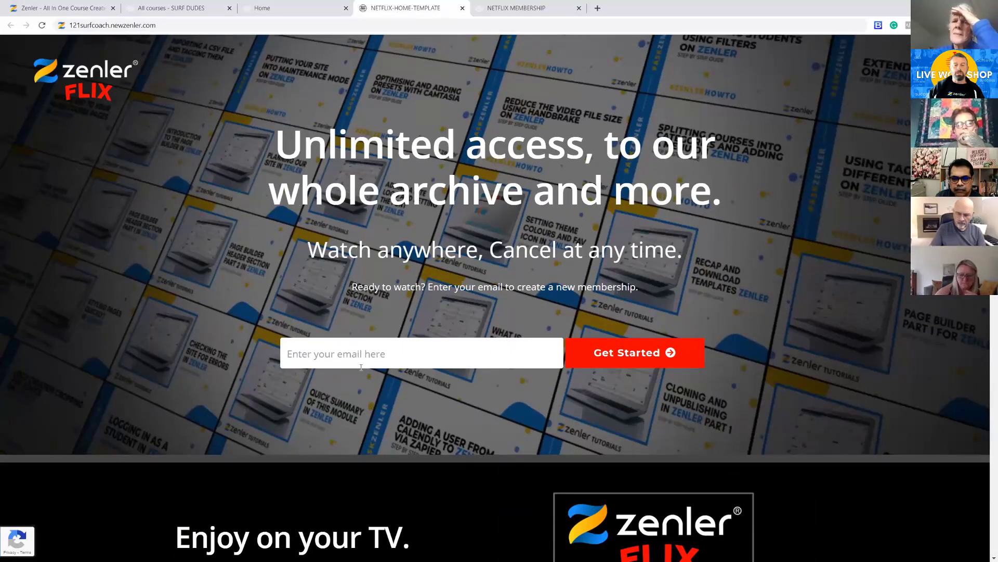
{"action": "scroll", "coordinate": [770, 314], "scroll_direction": "down", "scroll_amount": 6}
{"action": "scroll", "coordinate": [773, 314], "scroll_direction": "up", "scroll_amount": 6}
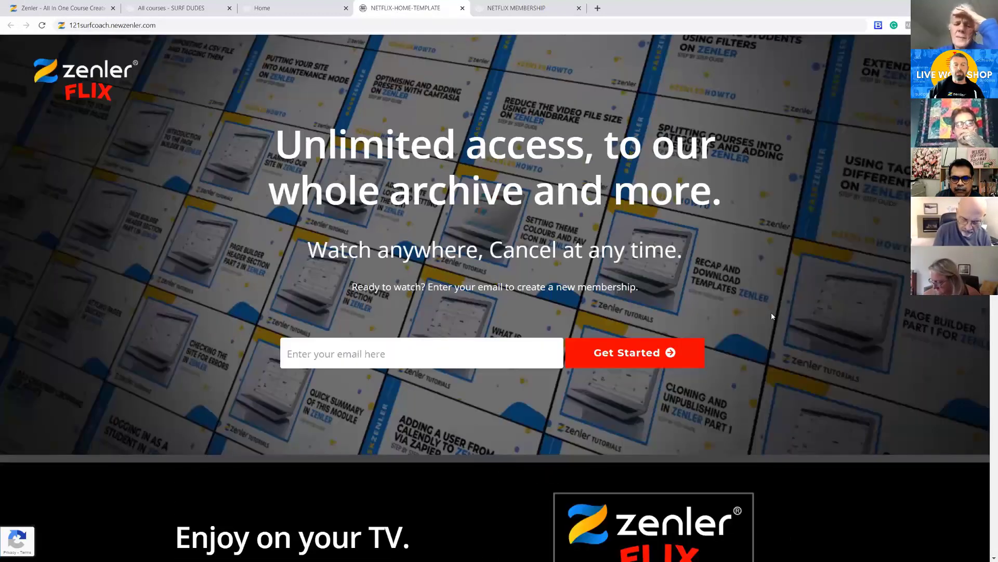
Review the video rows and sign-up section of the NETFLIX MEMBERSHIP page, closing it and the home template page when done
{"action": "key", "text": "ctrl+Tab"}
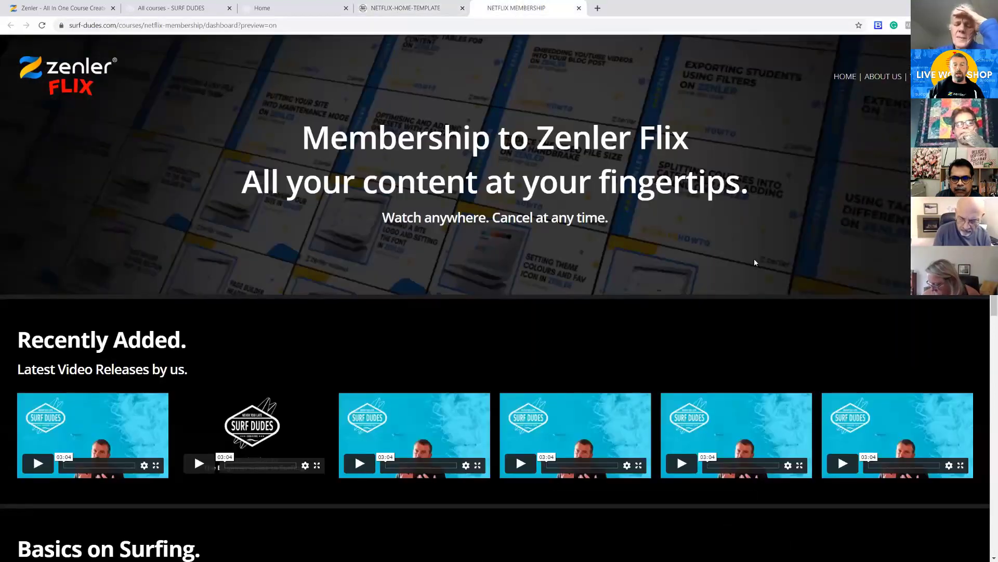
{"action": "scroll", "coordinate": [824, 215], "scroll_direction": "down", "scroll_amount": 9}
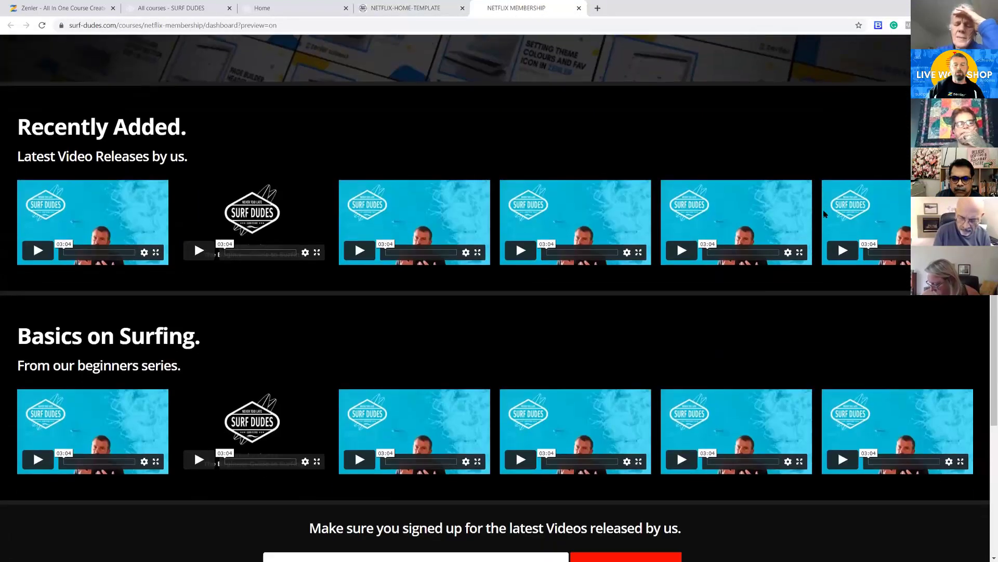
{"action": "scroll", "coordinate": [824, 213], "scroll_direction": "up", "scroll_amount": 9}
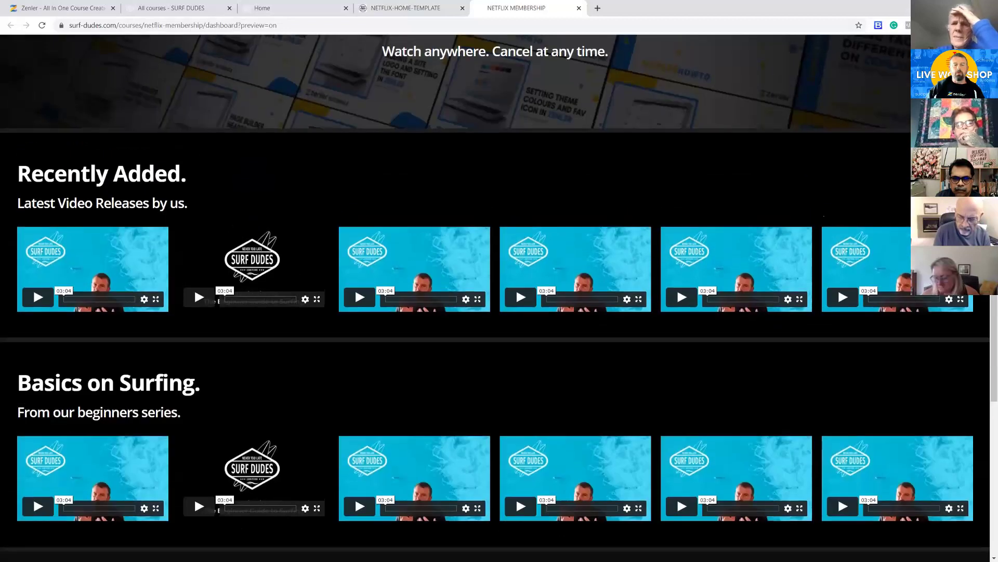
{"action": "scroll", "coordinate": [609, 163], "scroll_direction": "down", "scroll_amount": 9}
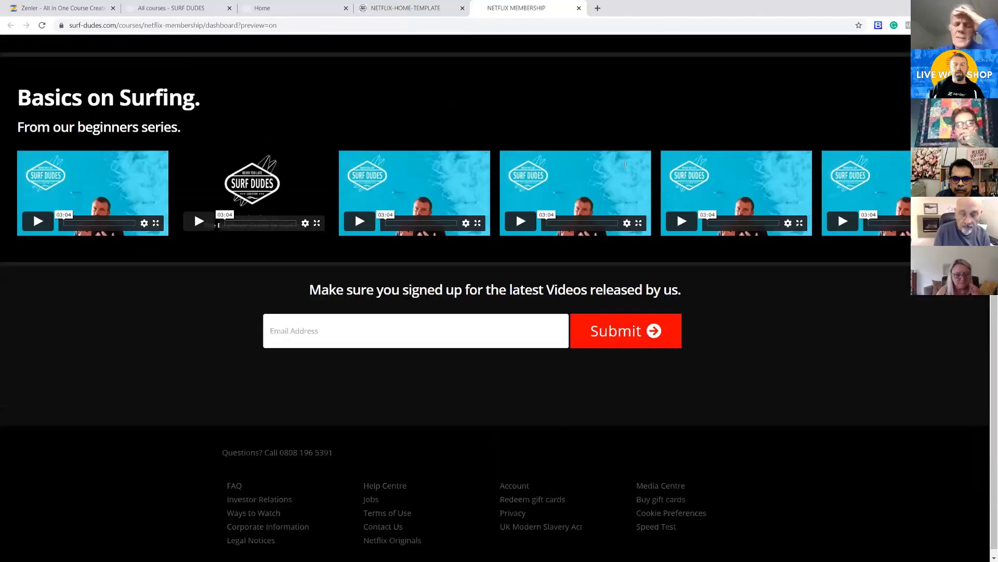
{"action": "scroll", "coordinate": [624, 165], "scroll_direction": "up", "scroll_amount": 7}
{"action": "scroll", "coordinate": [629, 164], "scroll_direction": "up", "scroll_amount": 2}
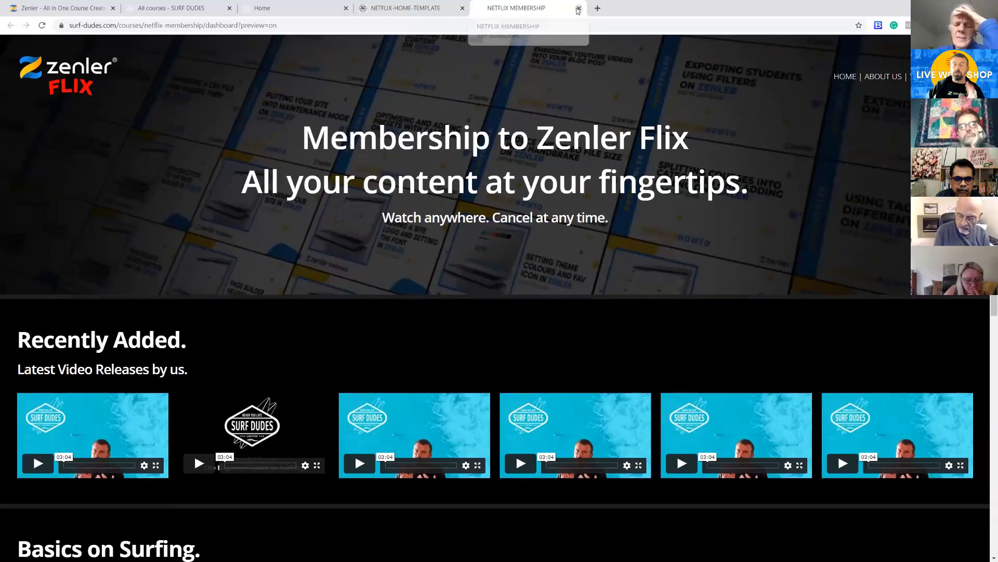
{"action": "scroll", "coordinate": [670, 105], "scroll_direction": "down", "scroll_amount": 4}
{"action": "scroll", "coordinate": [664, 100], "scroll_direction": "up", "scroll_amount": 4}
{"action": "left_click", "coordinate": [579, 9]}
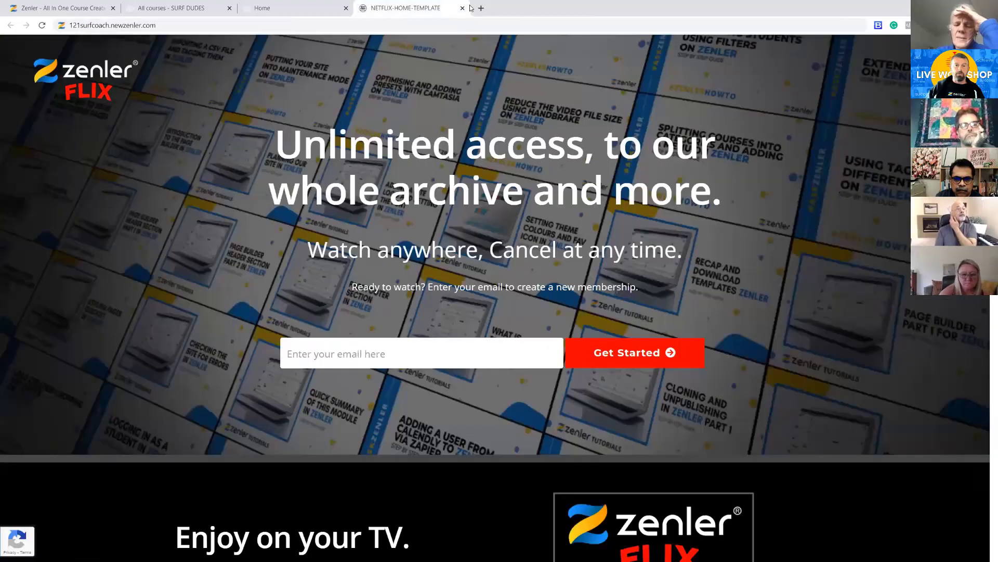
{"action": "left_click", "coordinate": [462, 8]}
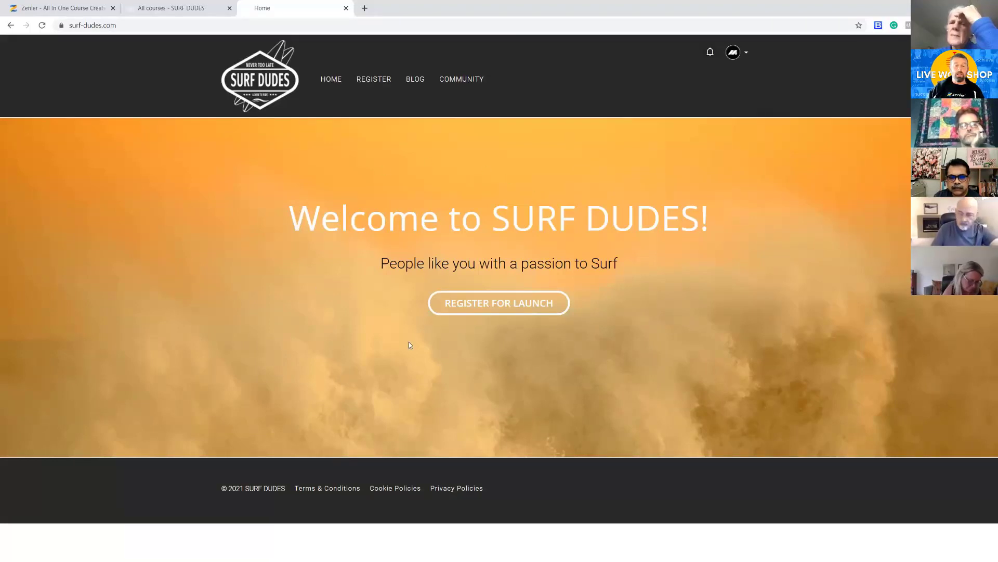
Start a new pricing plan of type Free for the Beginner Level in Surfing course
{"action": "left_click", "coordinate": [497, 307]}
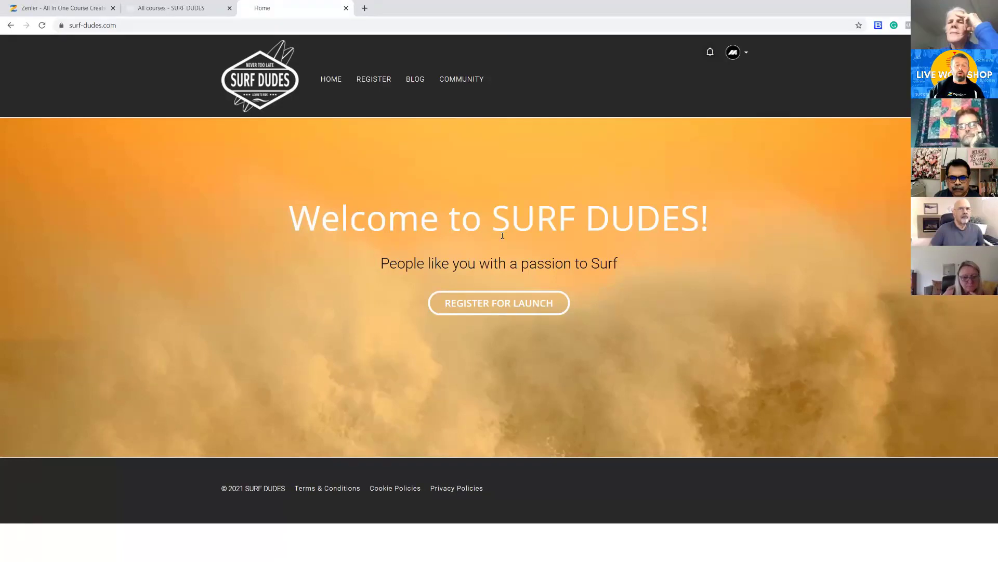
{"action": "left_click", "coordinate": [177, 11]}
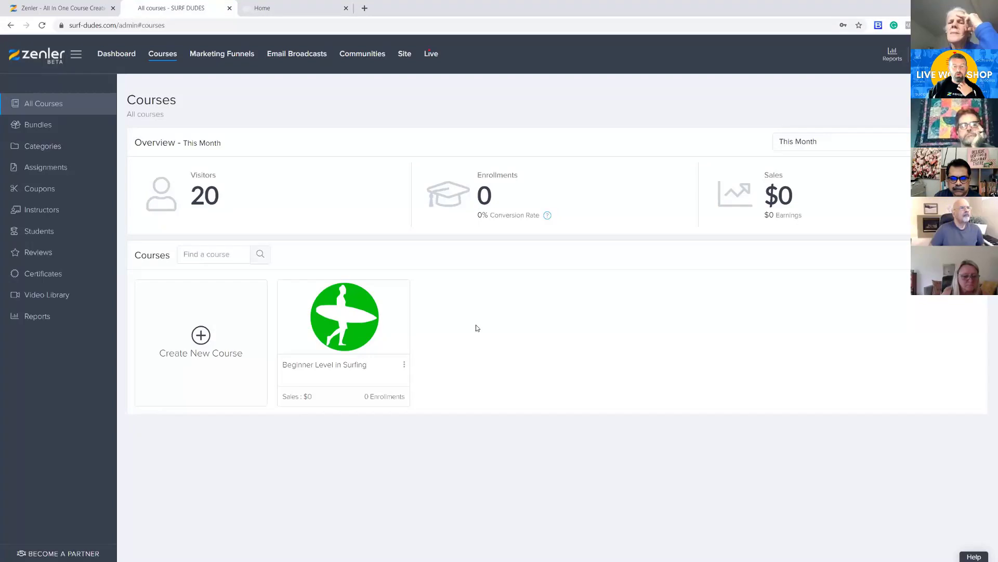
{"action": "left_click", "coordinate": [350, 321]}
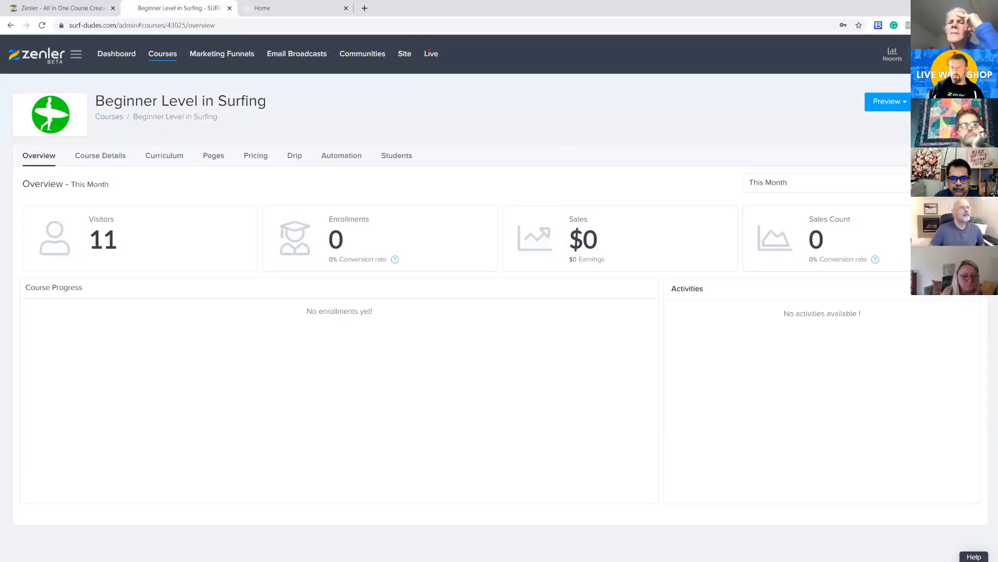
{"action": "left_click", "coordinate": [260, 159]}
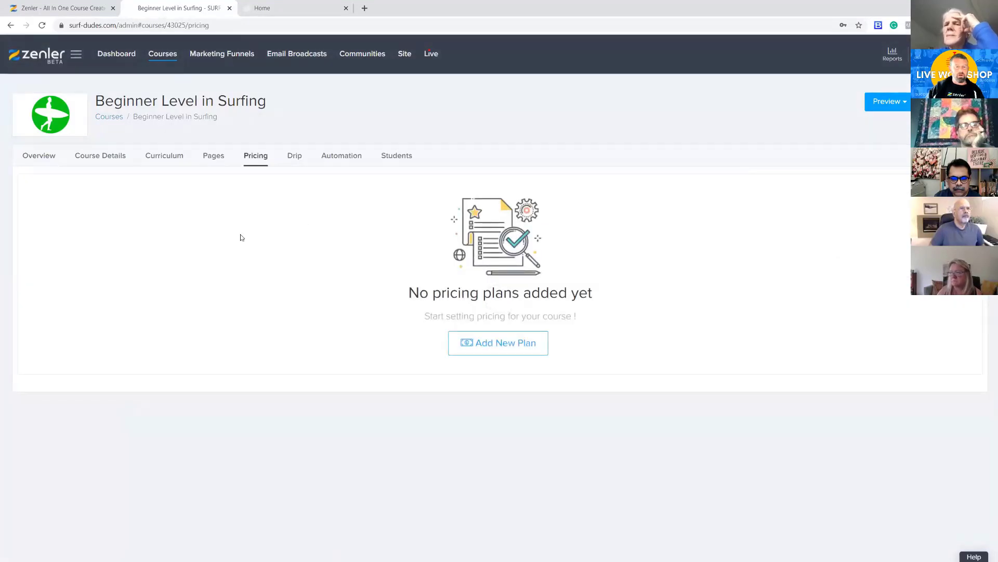
{"action": "left_click", "coordinate": [505, 345]}
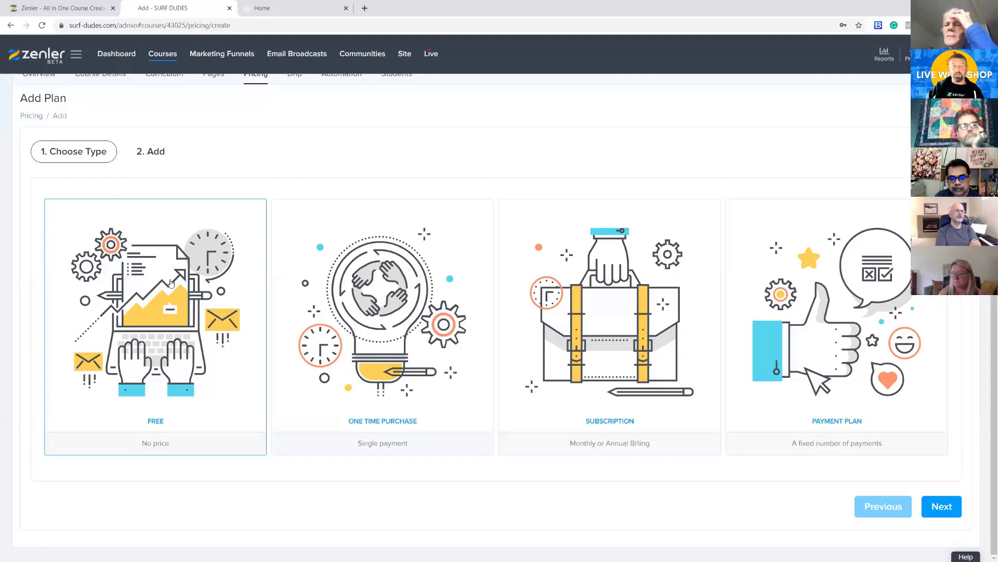
{"action": "left_click", "coordinate": [930, 508]}
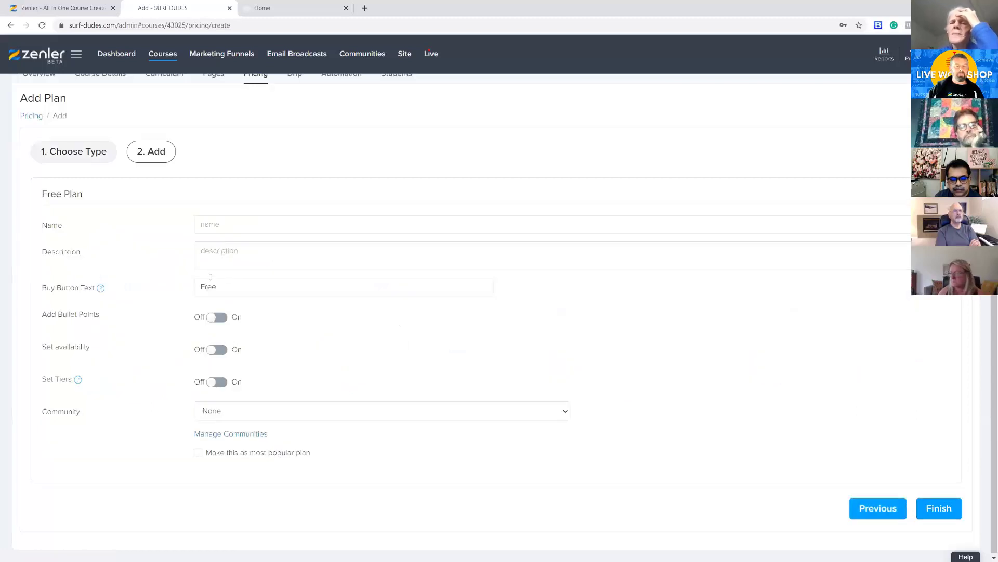
Name the free pricing plan FREE PLAN and save it with the other options at their defaults
{"action": "left_click", "coordinate": [223, 225]}
{"action": "type", "text": "F"}
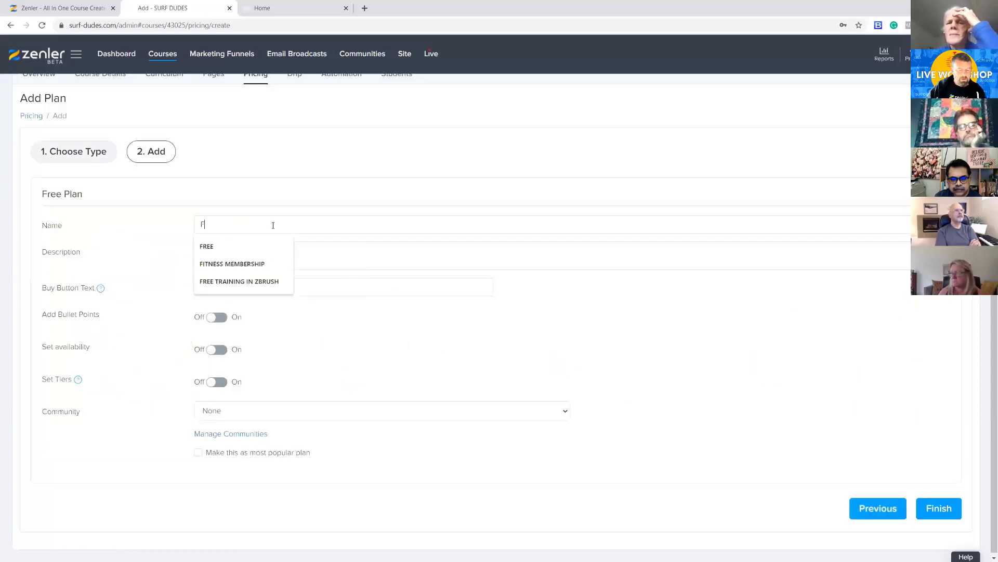
{"action": "type", "text": "REE OPL"}
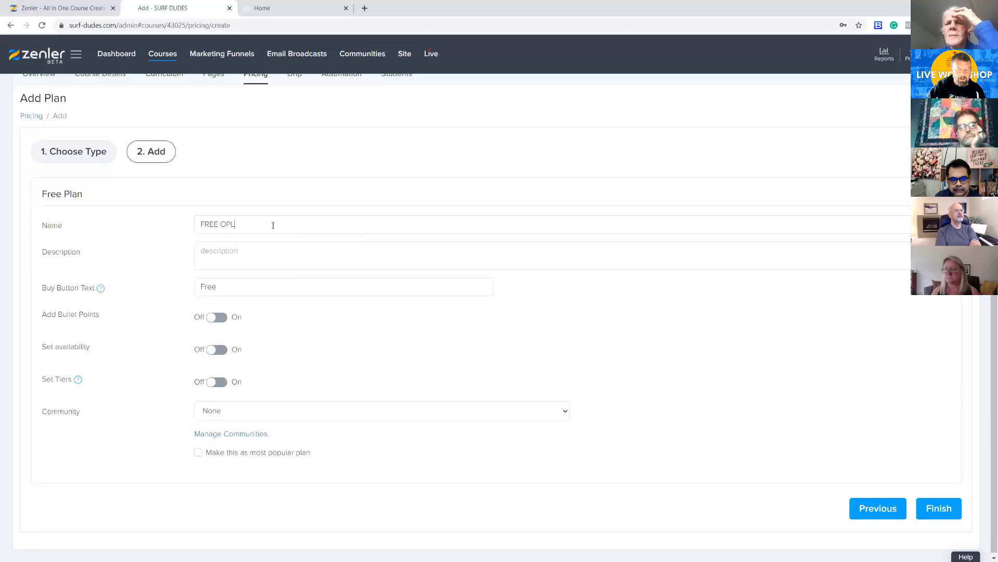
{"action": "type", "text": "AN"}
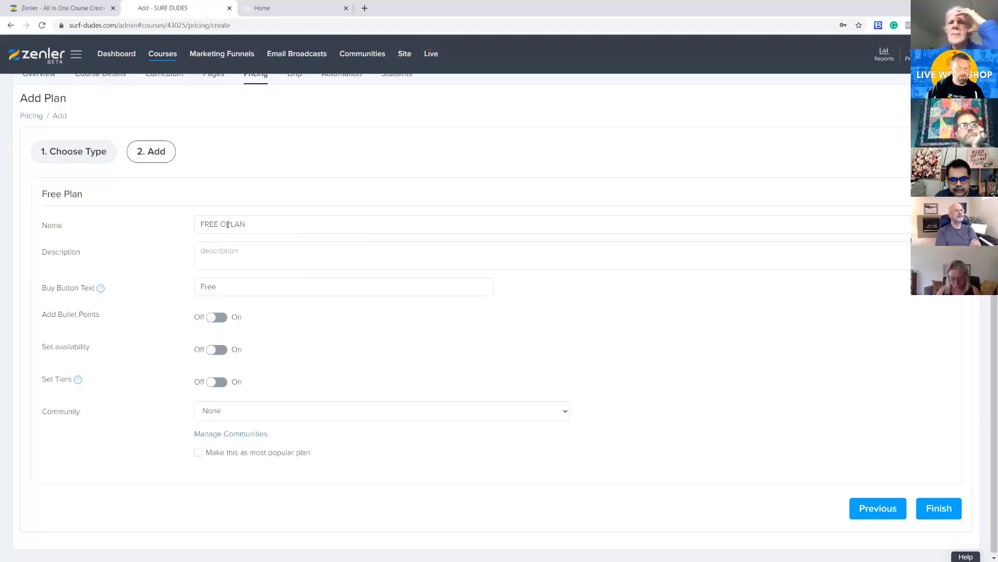
{"action": "left_click", "coordinate": [229, 224]}
{"action": "key", "text": "BackSpace"}
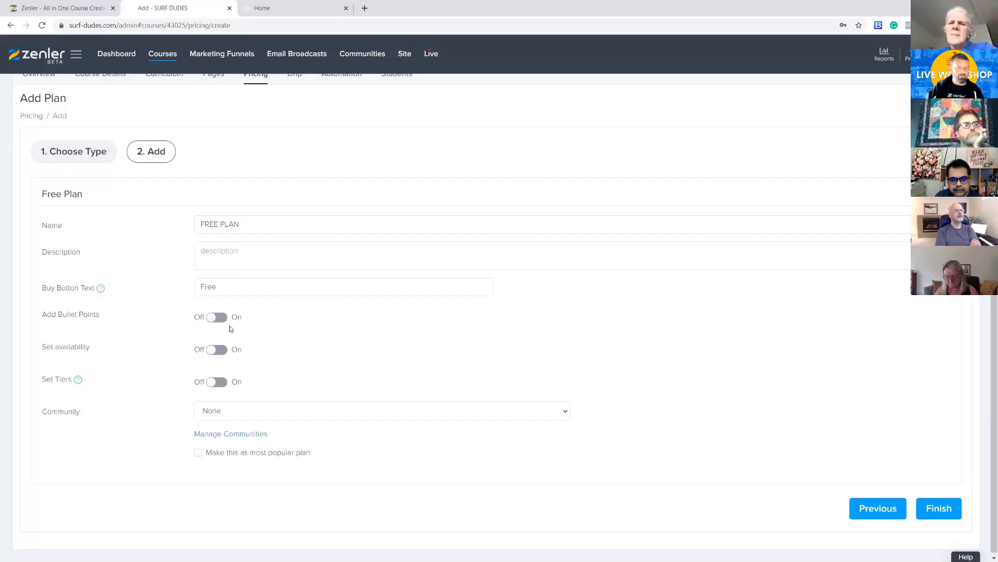
{"action": "left_click", "coordinate": [937, 508]}
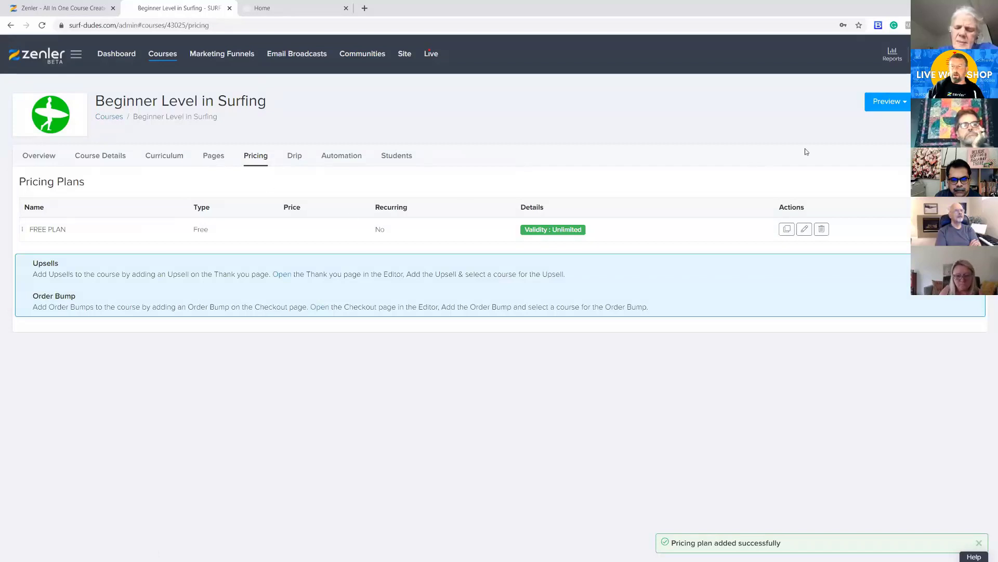
Preview the Beginner Level in Surfing sales page and open the checkout page of its free plan
{"action": "left_click", "coordinate": [884, 102]}
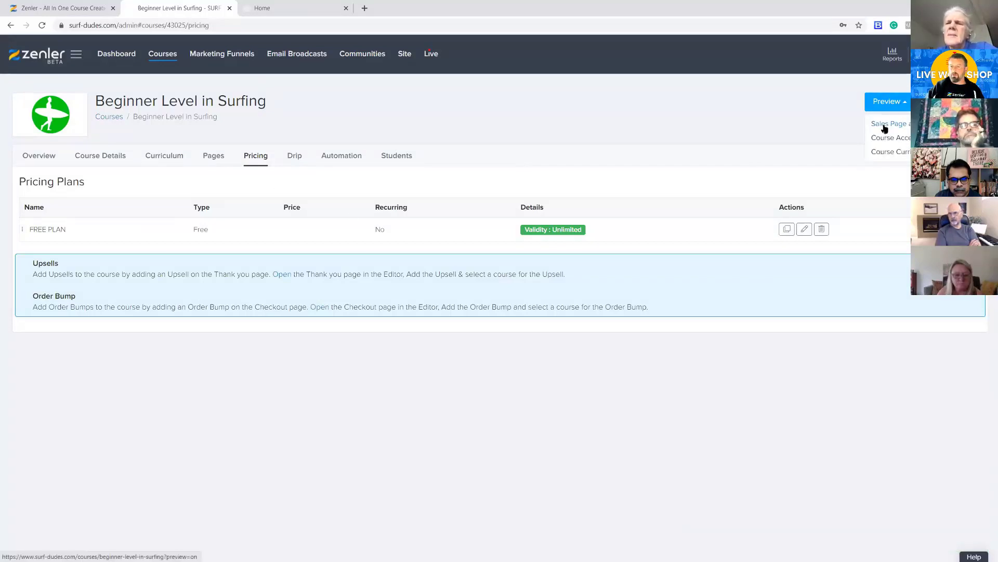
{"action": "left_click", "coordinate": [884, 125]}
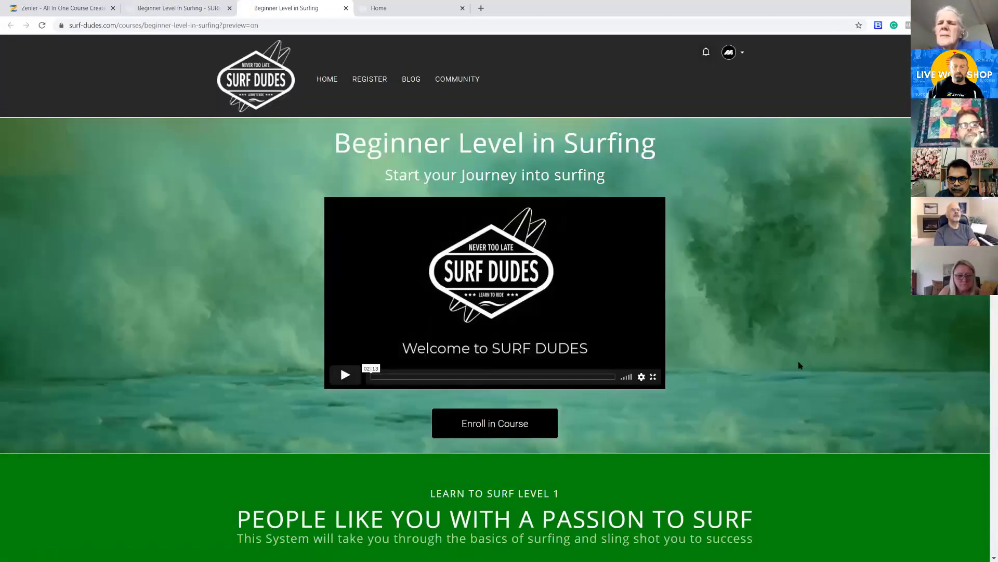
{"action": "scroll", "coordinate": [800, 365], "scroll_direction": "down", "scroll_amount": 12}
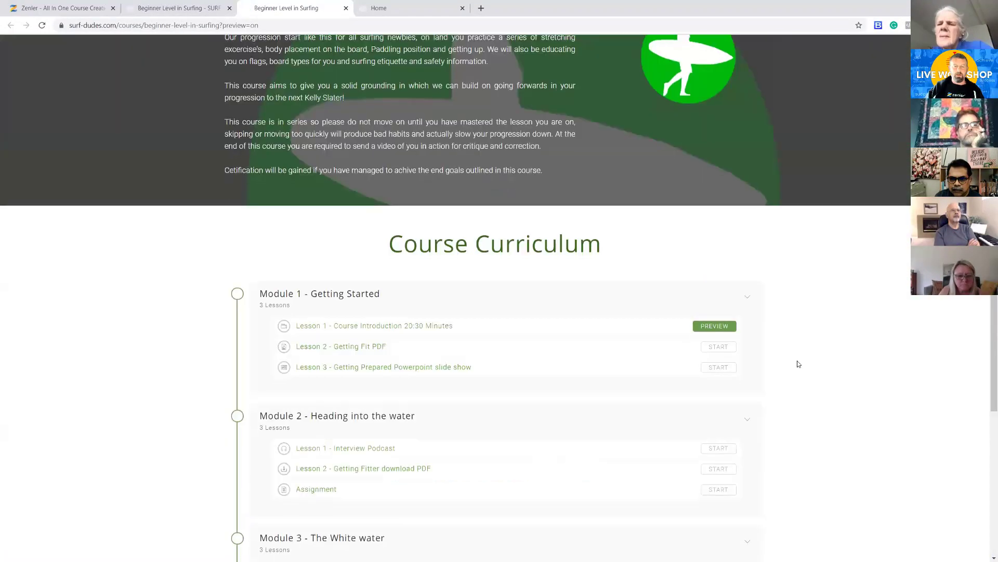
{"action": "scroll", "coordinate": [799, 364], "scroll_direction": "down", "scroll_amount": 9}
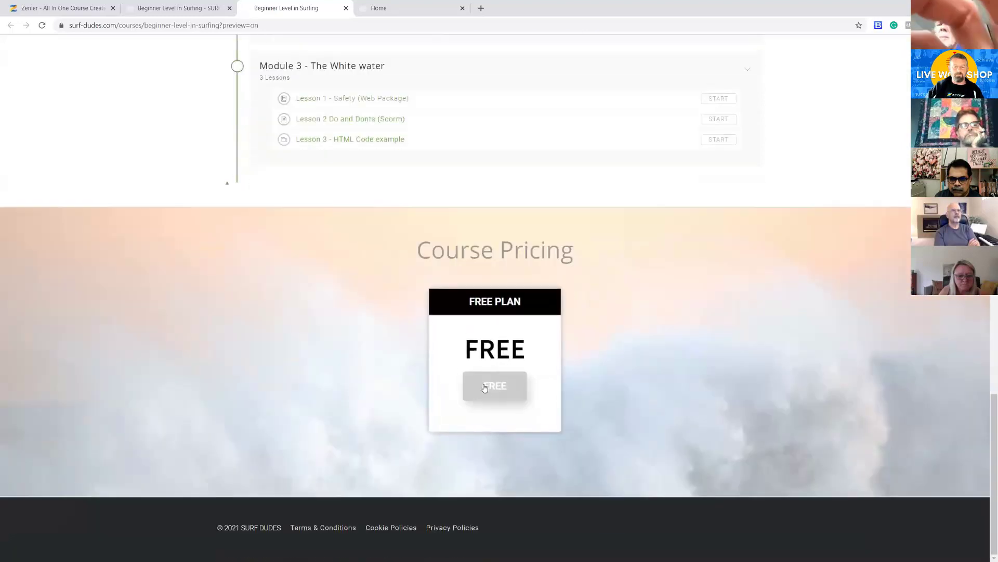
{"action": "left_click", "coordinate": [484, 388]}
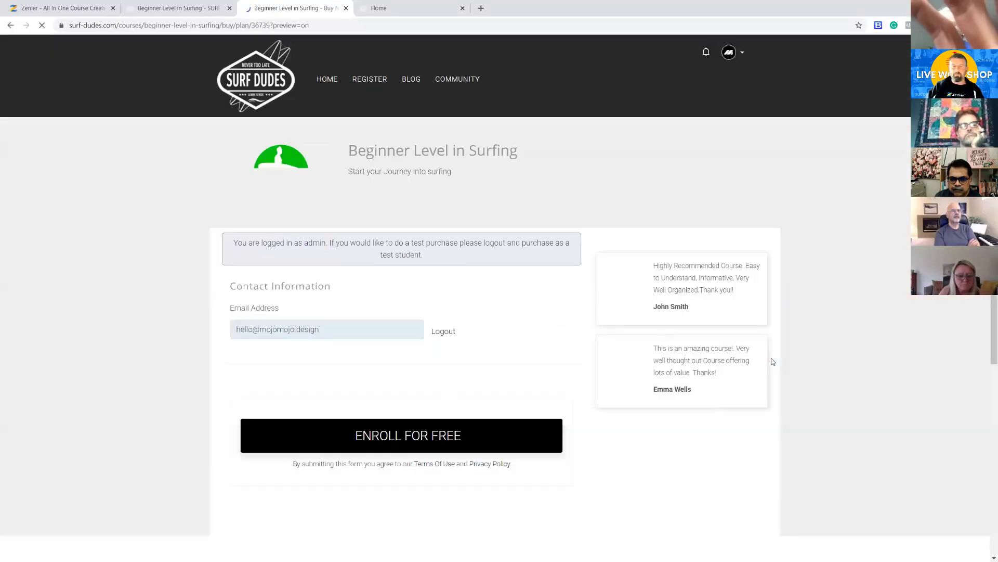
{"action": "left_click", "coordinate": [390, 420]}
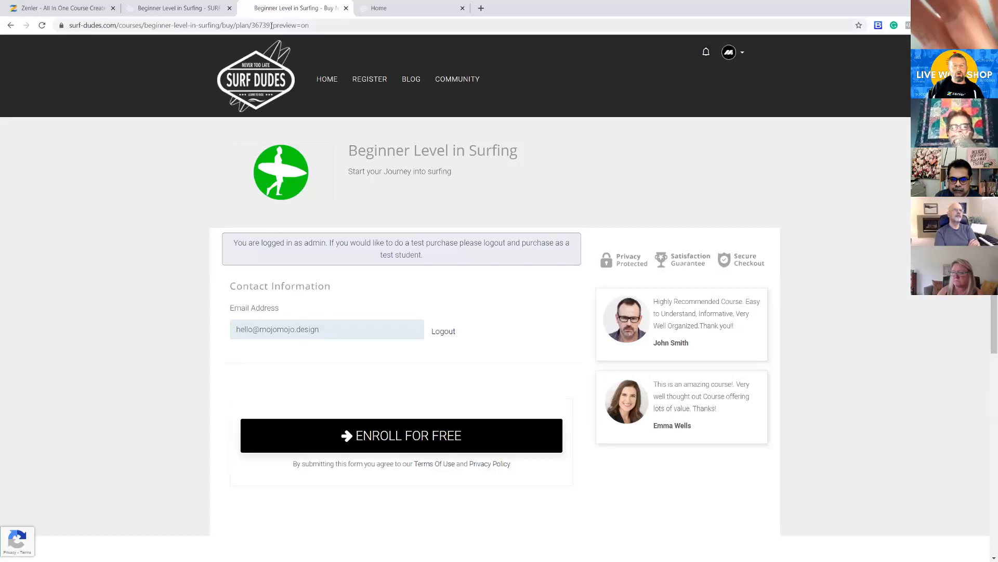
Copy the free plan's checkout page address without the ?preview=on ending
{"action": "left_click_drag", "start_coordinate": [271, 25], "coordinate": [311, 25]}
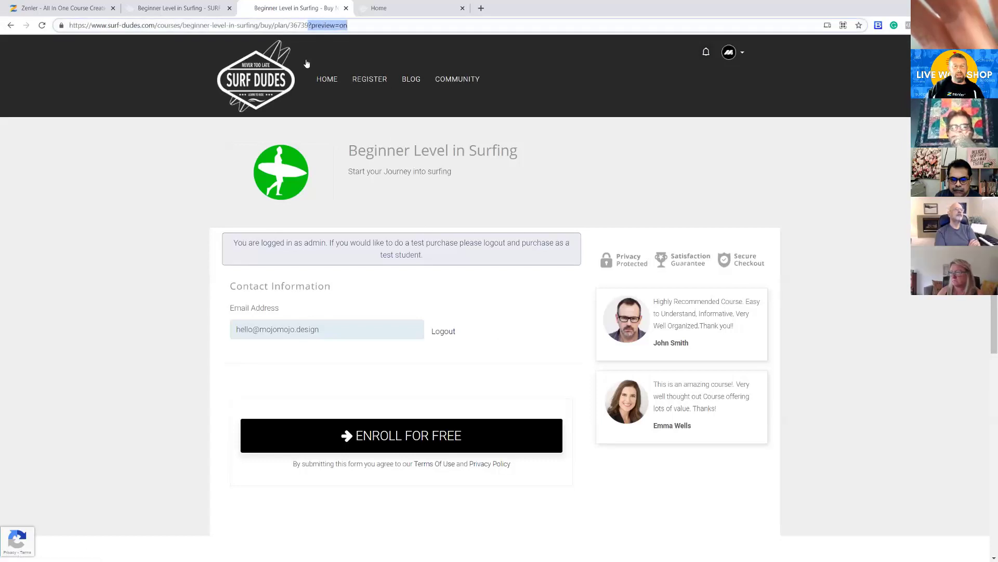
{"action": "left_click", "coordinate": [186, 11]}
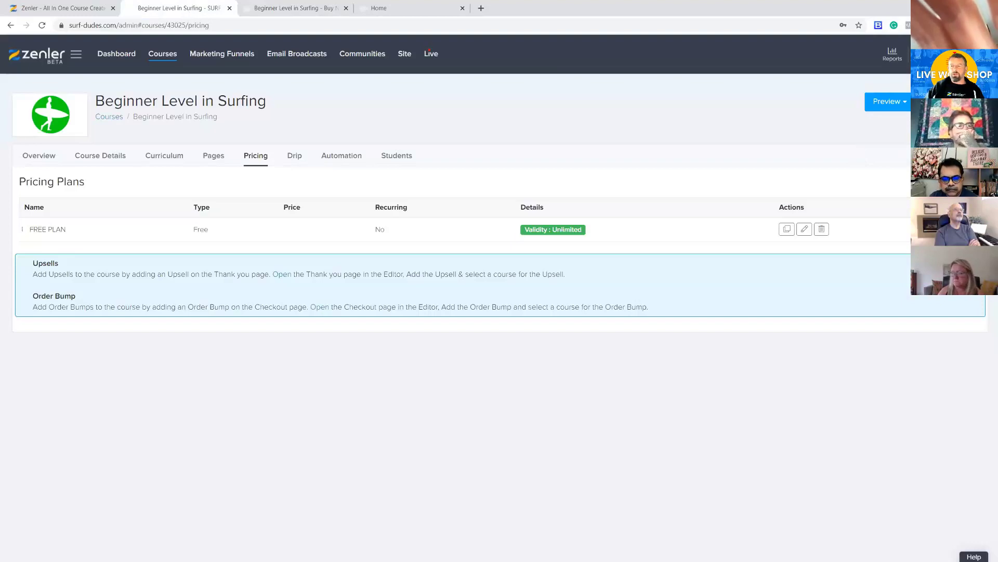
{"action": "left_click", "coordinate": [294, 9]}
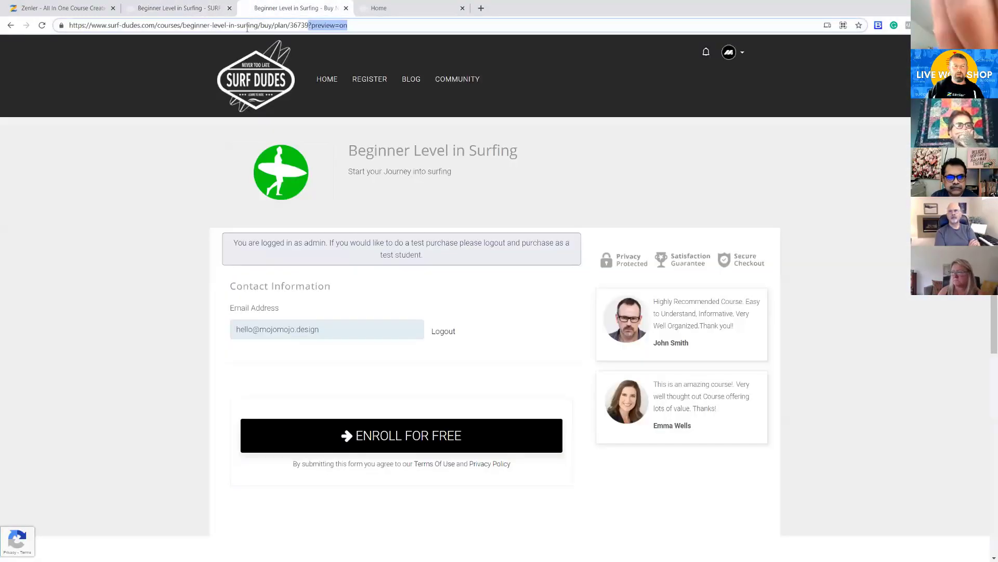
{"action": "left_click", "coordinate": [299, 25]}
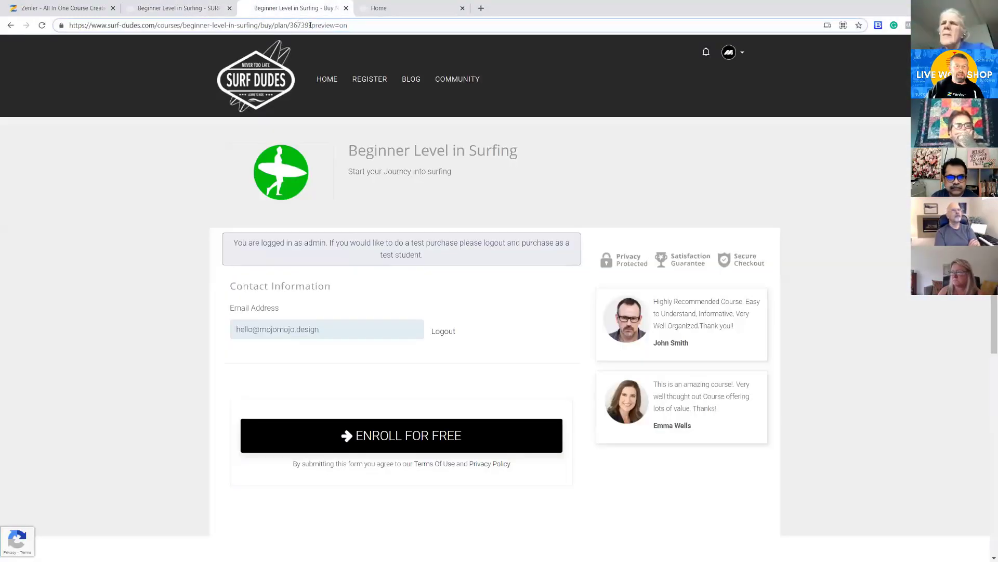
{"action": "left_click_drag", "start_coordinate": [309, 25], "coordinate": [41, 25]}
{"action": "key", "text": "ctrl+c"}
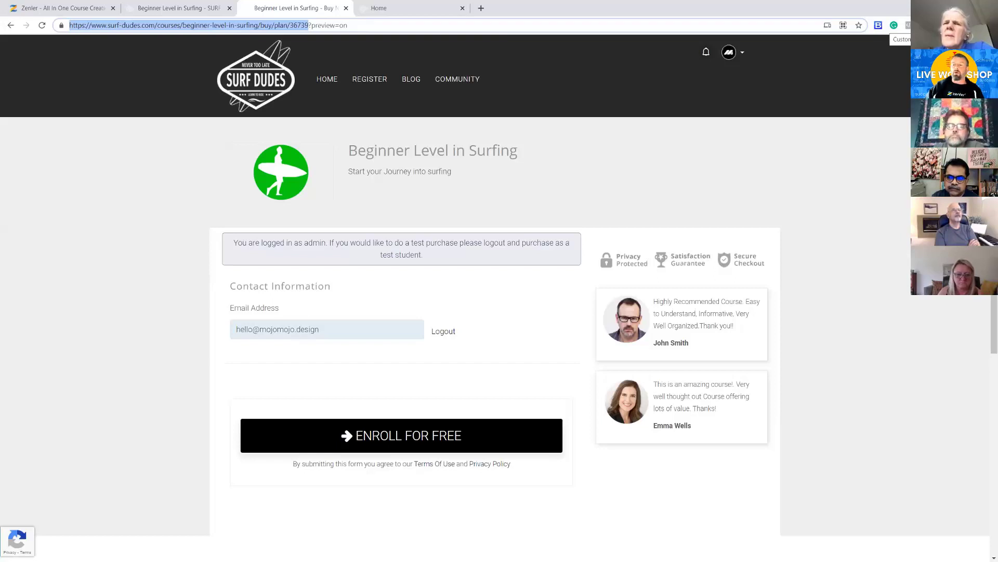
Try to load the copied checkout link in a new incognito window, closing the window when done
{"action": "left_click", "coordinate": [989, 25]}
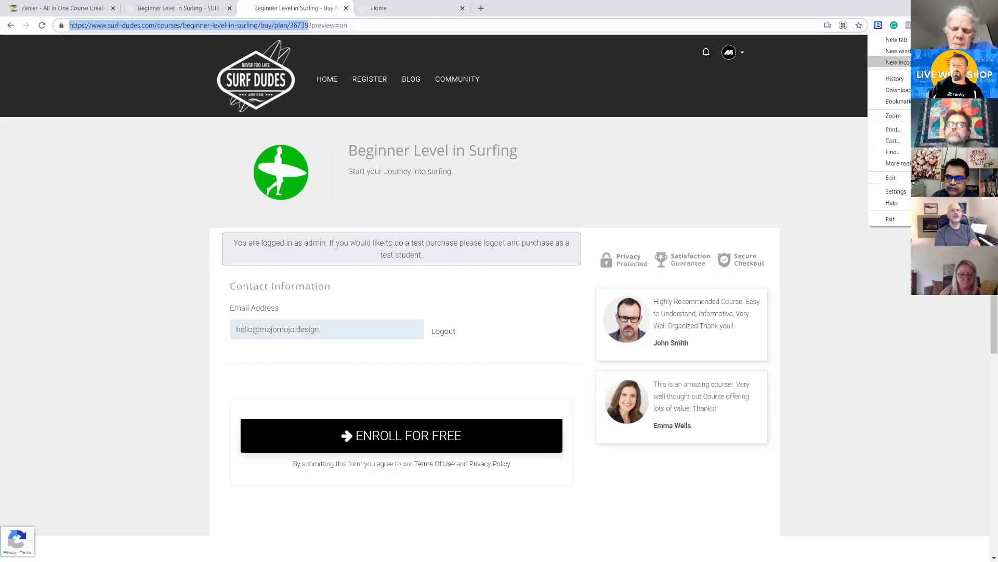
{"action": "left_click", "coordinate": [898, 62]}
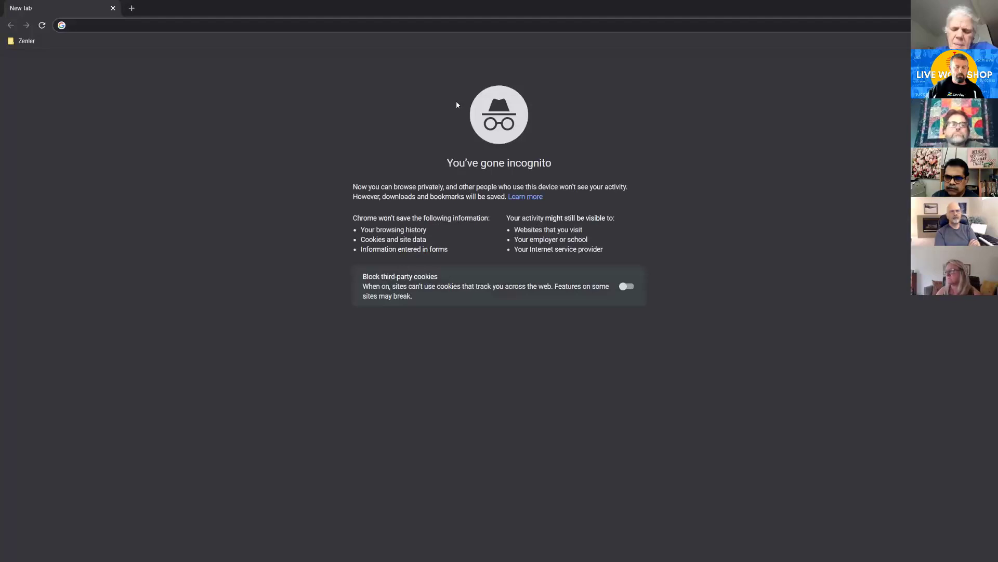
{"action": "key", "text": "ctrl+v"}
{"action": "key", "text": "Return"}
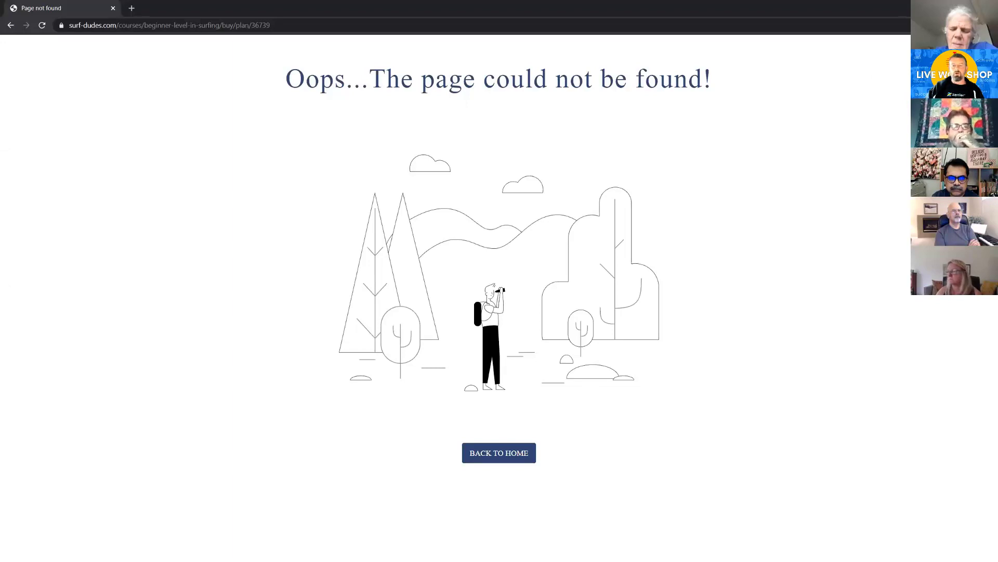
{"action": "left_click", "coordinate": [986, 8]}
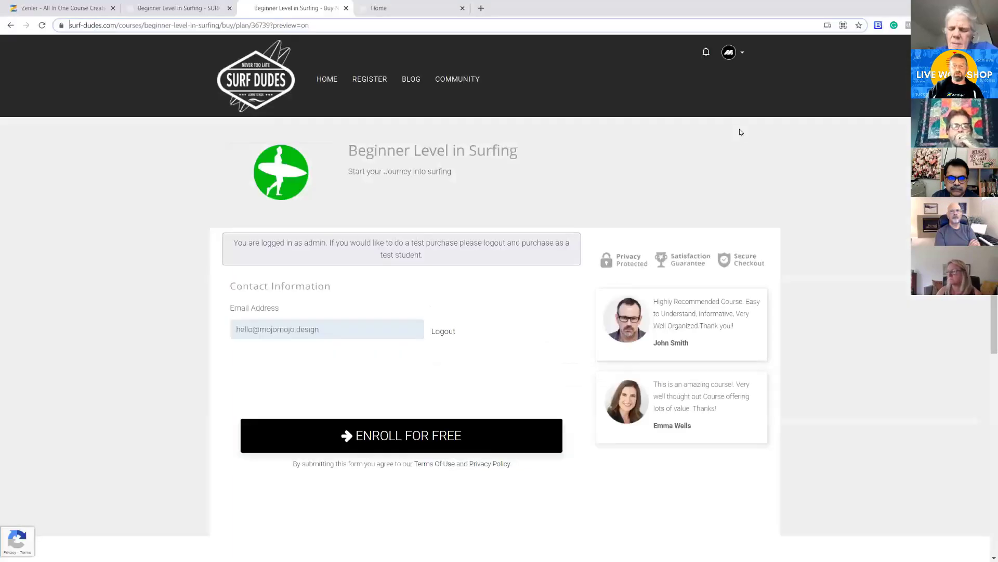
Publish the Beginner Level in Surfing course and load its copied checkout link in a new incognito window
{"action": "left_click", "coordinate": [186, 9]}
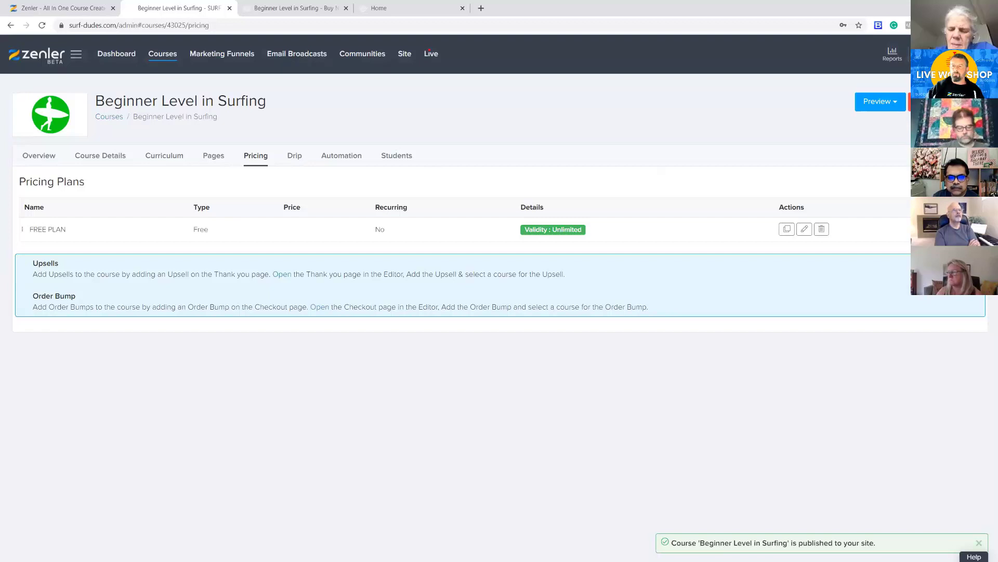
{"action": "left_click", "coordinate": [988, 25]}
{"action": "left_click", "coordinate": [928, 61]}
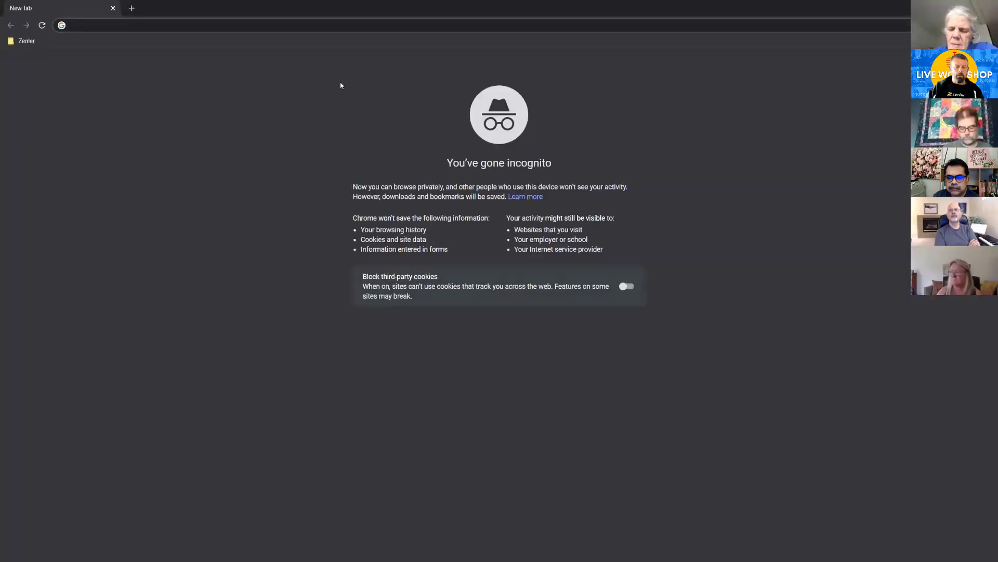
{"action": "type", "text": "https://www.surf-dudes.com/courses/beginner-level-in-surfing/buy/plan/36739"}
{"action": "key", "text": "Return"}
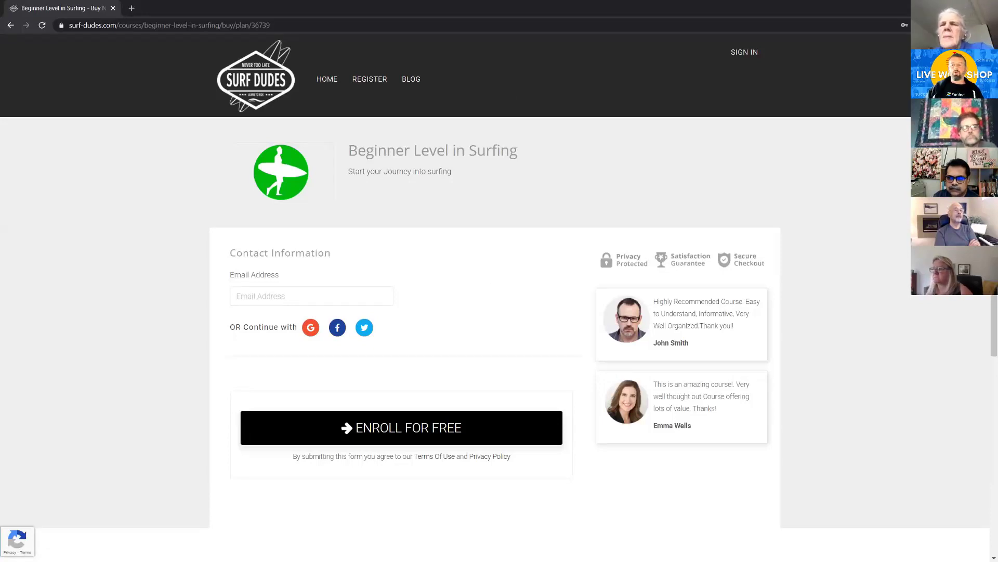
Check the reloaded Surf Dudes home page in the regular browser window and return to the incognito checkout page
{"action": "key", "text": "alt+Tab"}
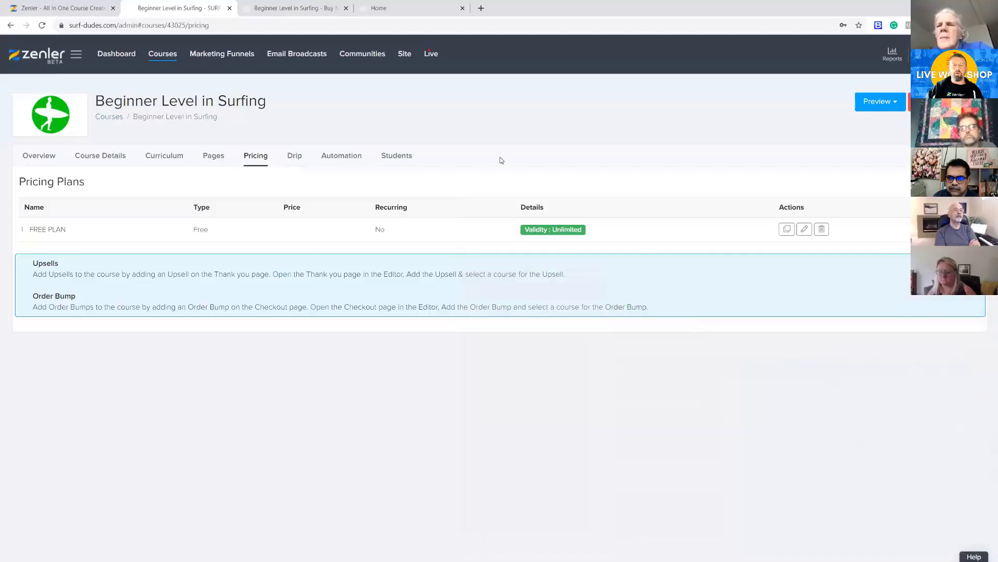
{"action": "left_click", "coordinate": [411, 8]}
{"action": "left_click", "coordinate": [42, 25]}
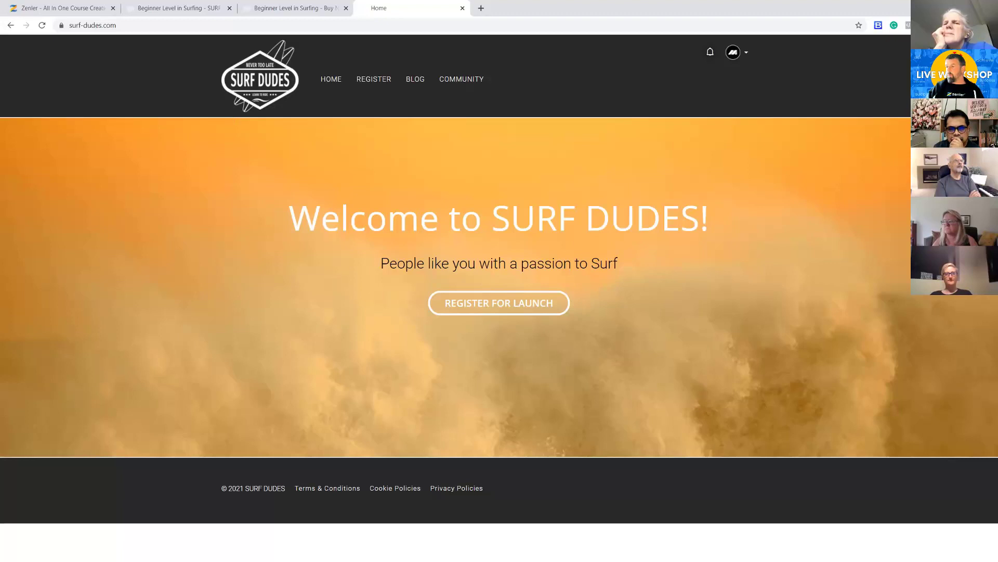
{"action": "key", "text": "alt+Tab"}
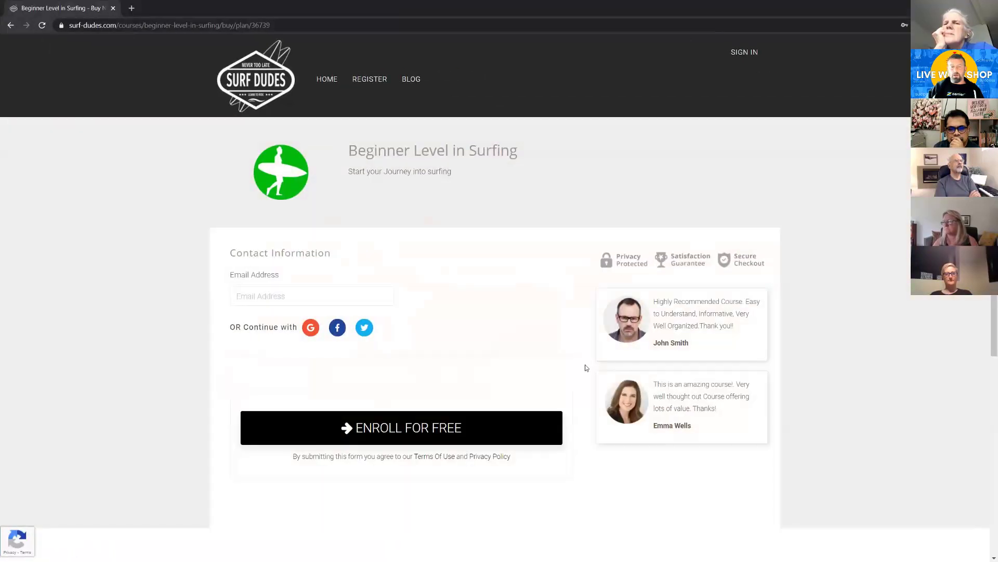
Fill in the test student's e-mail on the checkout page and enroll for free in Beginner Level in Surfing
{"action": "left_click", "coordinate": [277, 295]}
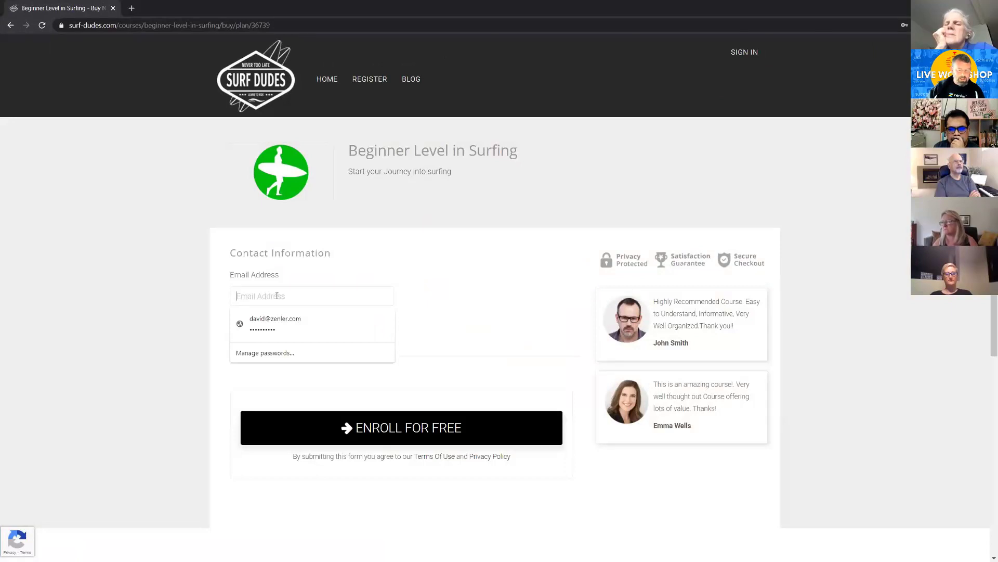
{"action": "type", "text": "d"}
{"action": "left_click", "coordinate": [280, 320]}
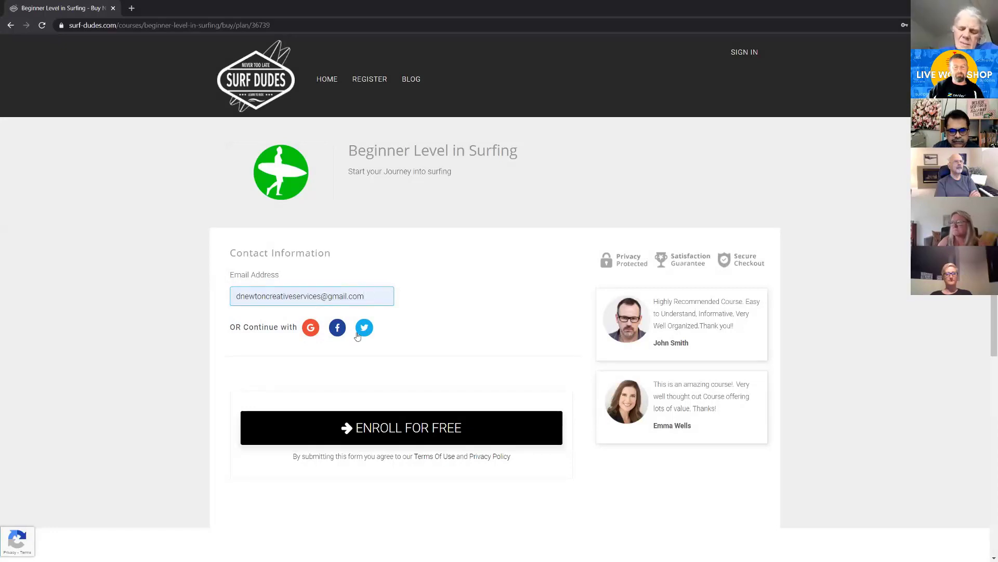
{"action": "left_click", "coordinate": [413, 427]}
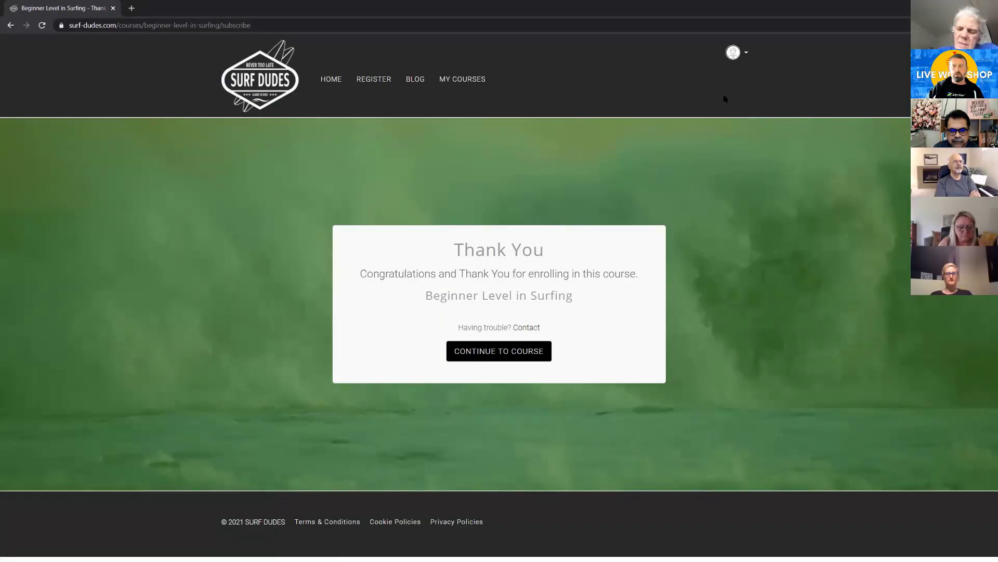
Continue to the course and submit the registration with the student's first name, last name, account password and password confirmation
{"action": "left_click", "coordinate": [521, 350]}
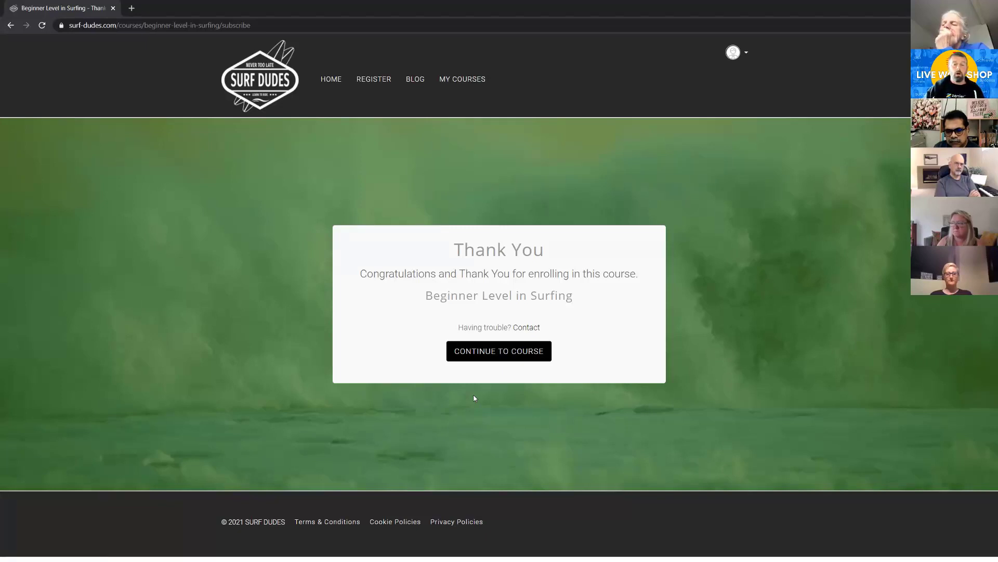
{"action": "left_click", "coordinate": [496, 356]}
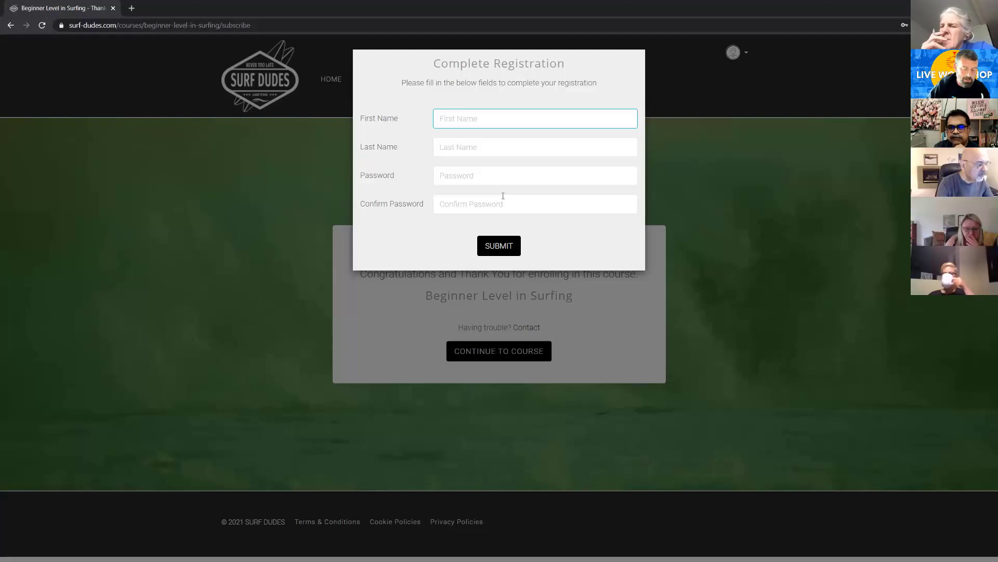
{"action": "type", "text": "JOHN"}
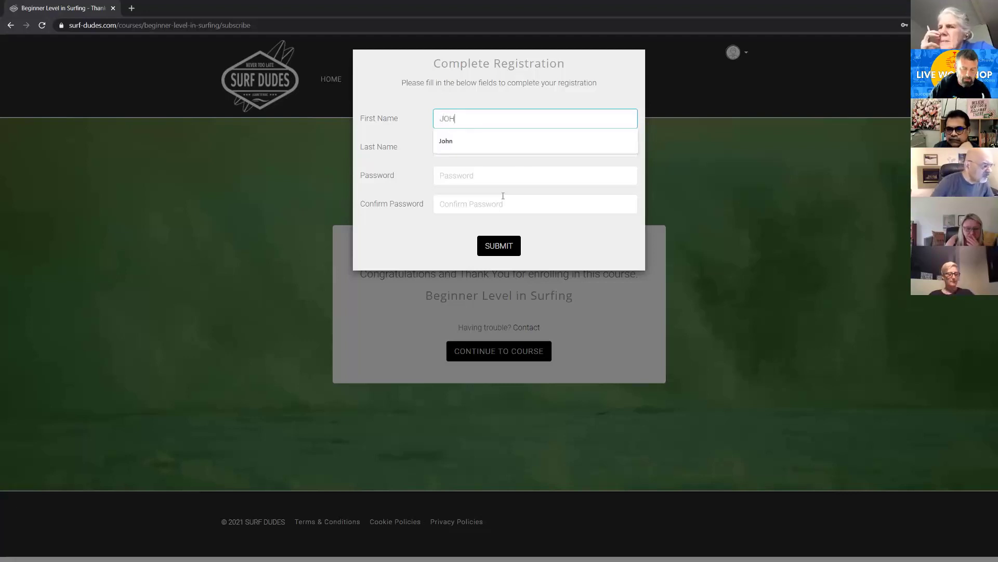
{"action": "key", "text": "Tab"}
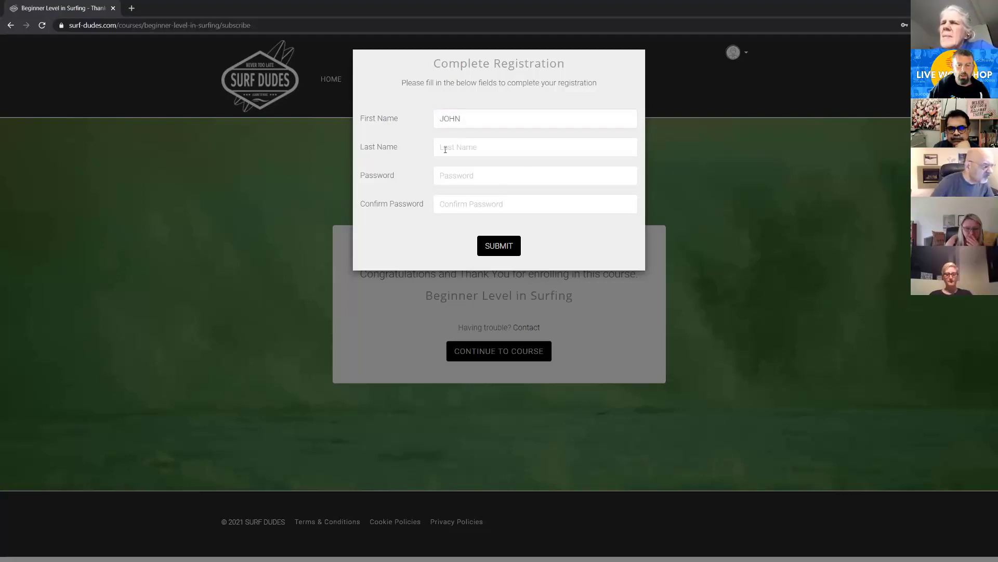
{"action": "left_click", "coordinate": [458, 146]}
{"action": "type", "text": "SMITH"}
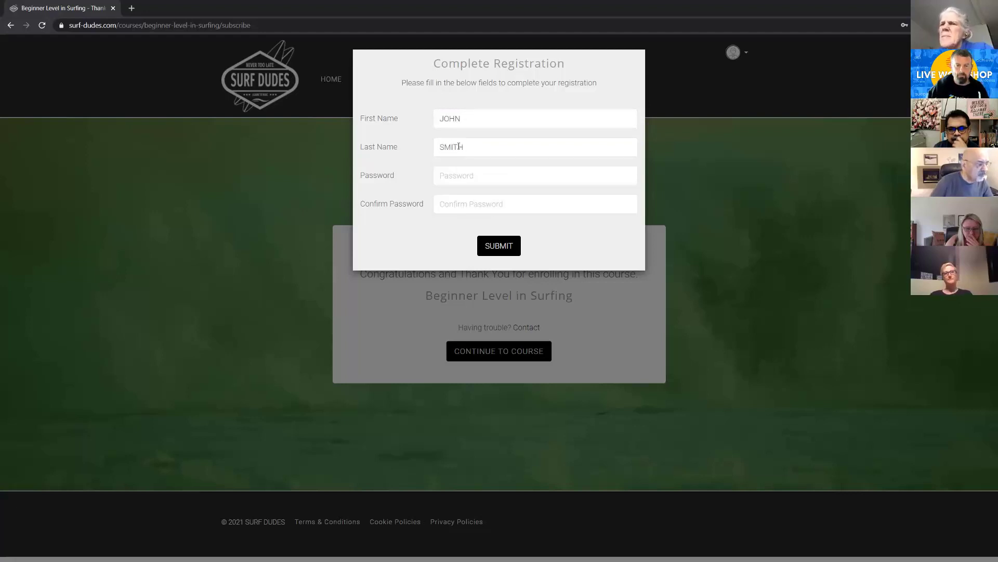
{"action": "left_click", "coordinate": [451, 175]}
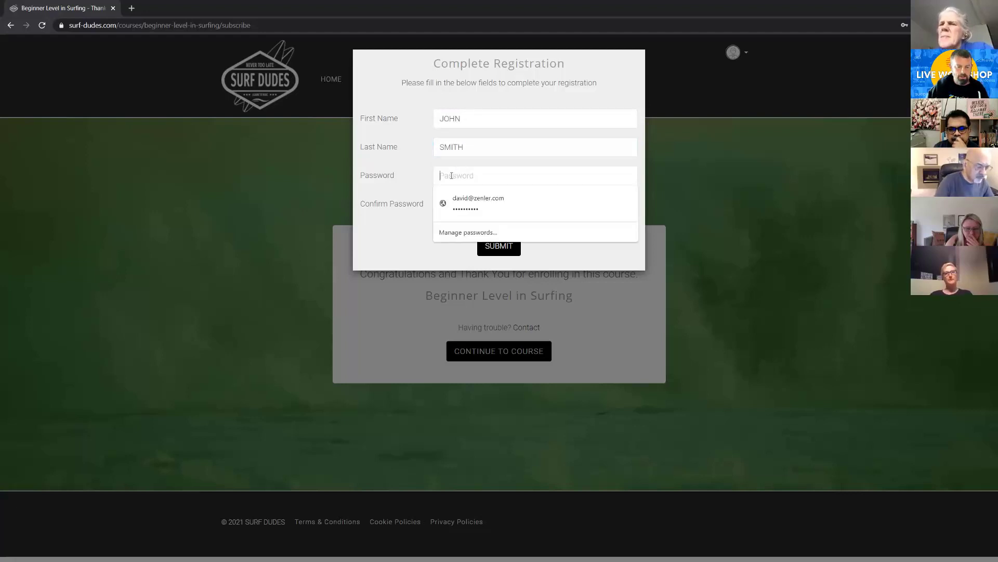
{"action": "type", "text": "••••••••"}
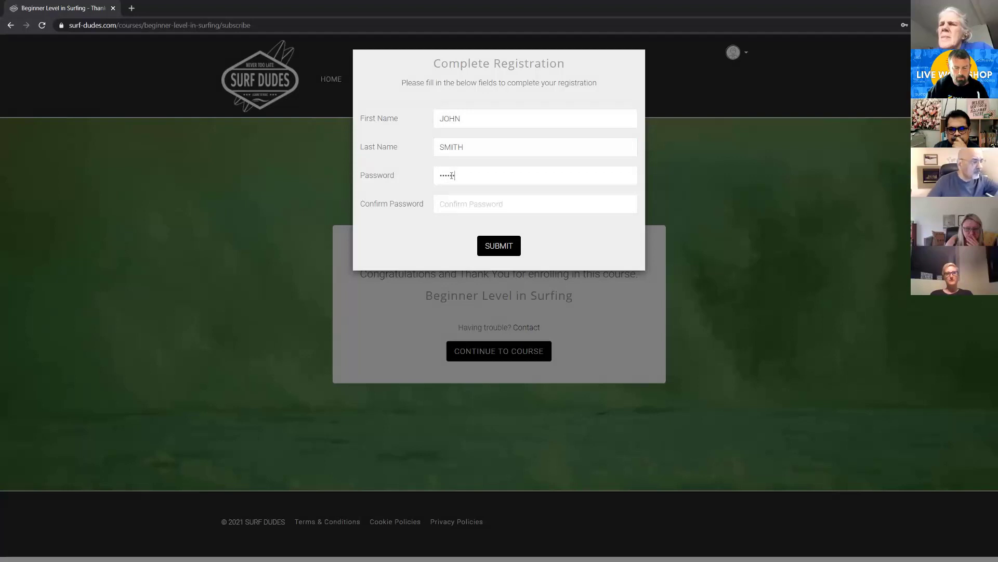
{"action": "left_click", "coordinate": [457, 208]}
{"action": "type", "text": "••"}
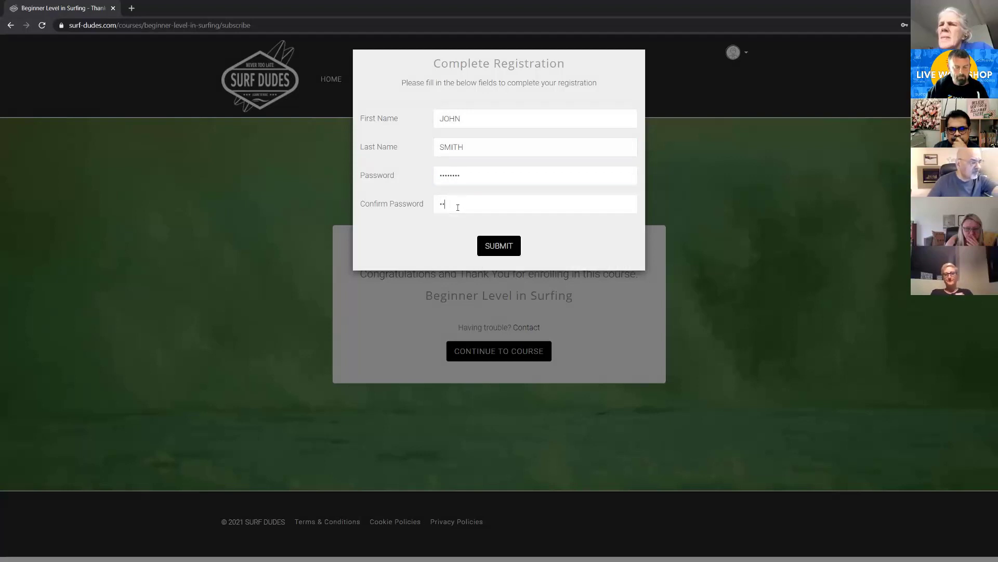
{"action": "type", "text": "••••••"}
{"action": "left_click", "coordinate": [499, 246]}
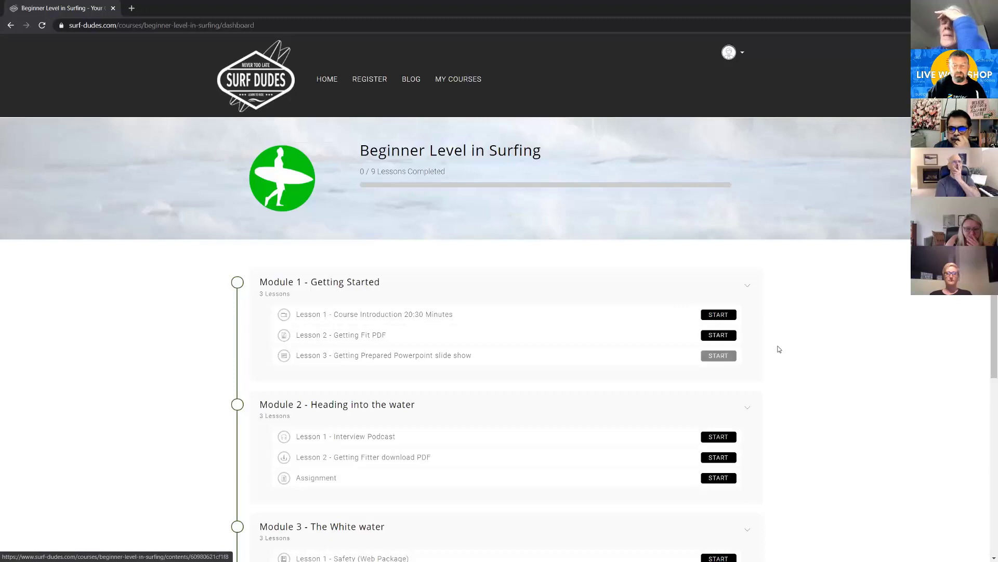
Review the modules and lessons on the student's Beginner Level in Surfing course dashboard
{"action": "scroll", "coordinate": [778, 348], "scroll_direction": "down", "scroll_amount": 5}
{"action": "scroll", "coordinate": [778, 348], "scroll_direction": "up", "scroll_amount": 5}
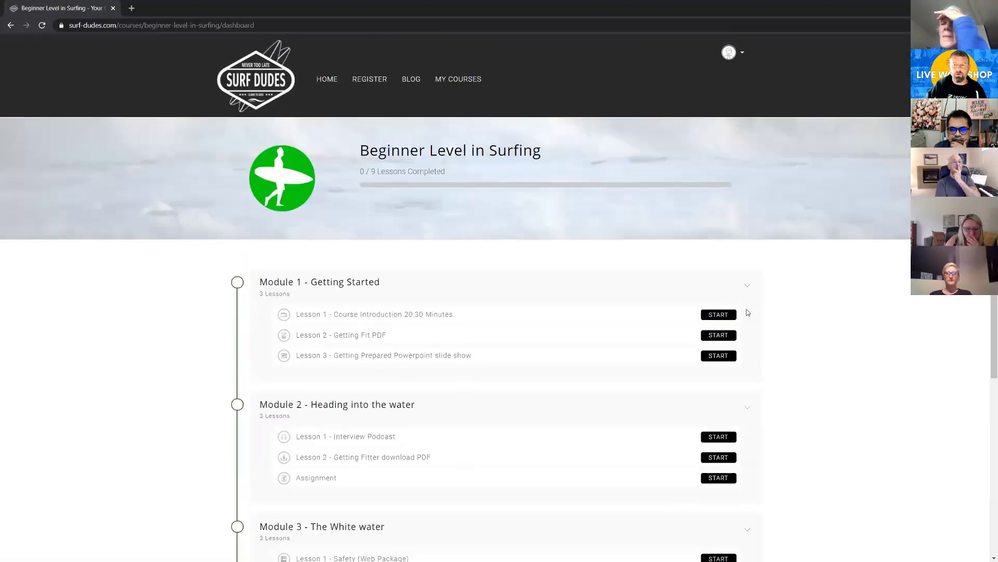
{"action": "scroll", "coordinate": [747, 312], "scroll_direction": "down", "scroll_amount": 5}
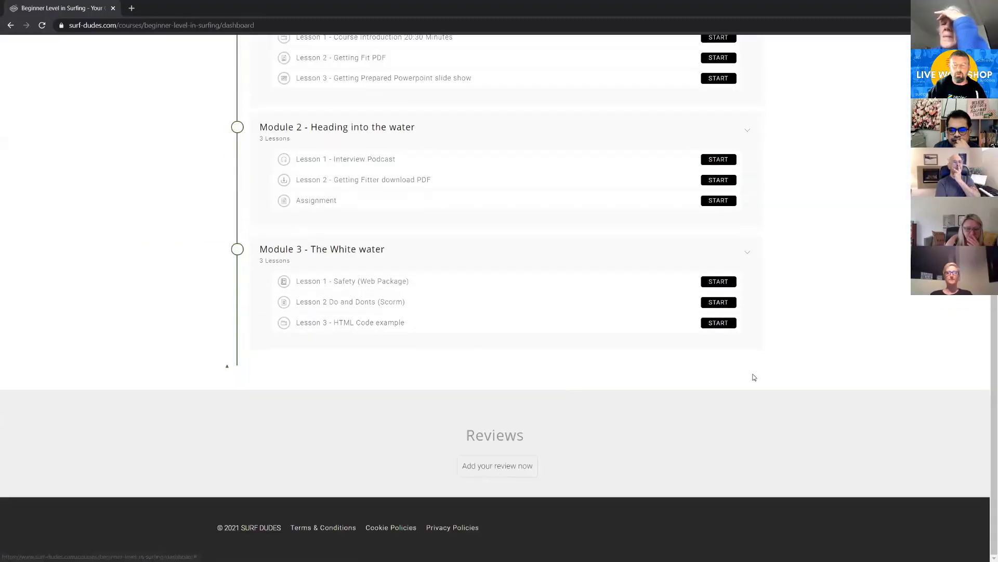
{"action": "scroll", "coordinate": [749, 364], "scroll_direction": "up", "scroll_amount": 5}
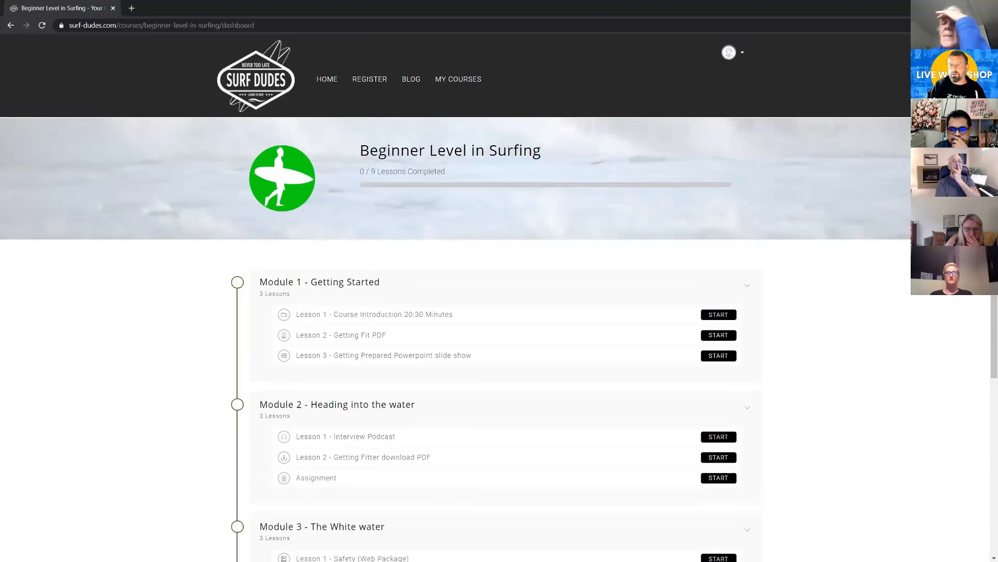
Switch to the Gmail inbox and read the "Thank you for enrolling in Beginner Level in Surfing" message
{"action": "key", "text": "alt+Tab"}
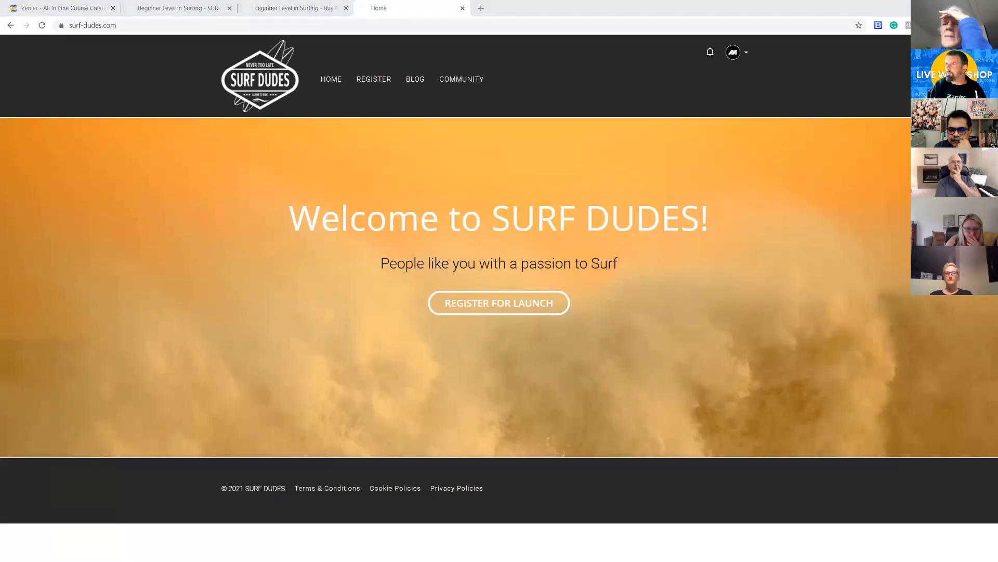
{"action": "key", "text": "alt+Tab"}
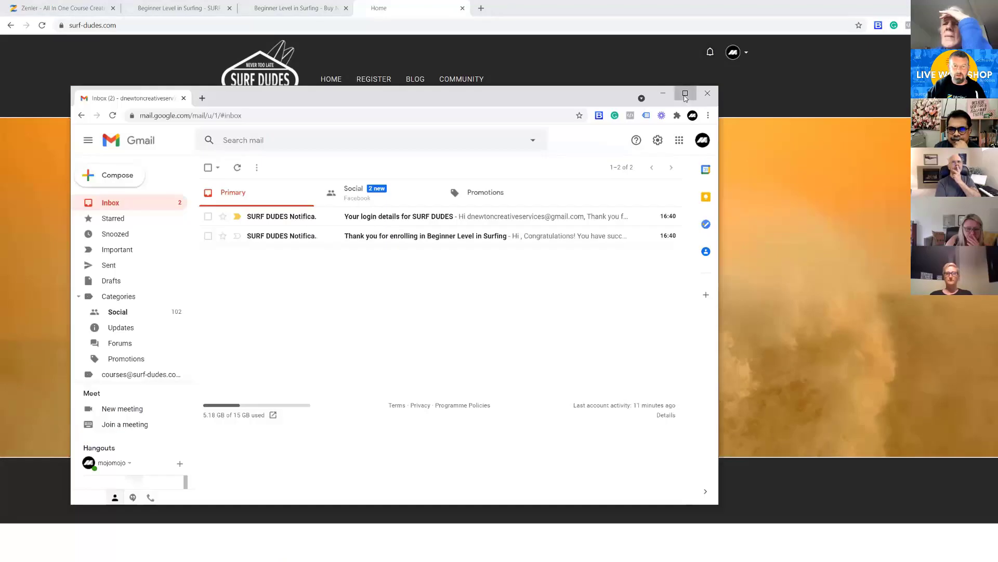
{"action": "left_click", "coordinate": [682, 91]}
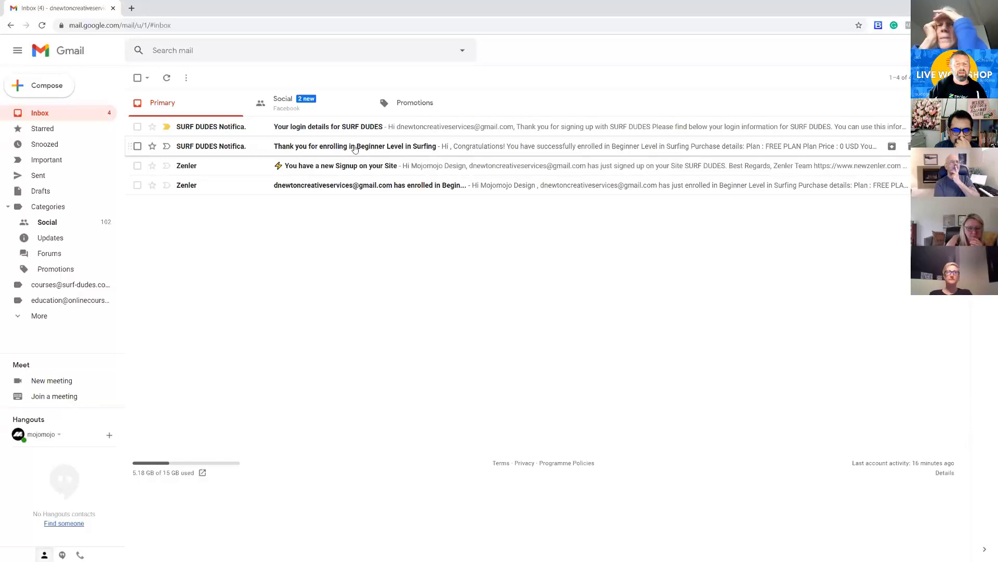
{"action": "left_click", "coordinate": [241, 148]}
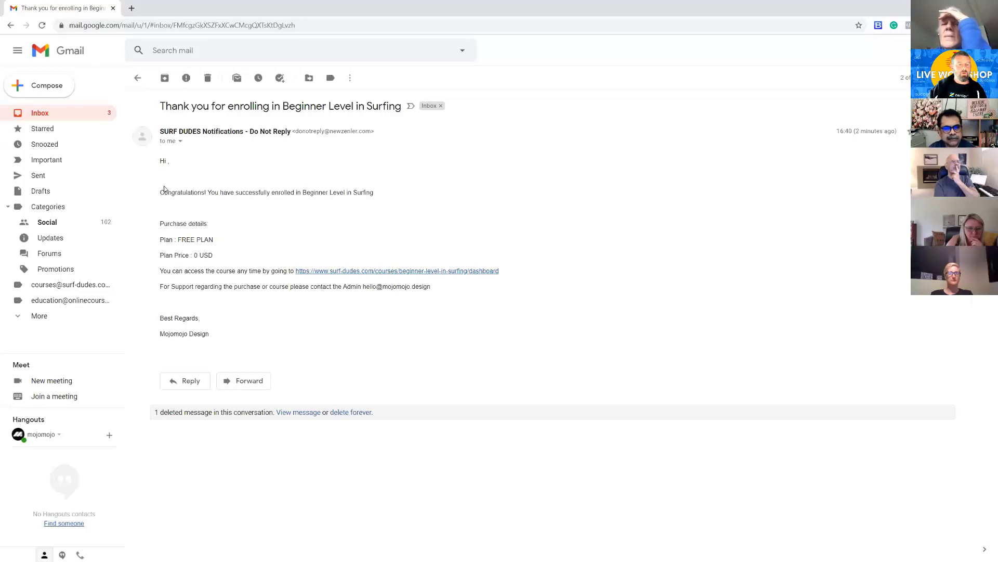
{"action": "left_click_drag", "start_coordinate": [163, 192], "coordinate": [293, 193]}
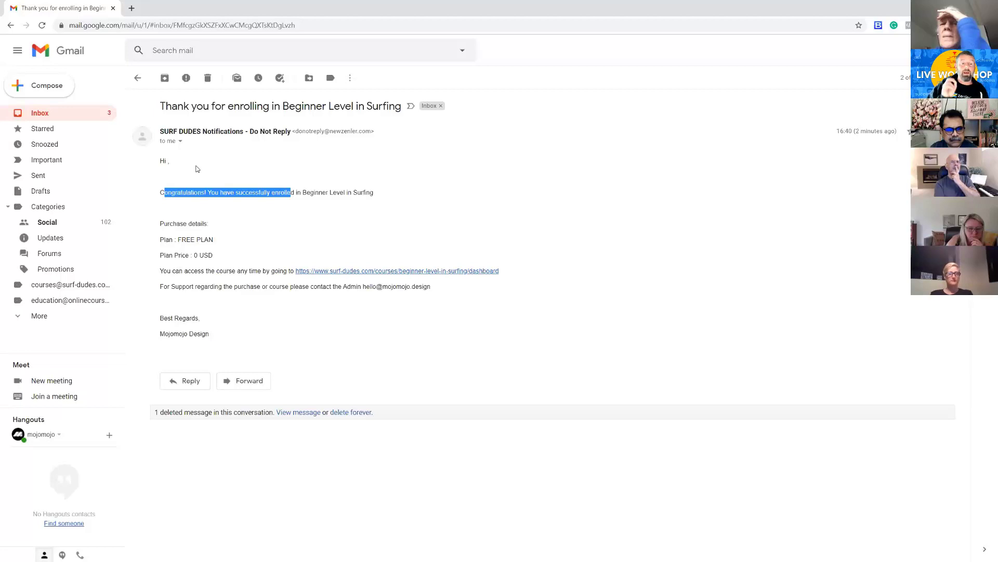
Read the congratulations line, purchase details and course access line in the enrollment message
{"action": "left_click", "coordinate": [189, 206]}
{"action": "left_click_drag", "start_coordinate": [160, 192], "coordinate": [375, 194]}
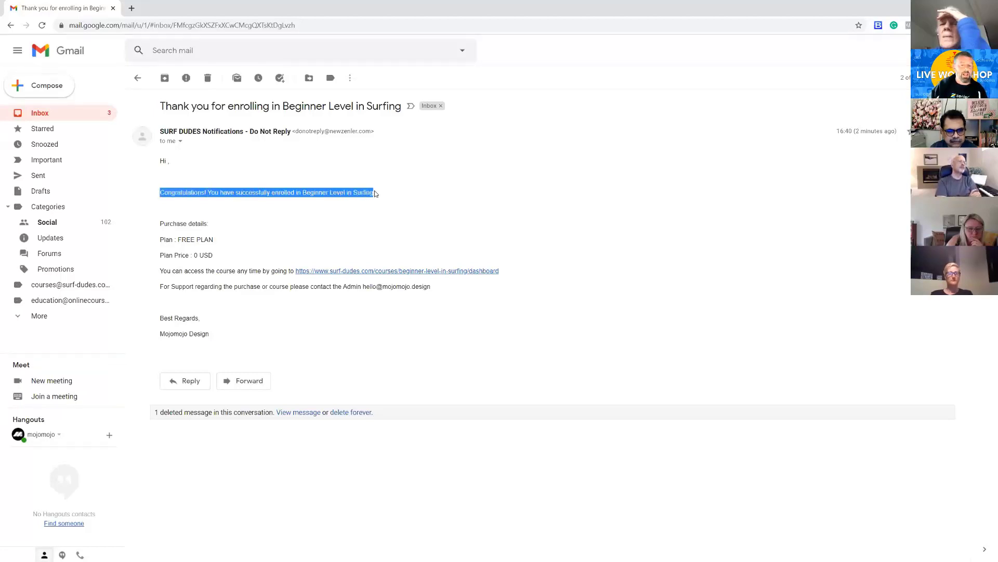
{"action": "left_click_drag", "start_coordinate": [173, 223], "coordinate": [221, 238]}
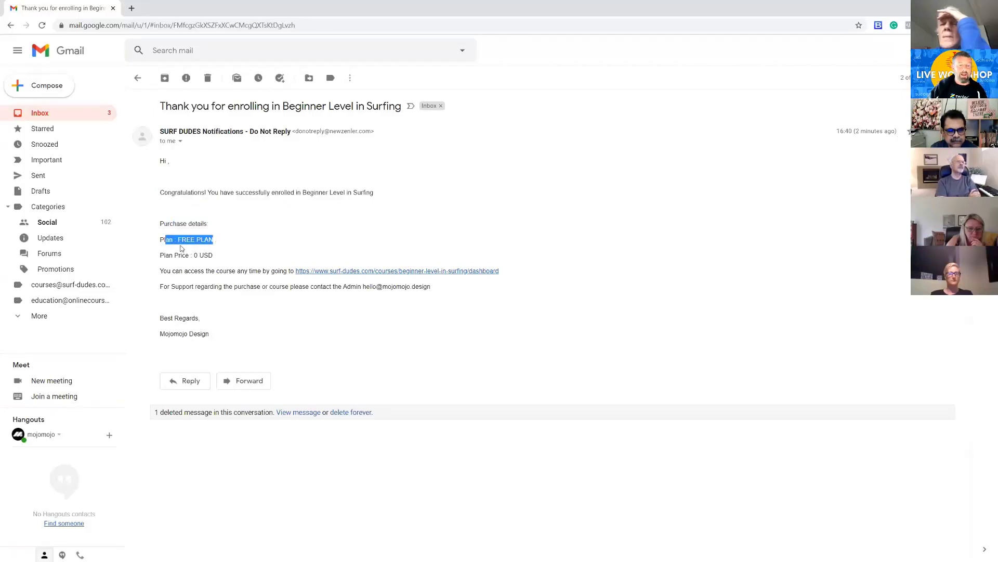
{"action": "left_click_drag", "start_coordinate": [165, 255], "coordinate": [278, 271]}
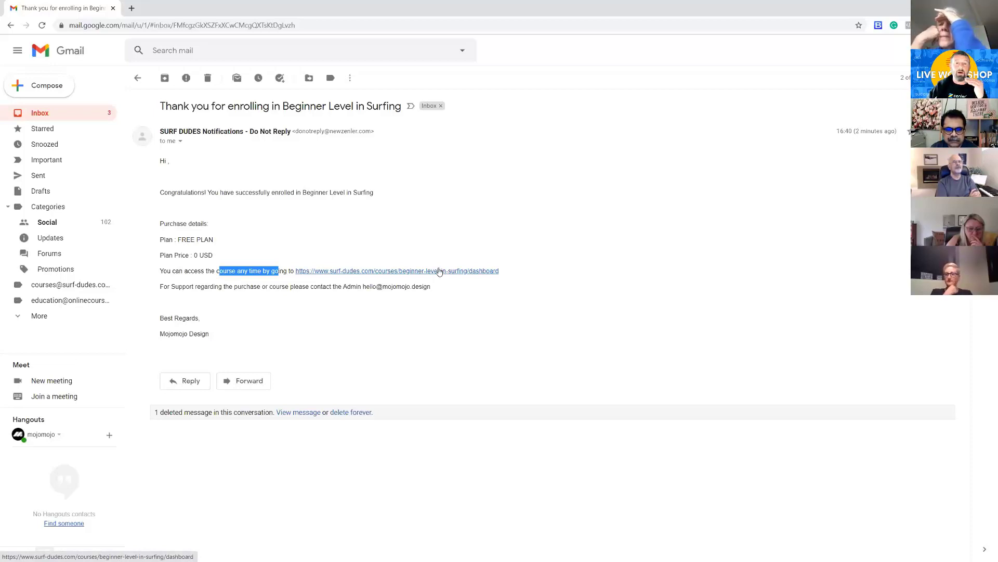
Read the "Your login details for SURF DUDES" message and return to the inbox
{"action": "left_click", "coordinate": [57, 115]}
{"action": "left_click", "coordinate": [223, 126]}
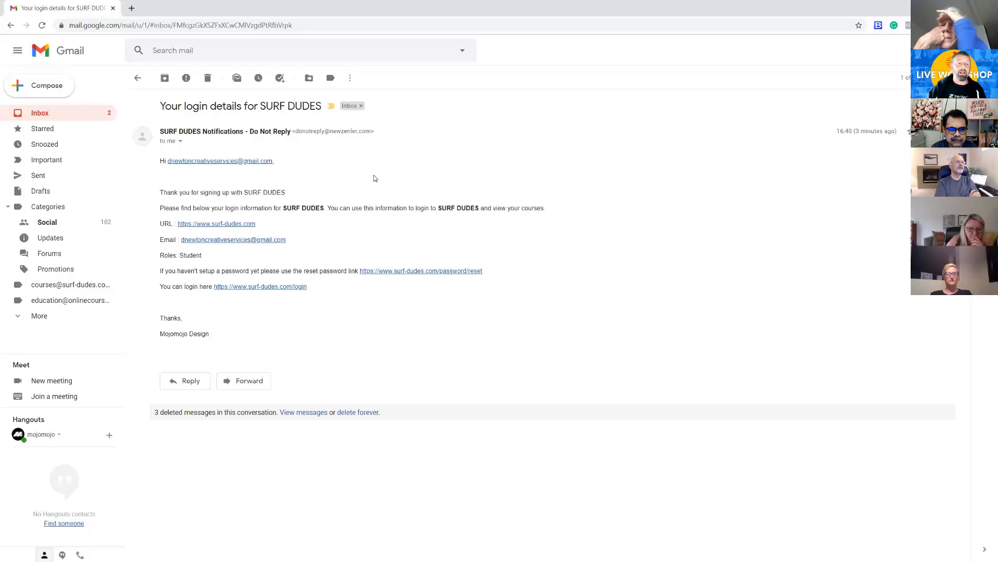
{"action": "left_click", "coordinate": [67, 114]}
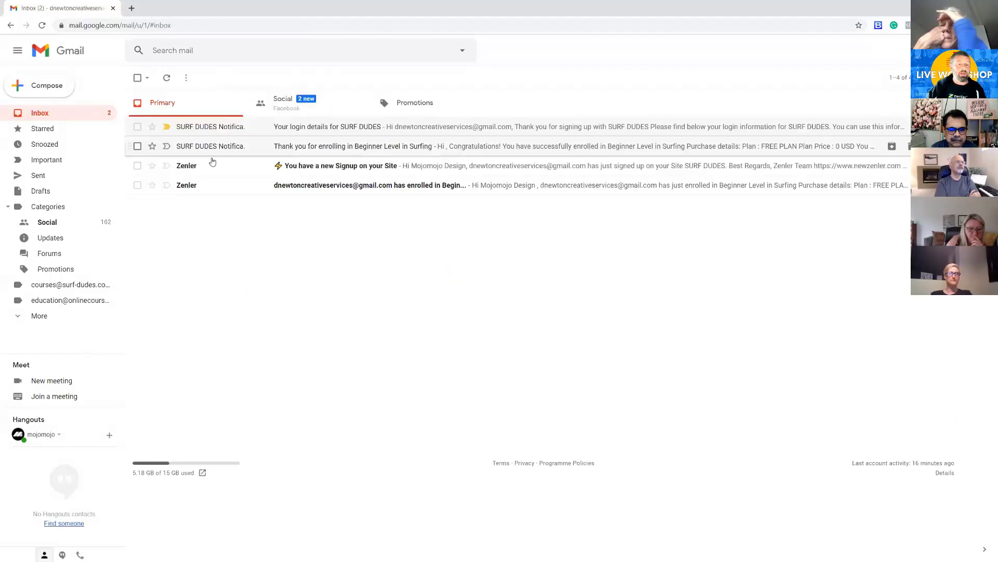
Read the two Zenler admin notifications about the new site signup and the new enrollment in Beginner Level in Surfing
{"action": "mouse_move", "coordinate": [202, 168]}
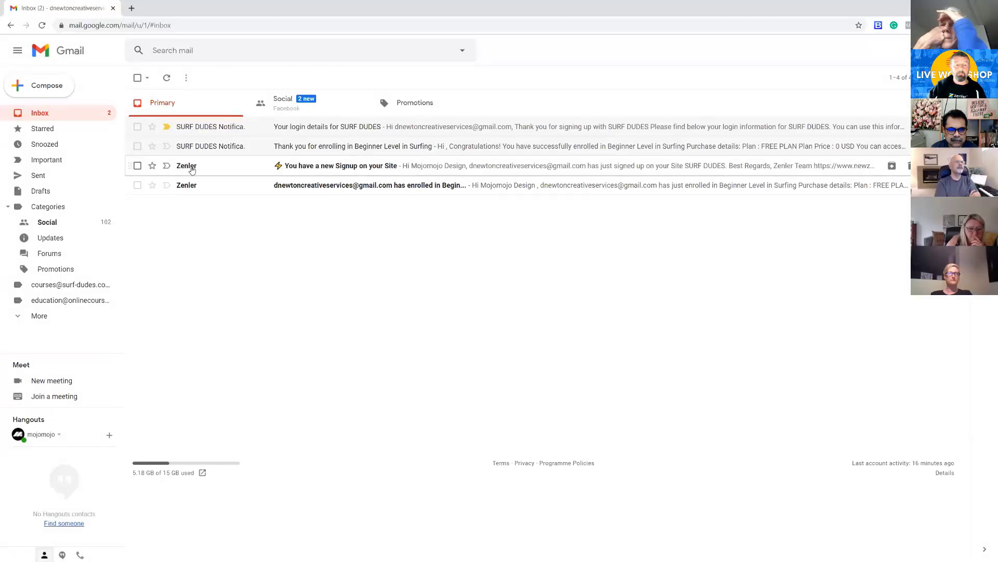
{"action": "left_click", "coordinate": [192, 170]}
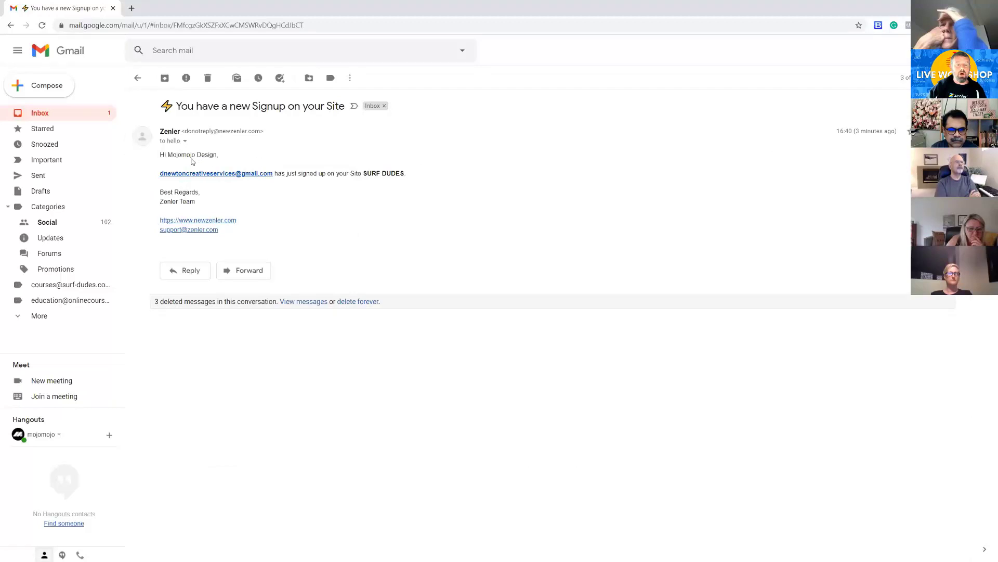
{"action": "left_click", "coordinate": [54, 120]}
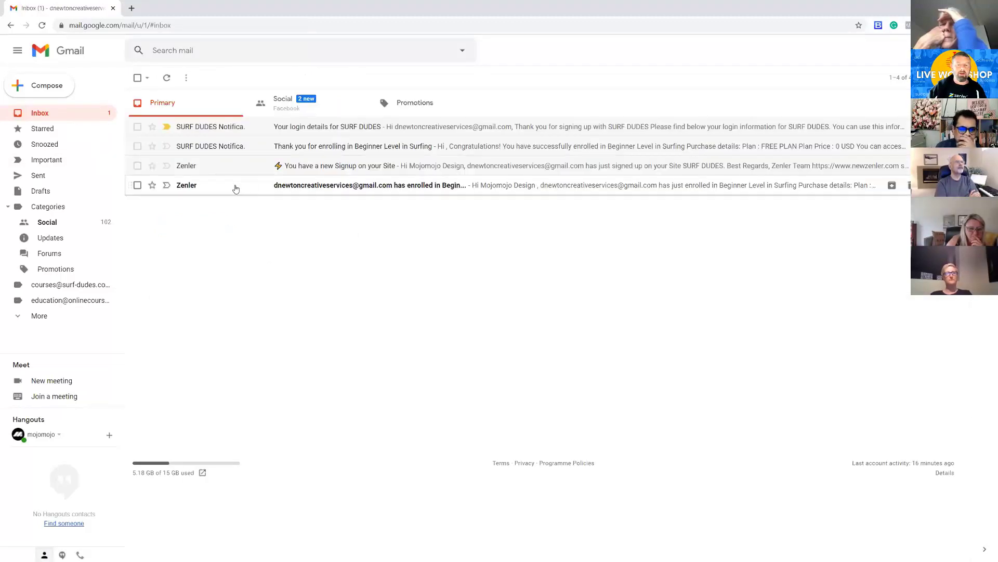
{"action": "left_click", "coordinate": [235, 188]}
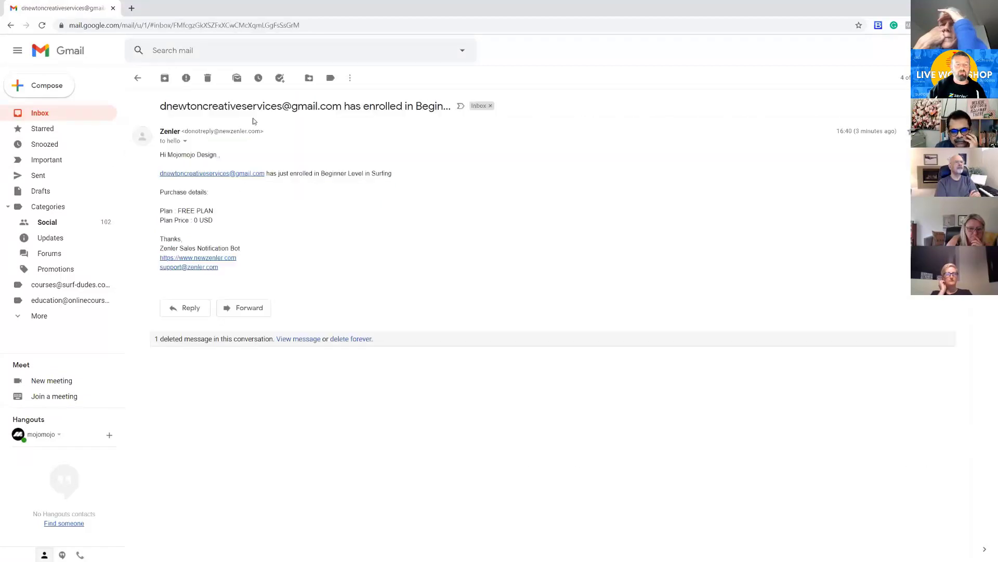
{"action": "left_click", "coordinate": [67, 115]}
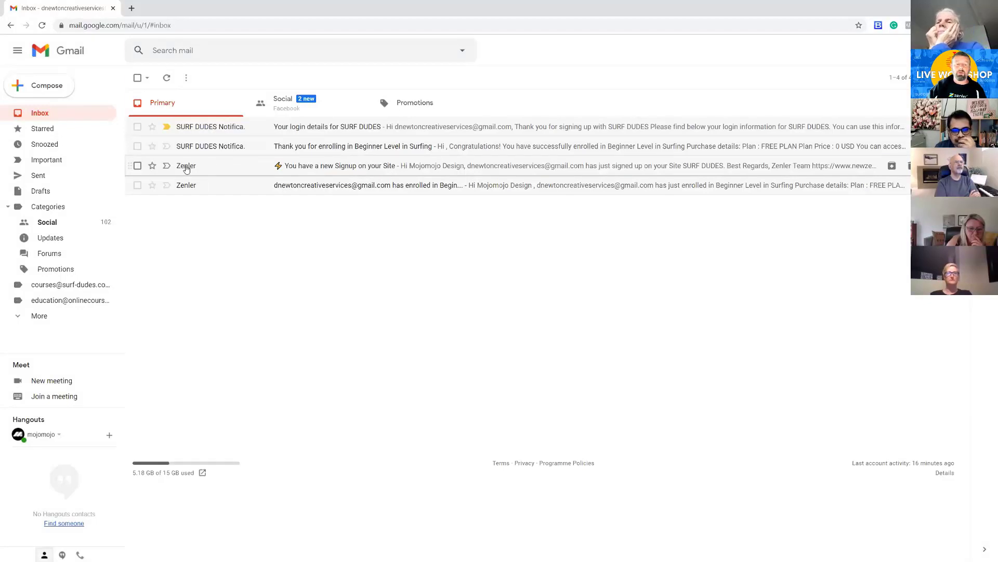
{"action": "left_click", "coordinate": [231, 167]}
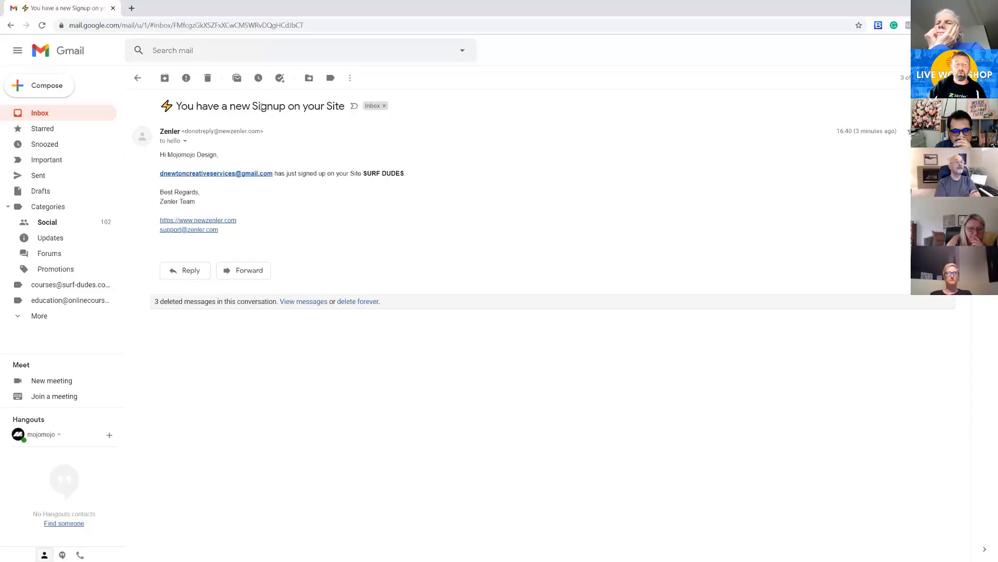
{"action": "left_click", "coordinate": [71, 116]}
{"action": "left_click", "coordinate": [187, 186]}
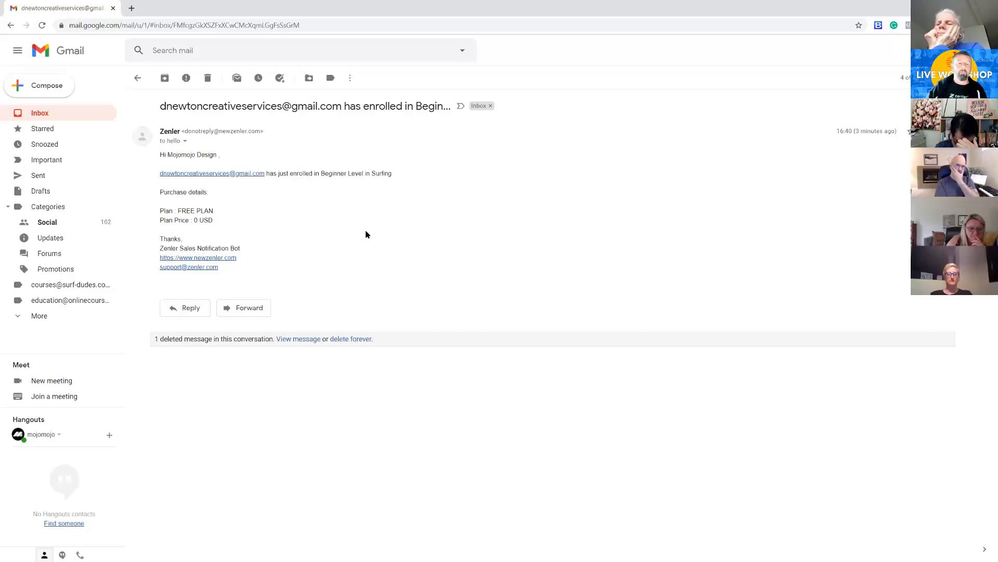
{"action": "left_click", "coordinate": [76, 112]}
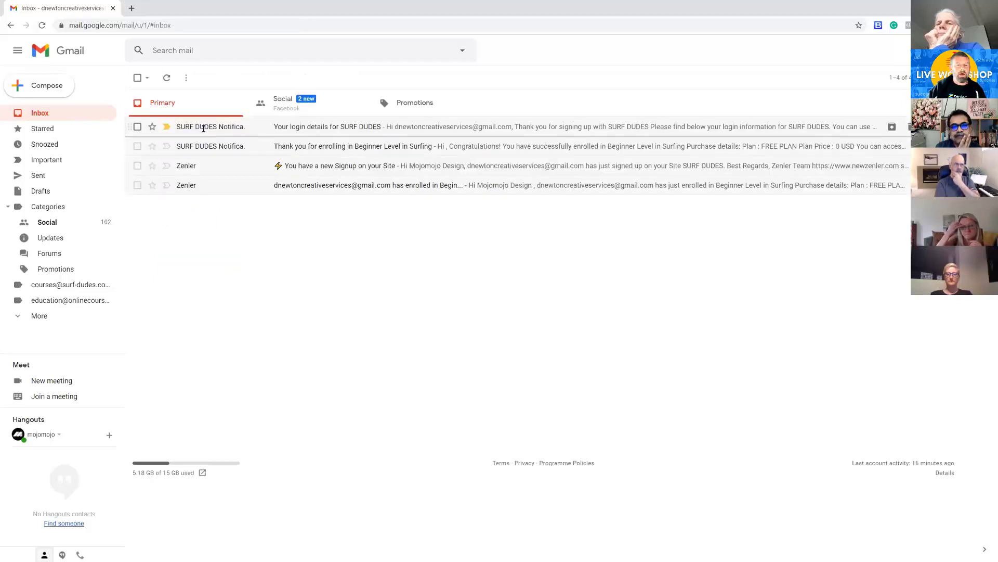
Reopen the SURF DUDES login details message and examine its do-not-reply sender address
{"action": "left_click", "coordinate": [201, 128]}
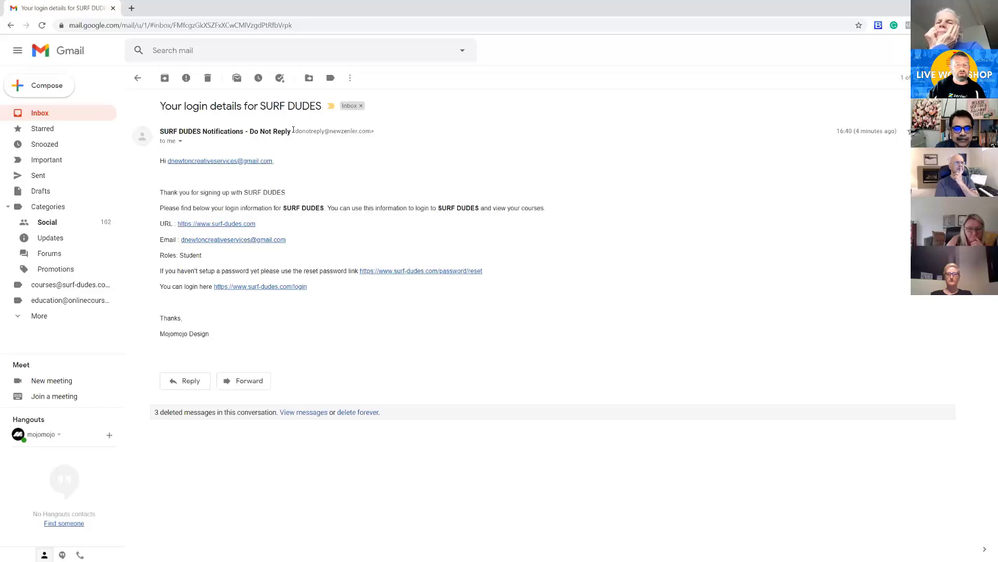
{"action": "left_click_drag", "start_coordinate": [295, 131], "coordinate": [364, 128]}
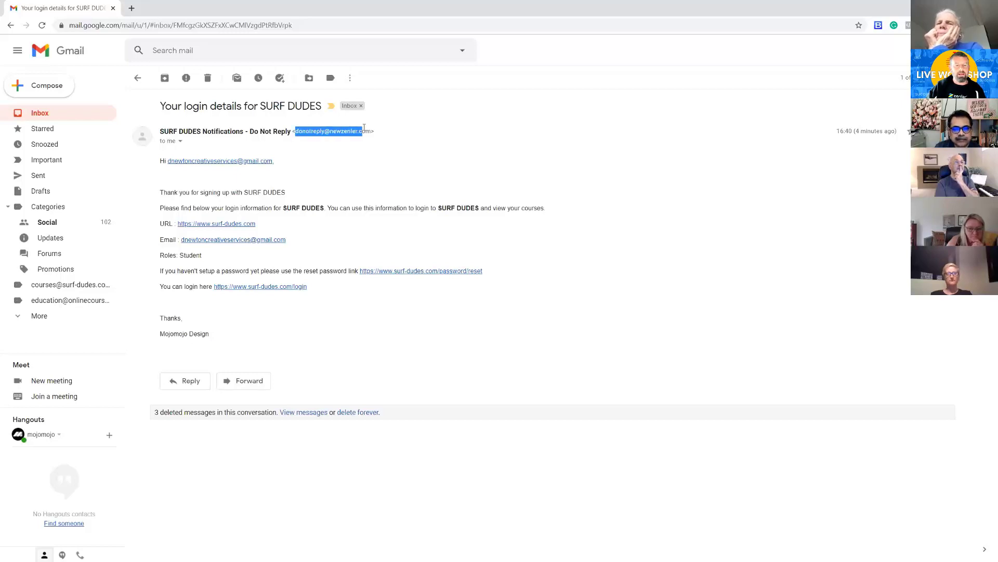
{"action": "left_click", "coordinate": [393, 158]}
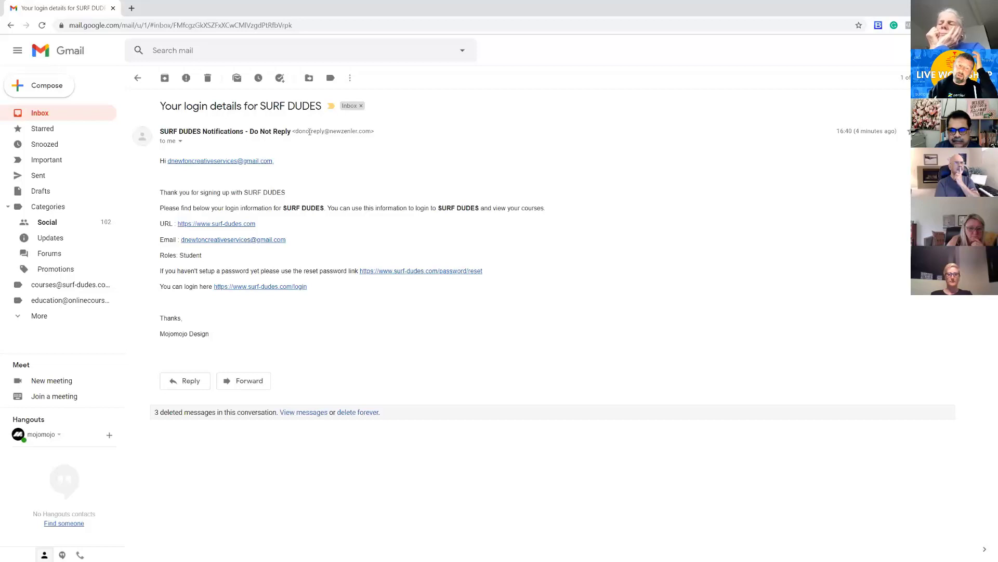
{"action": "left_click", "coordinate": [68, 117]}
{"action": "left_click", "coordinate": [309, 133]}
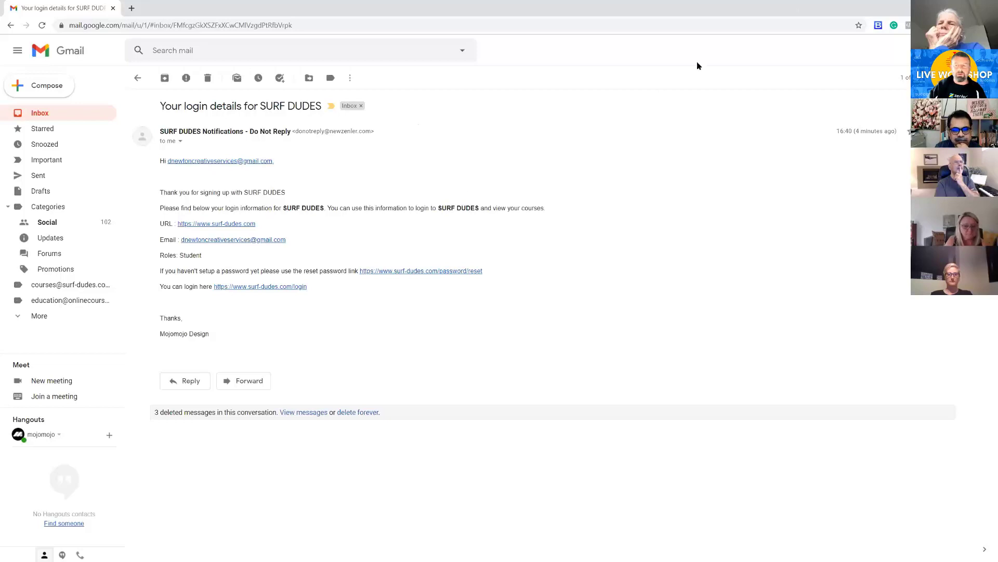
Switch back to the Zenler browser window and close the course checkout and site Home pages
{"action": "key", "text": "alt+Tab"}
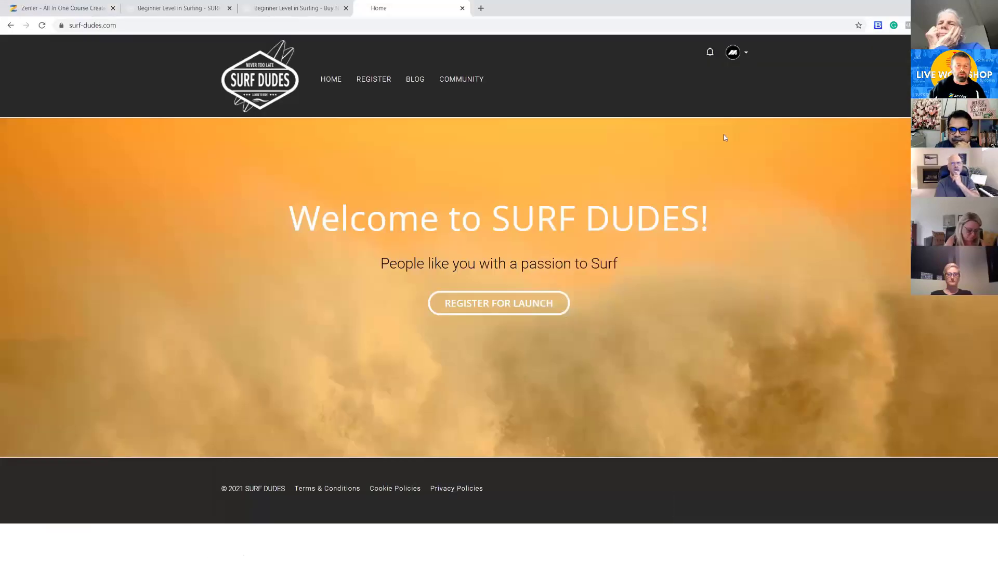
{"action": "left_click", "coordinate": [304, 9]}
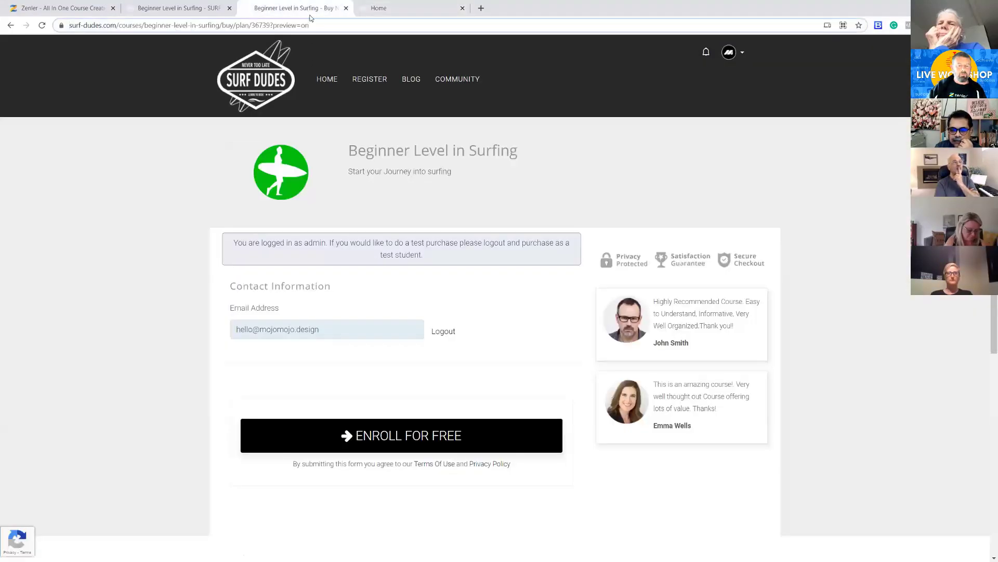
{"action": "left_click", "coordinate": [217, 10]}
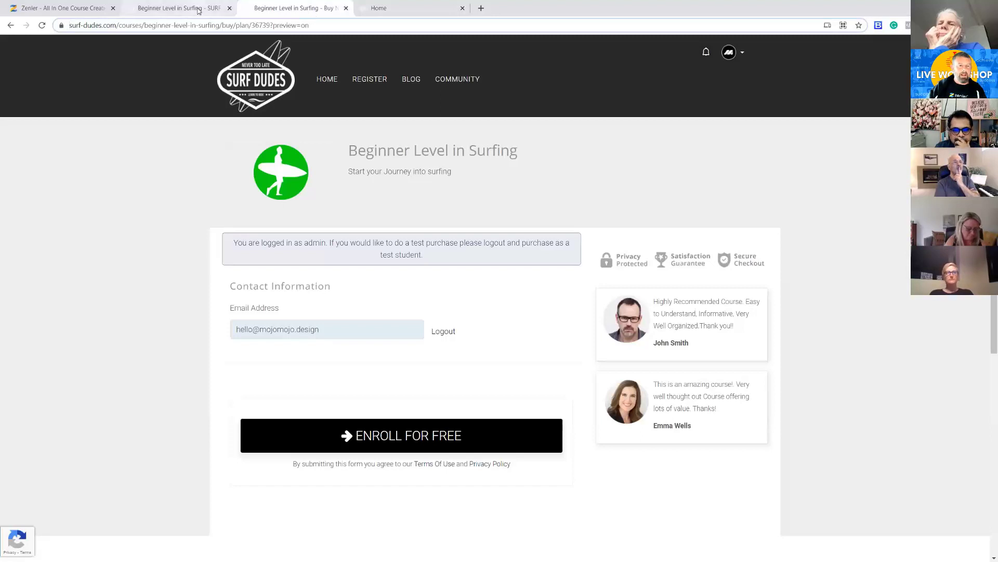
{"action": "left_click", "coordinate": [311, 11]}
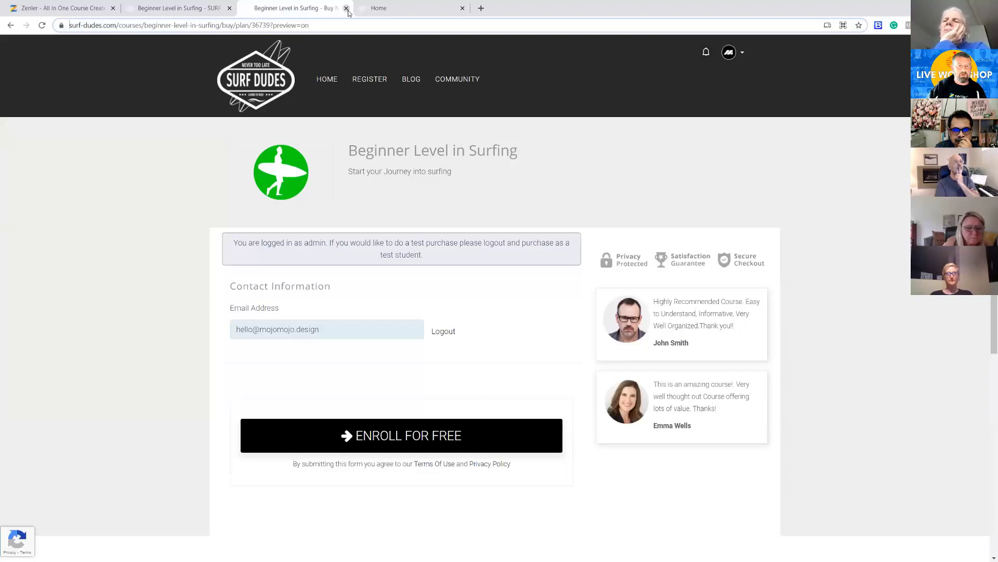
{"action": "left_click", "coordinate": [346, 8]}
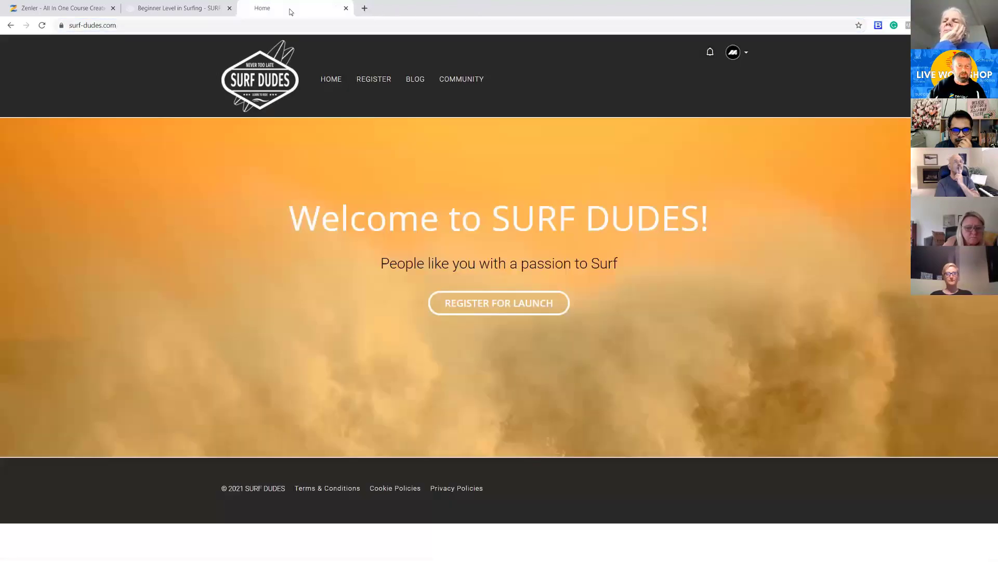
{"action": "left_click", "coordinate": [346, 8]}
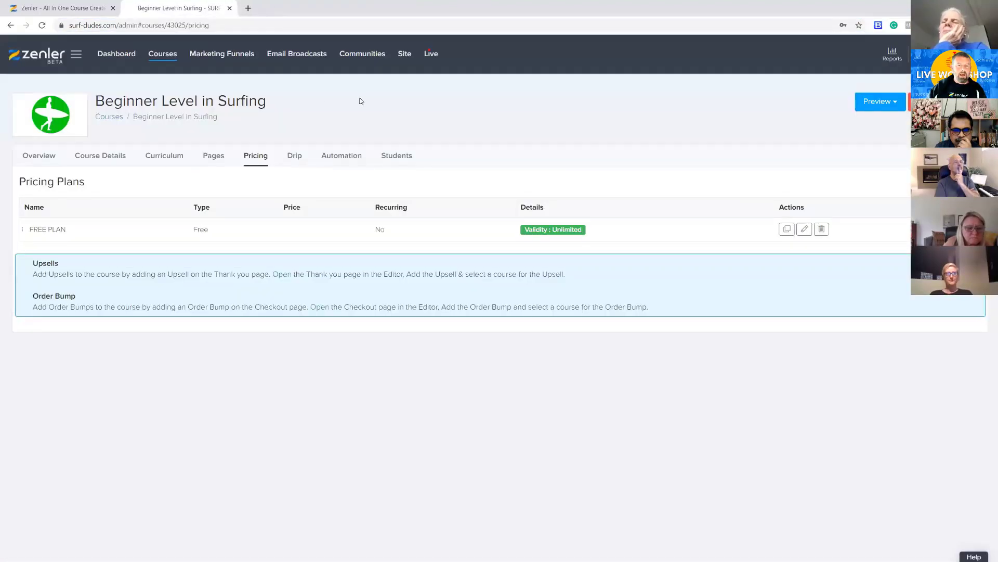
View the students enrolled in Beginner Level in Surfing, then close that list and return to the course's pricing plans
{"action": "left_click", "coordinate": [393, 159]}
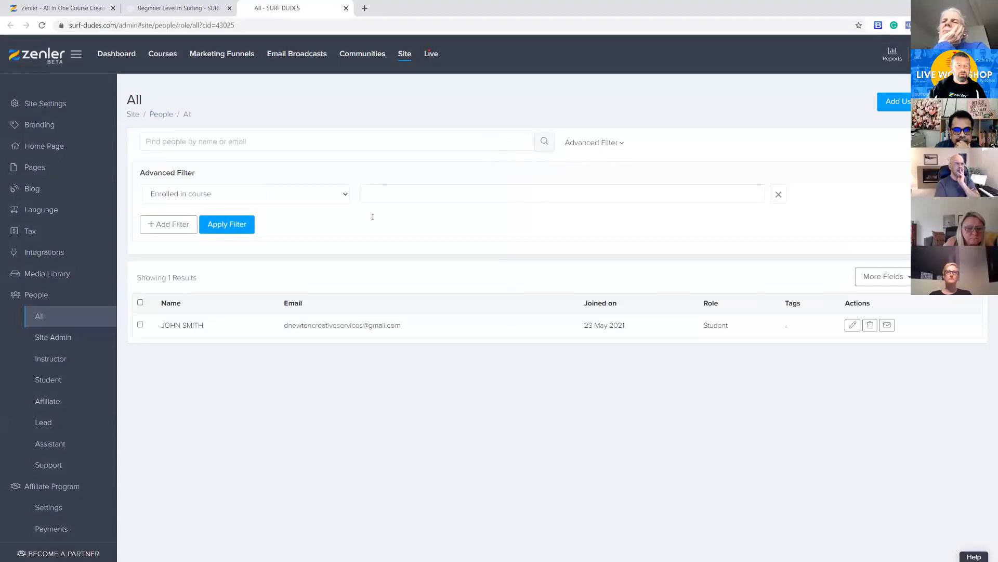
{"action": "left_click", "coordinate": [42, 318]}
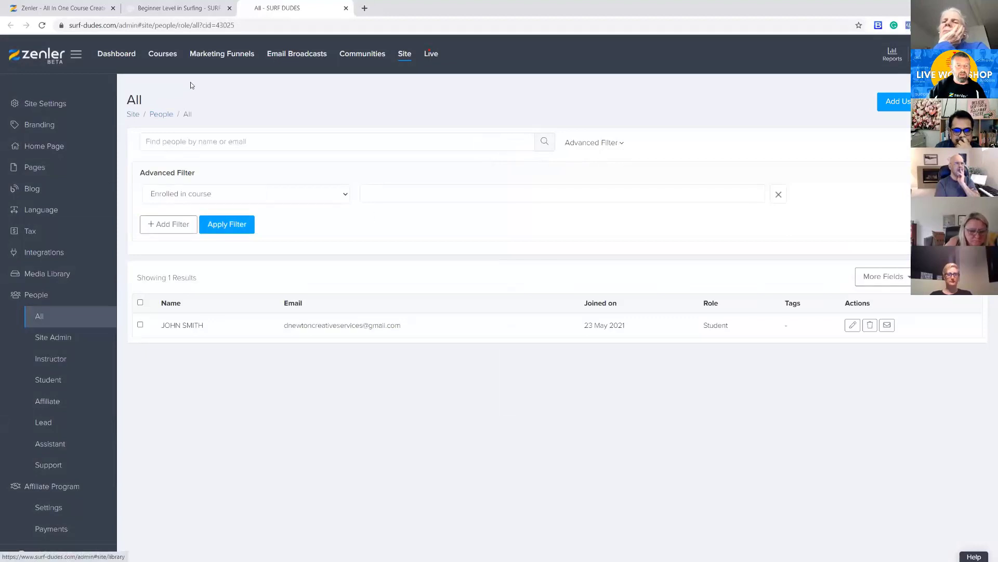
{"action": "left_click", "coordinate": [173, 9]}
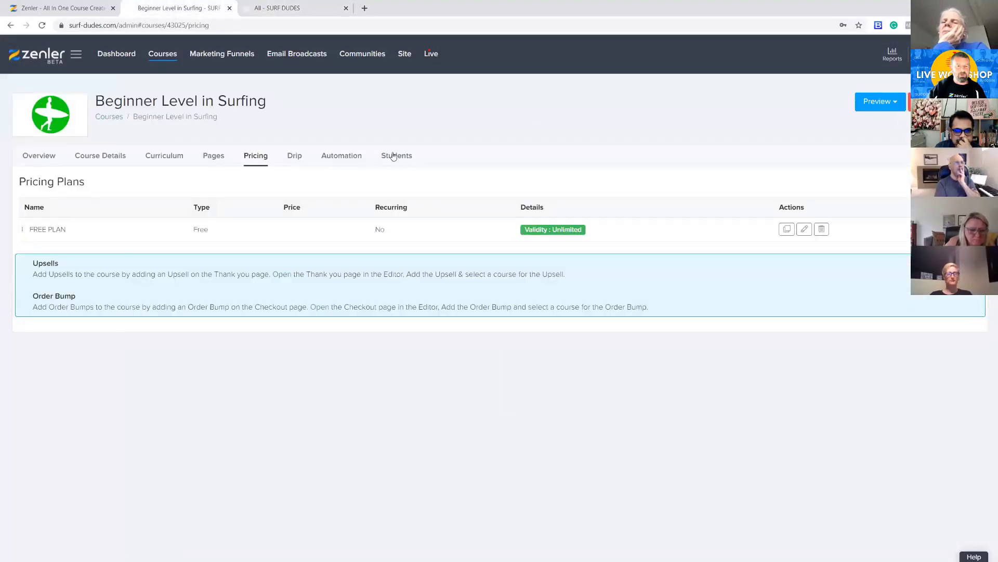
{"action": "left_click", "coordinate": [346, 8]}
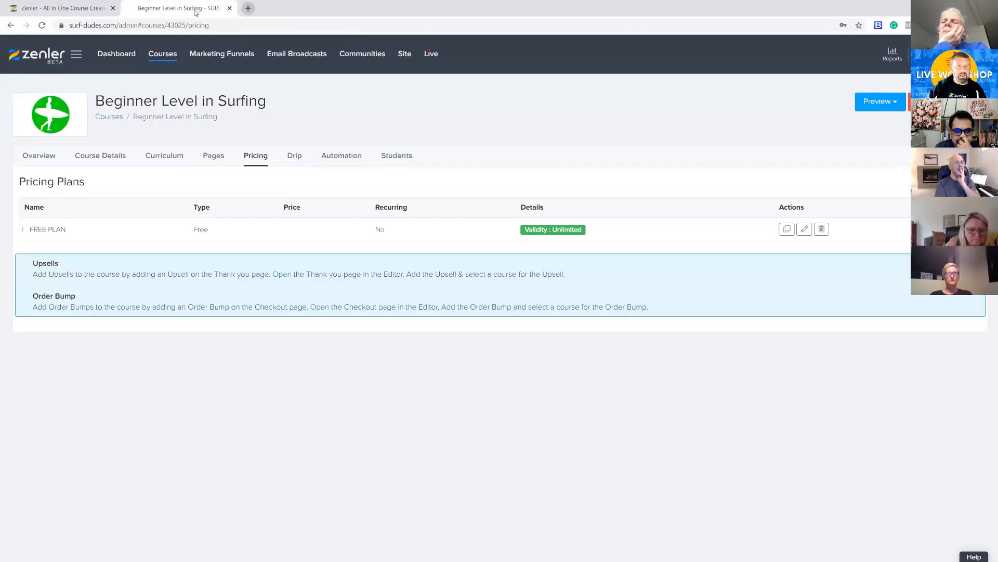
Open the list of all people on the site and check the test student's name and role
{"action": "left_click", "coordinate": [405, 55]}
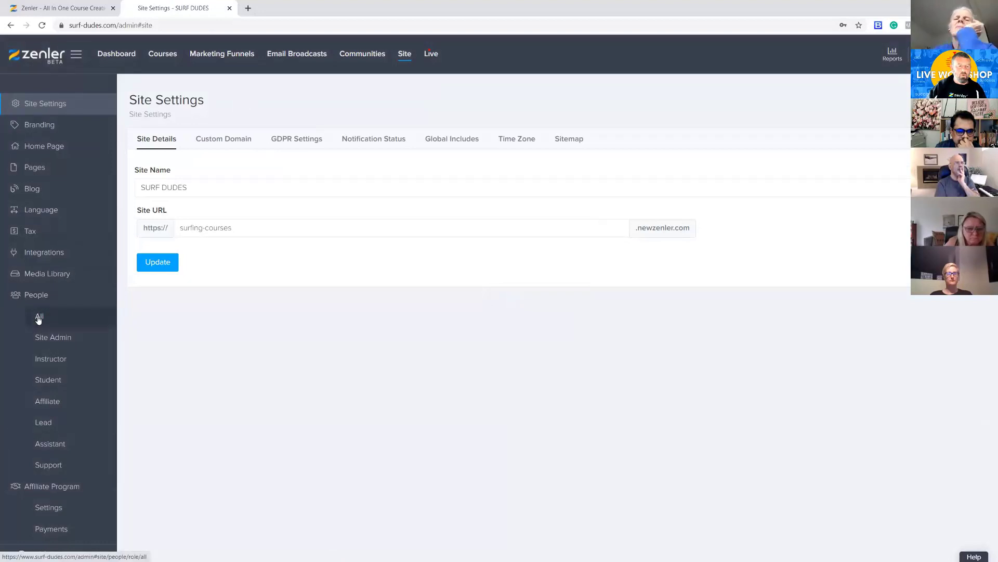
{"action": "left_click", "coordinate": [39, 316]}
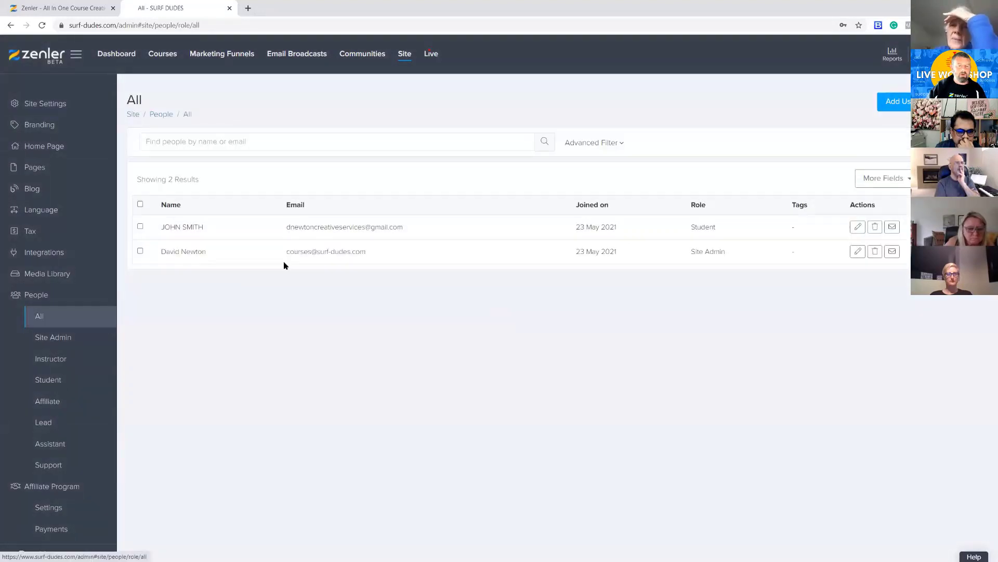
{"action": "left_click_drag", "start_coordinate": [198, 225], "coordinate": [207, 227]}
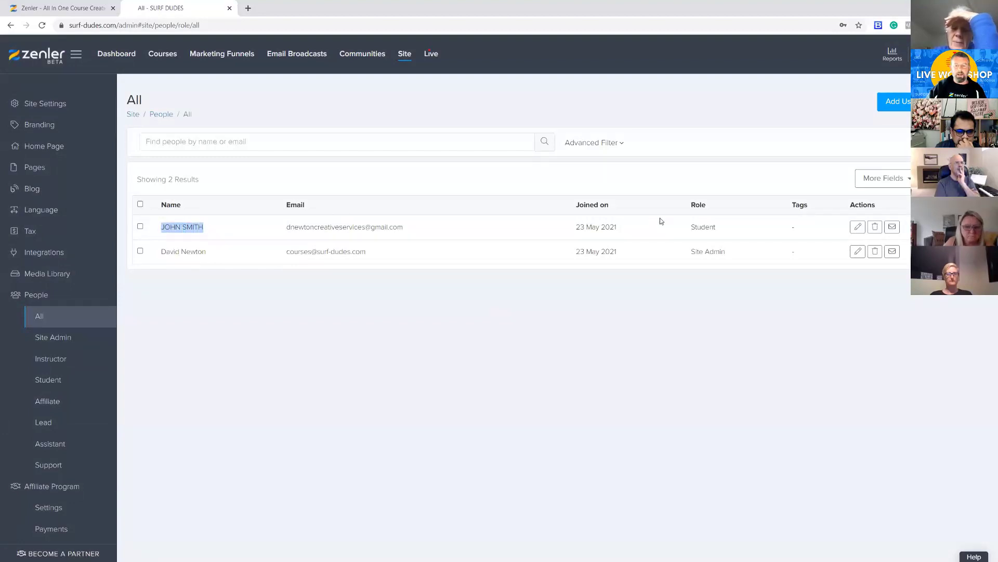
{"action": "left_click_drag", "start_coordinate": [687, 228], "coordinate": [720, 230]}
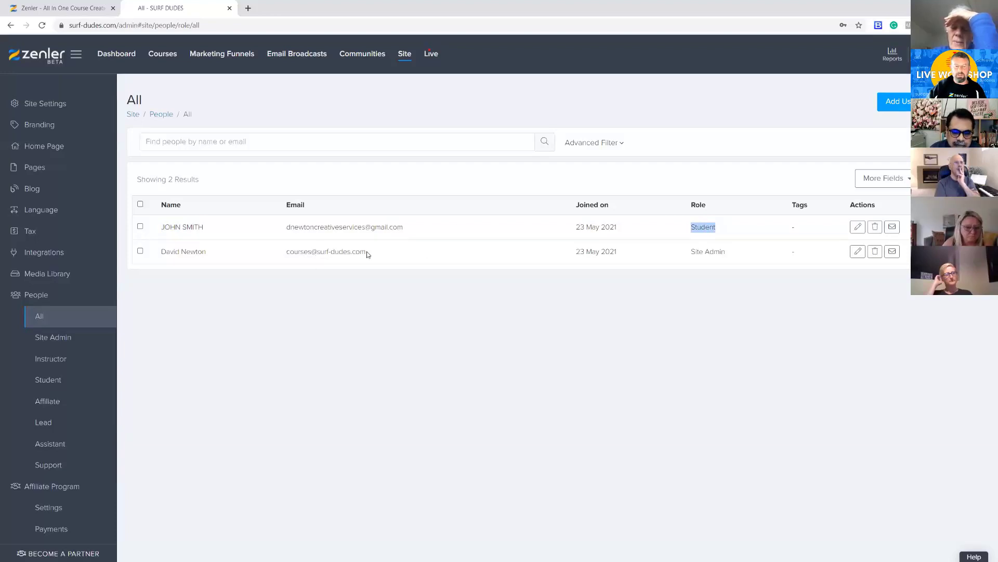
Open the test student's profile and review the details and the enrolled courses
{"action": "left_click", "coordinate": [858, 228]}
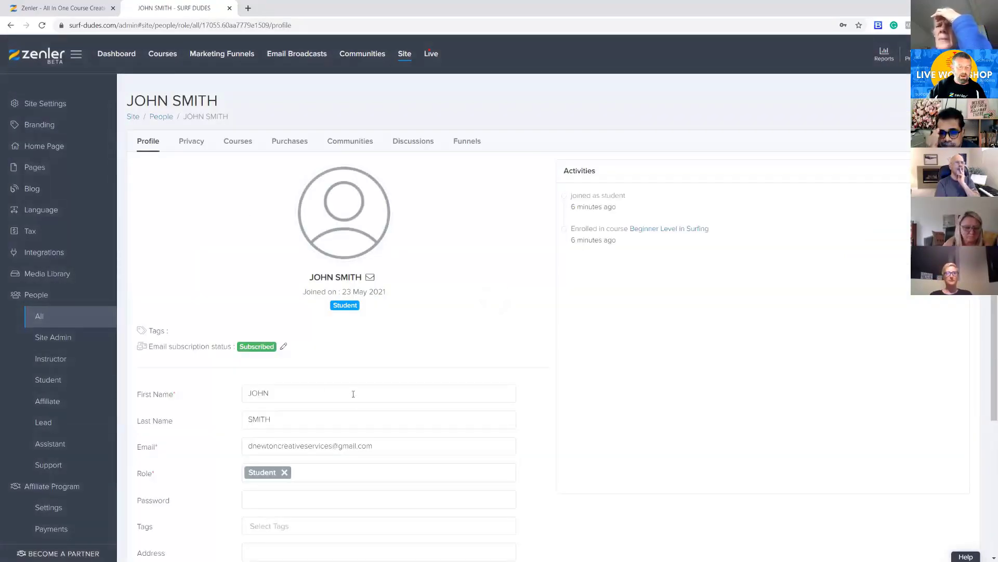
{"action": "scroll", "coordinate": [351, 392], "scroll_direction": "down", "scroll_amount": 4}
{"action": "scroll", "coordinate": [350, 392], "scroll_direction": "up", "scroll_amount": 4}
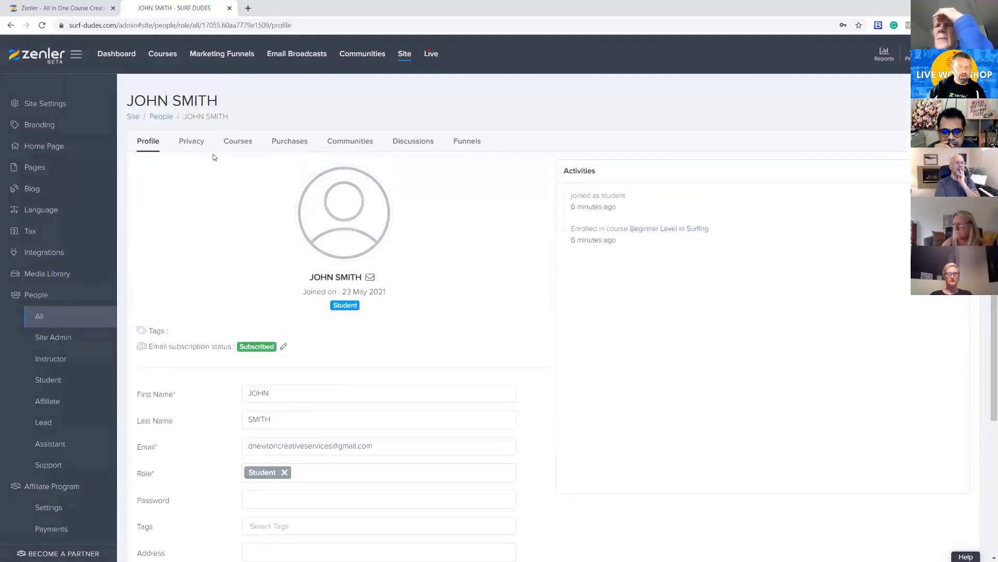
{"action": "left_click", "coordinate": [242, 144]}
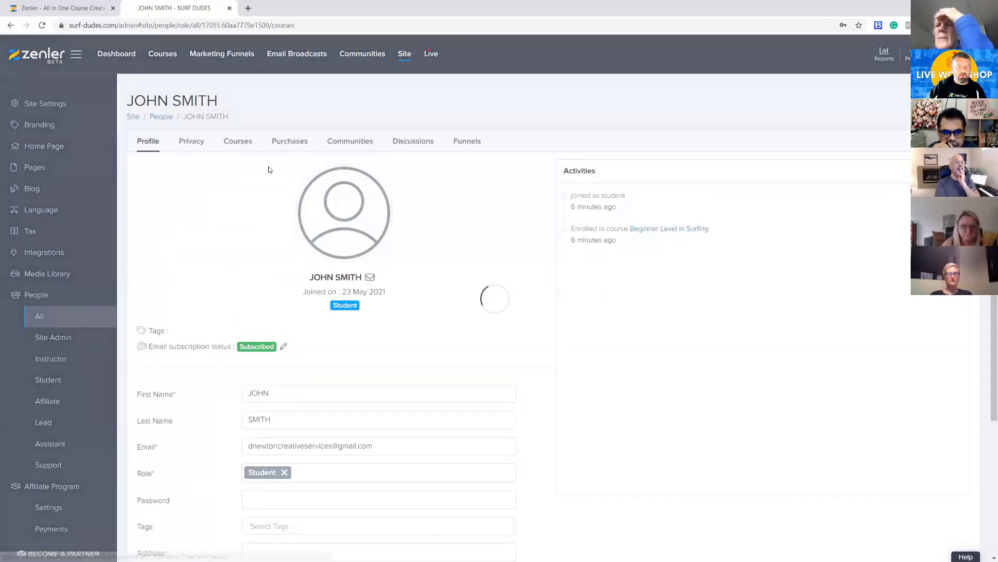
{"action": "left_click_drag", "start_coordinate": [252, 392], "coordinate": [159, 387]}
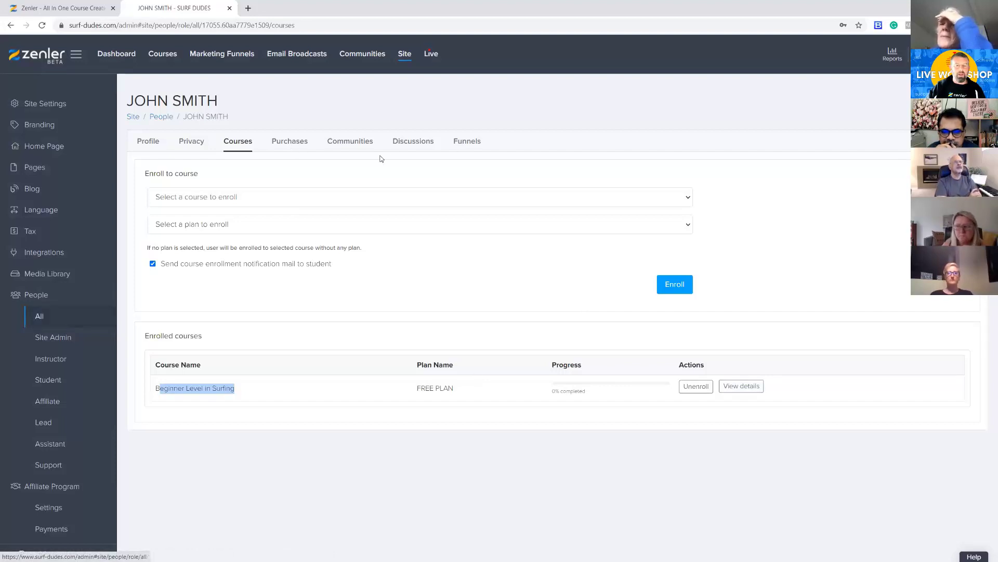
Review the test student's funnels, discussions, communities, purchases, privacy settings and enrolled courses
{"action": "left_click", "coordinate": [471, 142]}
{"action": "left_click", "coordinate": [422, 143]}
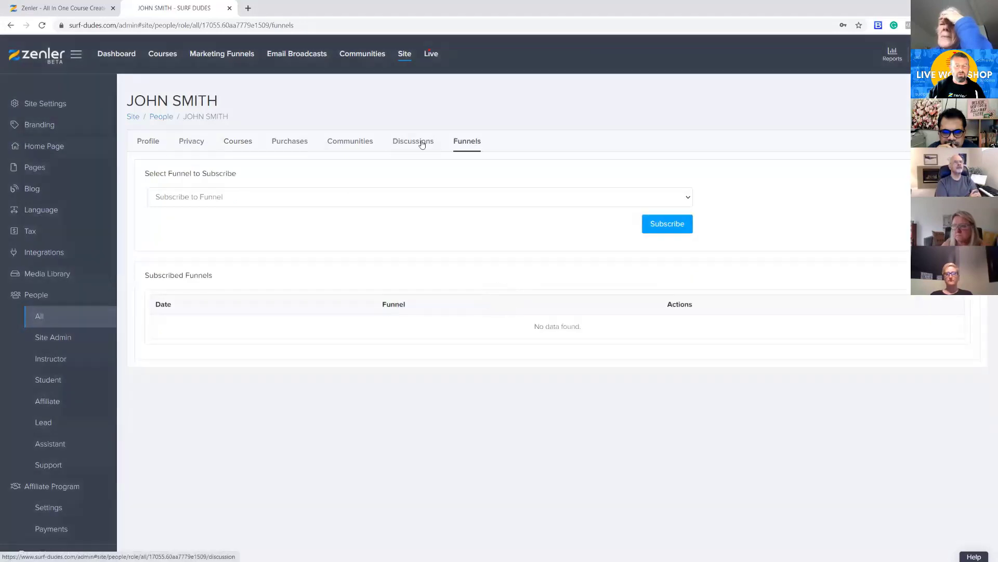
{"action": "left_click", "coordinate": [295, 147]}
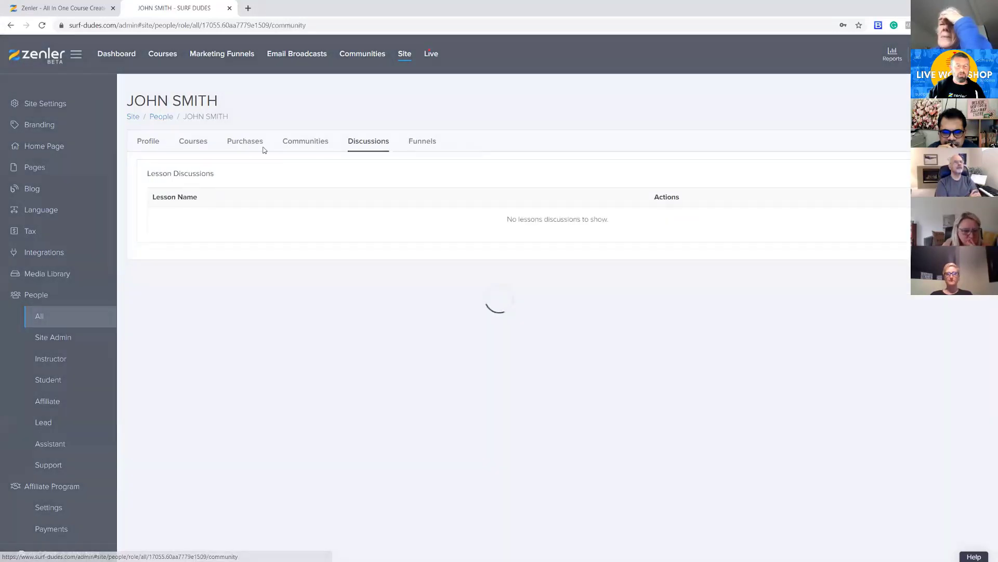
{"action": "left_click", "coordinate": [244, 145]}
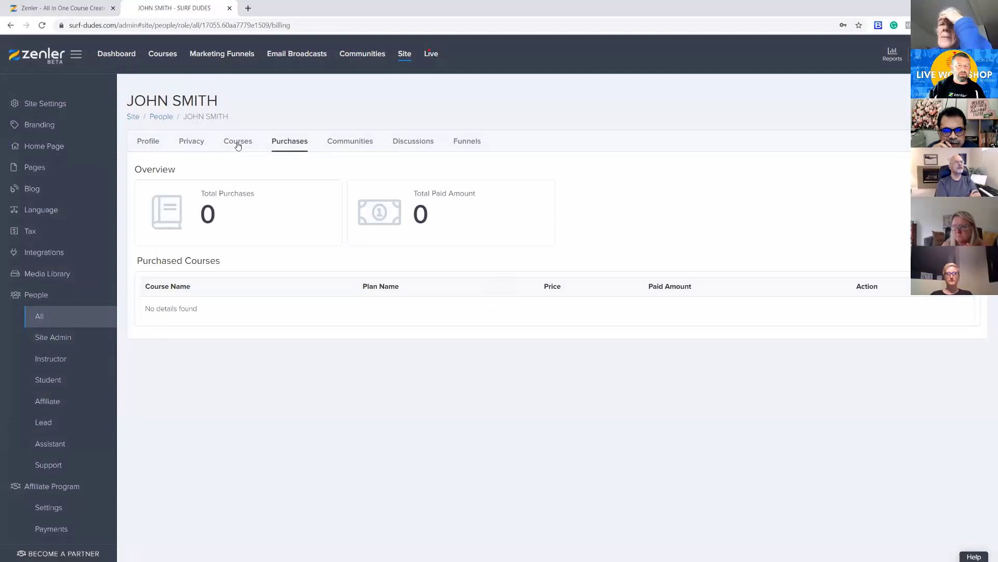
{"action": "left_click", "coordinate": [191, 146]}
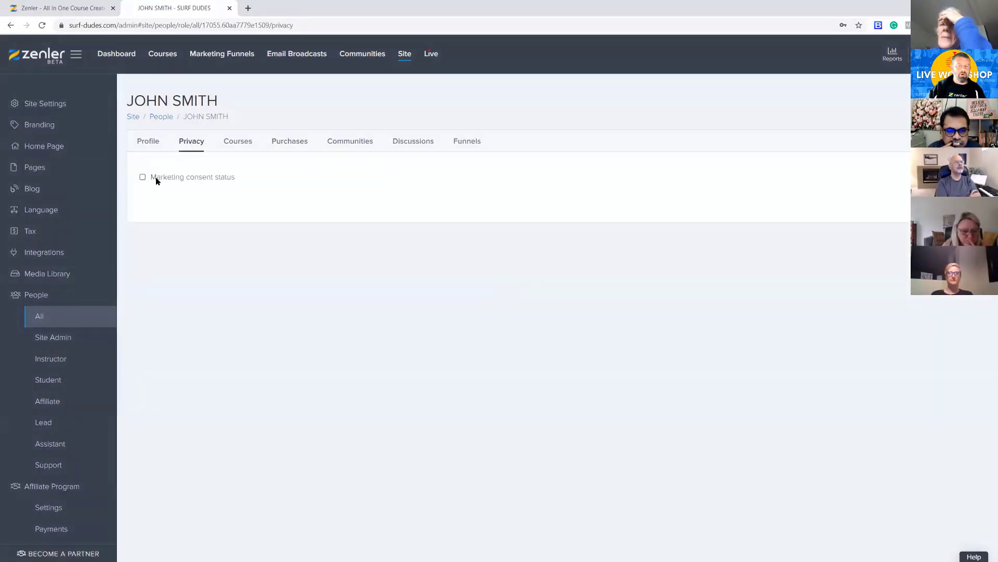
{"action": "left_click", "coordinate": [237, 145]}
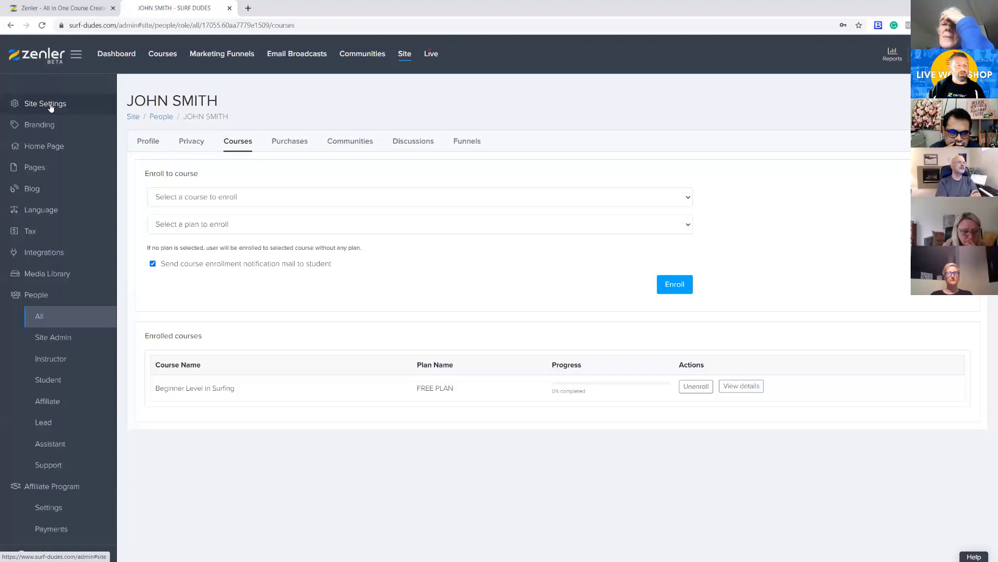
Open the site's language settings and look through the custom text for General, Message, Course player and Checkout
{"action": "left_click", "coordinate": [41, 210]}
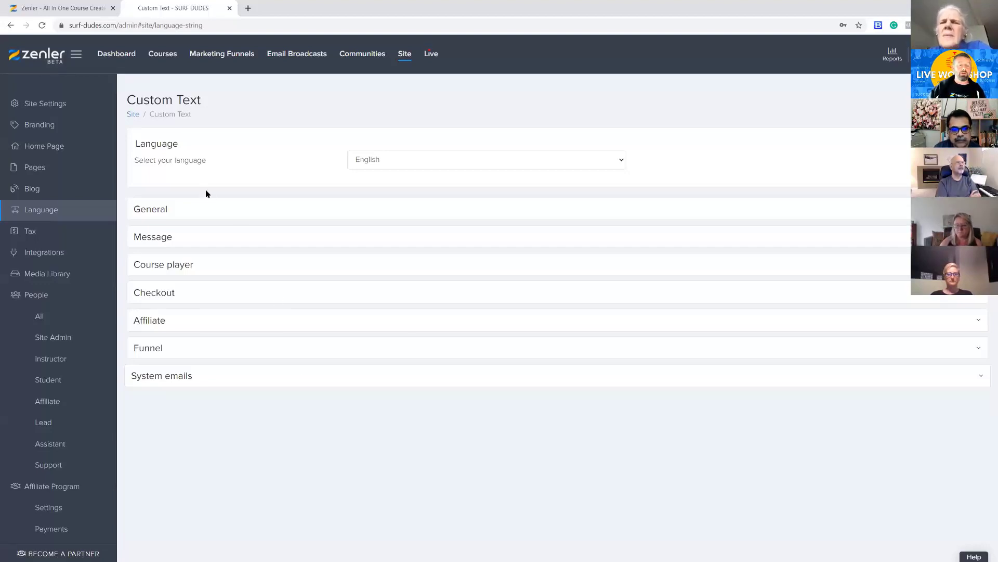
{"action": "left_click", "coordinate": [217, 209]}
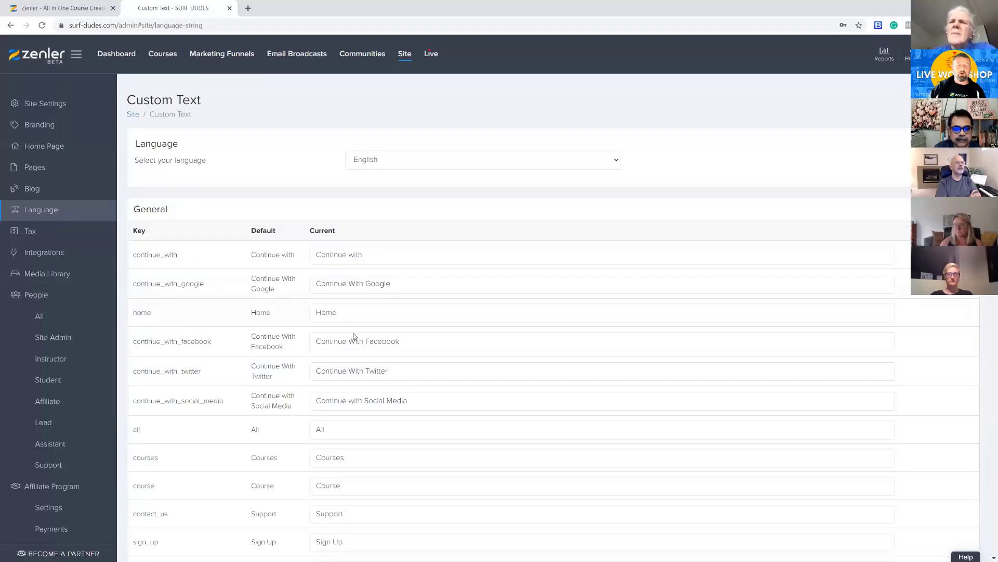
{"action": "left_click", "coordinate": [272, 205]}
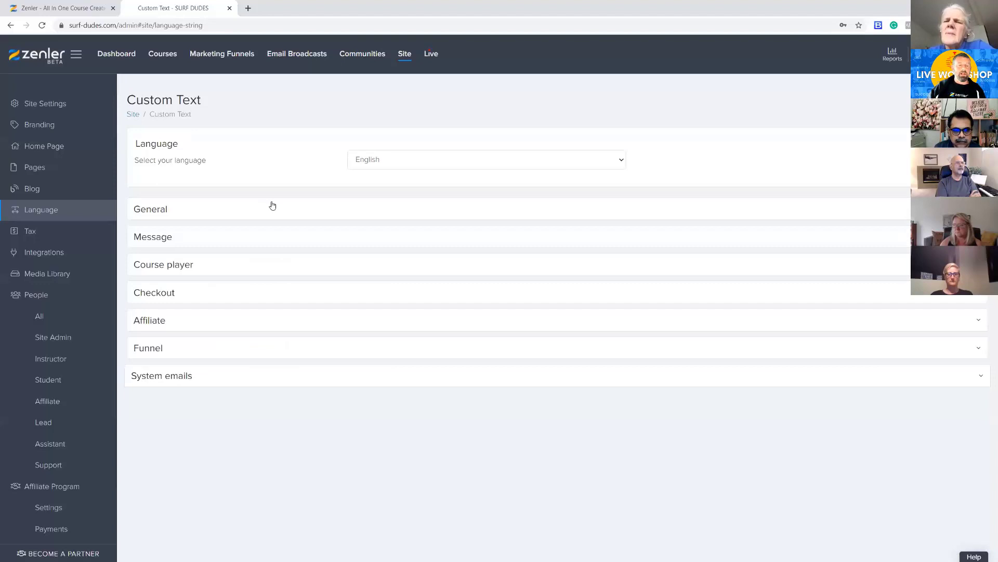
{"action": "left_click", "coordinate": [195, 243]}
{"action": "left_click", "coordinate": [200, 241]}
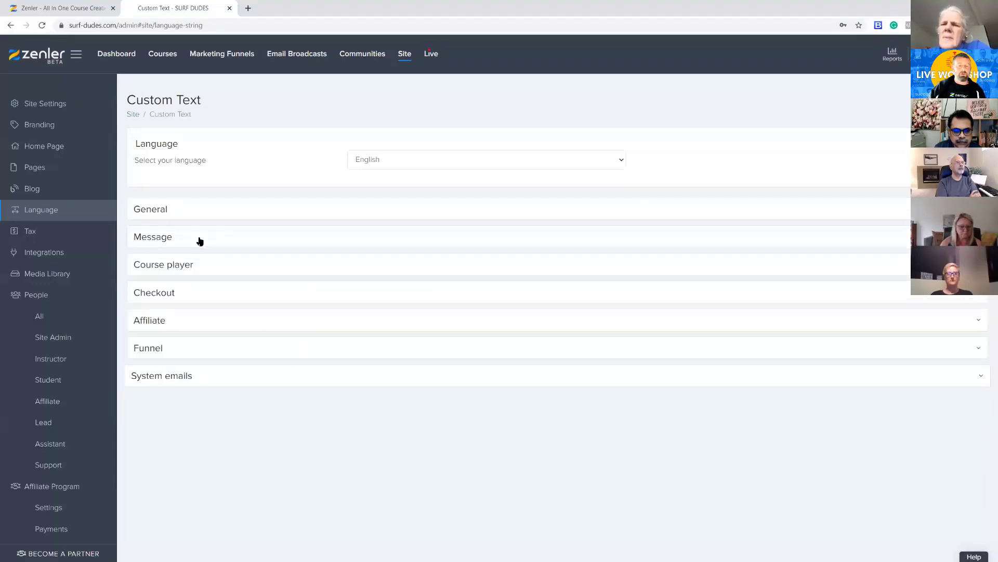
{"action": "left_click", "coordinate": [225, 270]}
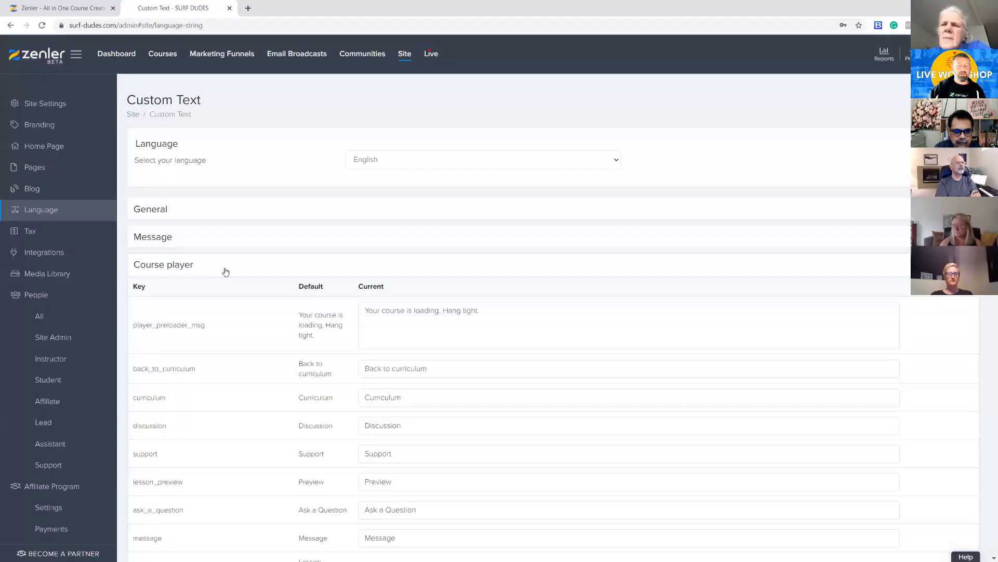
{"action": "left_click", "coordinate": [225, 270]}
{"action": "left_click", "coordinate": [220, 295]}
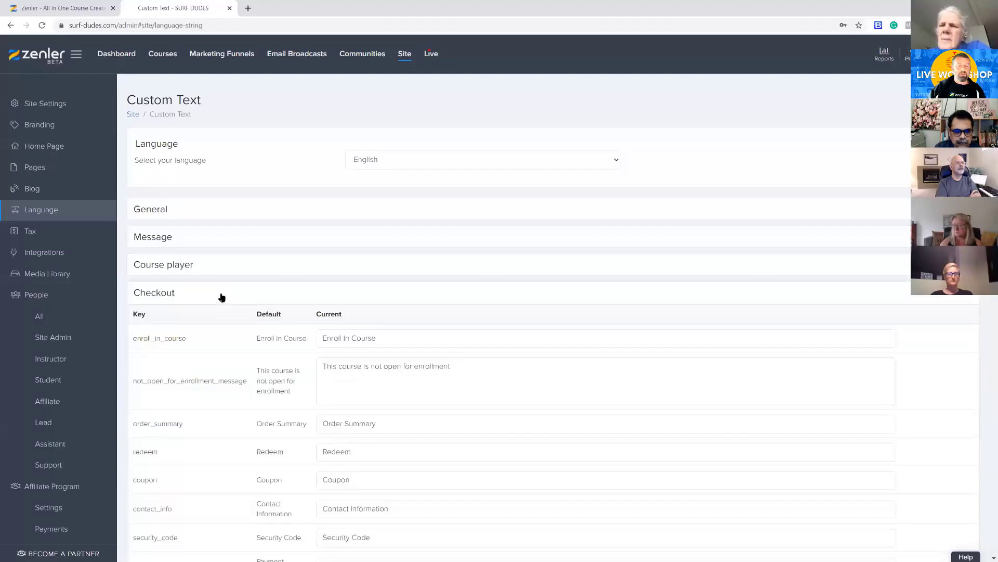
{"action": "left_click", "coordinate": [223, 293]}
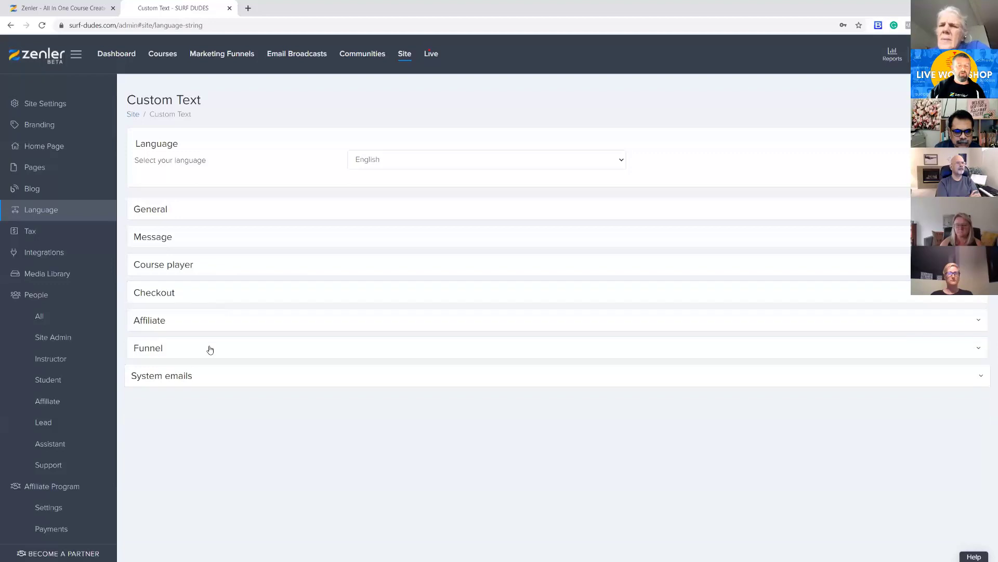
Expand the System emails section and review the list of available email templates
{"action": "left_click", "coordinate": [259, 384]}
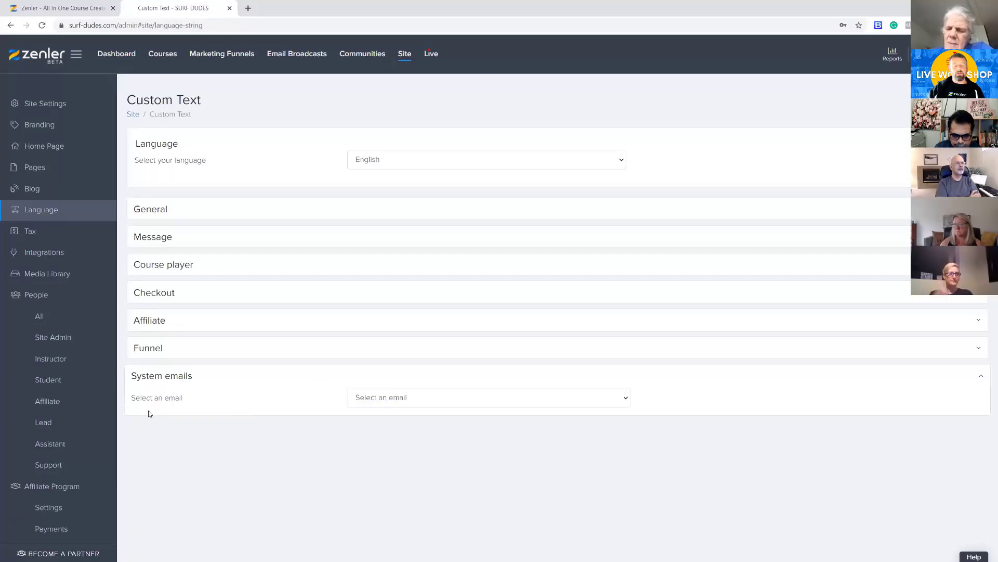
{"action": "left_click", "coordinate": [626, 399]}
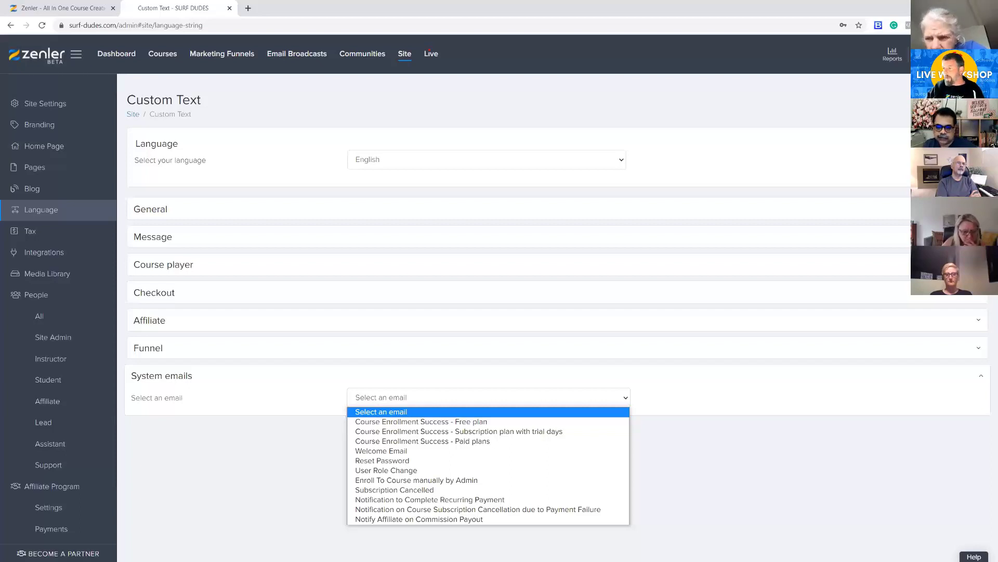
{"action": "key", "text": "Escape"}
Switch to Gmail, open the "Thank you for enrolling in Beginner Level in Surfing" message from the inbox and review its body text
{"action": "key", "text": "alt+Tab"}
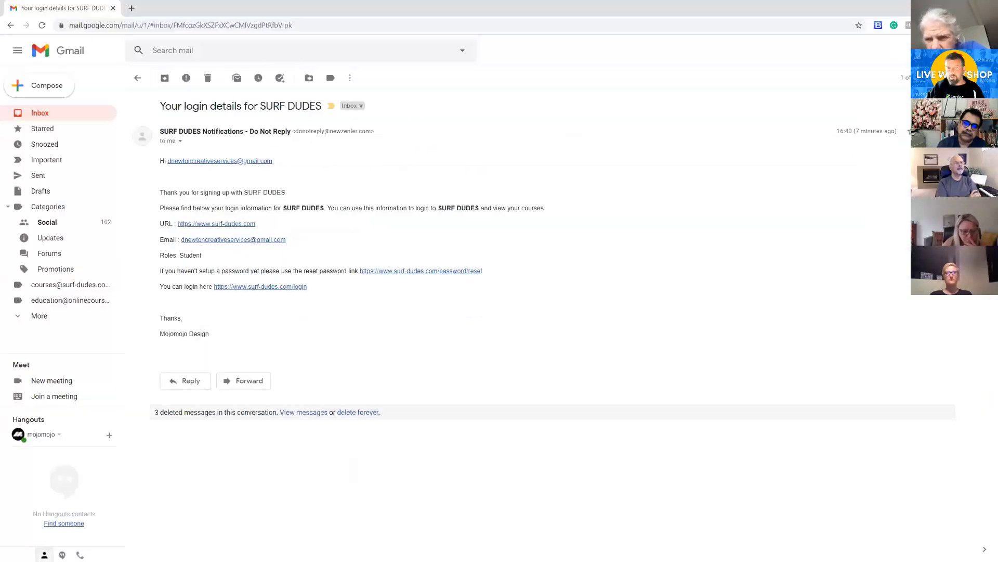
{"action": "left_click", "coordinate": [45, 118]}
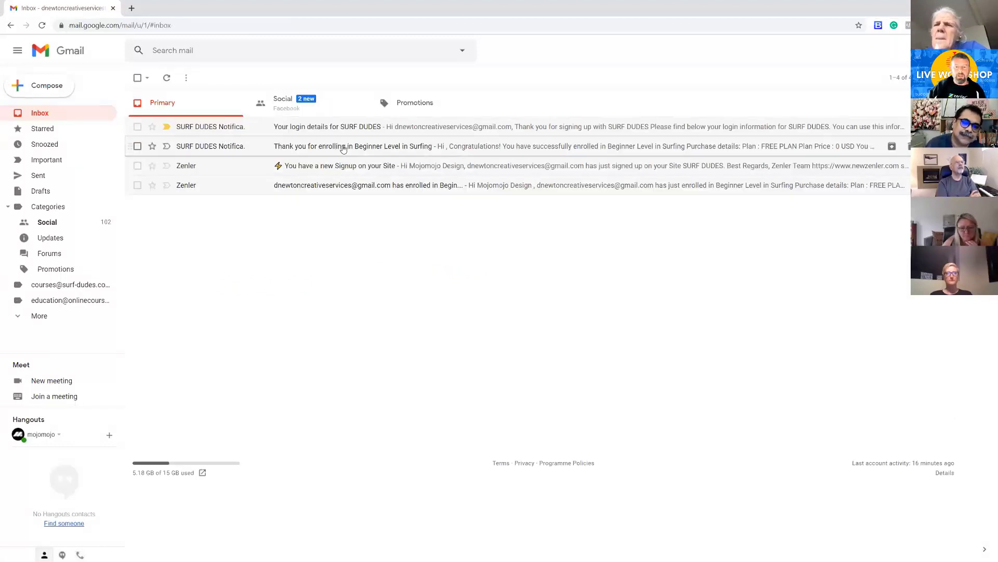
{"action": "left_click", "coordinate": [344, 147]}
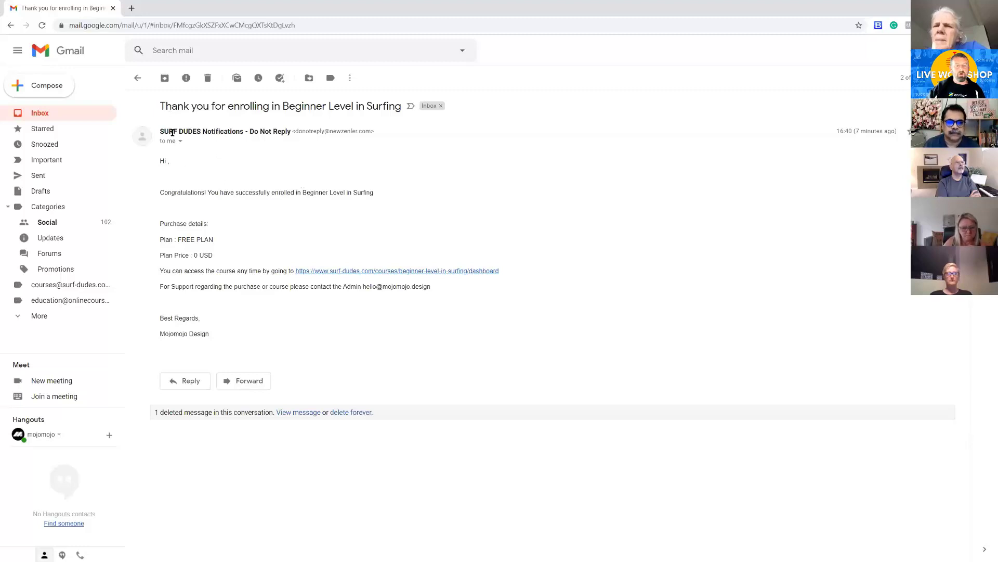
{"action": "left_click_drag", "start_coordinate": [159, 159], "coordinate": [233, 340]}
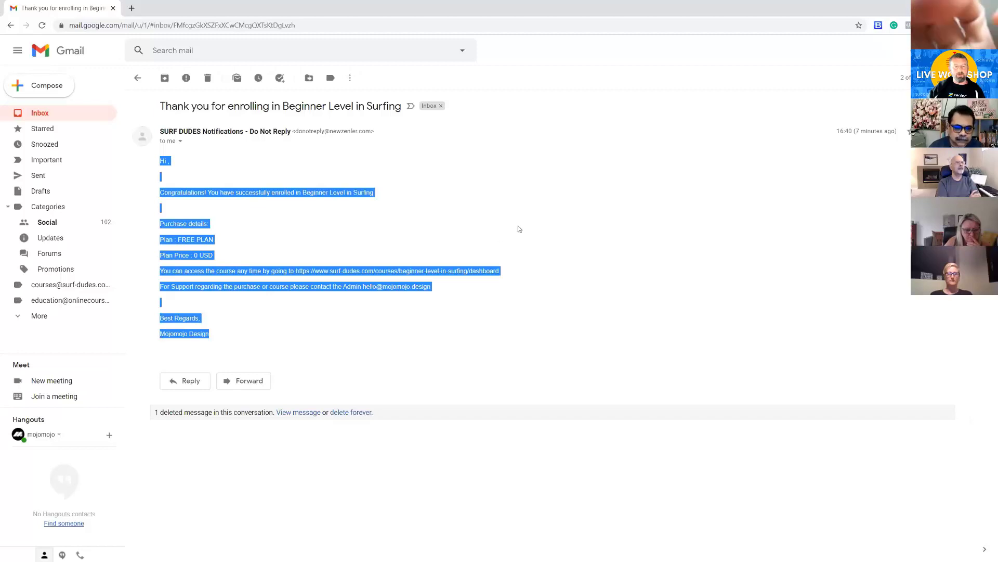
{"action": "left_click", "coordinate": [551, 224]}
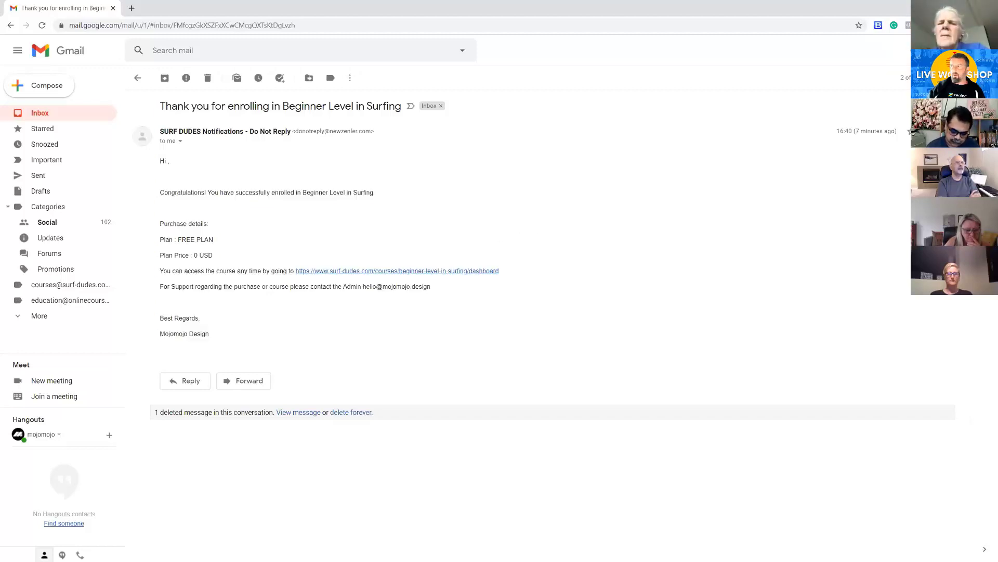
Switch back to Zenler, load the "Course Enrollment Success - Free plan" system email and review its content
{"action": "left_click", "coordinate": [939, 7]}
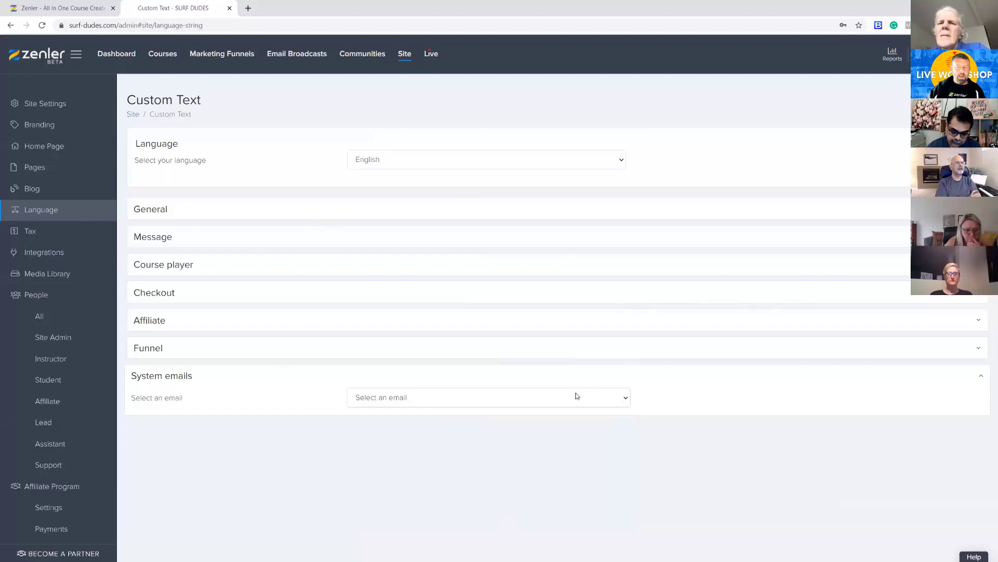
{"action": "left_click", "coordinate": [624, 399]}
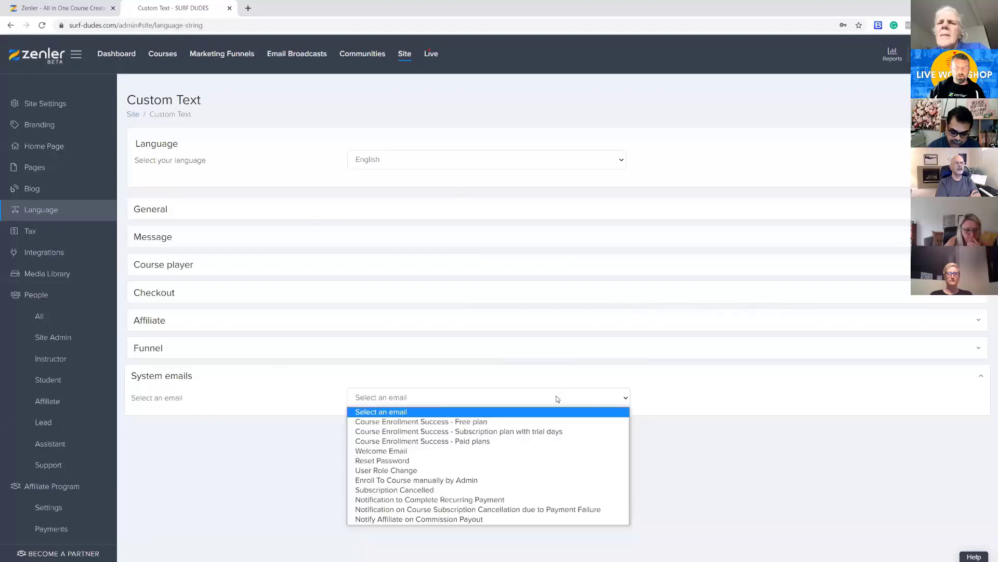
{"action": "left_click", "coordinate": [420, 422]}
{"action": "scroll", "coordinate": [543, 350], "scroll_direction": "down", "scroll_amount": 6}
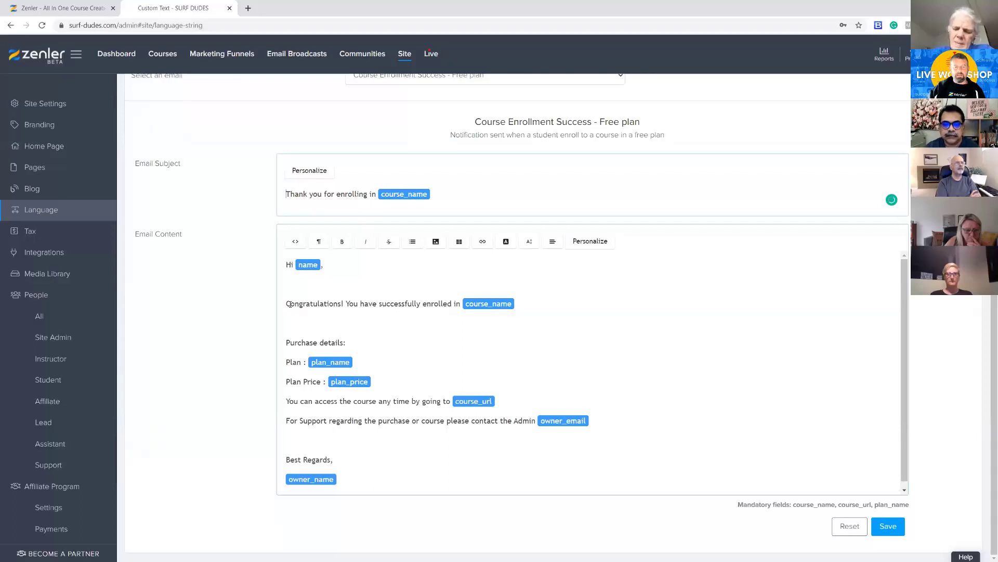
{"action": "left_click_drag", "start_coordinate": [283, 267], "coordinate": [363, 476]}
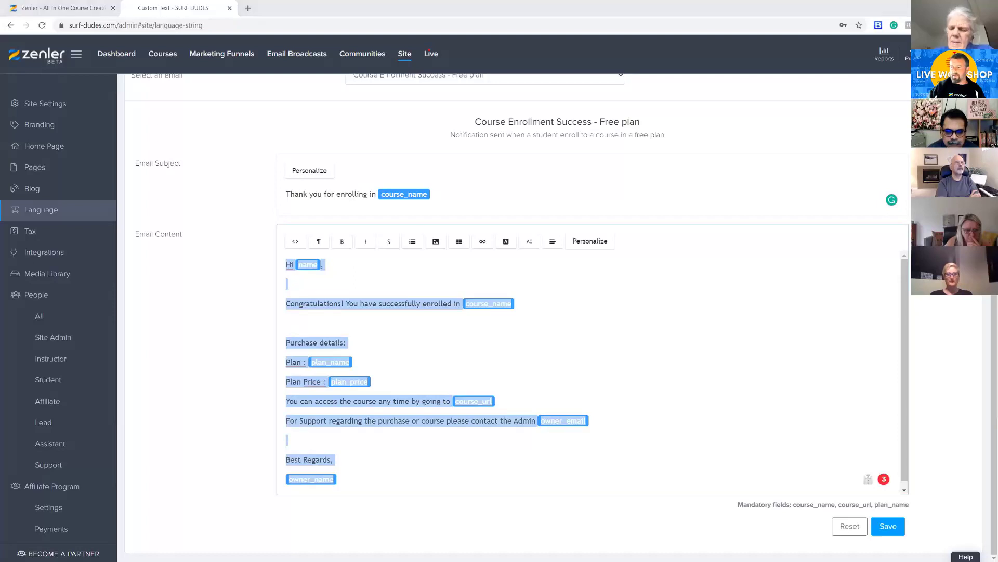
Switch to Gmail to compare the received email's congratulations line and purchase details with the template, and return to the template in Zenler
{"action": "key", "text": "alt+Tab"}
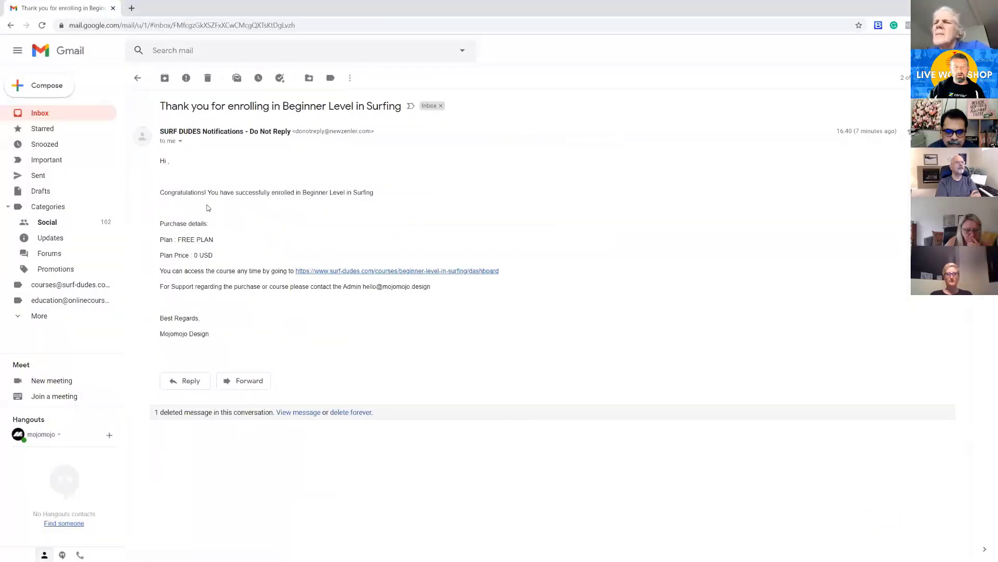
{"action": "left_click_drag", "start_coordinate": [164, 193], "coordinate": [418, 196]}
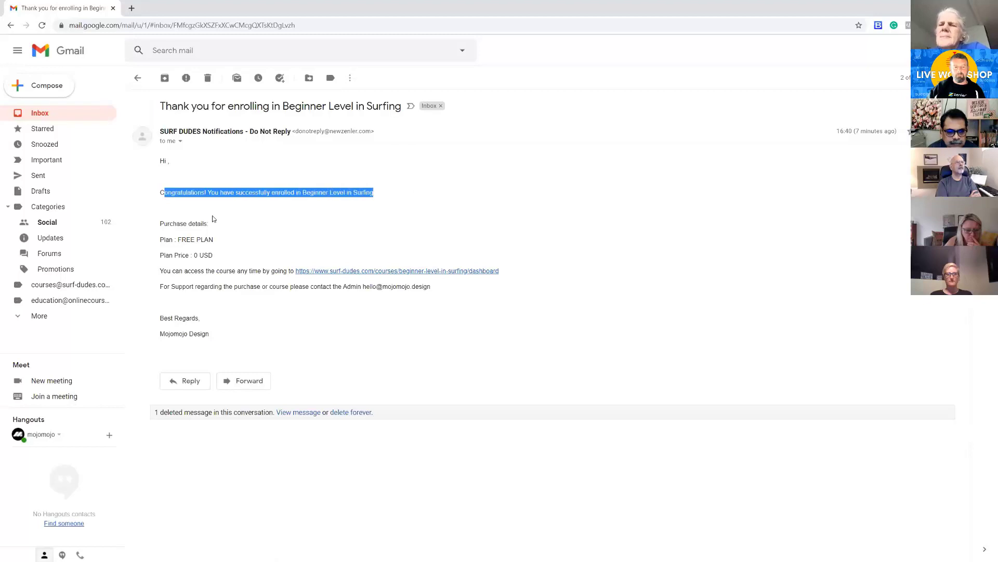
{"action": "left_click_drag", "start_coordinate": [165, 222], "coordinate": [226, 244]}
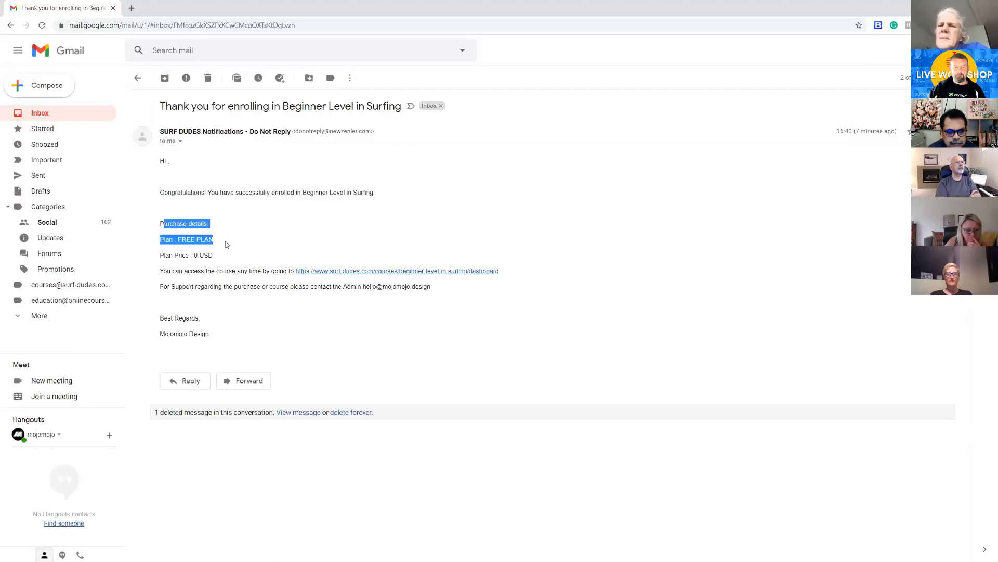
{"action": "left_click", "coordinate": [612, 242]}
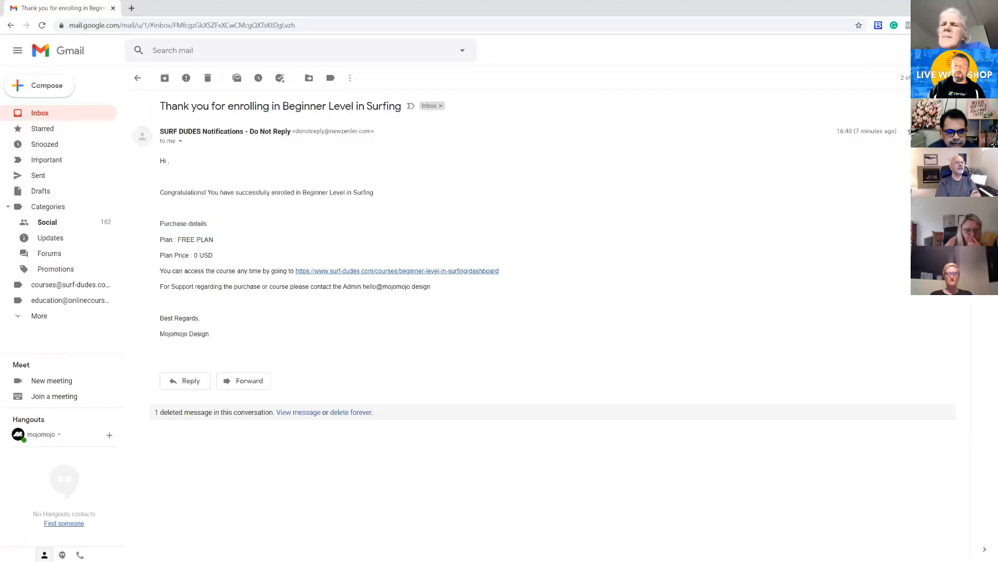
{"action": "key", "text": "alt+Tab"}
{"action": "left_click", "coordinate": [459, 308]}
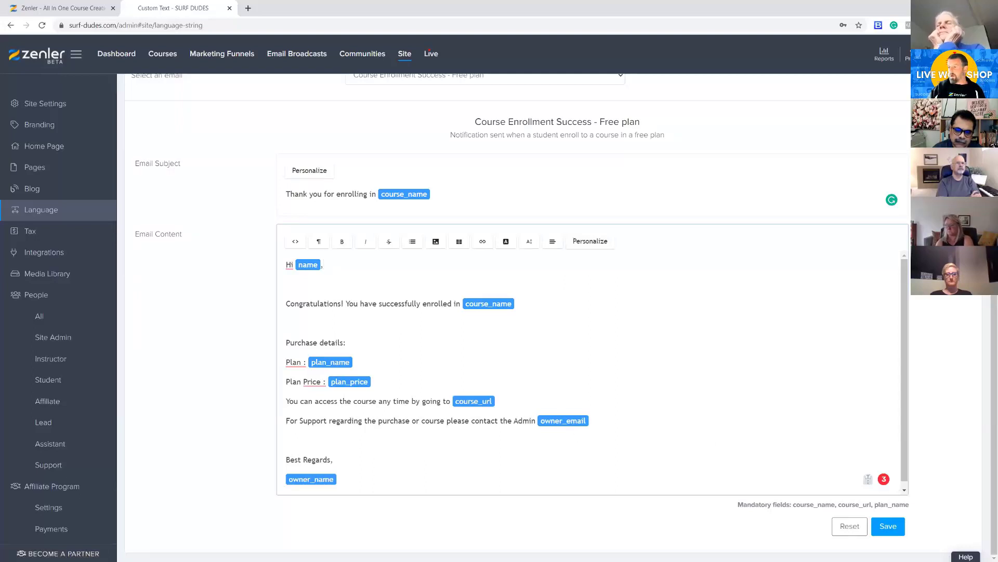
Switch to Gmail to check the email's support contact, signature name and plan details against the placeholders, and return to Zenler
{"action": "key", "text": "alt+Tab"}
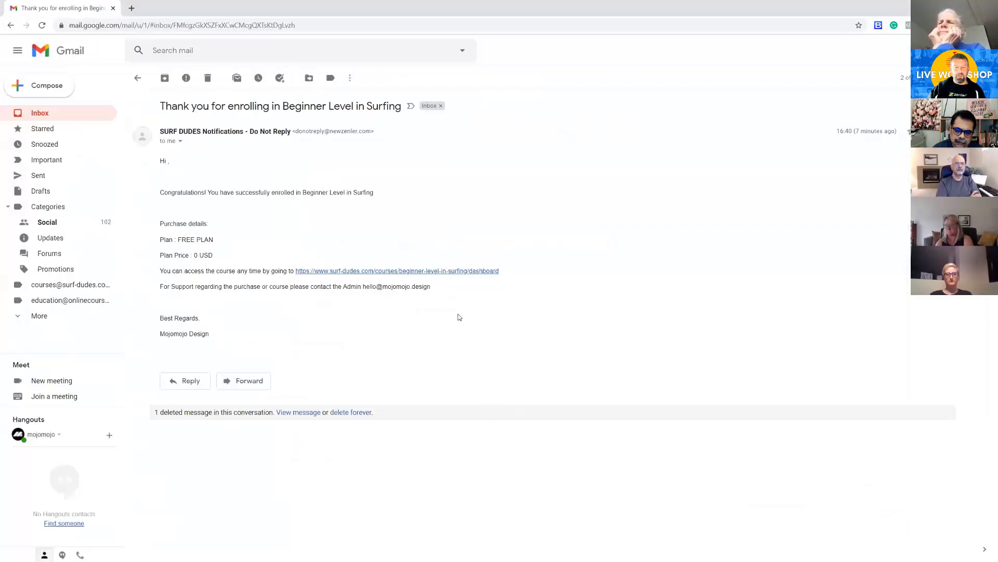
{"action": "left_click_drag", "start_coordinate": [431, 287], "coordinate": [367, 287]}
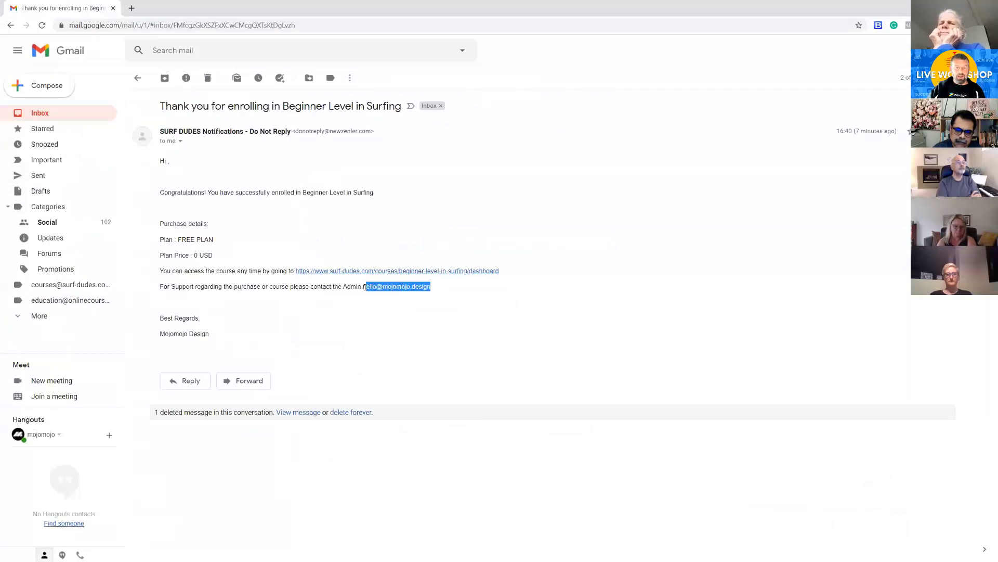
{"action": "mouse_move", "coordinate": [210, 334]}
{"action": "left_mouse_down"}
{"action": "mouse_move", "coordinate": [158, 339]}
{"action": "mouse_move", "coordinate": [165, 334]}
{"action": "left_mouse_up"}
{"action": "left_click_drag", "start_coordinate": [215, 240], "coordinate": [191, 255]}
{"action": "key", "text": "alt+Tab"}
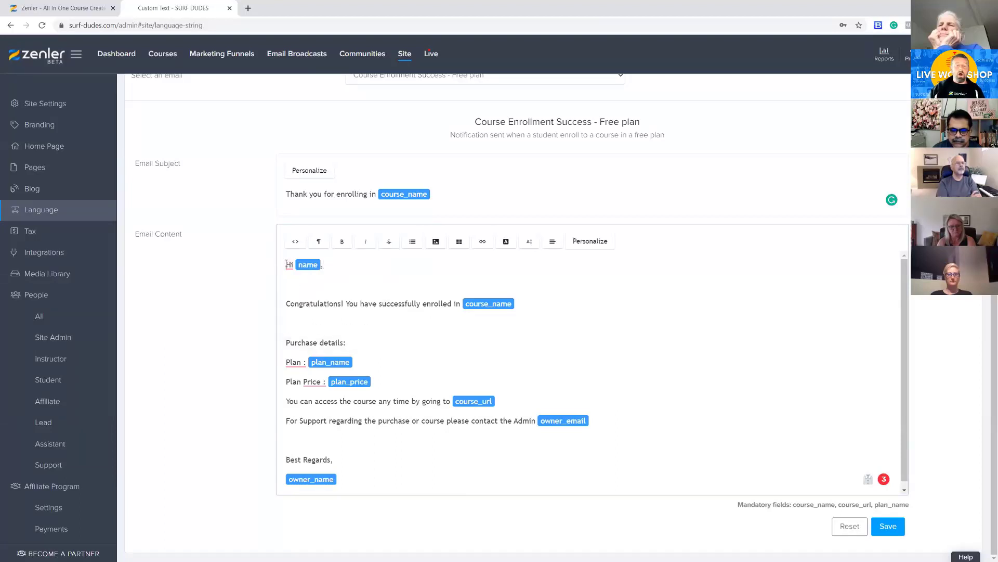
Replace the greeting "Hi" with "Hello" at the start of the free plan enrollment email
{"action": "key", "text": "Return"}
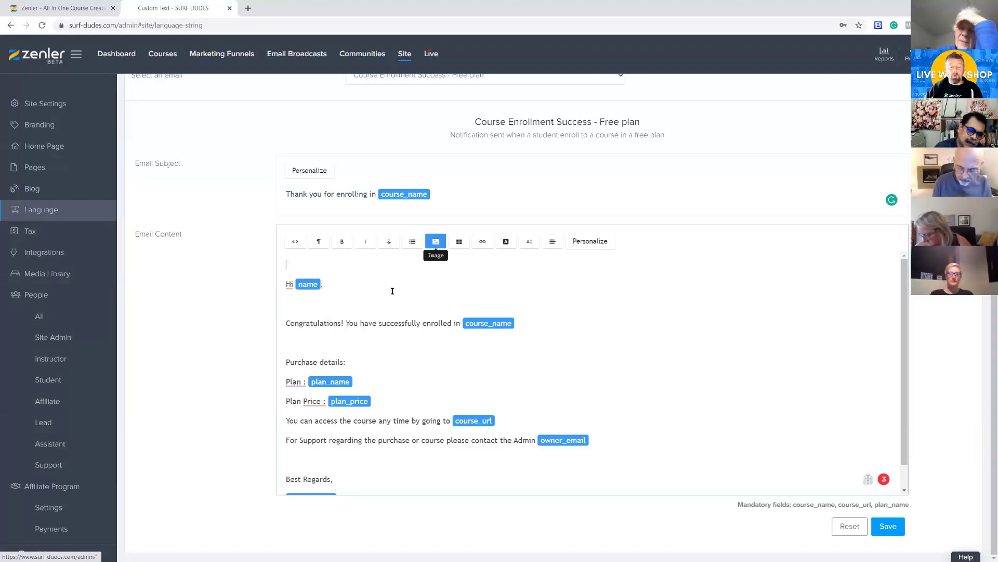
{"action": "mouse_move", "coordinate": [287, 283]}
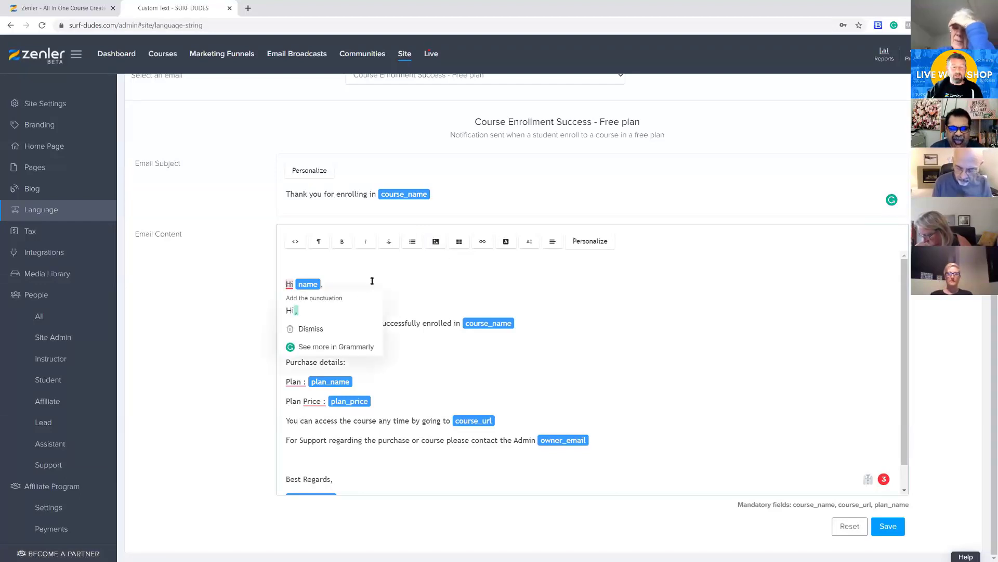
{"action": "key", "text": "BackSpace"}
{"action": "left_click_drag", "start_coordinate": [296, 277], "coordinate": [284, 277]}
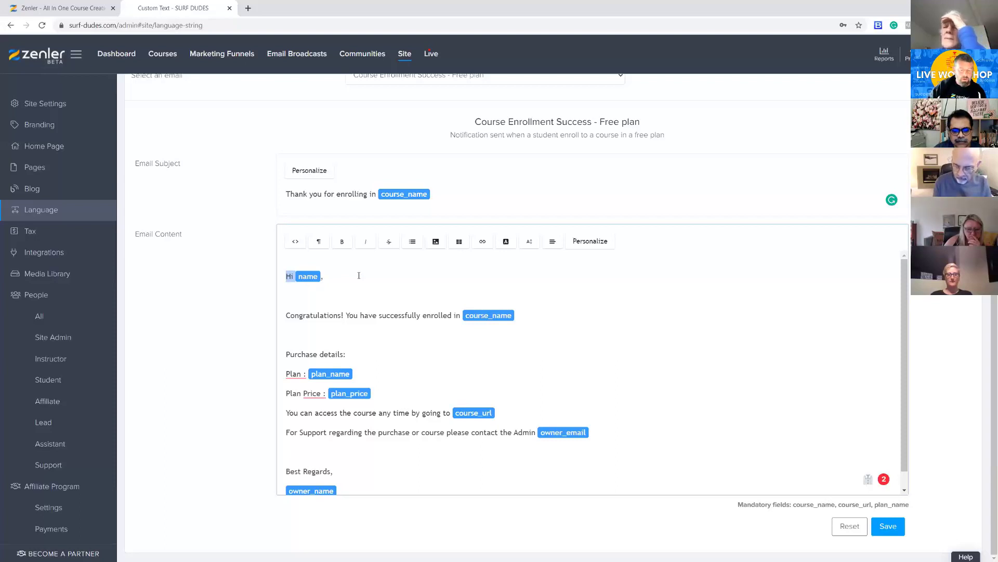
{"action": "type", "text": "Hello"}
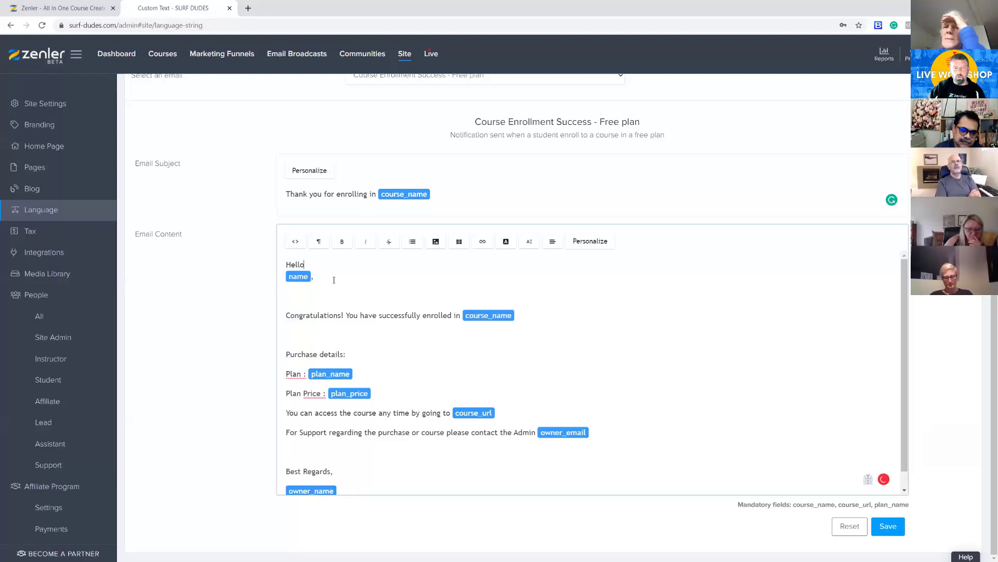
Move the name placeholder onto the greeting line directly after "Hello" and follow it with a comma
{"action": "left_click", "coordinate": [298, 278]}
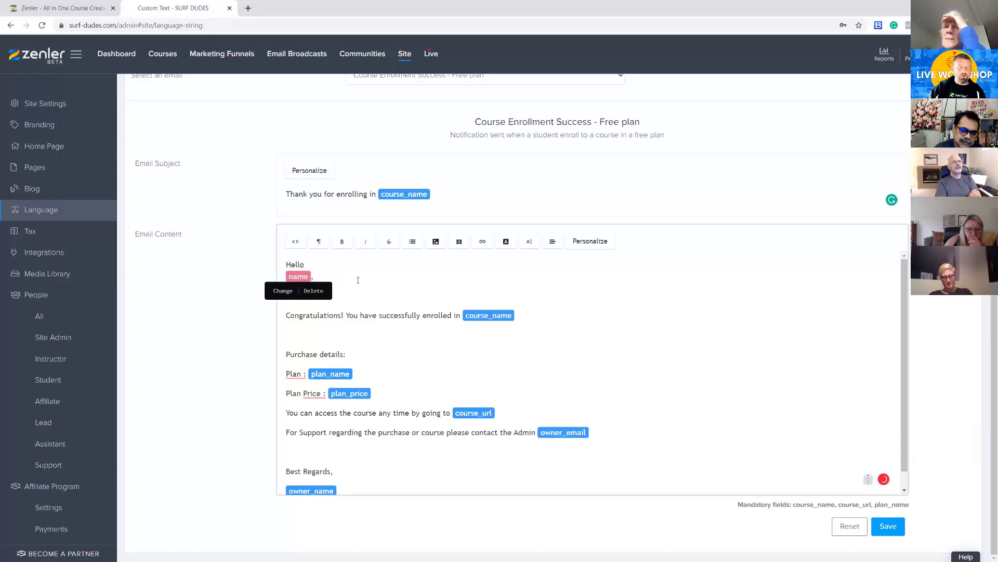
{"action": "left_click", "coordinate": [313, 292]}
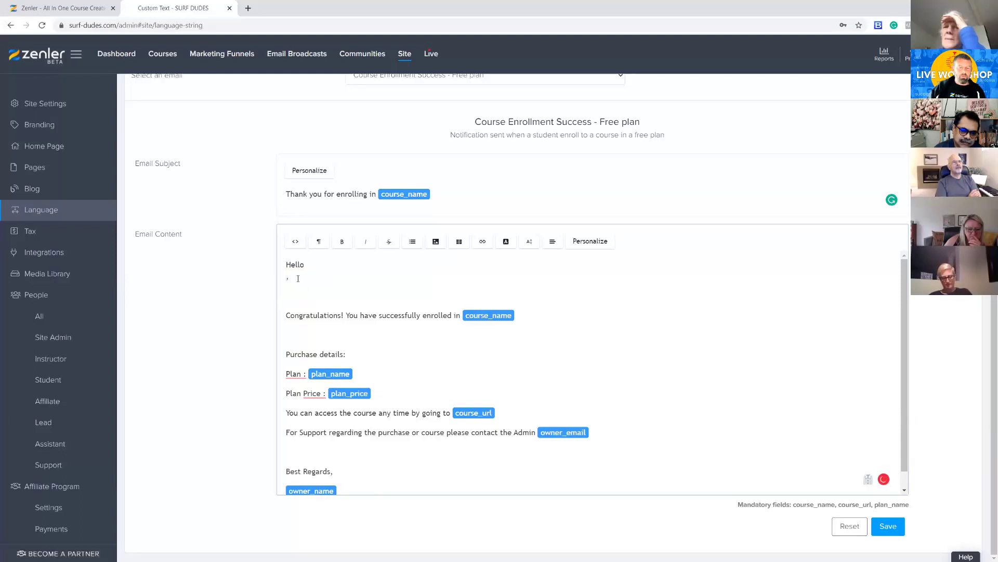
{"action": "key", "text": "BackSpace"}
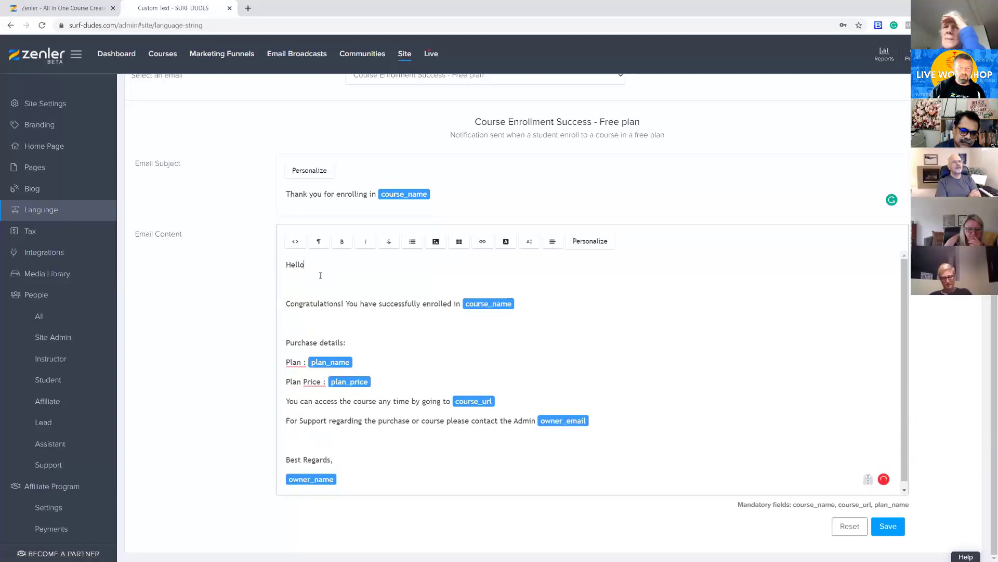
{"action": "left_click", "coordinate": [584, 244]}
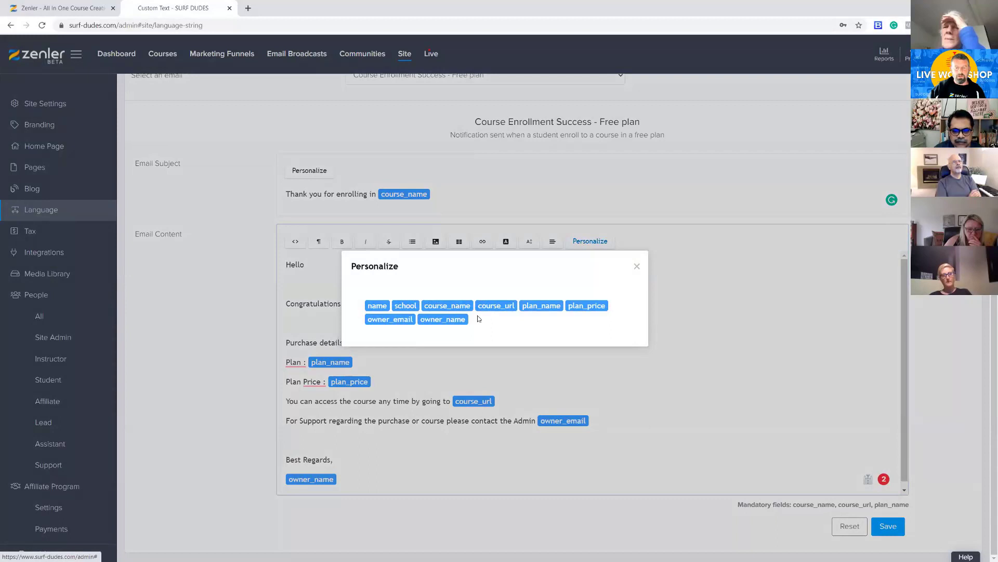
{"action": "left_click", "coordinate": [376, 308]}
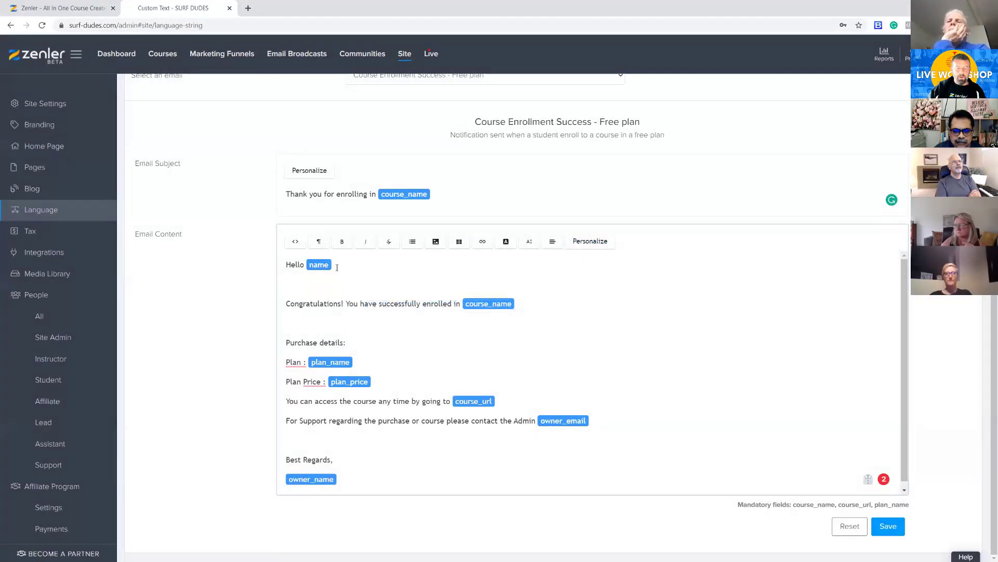
{"action": "type", "text": ","}
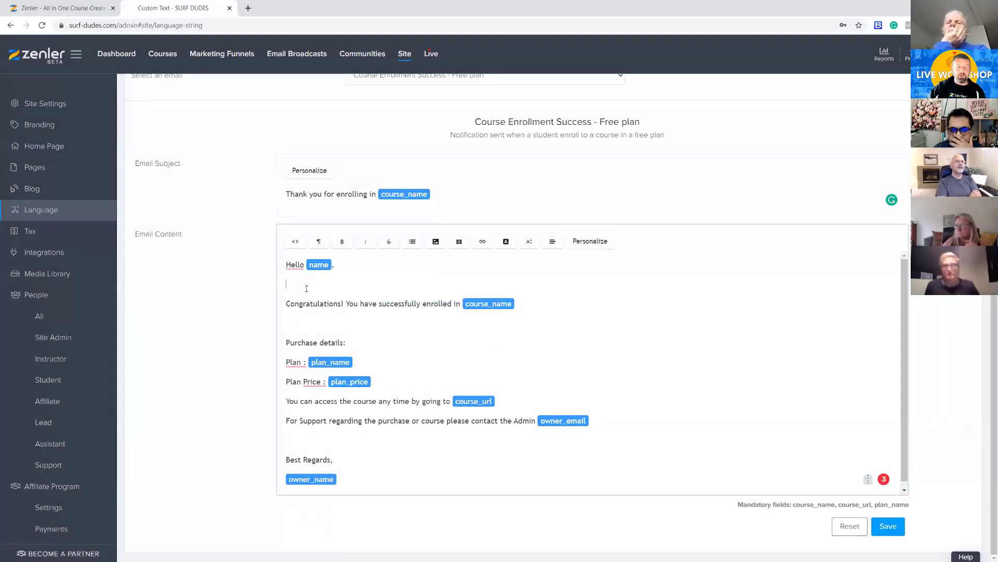
Insert the name placeholder after "enrolling" in the free plan email's subject and save the template
{"action": "left_click", "coordinate": [443, 194]}
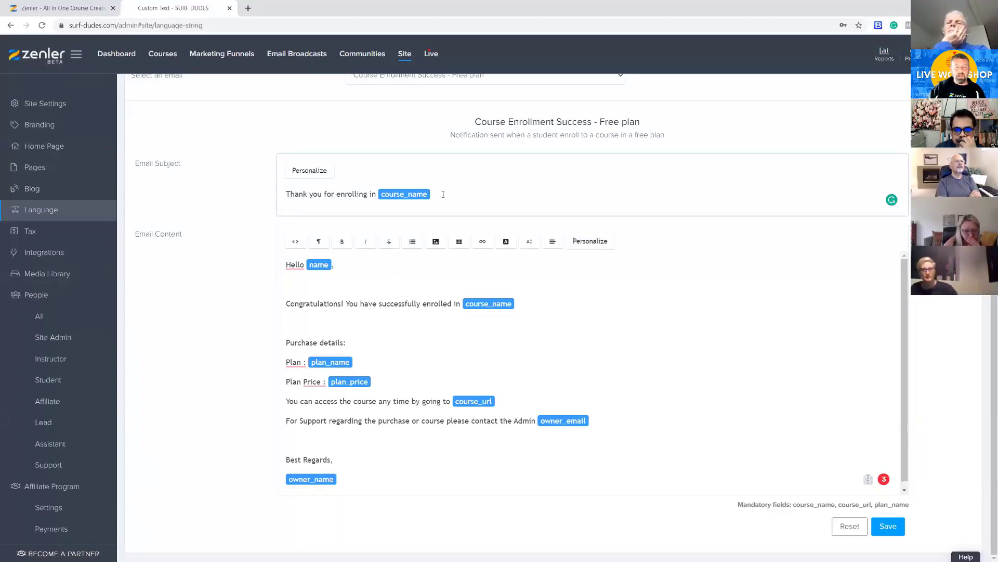
{"action": "left_click", "coordinate": [309, 172]}
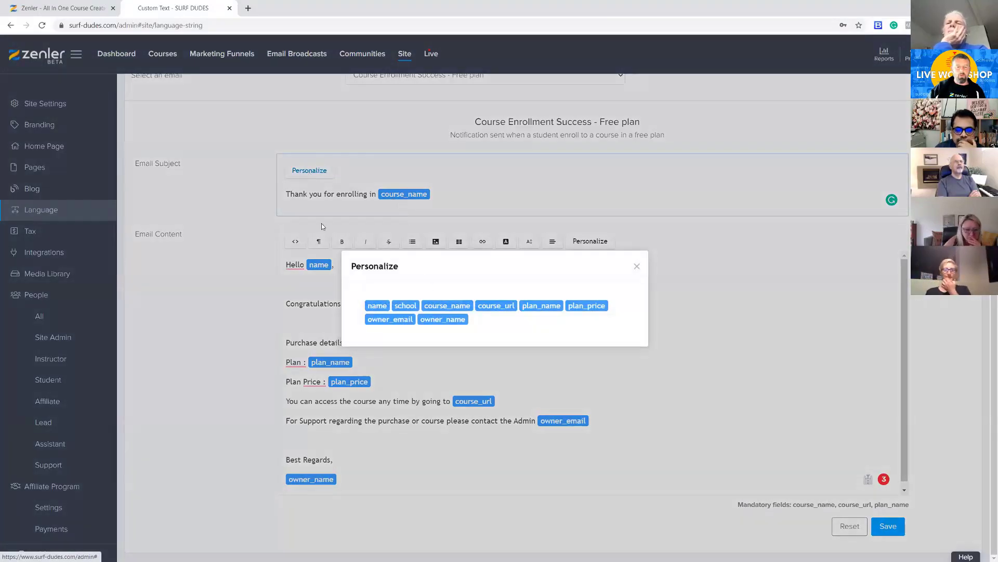
{"action": "left_click", "coordinate": [367, 196]}
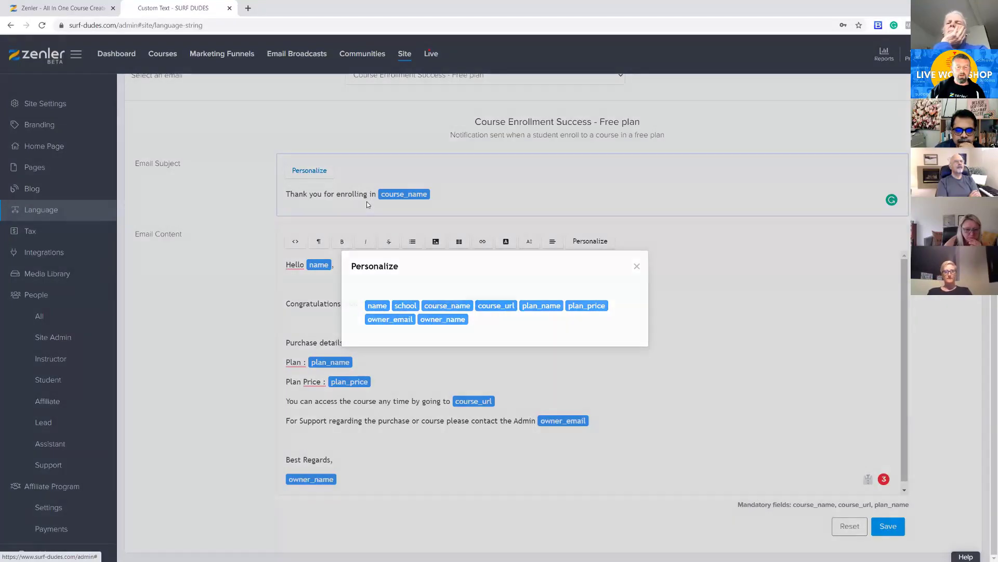
{"action": "left_click", "coordinate": [310, 170]}
{"action": "left_click", "coordinate": [378, 305]}
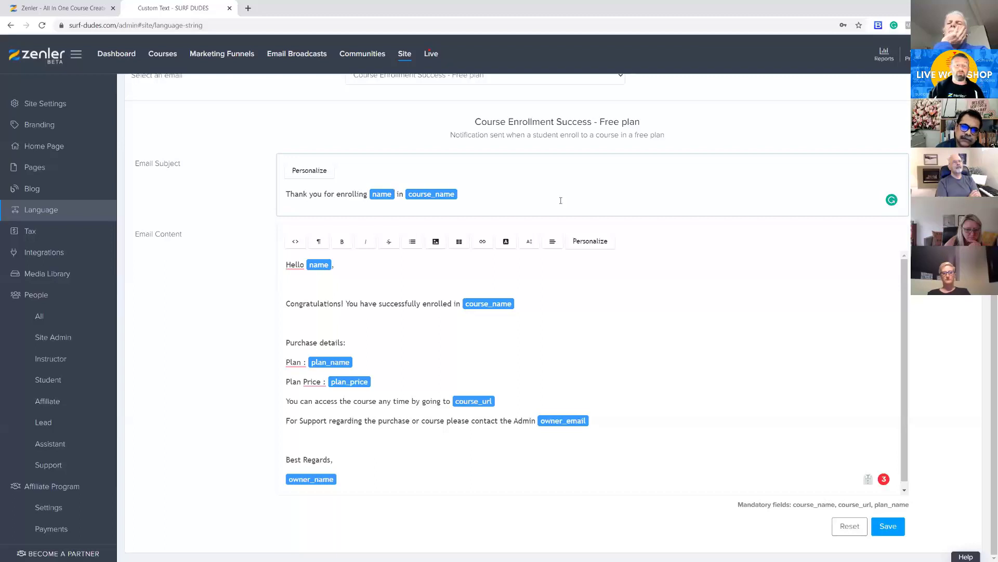
{"action": "left_click", "coordinate": [334, 285]}
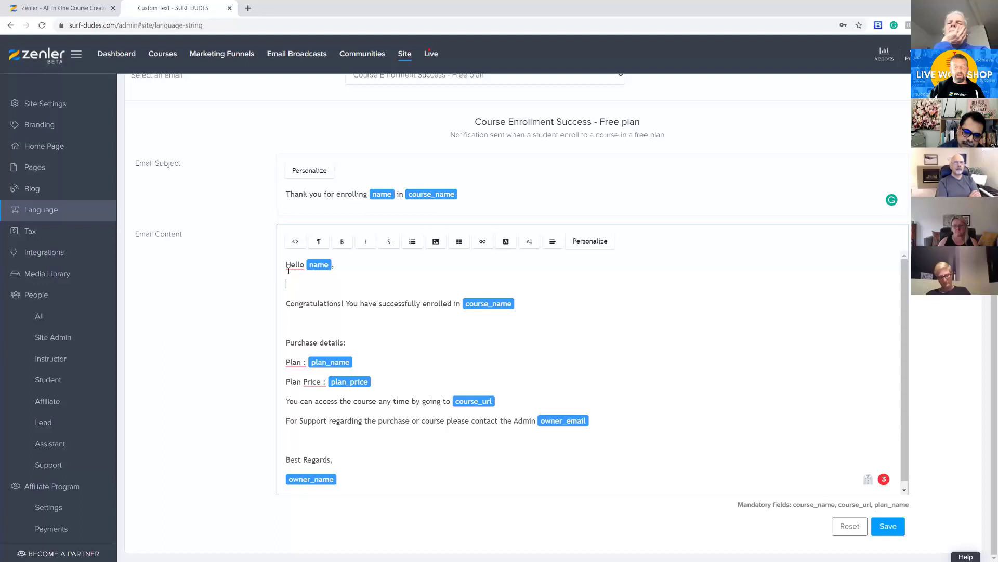
{"action": "left_click", "coordinate": [890, 527]}
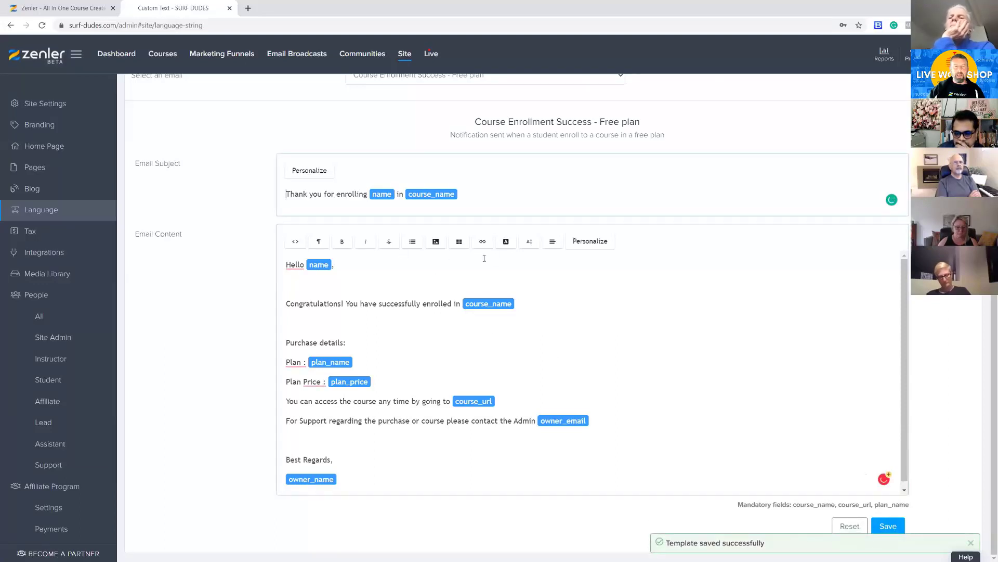
Load the "Welcome Email" system email and review its thank-you line for signing up
{"action": "scroll", "coordinate": [520, 250], "scroll_direction": "up", "scroll_amount": 3}
{"action": "left_click", "coordinate": [619, 223]}
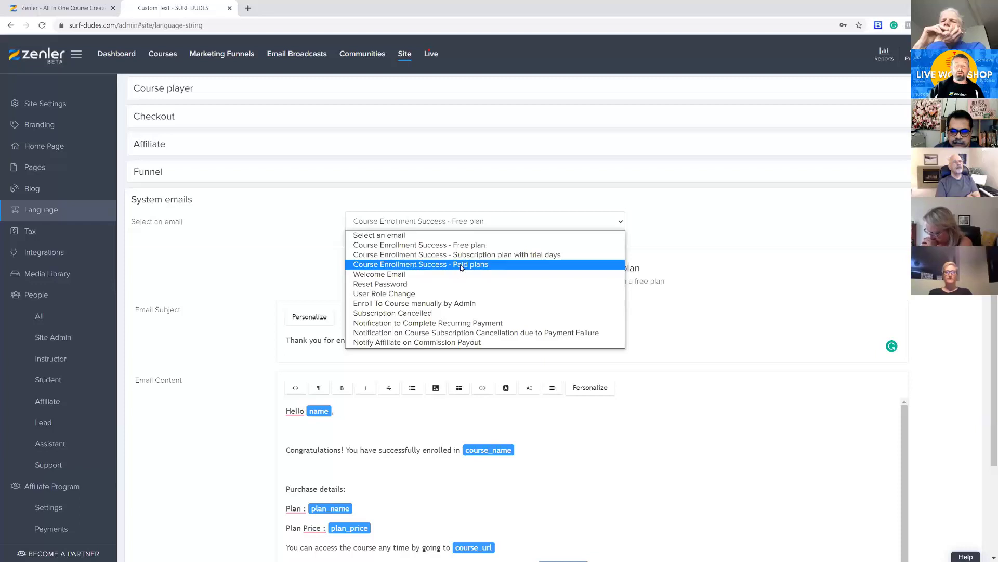
{"action": "left_click", "coordinate": [387, 275]}
{"action": "scroll", "coordinate": [434, 285], "scroll_direction": "down", "scroll_amount": 3}
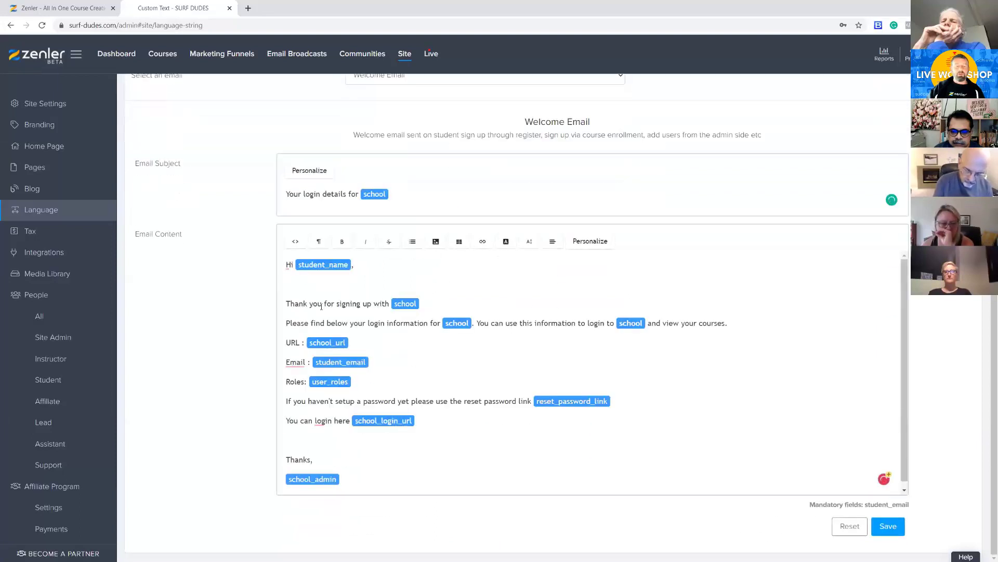
{"action": "left_click_drag", "start_coordinate": [290, 303], "coordinate": [356, 303]}
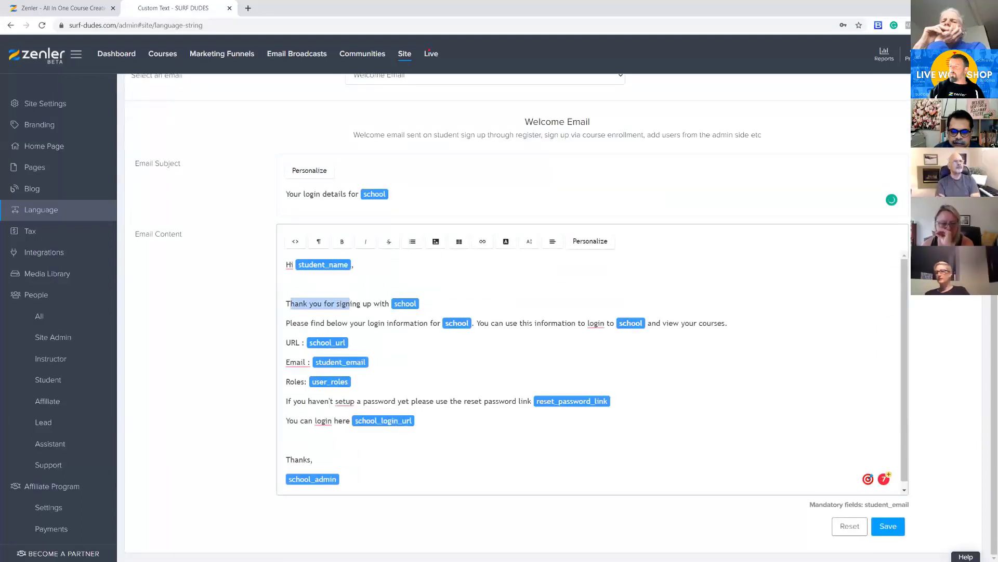
Switch to Gmail, open the "Your login details for SURF DUDES" email to check its sign-up line, and return to Zenler
{"action": "key", "text": "alt+Tab"}
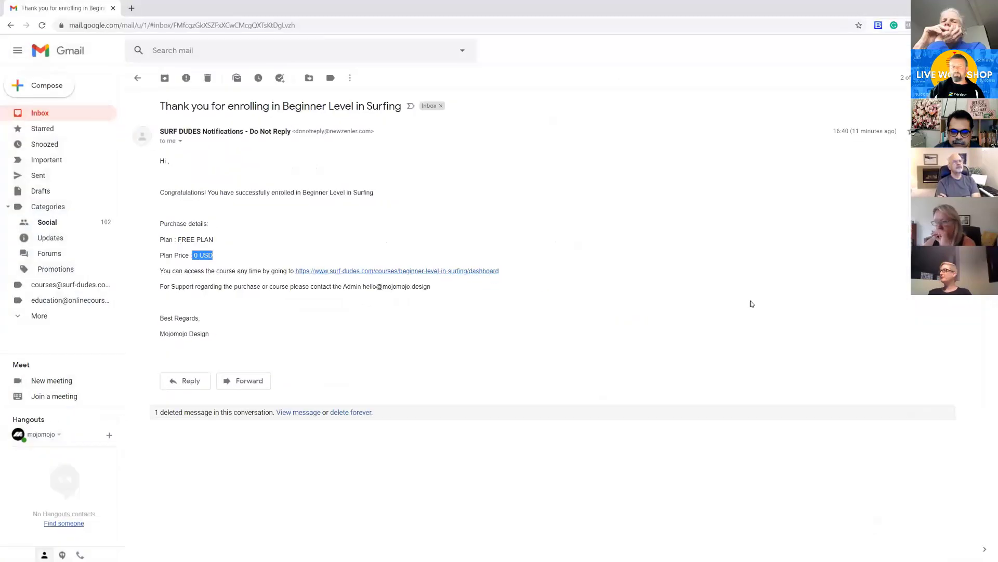
{"action": "left_click", "coordinate": [64, 119]}
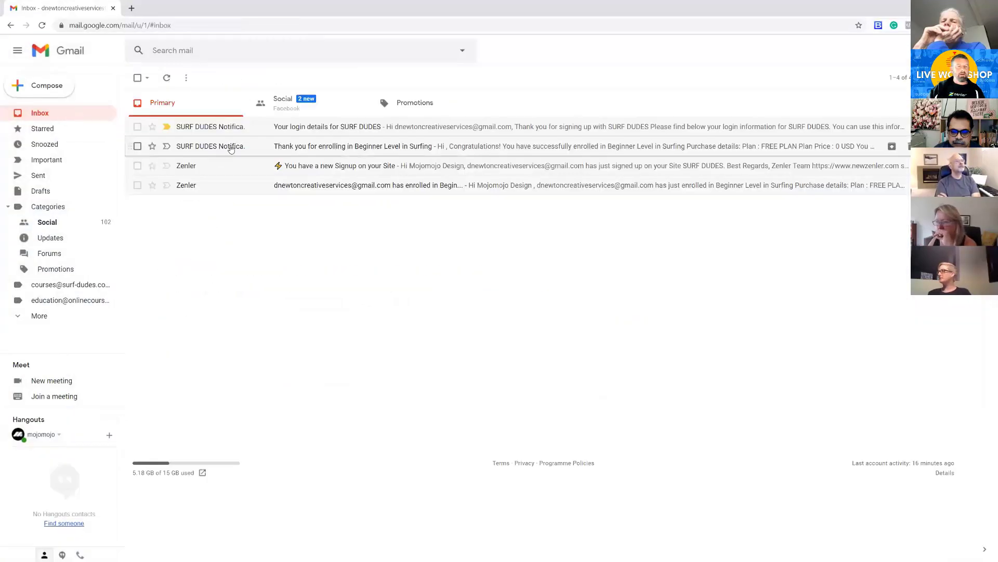
{"action": "left_click", "coordinate": [333, 127]}
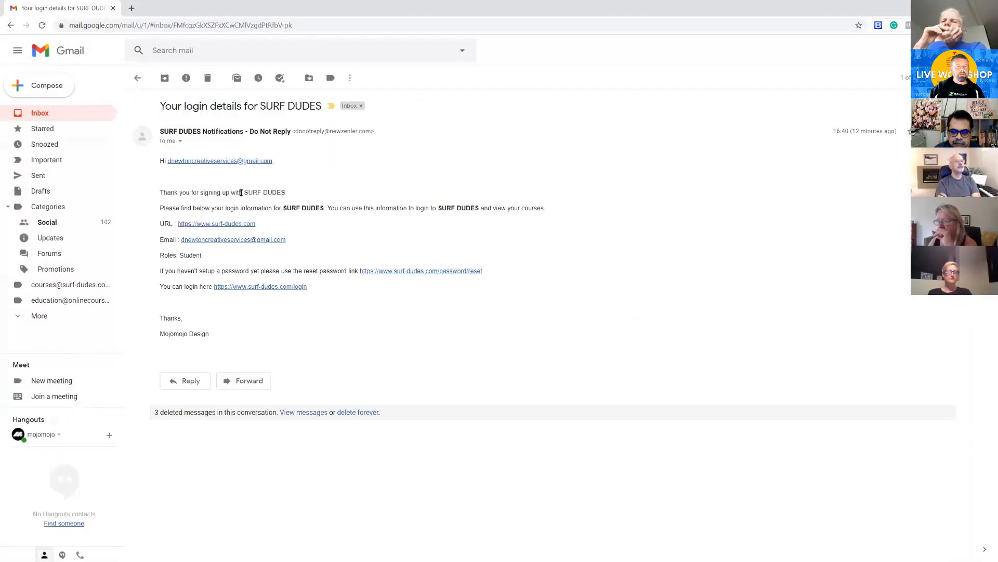
{"action": "left_click_drag", "start_coordinate": [170, 193], "coordinate": [286, 193]}
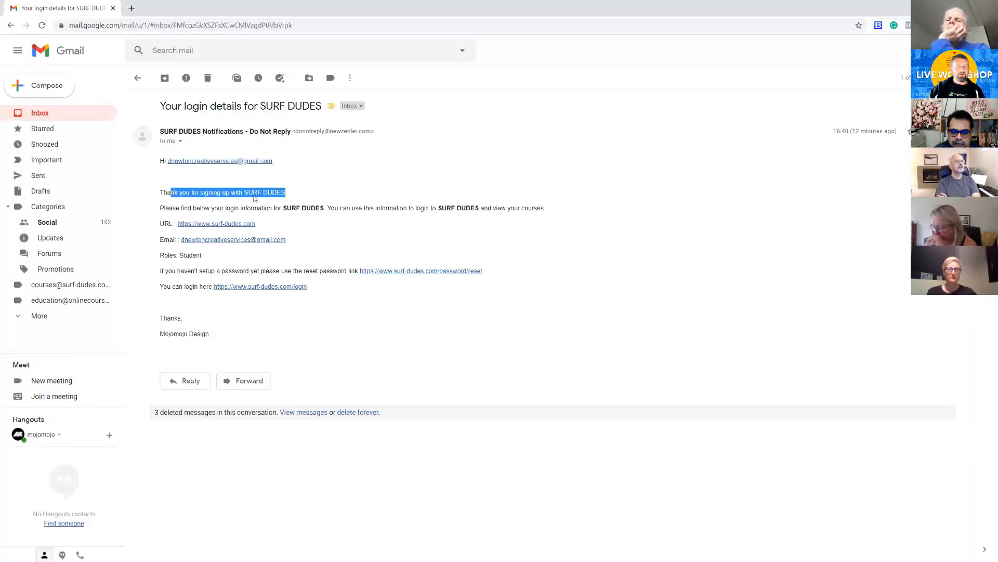
{"action": "key", "text": "alt+Tab"}
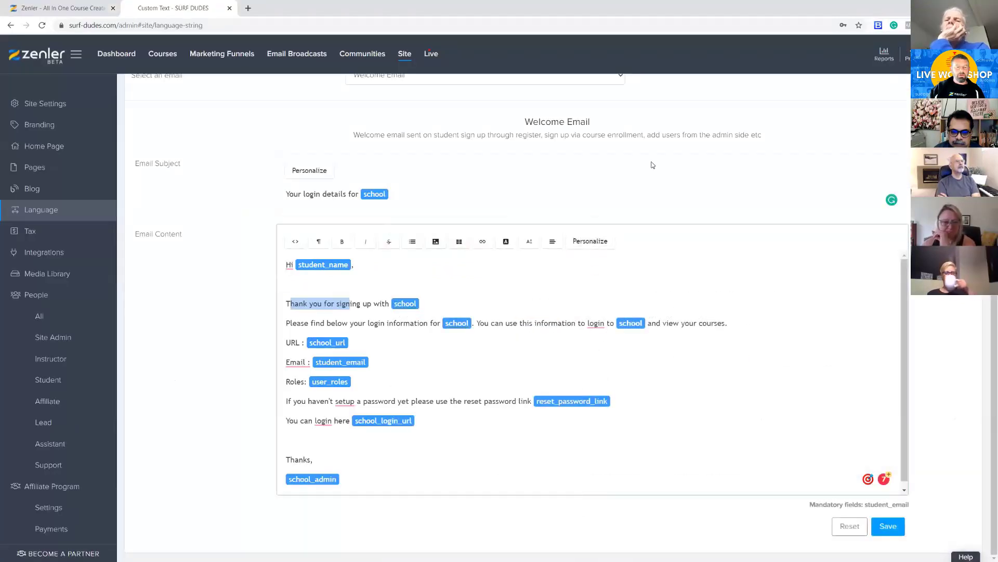
Compare the Welcome Email's school placeholder and login information line with the received message
{"action": "left_click", "coordinate": [329, 304]}
{"action": "mouse_move", "coordinate": [410, 308]}
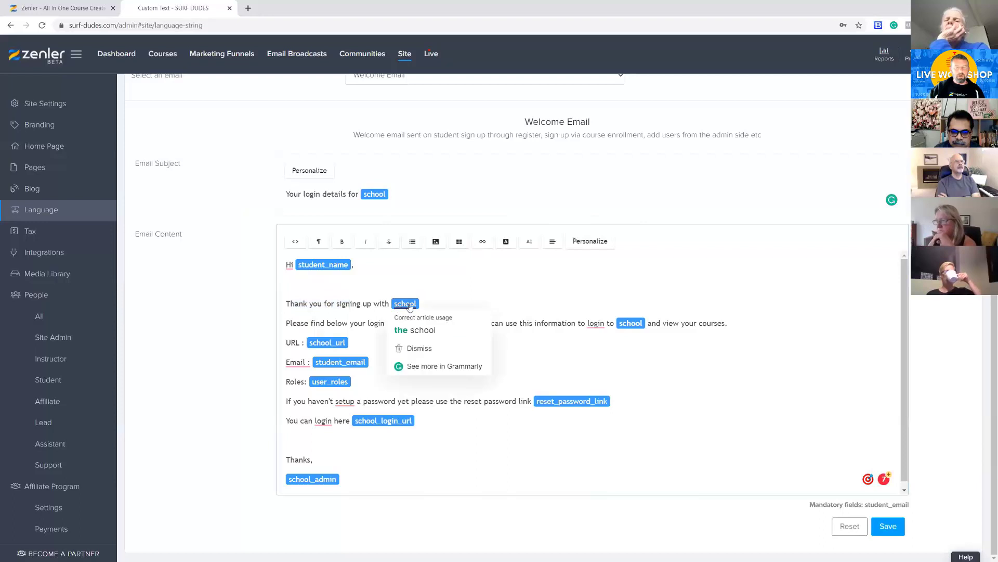
{"action": "left_click_drag", "start_coordinate": [294, 324], "coordinate": [400, 323]}
{"action": "left_click", "coordinate": [486, 275]}
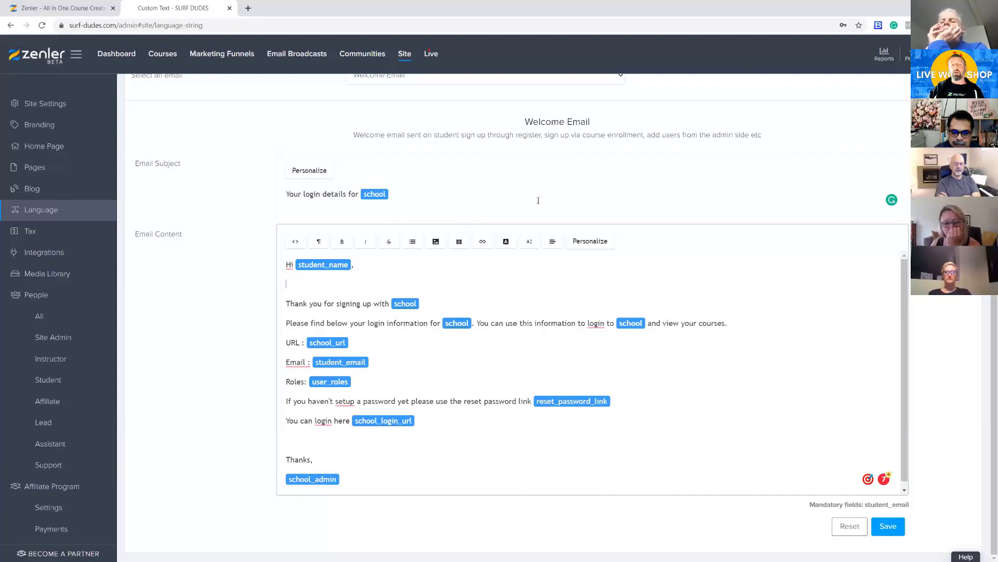
Examine which other system emails can be customised, keeping the Welcome Email selected
{"action": "scroll", "coordinate": [537, 201], "scroll_direction": "up", "scroll_amount": 2}
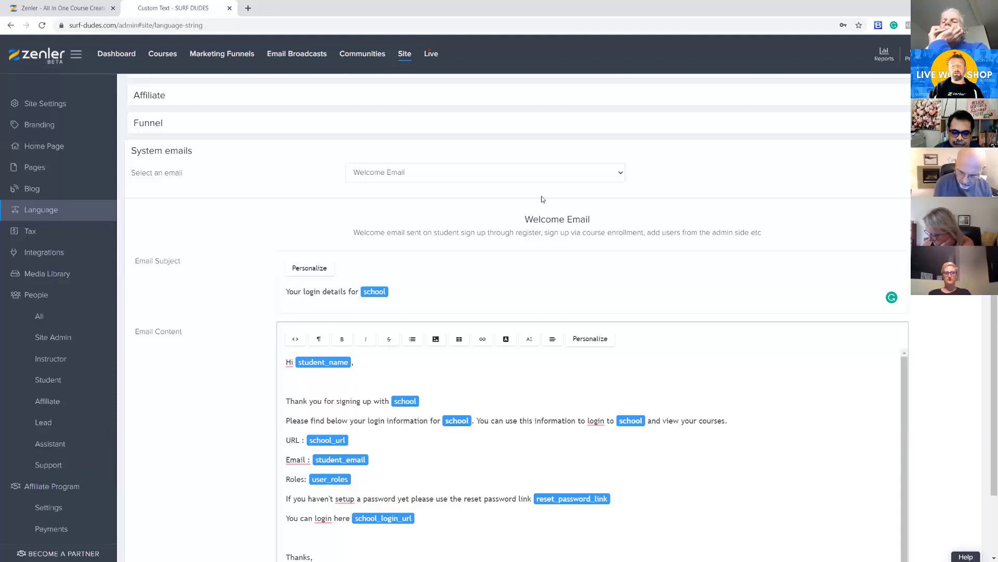
{"action": "left_click", "coordinate": [622, 178]}
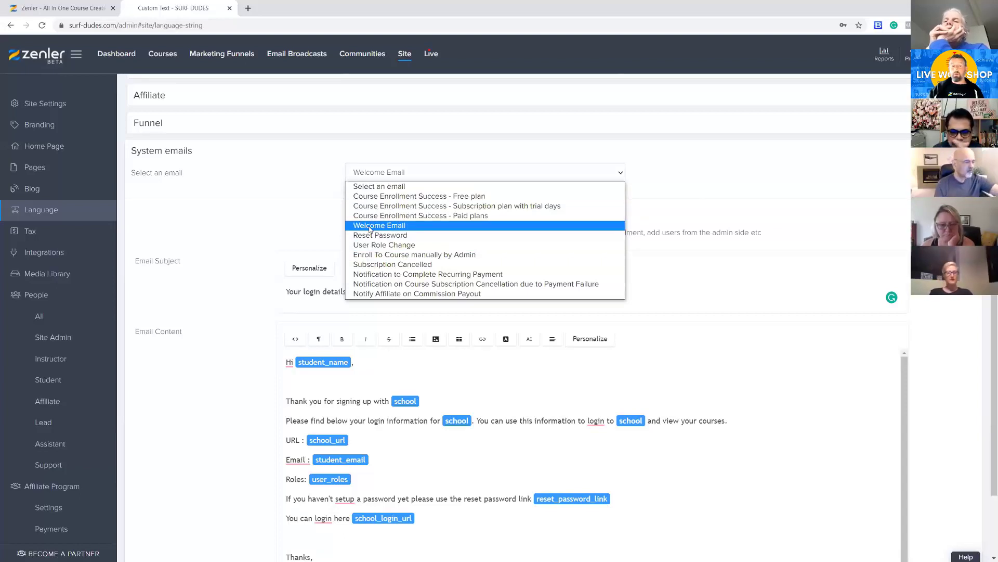
{"action": "left_click", "coordinate": [900, 278]}
{"action": "scroll", "coordinate": [900, 278], "scroll_direction": "down", "scroll_amount": 3}
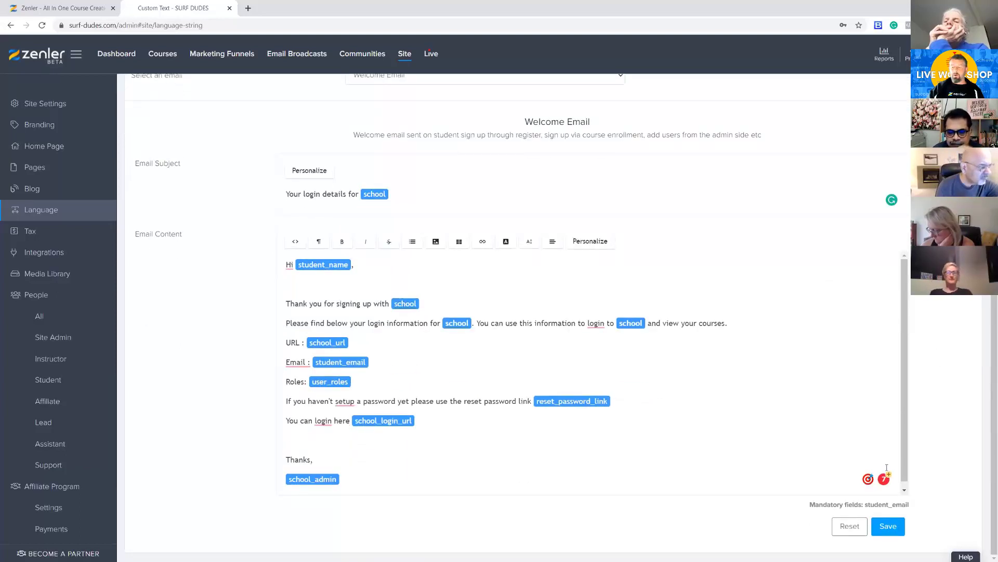
{"action": "scroll", "coordinate": [719, 459], "scroll_direction": "up", "scroll_amount": 5}
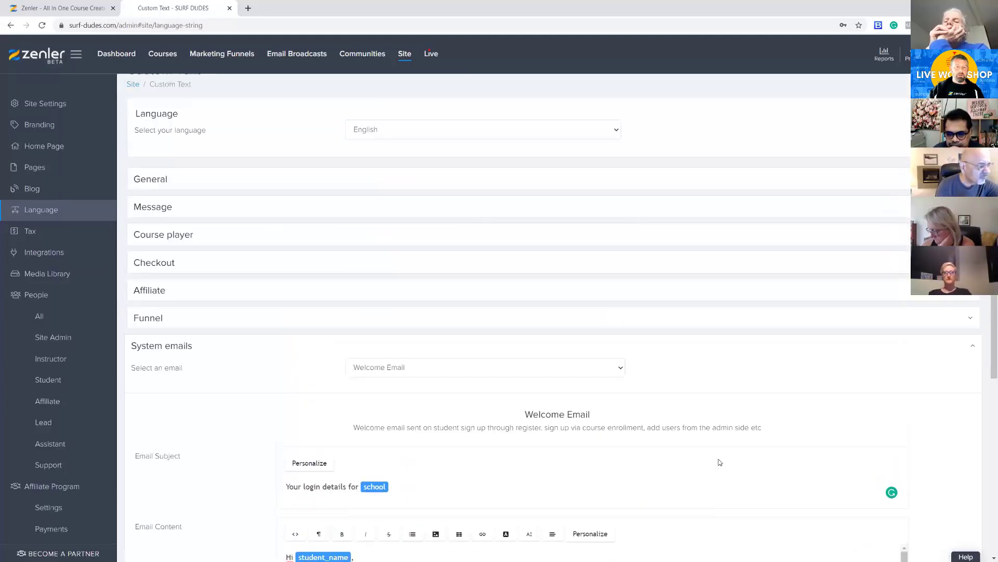
{"action": "scroll", "coordinate": [538, 406], "scroll_direction": "down", "scroll_amount": 3}
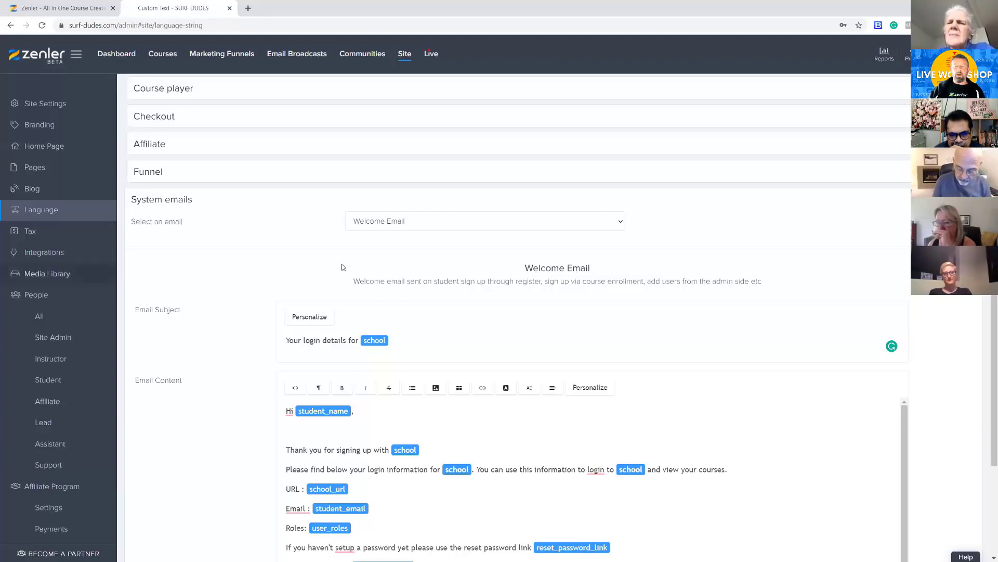
Load the "Course Enrollment Success - Paid plans" system email and review its subject and purchase detail placeholders
{"action": "left_click", "coordinate": [612, 227]}
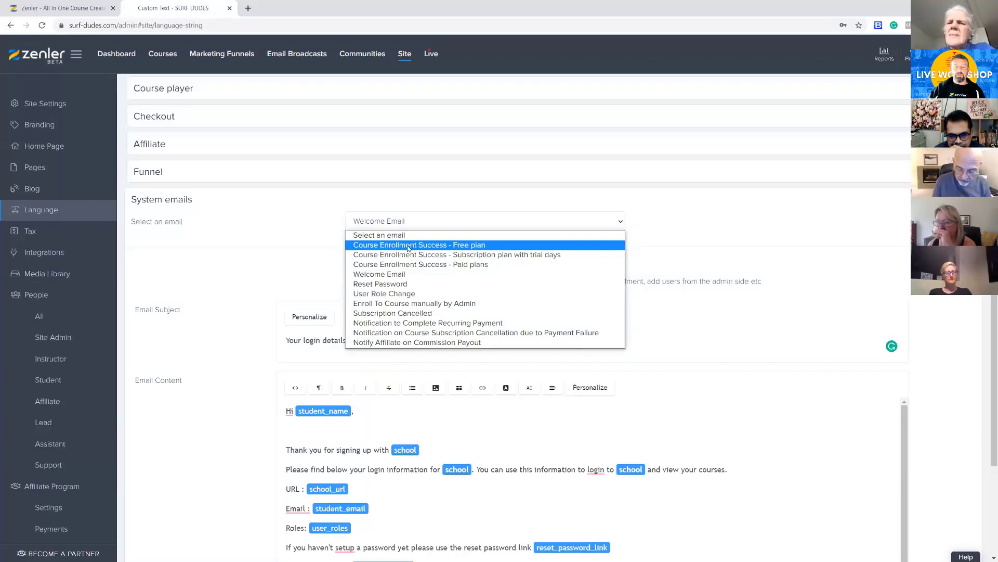
{"action": "left_click", "coordinate": [409, 264]}
{"action": "scroll", "coordinate": [543, 198], "scroll_direction": "down", "scroll_amount": 3}
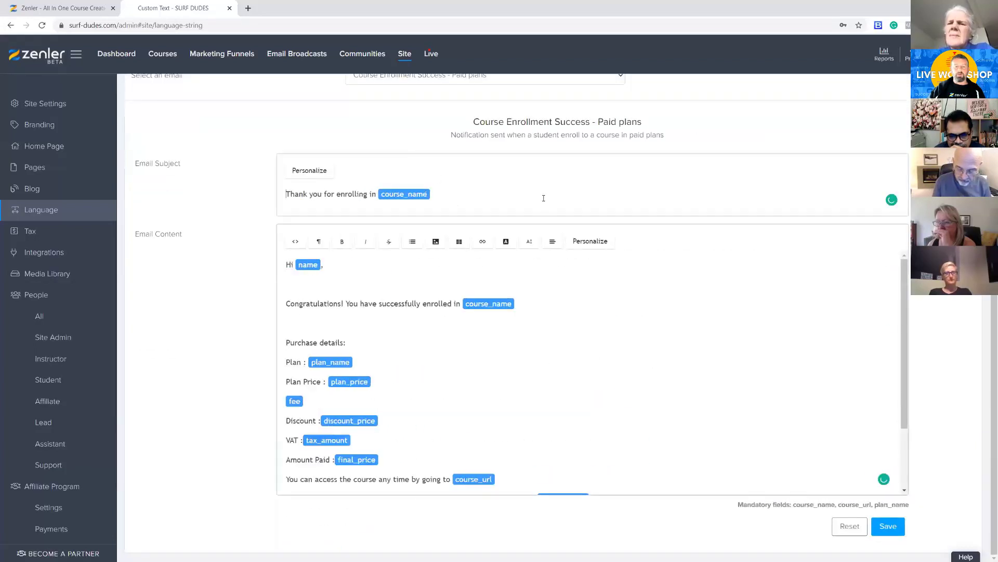
{"action": "scroll", "coordinate": [544, 198], "scroll_direction": "up", "scroll_amount": 3}
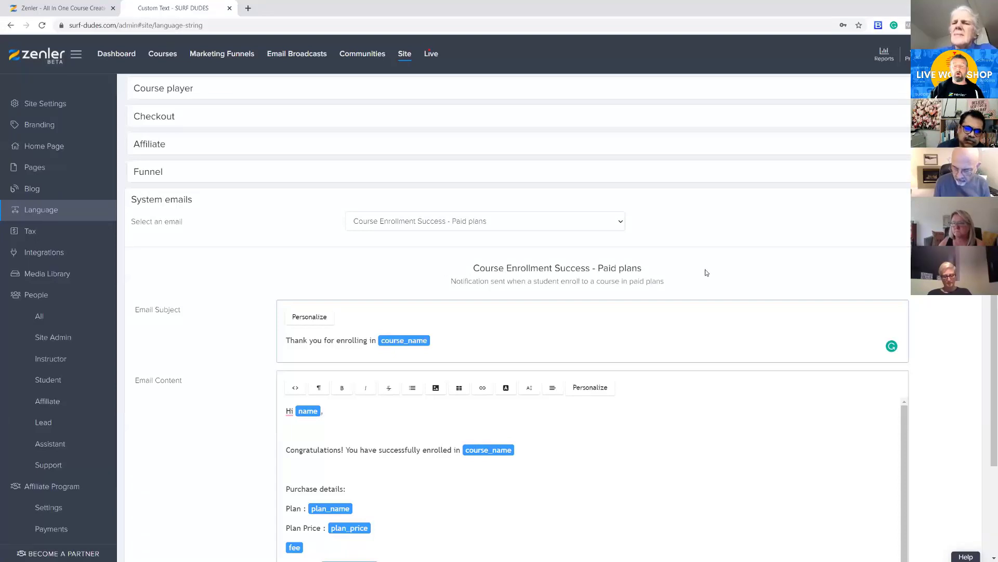
{"action": "scroll", "coordinate": [740, 263], "scroll_direction": "up", "scroll_amount": 4}
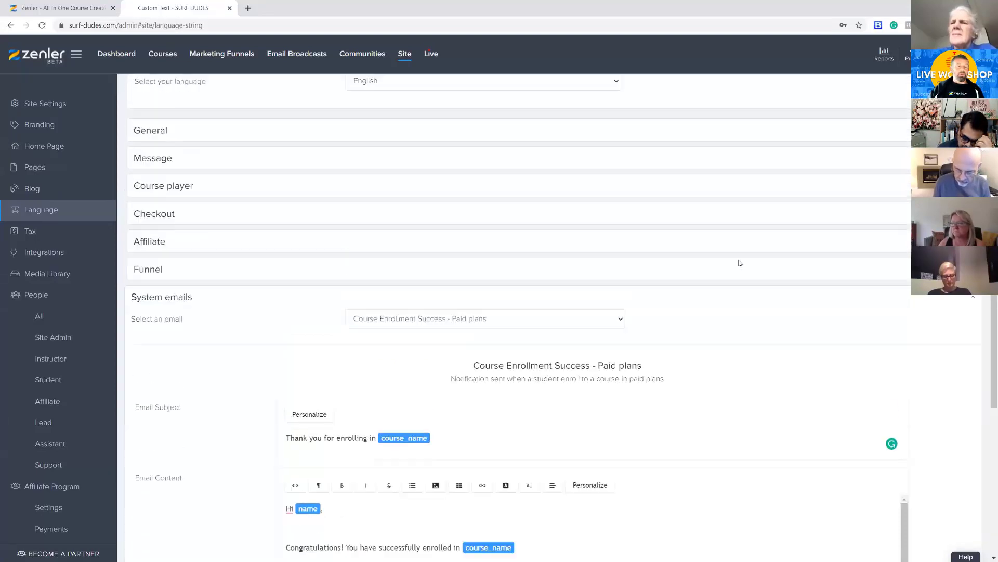
{"action": "scroll", "coordinate": [508, 269], "scroll_direction": "down", "scroll_amount": 5}
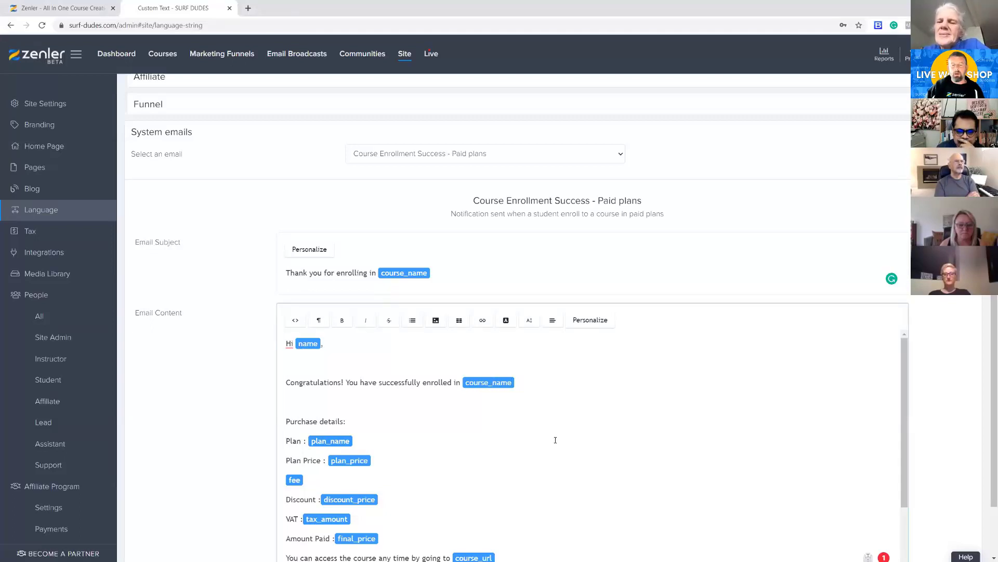
{"action": "scroll", "coordinate": [580, 437], "scroll_direction": "down", "scroll_amount": 2}
{"action": "scroll", "coordinate": [598, 435], "scroll_direction": "up", "scroll_amount": 2}
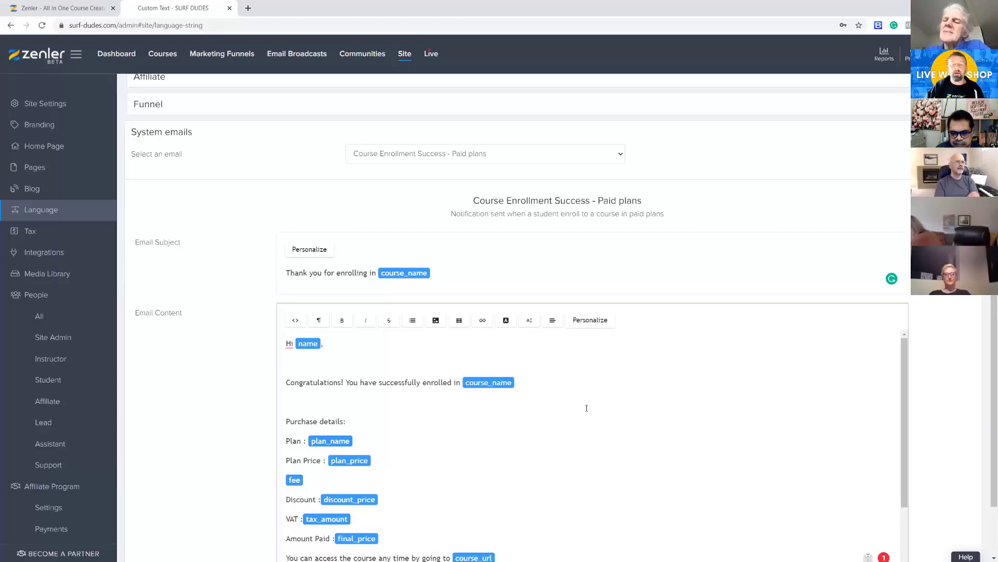
Insert the existing round "Drop The Mic" image from the media library below the greeting in the paid plans email content
{"action": "left_click", "coordinate": [436, 321]}
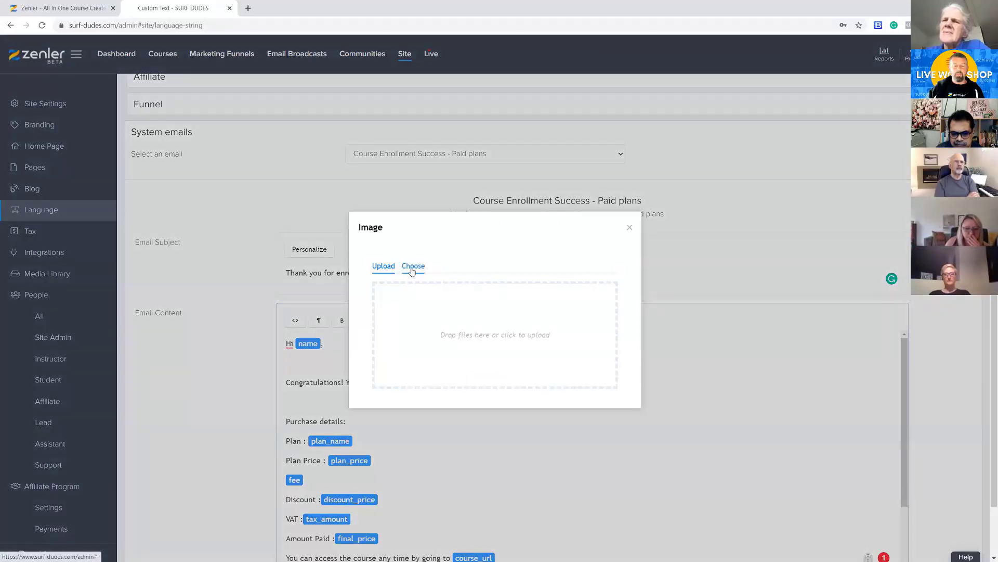
{"action": "left_click", "coordinate": [412, 267]}
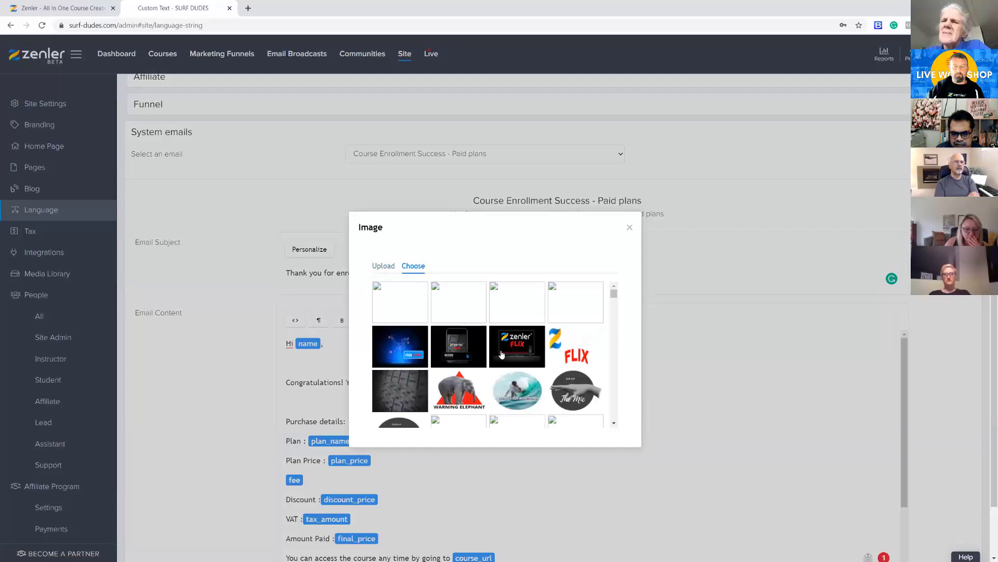
{"action": "scroll", "coordinate": [500, 353], "scroll_direction": "down", "scroll_amount": 1}
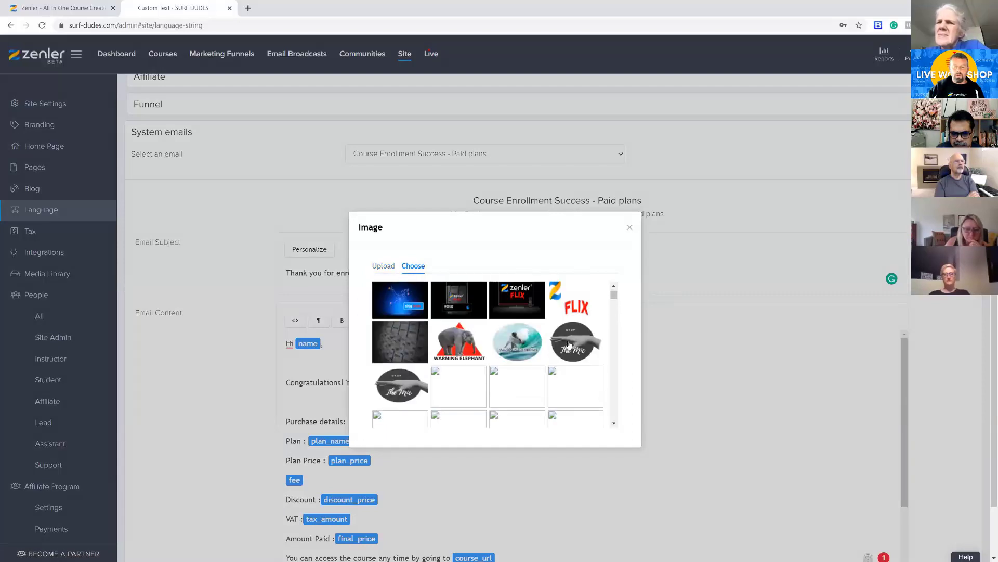
{"action": "left_click", "coordinate": [568, 344]}
{"action": "scroll", "coordinate": [735, 401], "scroll_direction": "down", "scroll_amount": 3}
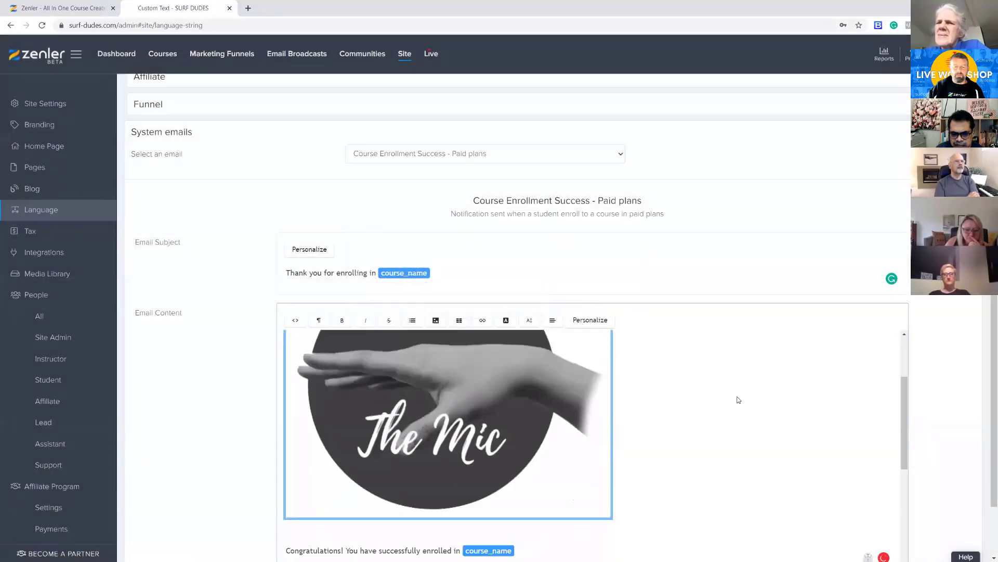
Scale the "Drop The Mic" image in the email content down proportionally to about a third of its width
{"action": "left_click", "coordinate": [522, 383]}
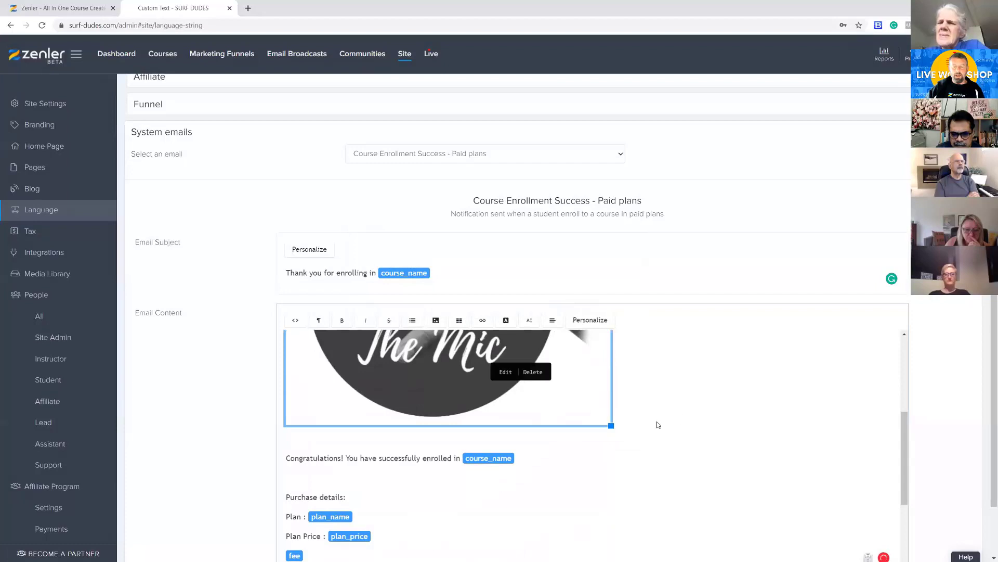
{"action": "scroll", "coordinate": [657, 413], "scroll_direction": "up", "scroll_amount": 1}
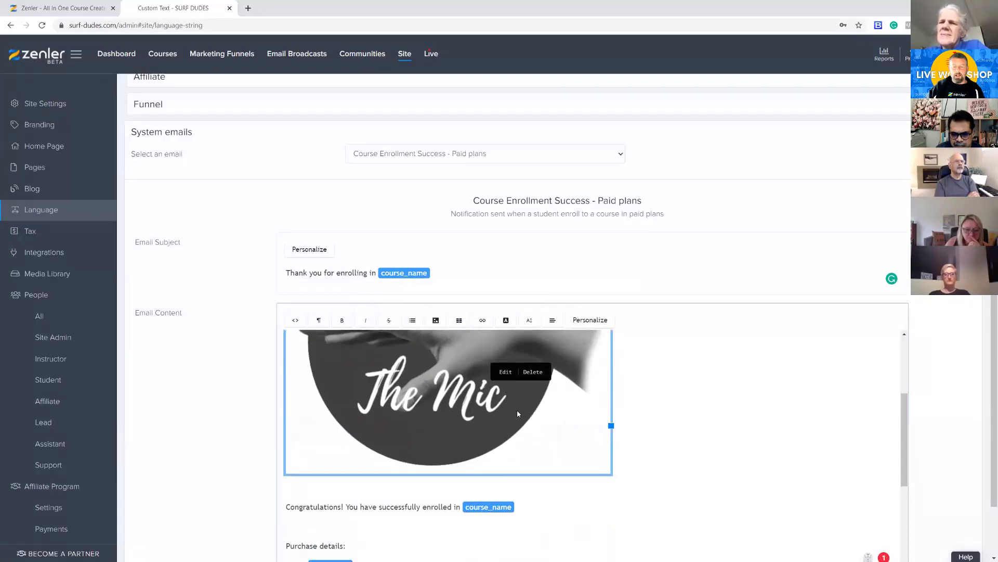
{"action": "left_click_drag", "start_coordinate": [612, 471], "coordinate": [378, 334]}
{"action": "scroll", "coordinate": [613, 424], "scroll_direction": "up", "scroll_amount": 3}
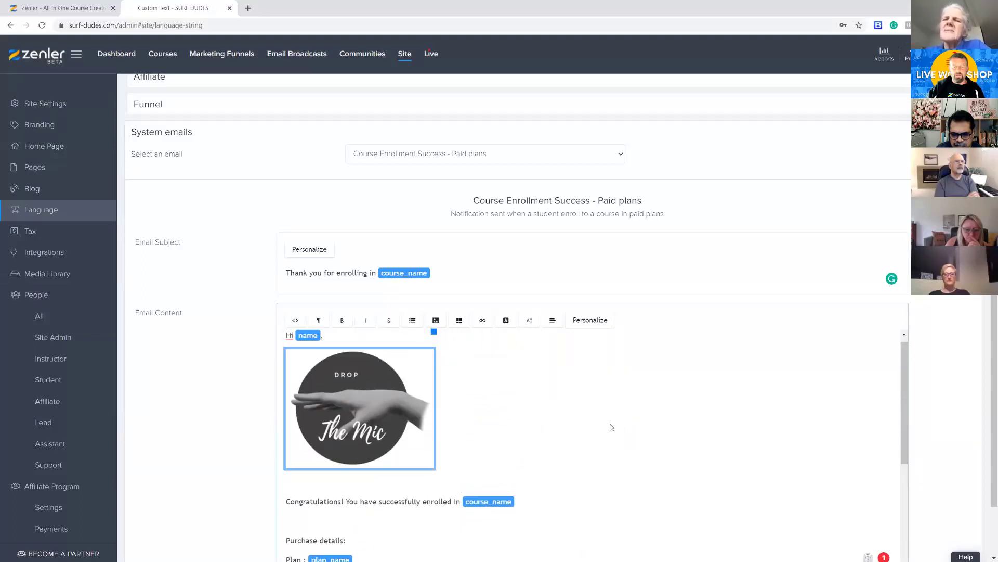
{"action": "left_click_drag", "start_coordinate": [434, 476], "coordinate": [393, 447]}
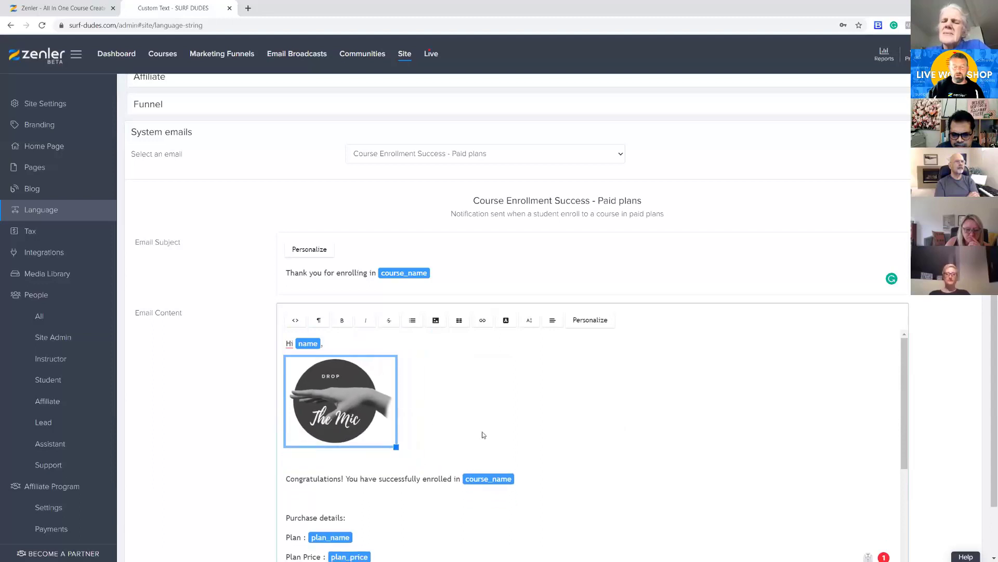
Check the resized "Drop The Mic" image's placement within the email text and delete it from the content
{"action": "left_click", "coordinate": [674, 436]}
{"action": "scroll", "coordinate": [554, 452], "scroll_direction": "down", "scroll_amount": 3}
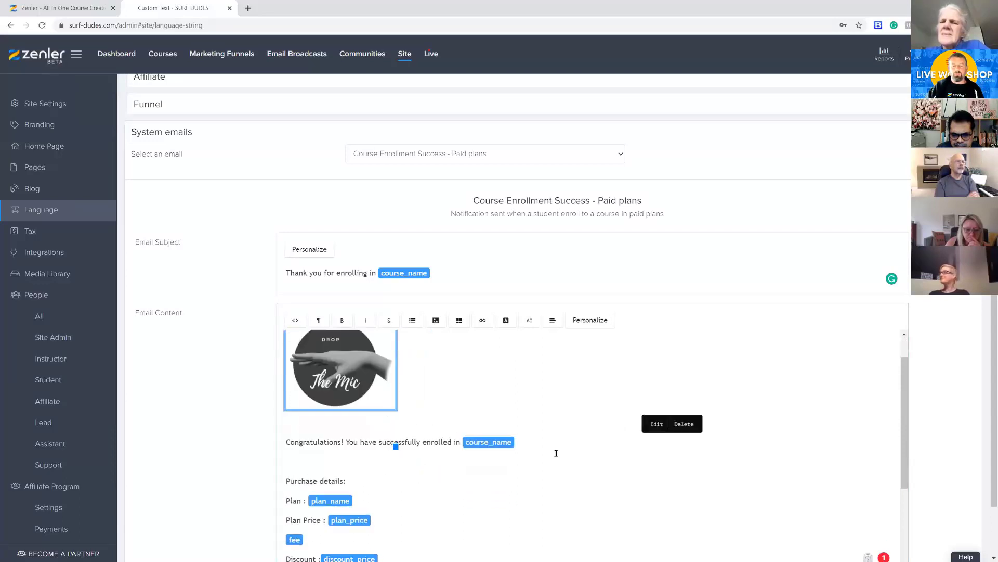
{"action": "scroll", "coordinate": [570, 450], "scroll_direction": "up", "scroll_amount": 3}
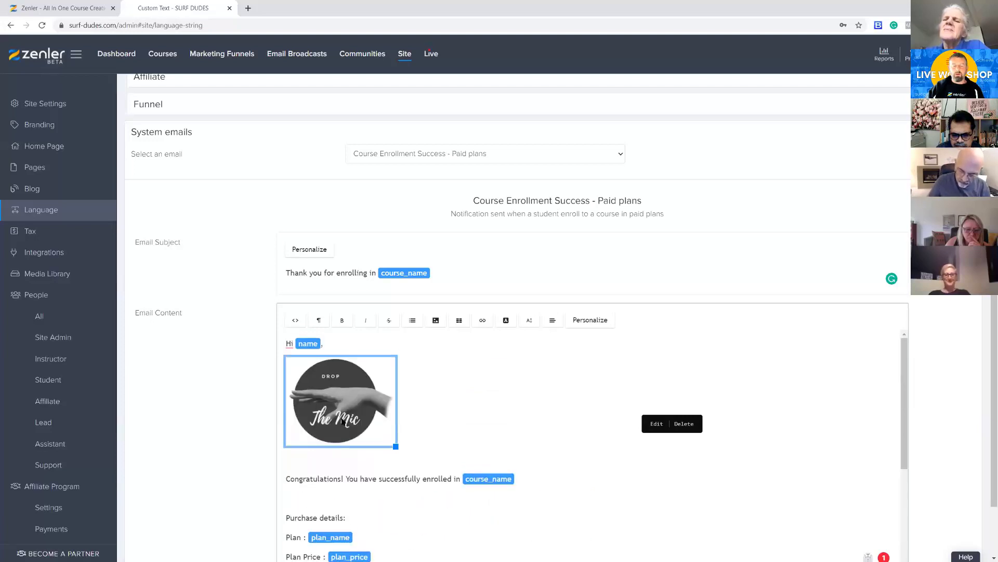
{"action": "left_click", "coordinate": [683, 424]}
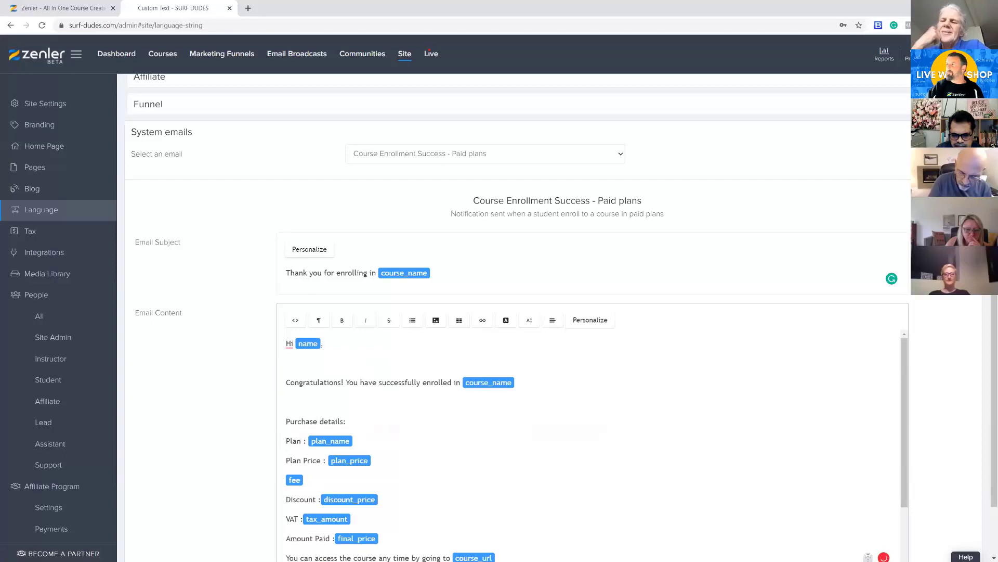
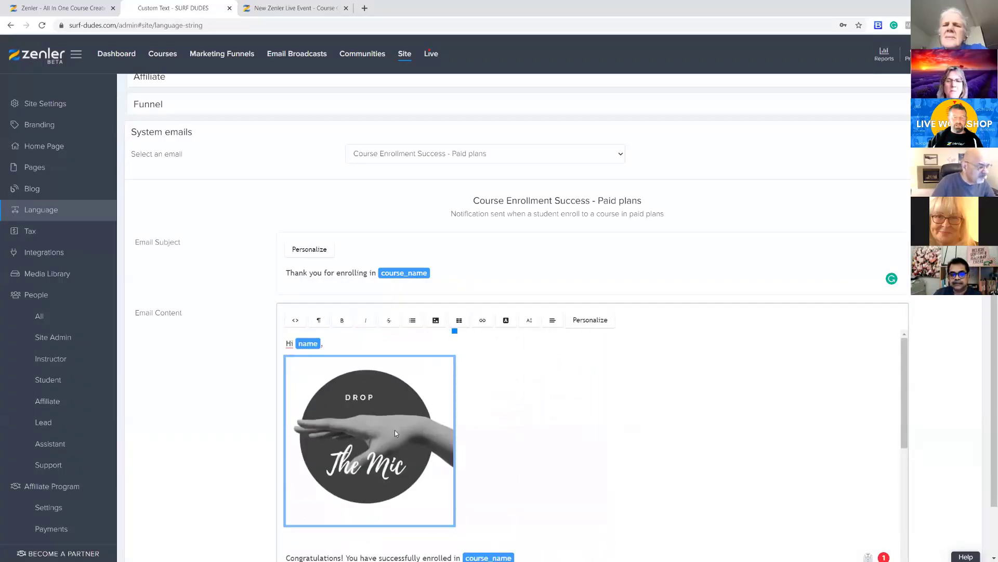
Set the position of the "Drop The Mic" image in the paid plans email content to Right and save
{"action": "left_click", "coordinate": [359, 410]}
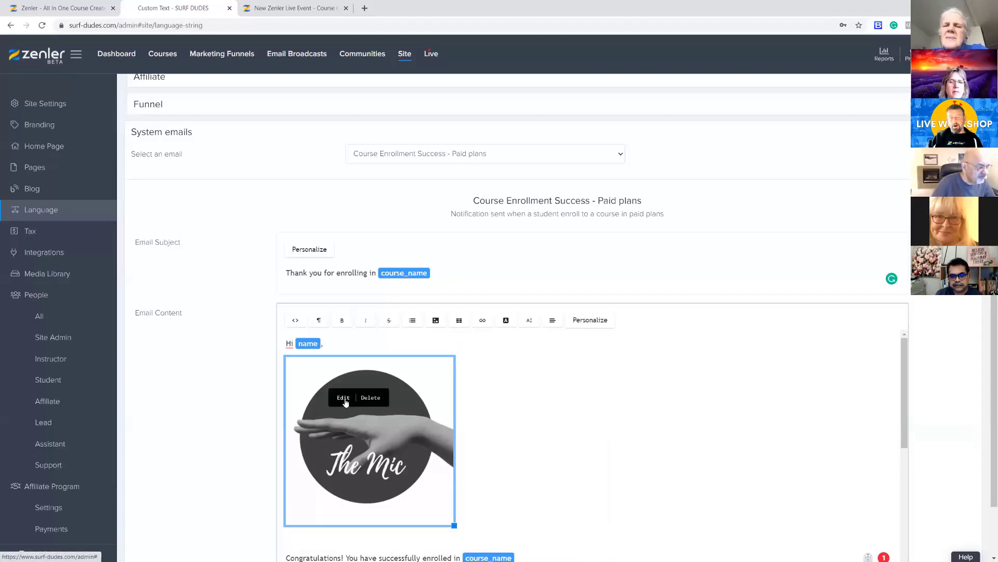
{"action": "left_click", "coordinate": [344, 399]}
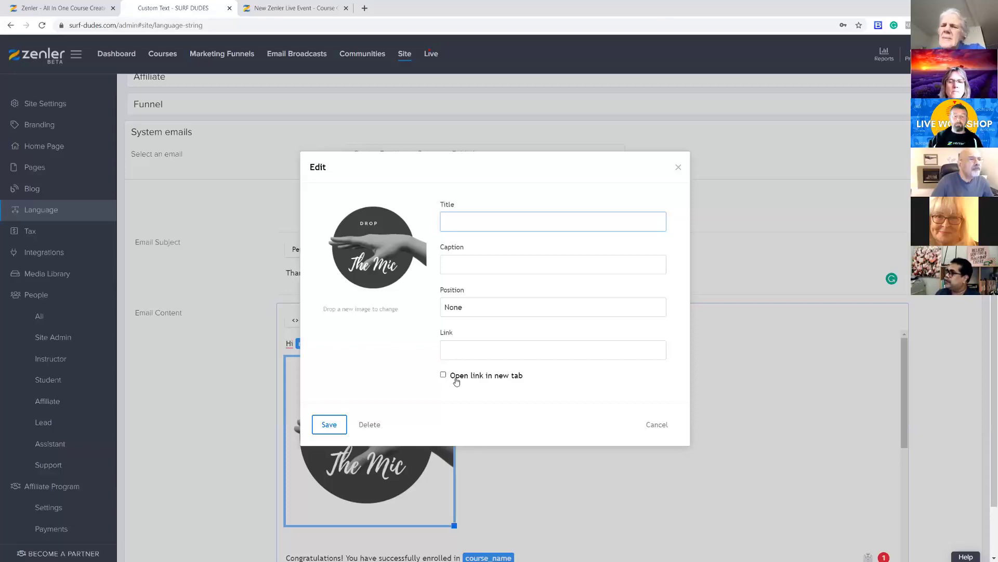
{"action": "left_click", "coordinate": [478, 307]}
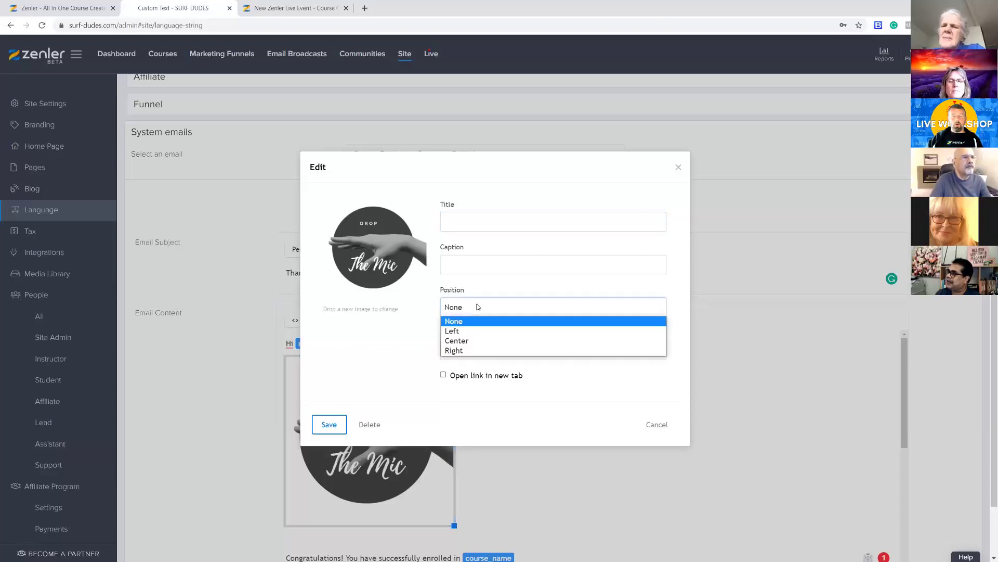
{"action": "left_click", "coordinate": [463, 351]}
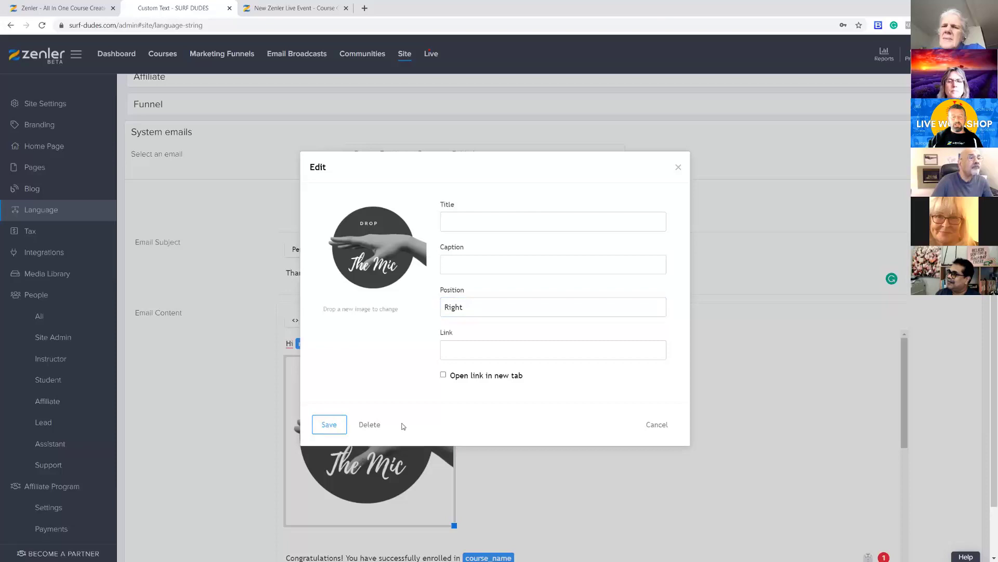
{"action": "key", "text": "Return"}
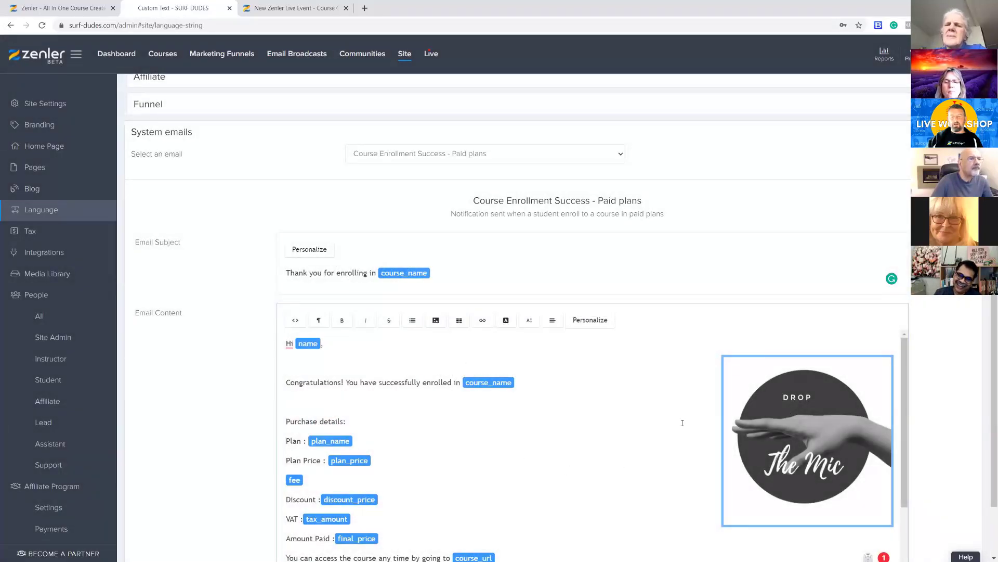
Change the "Drop The Mic" image's position to Left so the email text wraps beside it
{"action": "left_click", "coordinate": [795, 451]}
{"action": "left_click", "coordinate": [781, 445]}
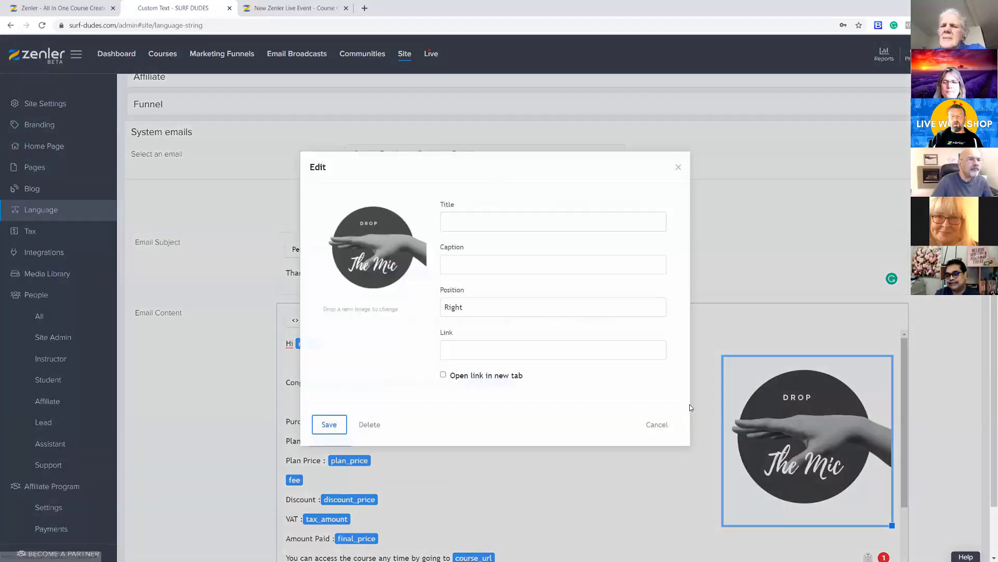
{"action": "left_click", "coordinate": [478, 312]}
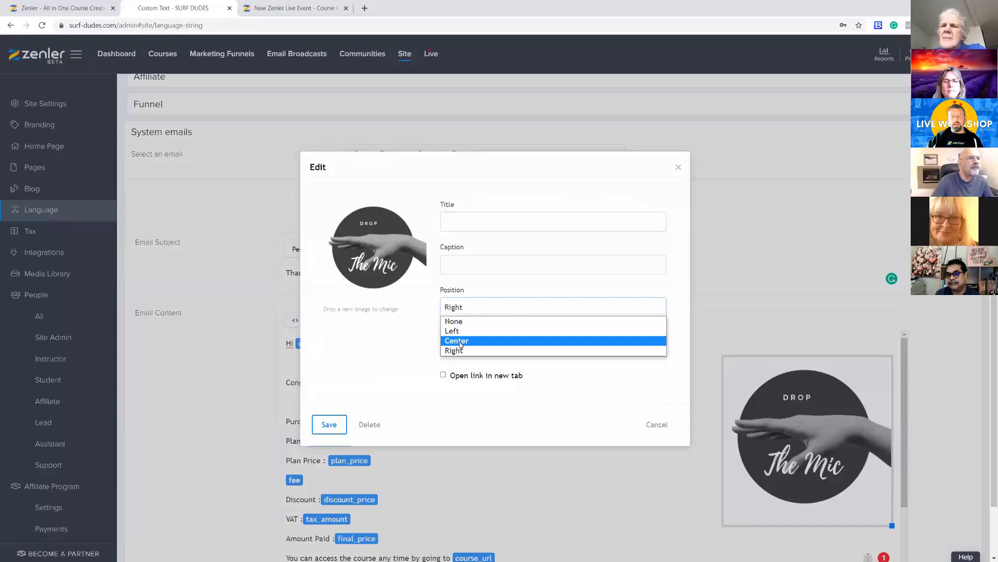
{"action": "left_click", "coordinate": [454, 332]}
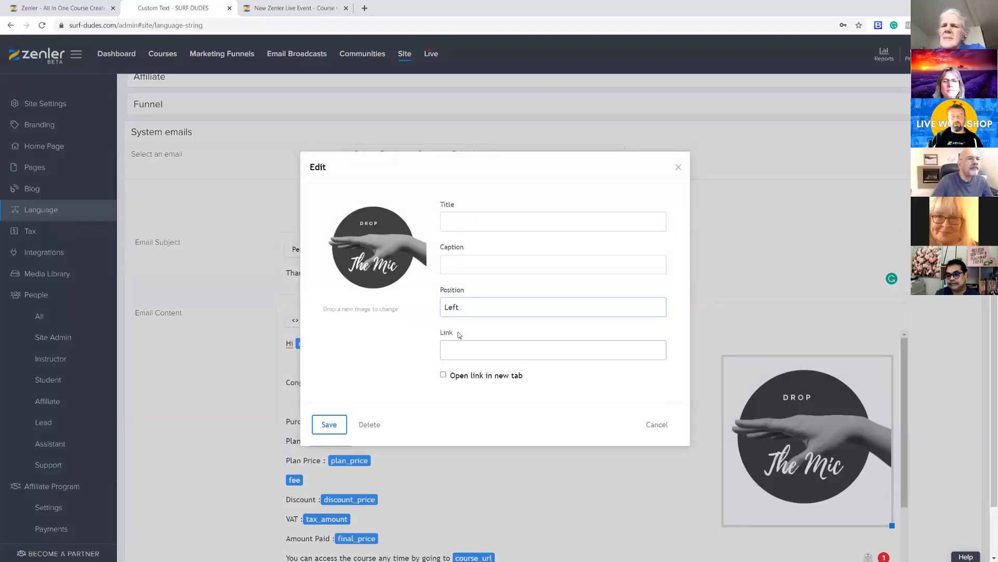
{"action": "left_click", "coordinate": [329, 424]}
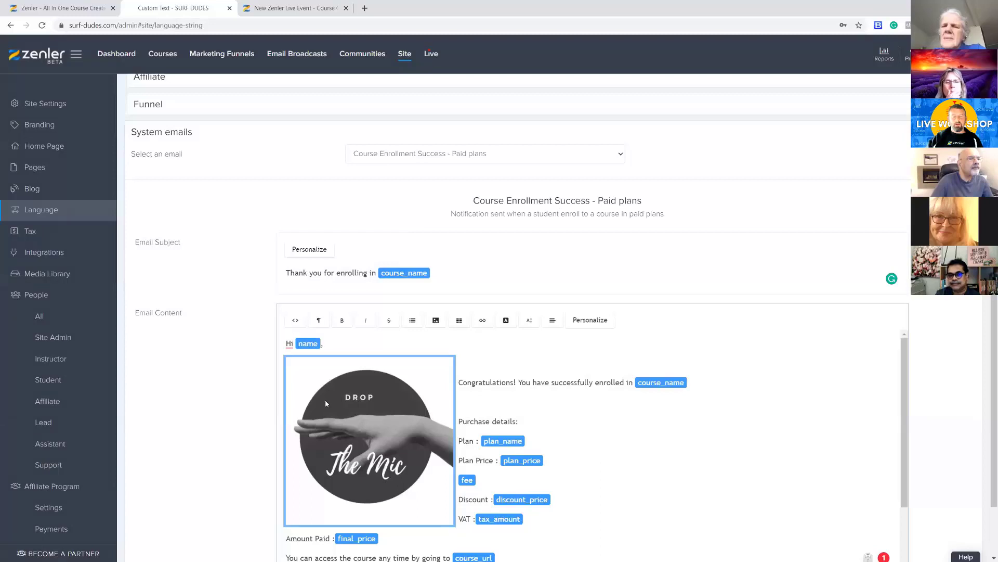
Examine the link options in the "Drop The Mic" image's settings and close them without changes
{"action": "left_click", "coordinate": [368, 420]}
{"action": "left_click", "coordinate": [348, 411]}
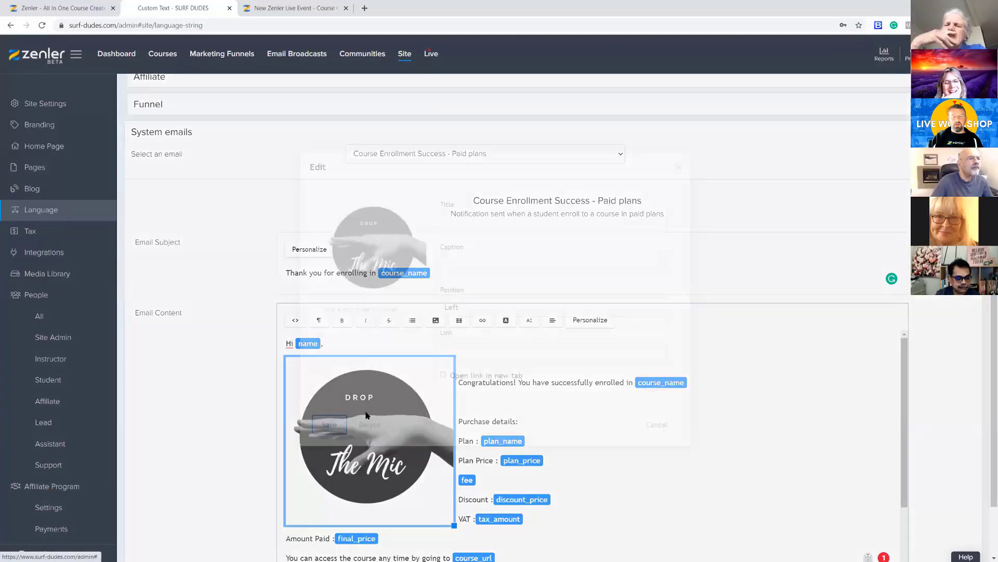
{"action": "left_click", "coordinate": [470, 352]}
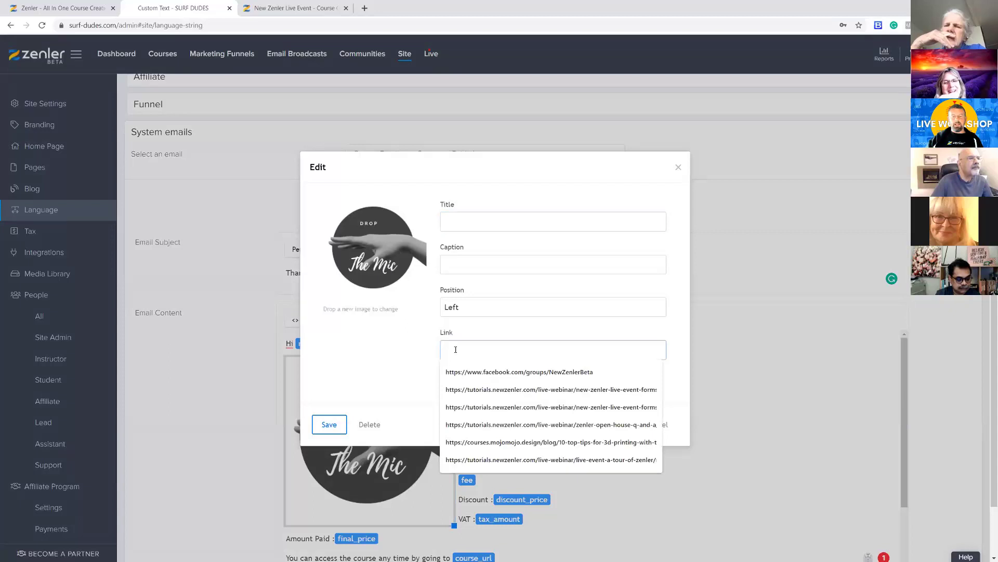
{"action": "left_click", "coordinate": [419, 350]}
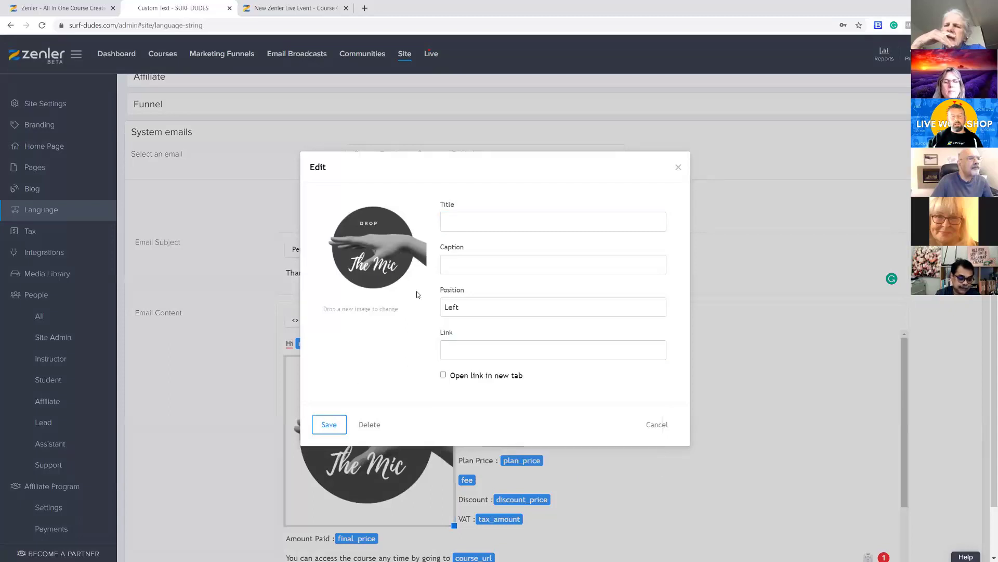
{"action": "left_click", "coordinate": [678, 169]}
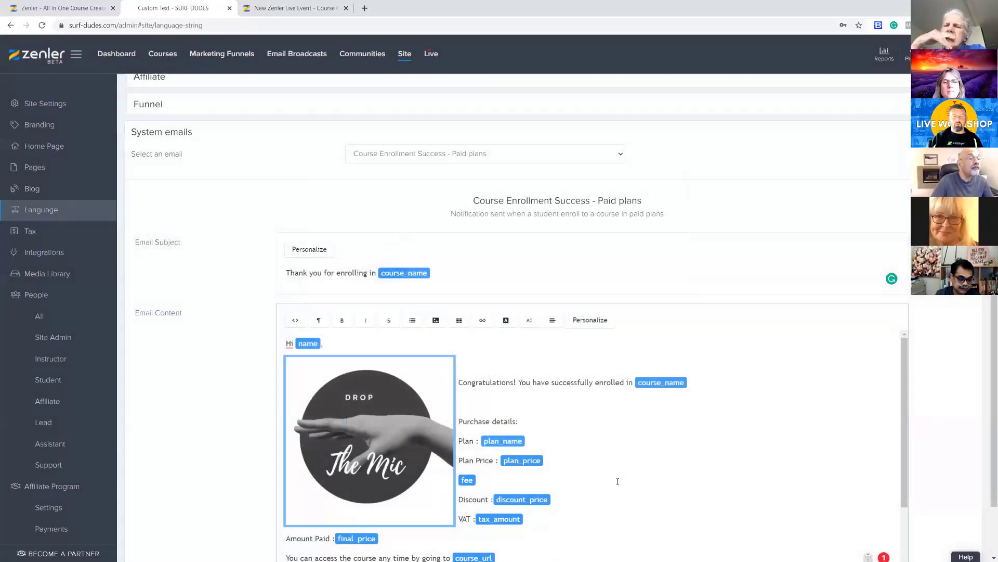
Select the word "Congratulations!" in the email content and check its Insert Link options without adding a link
{"action": "left_click", "coordinate": [517, 386]}
{"action": "left_click_drag", "start_coordinate": [516, 382], "coordinate": [459, 379]}
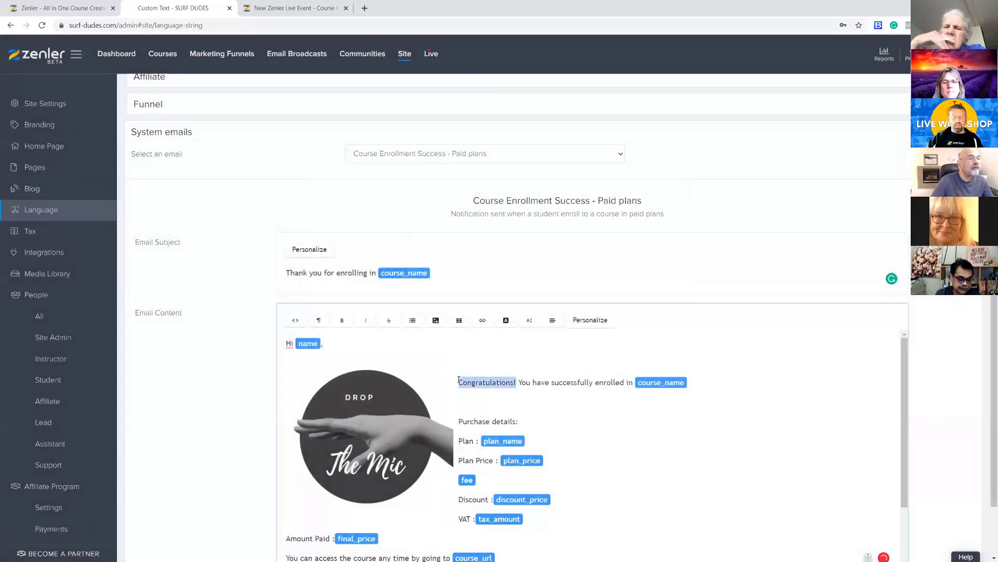
{"action": "left_click", "coordinate": [482, 321]}
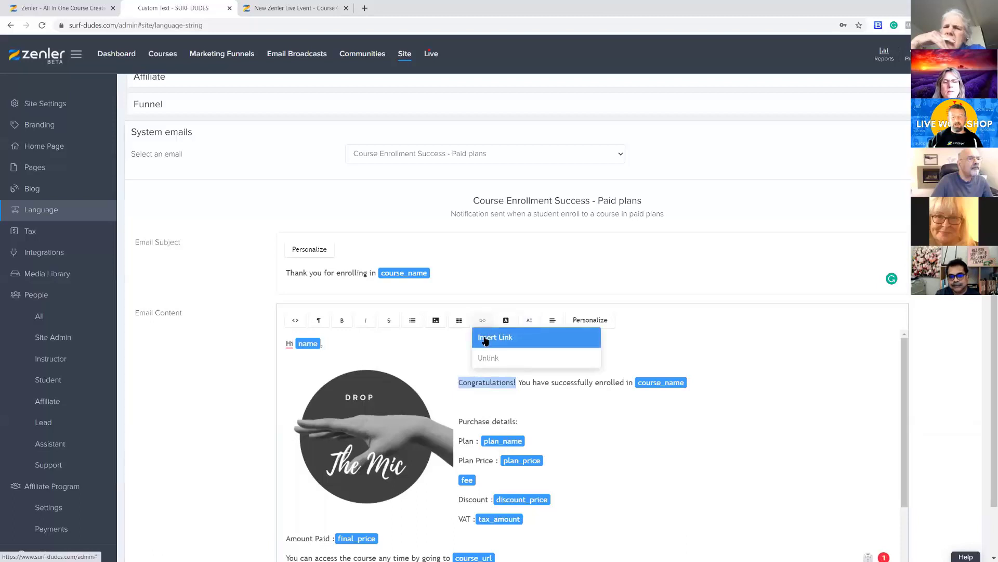
{"action": "left_click", "coordinate": [491, 337]}
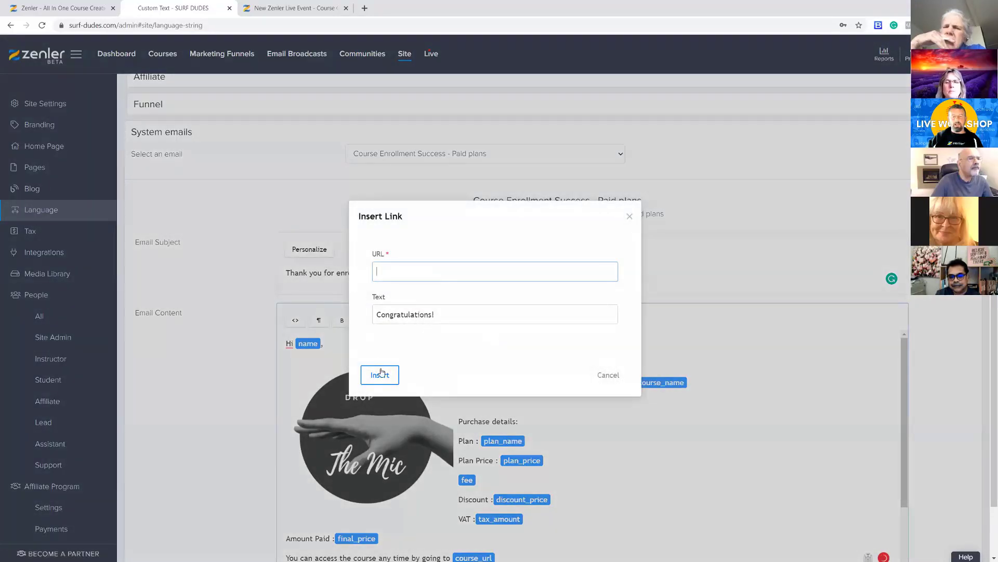
{"action": "left_click", "coordinate": [607, 377]}
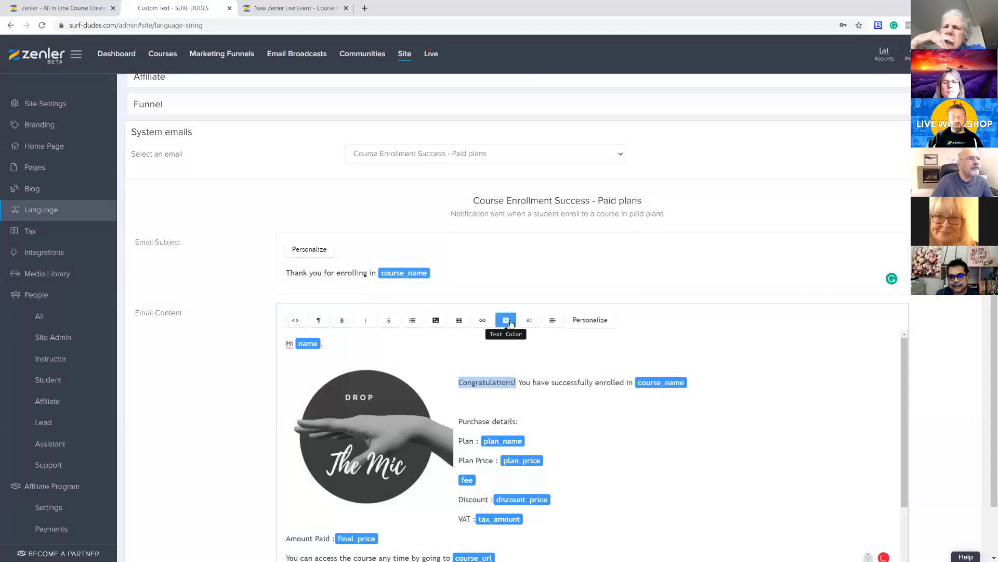
Colour the selected word "Congratulations!" in the email content red
{"action": "left_click", "coordinate": [507, 322]}
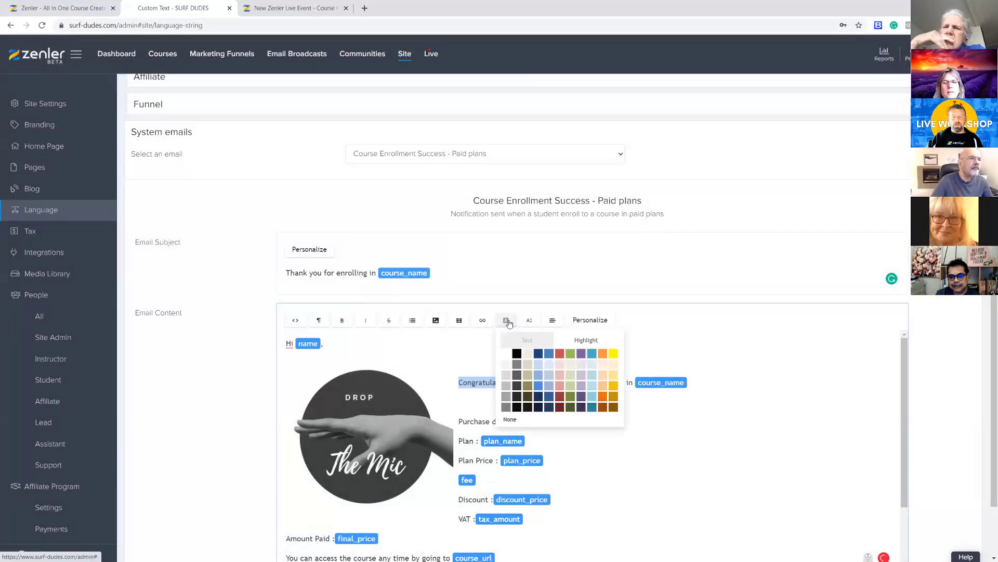
{"action": "left_click", "coordinate": [558, 354]}
{"action": "left_click", "coordinate": [590, 419]}
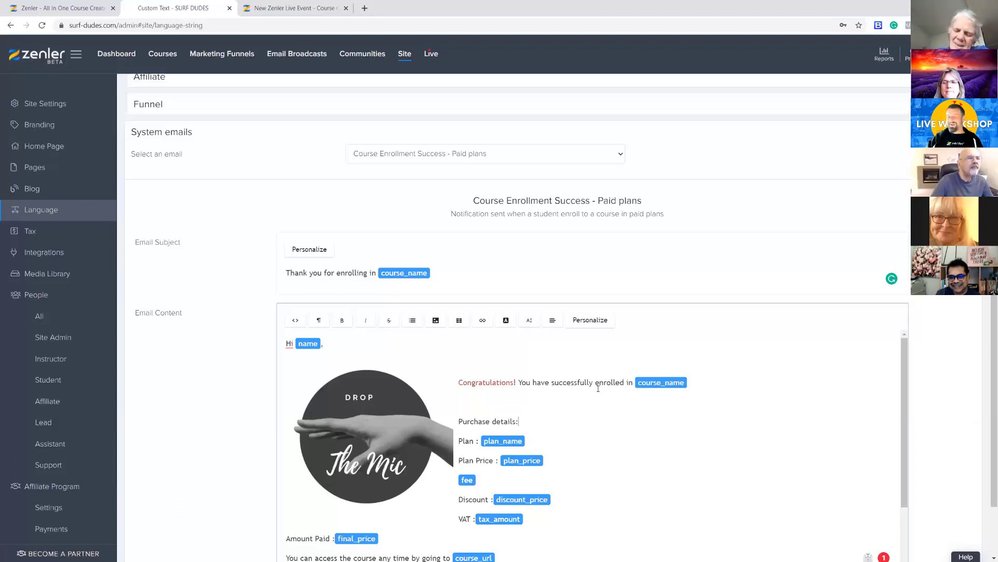
Examine the font sizes available for the "Congratulations! You have successfully enrolled in" text and the editor's paragraph and heading formats
{"action": "left_click_drag", "start_coordinate": [632, 382], "coordinate": [458, 384]}
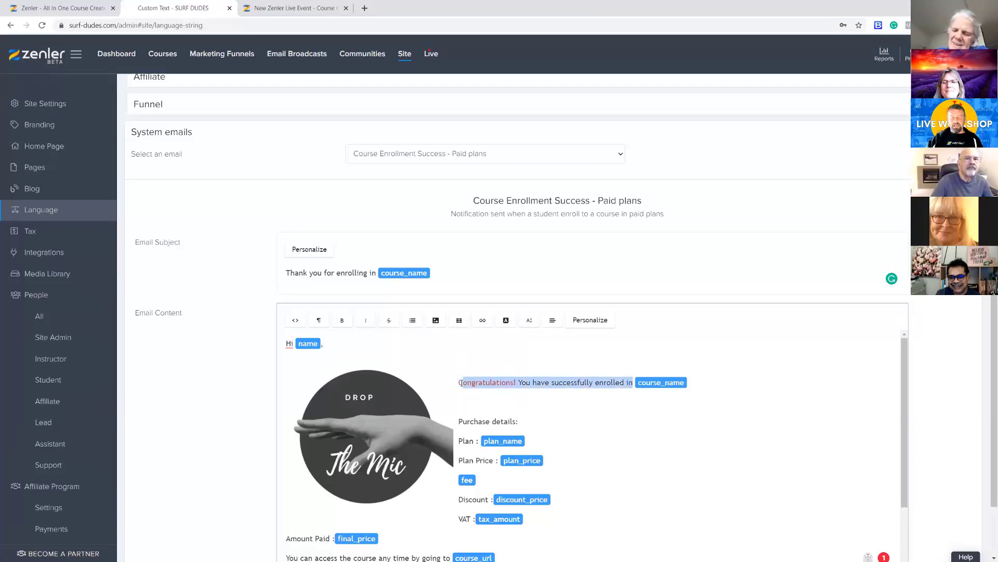
{"action": "left_click", "coordinate": [530, 323]}
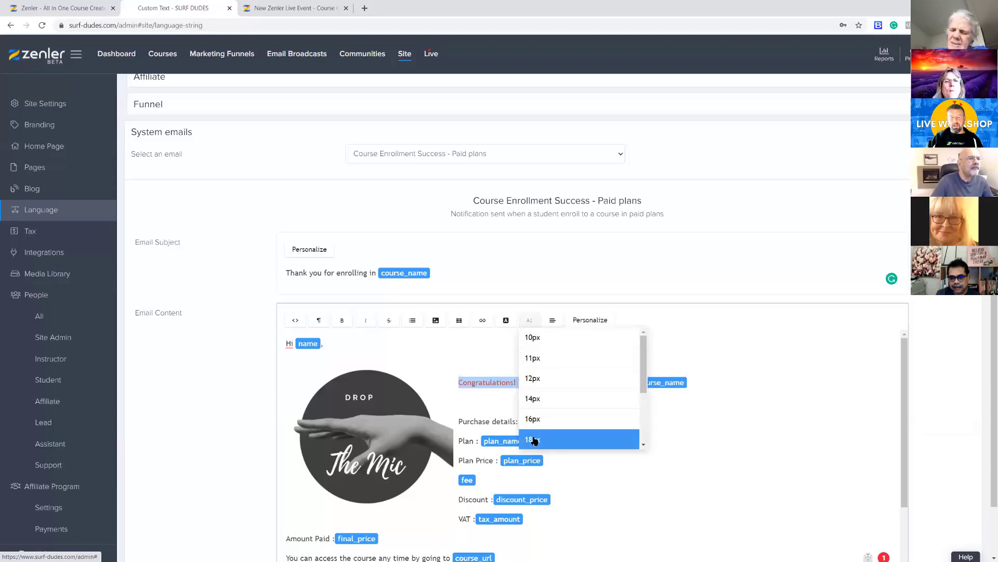
{"action": "left_click", "coordinate": [762, 422]}
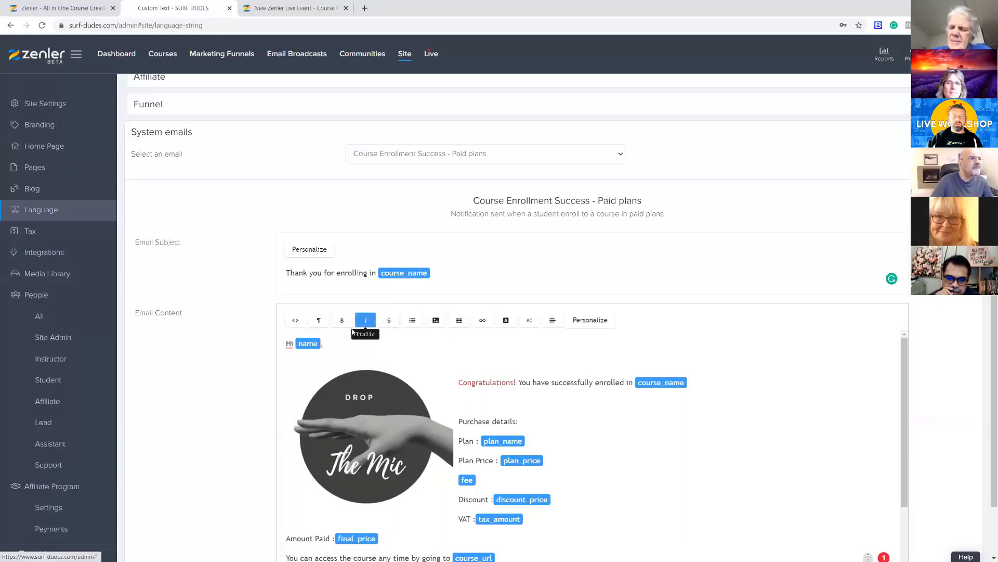
{"action": "left_click", "coordinate": [319, 321]}
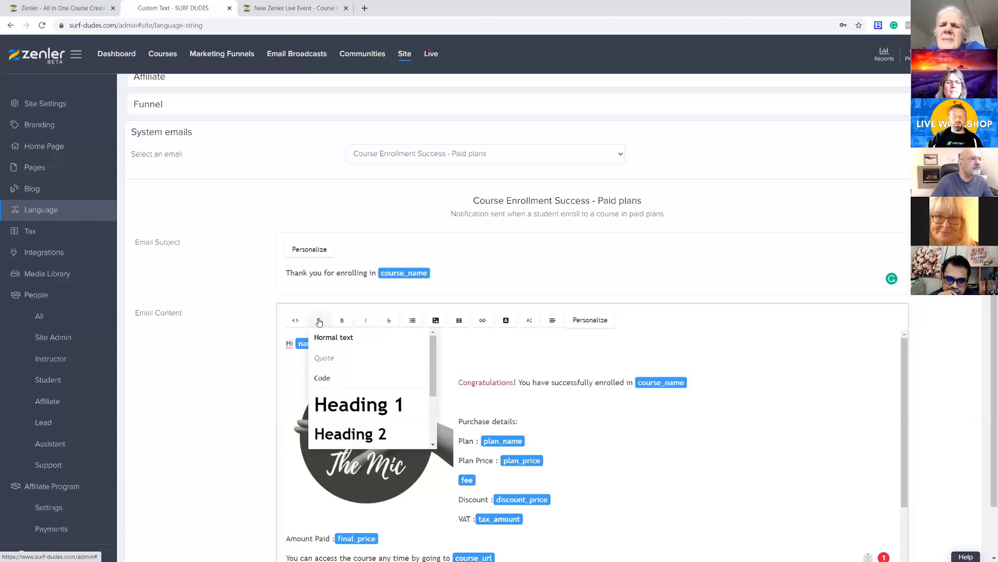
{"action": "scroll", "coordinate": [429, 389], "scroll_direction": "down", "scroll_amount": 1}
{"action": "scroll", "coordinate": [429, 390], "scroll_direction": "down", "scroll_amount": 2}
{"action": "left_click", "coordinate": [569, 425]}
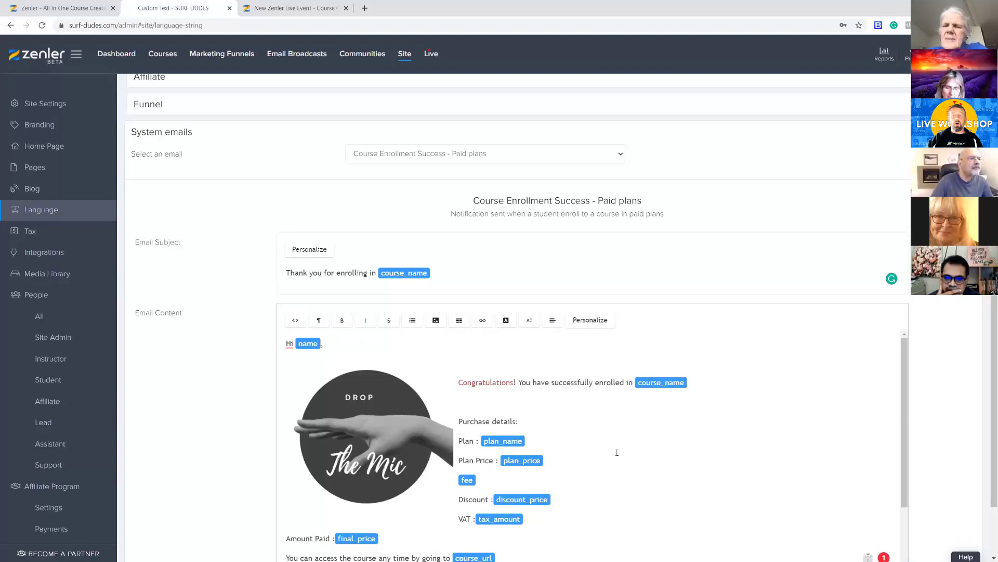
Delete the "Drop The Mic" image from the paid plans email content
{"action": "left_click_drag", "start_coordinate": [991, 422], "coordinate": [986, 485]}
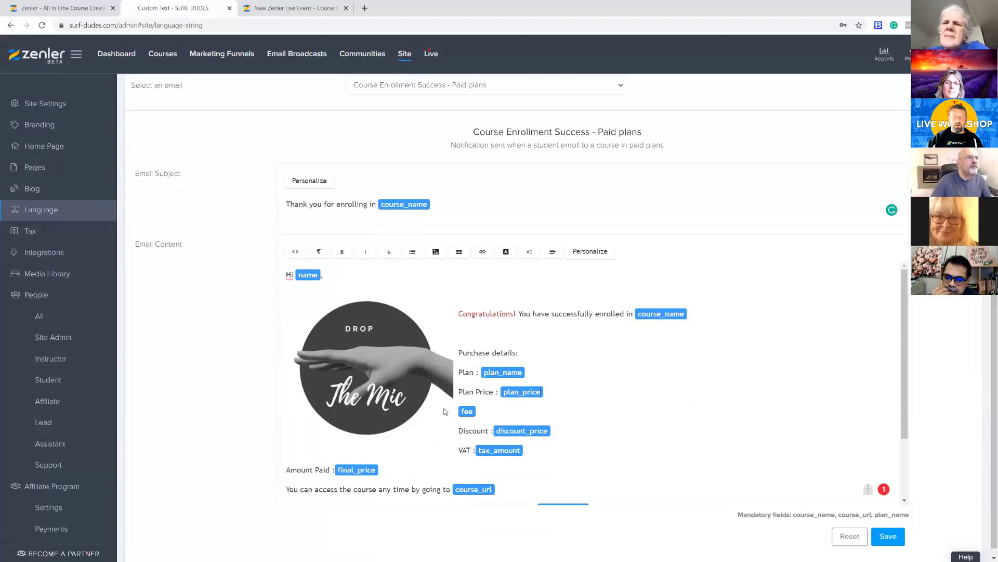
{"action": "left_click", "coordinate": [388, 371]}
{"action": "left_click", "coordinate": [386, 373]}
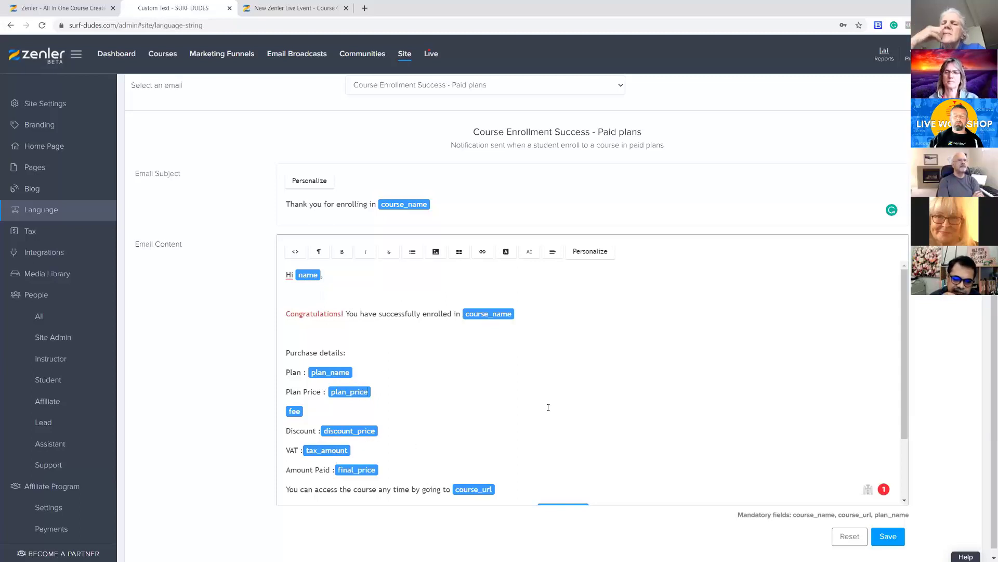
Remove the empty lines above and below the "Congratulations!" sentence in the email content
{"action": "left_click_drag", "start_coordinate": [905, 400], "coordinate": [895, 348]}
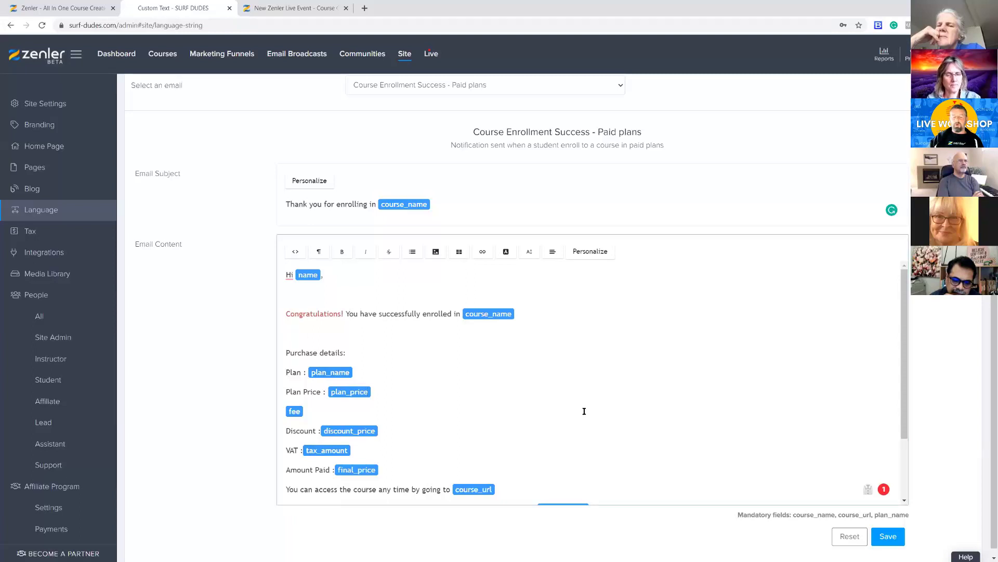
{"action": "key", "text": "BackSpace"}
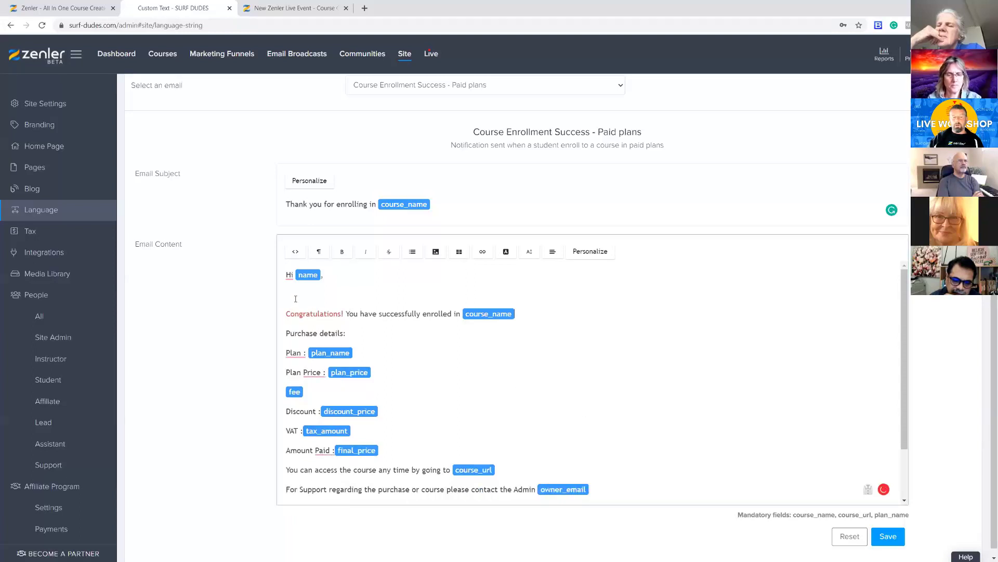
{"action": "key", "text": "BackSpace"}
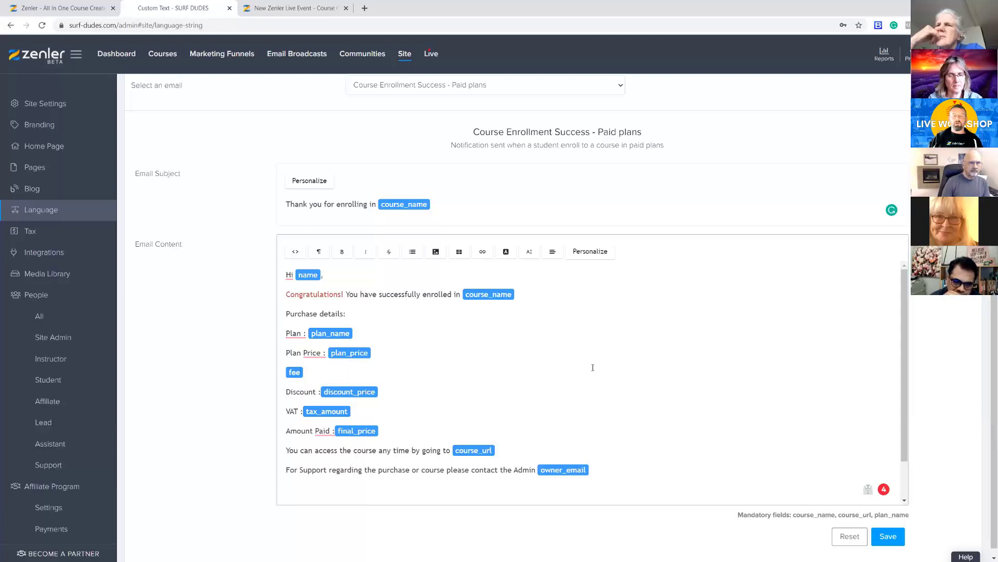
Review the paid plans email text and the list of available system emails, keeping "Course Enrollment Success - Paid plans" selected
{"action": "scroll", "coordinate": [520, 249], "scroll_direction": "up", "scroll_amount": 1}
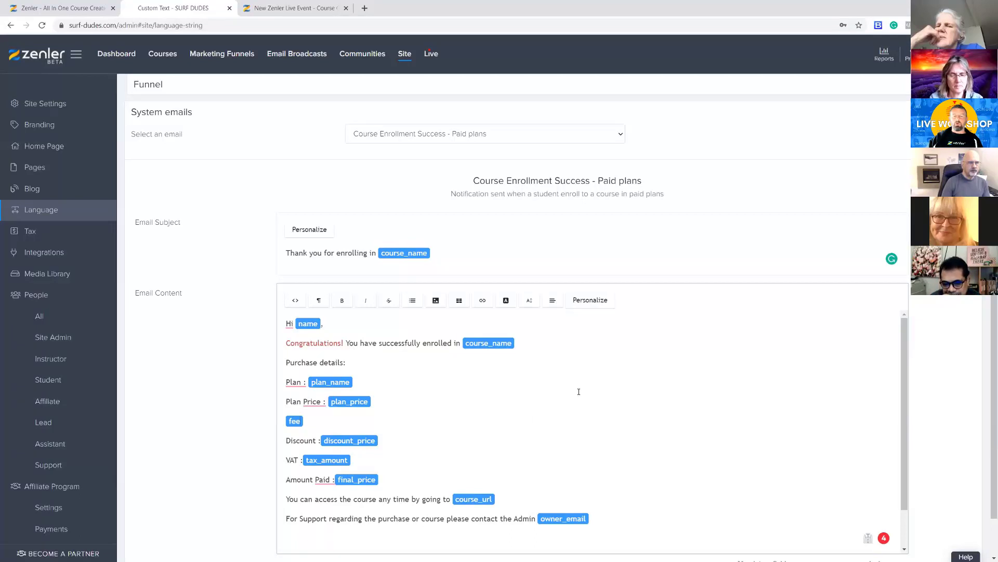
{"action": "scroll", "coordinate": [632, 423], "scroll_direction": "up", "scroll_amount": 3}
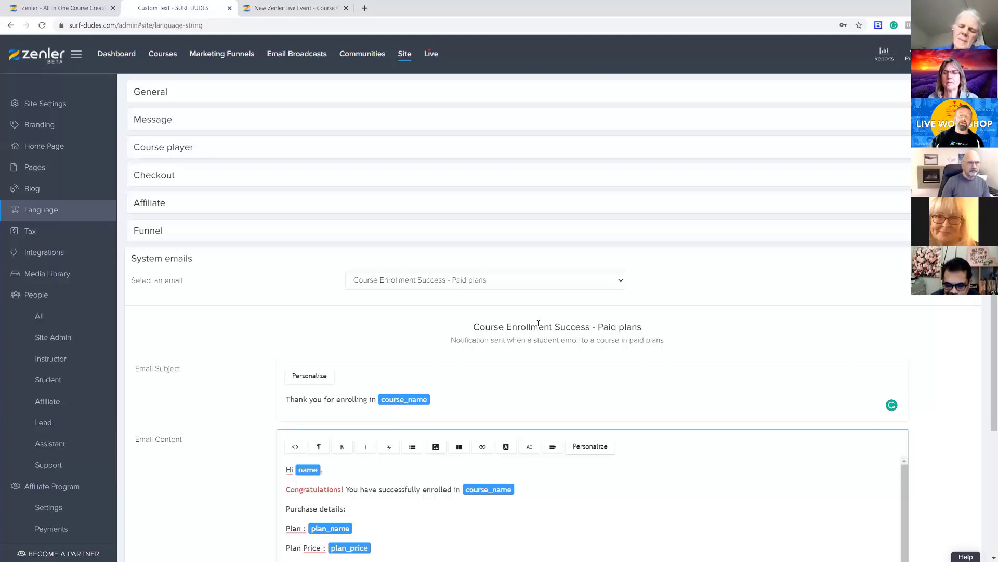
{"action": "scroll", "coordinate": [610, 428], "scroll_direction": "down", "scroll_amount": 3}
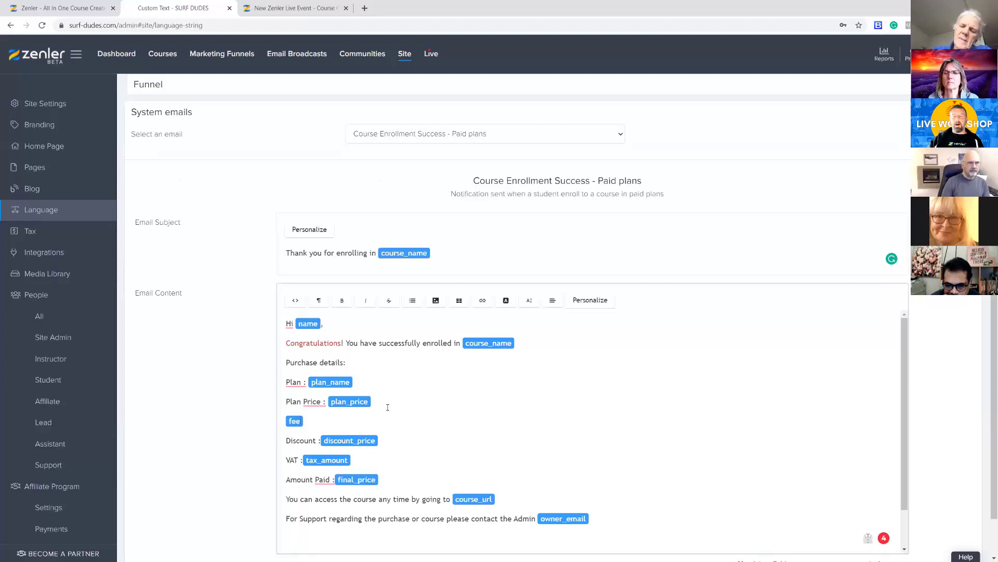
{"action": "scroll", "coordinate": [591, 445], "scroll_direction": "up", "scroll_amount": 3}
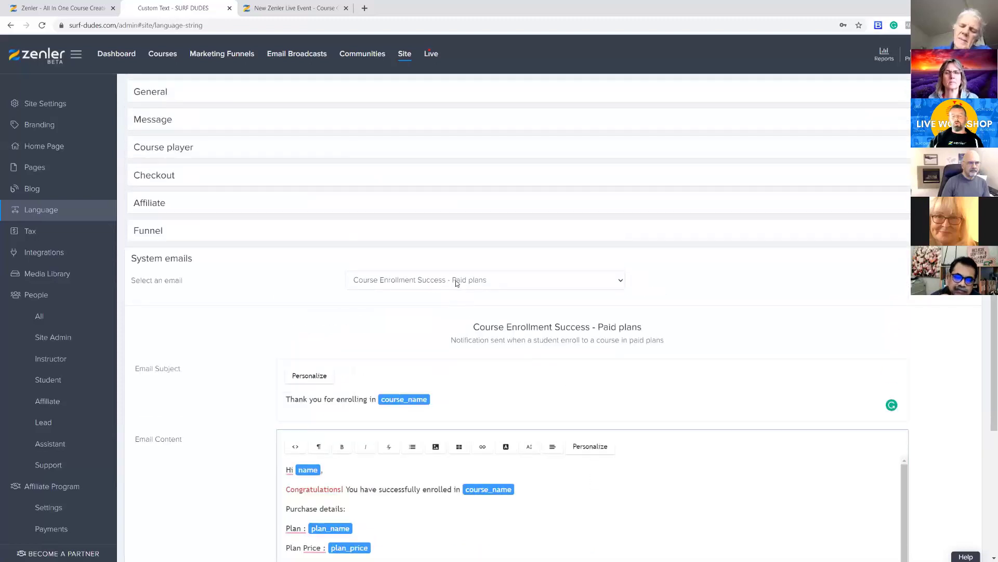
{"action": "left_click", "coordinate": [621, 281]}
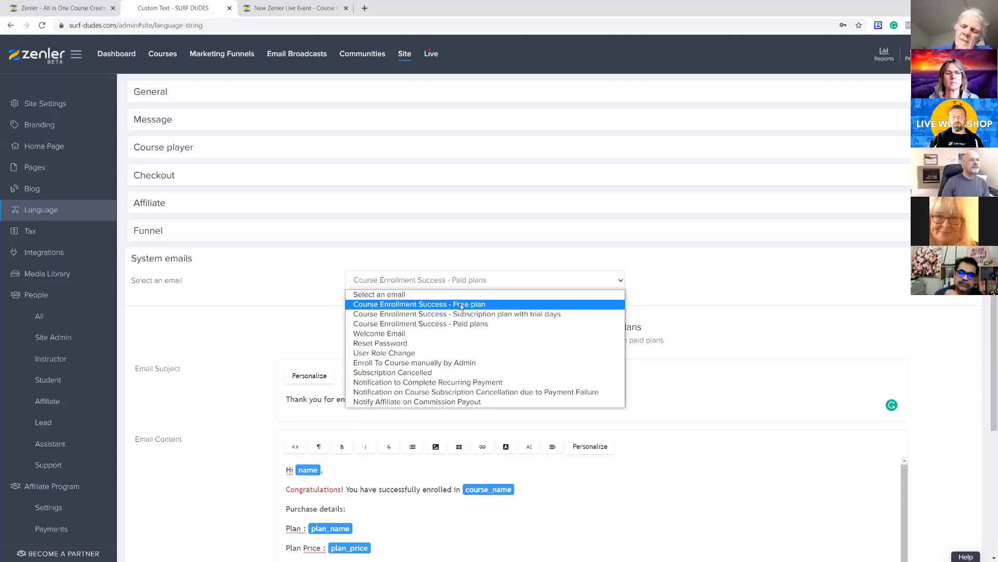
{"action": "left_click", "coordinate": [764, 345]}
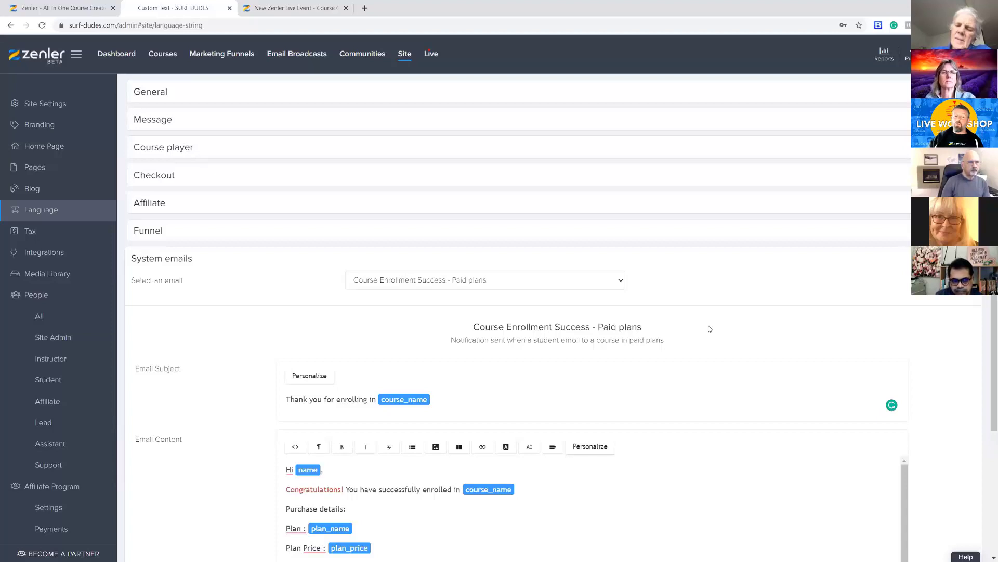
Check which system emails can be selected, keep the current selection, and collapse the System emails section
{"action": "left_click", "coordinate": [549, 283]}
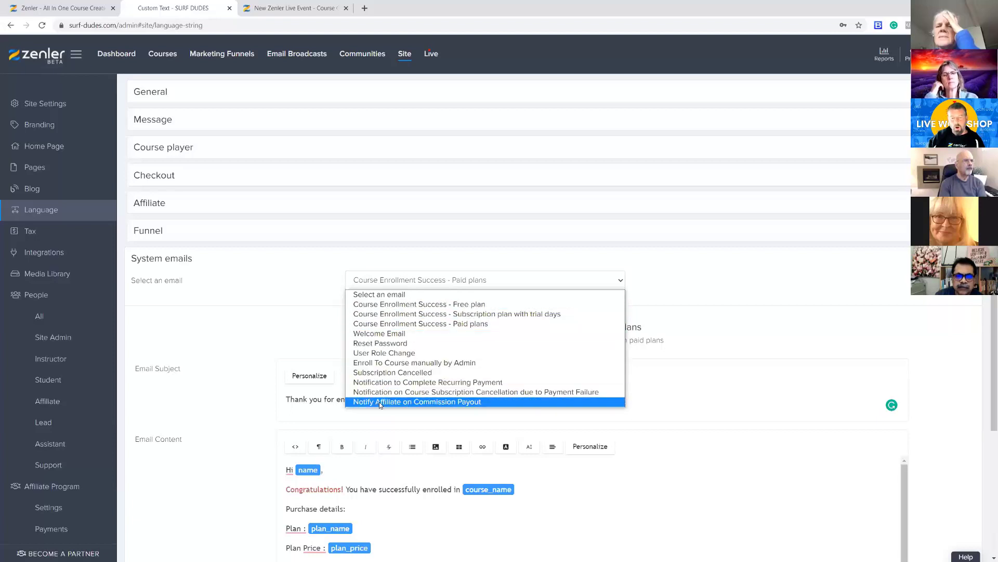
{"action": "left_click", "coordinate": [756, 337]}
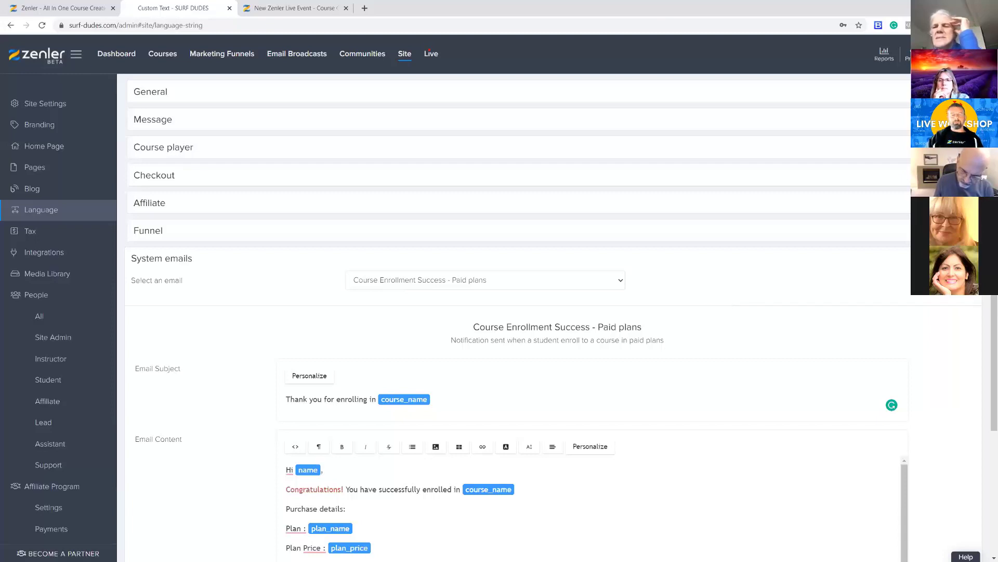
{"action": "left_click", "coordinate": [973, 258]}
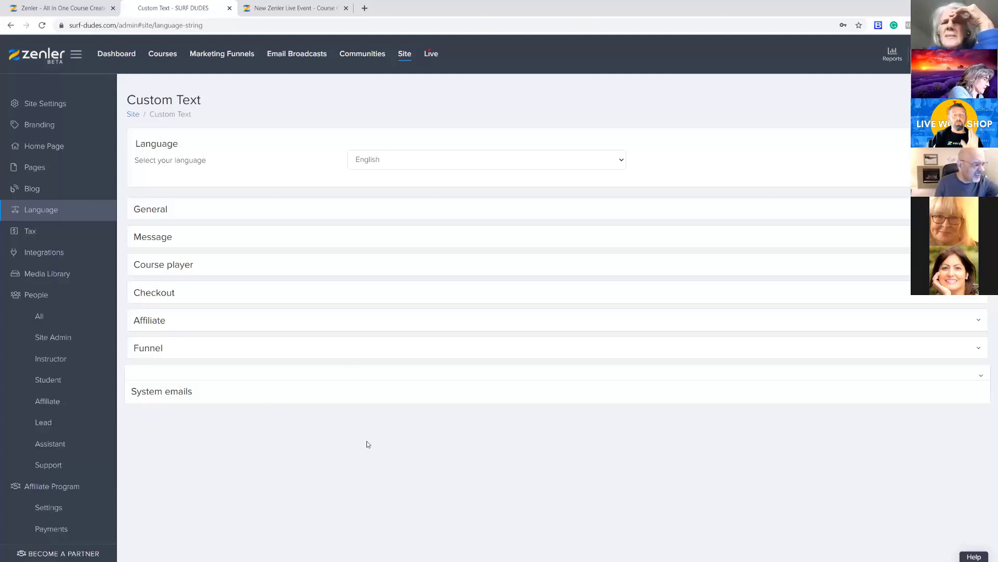
Examine the From Name and From Email in the Zenler Mail integration details, then close them without saving
{"action": "left_click", "coordinate": [39, 253]}
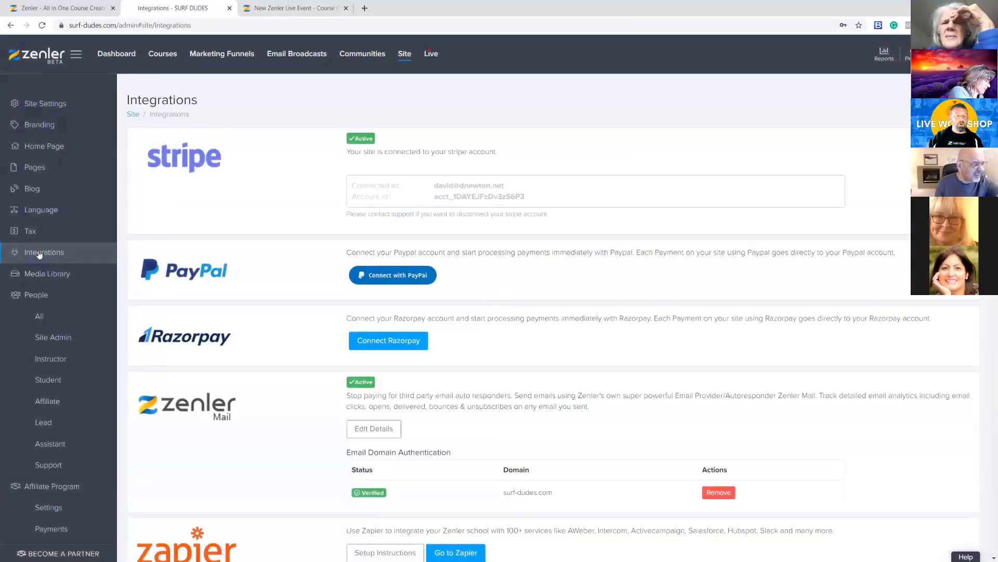
{"action": "scroll", "coordinate": [232, 234], "scroll_direction": "down", "scroll_amount": 4}
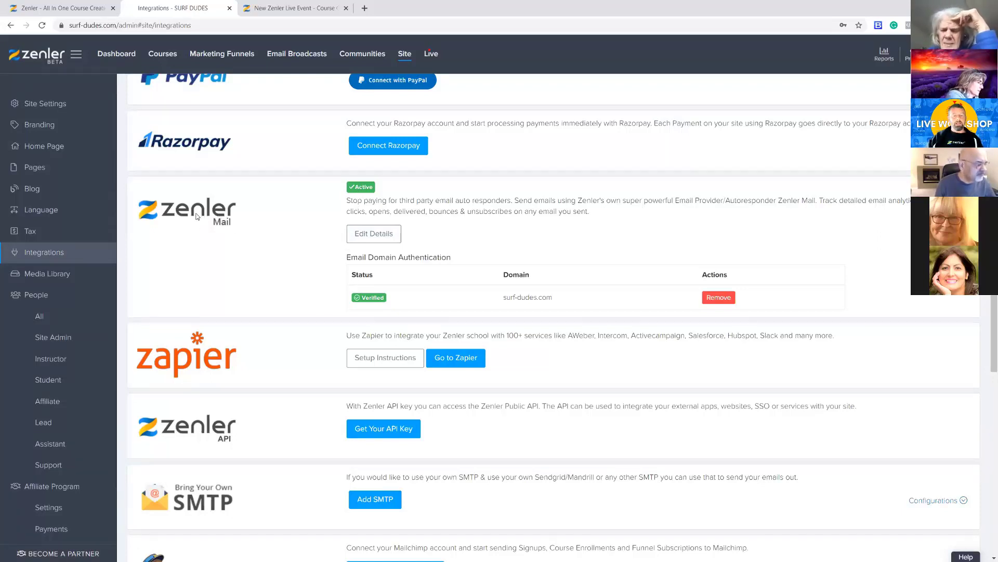
{"action": "left_click", "coordinate": [369, 236]}
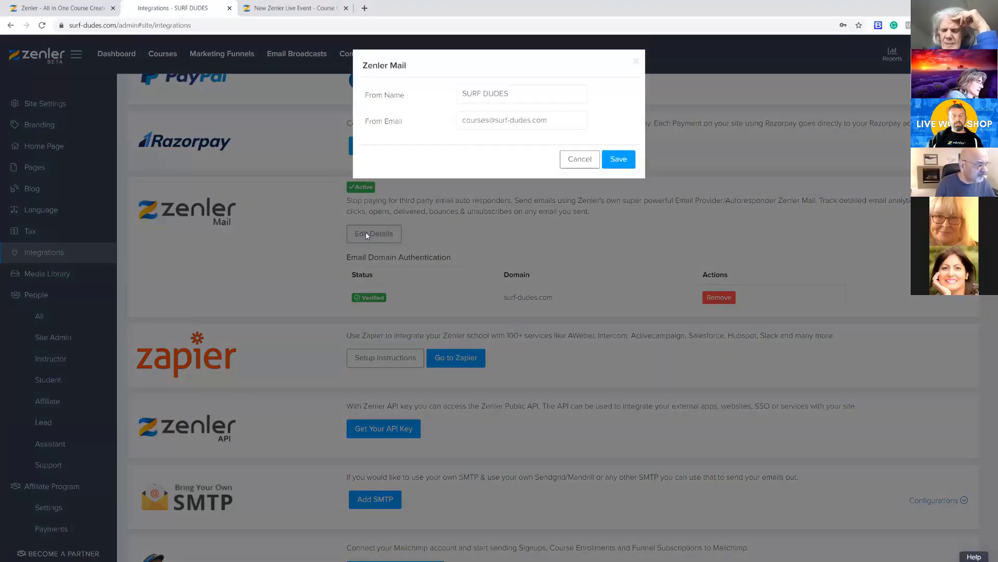
{"action": "left_click_drag", "start_coordinate": [515, 92], "coordinate": [453, 97]}
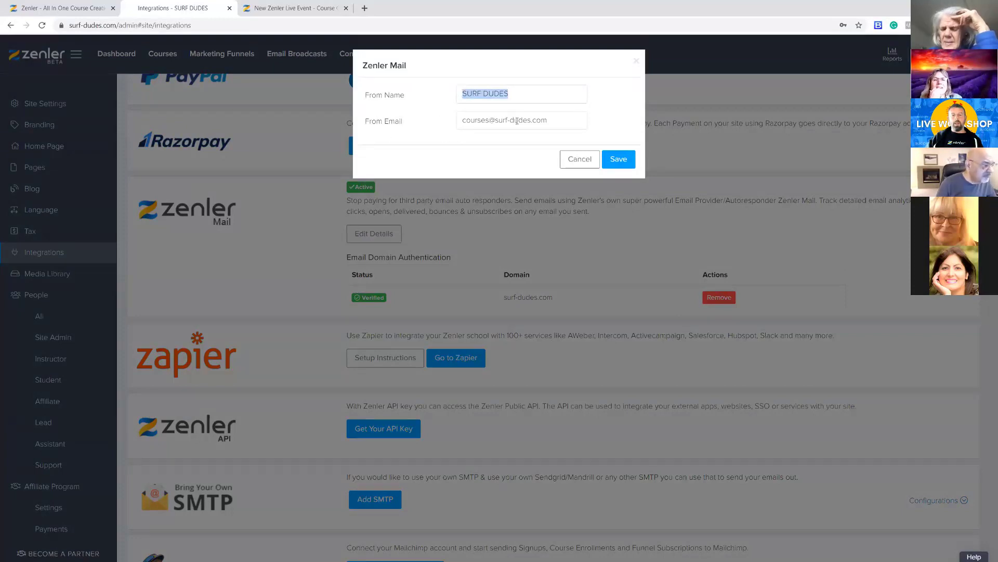
{"action": "left_click_drag", "start_coordinate": [558, 122], "coordinate": [460, 122]}
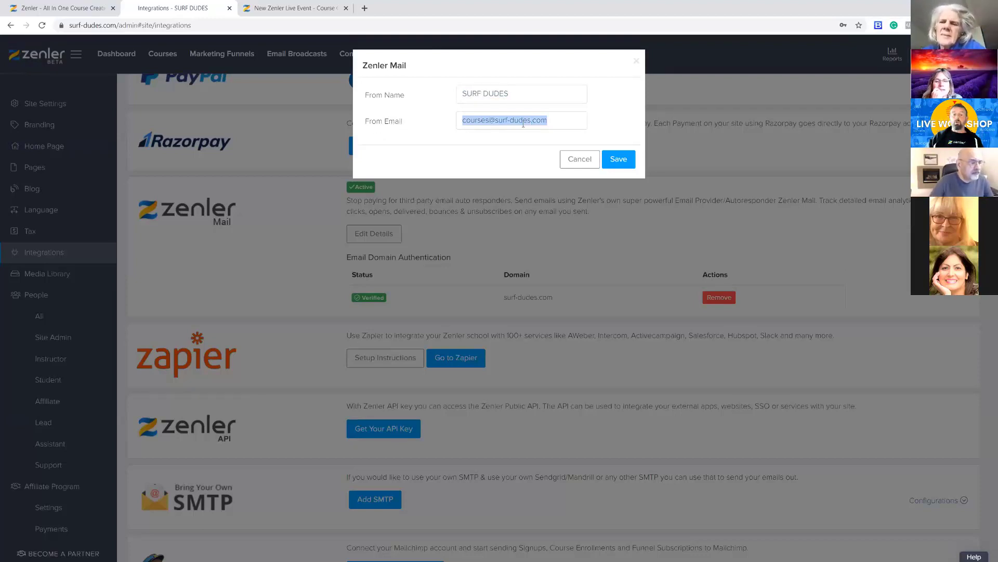
{"action": "left_click", "coordinate": [555, 121]}
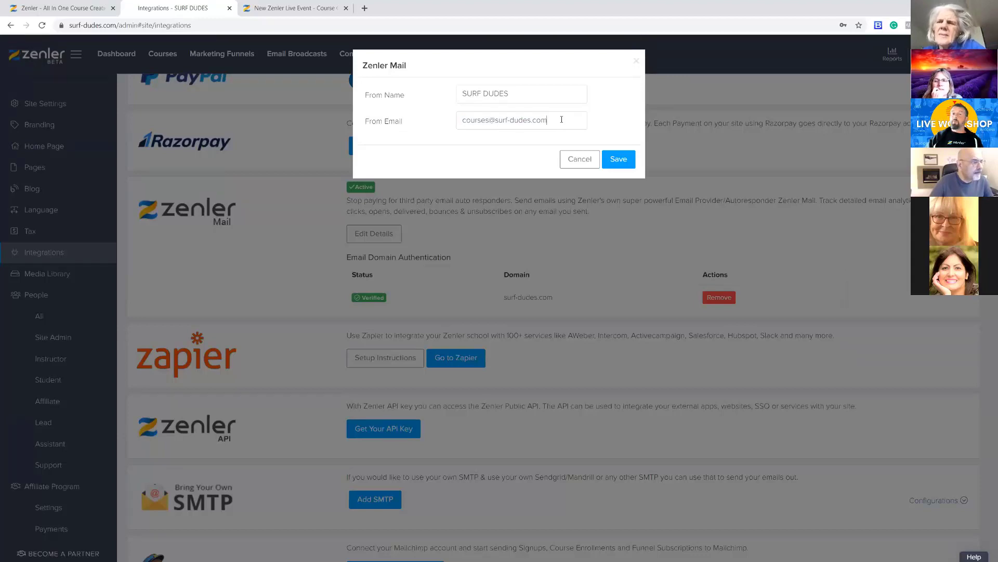
{"action": "left_click_drag", "start_coordinate": [552, 120], "coordinate": [495, 120]}
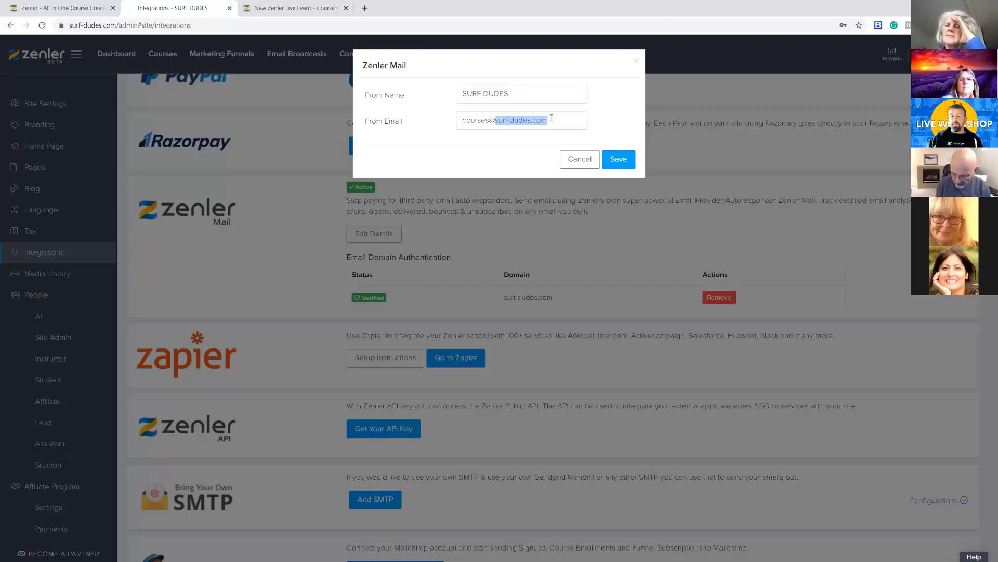
{"action": "left_click", "coordinate": [552, 119]}
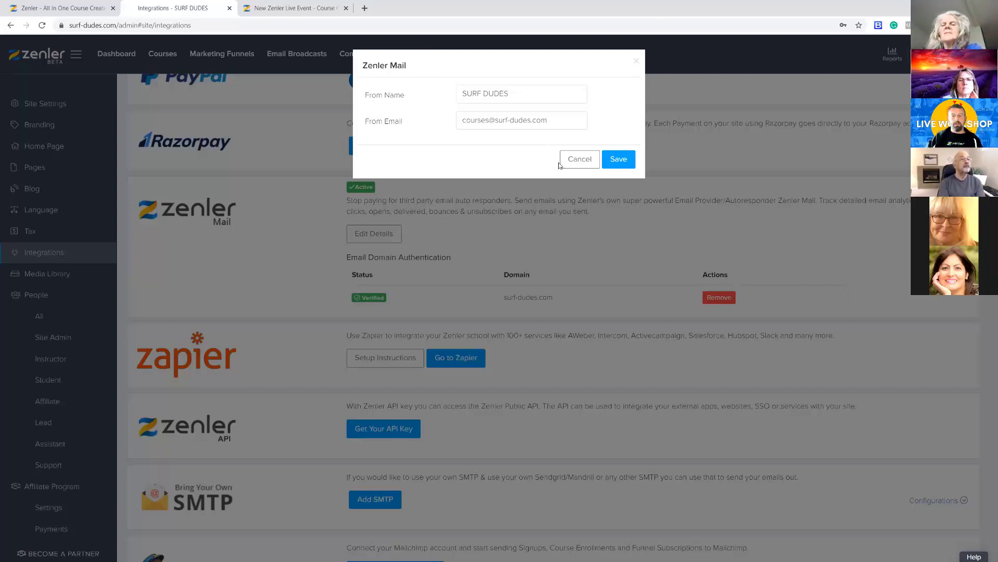
{"action": "left_click", "coordinate": [637, 64]}
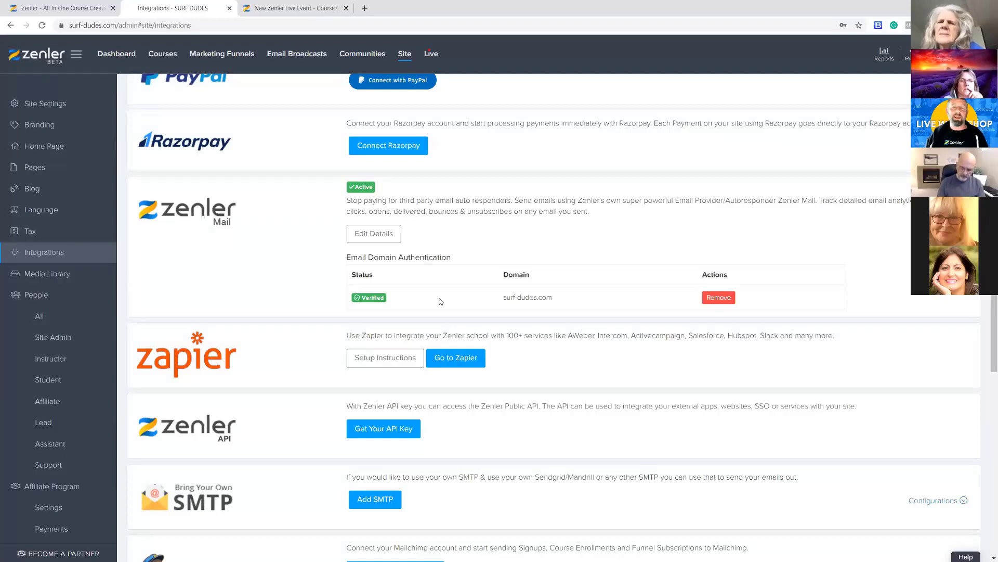
Reopen the Zenler Mail sender details for another check, then dismiss them and return to the start of the integrations list
{"action": "left_click", "coordinate": [372, 233]}
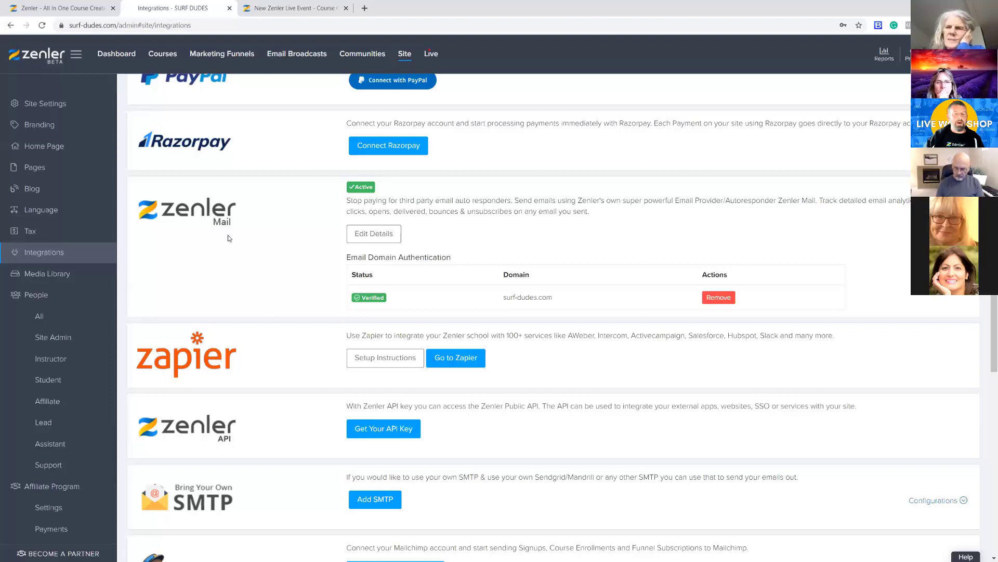
{"action": "left_click", "coordinate": [358, 233]}
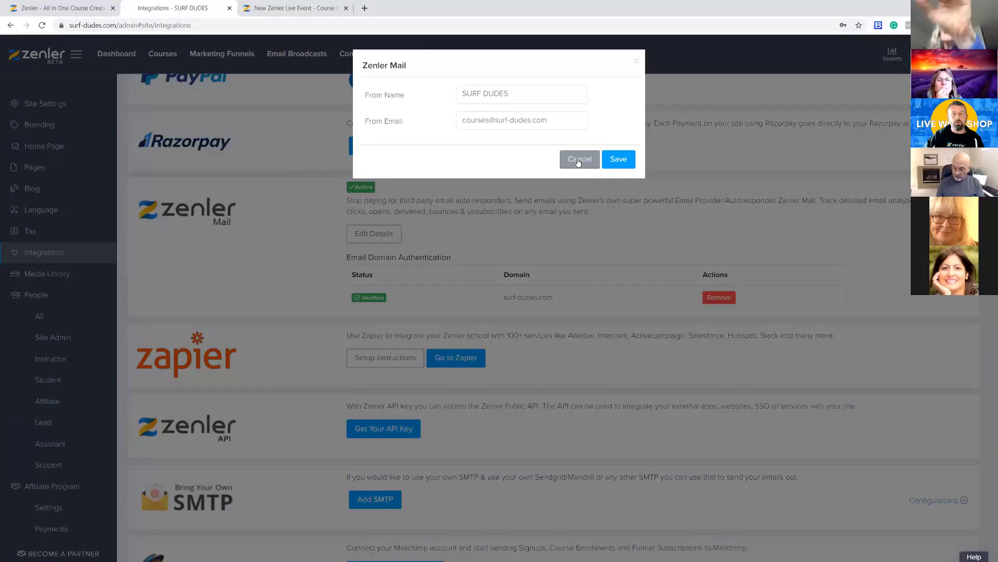
{"action": "left_click", "coordinate": [636, 61]}
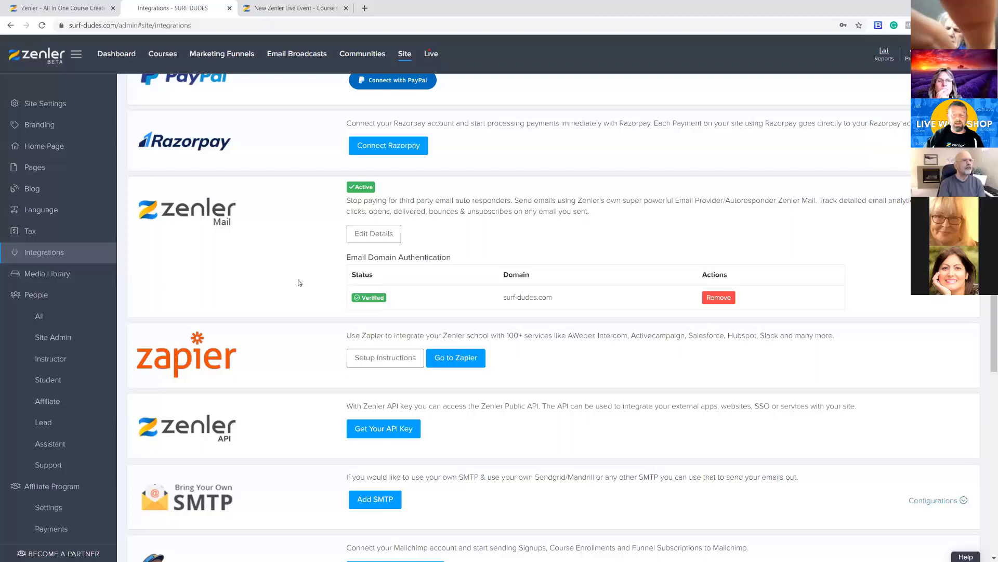
{"action": "scroll", "coordinate": [302, 280], "scroll_direction": "up", "scroll_amount": 1}
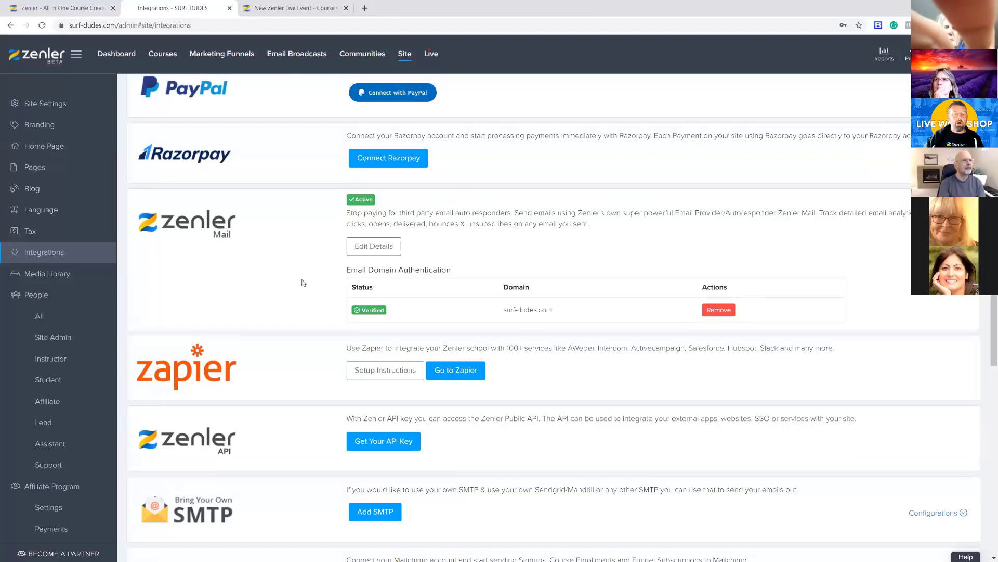
{"action": "scroll", "coordinate": [291, 301], "scroll_direction": "up", "scroll_amount": 4}
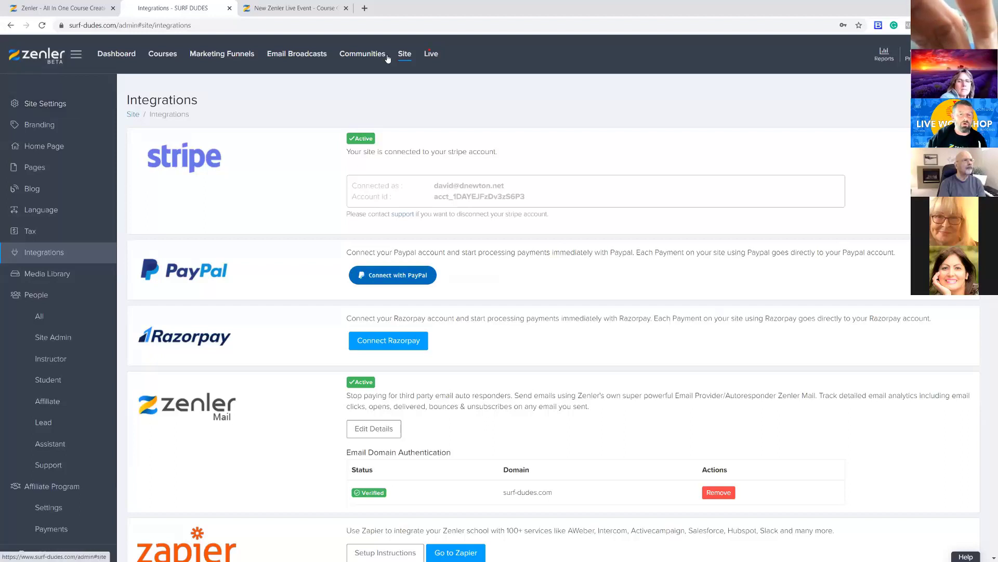
Read the explanation of Enable Welcome Emails in the site's notification settings and disable the option
{"action": "left_click", "coordinate": [58, 105]}
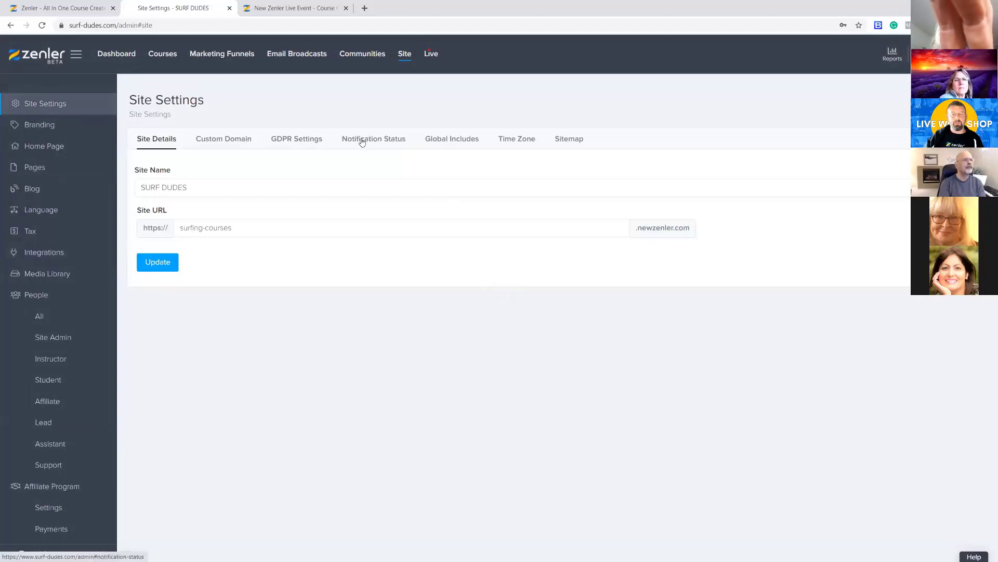
{"action": "left_click", "coordinate": [379, 140]}
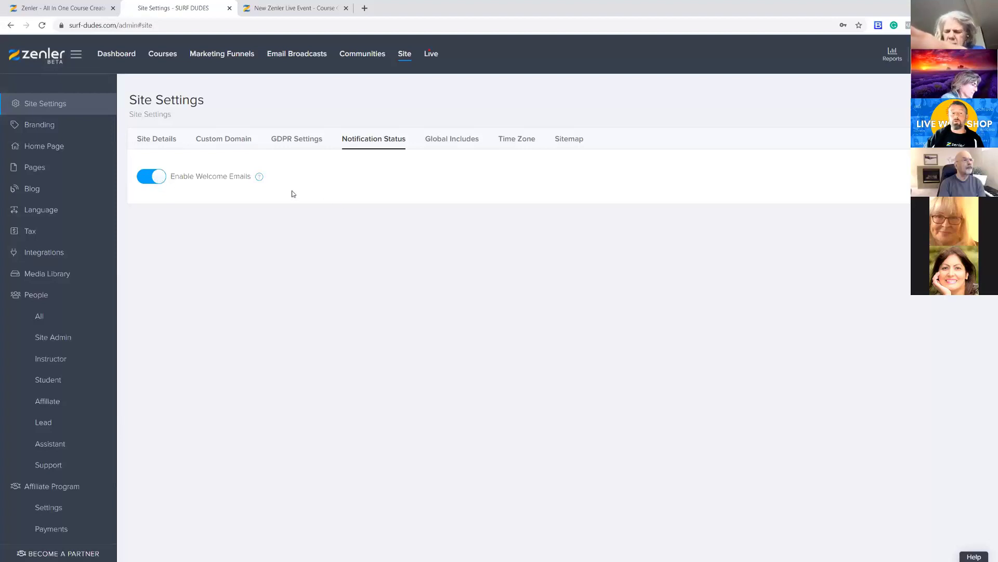
{"action": "mouse_move", "coordinate": [260, 180]}
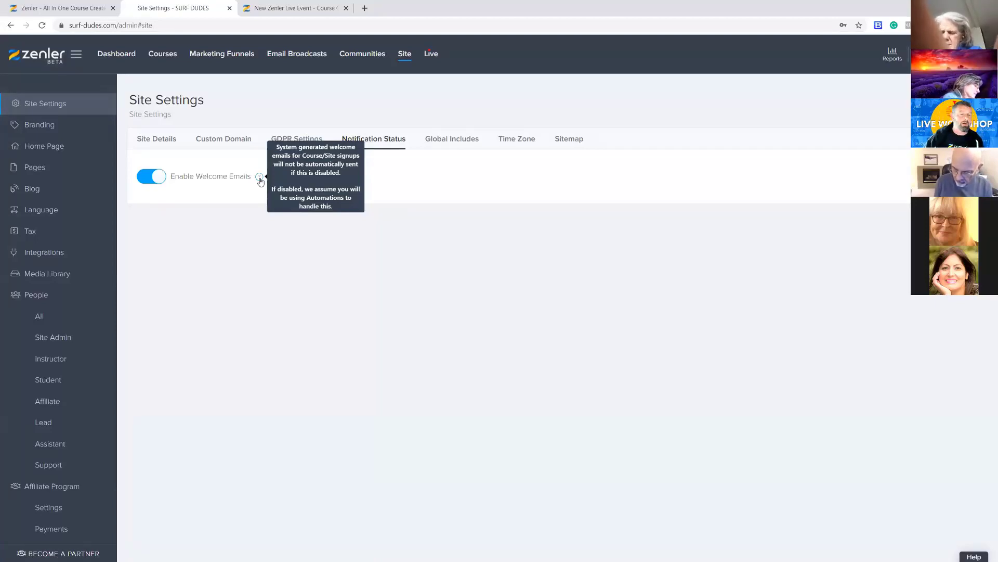
{"action": "left_click", "coordinate": [143, 180]}
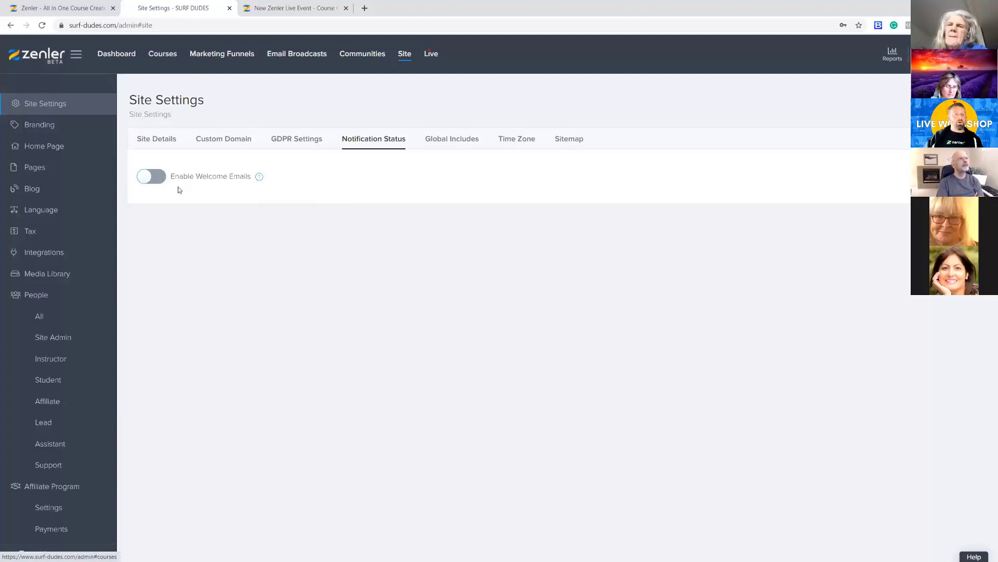
Open the automation rules of the Beginner Level in Surfing course
{"action": "left_click", "coordinate": [163, 54]}
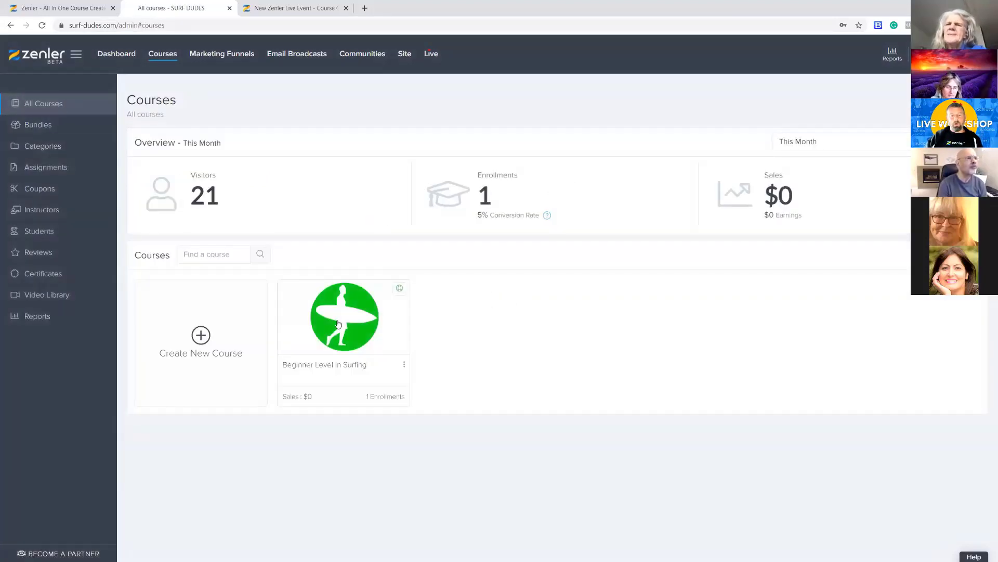
{"action": "left_click", "coordinate": [338, 324]}
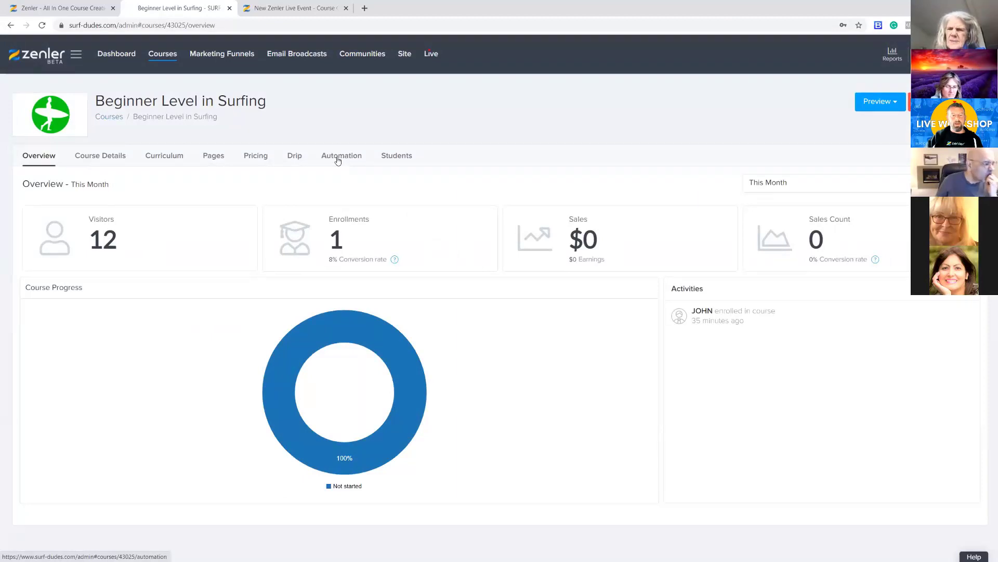
{"action": "left_click", "coordinate": [341, 157]}
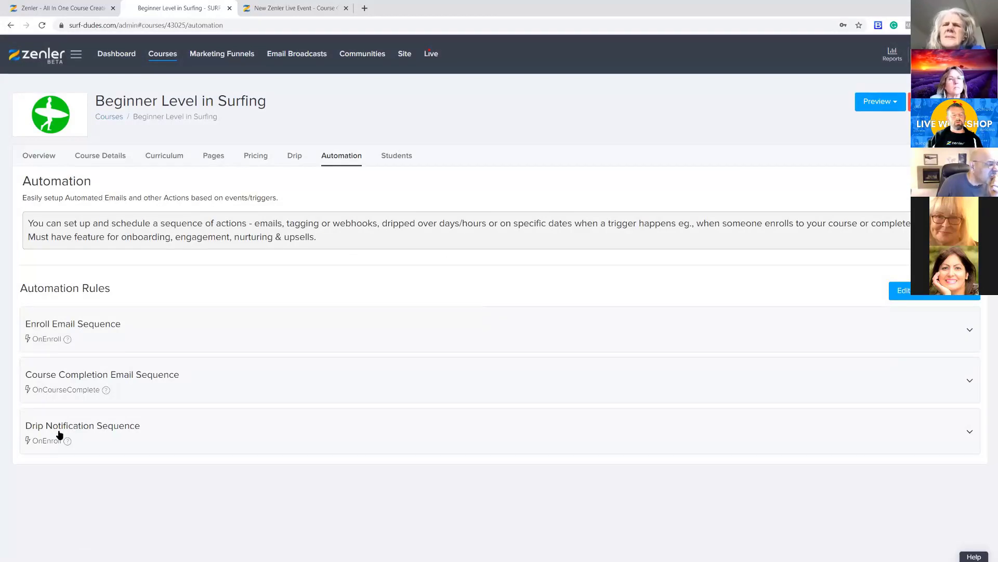
Expand the Enroll Email, Course Completion Email and Drip Notification sequences and examine the actions each one contains
{"action": "left_click", "coordinate": [174, 333]}
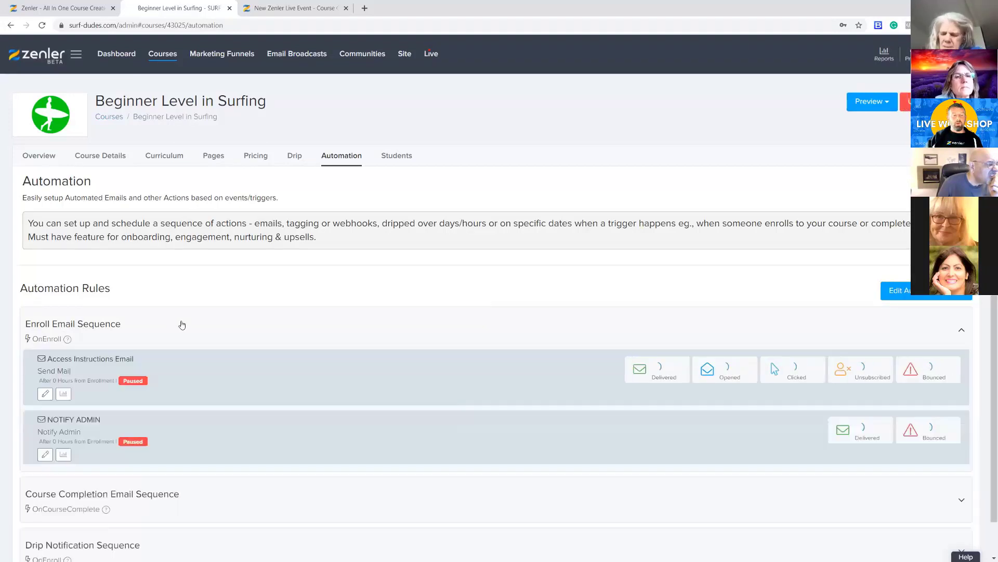
{"action": "left_click", "coordinate": [190, 319]}
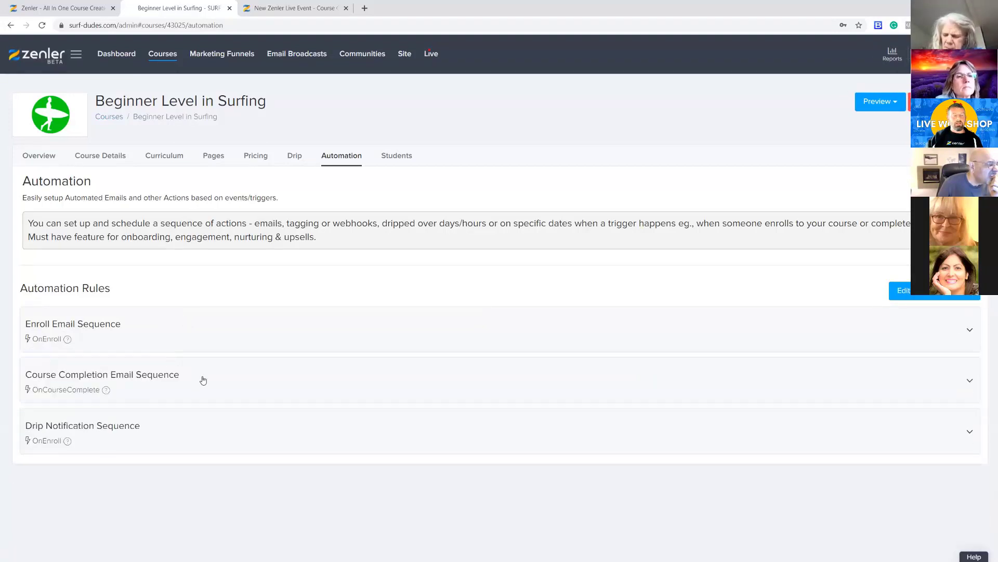
{"action": "left_click", "coordinate": [203, 380]}
{"action": "left_click", "coordinate": [189, 335]}
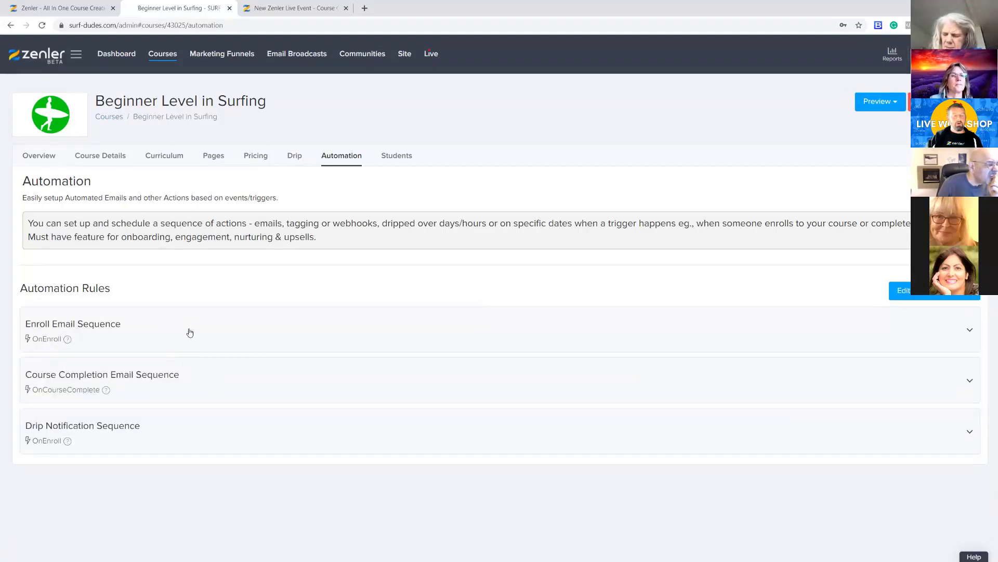
{"action": "left_click", "coordinate": [190, 333]}
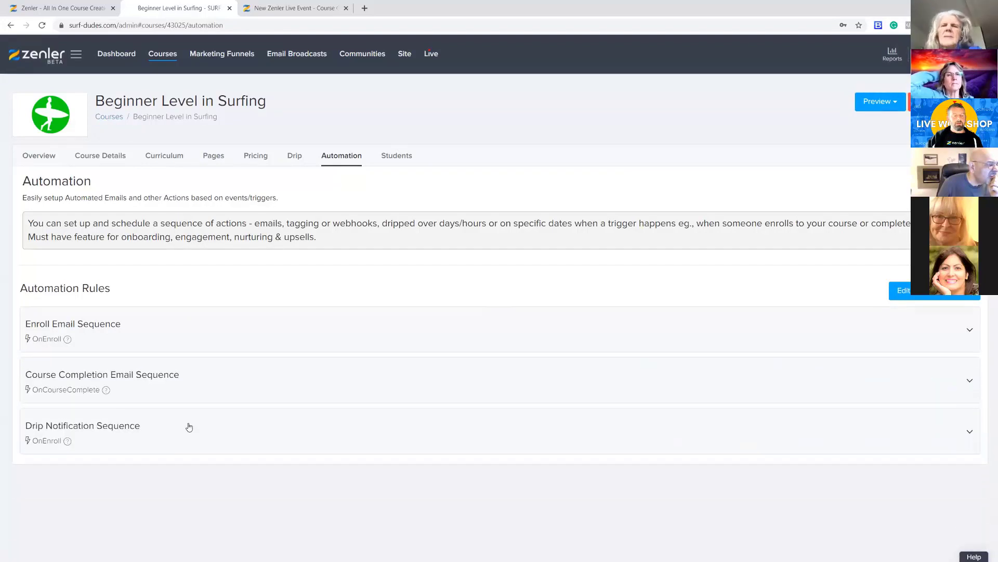
{"action": "left_click", "coordinate": [190, 427]}
{"action": "left_click", "coordinate": [187, 424]}
{"action": "left_click", "coordinate": [190, 334]}
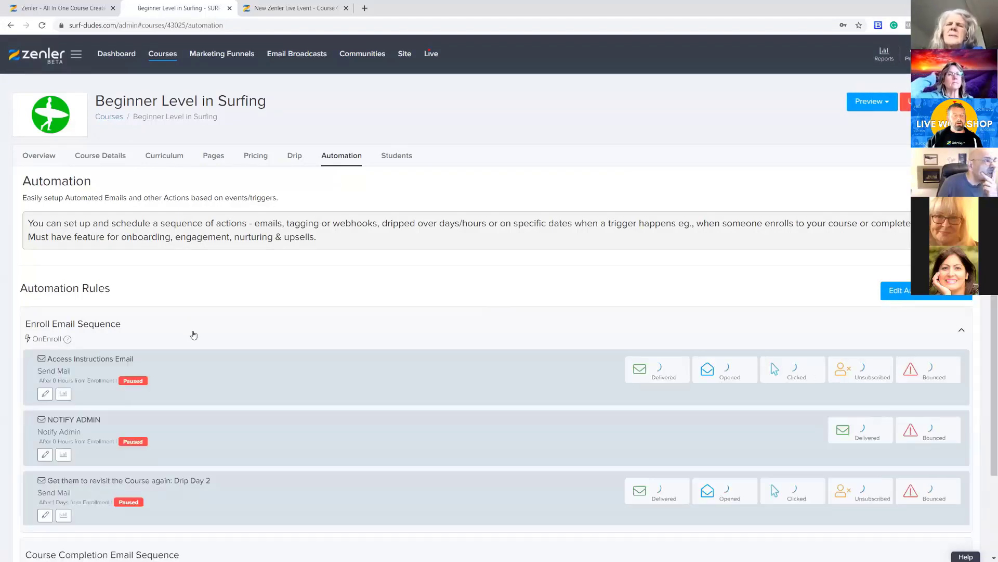
{"action": "scroll", "coordinate": [273, 336], "scroll_direction": "down", "scroll_amount": 1}
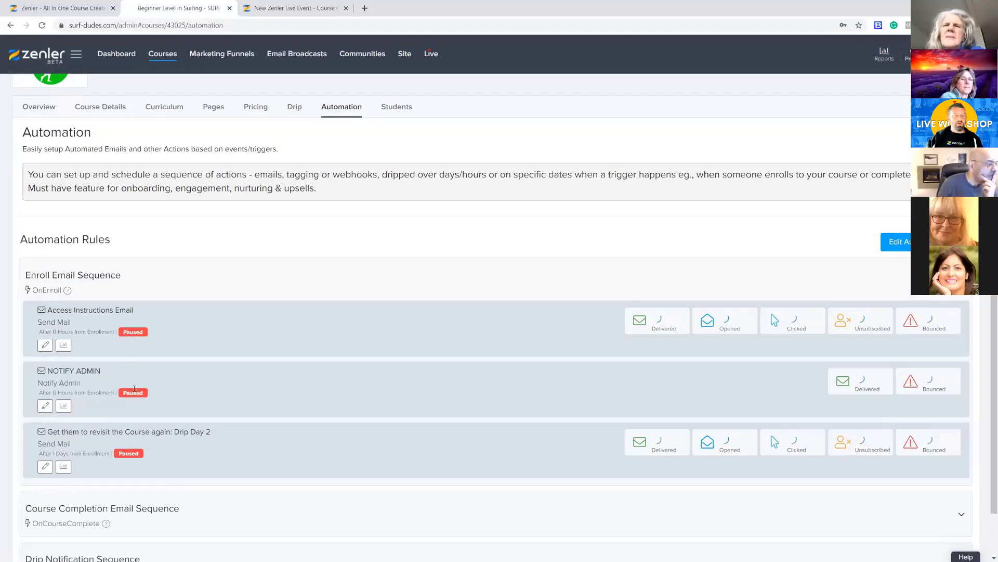
{"action": "left_click", "coordinate": [217, 519]}
{"action": "scroll", "coordinate": [267, 397], "scroll_direction": "down", "scroll_amount": 2}
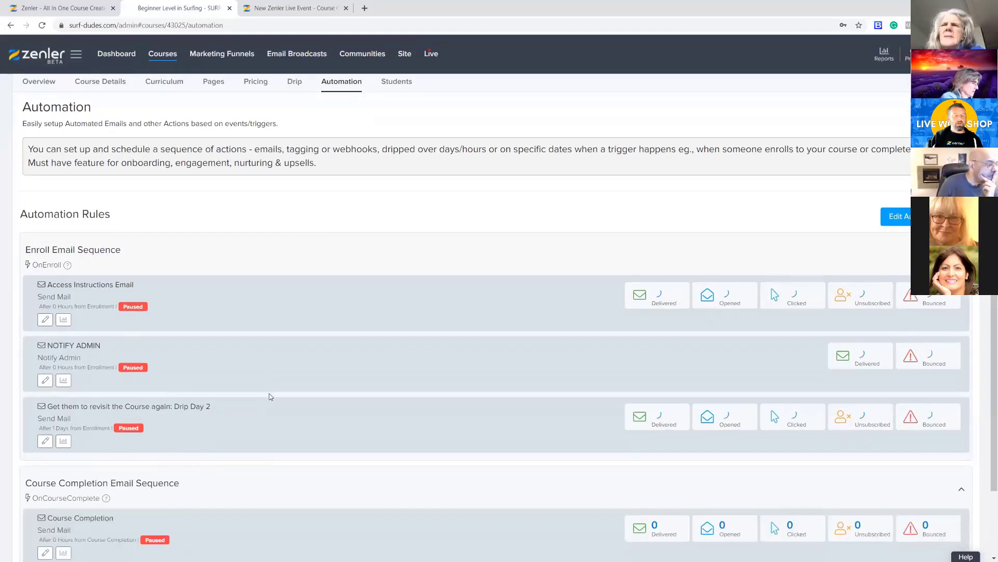
{"action": "left_click", "coordinate": [236, 508]}
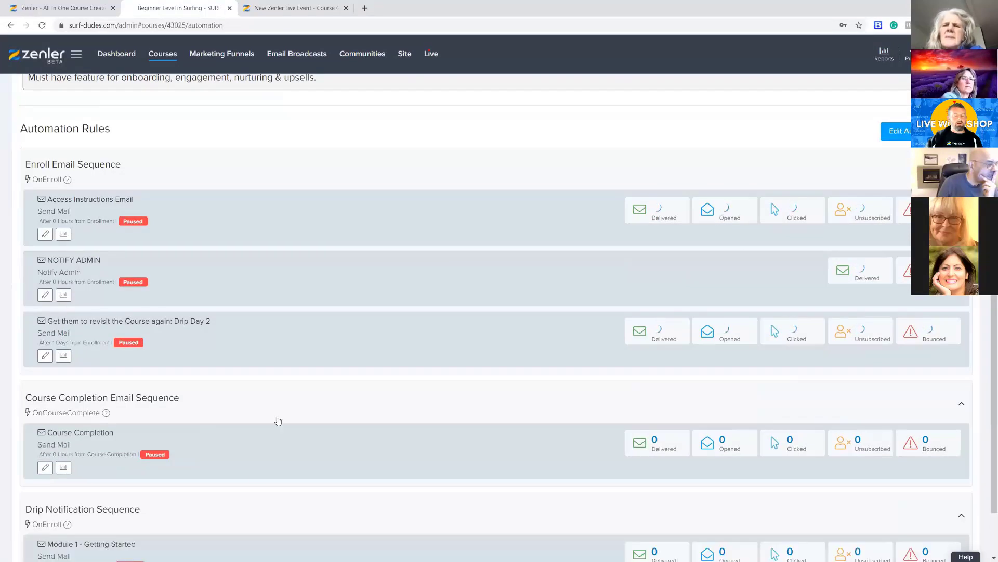
{"action": "scroll", "coordinate": [199, 489], "scroll_direction": "down", "scroll_amount": 1}
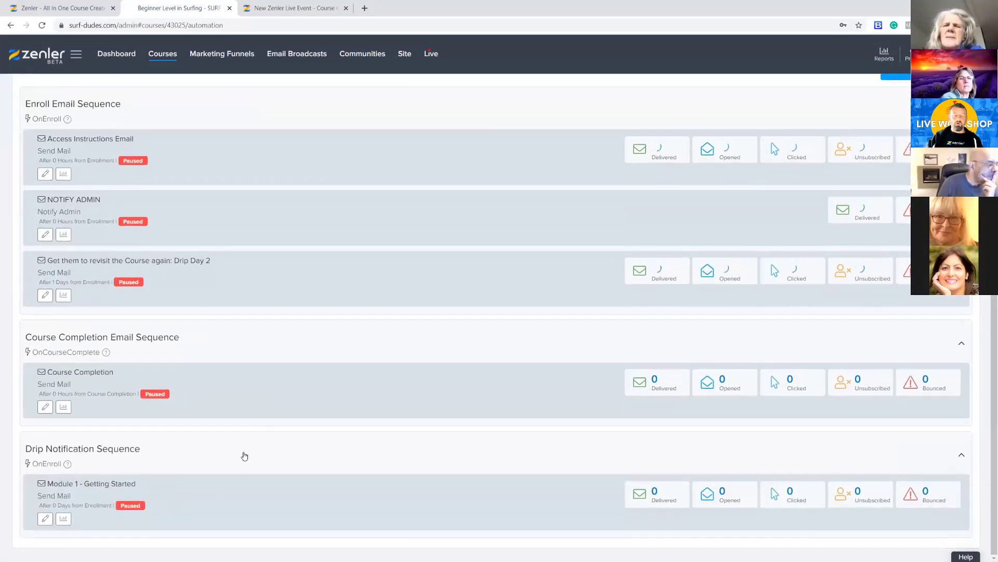
Collapse the Course Completion and Drip Notification sequences and open the Access Instructions Email action for editing
{"action": "left_click", "coordinate": [244, 455]}
{"action": "left_click", "coordinate": [249, 416]}
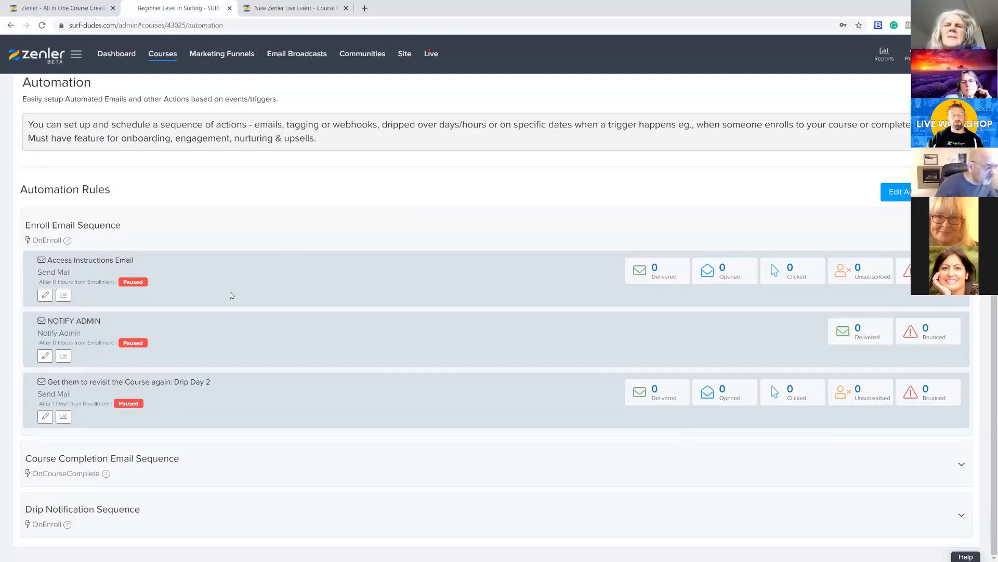
{"action": "left_click", "coordinate": [45, 296]}
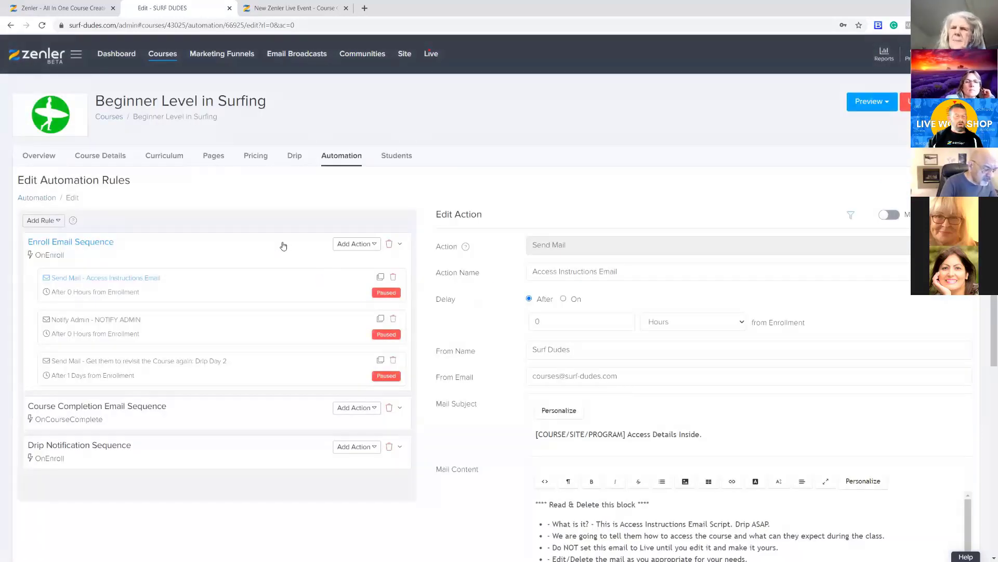
Examine the Course Completion and Drip Notification sequences, open the Module 1 - Getting Started action, and select the Enroll Email Sequence rule
{"action": "left_click", "coordinate": [342, 156]}
{"action": "left_click", "coordinate": [182, 391]}
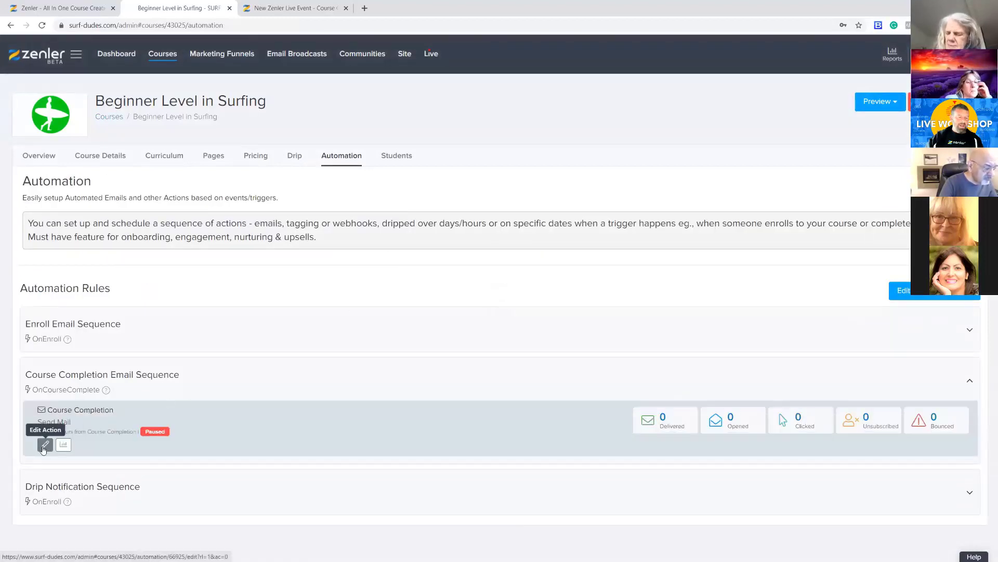
{"action": "left_click", "coordinate": [219, 496]}
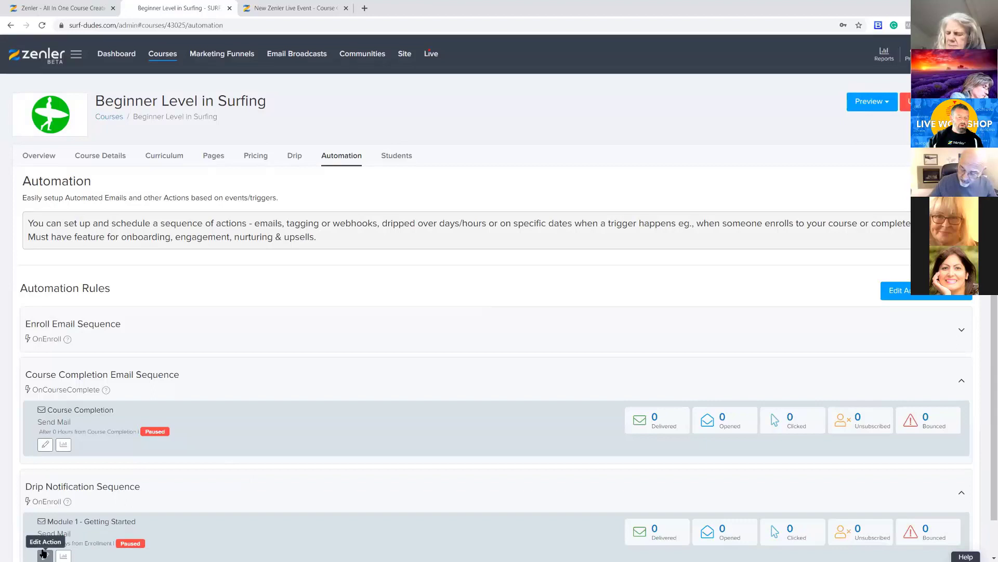
{"action": "left_click", "coordinate": [45, 555]}
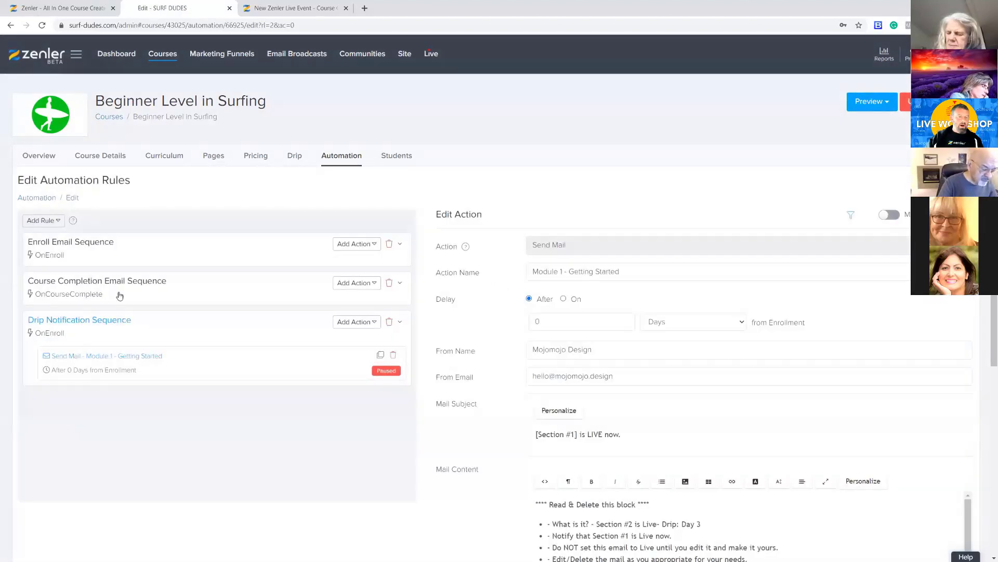
{"action": "left_click", "coordinate": [122, 254]}
{"action": "left_click", "coordinate": [122, 255]}
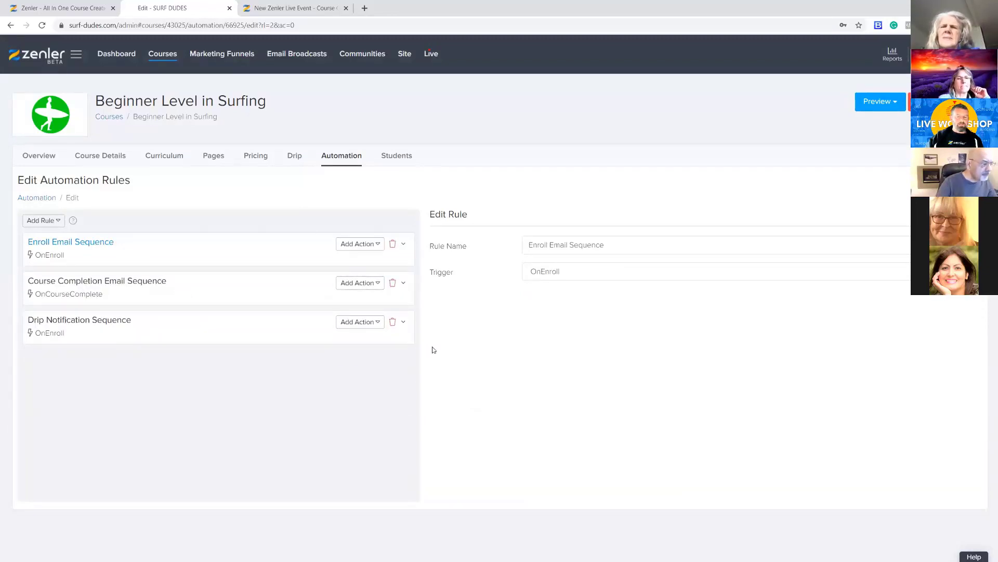
Open the Enroll Email Sequence's NOTIFY ADMIN action from the automation overview and check which triggers a new rule can use
{"action": "left_click", "coordinate": [343, 159]}
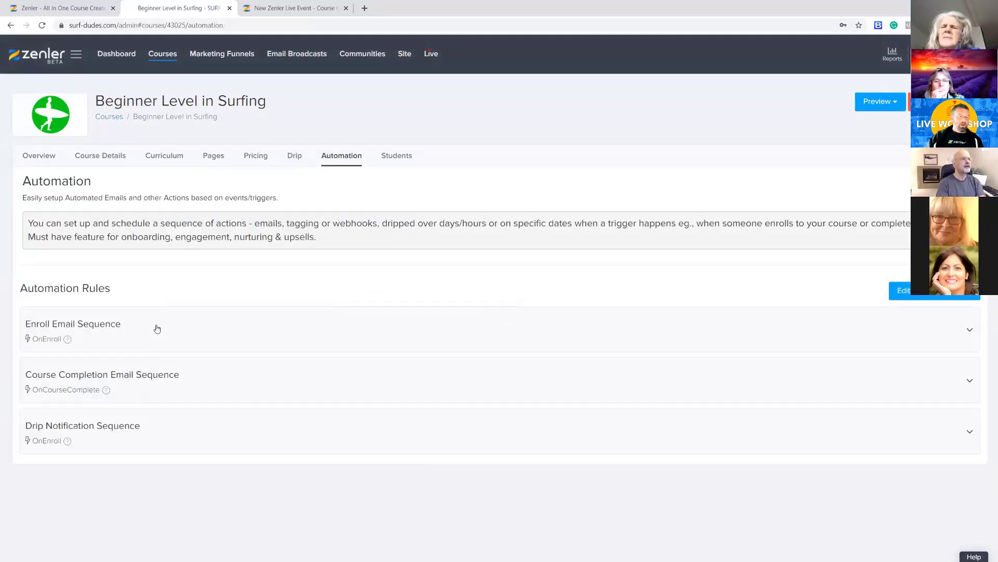
{"action": "left_click", "coordinate": [155, 330]}
{"action": "left_click", "coordinate": [45, 456]}
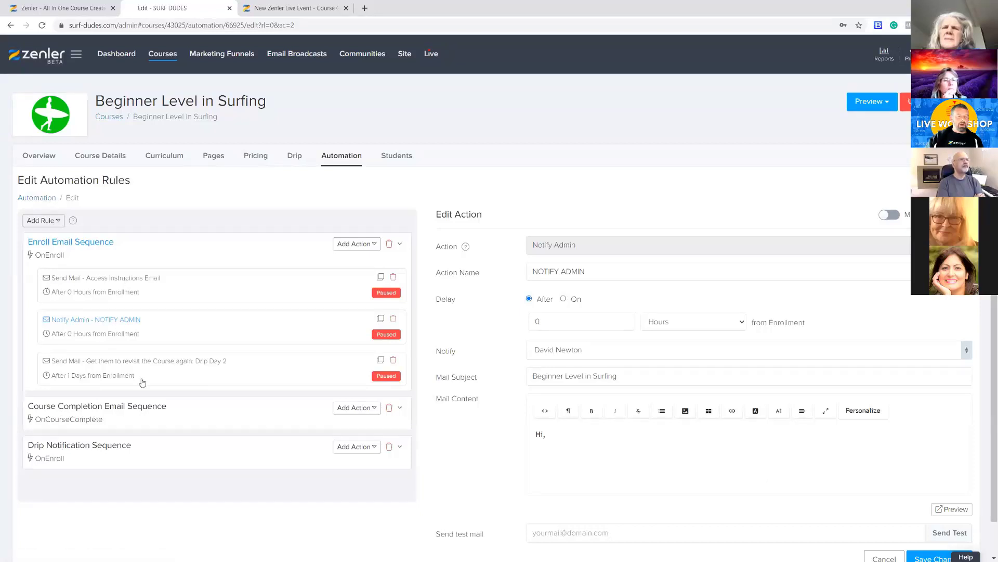
{"action": "left_click", "coordinate": [58, 223]}
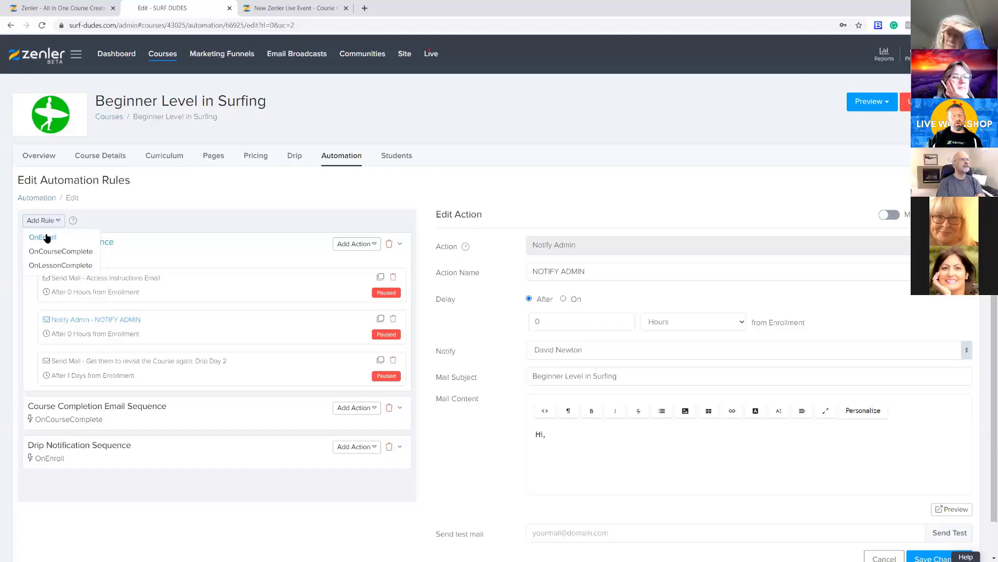
{"action": "left_click", "coordinate": [132, 222]}
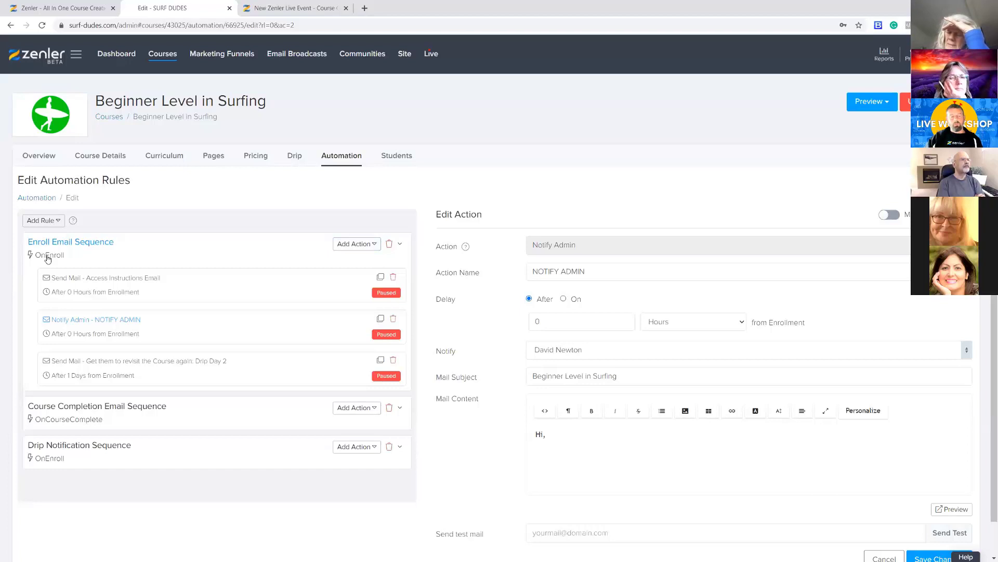
Look into the Course Completion Email Sequence, return to the Enroll Email Sequence, and open its Access Instructions Email action for editing
{"action": "left_click", "coordinate": [79, 413]}
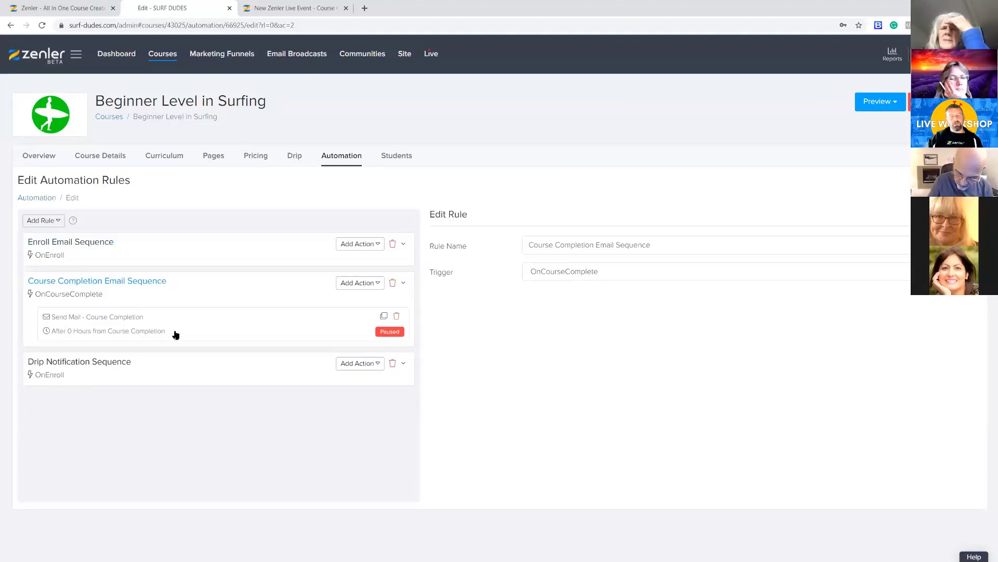
{"action": "left_click", "coordinate": [124, 251]}
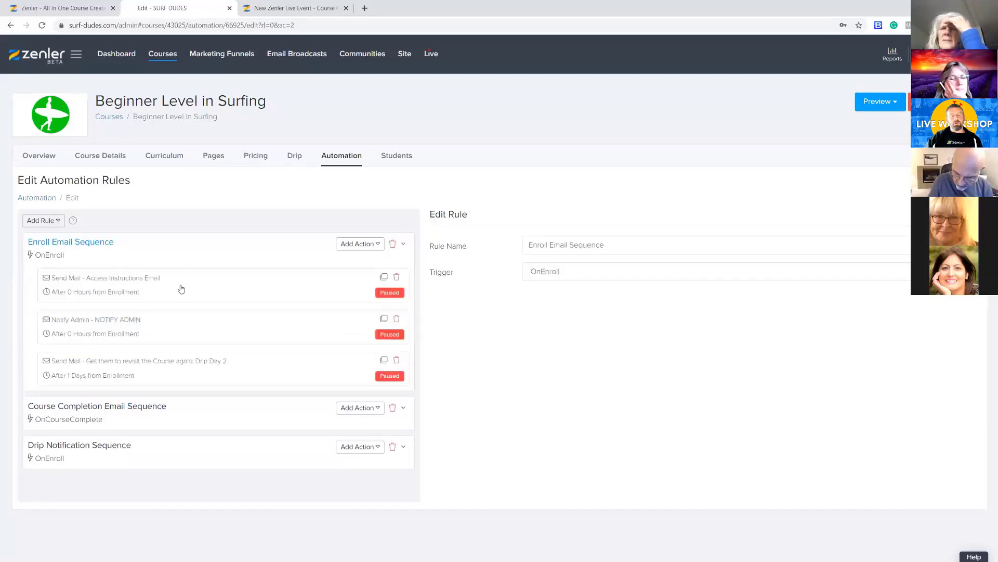
{"action": "left_click", "coordinate": [238, 278]}
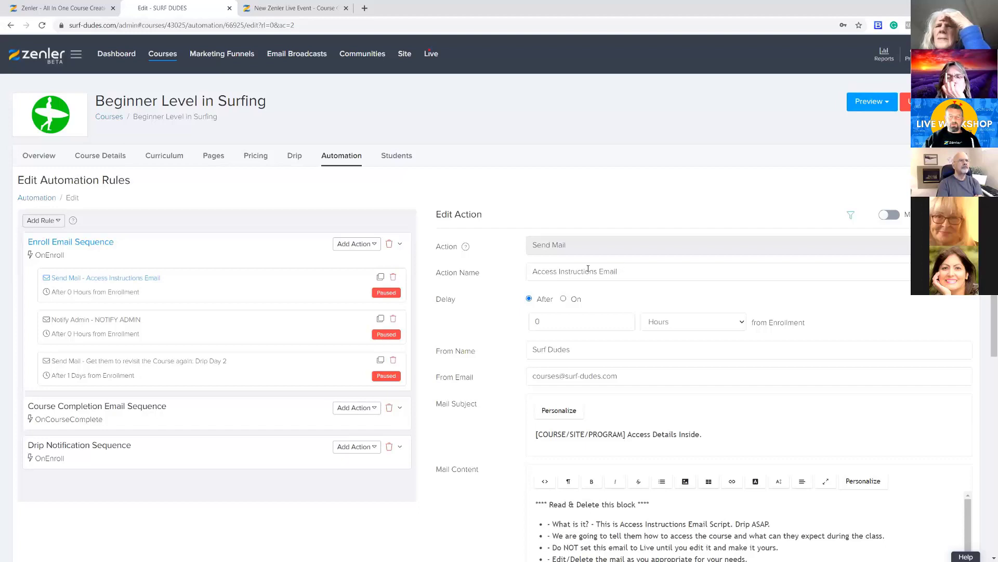
Try a delay of 1 hour on the Access Instructions Email, restore it to 0, and examine the available delay units
{"action": "left_click_drag", "start_coordinate": [628, 272], "coordinate": [542, 254]}
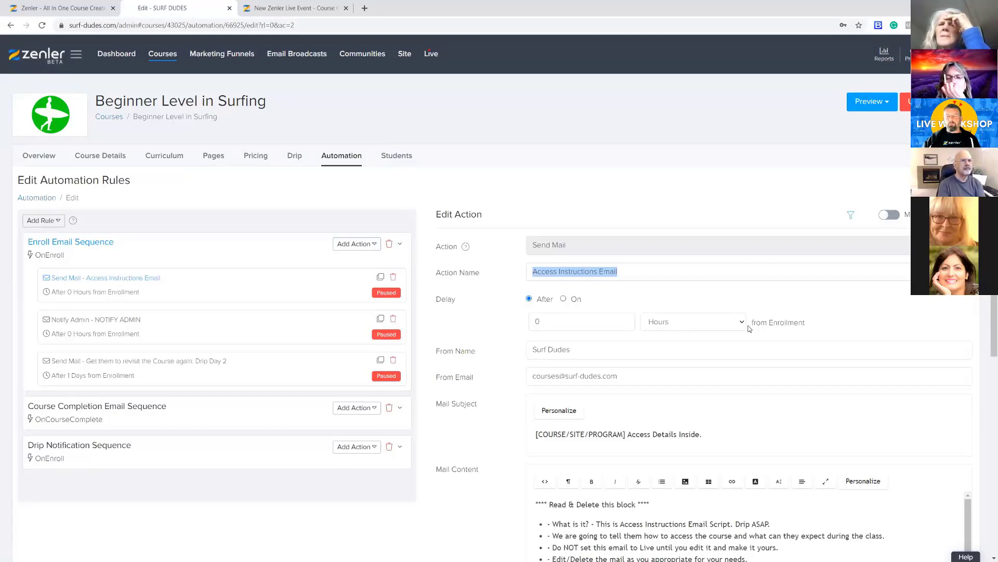
{"action": "left_click_drag", "start_coordinate": [544, 322], "coordinate": [493, 322]}
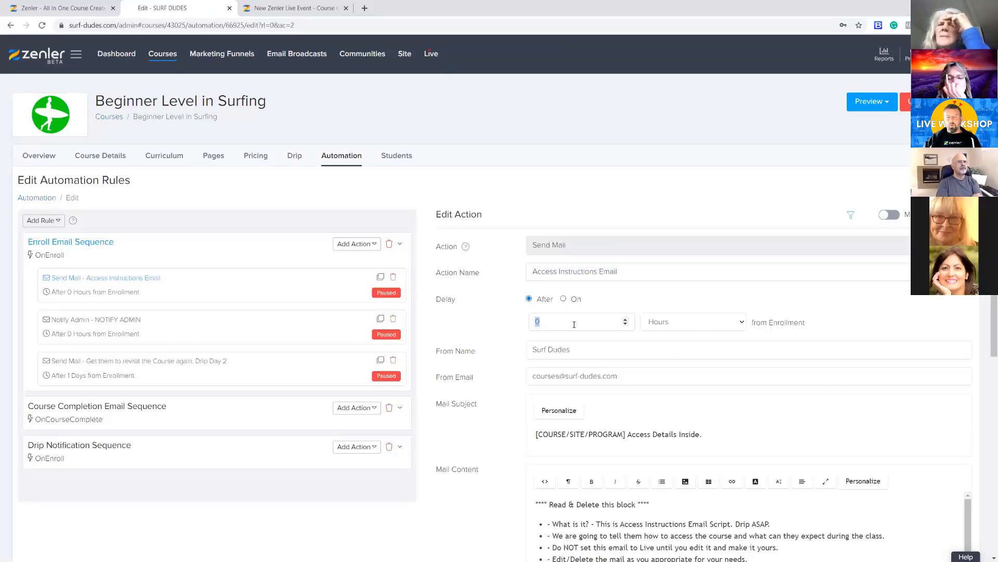
{"action": "left_click", "coordinate": [551, 319]}
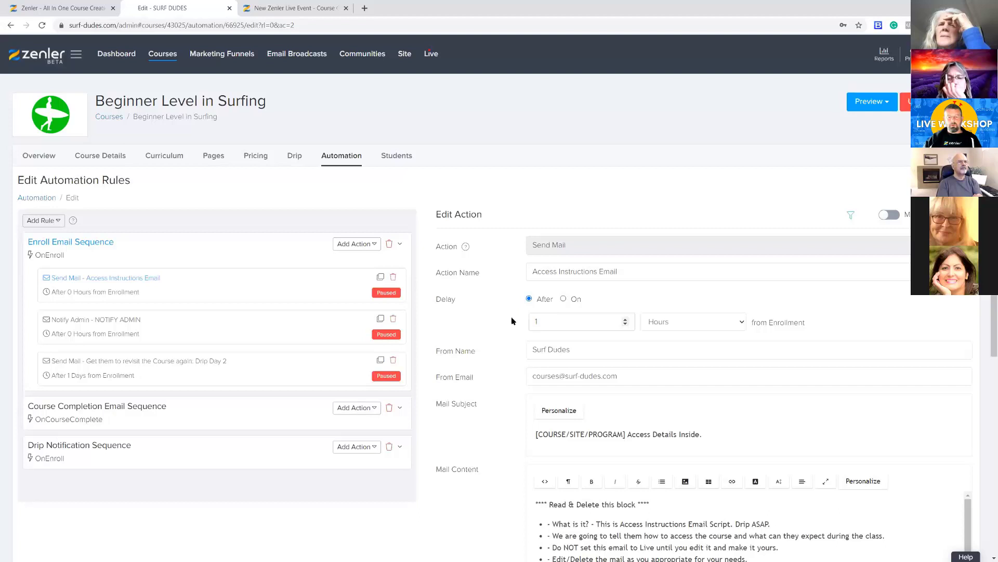
{"action": "type", "text": "0"}
{"action": "left_click", "coordinate": [742, 323]}
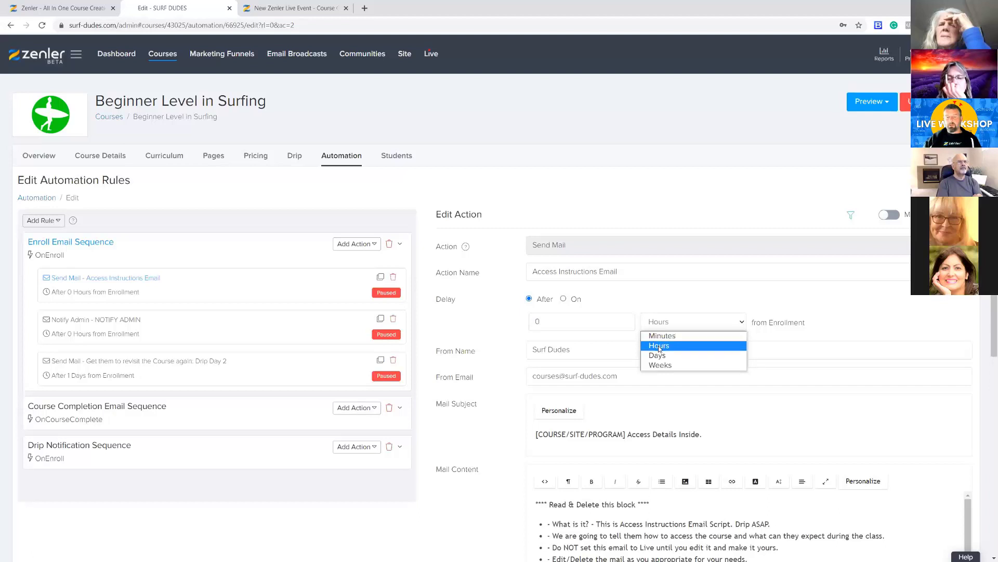
{"action": "left_click", "coordinate": [682, 297]}
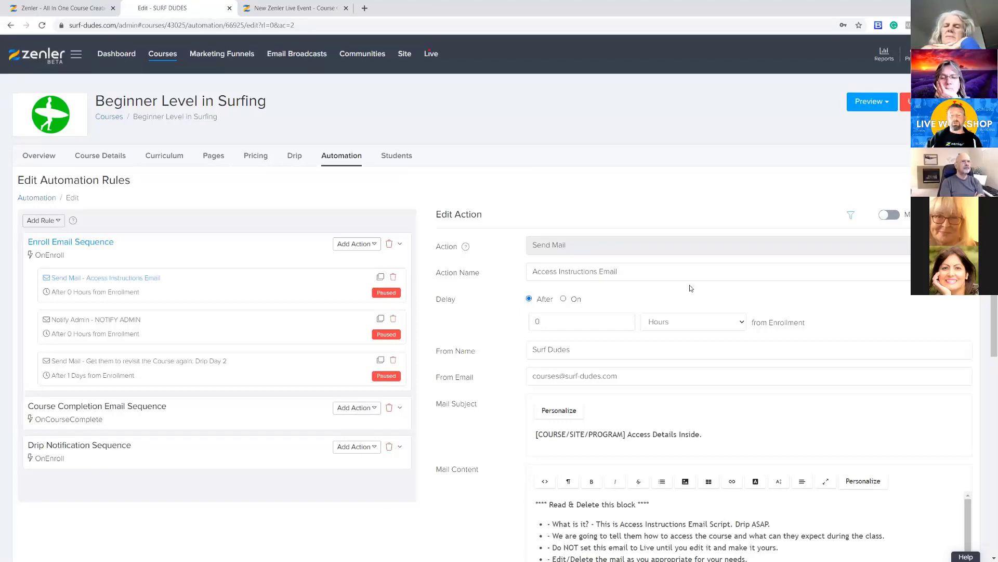
{"action": "left_click", "coordinate": [743, 327]}
{"action": "left_click", "coordinate": [759, 312]}
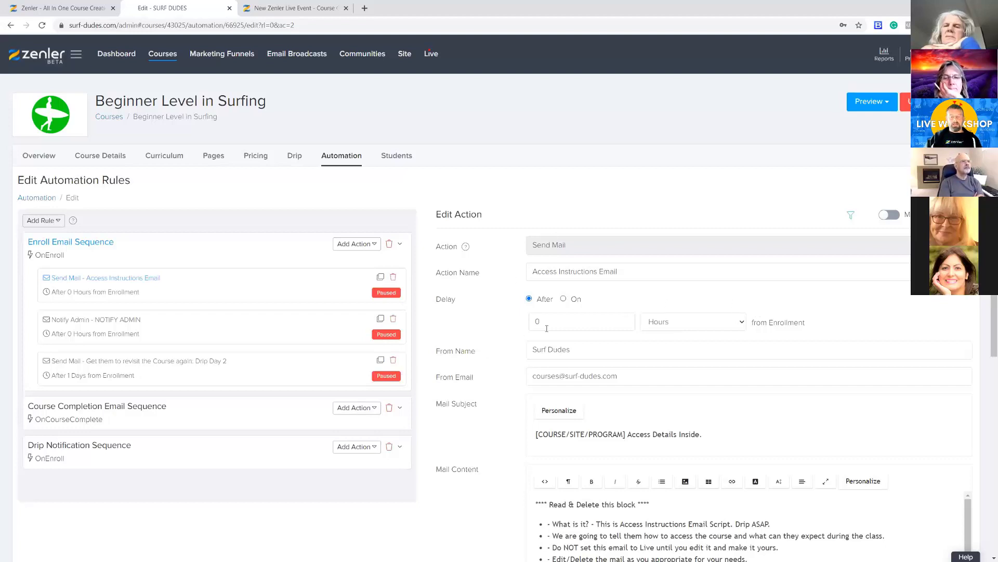
Check the action types available for the Enroll Email Sequence and read through the Access Instructions Email's template content down to the filters
{"action": "left_click", "coordinate": [374, 245]}
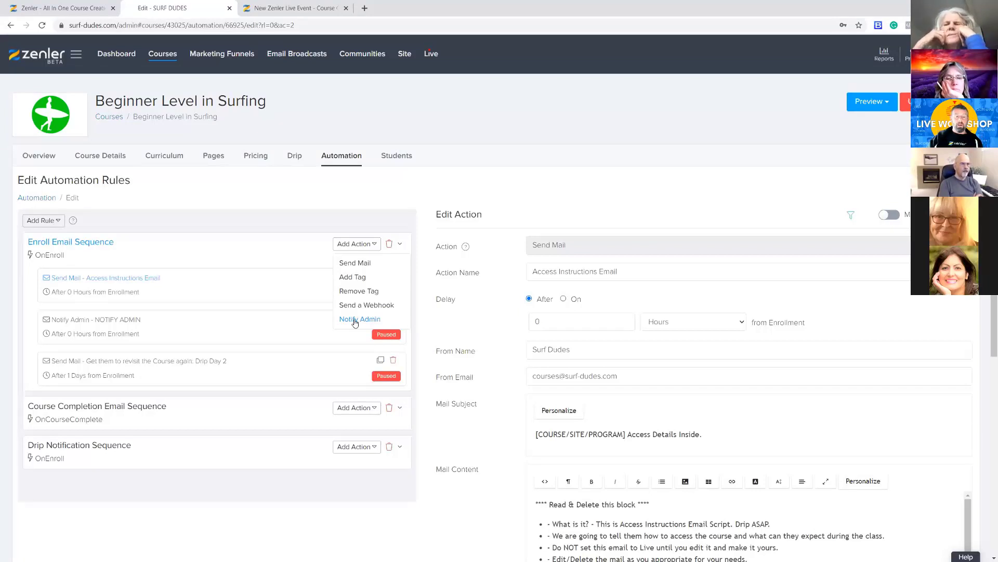
{"action": "left_click", "coordinate": [565, 312]}
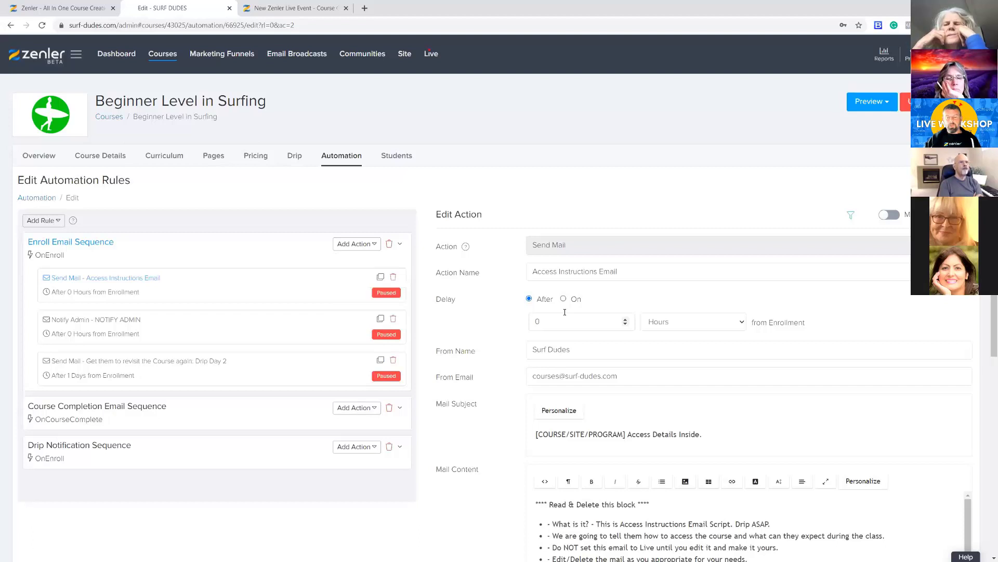
{"action": "scroll", "coordinate": [565, 312], "scroll_direction": "down", "scroll_amount": 2}
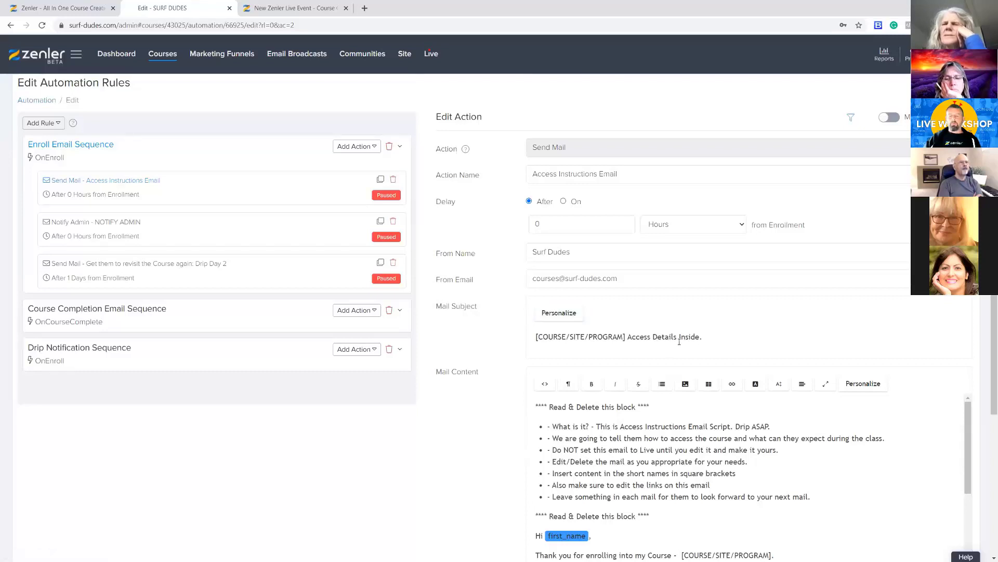
{"action": "left_click", "coordinate": [637, 347]}
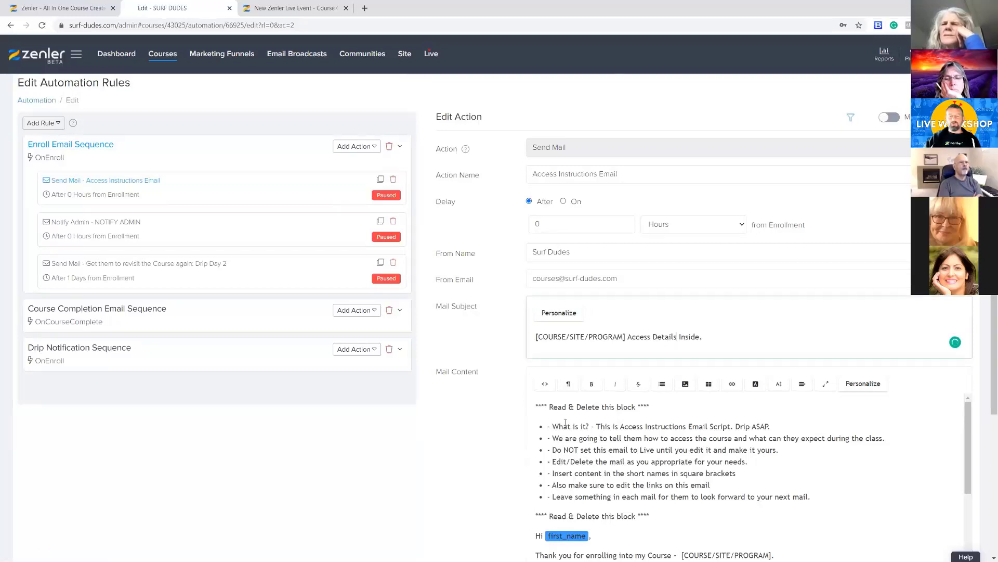
{"action": "left_click_drag", "start_coordinate": [534, 403], "coordinate": [791, 516]}
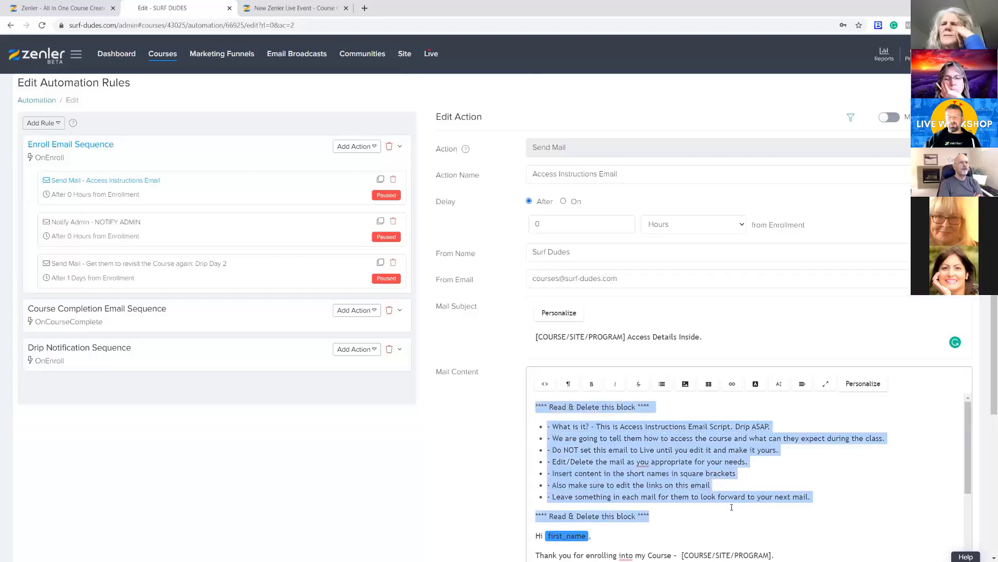
{"action": "scroll", "coordinate": [769, 487], "scroll_direction": "down", "scroll_amount": 4}
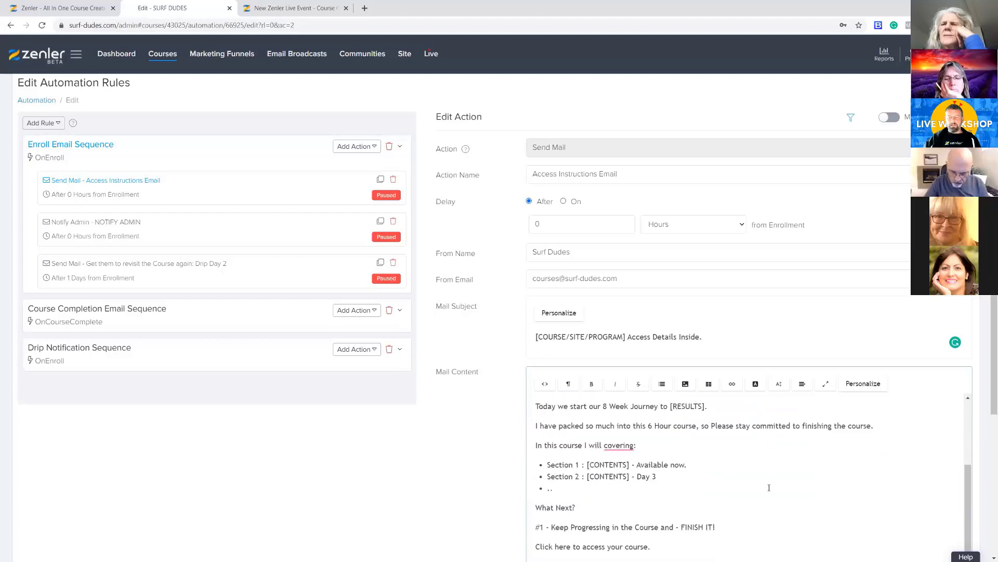
{"action": "scroll", "coordinate": [769, 487], "scroll_direction": "down", "scroll_amount": 6}
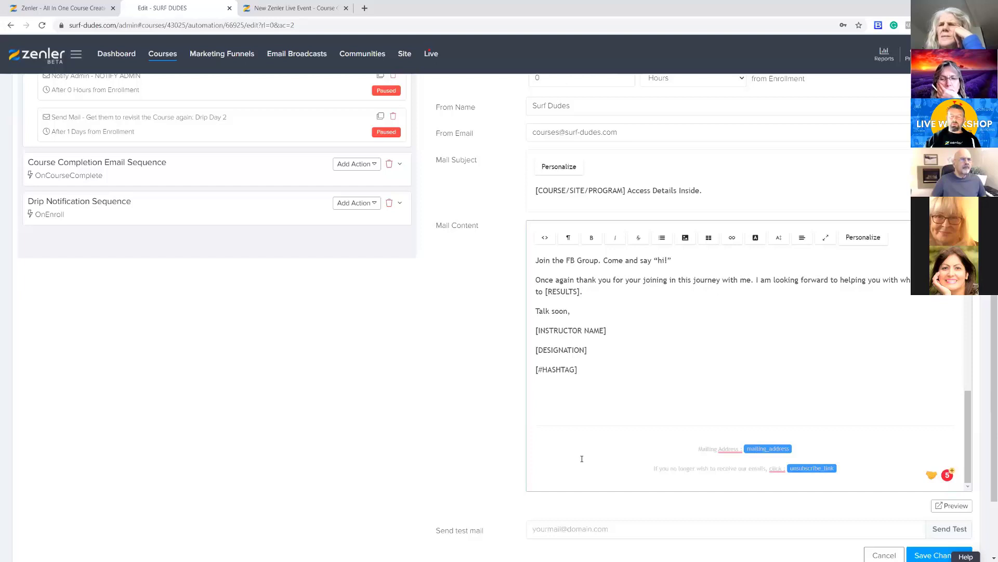
{"action": "scroll", "coordinate": [567, 460], "scroll_direction": "down", "scroll_amount": 2}
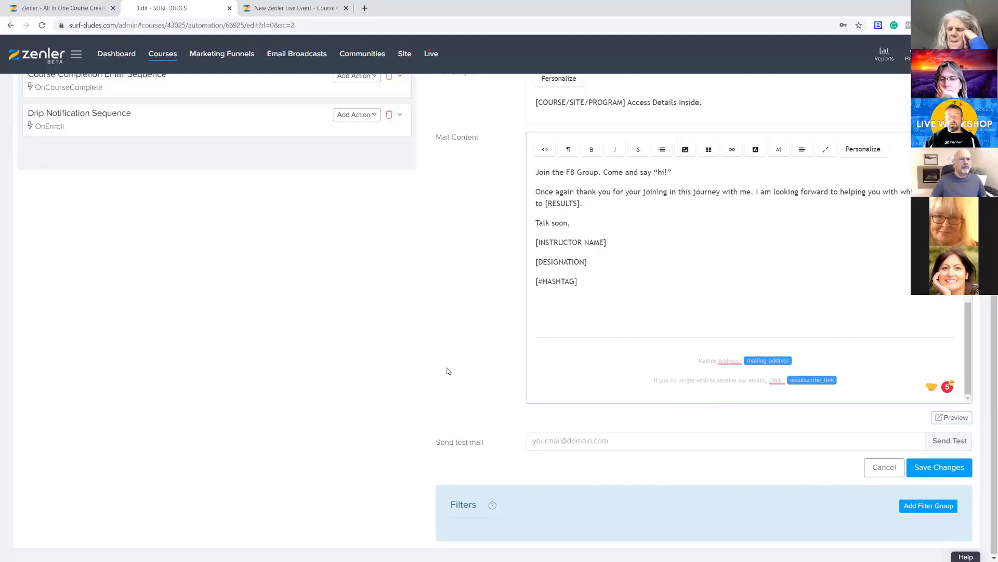
{"action": "scroll", "coordinate": [446, 367], "scroll_direction": "up", "scroll_amount": 5}
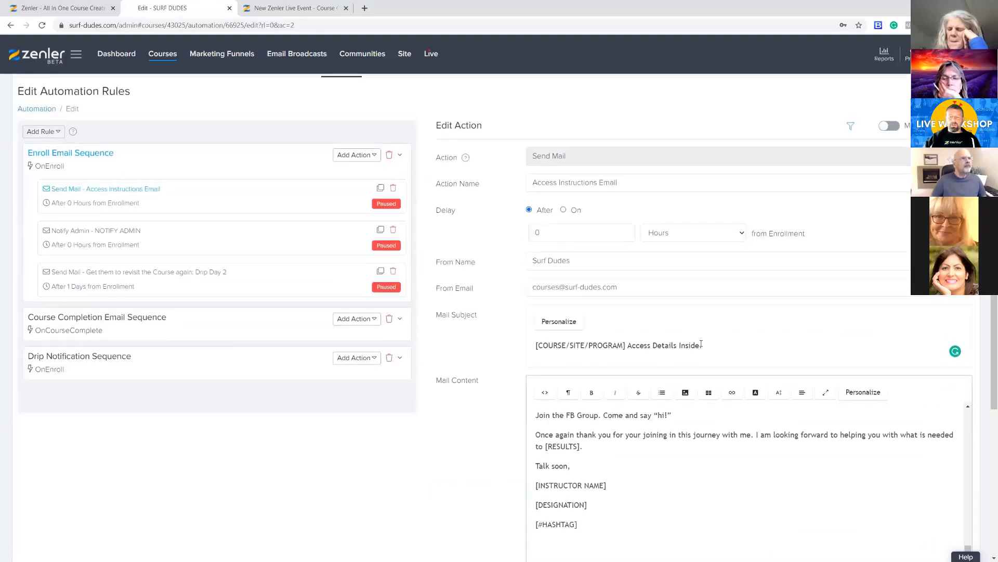
Replace the Access Instructions Email's subject with "You are now enrolled in the" and check the personalization tags available for it
{"action": "left_click_drag", "start_coordinate": [702, 345], "coordinate": [532, 349]}
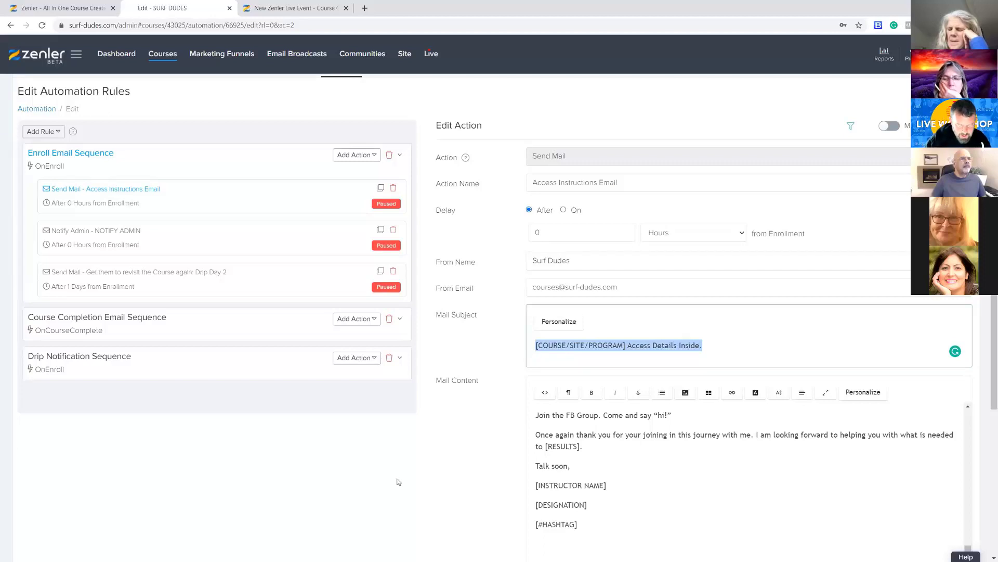
{"action": "type", "text": "Your"}
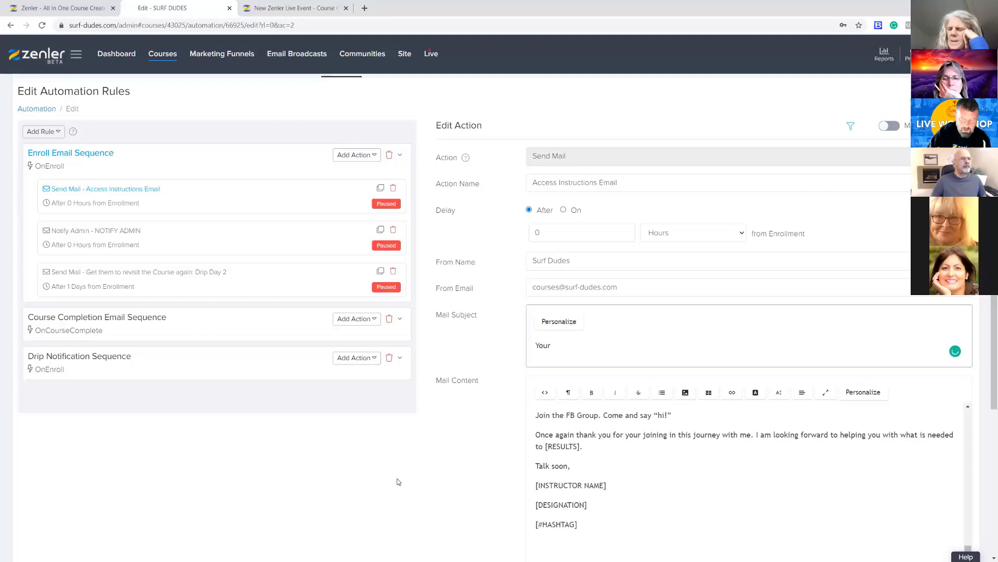
{"action": "key", "text": "BackSpace"}
{"action": "key", "text": "BackSpace"}
{"action": "type", "text": "are"}
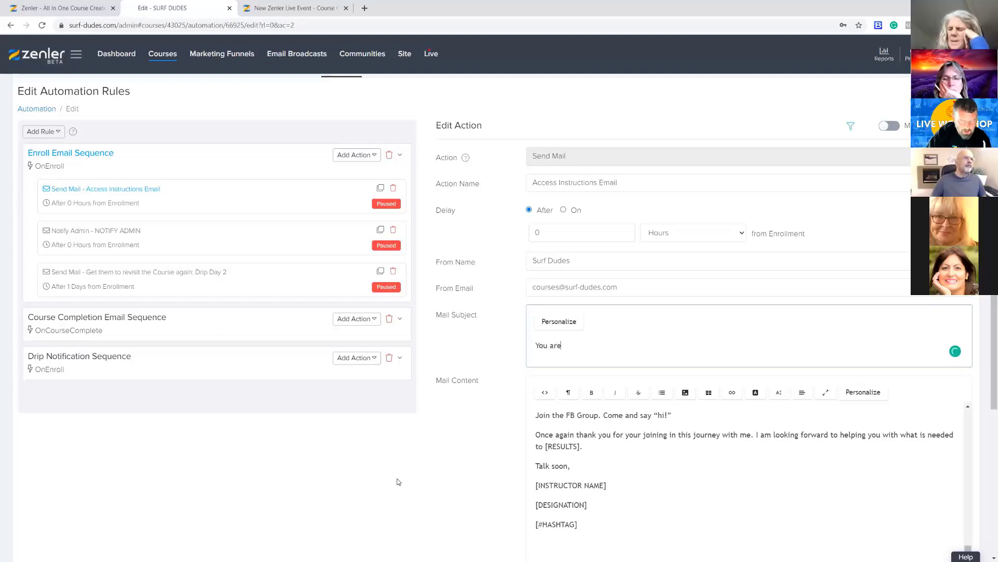
{"action": "type", "text": " now enrolled in the"}
{"action": "left_click", "coordinate": [550, 323]}
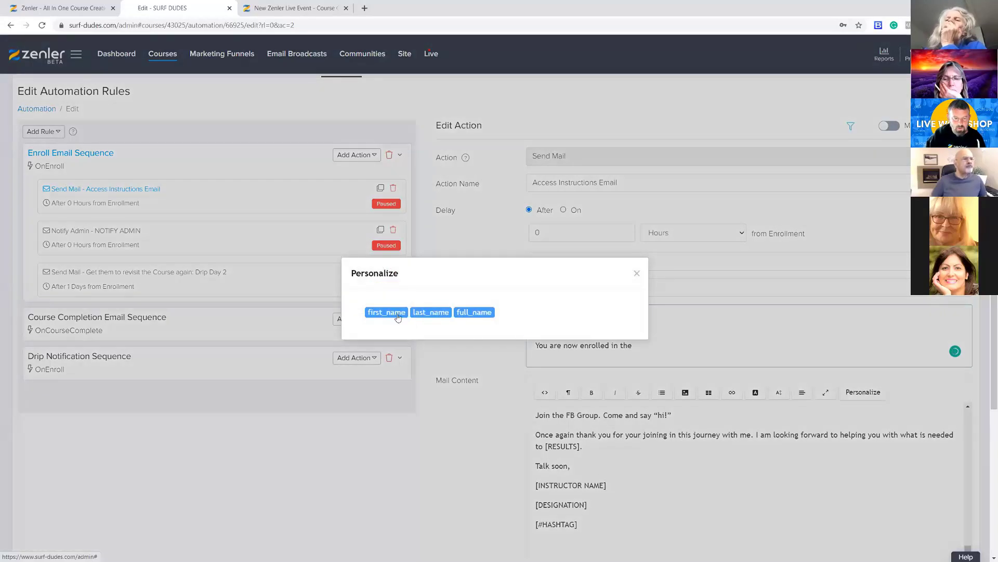
{"action": "left_click", "coordinate": [637, 274]}
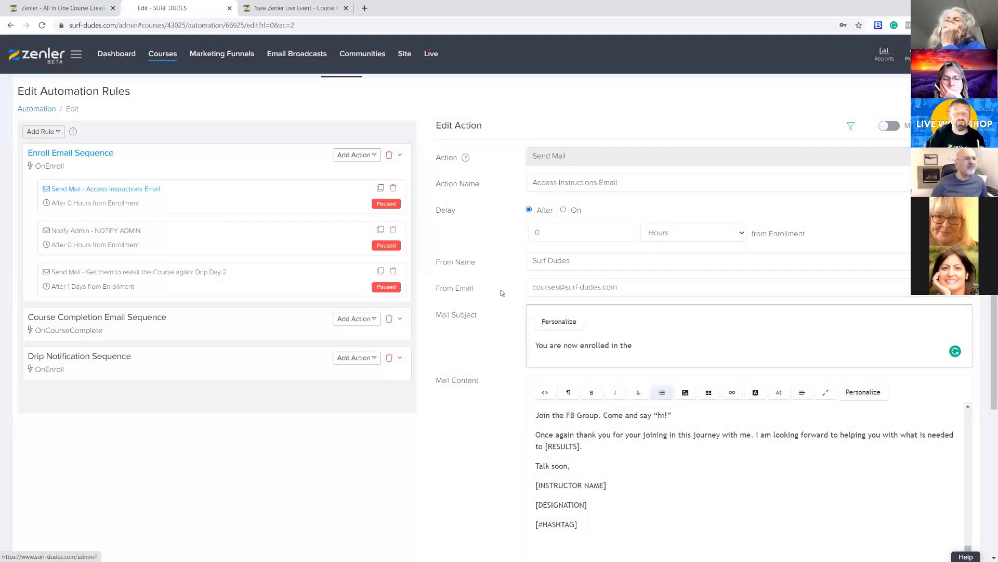
Complete the mail subject by adding "Beginners Guide to Surfing" at its end
{"action": "scroll", "coordinate": [501, 289], "scroll_direction": "up", "scroll_amount": 2}
{"action": "left_click_drag", "start_coordinate": [269, 102], "coordinate": [97, 101]}
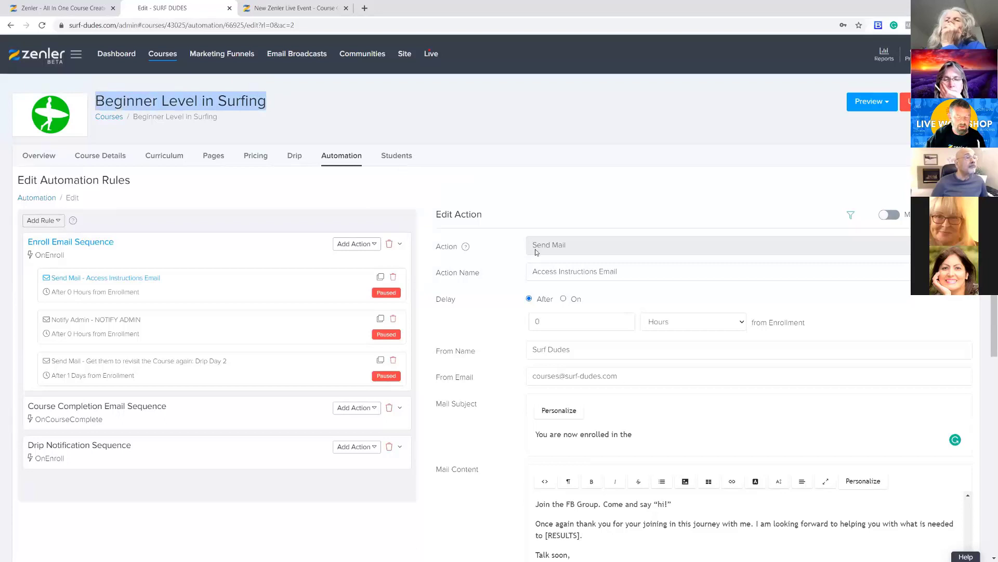
{"action": "left_click", "coordinate": [640, 431]}
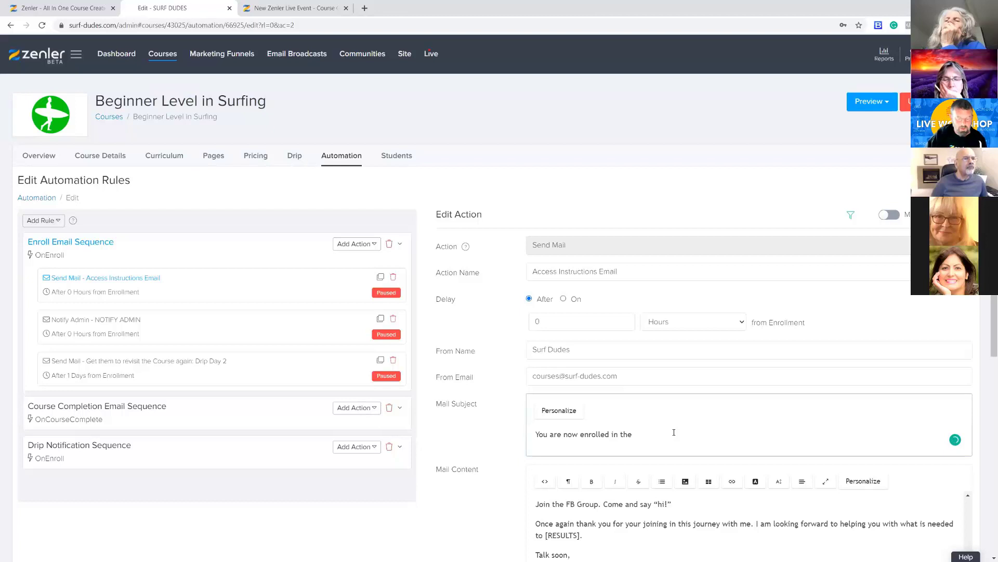
{"action": "type", "text": "Beginners Guide to Surfing"}
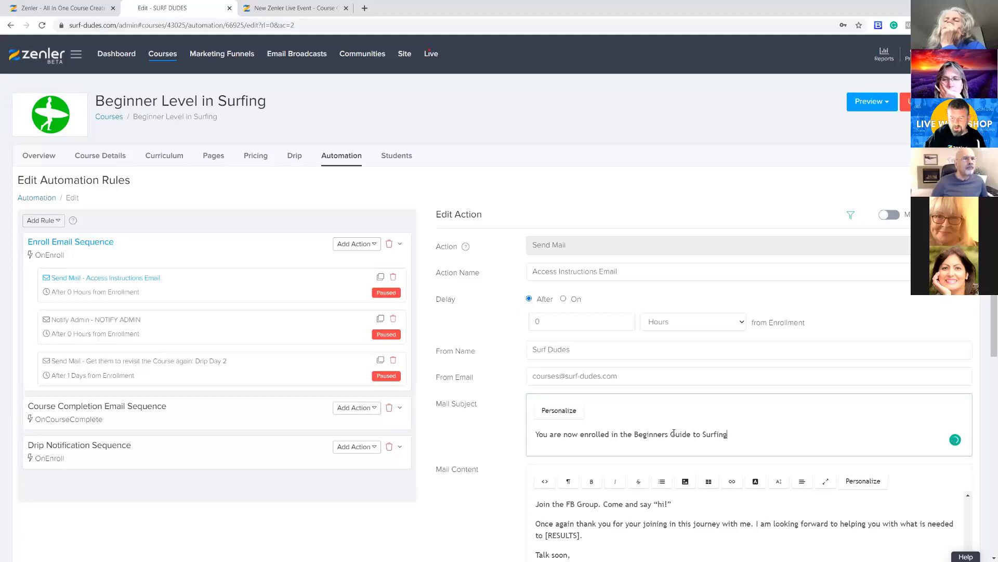
{"action": "scroll", "coordinate": [509, 458], "scroll_direction": "down", "scroll_amount": 2}
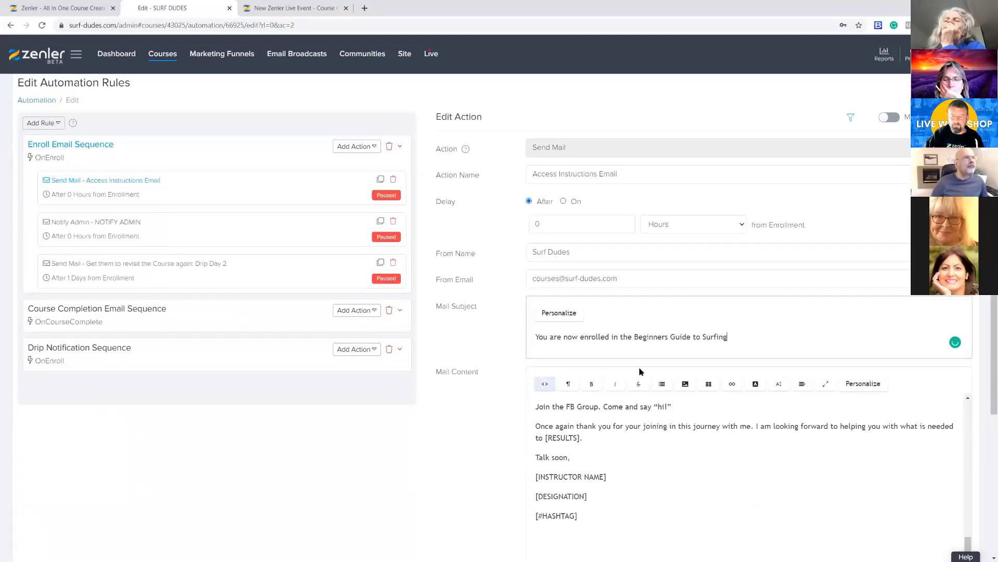
Delete the instruction block enclosed by the "Read & Delete this block" lines from the Access Instructions Email's mail content
{"action": "scroll", "coordinate": [425, 438], "scroll_direction": "down", "scroll_amount": 1}
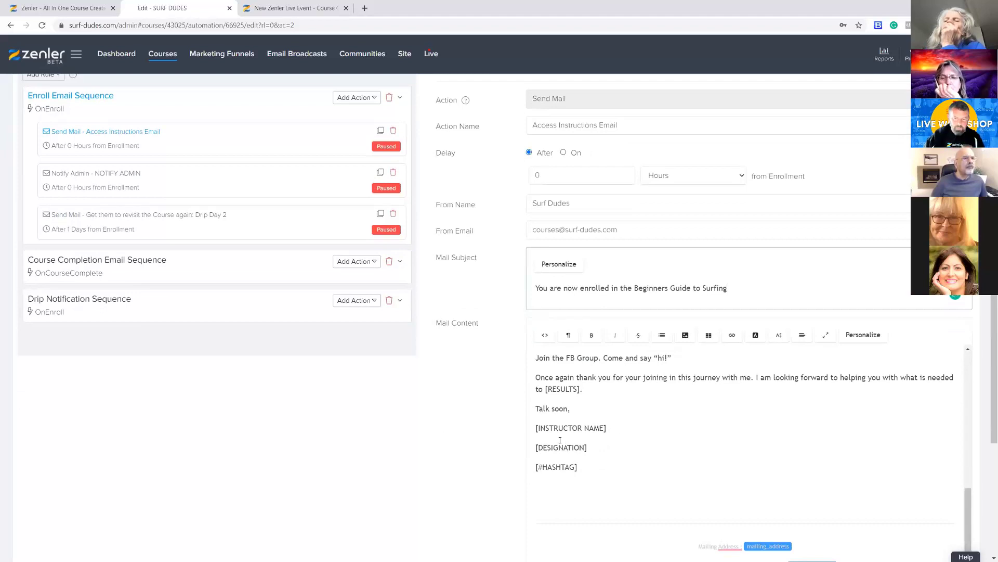
{"action": "scroll", "coordinate": [660, 436], "scroll_direction": "up", "scroll_amount": 10}
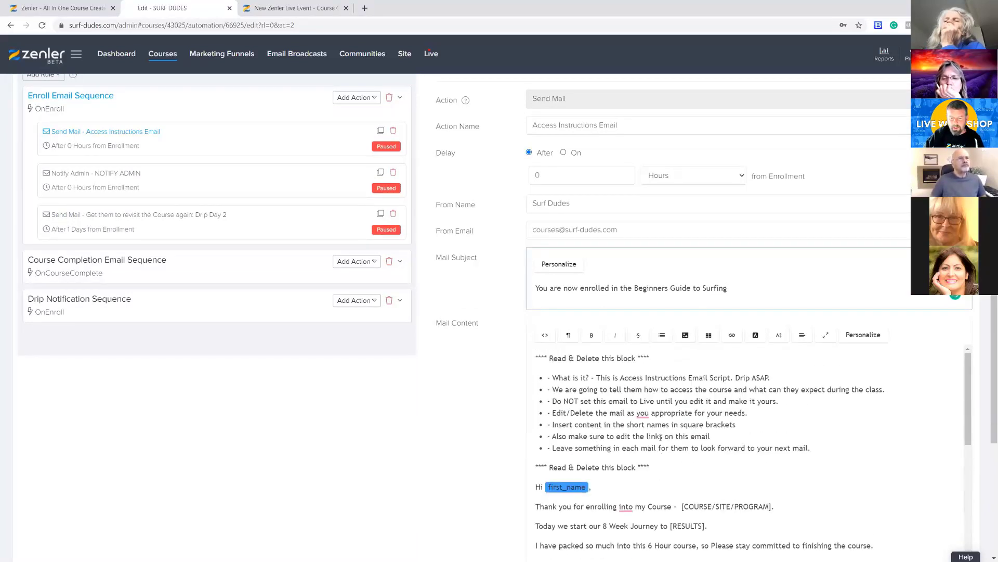
{"action": "left_click_drag", "start_coordinate": [649, 466], "coordinate": [526, 359]}
{"action": "left_click", "coordinate": [702, 496]}
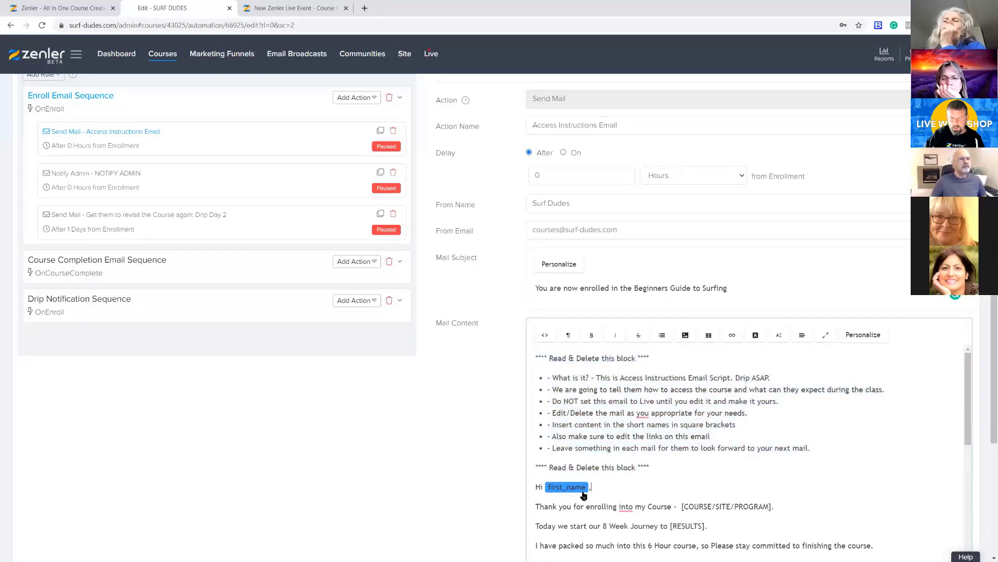
{"action": "left_click_drag", "start_coordinate": [533, 486], "coordinate": [502, 351]}
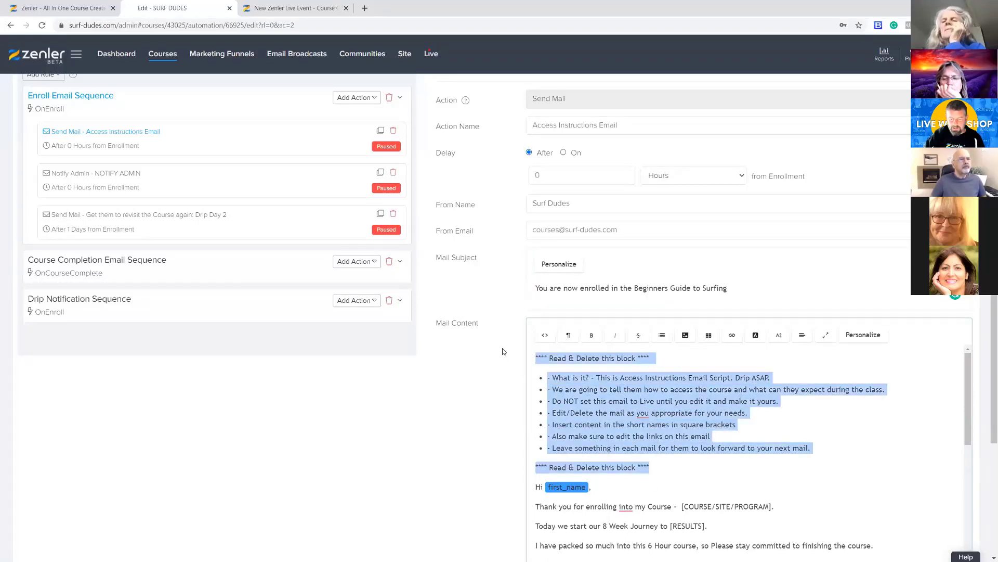
{"action": "key", "text": "BackSpace"}
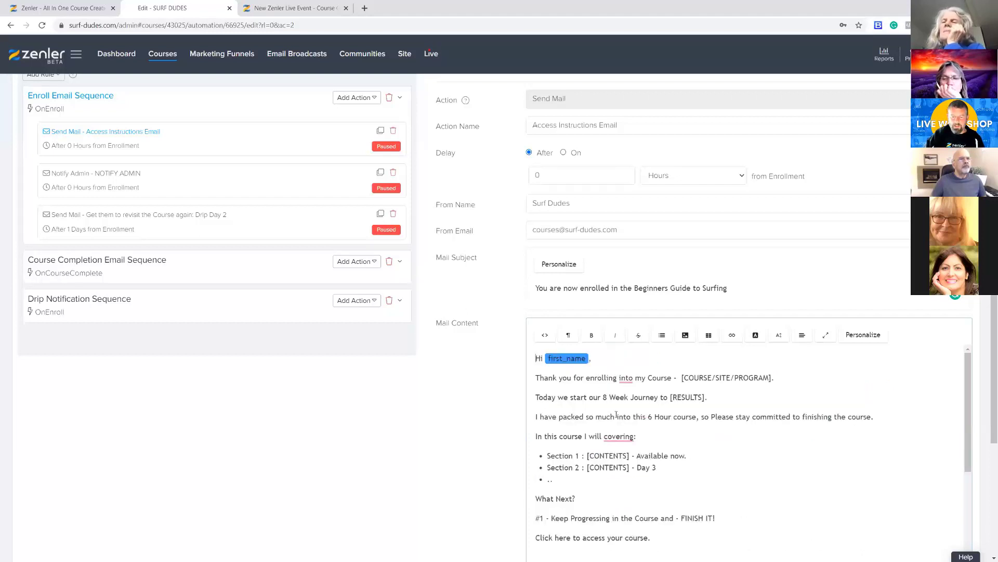
Remove all remaining template text below the greeting line in the mail content, keeping the first_name greeting
{"action": "left_click_drag", "start_coordinate": [539, 378], "coordinate": [733, 401]}
{"action": "left_click", "coordinate": [744, 400]}
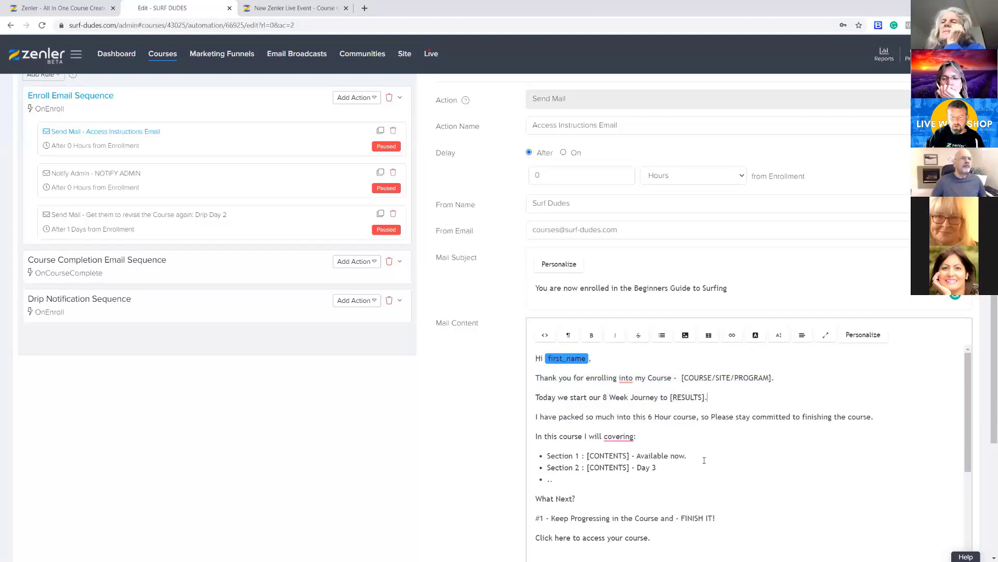
{"action": "scroll", "coordinate": [774, 461], "scroll_direction": "down", "scroll_amount": 1}
{"action": "scroll", "coordinate": [773, 461], "scroll_direction": "down", "scroll_amount": 3}
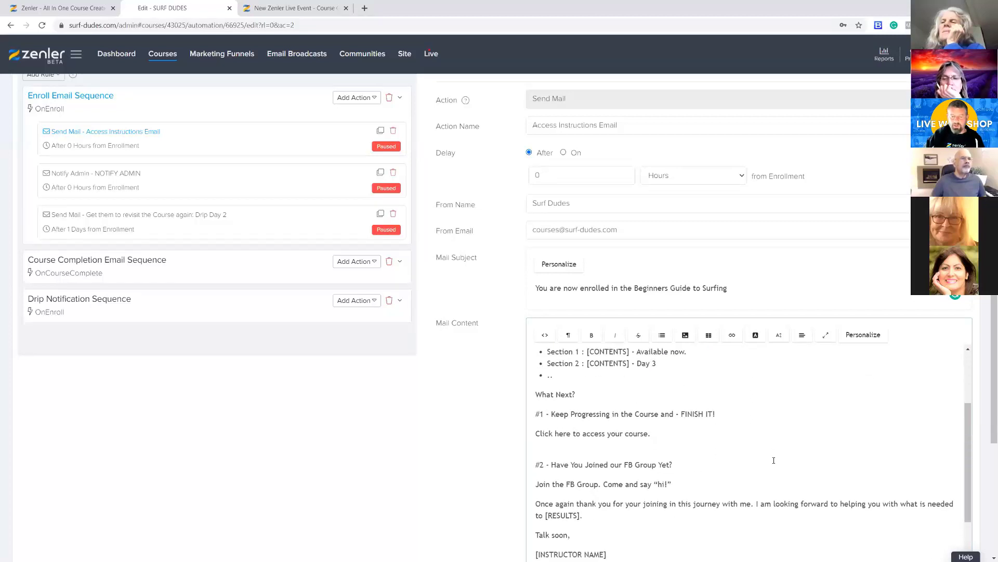
{"action": "left_click_drag", "start_coordinate": [579, 503], "coordinate": [526, 378]}
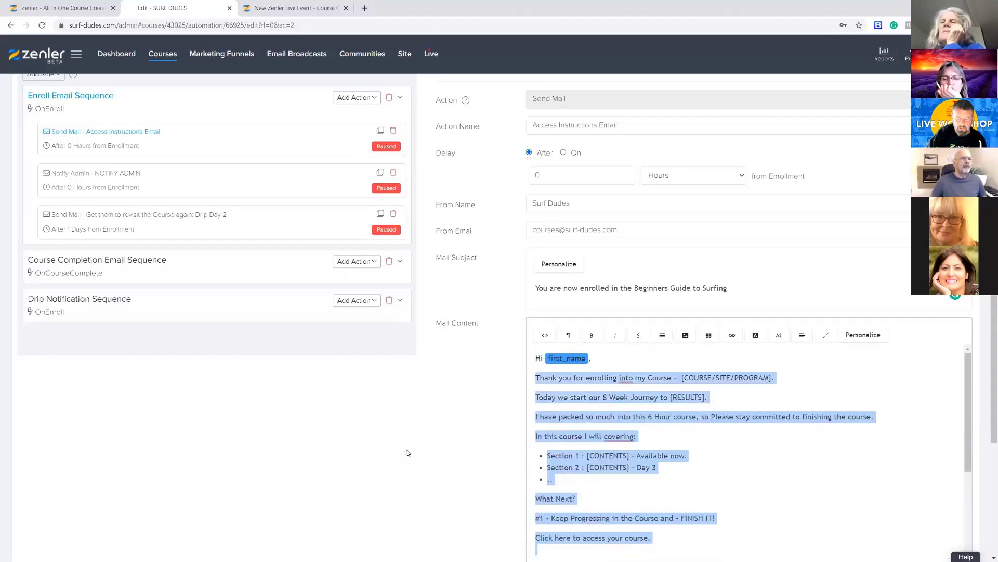
{"action": "key", "text": "BackSpace"}
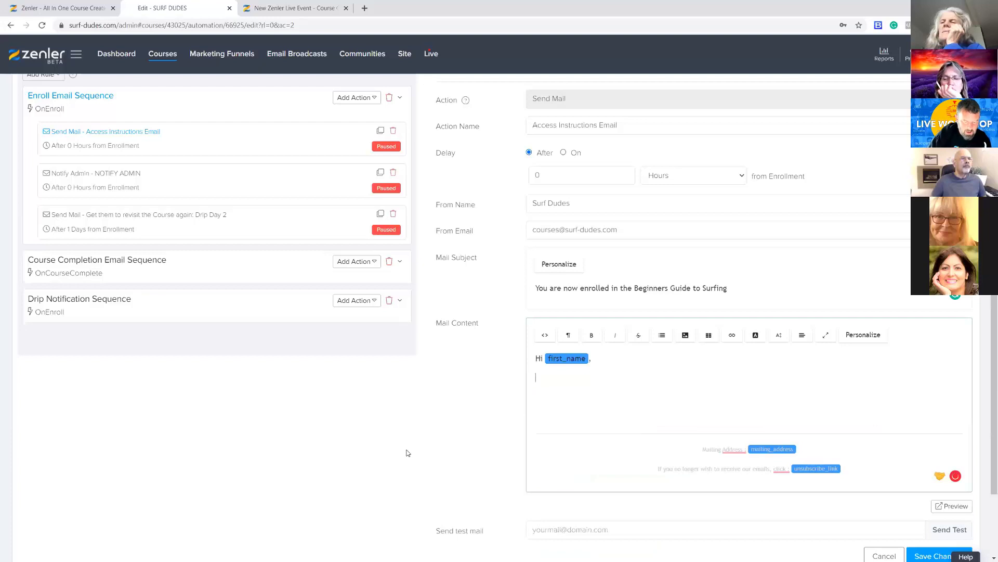
Write "You can now access your course by logging in here" below the greeting, ending with the course_access_url personalization tag
{"action": "type", "text": "You can now acce"}
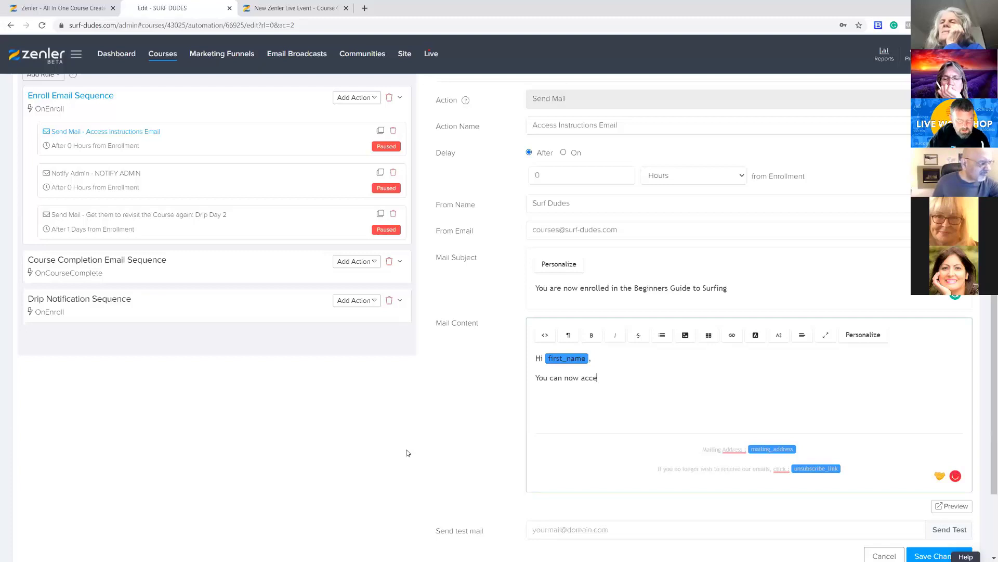
{"action": "type", "text": "course by logging in here"}
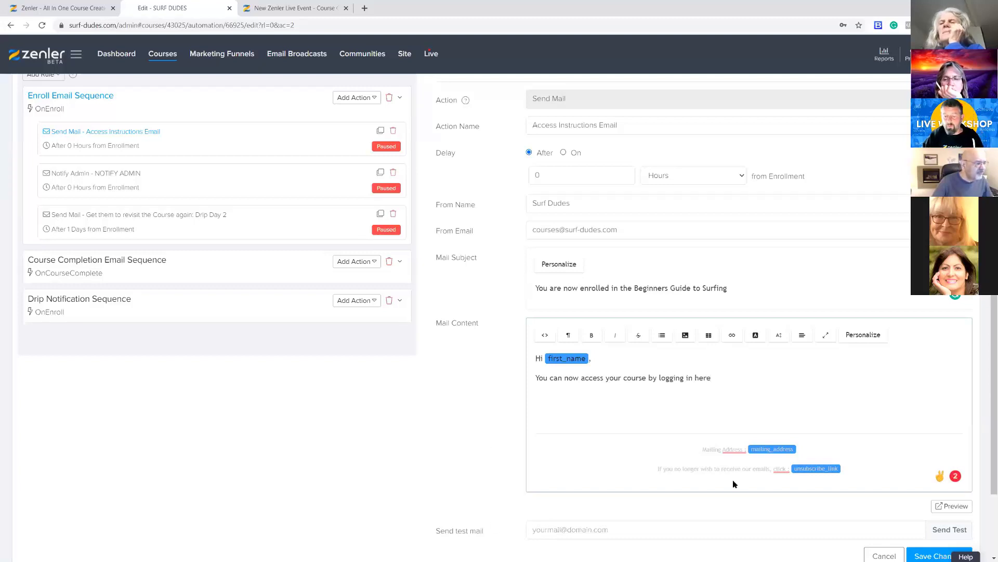
{"action": "left_click", "coordinate": [857, 335]}
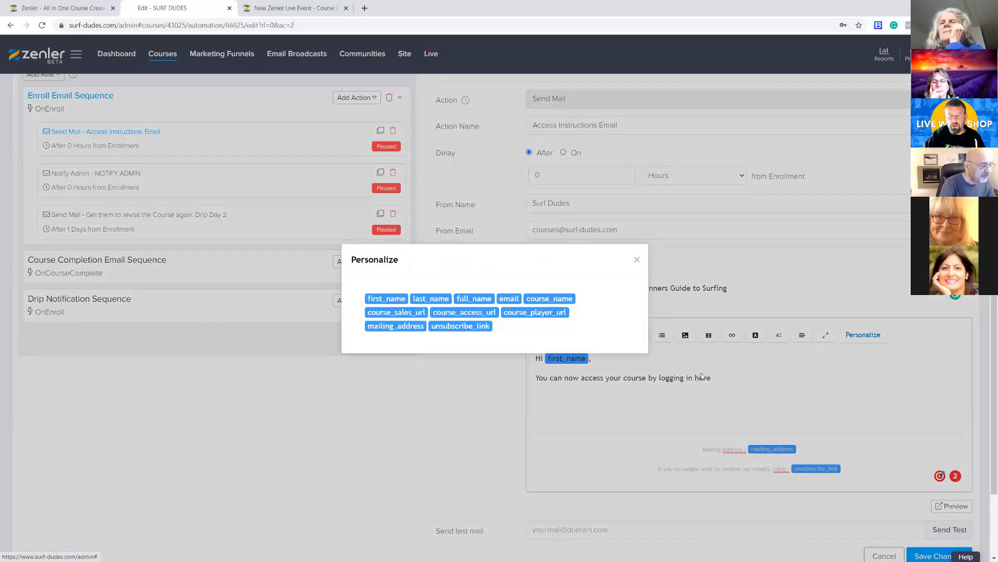
{"action": "left_click", "coordinate": [461, 313]}
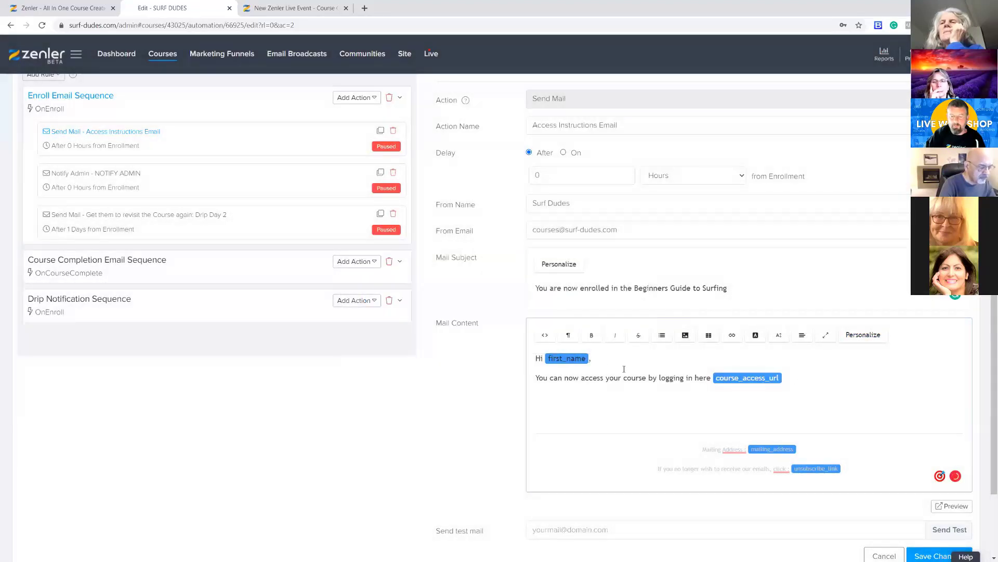
Add a line reading "Welcome to" with the course_name personalization tag between the greeting and the access sentence
{"action": "key", "text": "Return"}
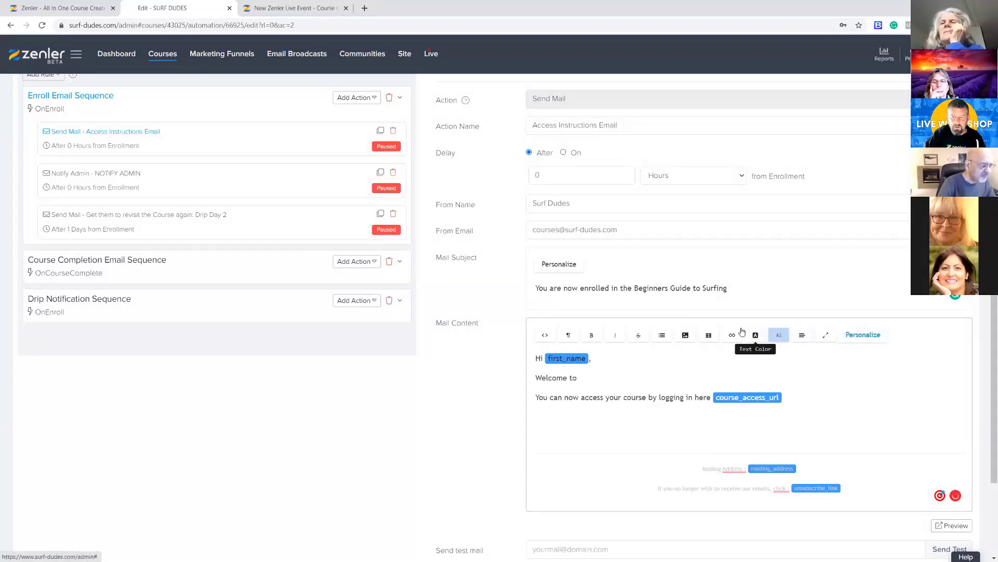
{"action": "left_click", "coordinate": [863, 334]}
{"action": "left_click", "coordinate": [543, 305]}
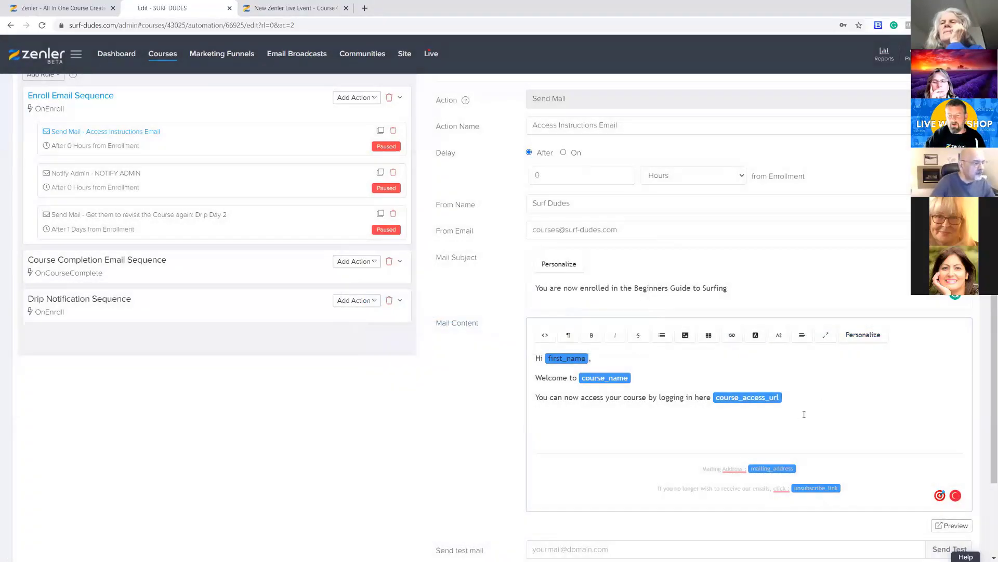
End the mail body with "See you soon" and the sender's first name on the line directly beneath it
{"action": "key", "text": "Return"}
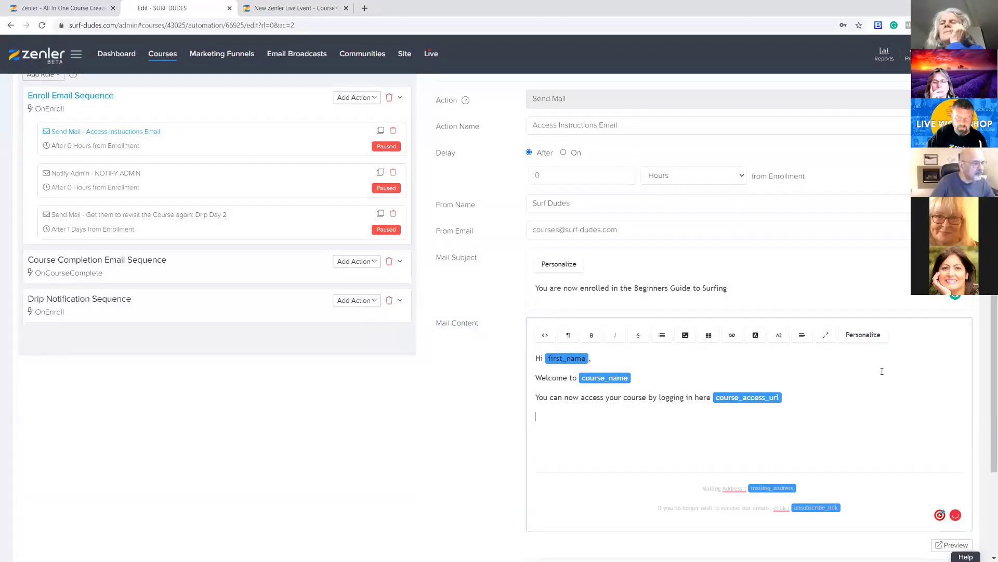
{"action": "type", "text": "See you s"}
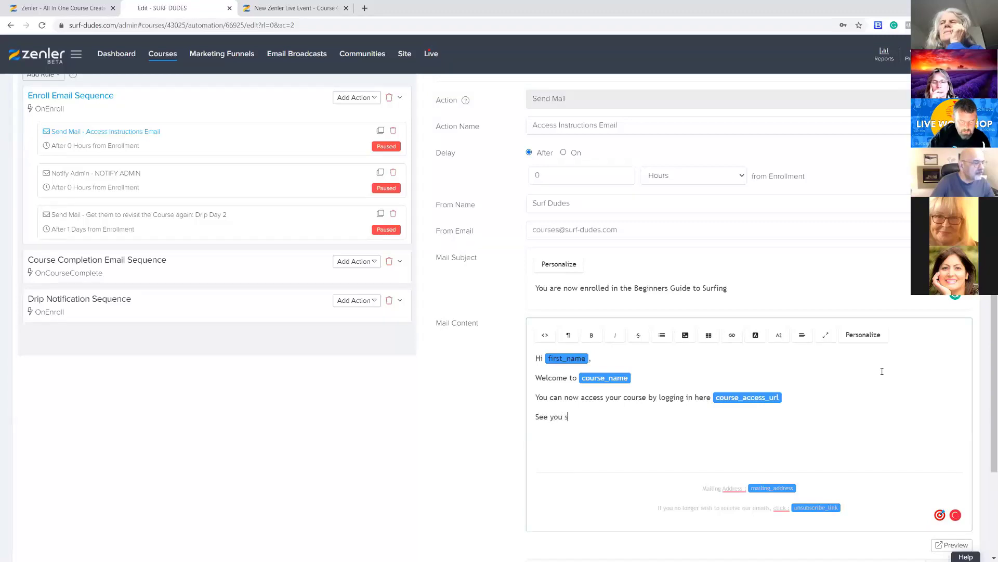
{"action": "type", "text": "oon"}
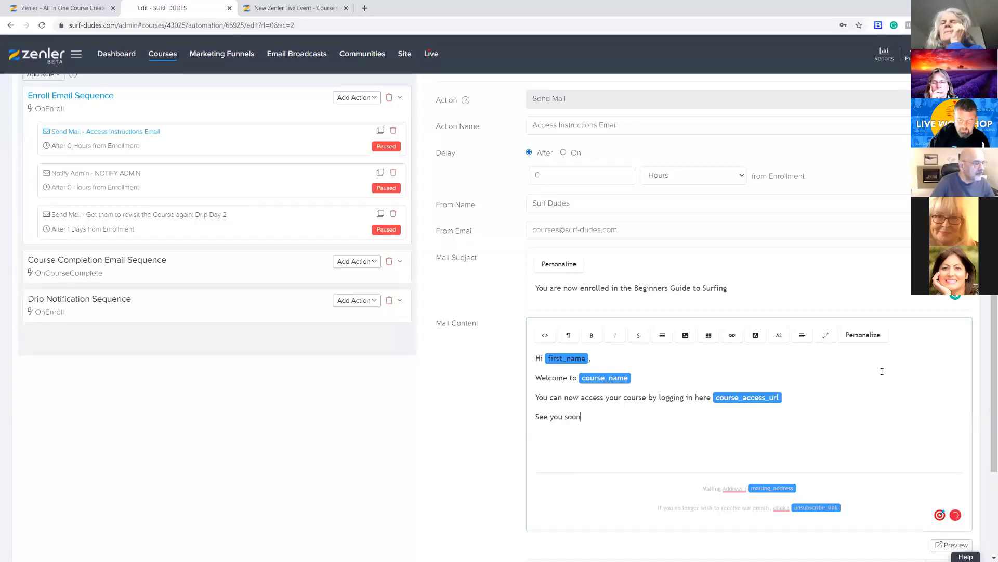
{"action": "key", "text": "shift+Return"}
{"action": "type", "text": "David"}
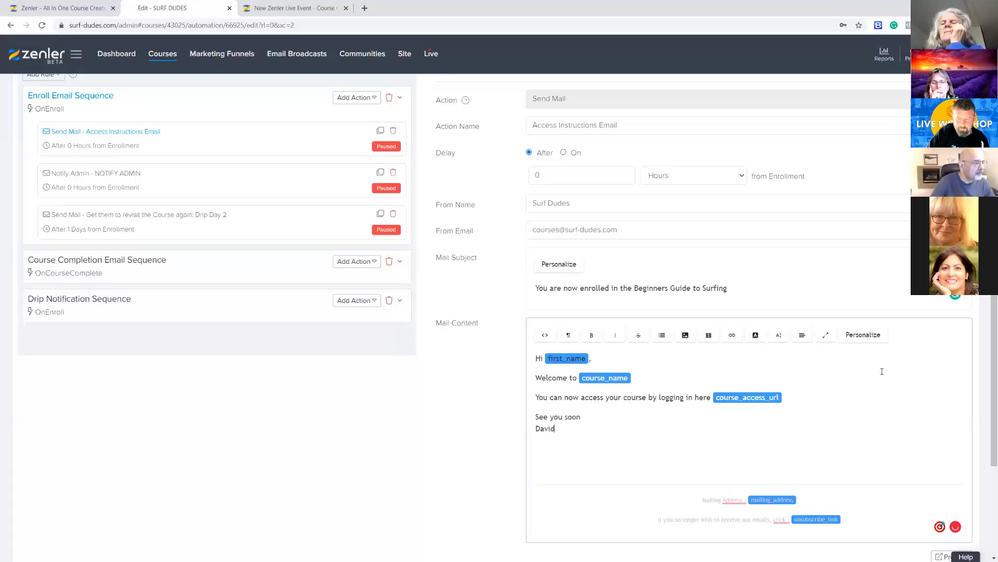
Check the available personalization tags, and remove the mailing_address and unsubscribe_link tags from the email's footer
{"action": "left_click", "coordinate": [873, 335]}
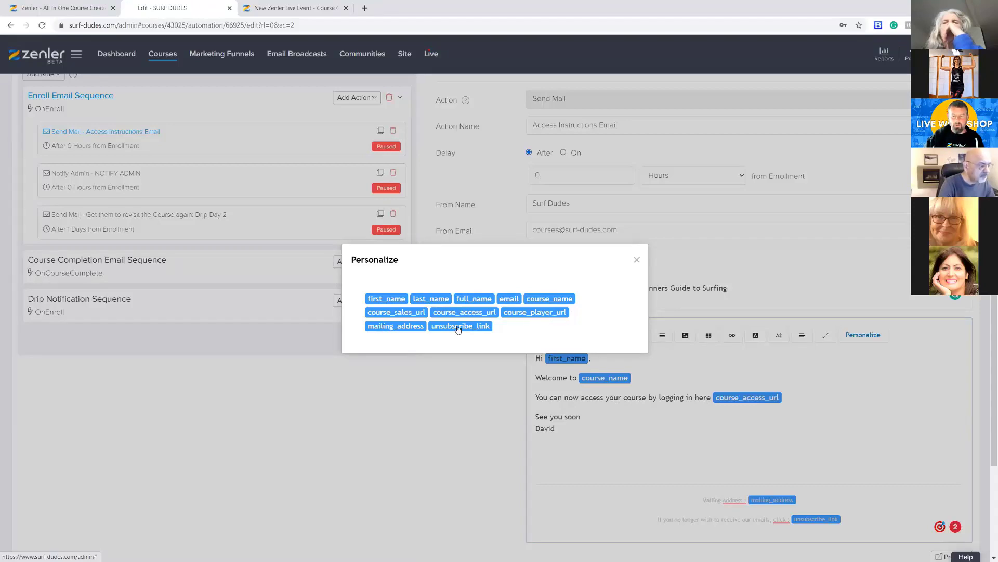
{"action": "left_click", "coordinate": [830, 404]}
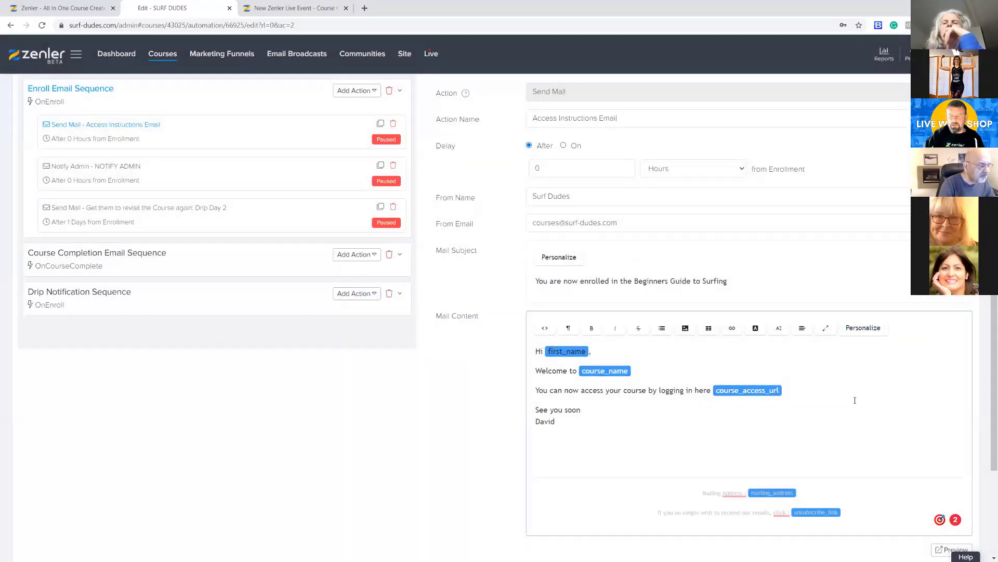
{"action": "scroll", "coordinate": [853, 400], "scroll_direction": "down", "scroll_amount": 2}
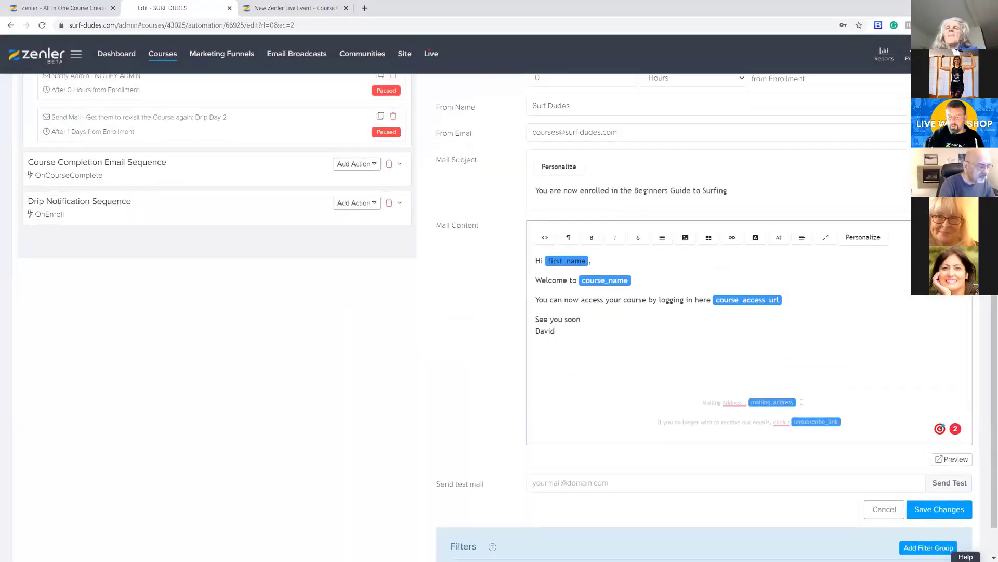
{"action": "key", "text": "BackSpace"}
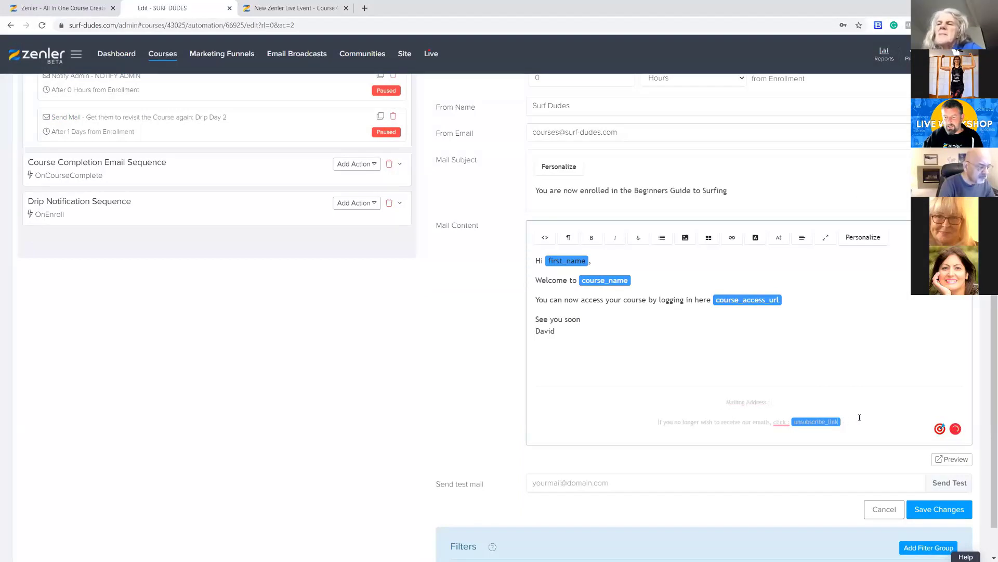
{"action": "key", "text": "BackSpace"}
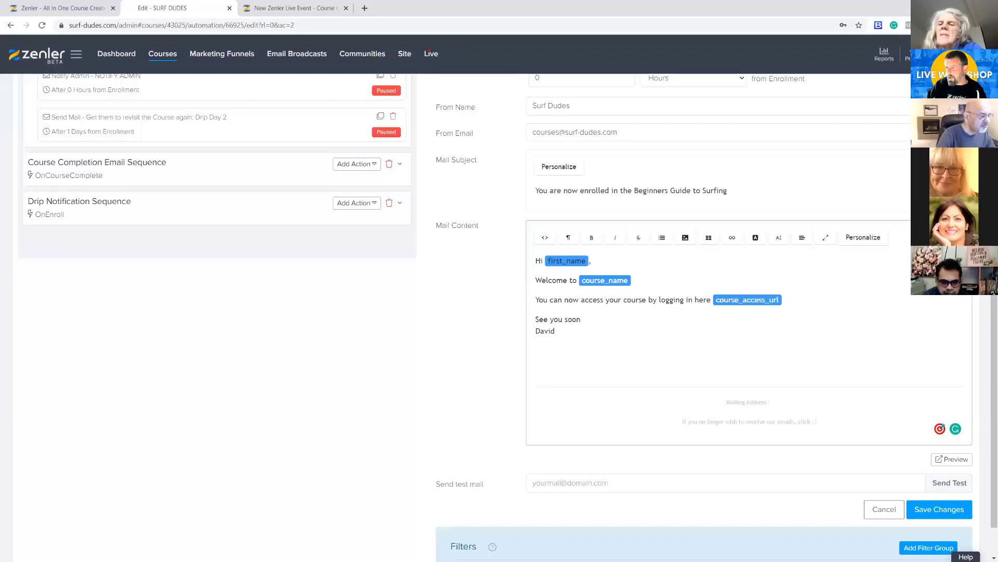
Switch to the Gmail inbox and delete all messages in the Primary category
{"action": "key", "text": "alt+Tab"}
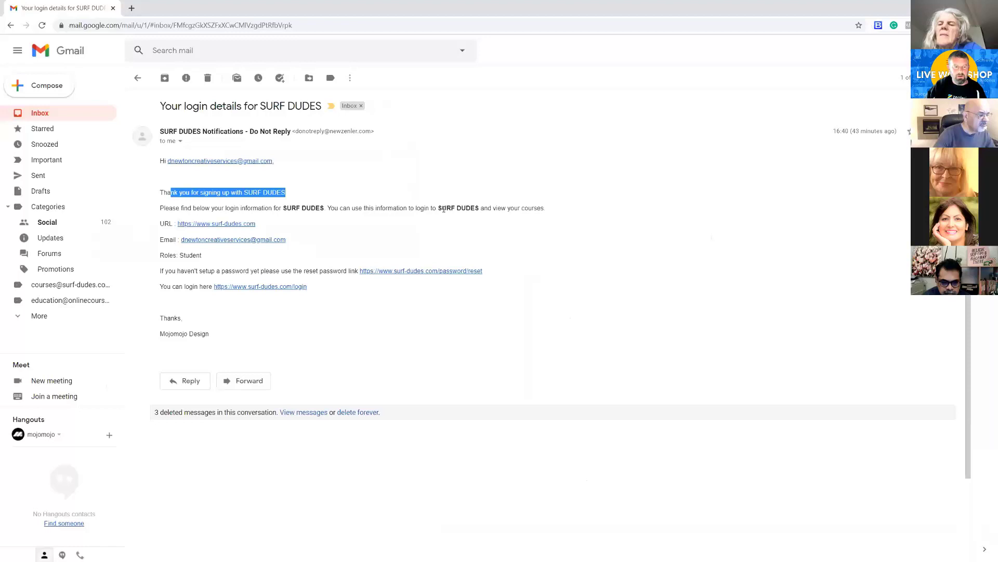
{"action": "left_click", "coordinate": [74, 113]}
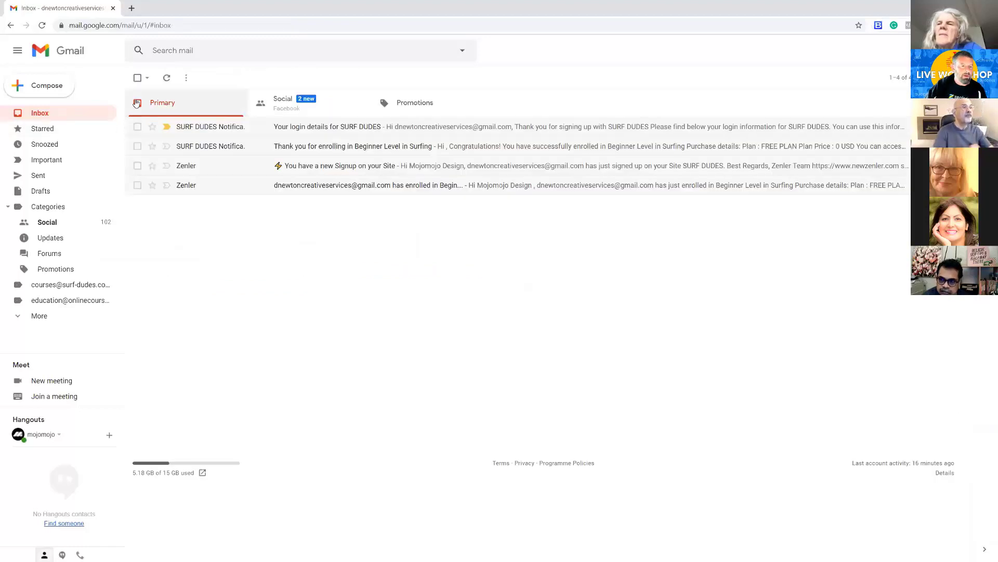
{"action": "left_click", "coordinate": [138, 77]}
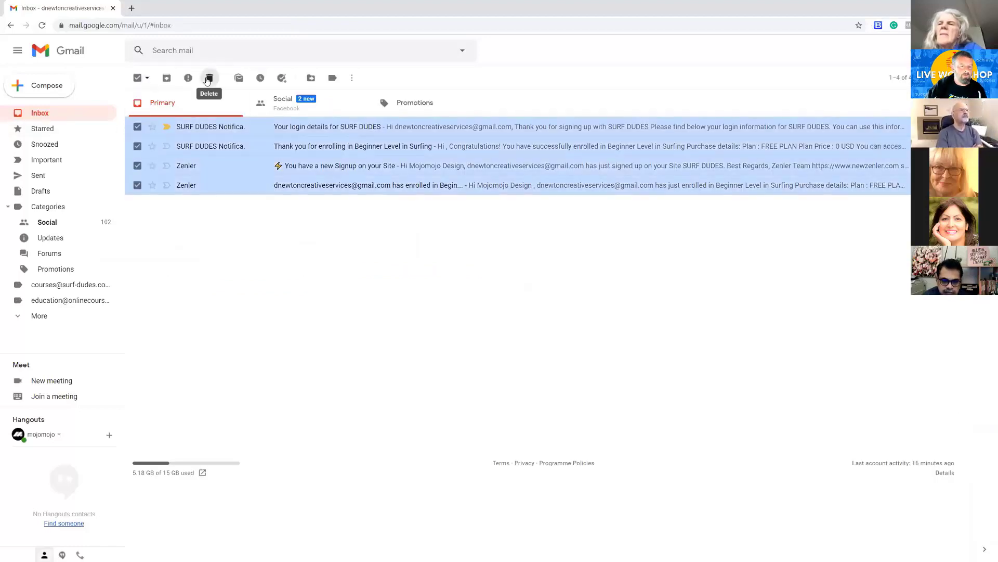
{"action": "left_click", "coordinate": [208, 78]}
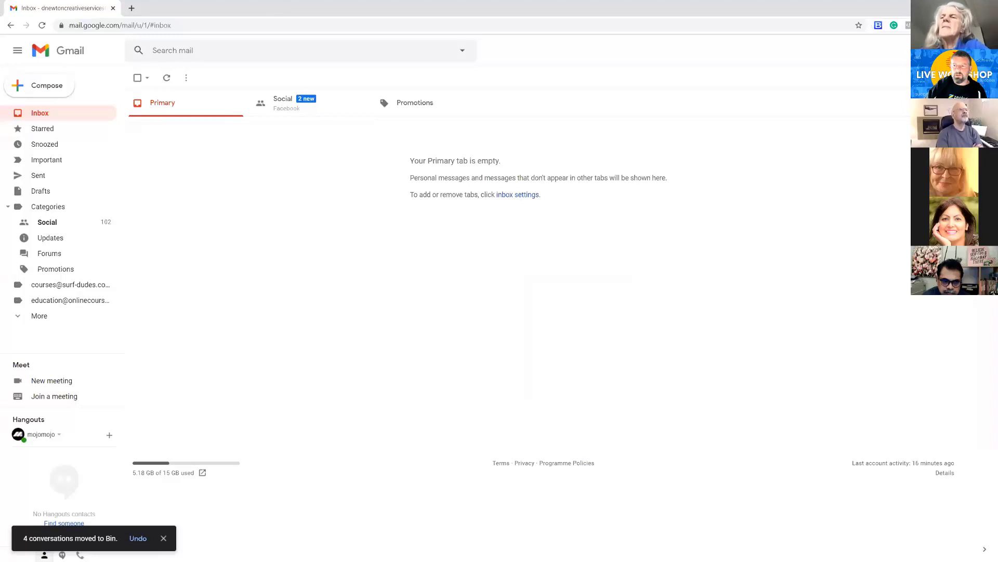
{"action": "key", "text": "alt+Tab"}
{"action": "left_click", "coordinate": [570, 482]}
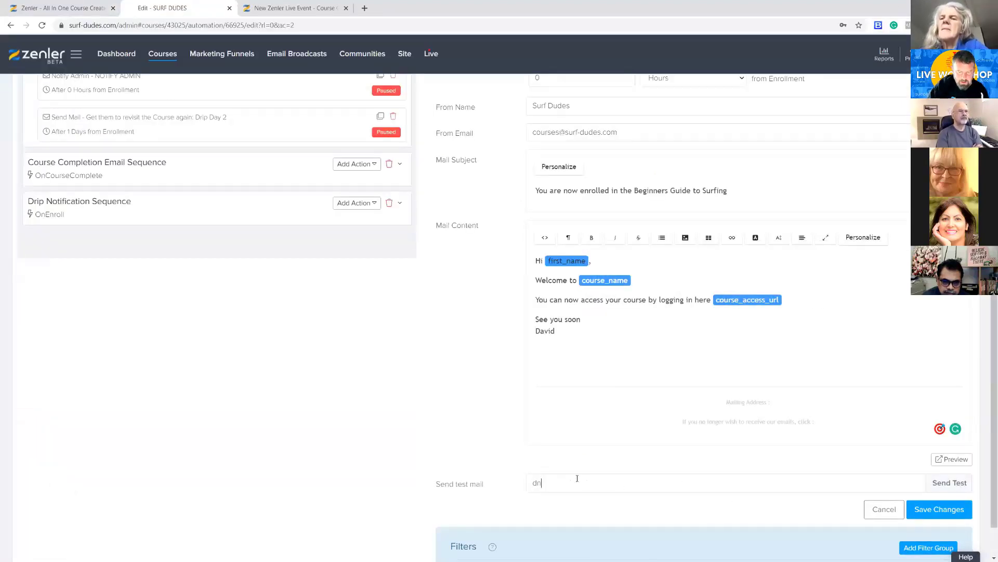
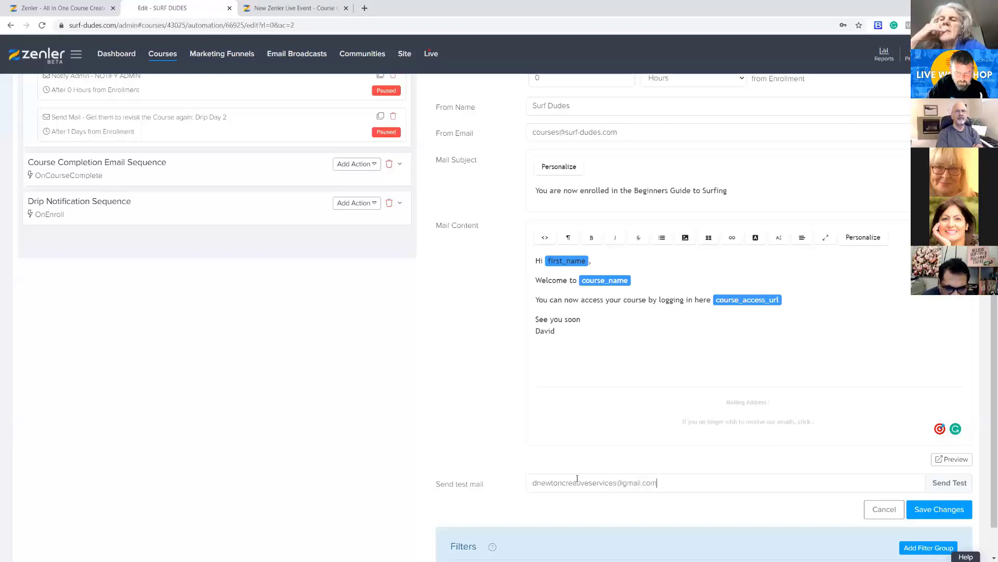
{"action": "left_click_drag", "start_coordinate": [658, 483], "coordinate": [516, 489]}
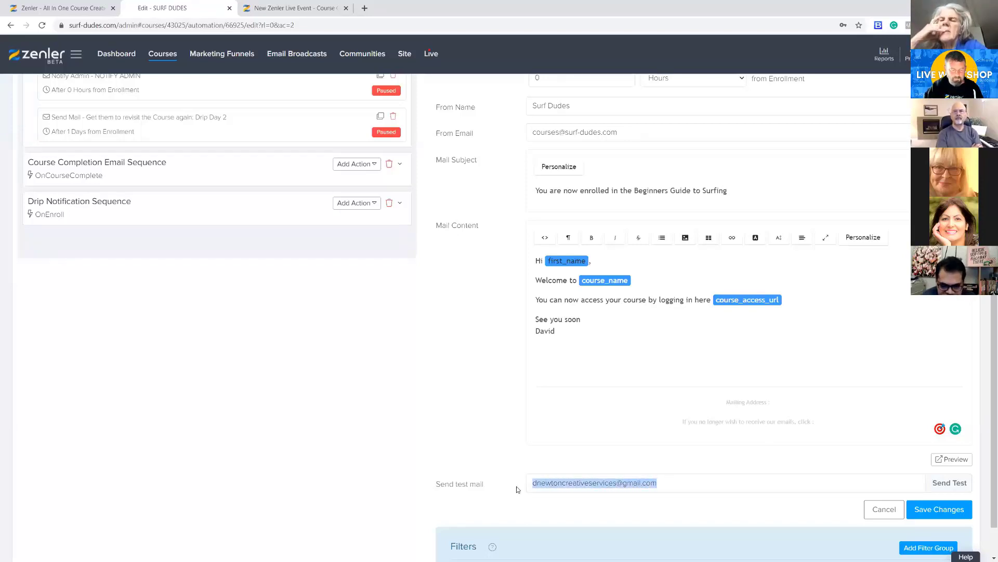
{"action": "left_click", "coordinate": [945, 491]}
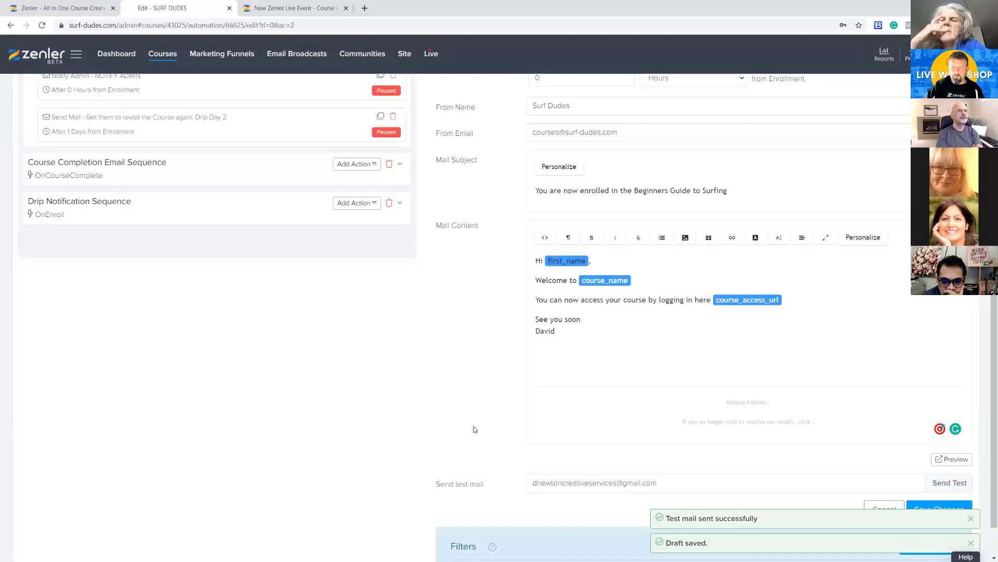
Try to save the Access Instructions email with the mailing address and unsubscribe tags missing from its footer
{"action": "left_click", "coordinate": [827, 420]}
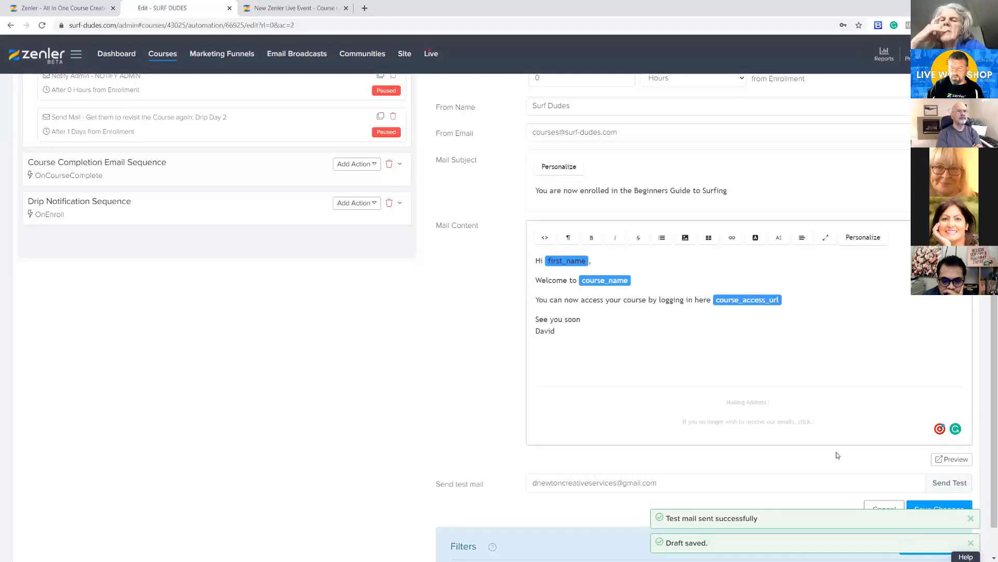
{"action": "left_click", "coordinate": [444, 408]}
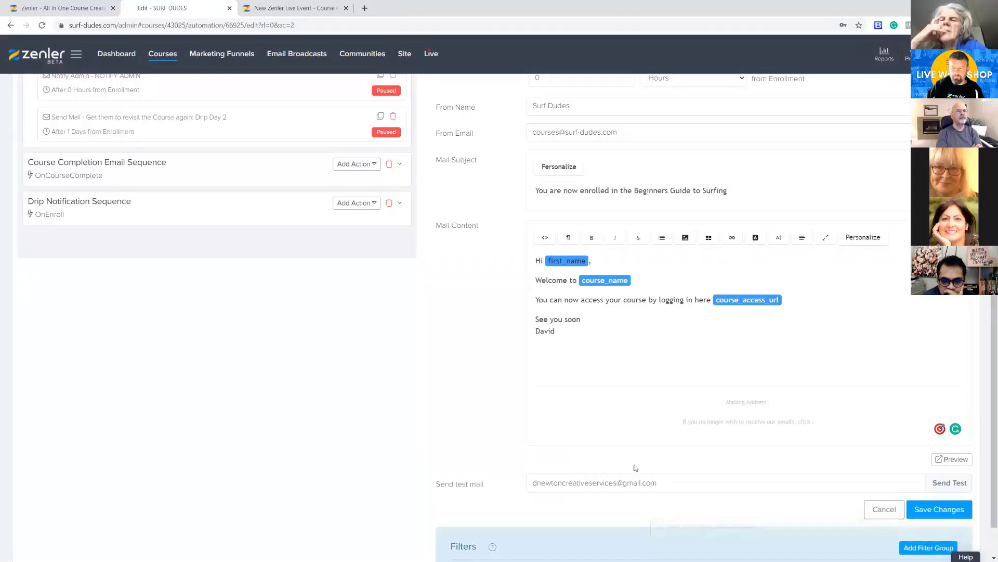
{"action": "left_click", "coordinate": [826, 422]}
{"action": "scroll", "coordinate": [408, 400], "scroll_direction": "down", "scroll_amount": 1}
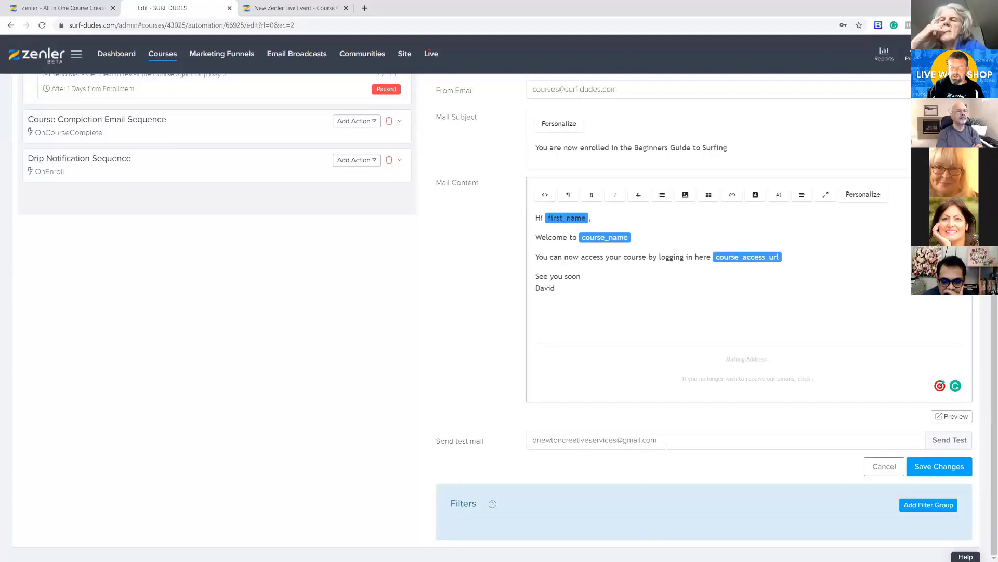
{"action": "left_click", "coordinate": [936, 469]}
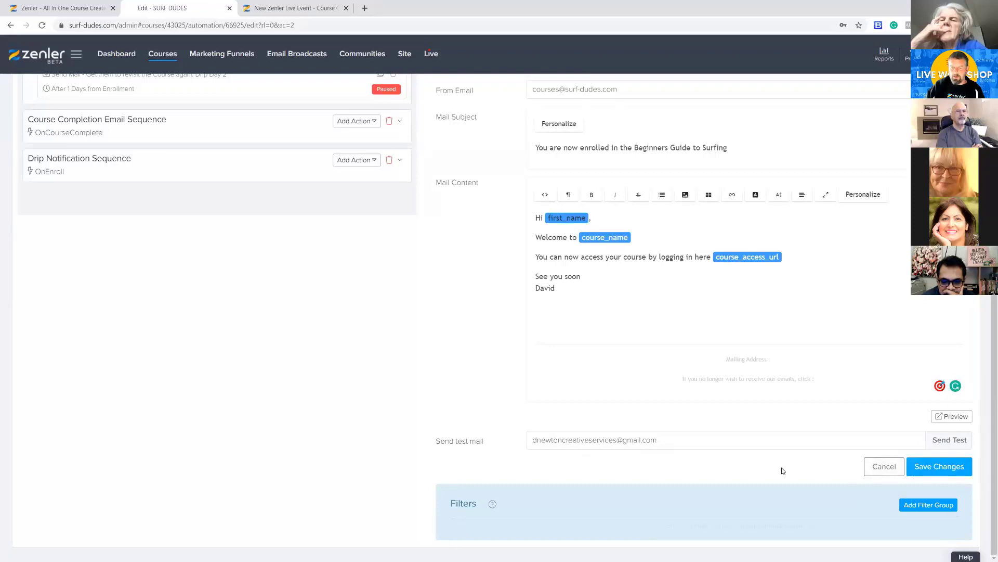
{"action": "left_click", "coordinate": [949, 467]}
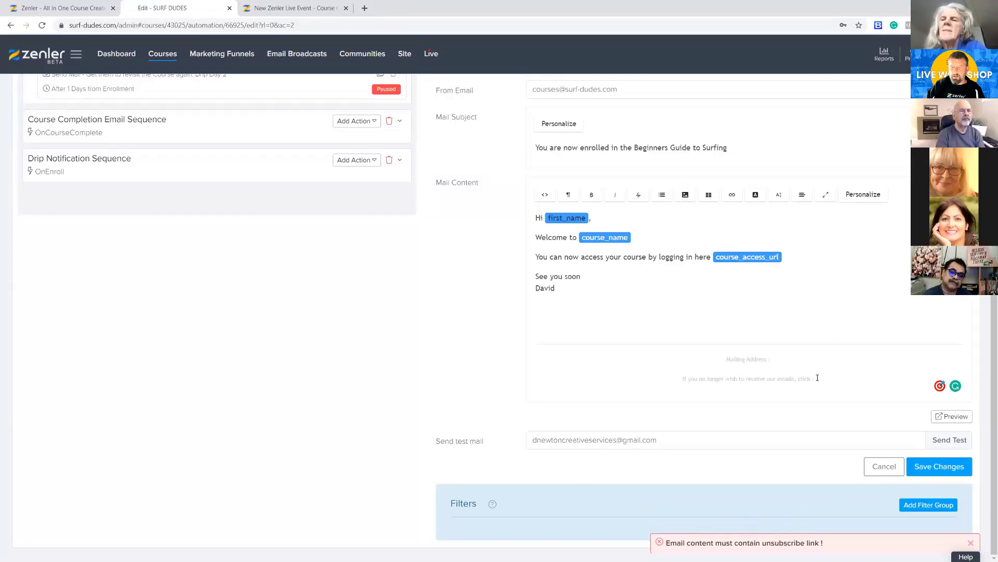
Put the unsubscribe_link and mailing_address tags back into the email's footer, and save the changes while keeping the action paused
{"action": "left_click", "coordinate": [849, 380]}
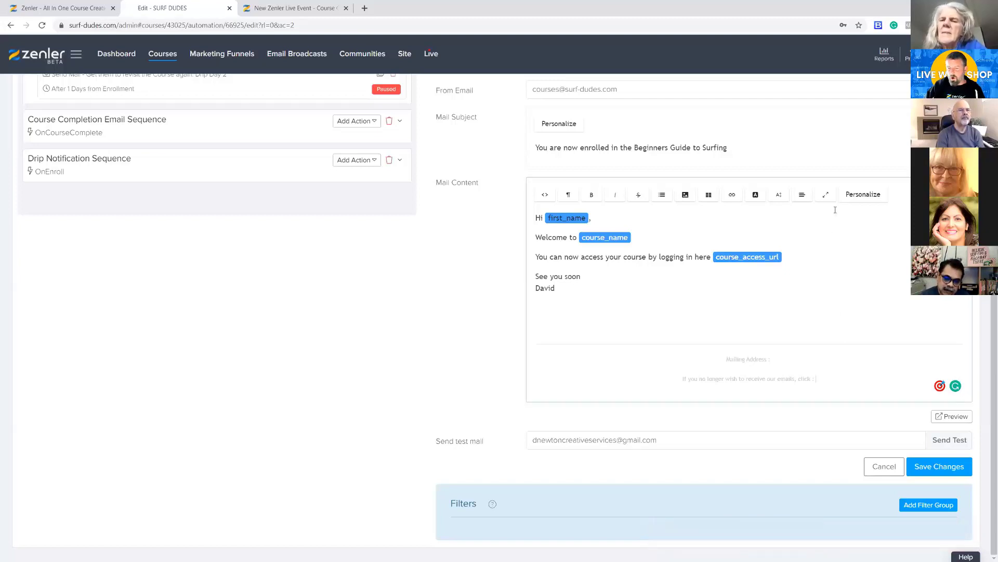
{"action": "left_click", "coordinate": [864, 194]}
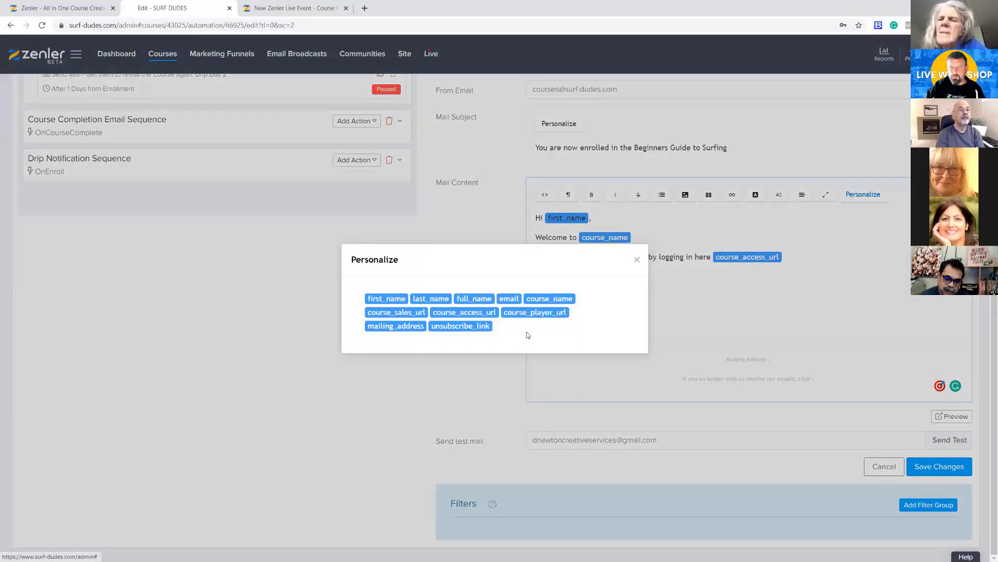
{"action": "left_click", "coordinate": [467, 327]}
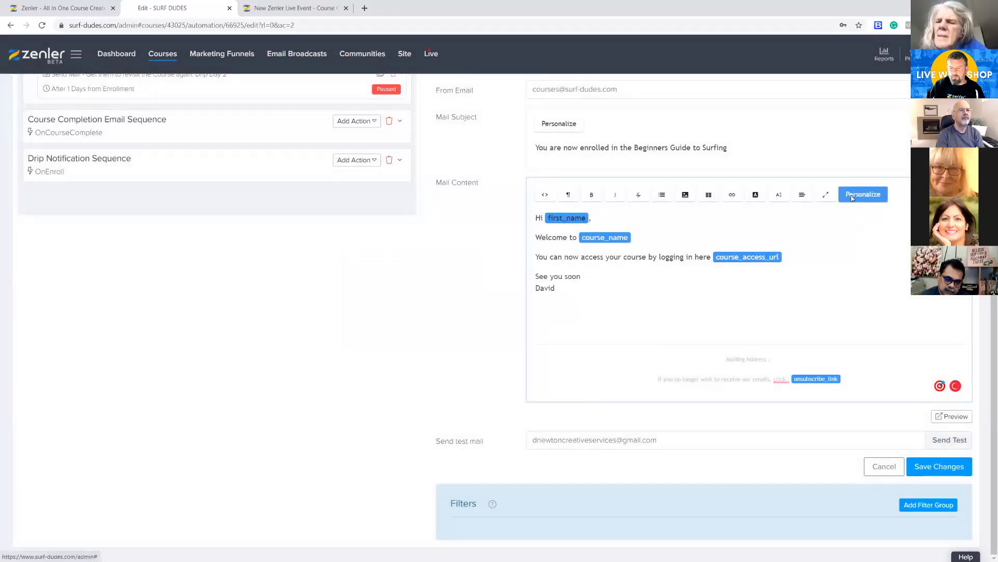
{"action": "left_click", "coordinate": [864, 194]}
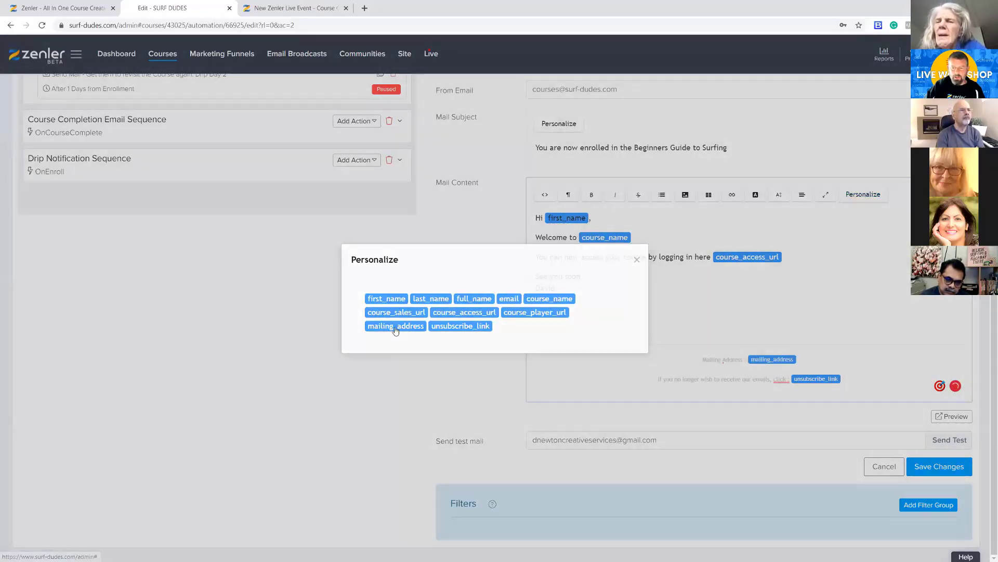
{"action": "left_click", "coordinate": [402, 327]}
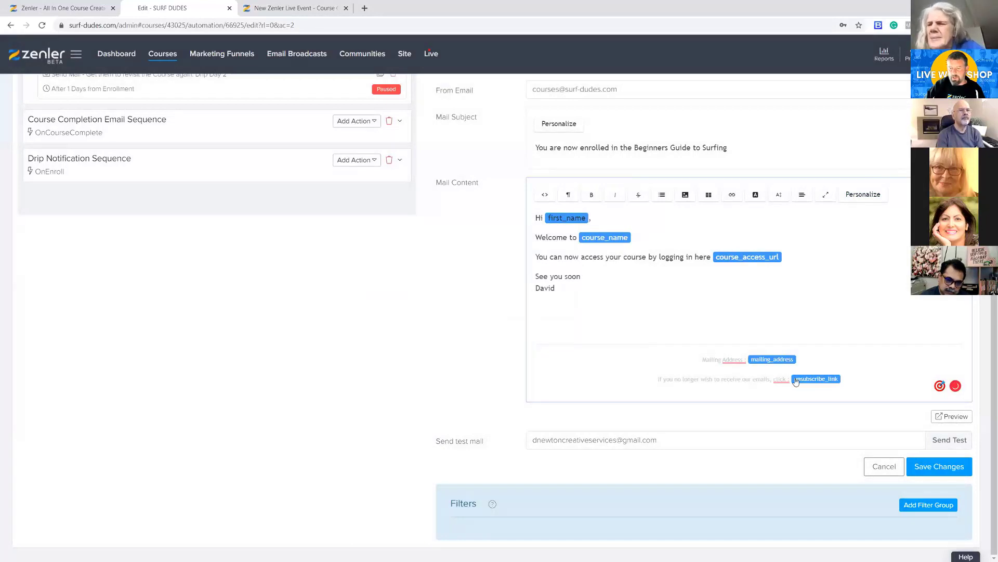
{"action": "left_click", "coordinate": [921, 468]}
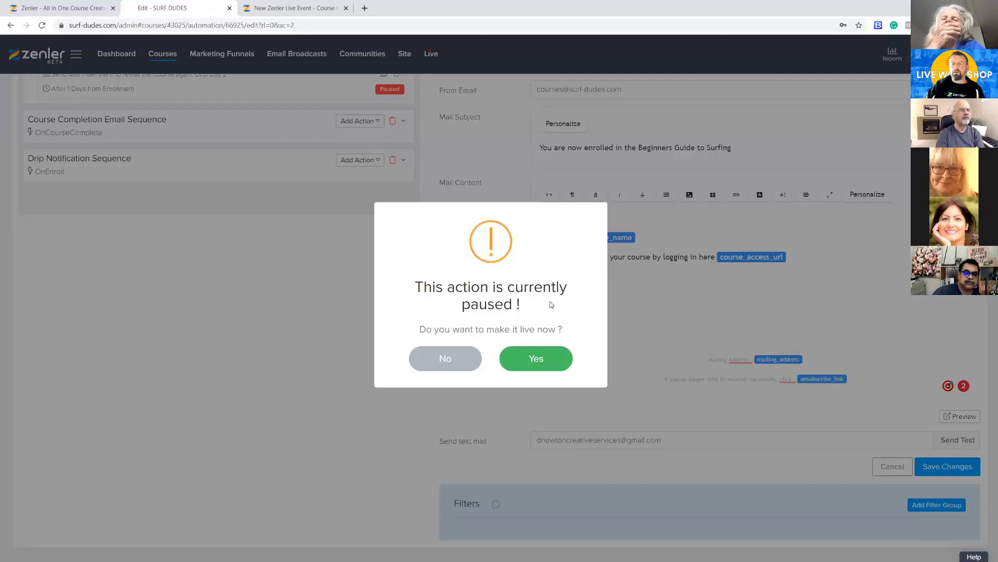
{"action": "left_click", "coordinate": [446, 359]}
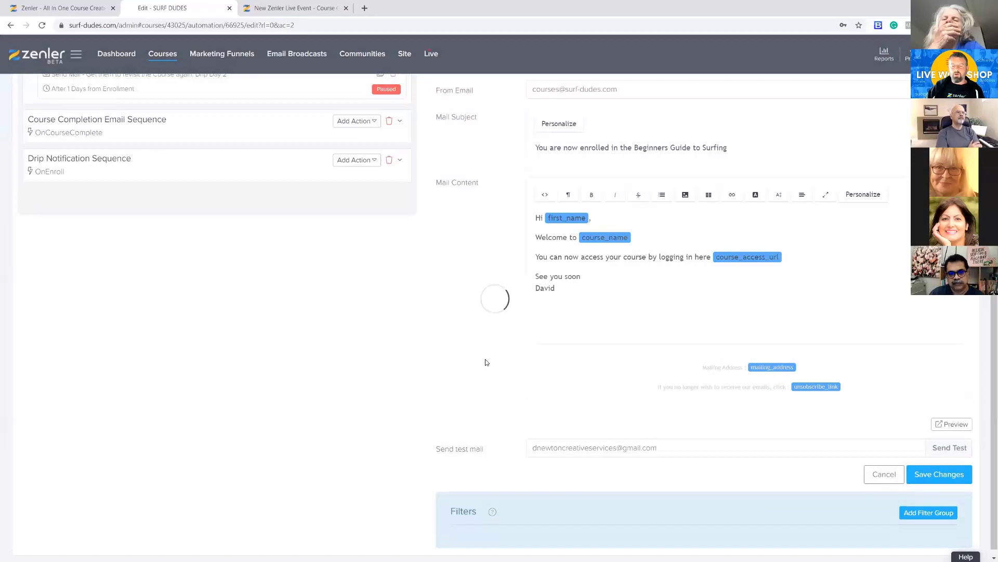
Add a comma after "See you soon" in the mail body, and save the email without making it live
{"action": "scroll", "coordinate": [486, 359], "scroll_direction": "up", "scroll_amount": 3}
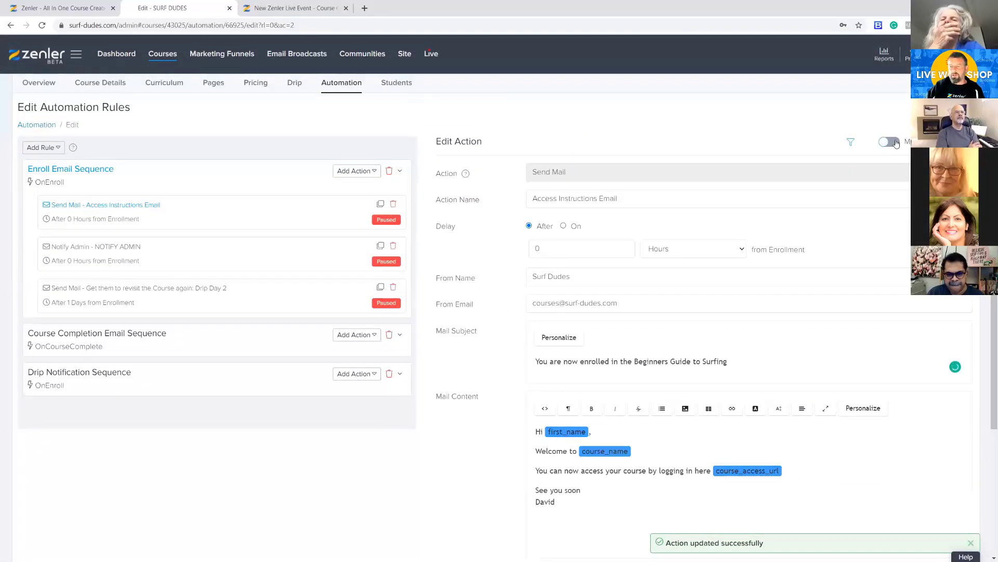
{"action": "scroll", "coordinate": [861, 291], "scroll_direction": "down", "scroll_amount": 3}
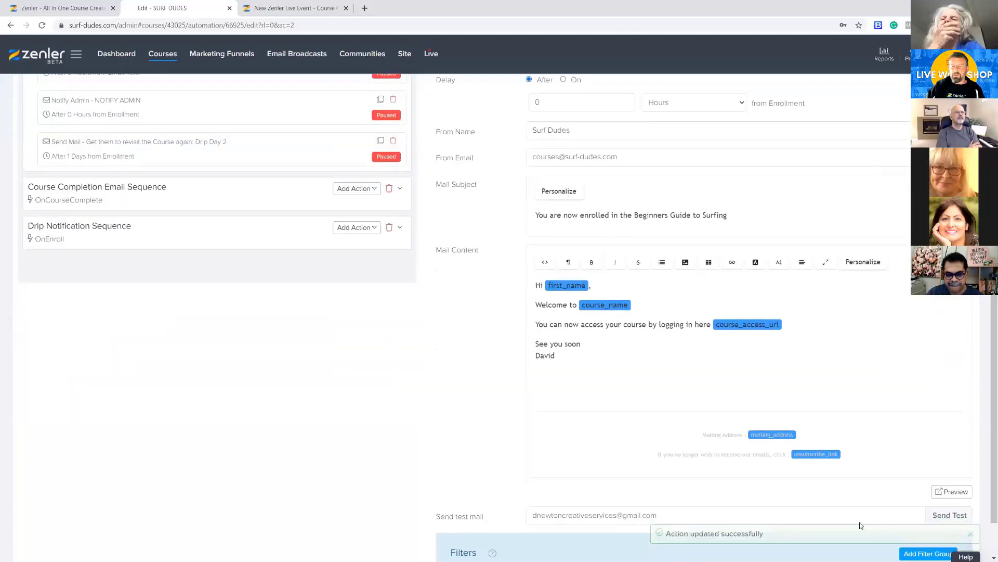
{"action": "left_click", "coordinate": [582, 344]}
{"action": "type", "text": ","}
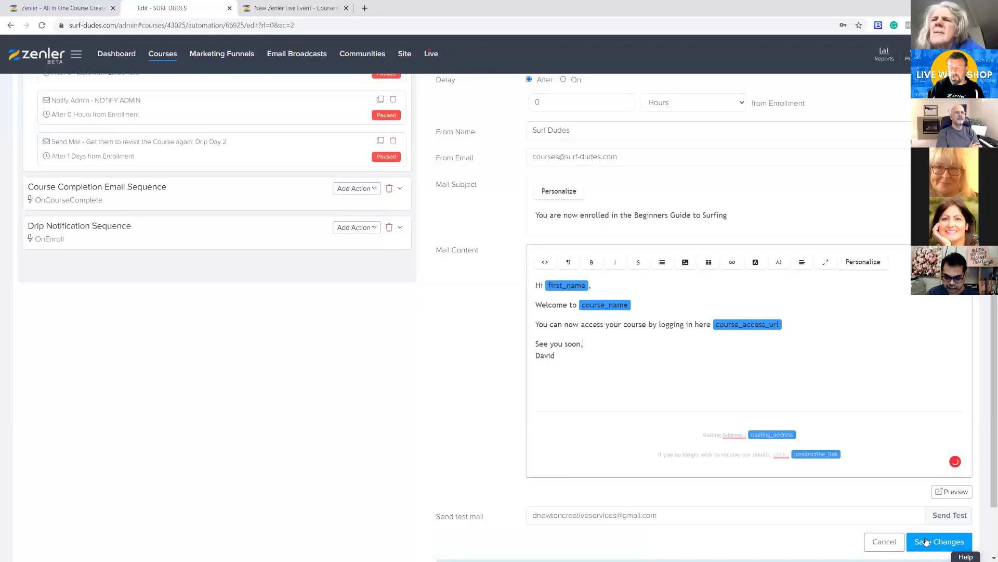
{"action": "left_click", "coordinate": [928, 541]}
{"action": "left_click", "coordinate": [446, 358]}
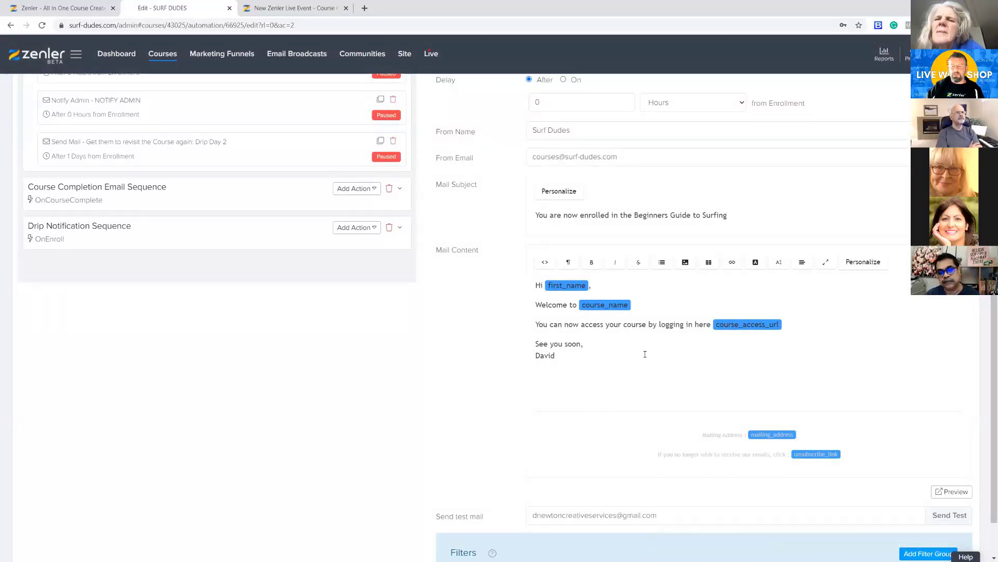
Send another test mail, and open the newest Surf Dudes message in the refreshed Gmail inbox
{"action": "left_click", "coordinate": [941, 517]}
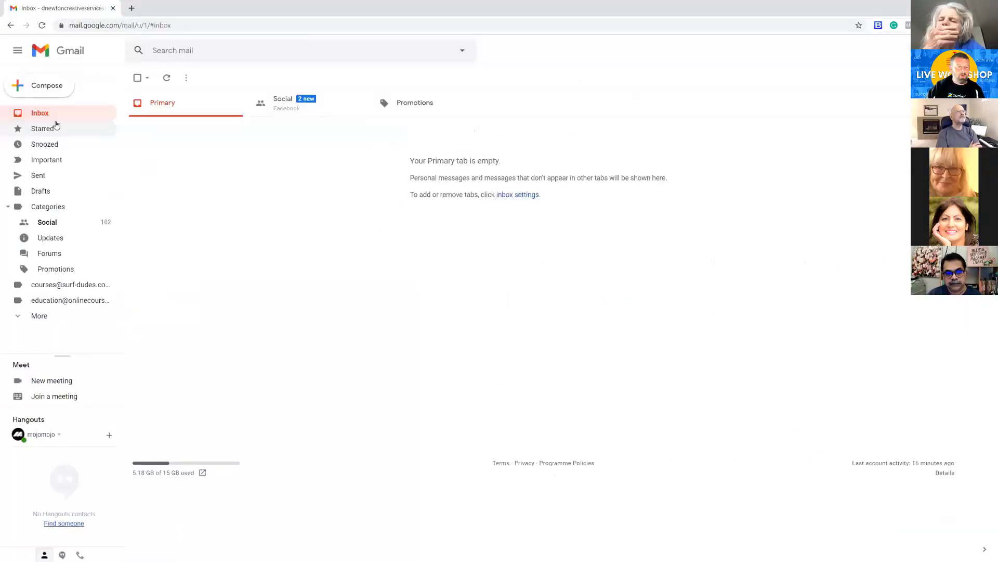
{"action": "left_click", "coordinate": [166, 78]}
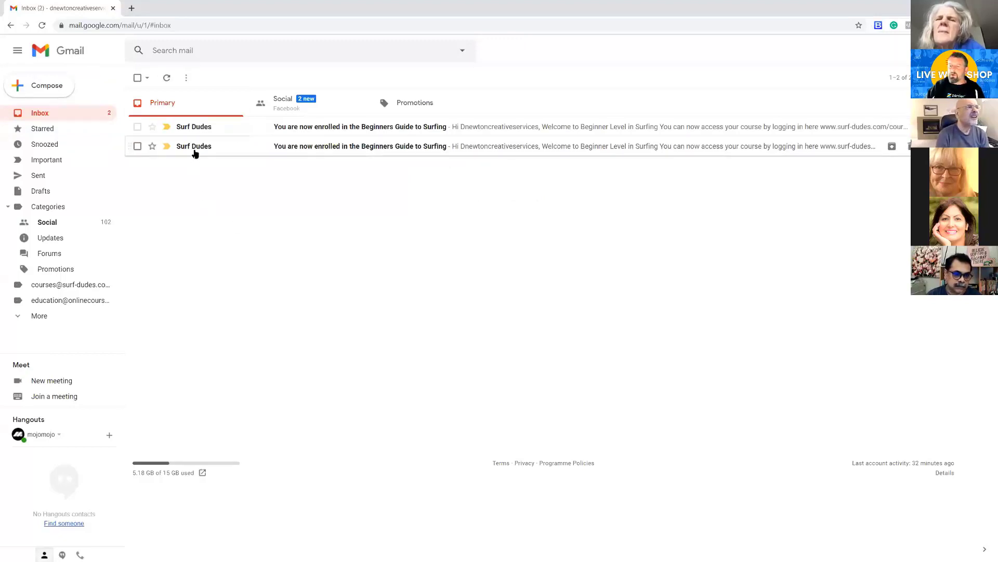
{"action": "left_click", "coordinate": [196, 127]}
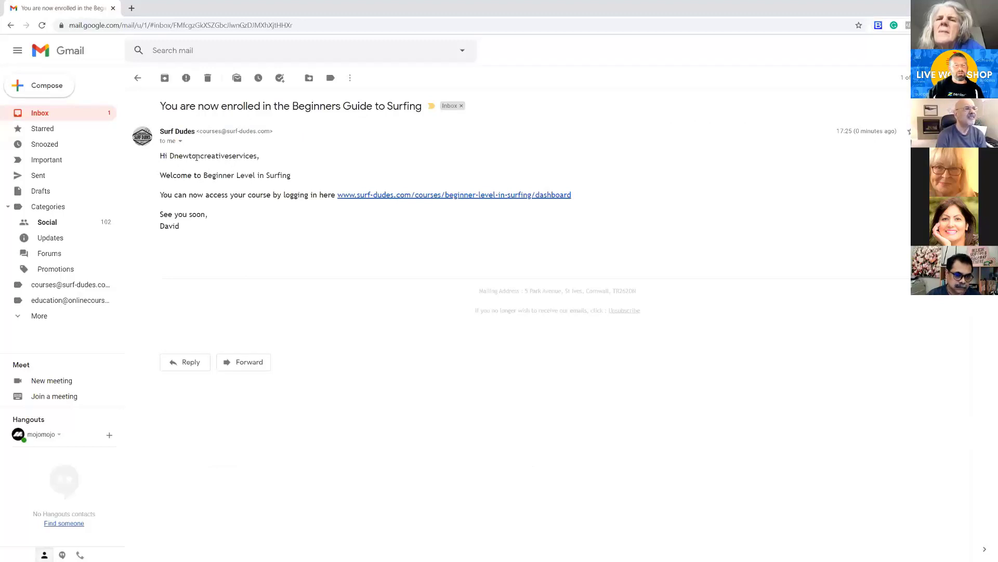
Check the test mail's greeting and course name, and follow its course access link to verify where it leads
{"action": "left_click_drag", "start_coordinate": [170, 155], "coordinate": [258, 155]}
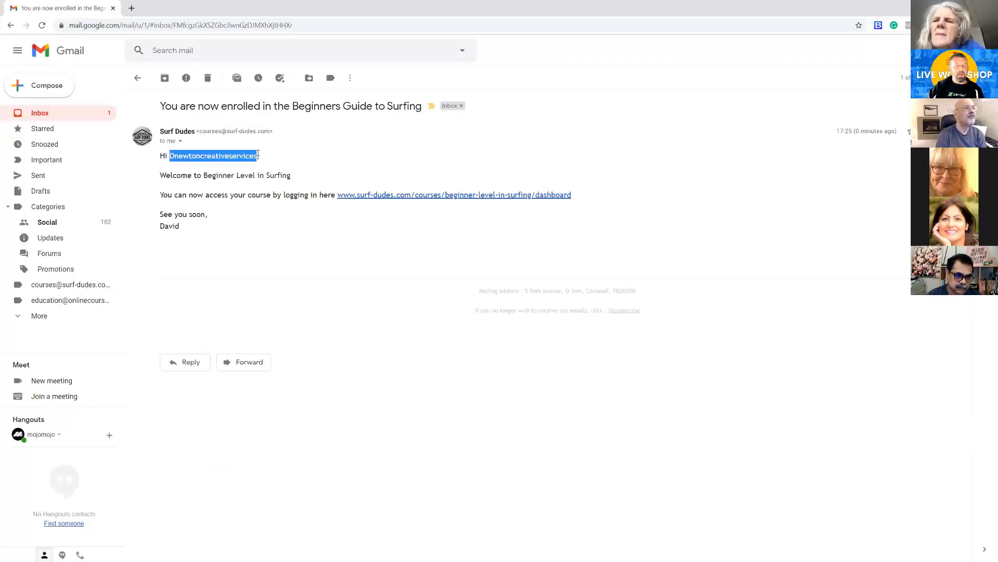
{"action": "left_click_drag", "start_coordinate": [170, 176], "coordinate": [240, 175]}
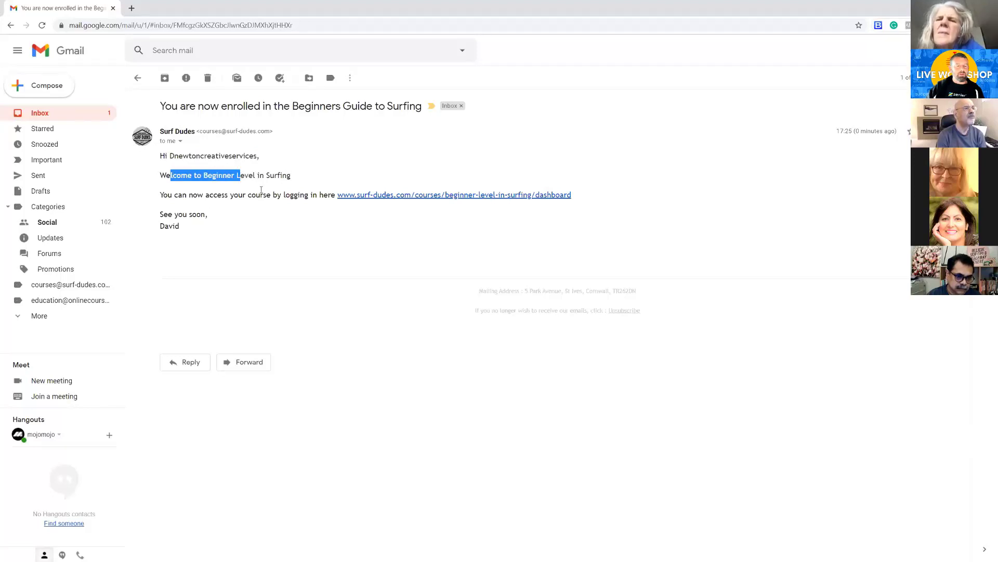
{"action": "left_click", "coordinate": [385, 196]}
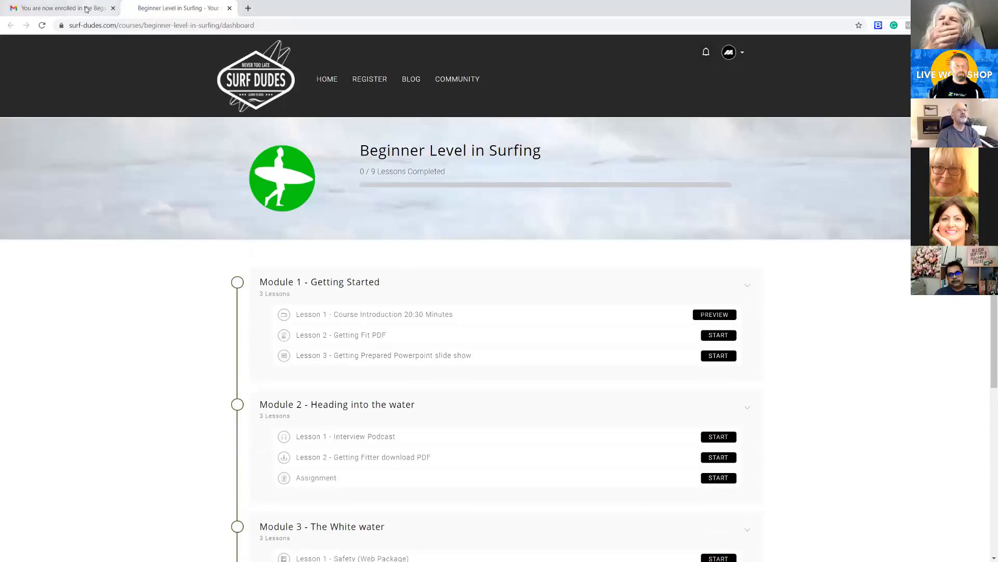
{"action": "left_click", "coordinate": [62, 8]}
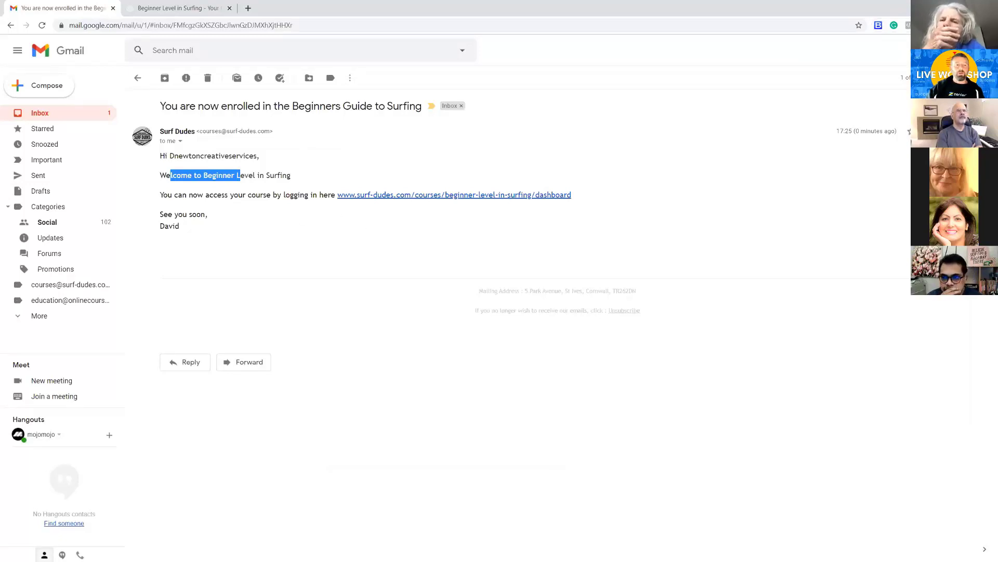
Switch back to Zenler and make the Access Instructions Email action live without applying it to existing students
{"action": "key", "text": "alt+Tab"}
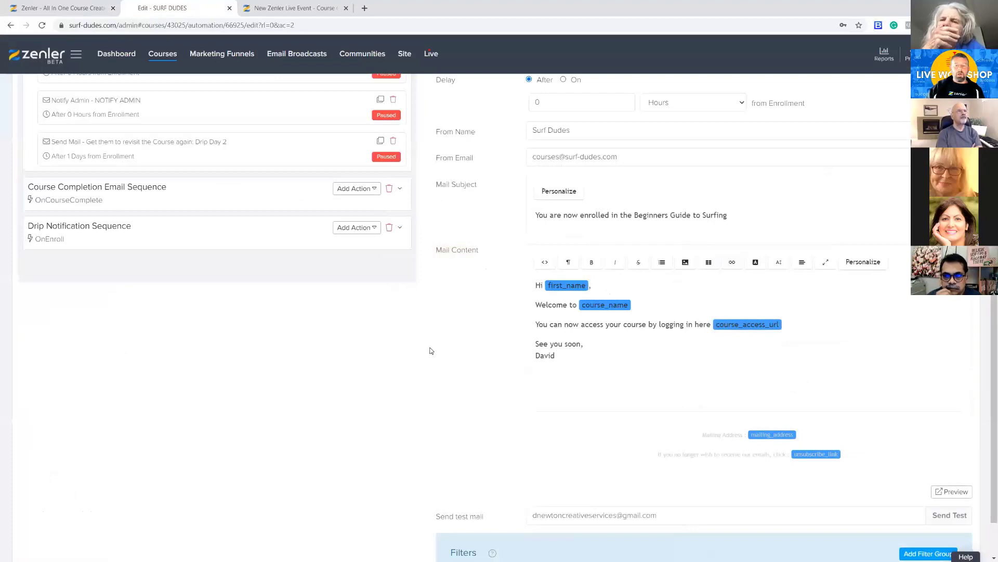
{"action": "scroll", "coordinate": [431, 350], "scroll_direction": "up", "scroll_amount": 2}
{"action": "scroll", "coordinate": [431, 350], "scroll_direction": "up", "scroll_amount": 2}
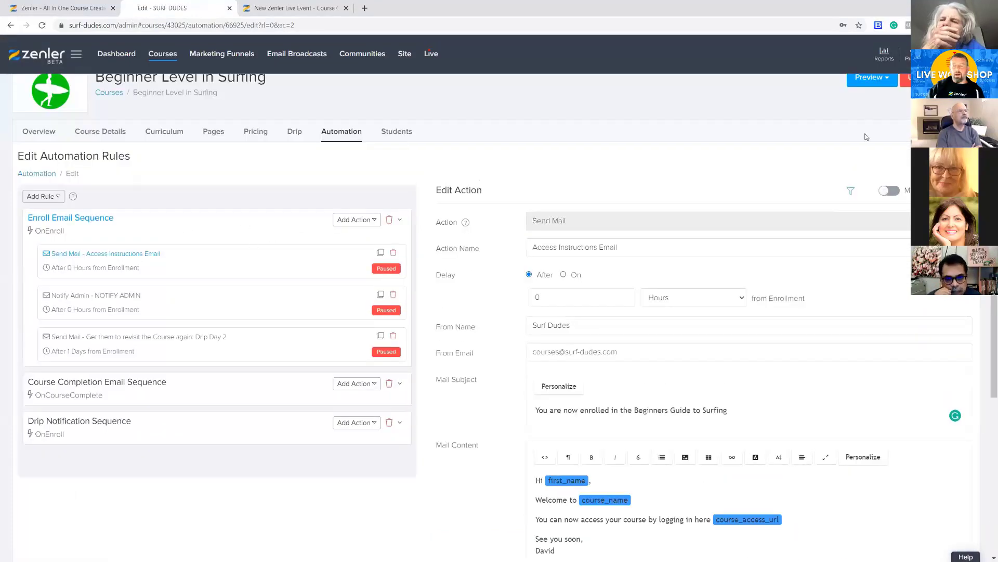
{"action": "left_click", "coordinate": [891, 191]}
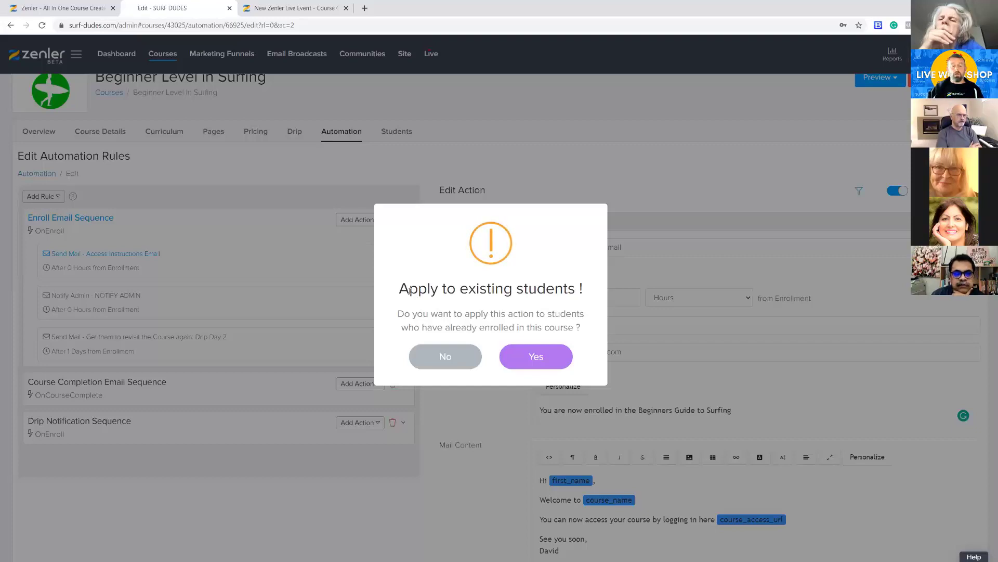
{"action": "left_click", "coordinate": [456, 362]}
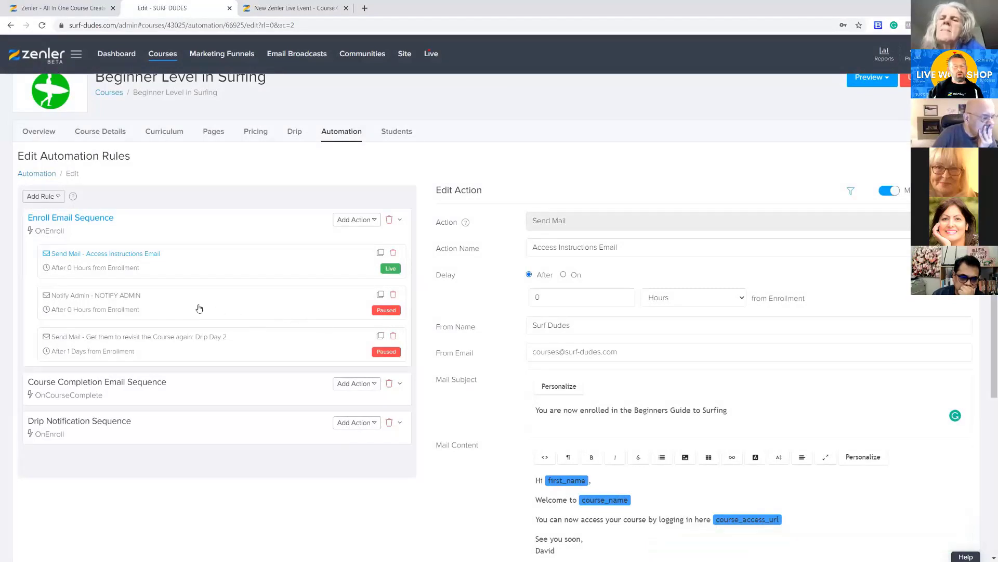
Open the NOTIFY ADMIN action of the enroll sequence and review its name, delay, recipient and mail content
{"action": "left_click", "coordinate": [170, 307]}
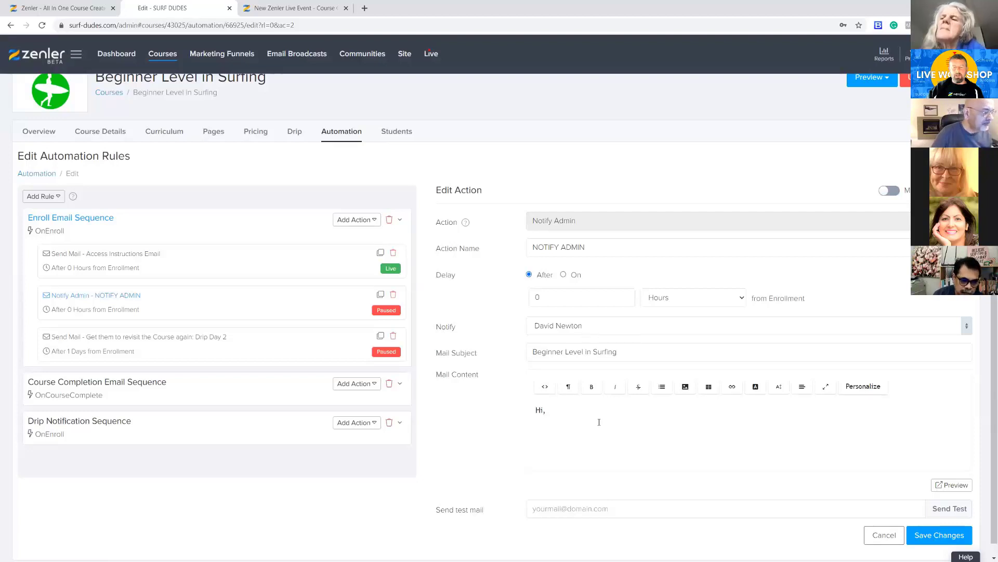
{"action": "left_click", "coordinate": [619, 416]}
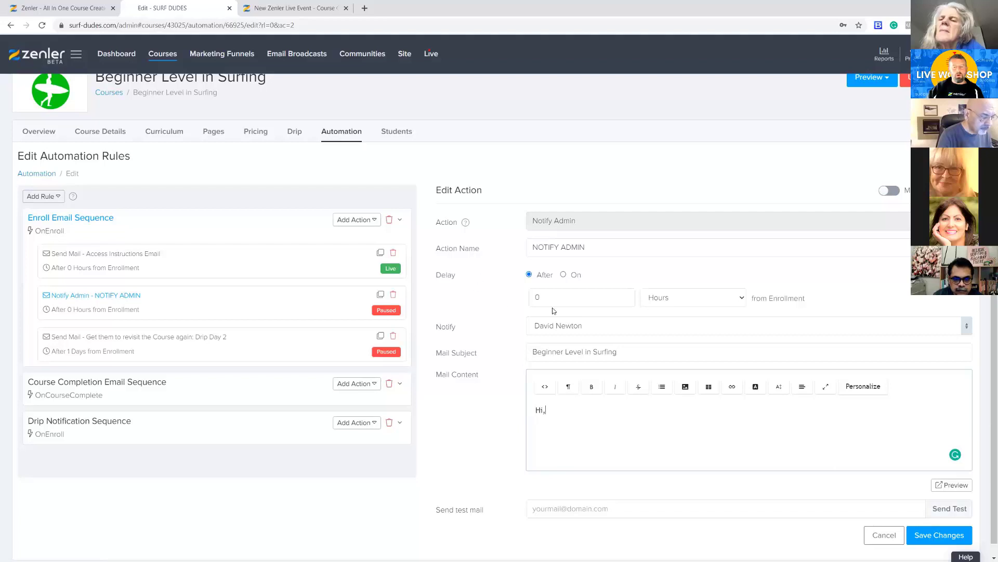
{"action": "left_click_drag", "start_coordinate": [543, 295], "coordinate": [524, 297]}
{"action": "left_click", "coordinate": [495, 295]}
{"action": "left_click_drag", "start_coordinate": [536, 249], "coordinate": [586, 248]}
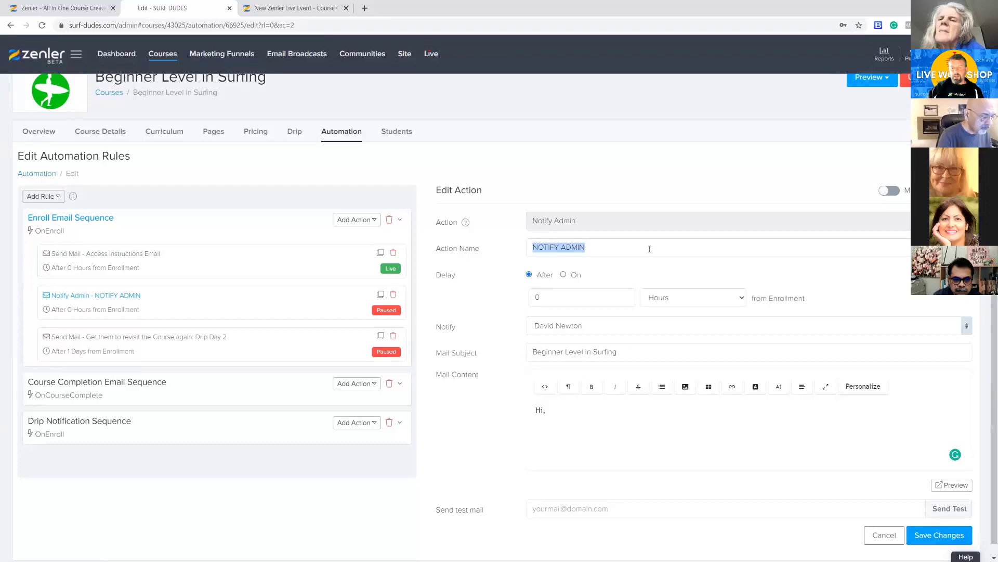
{"action": "left_click", "coordinate": [472, 313]}
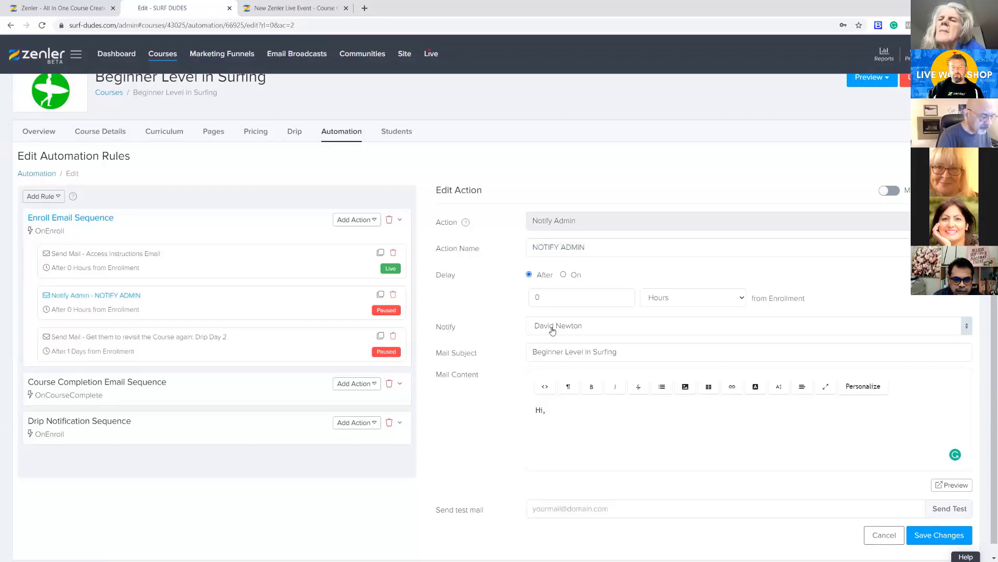
Extend the admin notification's mail subject to "Beginner Level in Surfing new member"
{"action": "left_click", "coordinate": [640, 353]}
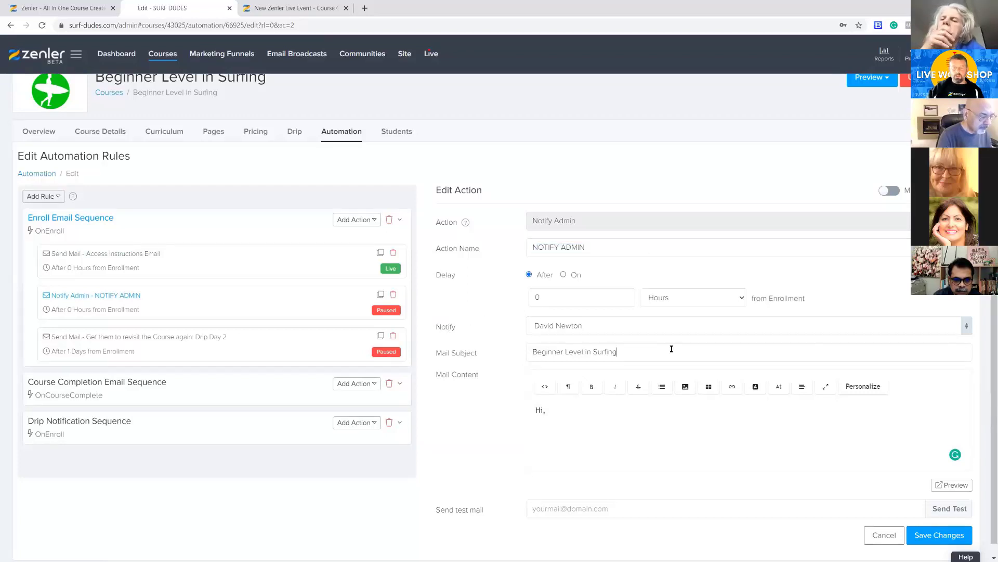
{"action": "type", "text": "new"}
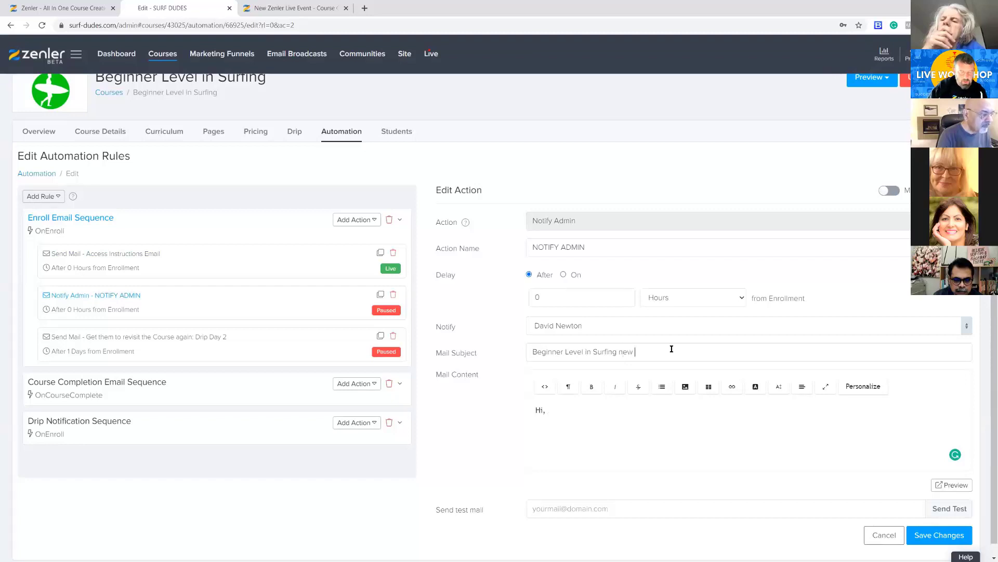
{"action": "type", "text": " member"}
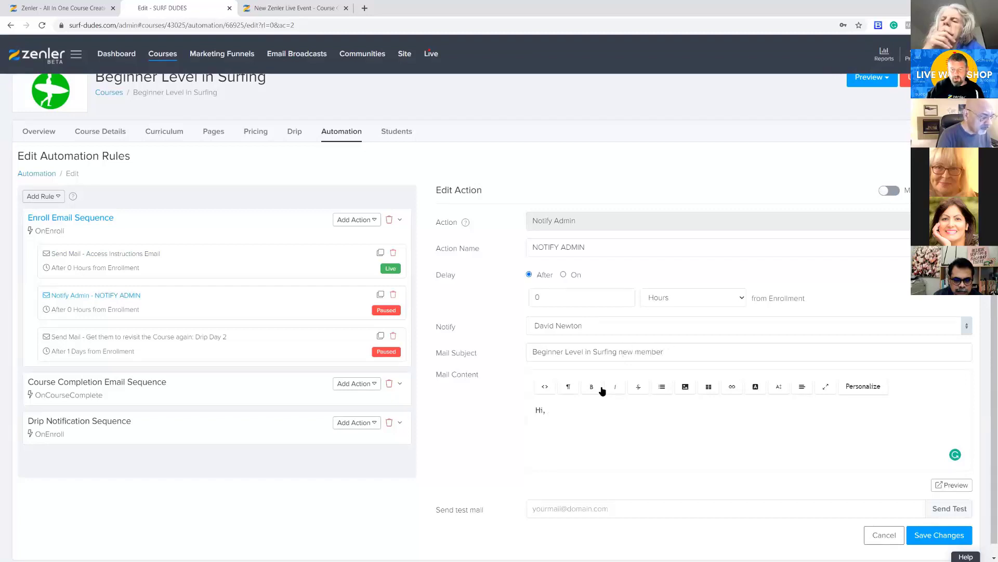
Insert the full_name personalization tag on a new line below the greeting in the mail content
{"action": "left_click", "coordinate": [552, 411]}
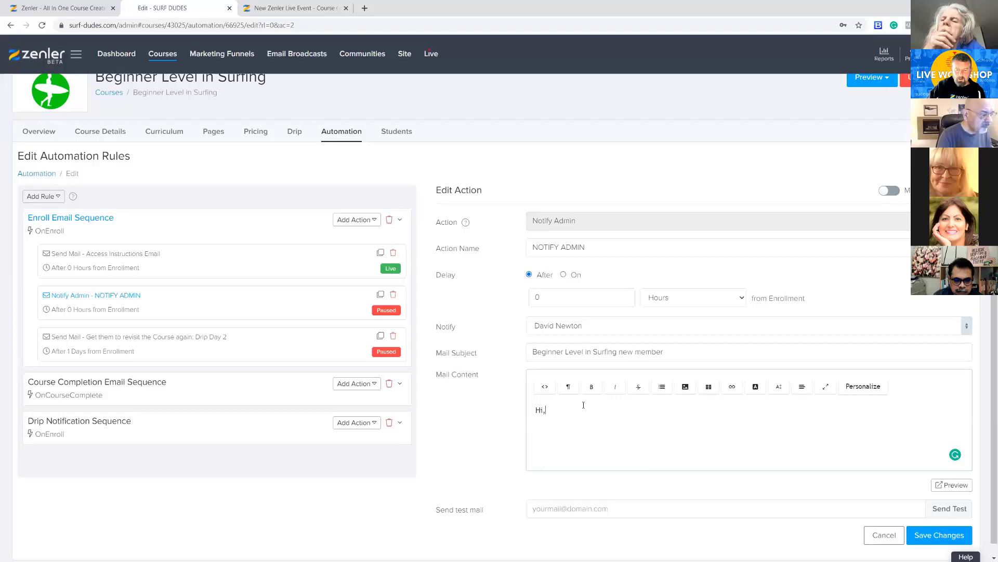
{"action": "type", "text": "Hi,"}
{"action": "key", "text": "Return"}
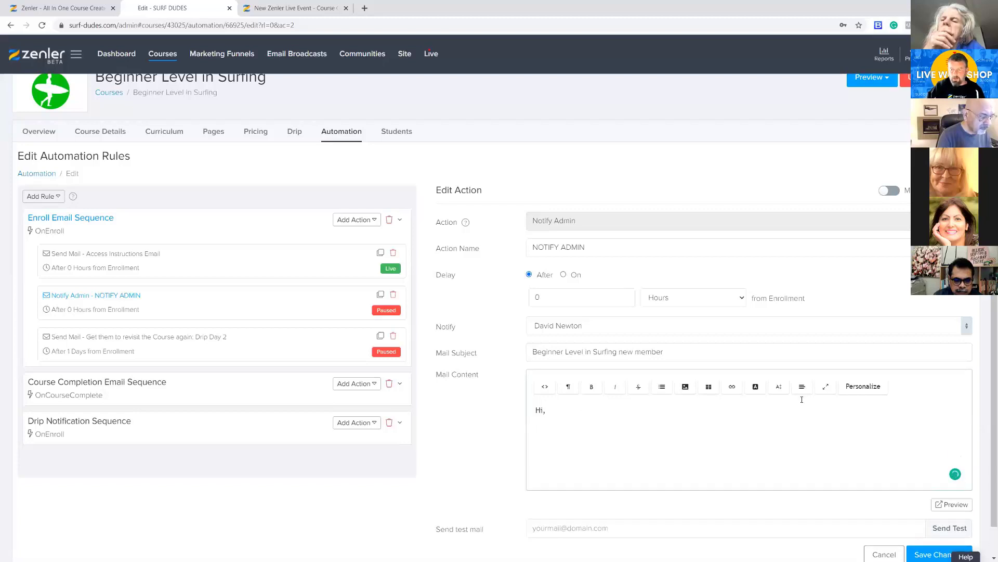
{"action": "left_click", "coordinate": [861, 386]}
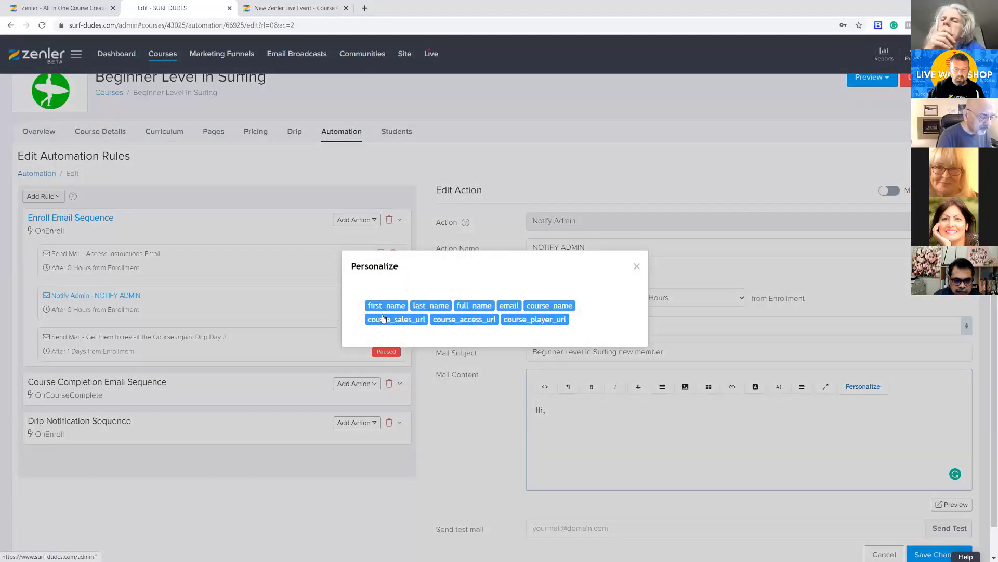
{"action": "left_click", "coordinate": [463, 308]}
Replace the greeting "Hi," with "New Member details" and put the label "Name:" before the full_name tag
{"action": "left_click_drag", "start_coordinate": [546, 410], "coordinate": [533, 410]}
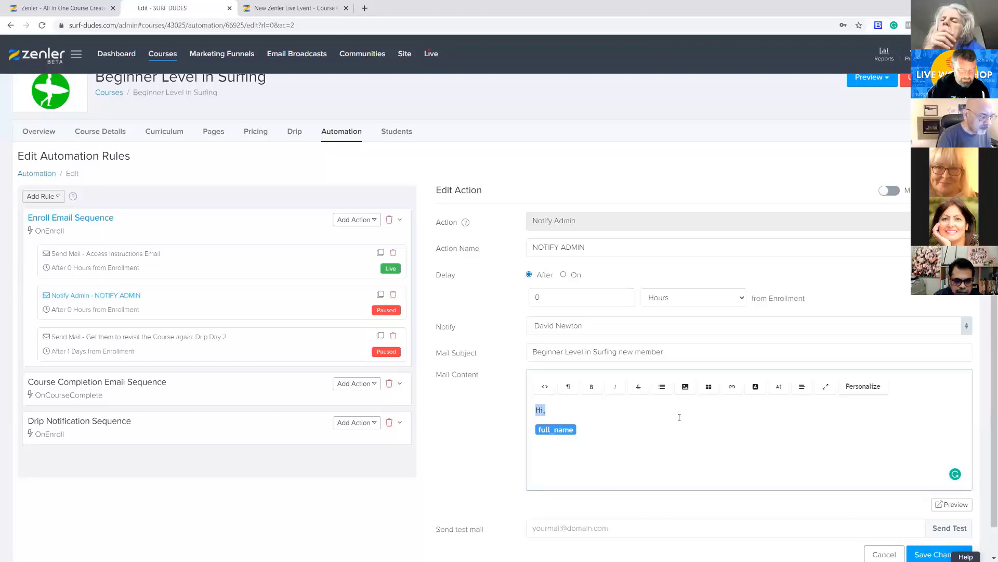
{"action": "type", "text": "New Member details"}
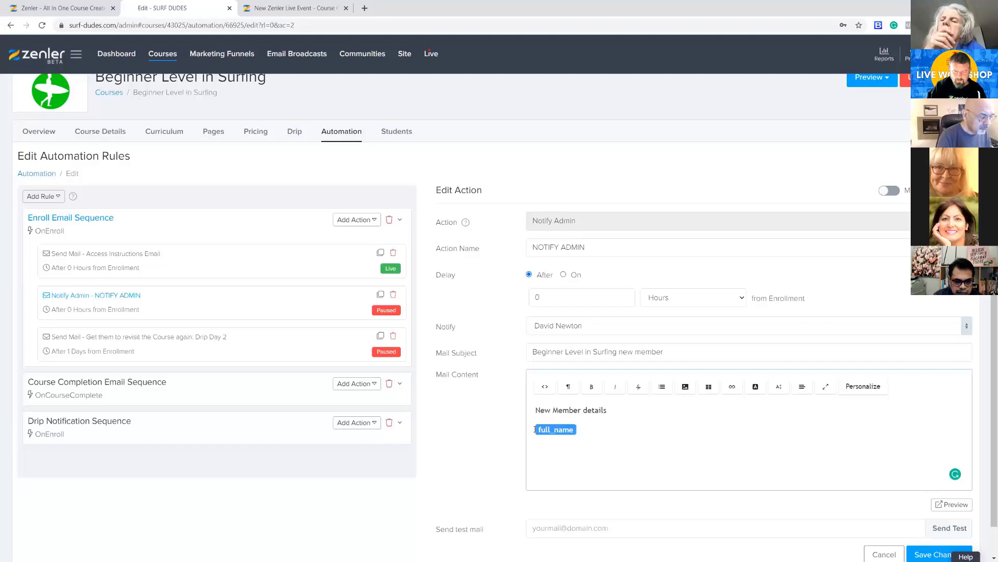
{"action": "type", "text": "Name "}
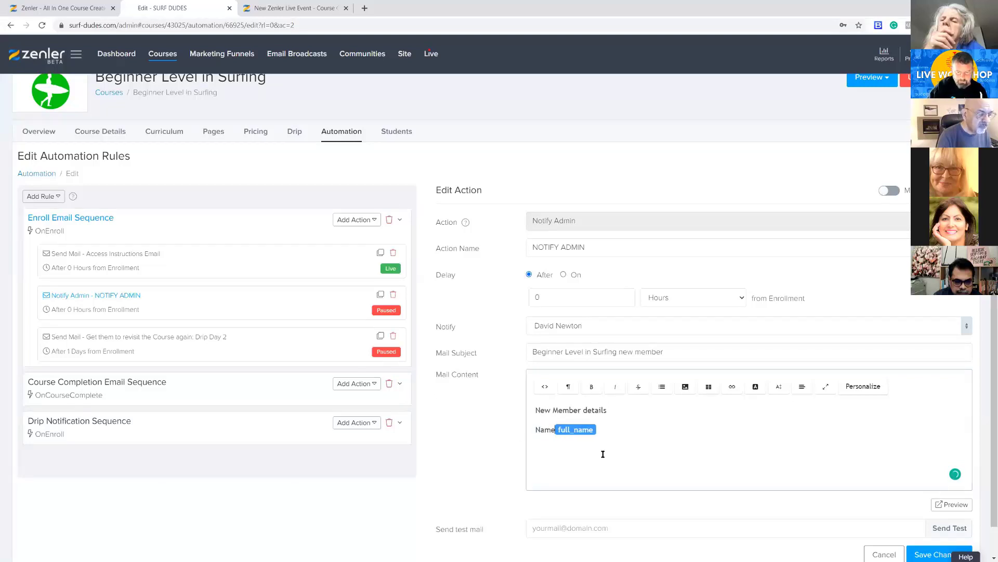
{"action": "type", "text": ":"}
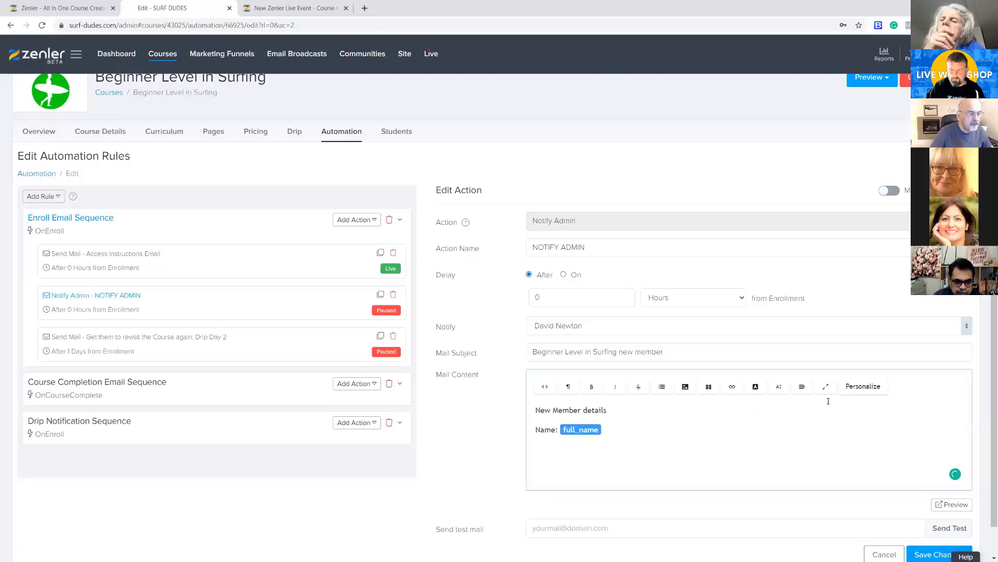
{"action": "left_click", "coordinate": [863, 386]}
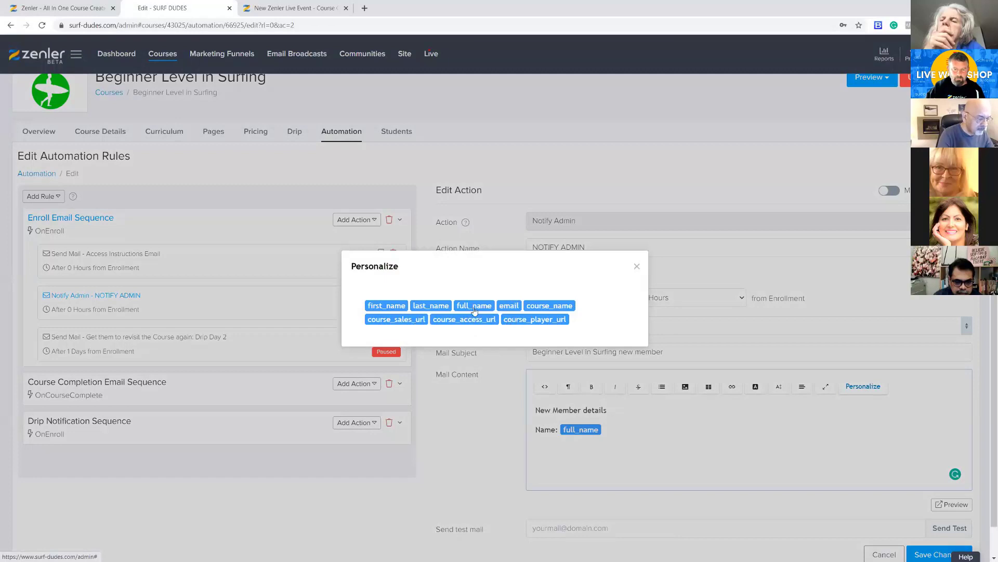
{"action": "left_click", "coordinate": [549, 306]}
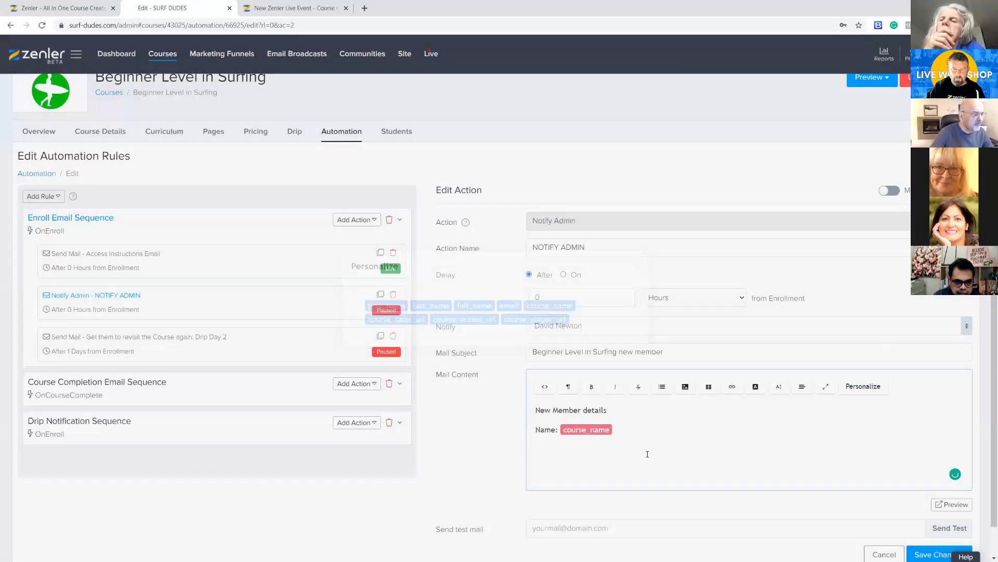
{"action": "key", "text": "ctrl+z"}
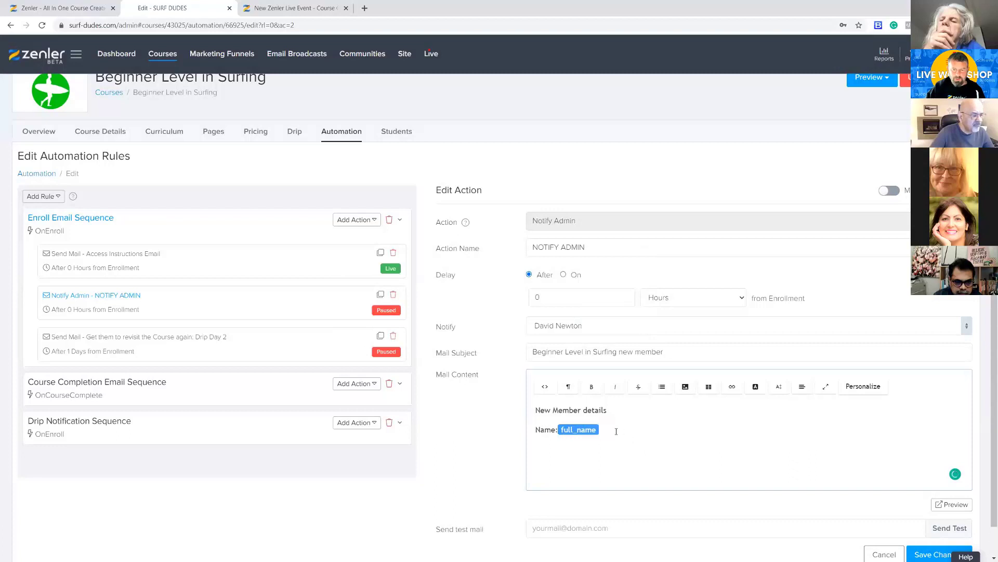
Add a line below the name with the label "Course Name:" followed by the course_name personalization tag
{"action": "key", "text": "Return"}
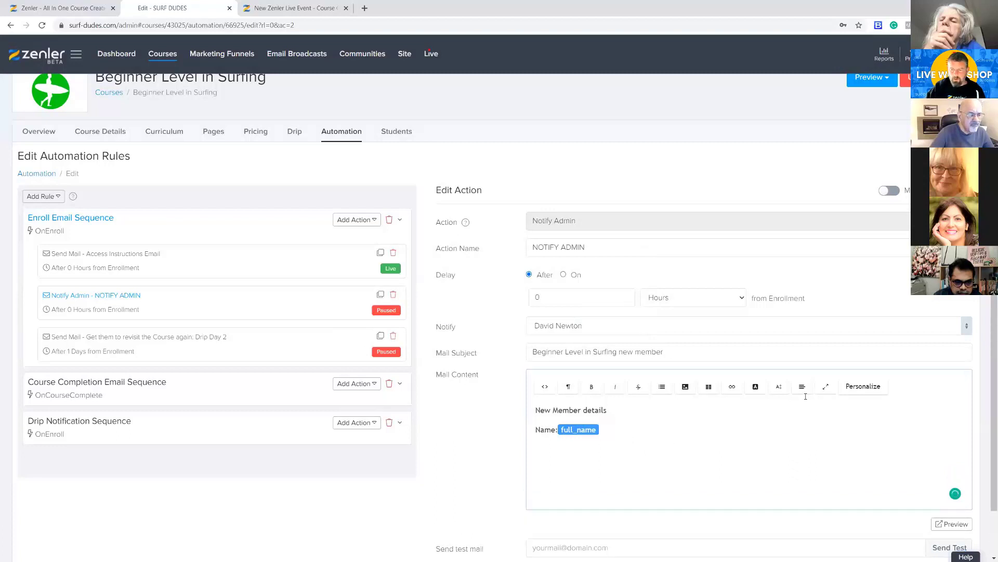
{"action": "left_click", "coordinate": [858, 388]}
{"action": "left_click", "coordinate": [559, 307]}
{"action": "key", "text": "ctrl+z"}
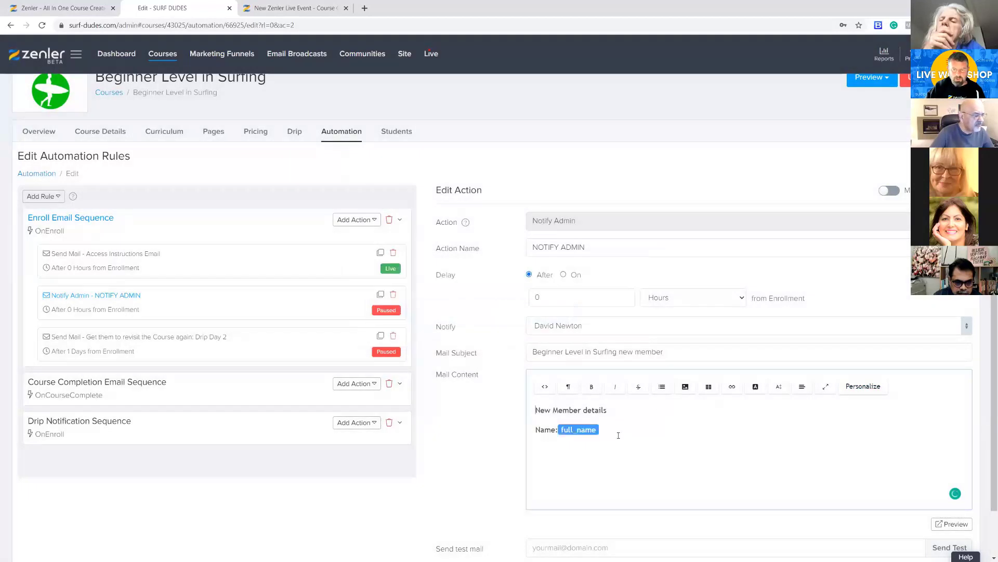
{"action": "type", "text": "c"}
{"action": "left_click", "coordinate": [863, 386]}
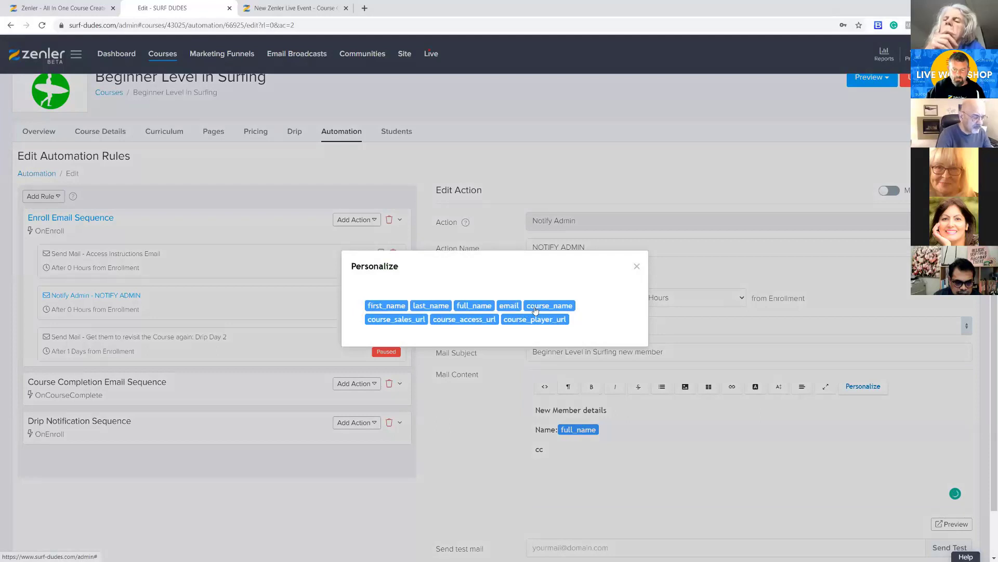
{"action": "left_click", "coordinate": [526, 308]}
{"action": "left_click_drag", "start_coordinate": [543, 449], "coordinate": [533, 447]}
{"action": "type", "text": "Course NAme"}
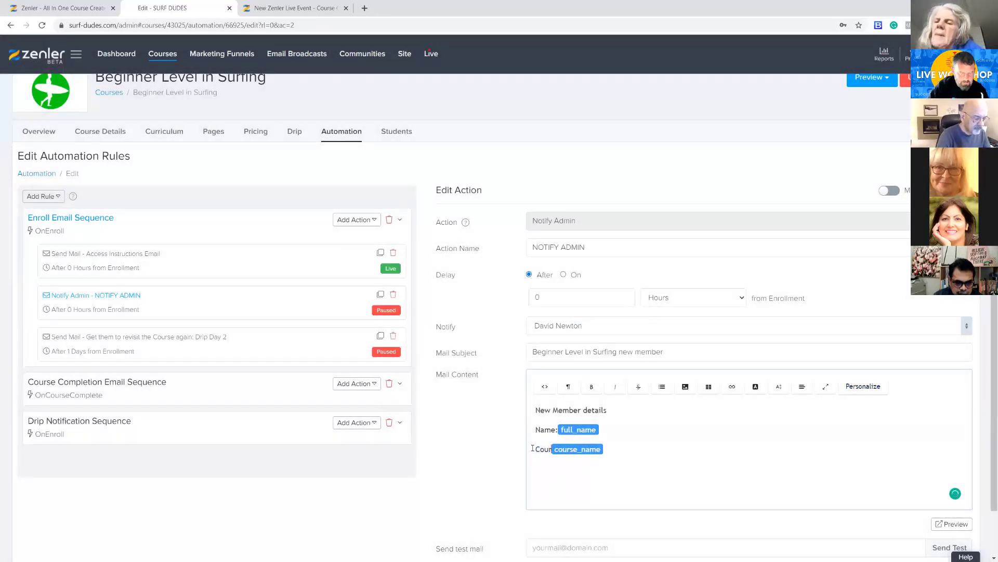
{"action": "type", "text": ": "}
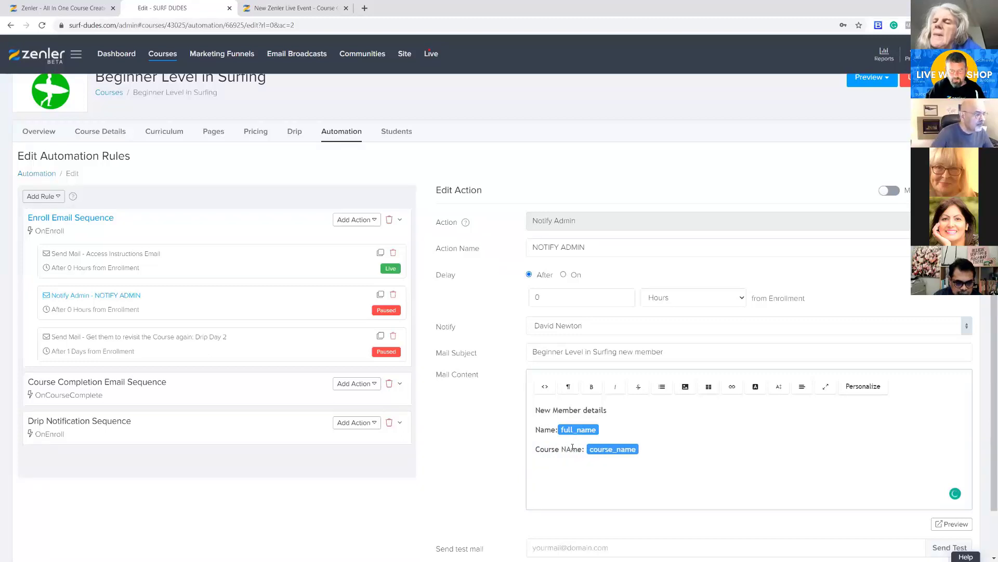
{"action": "type", "text": "a"}
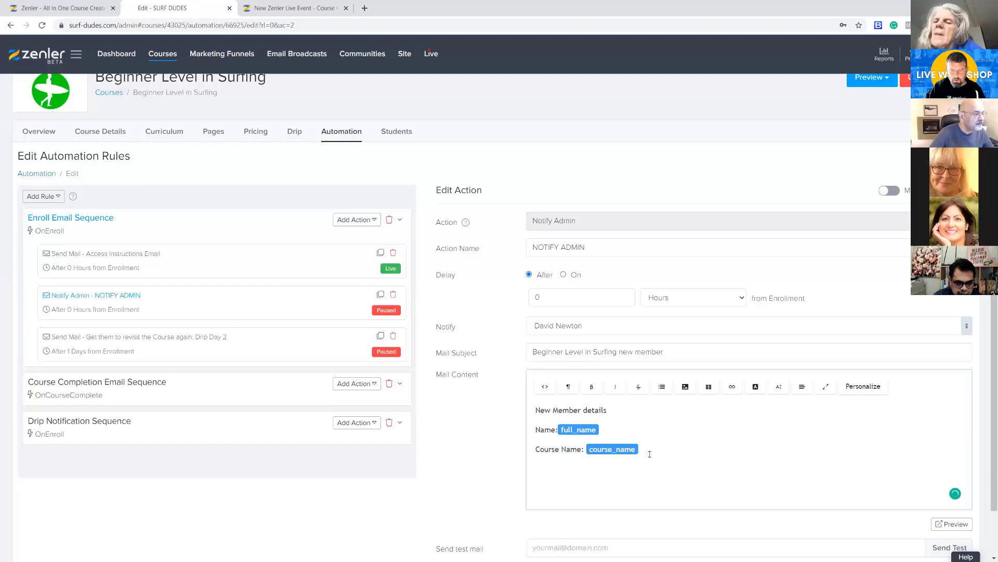
Add a line below the course name with the label "Email:" followed by the email personalization tag
{"action": "key", "text": "Return"}
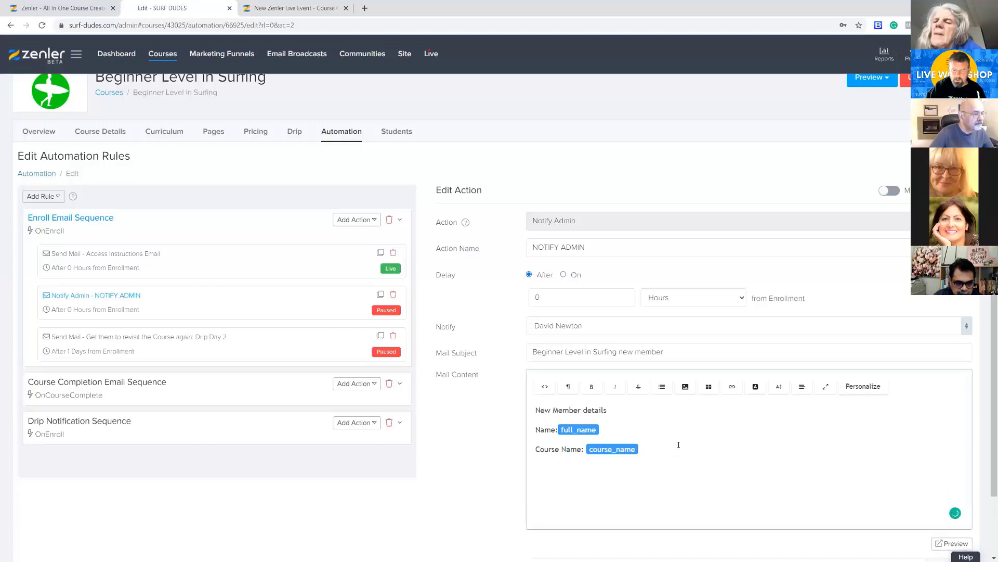
{"action": "type", "text": "xx"}
{"action": "left_click", "coordinate": [863, 386]}
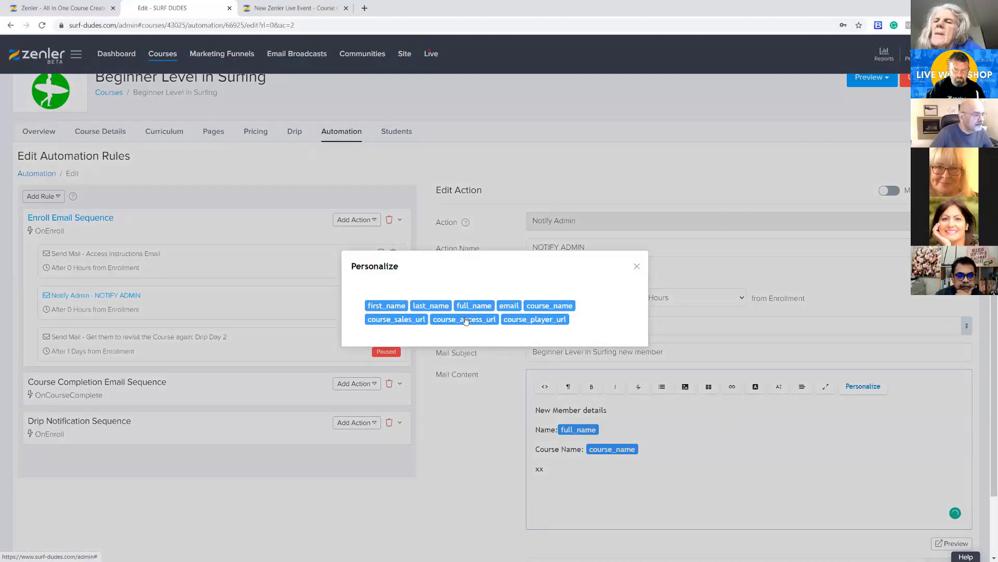
{"action": "left_click", "coordinate": [508, 306]}
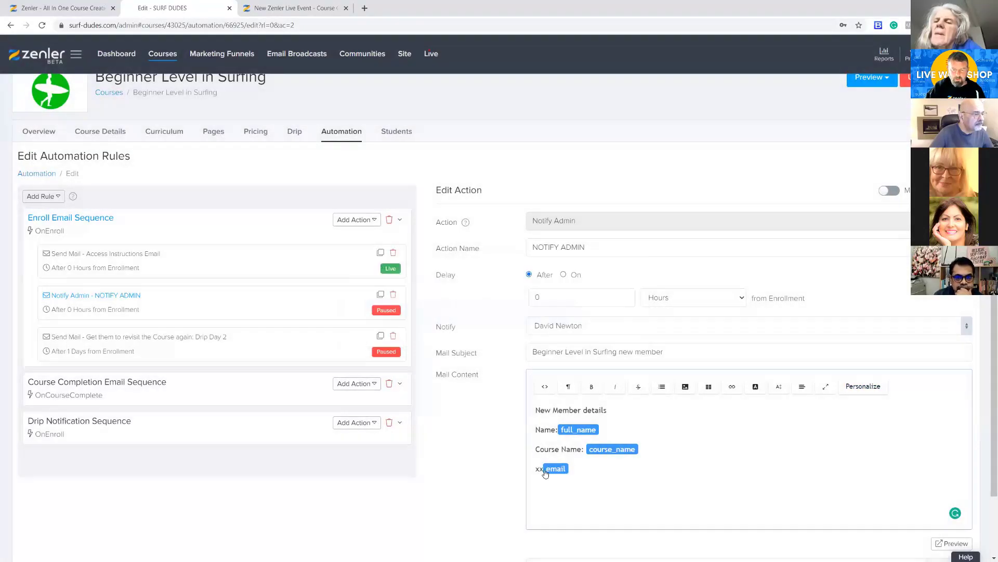
{"action": "type", "text": "Email:"}
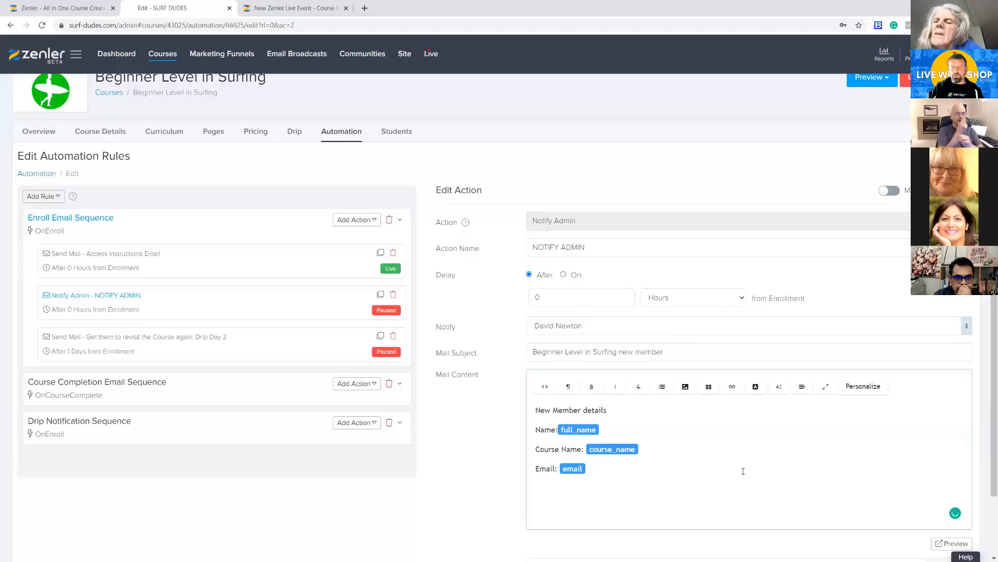
Save the changes to the NOTIFY ADMIN action and make it live
{"action": "scroll", "coordinate": [746, 452], "scroll_direction": "down", "scroll_amount": 2}
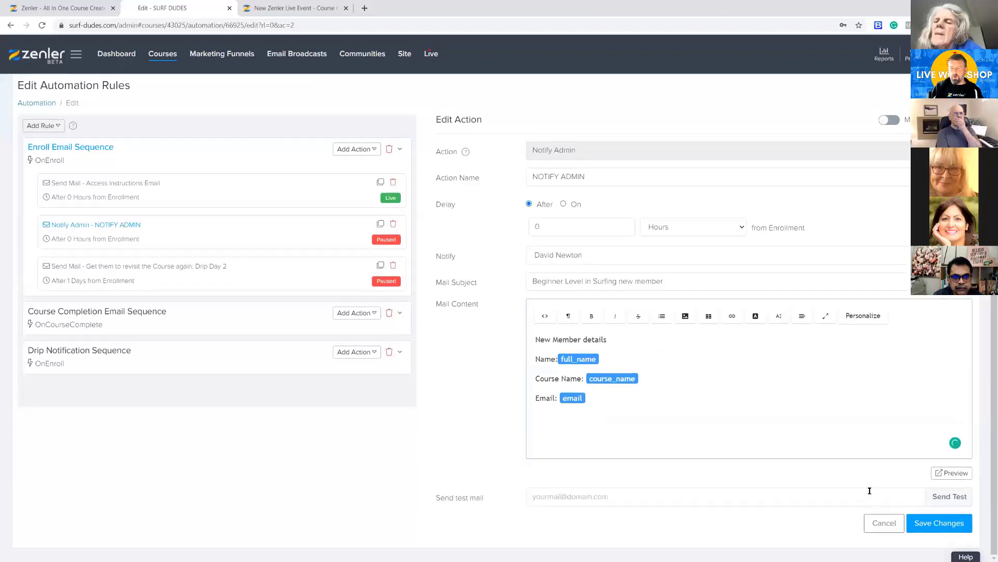
{"action": "left_click", "coordinate": [924, 527]}
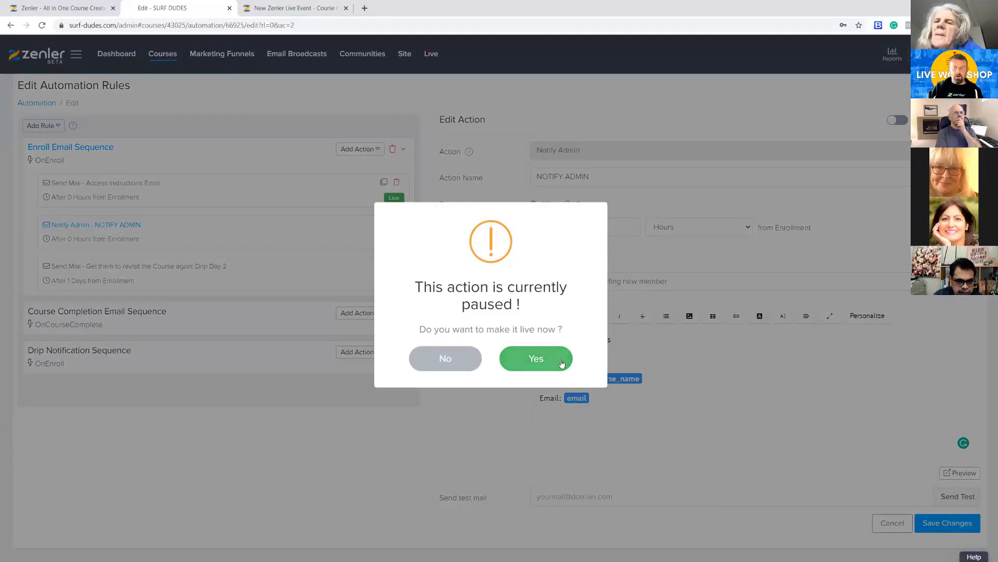
{"action": "left_click", "coordinate": [543, 364]}
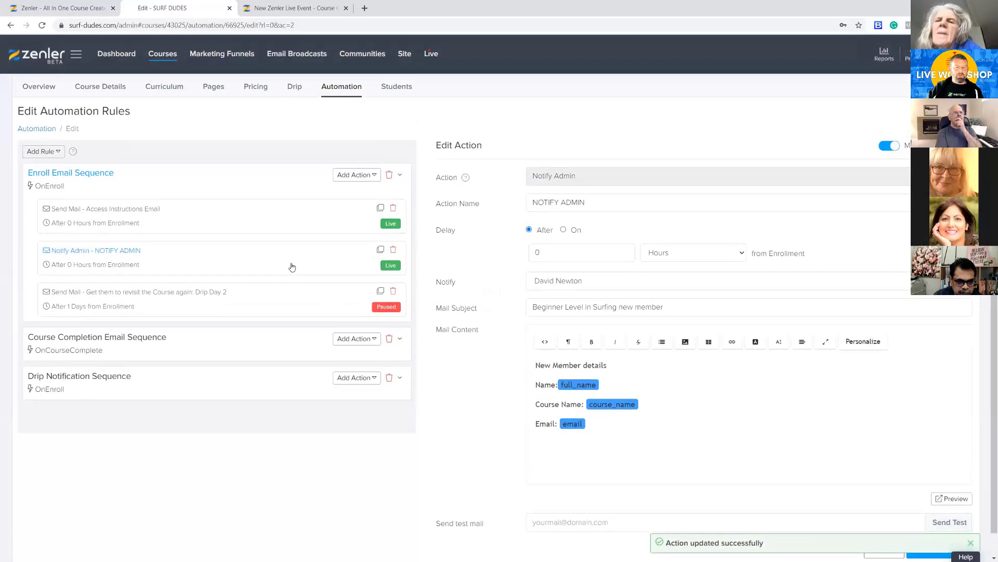
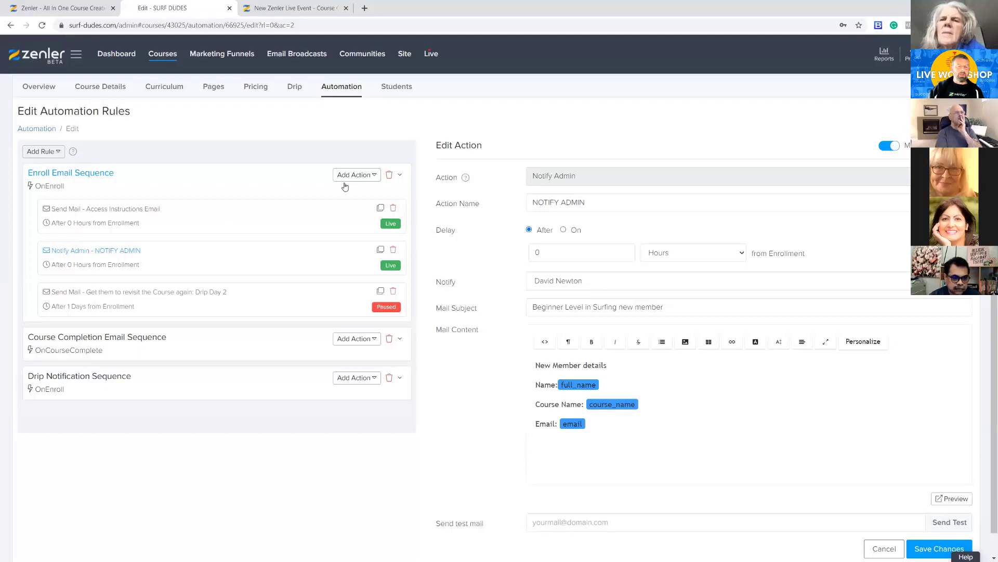
Add a Send Mail action to the Enroll Email Sequence and name it "1 Week Email"
{"action": "left_click", "coordinate": [377, 176]}
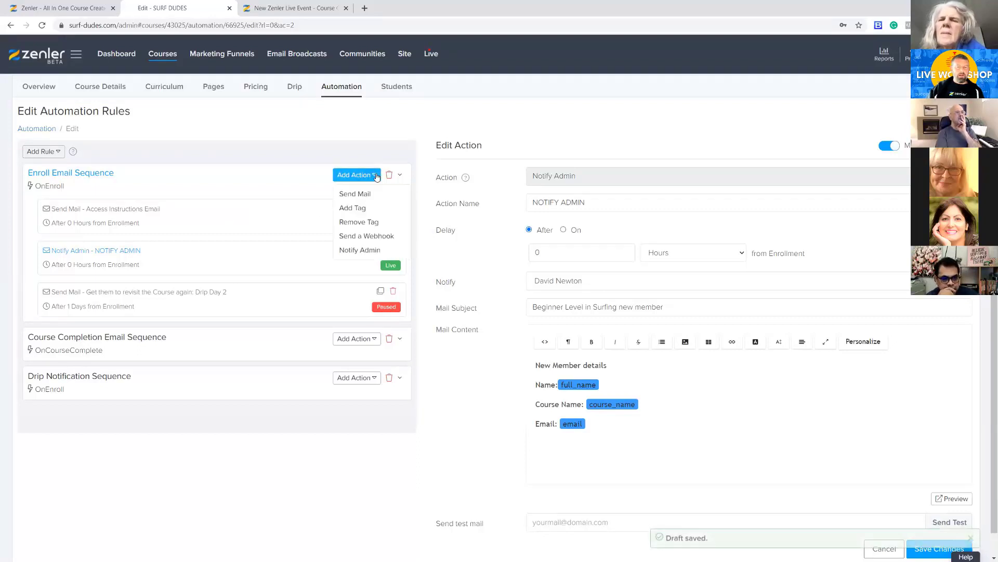
{"action": "left_click", "coordinate": [349, 194]}
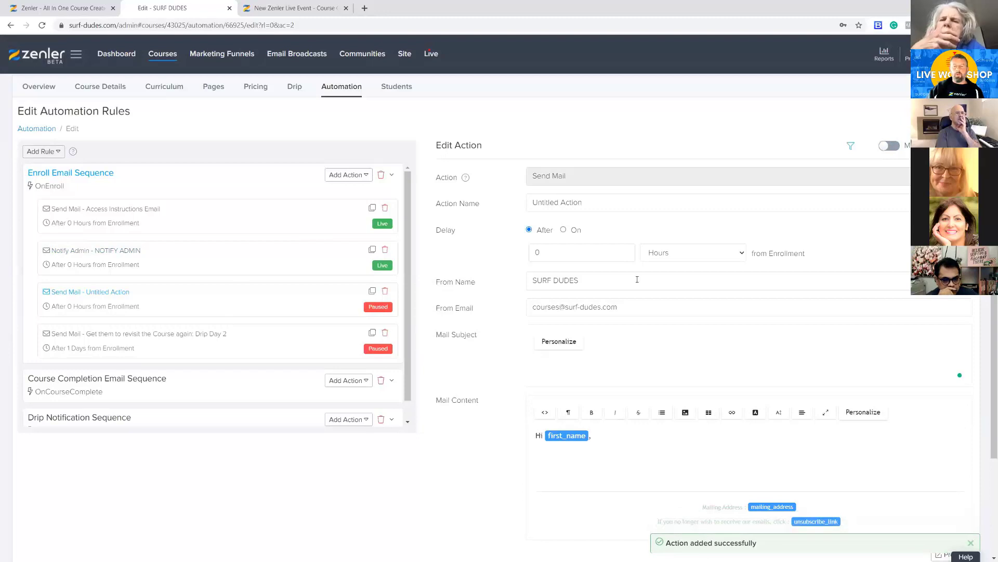
{"action": "left_click_drag", "start_coordinate": [584, 202], "coordinate": [504, 201]}
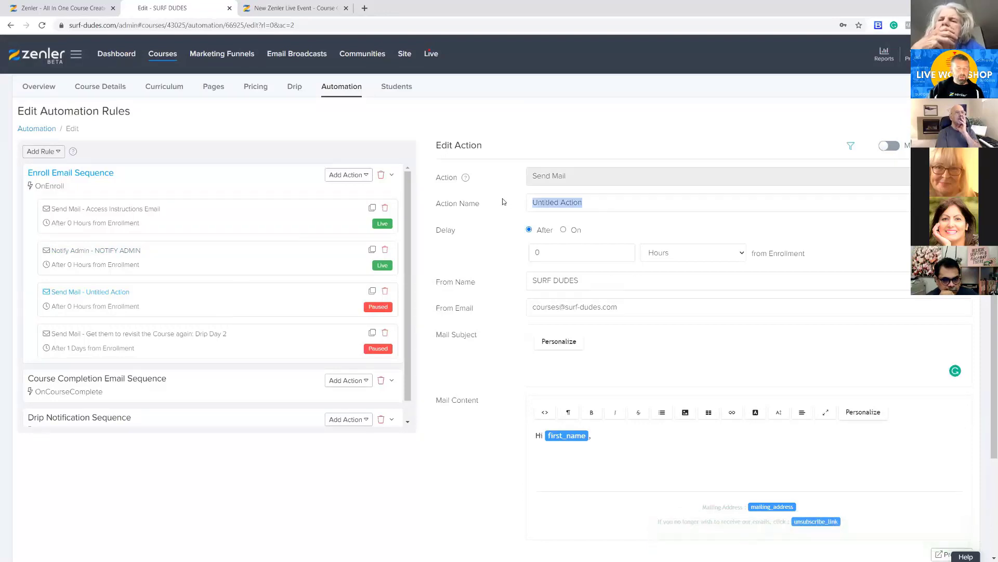
{"action": "type", "text": "1 WQeek"}
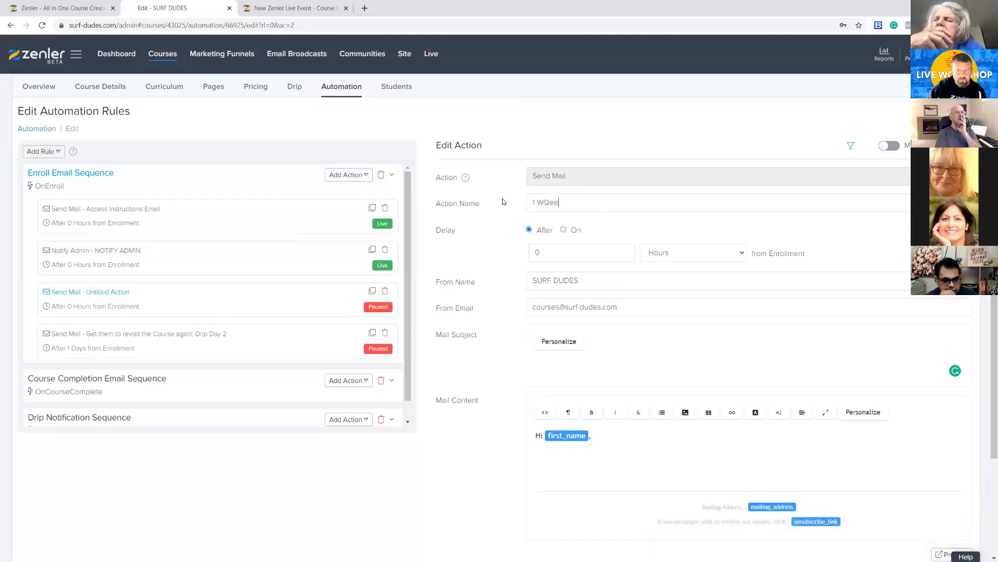
{"action": "key", "text": "BackSpace"}
{"action": "key", "text": "BackSpace"}
{"action": "key", "text": "BackSpace"}
{"action": "key", "text": "BackSpace"}
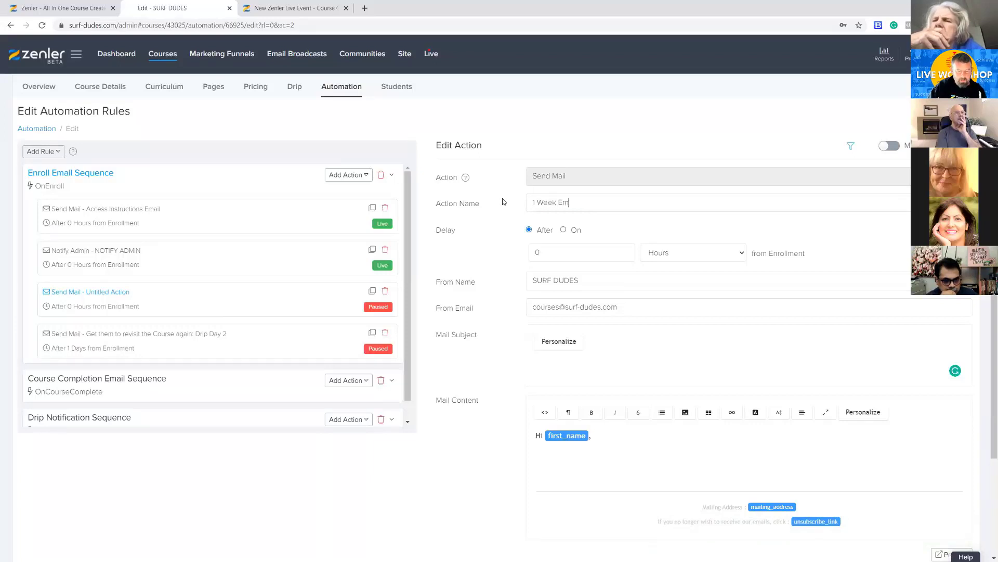
Set the 1 Week Email's delay to 1 Weeks after enrollment
{"action": "left_click", "coordinate": [691, 253]}
{"action": "left_click", "coordinate": [660, 295]}
{"action": "double_click", "coordinate": [530, 254]}
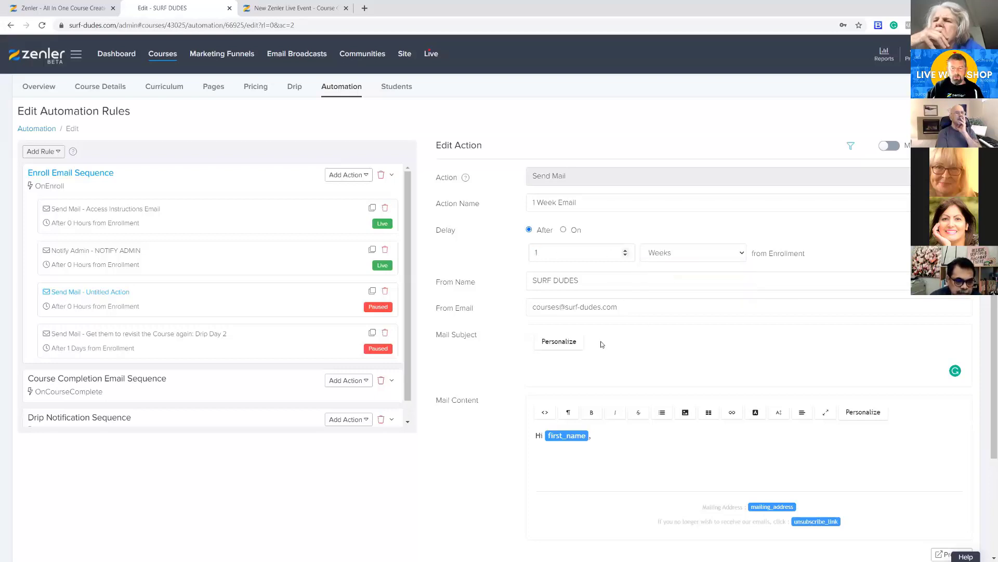
Enter "Watch out for the new update coming soon" as the mail subject
{"action": "left_click", "coordinate": [572, 363]}
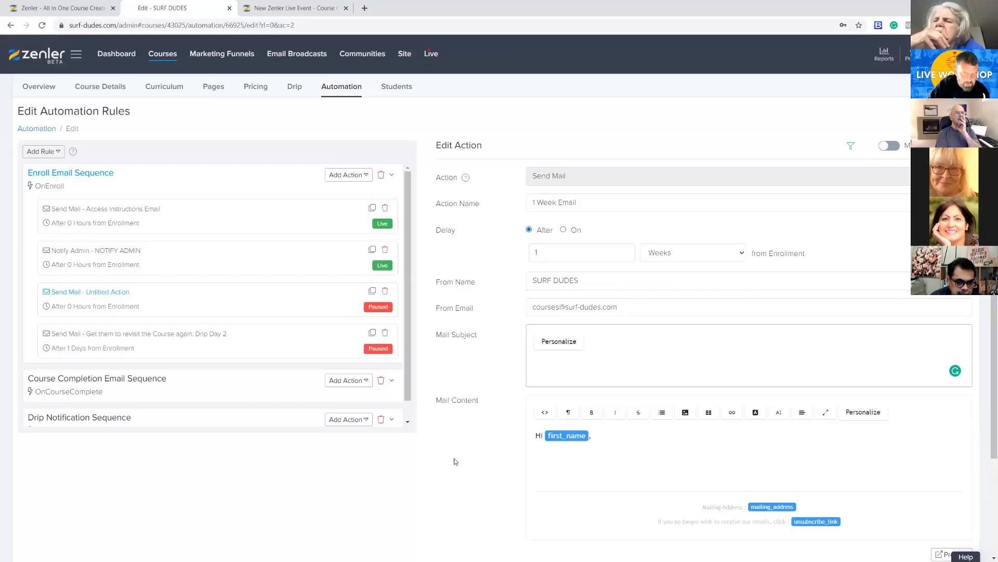
{"action": "type", "text": "Watch out for"}
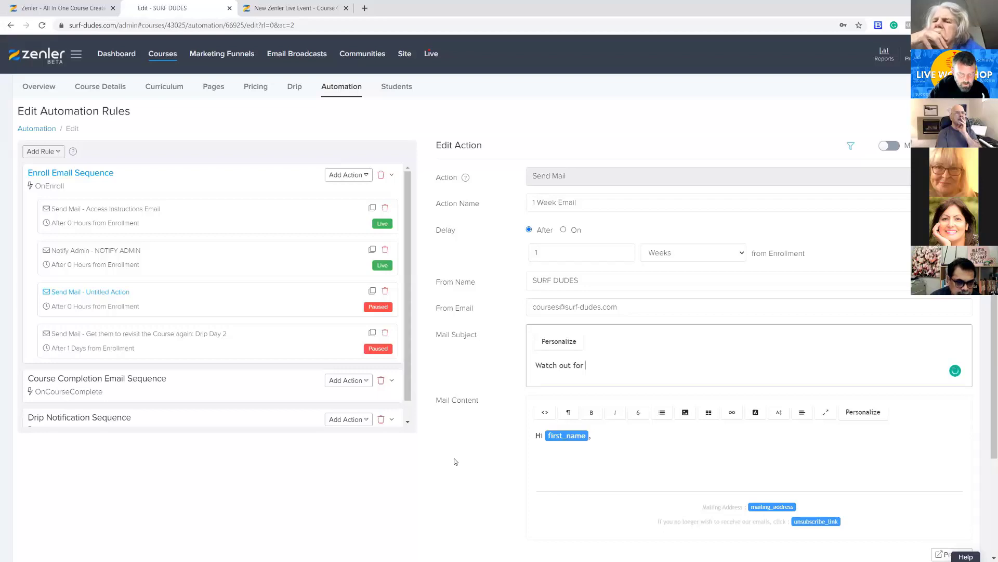
{"action": "type", "text": " the new update coming soon"}
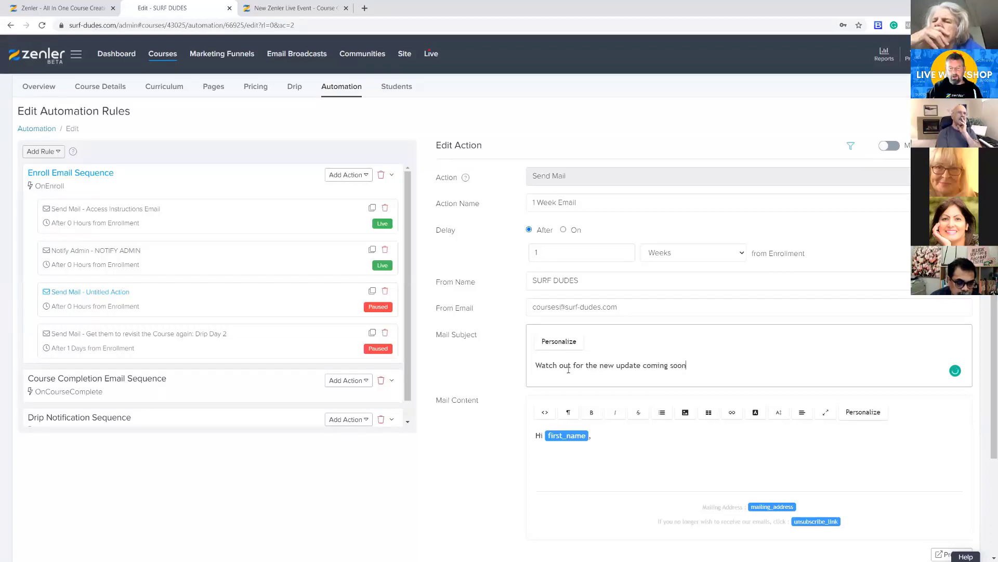
Write "Update coming soon" and, on the following line, "Not sure what yet!!!!!!!!!!" below the greeting in the mail content
{"action": "left_click", "coordinate": [572, 452]}
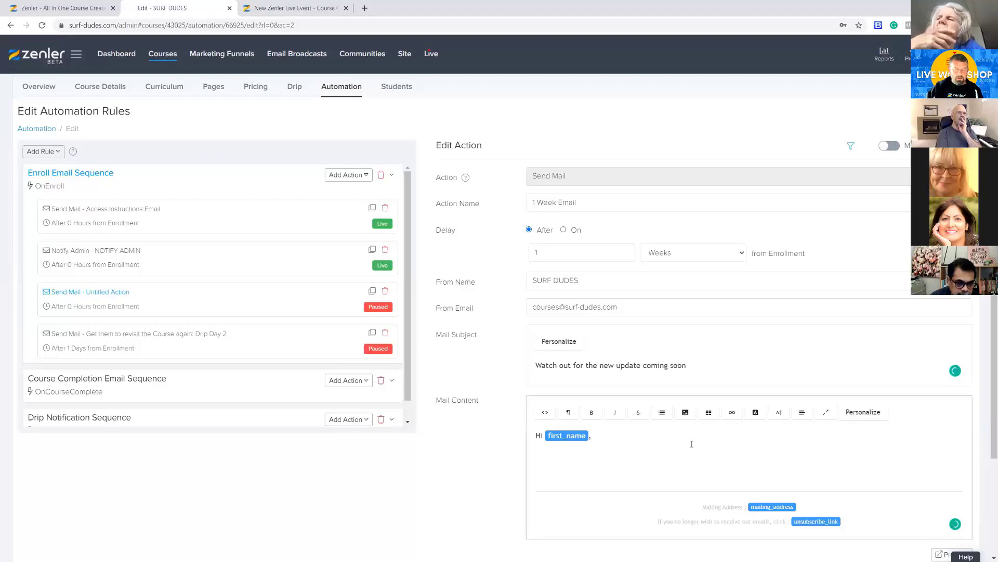
{"action": "type", "text": "Update c"}
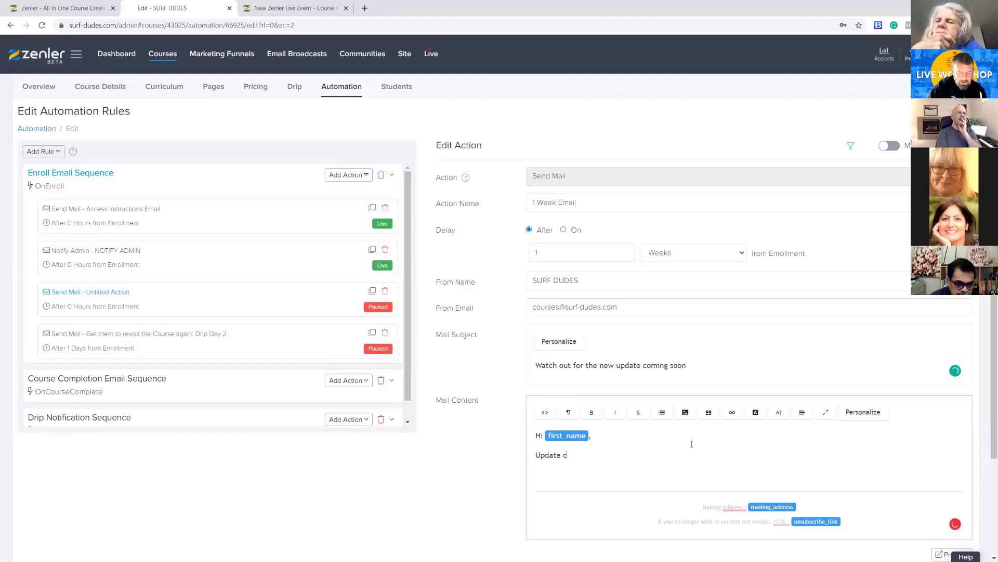
{"action": "type", "text": "oming soon"}
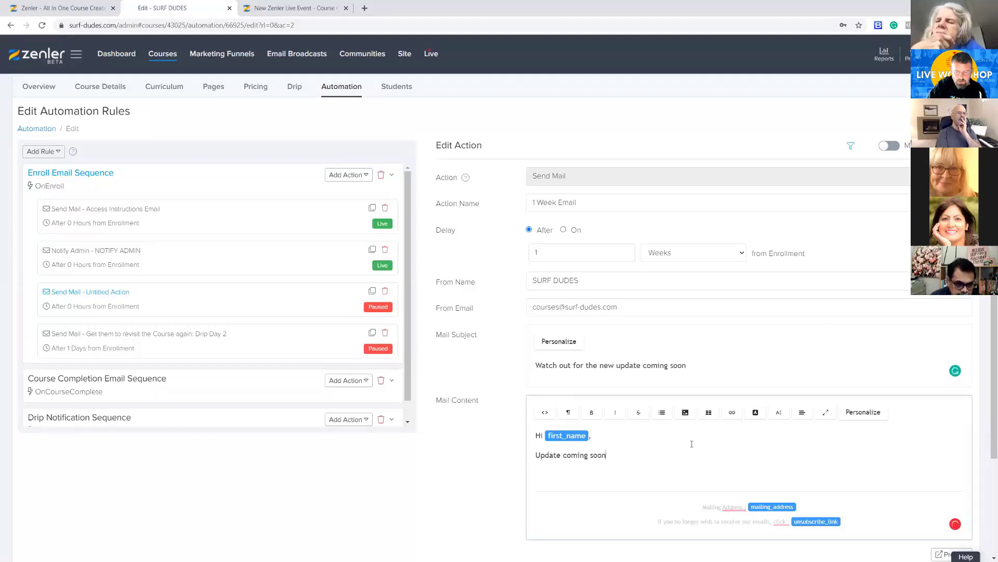
{"action": "key", "text": "Return"}
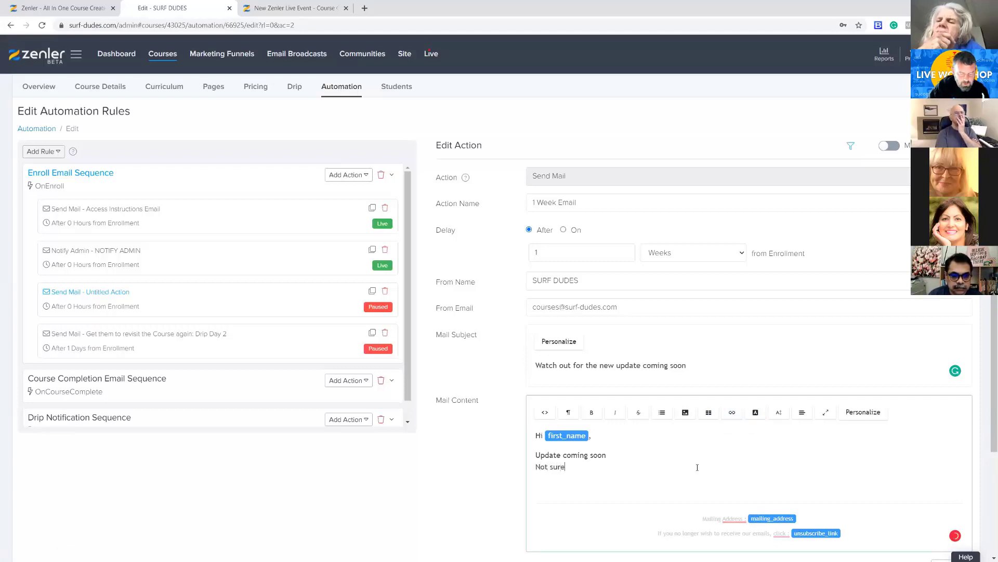
{"action": "type", "text": "hat yet!!!!!!!!!!"}
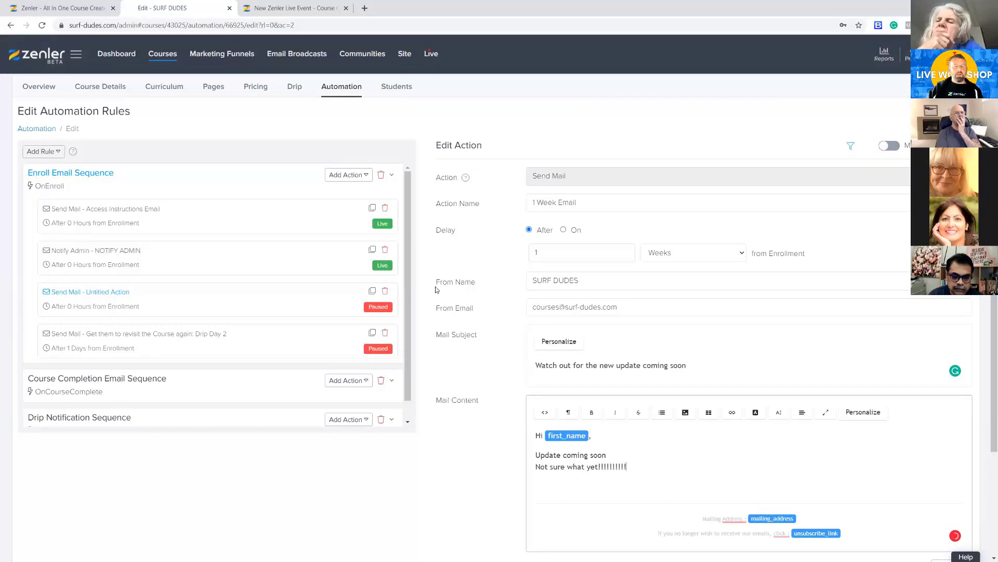
Save the changes to the 1 Week Email action and make it live
{"action": "scroll", "coordinate": [885, 472], "scroll_direction": "down", "scroll_amount": 2}
{"action": "scroll", "coordinate": [886, 474], "scroll_direction": "down", "scroll_amount": 1}
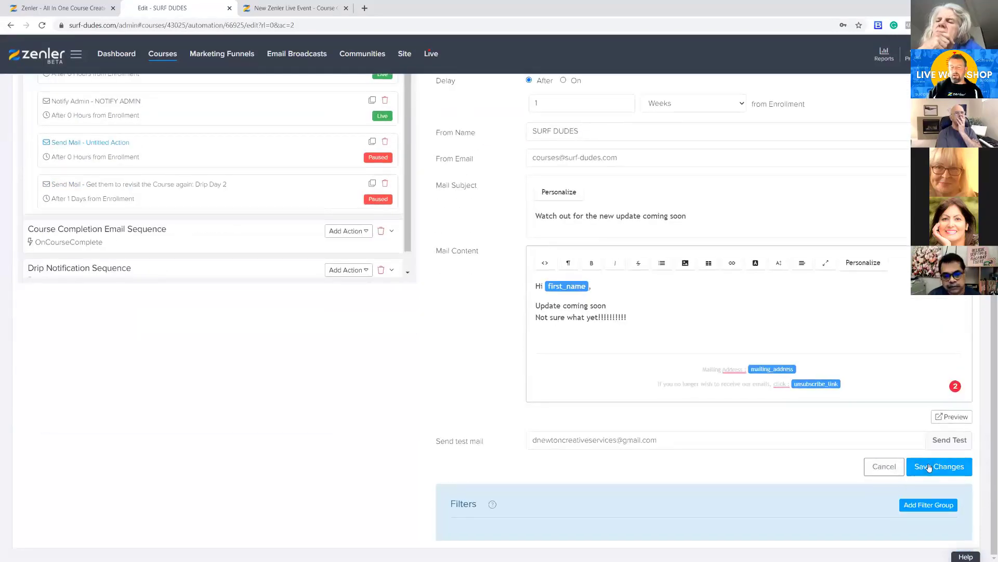
{"action": "left_click", "coordinate": [939, 466]}
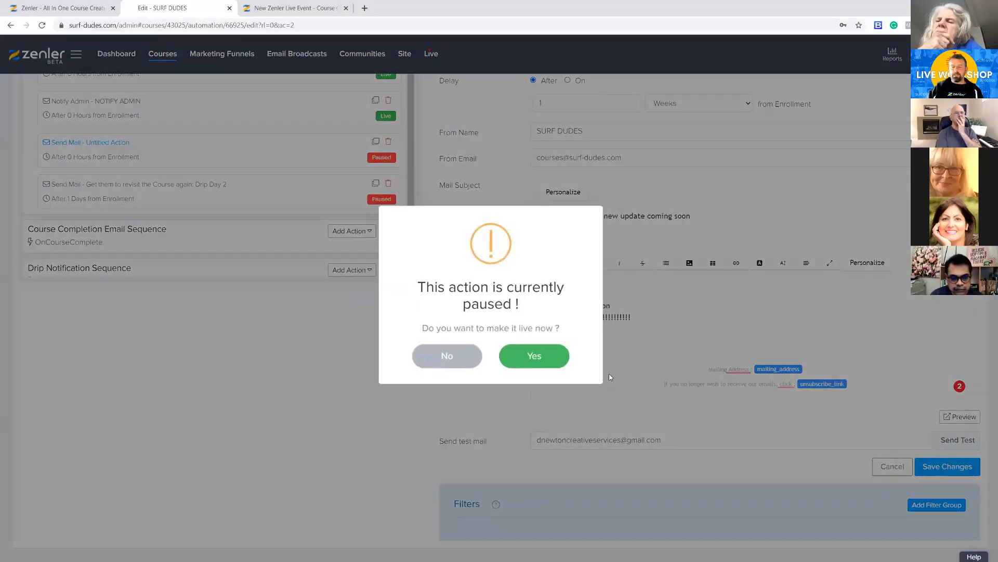
{"action": "left_click", "coordinate": [530, 360]}
{"action": "left_click", "coordinate": [417, 350]}
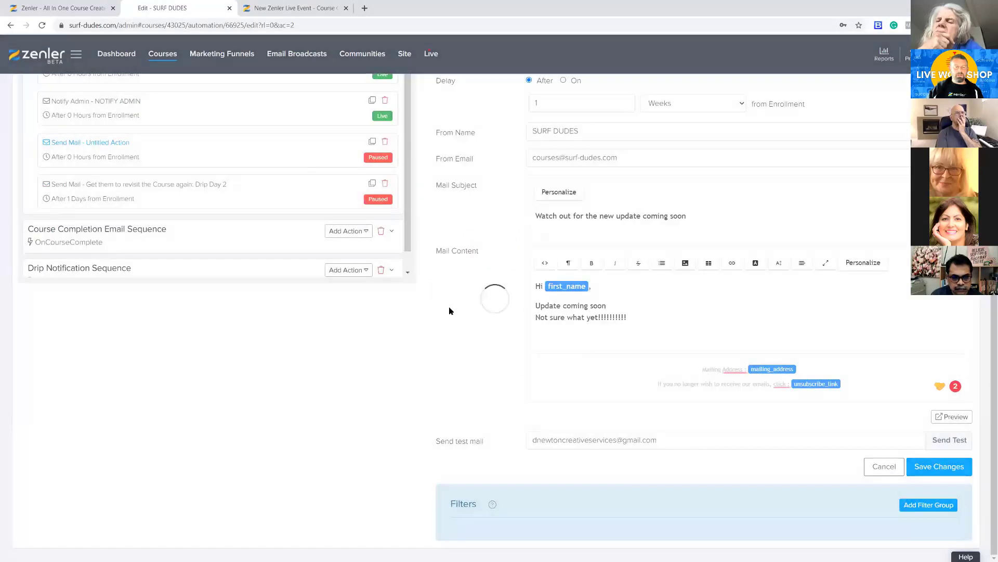
Add an automation rule with the OnLessonComplete trigger and name it "Lesson"
{"action": "scroll", "coordinate": [417, 335], "scroll_direction": "up", "scroll_amount": 2}
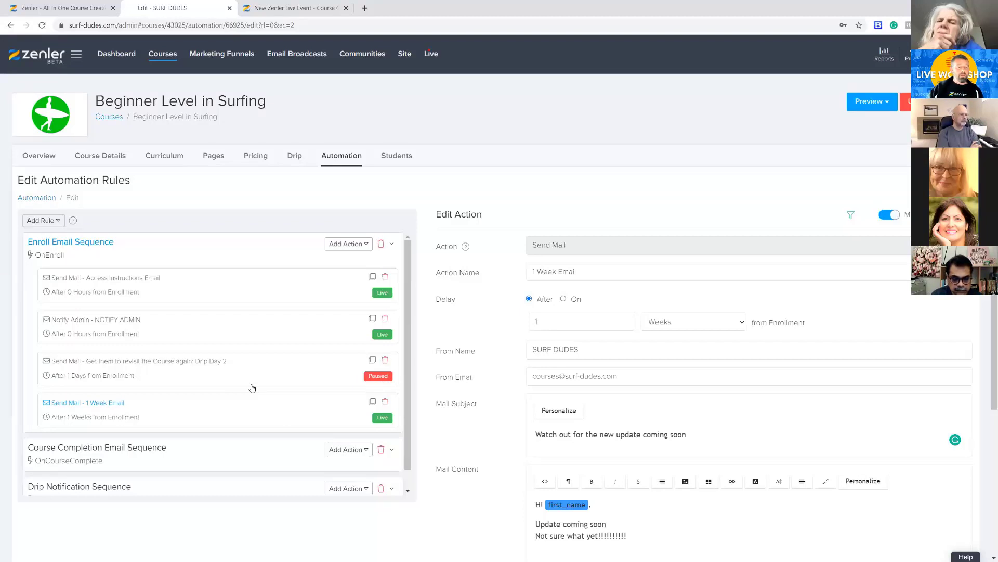
{"action": "left_click", "coordinate": [57, 222]}
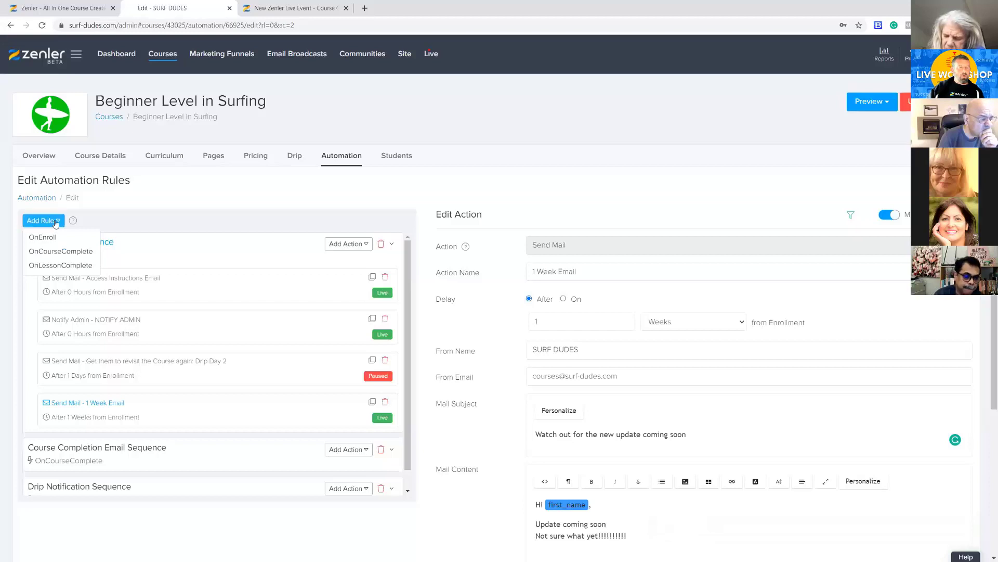
{"action": "left_click", "coordinate": [61, 266]}
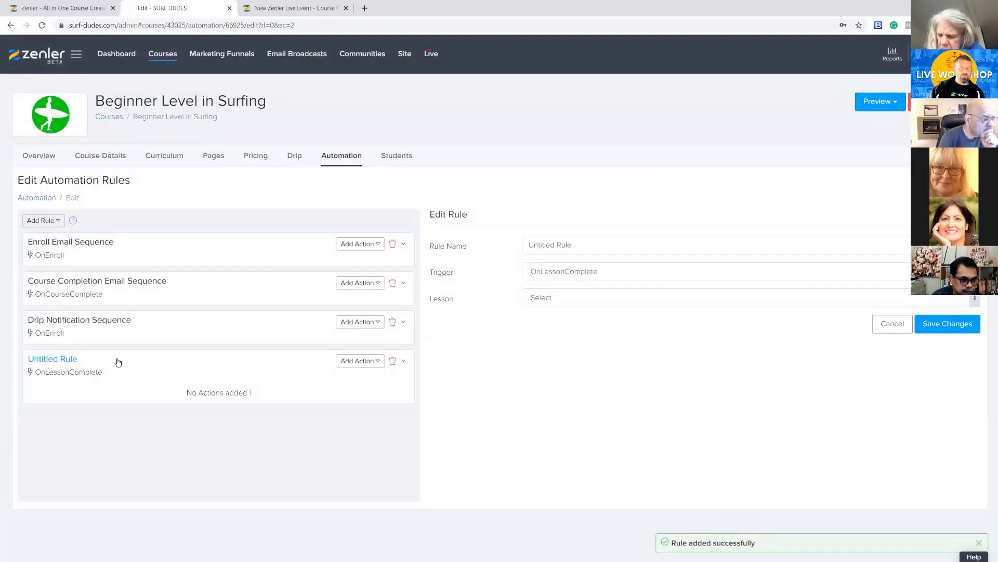
{"action": "left_click_drag", "start_coordinate": [575, 240], "coordinate": [516, 245]}
{"action": "type", "text": "Lesson"}
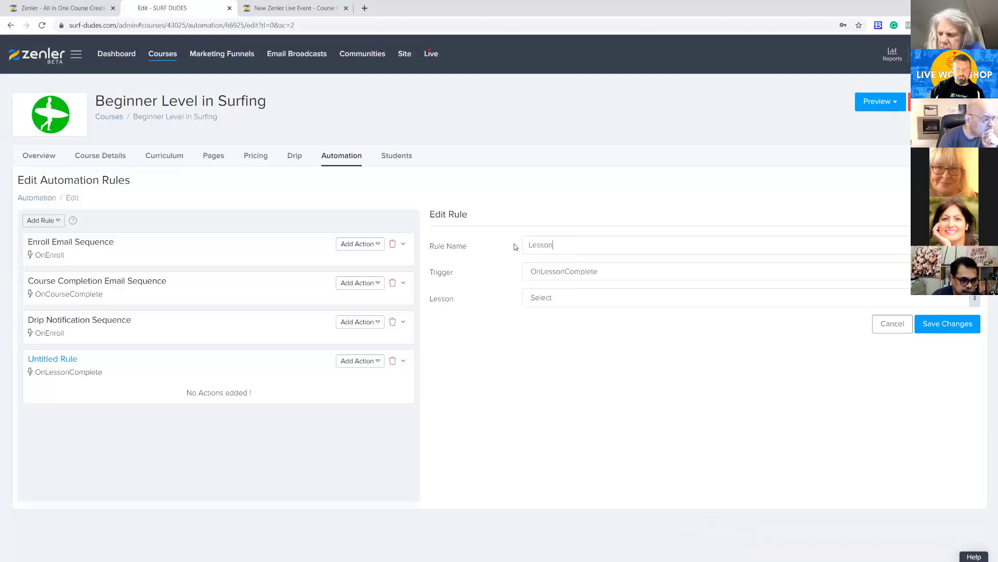
Keep the rule's trigger as OnLessonComplete, choose "Lesson 1 - Course Introduction 20:30 Minutes" as its lesson, and save the rule
{"action": "left_click", "coordinate": [561, 300]}
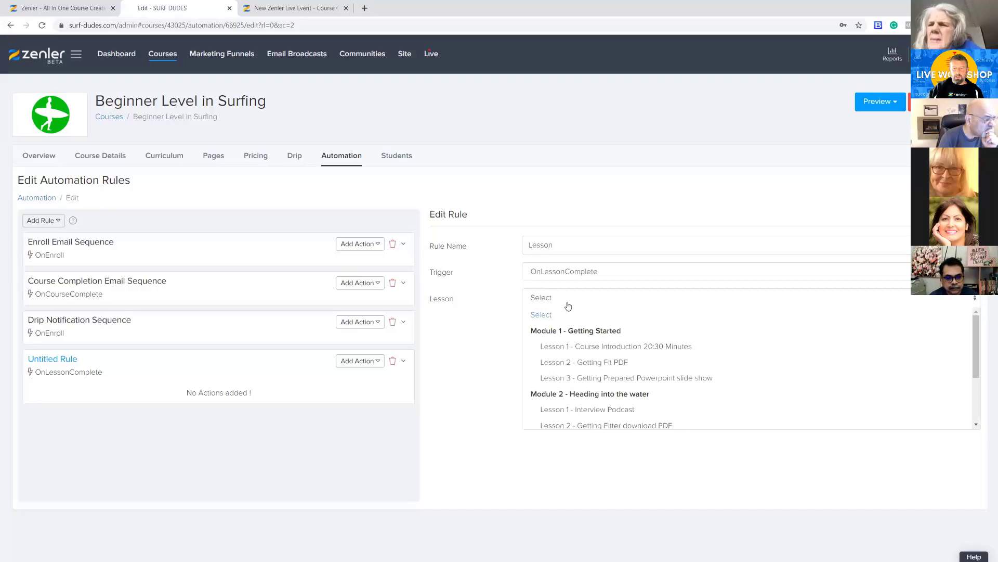
{"action": "left_click", "coordinate": [485, 319]}
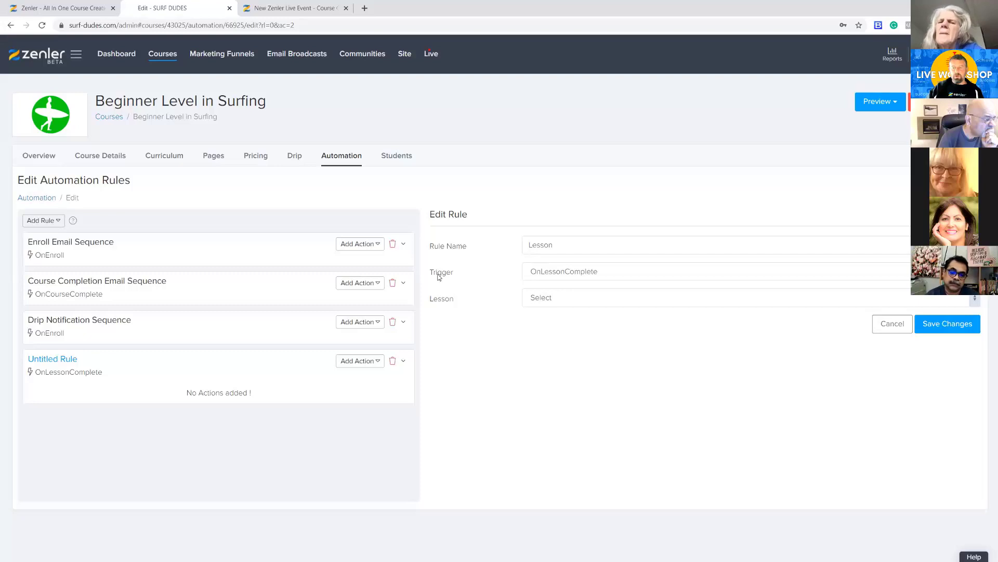
{"action": "left_click", "coordinate": [606, 271]}
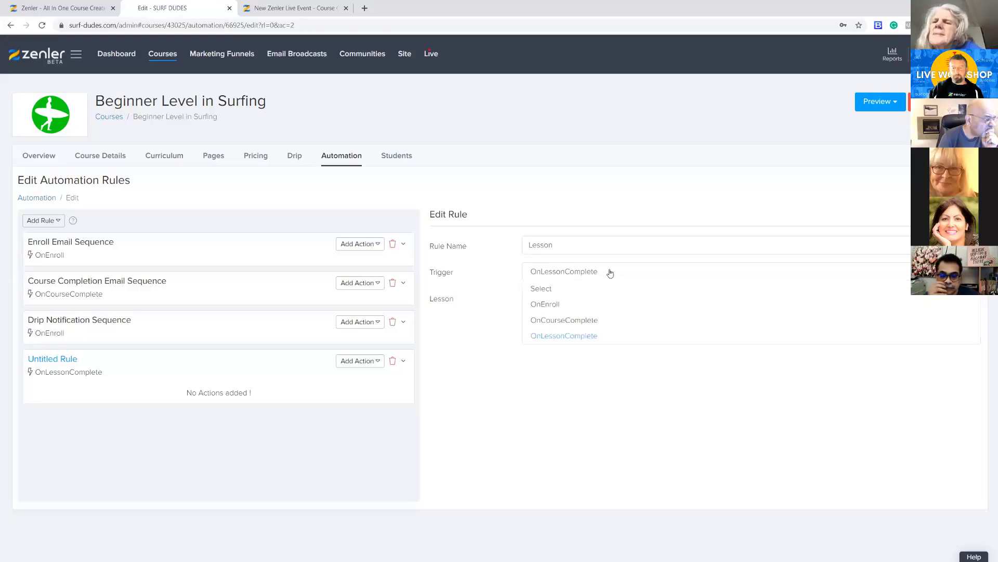
{"action": "left_click", "coordinate": [560, 337]}
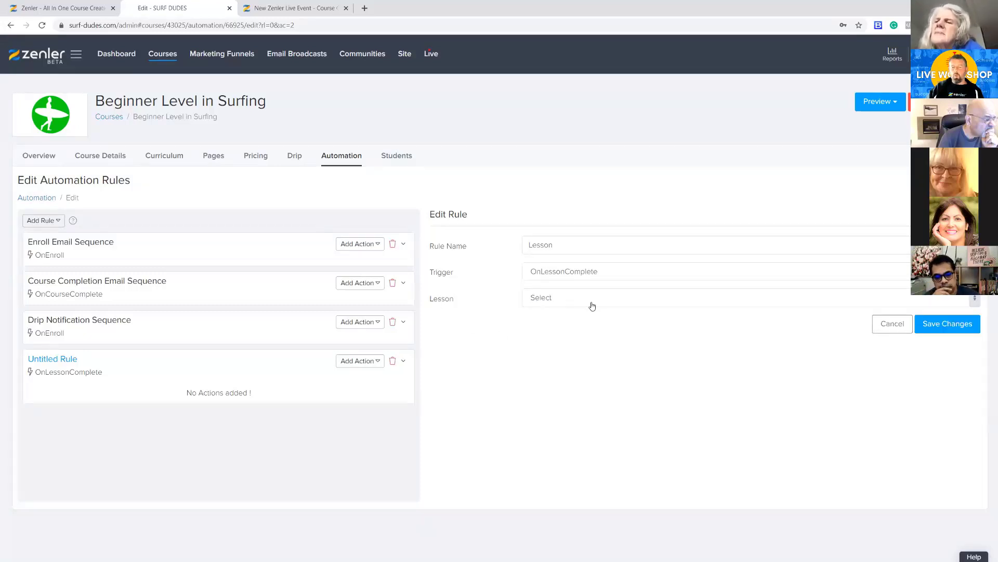
{"action": "left_click", "coordinate": [608, 305]}
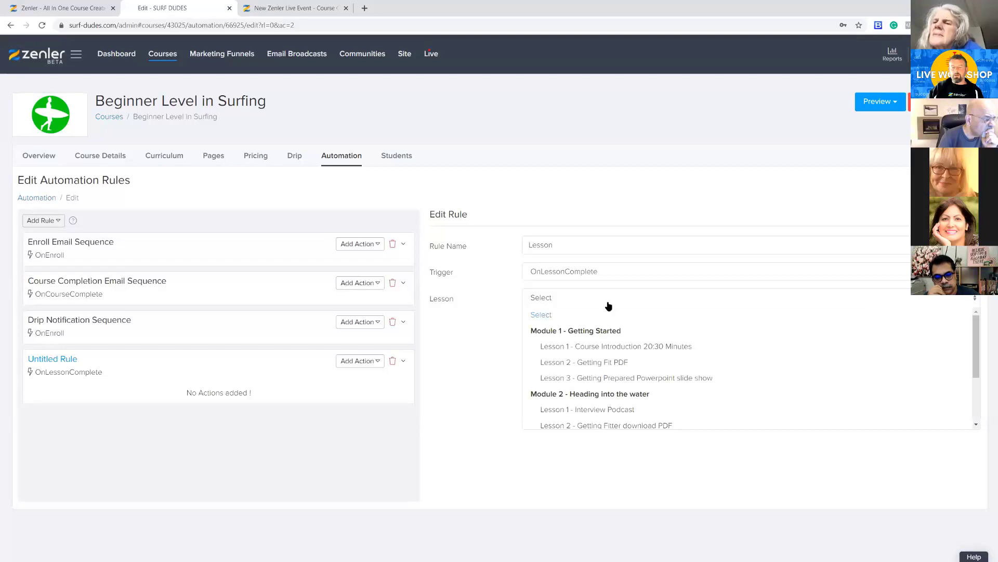
{"action": "left_click", "coordinate": [594, 347]}
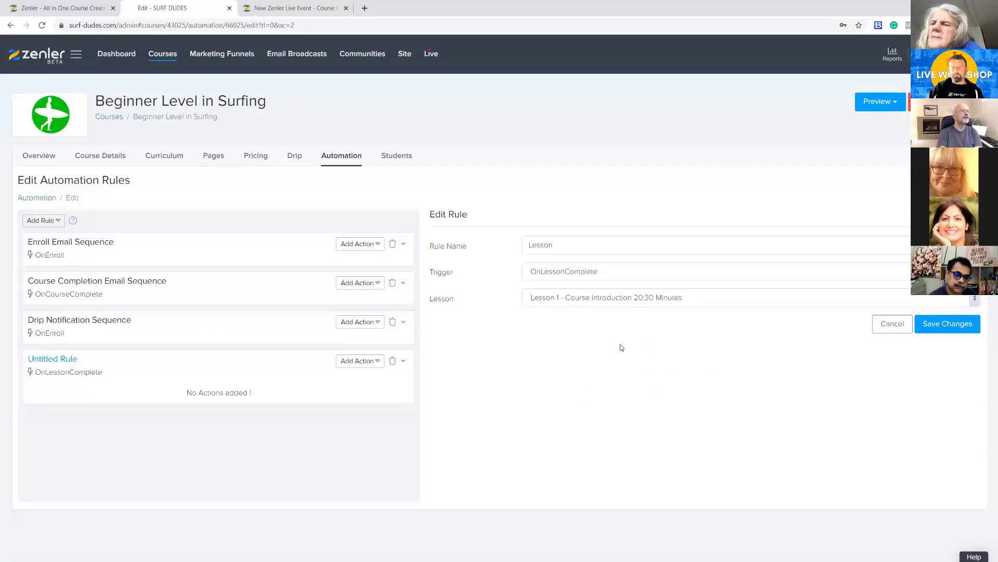
{"action": "left_click", "coordinate": [937, 328]}
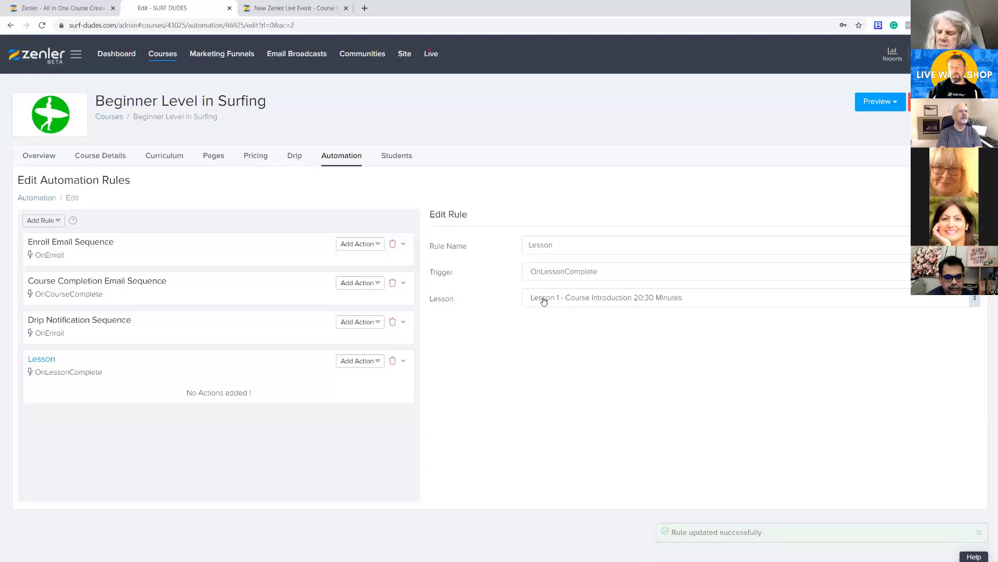
Add a Send Mail action to the Lesson rule with the mail subject "How are you enjoying the first lesson"
{"action": "left_click", "coordinate": [359, 361]}
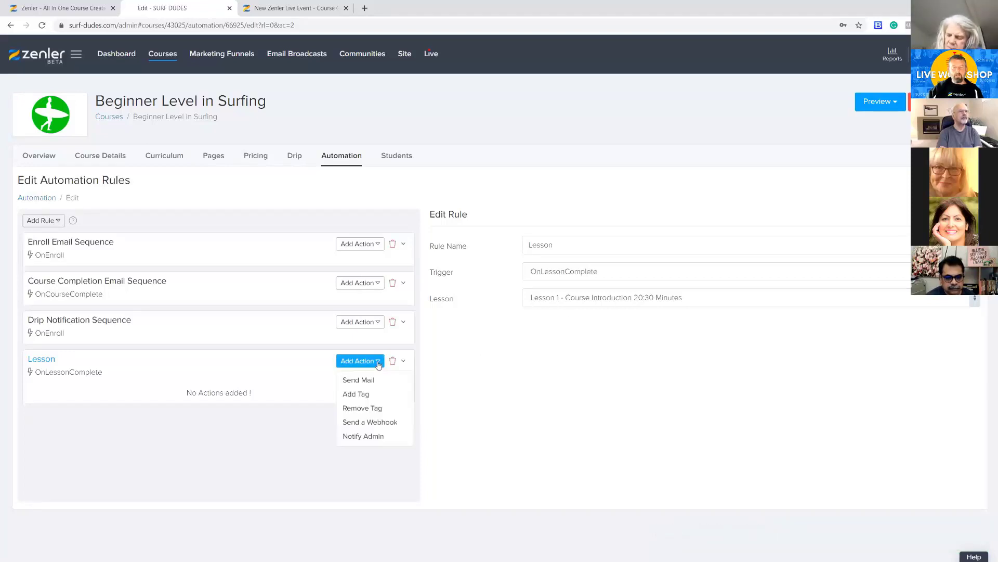
{"action": "left_click", "coordinate": [354, 382]}
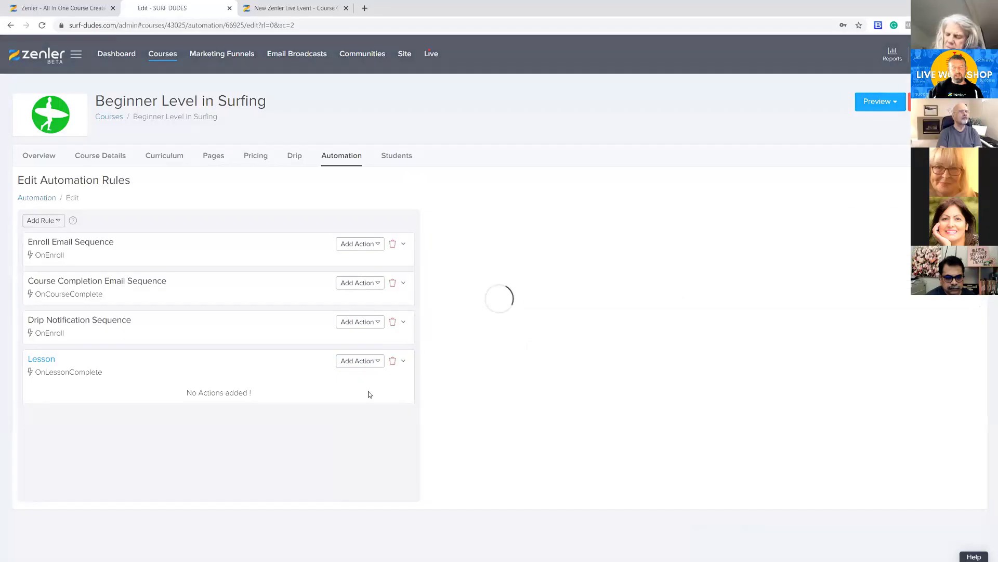
{"action": "left_click", "coordinate": [614, 431]}
{"action": "type", "text": "How are you enjoying the lesson"}
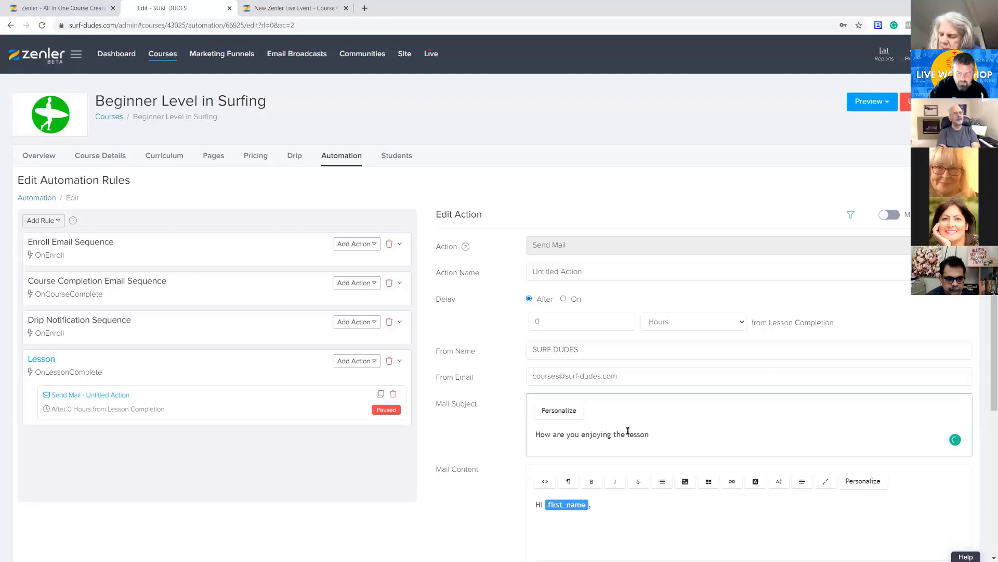
{"action": "key", "text": "BackSpace"}
{"action": "key", "text": "BackSpace"}
{"action": "key", "text": "BackSpace"}
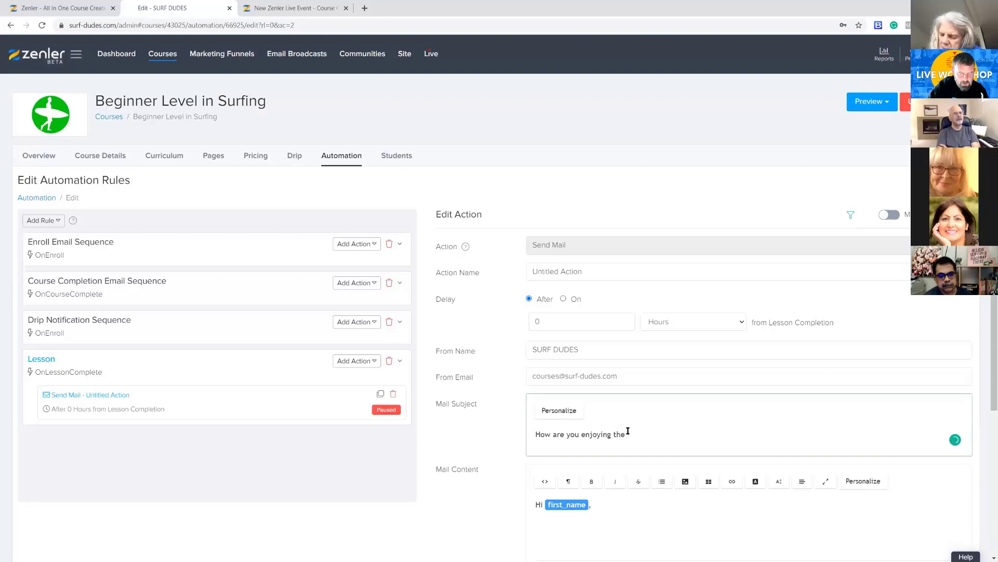
{"action": "type", "text": "firs"}
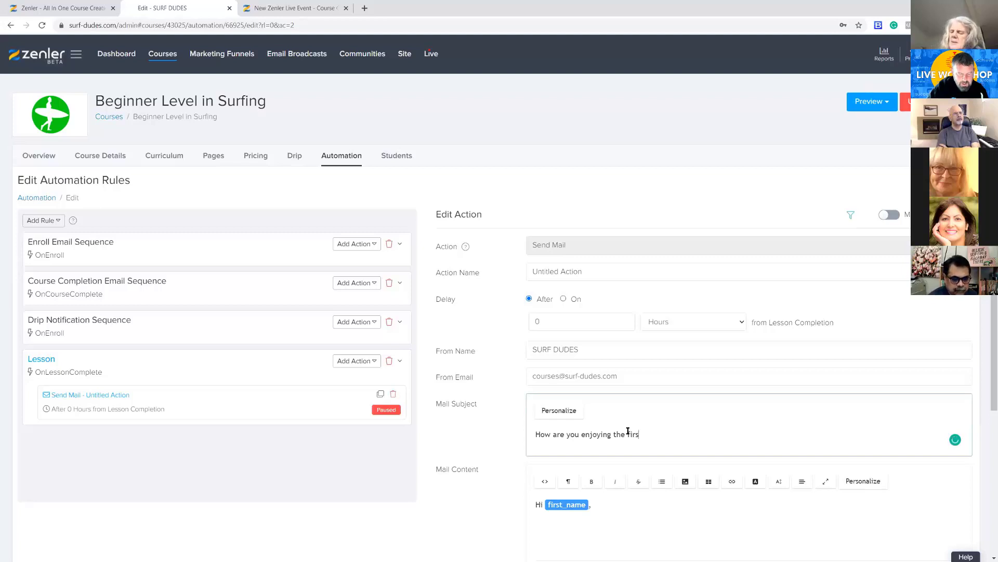
{"action": "type", "text": "t lesson"}
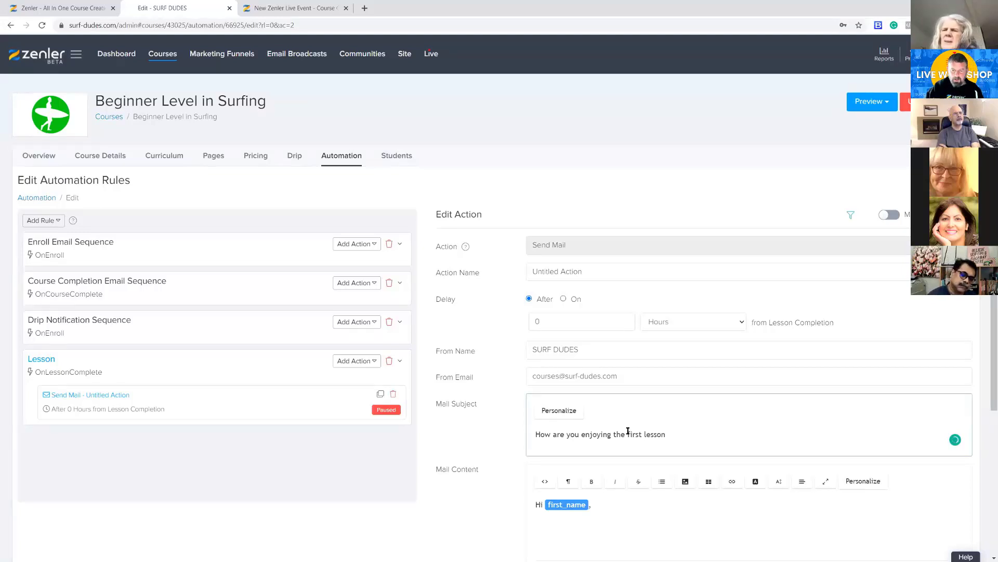
Write "Did you enjoy the first lesson???" below the greeting in the mail content of the Lesson rule's email
{"action": "scroll", "coordinate": [629, 431], "scroll_direction": "down", "scroll_amount": 2}
{"action": "left_click", "coordinate": [619, 416]}
{"action": "type", "text": "D"}
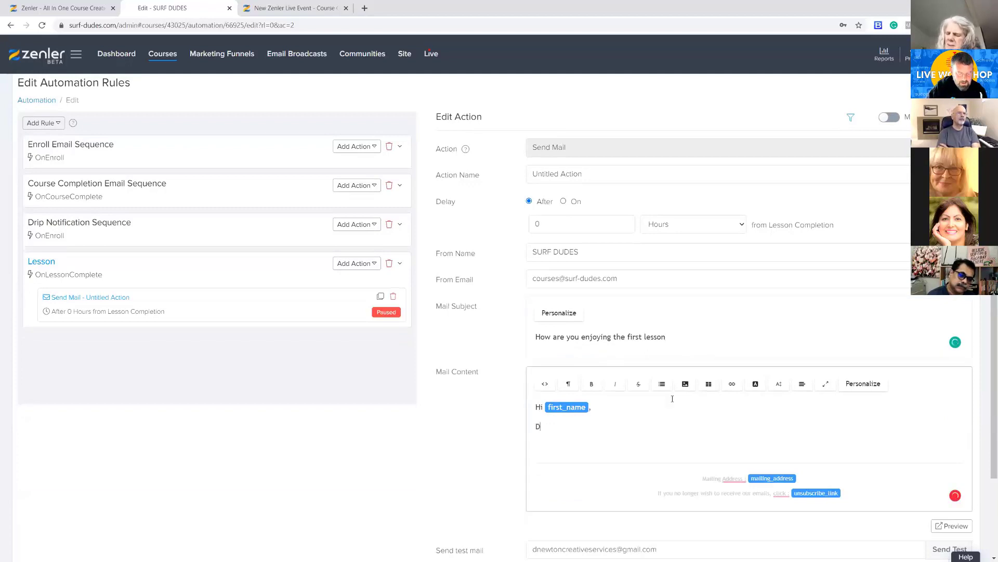
{"action": "type", "text": "id you enjoy the first lesson???"}
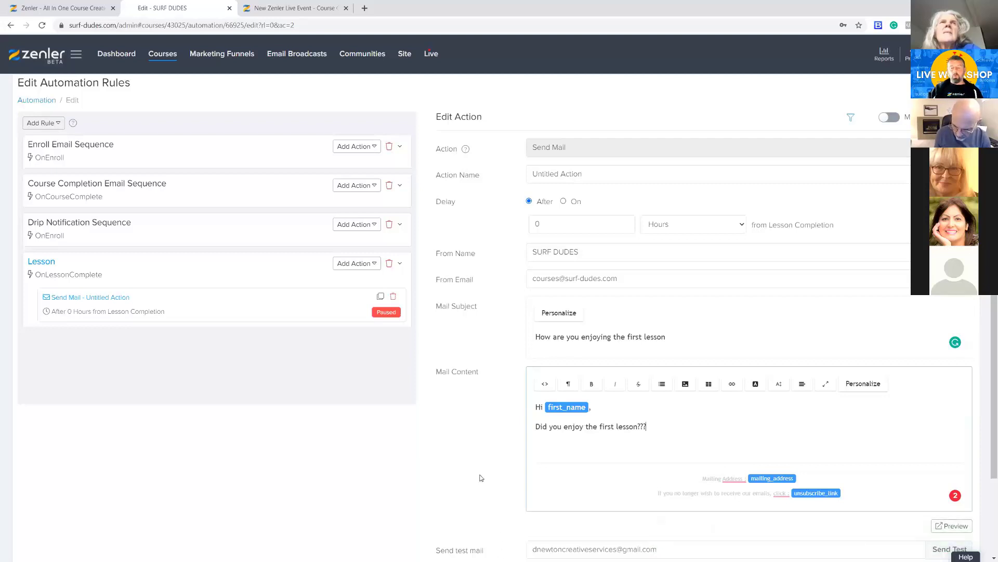
Save the Lesson rule's email and make it live without applying it to students who have already completed the lesson
{"action": "scroll", "coordinate": [474, 463], "scroll_direction": "down", "scroll_amount": 3}
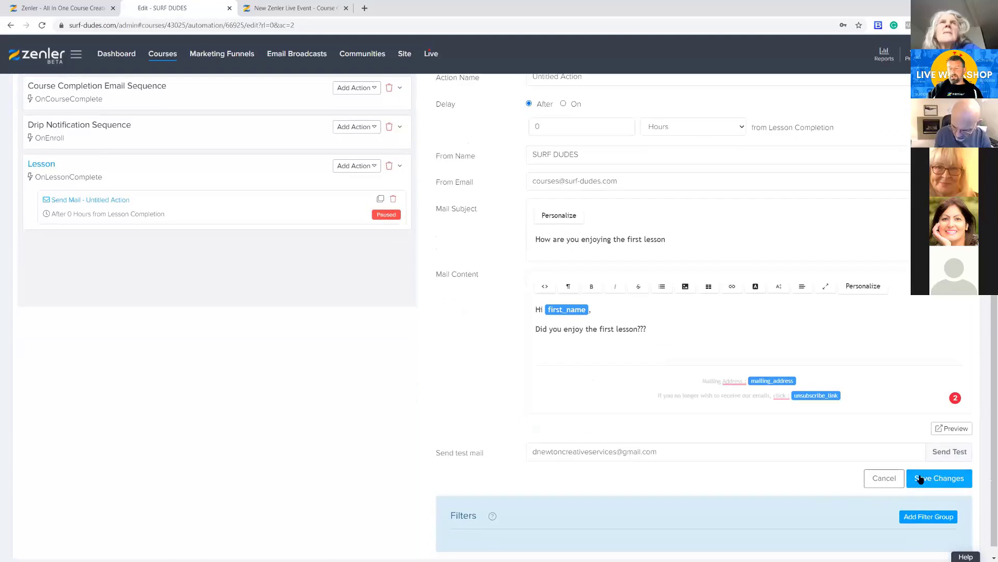
{"action": "left_click", "coordinate": [946, 477]}
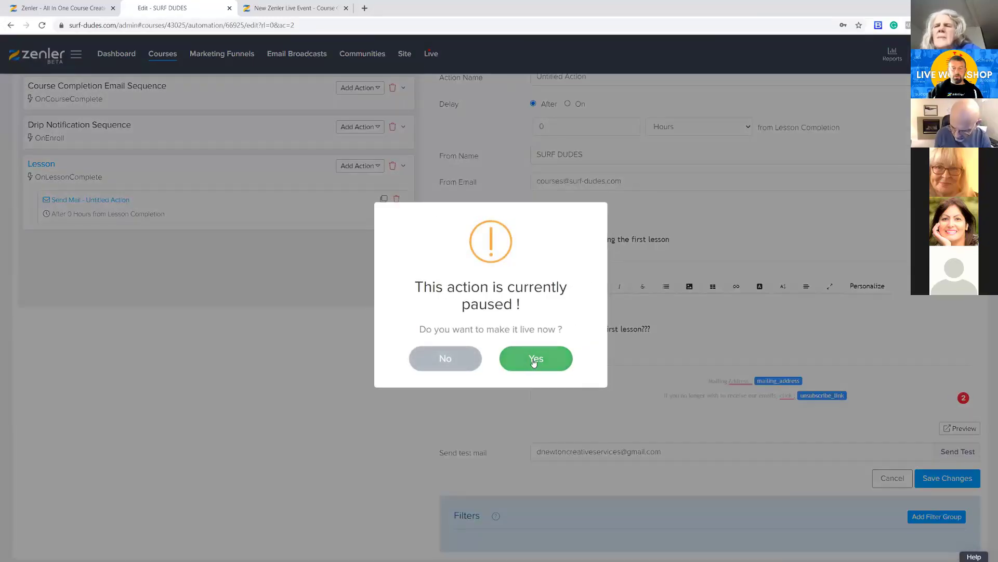
{"action": "left_click", "coordinate": [460, 361]}
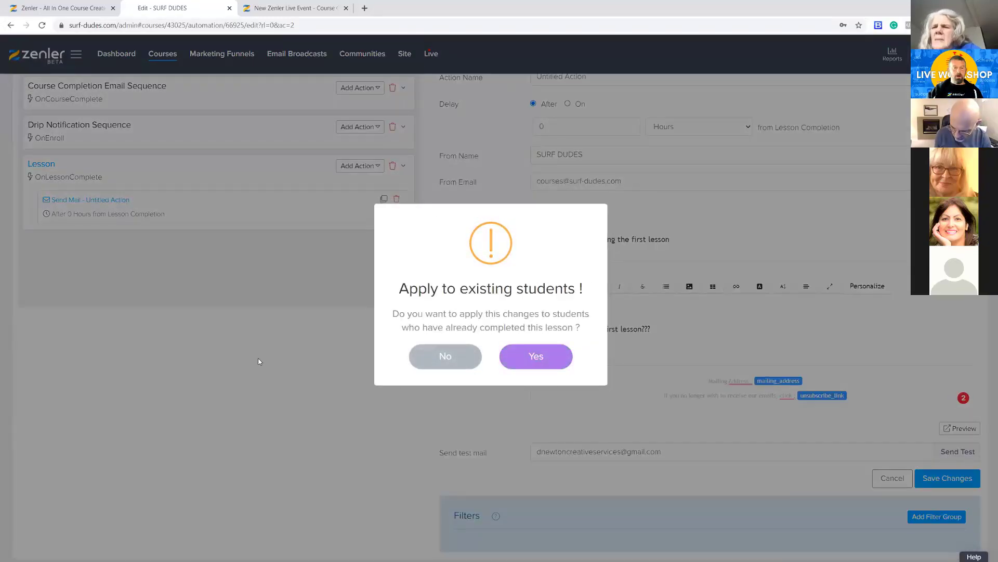
{"action": "left_click", "coordinate": [457, 358]}
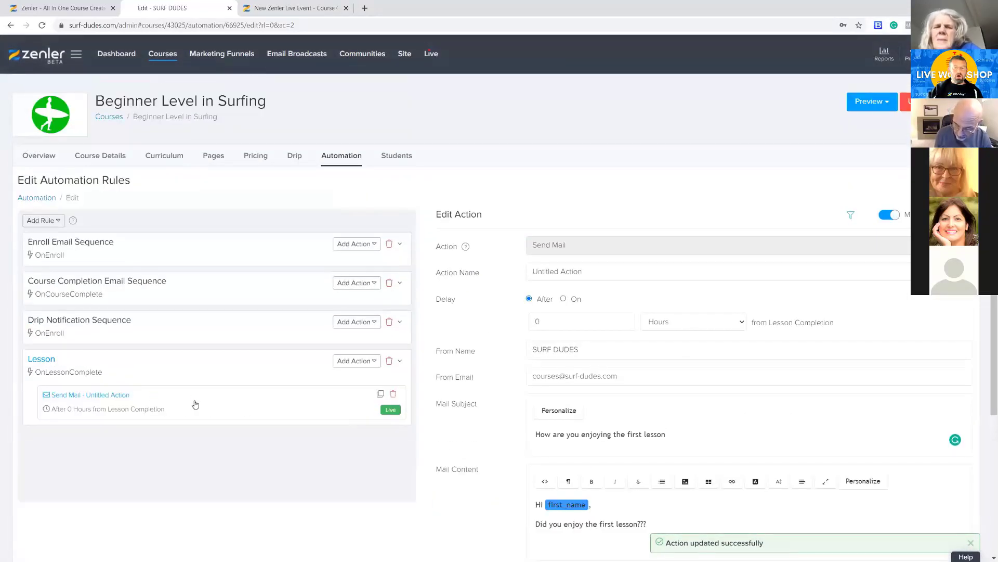
Rename the Lesson rule's Send Mail action as "Lesson 1 how you doing" and save the change
{"action": "triple_click", "coordinate": [593, 270]}
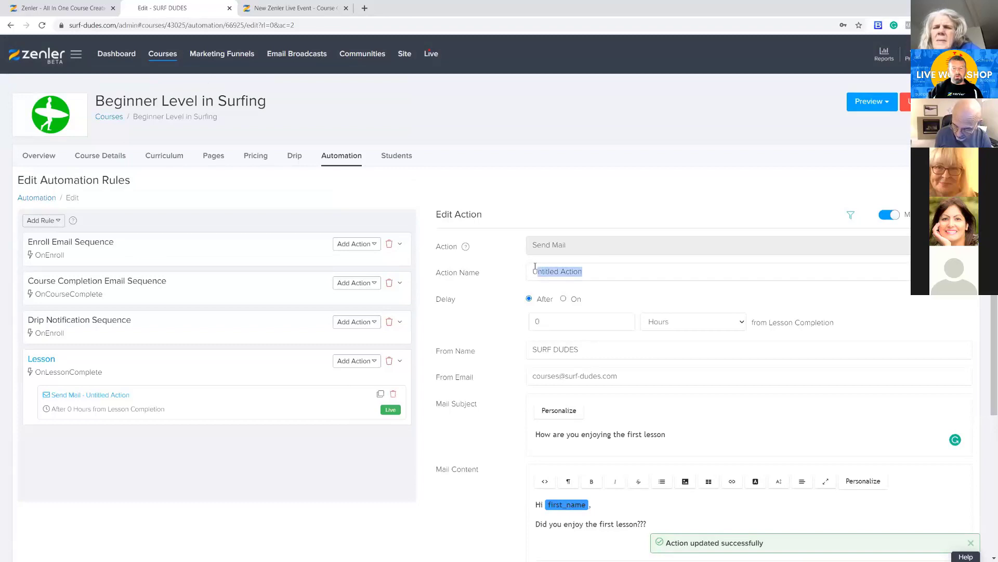
{"action": "type", "text": "Less"}
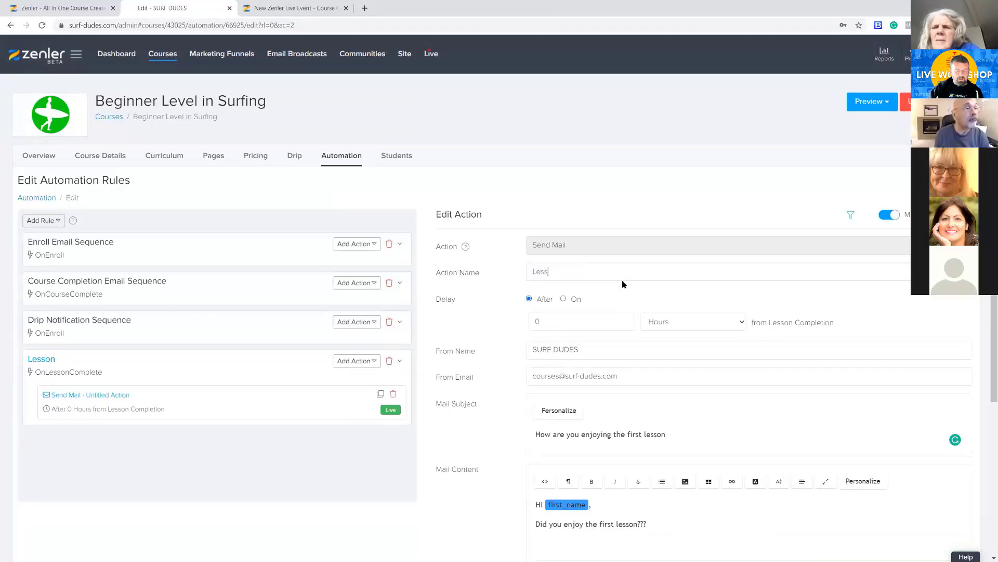
{"action": "type", "text": "on 1"}
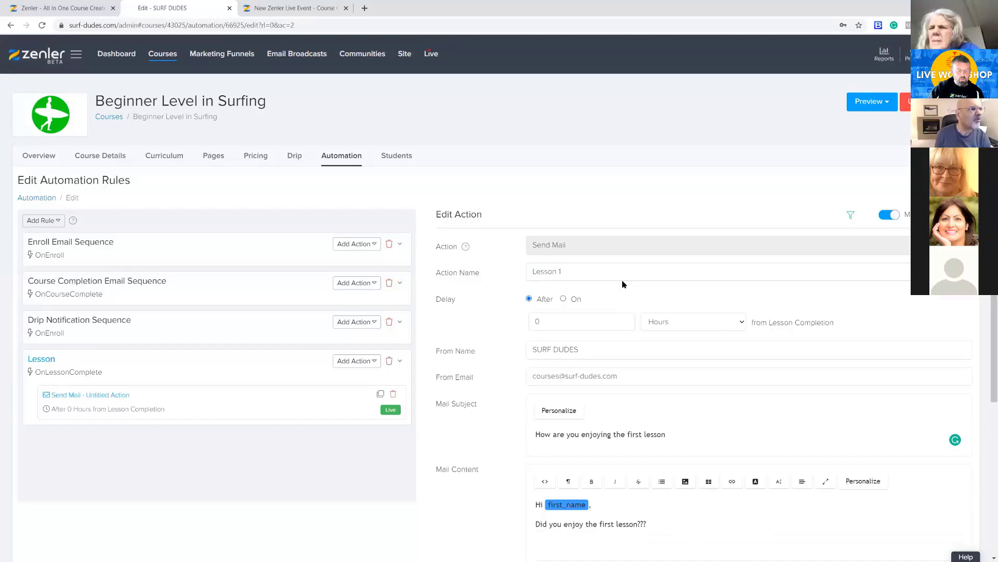
{"action": "type", "text": " how "}
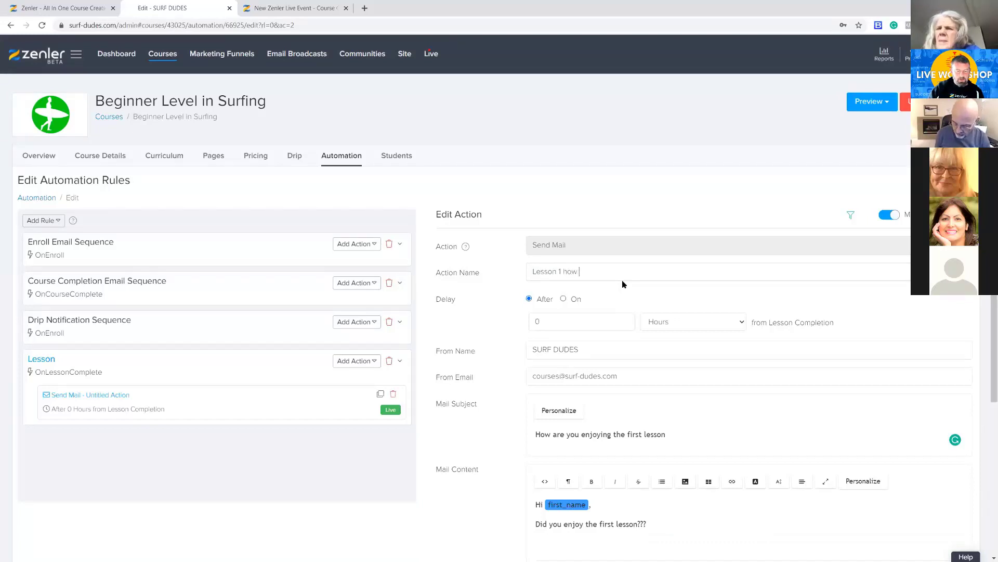
{"action": "type", "text": "you doing"}
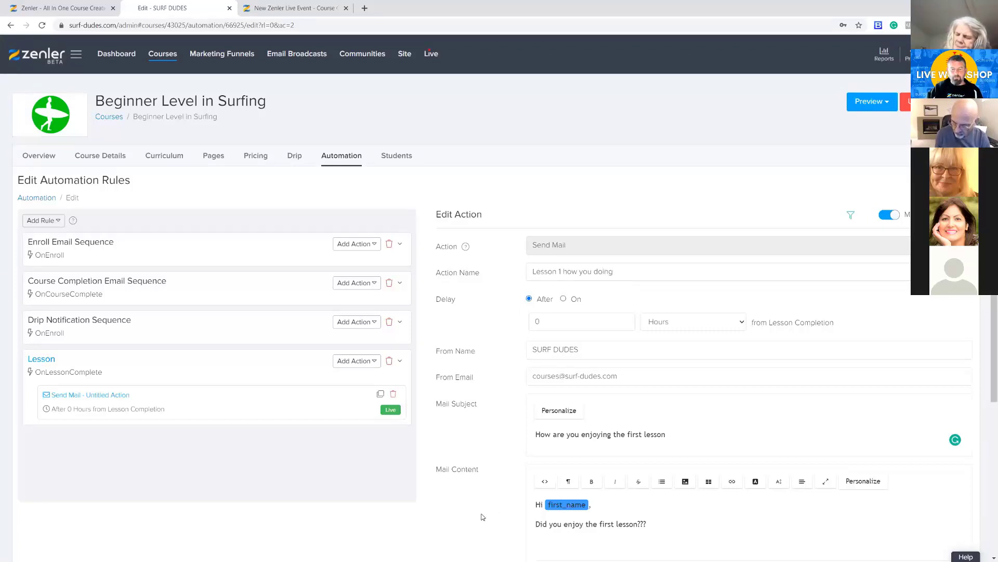
{"action": "scroll", "coordinate": [483, 516], "scroll_direction": "down", "scroll_amount": 4}
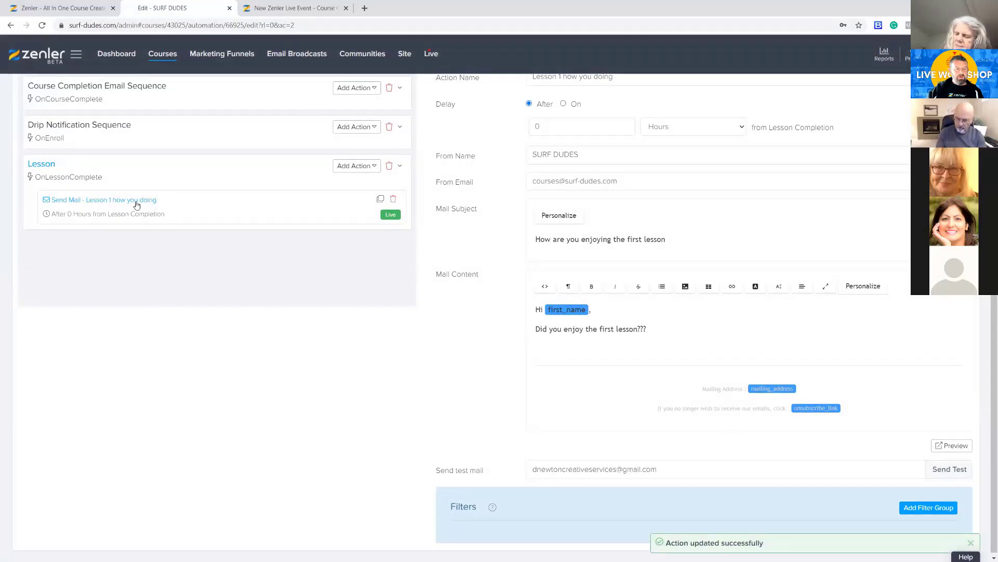
Open the Module 1 - Getting Started email in the Drip Notification Sequence rule and delete the whole rule
{"action": "scroll", "coordinate": [312, 400], "scroll_direction": "up", "scroll_amount": 3}
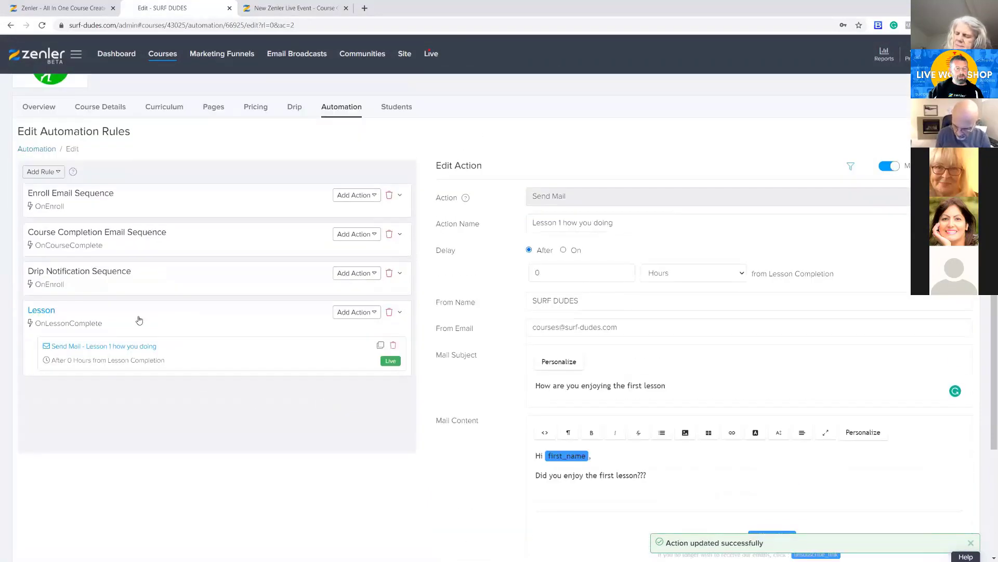
{"action": "scroll", "coordinate": [343, 447], "scroll_direction": "up", "scroll_amount": 1}
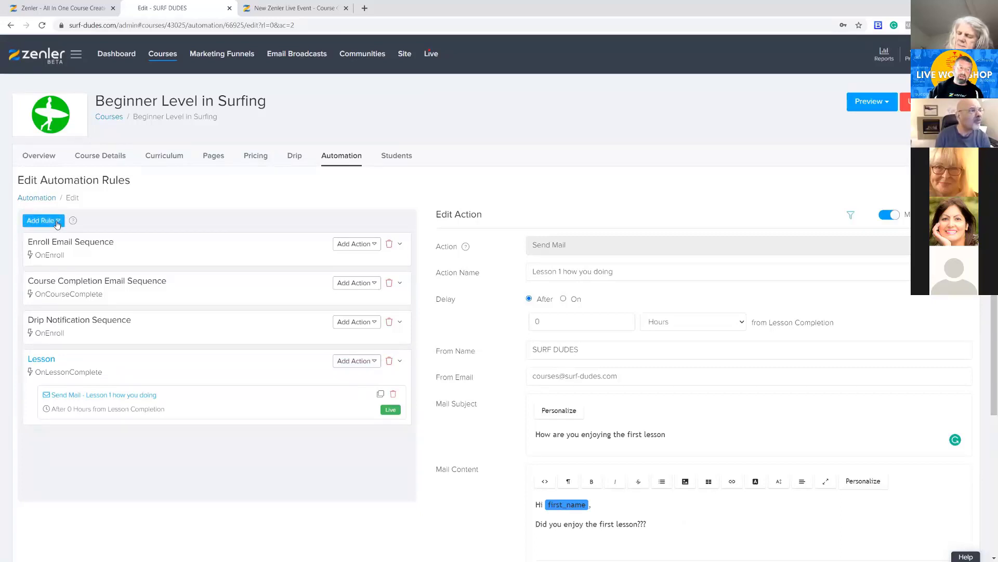
{"action": "left_click", "coordinate": [180, 331]}
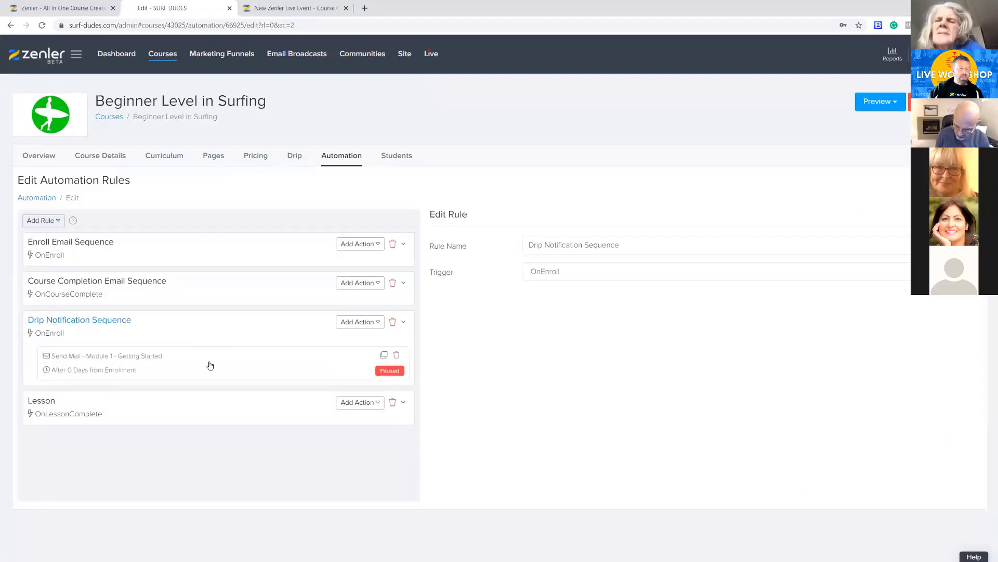
{"action": "left_click", "coordinate": [212, 364]}
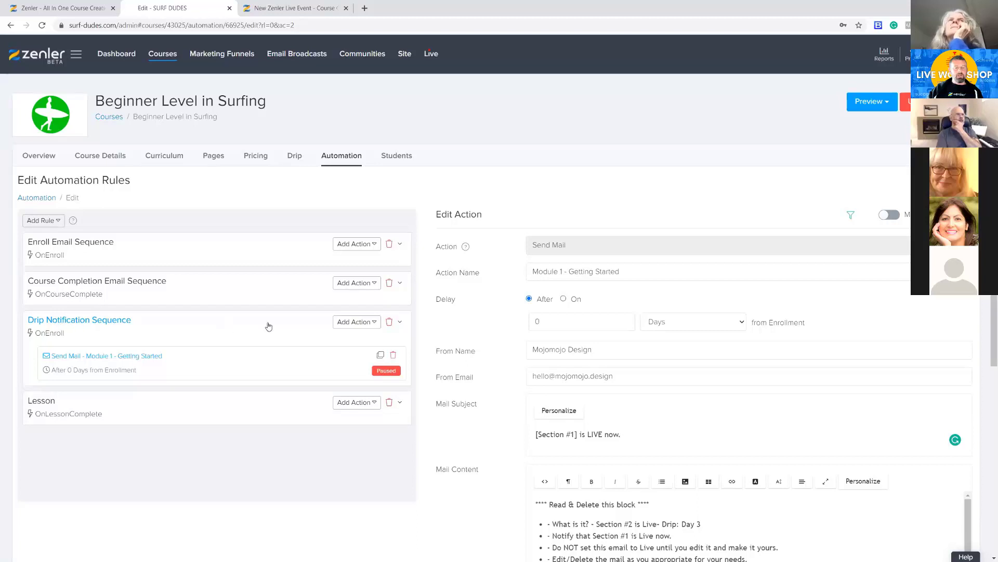
{"action": "left_click", "coordinate": [389, 324]}
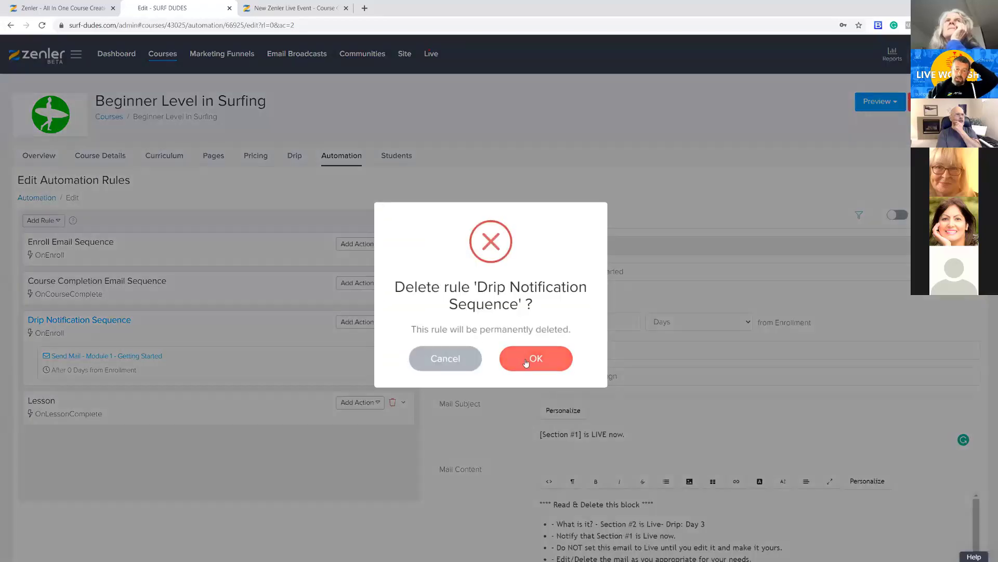
{"action": "left_click", "coordinate": [520, 358]}
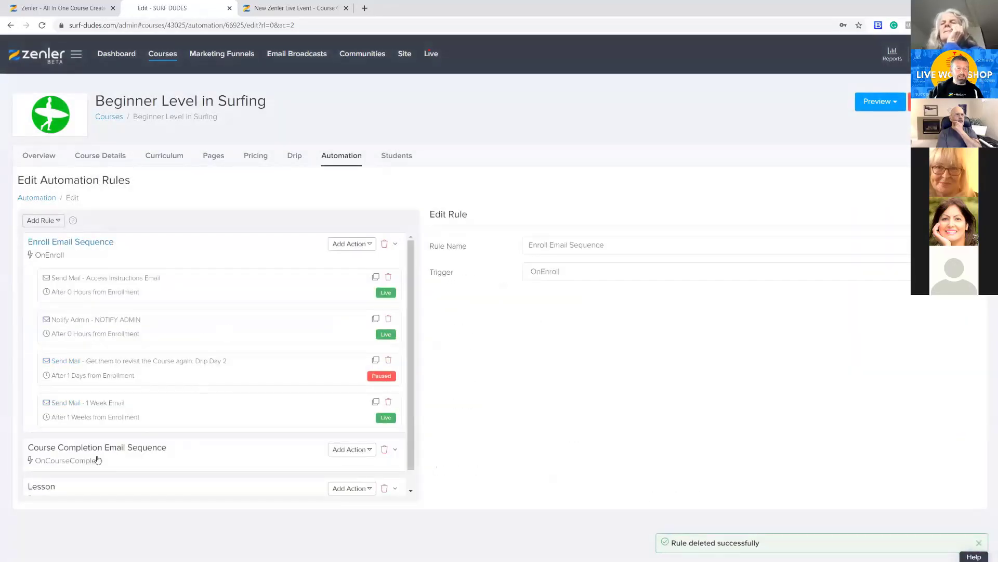
Delete the Course Completion Email Sequence rule after viewing its email, and delete the Lesson rule as well
{"action": "scroll", "coordinate": [185, 464], "scroll_direction": "down", "scroll_amount": 1}
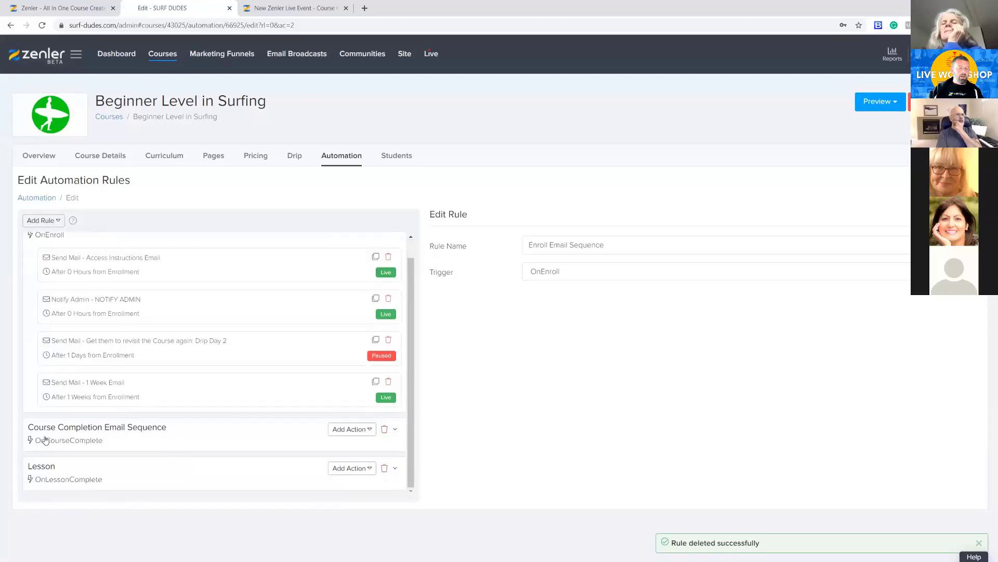
{"action": "left_click", "coordinate": [214, 424]}
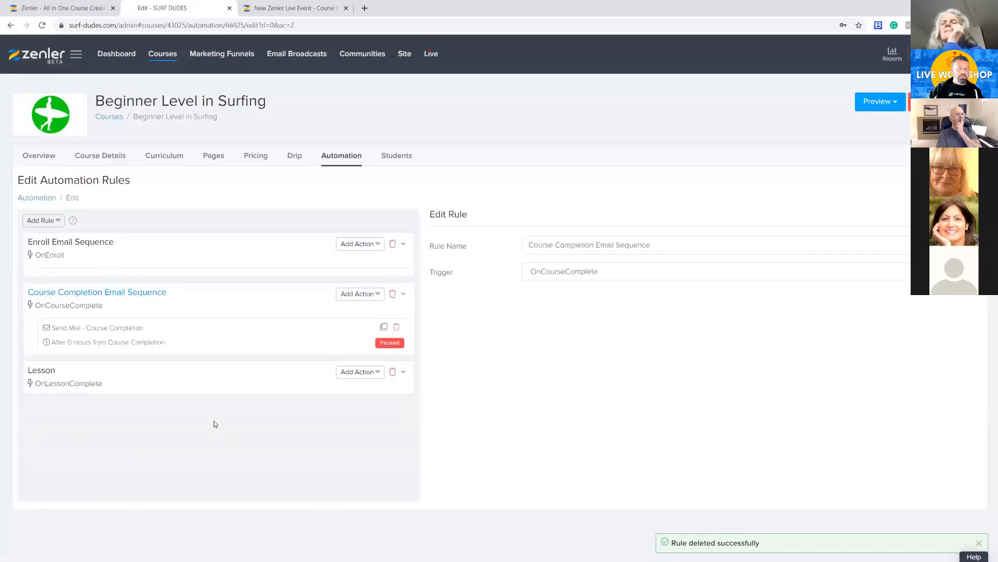
{"action": "left_click", "coordinate": [244, 322]}
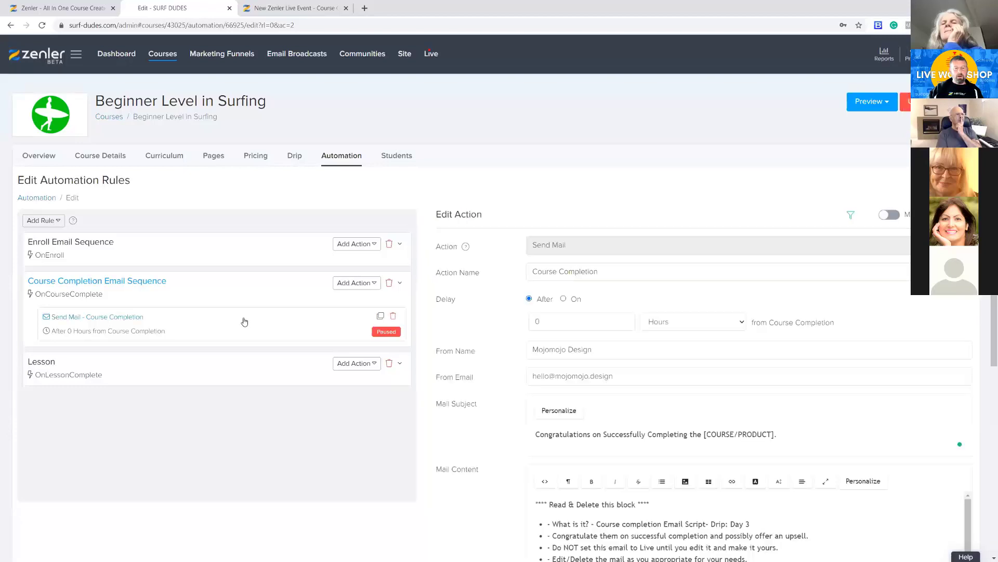
{"action": "scroll", "coordinate": [482, 407], "scroll_direction": "down", "scroll_amount": 3}
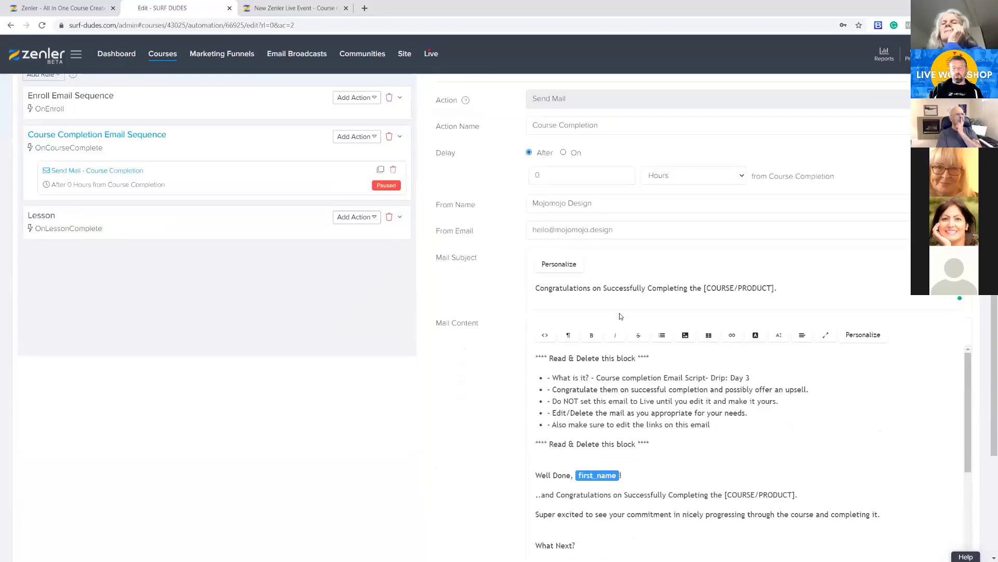
{"action": "scroll", "coordinate": [476, 478], "scroll_direction": "up", "scroll_amount": 3}
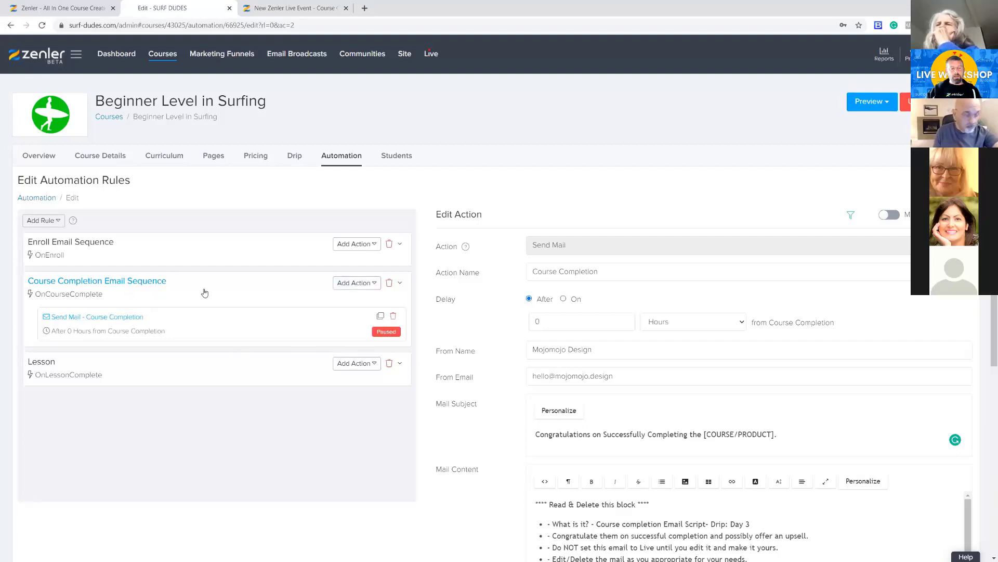
{"action": "left_click", "coordinate": [389, 283]}
{"action": "left_click", "coordinate": [536, 366]}
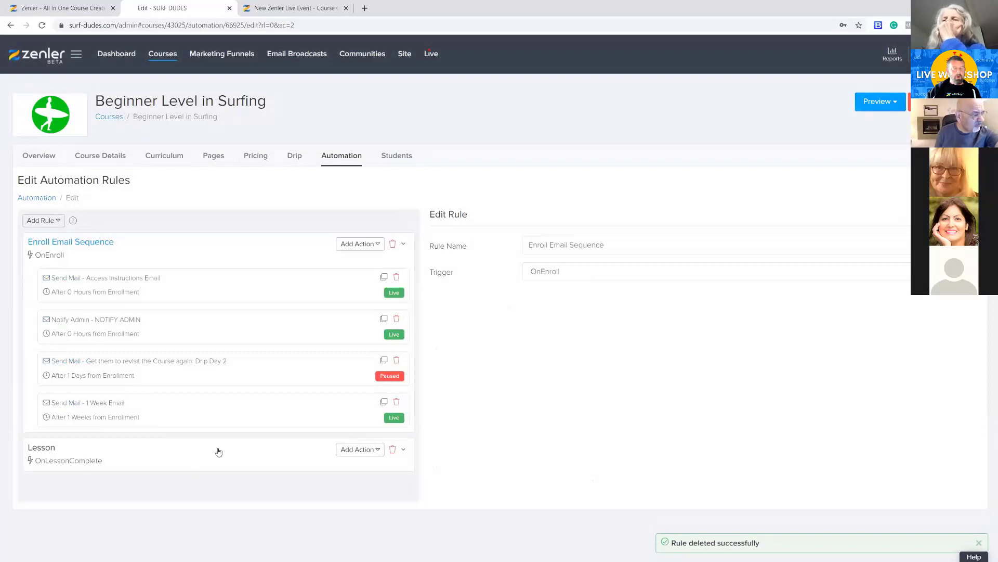
{"action": "left_click", "coordinate": [394, 450]}
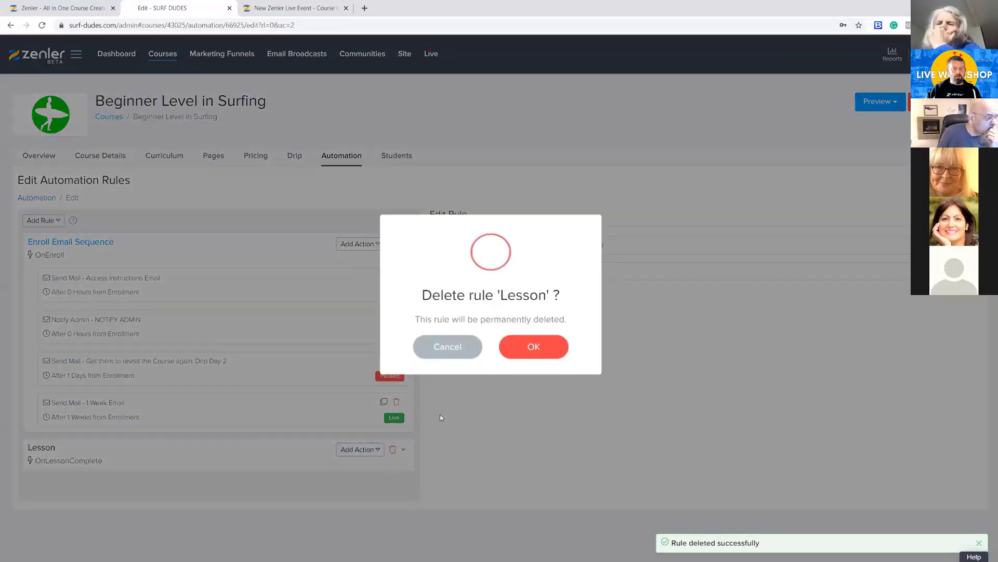
{"action": "left_click", "coordinate": [522, 351]}
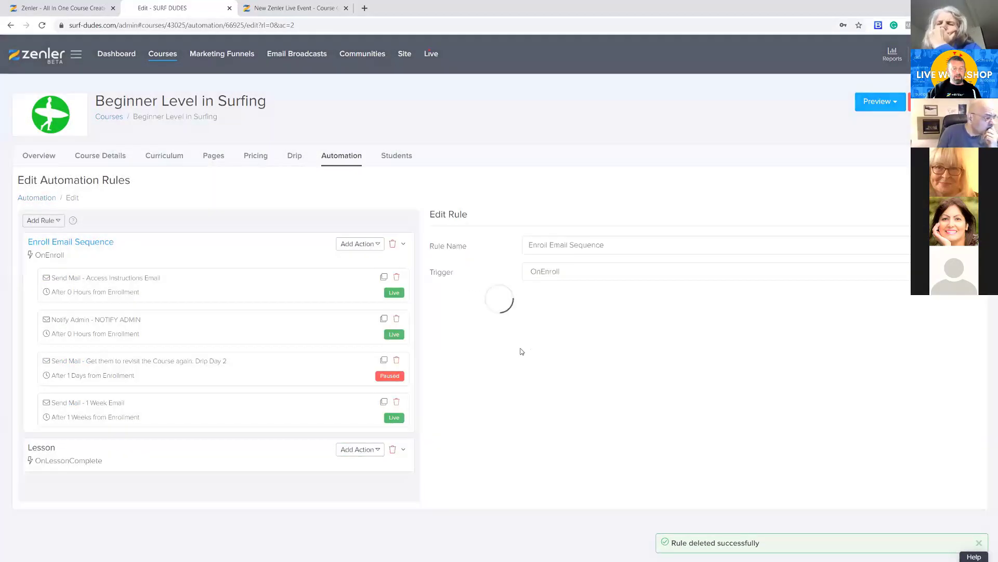
Delete the "1 Week Email" and "Get them to revisit the Course again: Drip Day 2" actions from the Enroll Email Sequence
{"action": "left_click", "coordinate": [396, 402]}
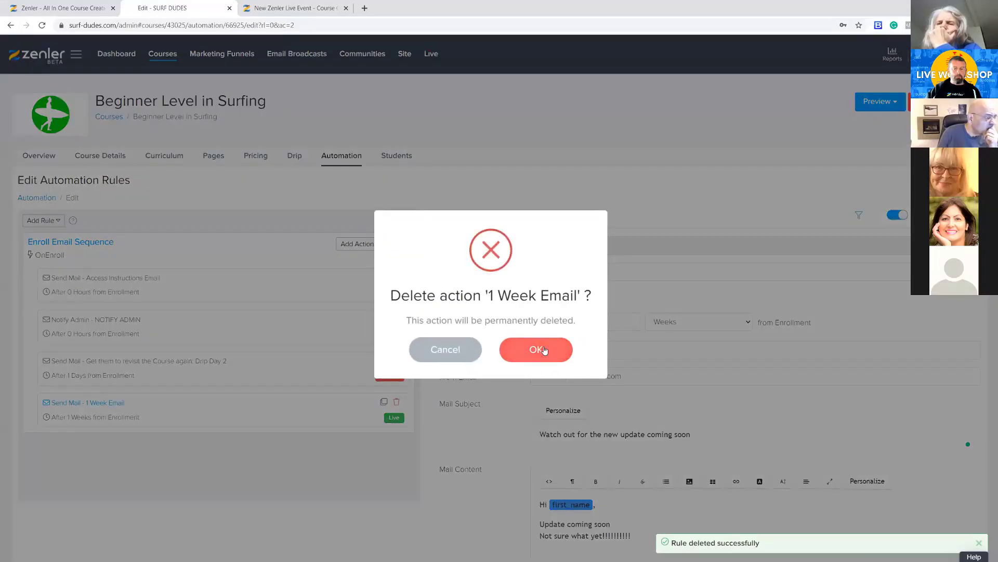
{"action": "left_click", "coordinate": [538, 349]}
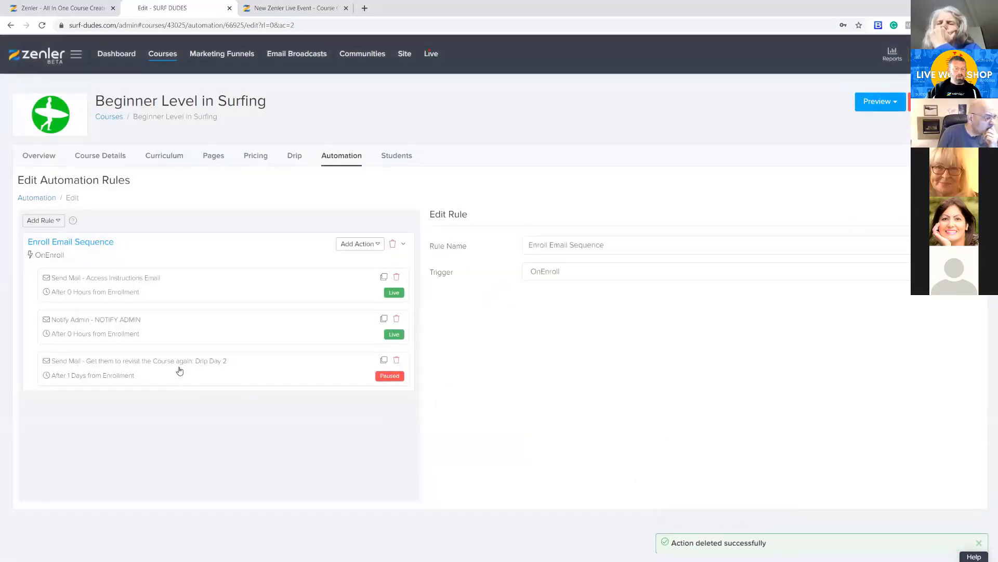
{"action": "left_click", "coordinate": [267, 375]}
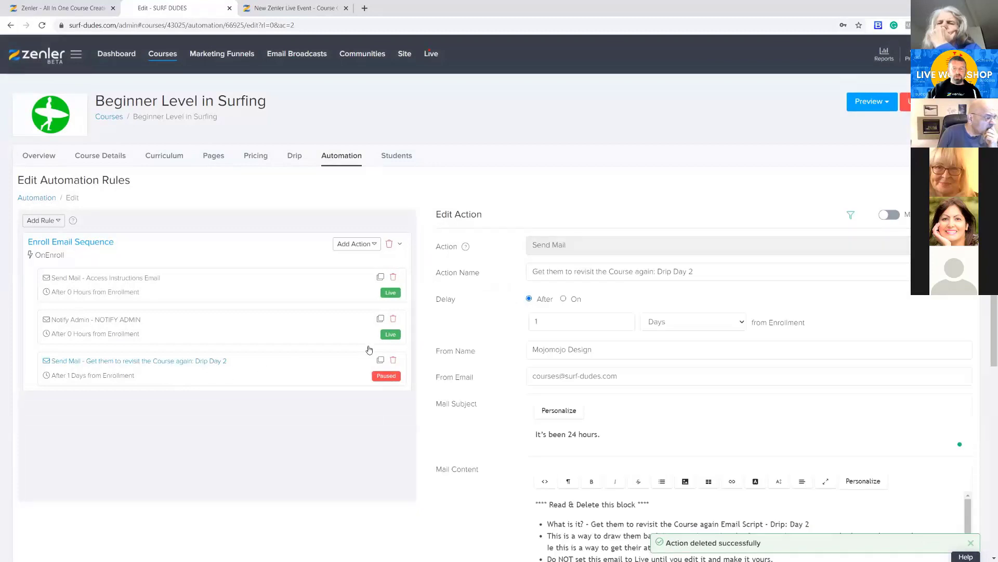
{"action": "left_click", "coordinate": [394, 360]}
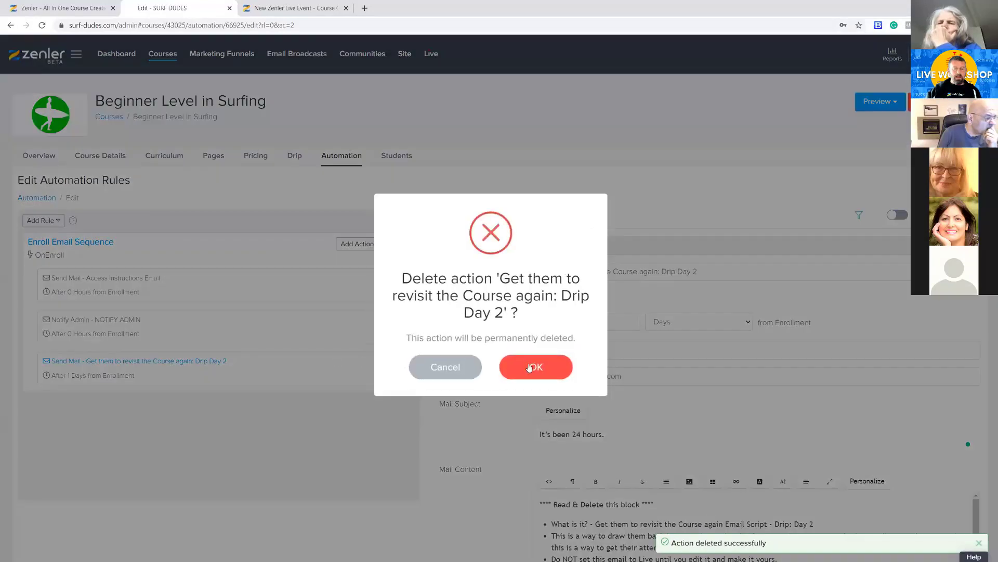
{"action": "left_click", "coordinate": [530, 366]}
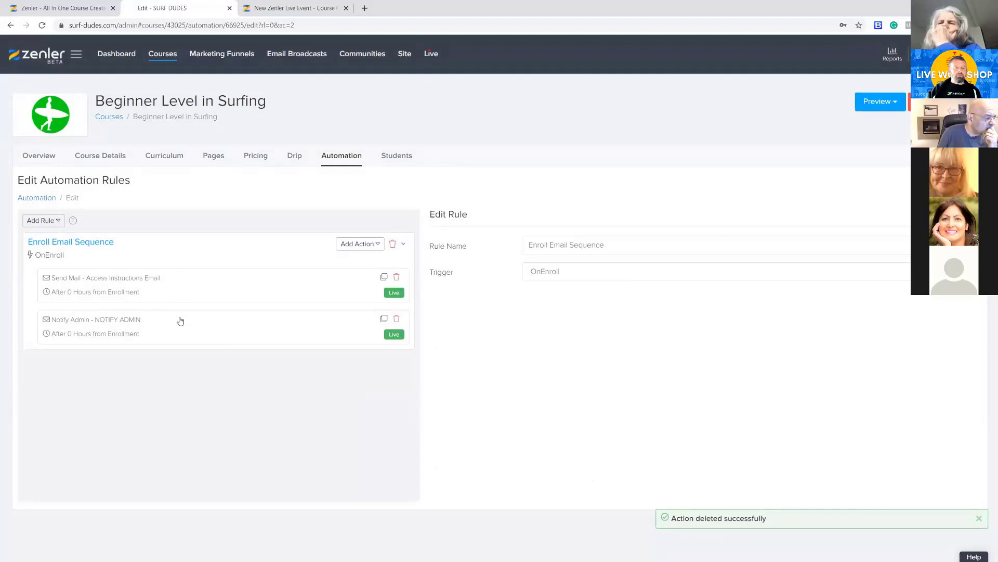
{"action": "left_click", "coordinate": [56, 221]}
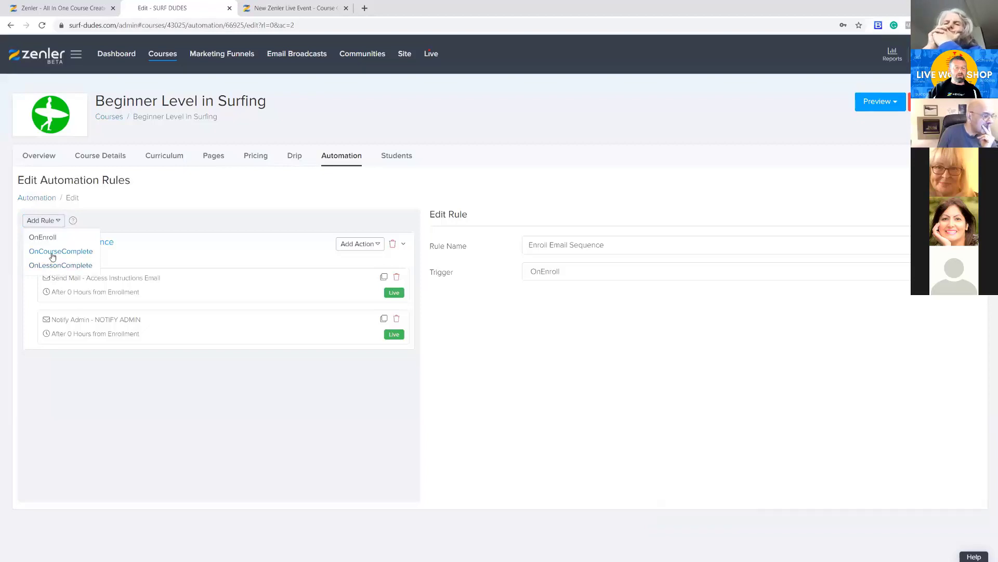
{"action": "left_click", "coordinate": [215, 417]}
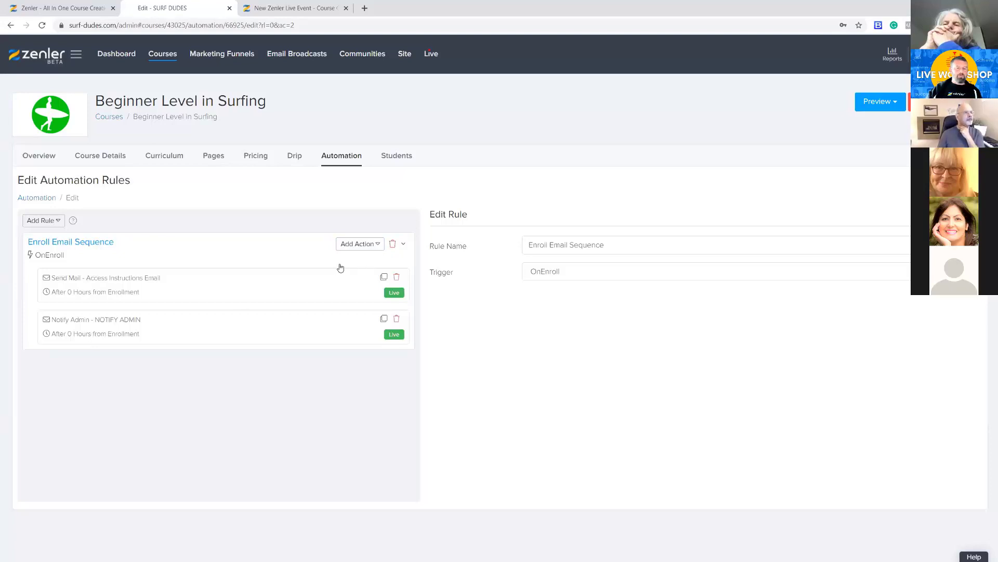
Add an Add Tag action with the tag NEWBEGINNER to the Enroll Email Sequence rule and save it
{"action": "left_click", "coordinate": [374, 245]}
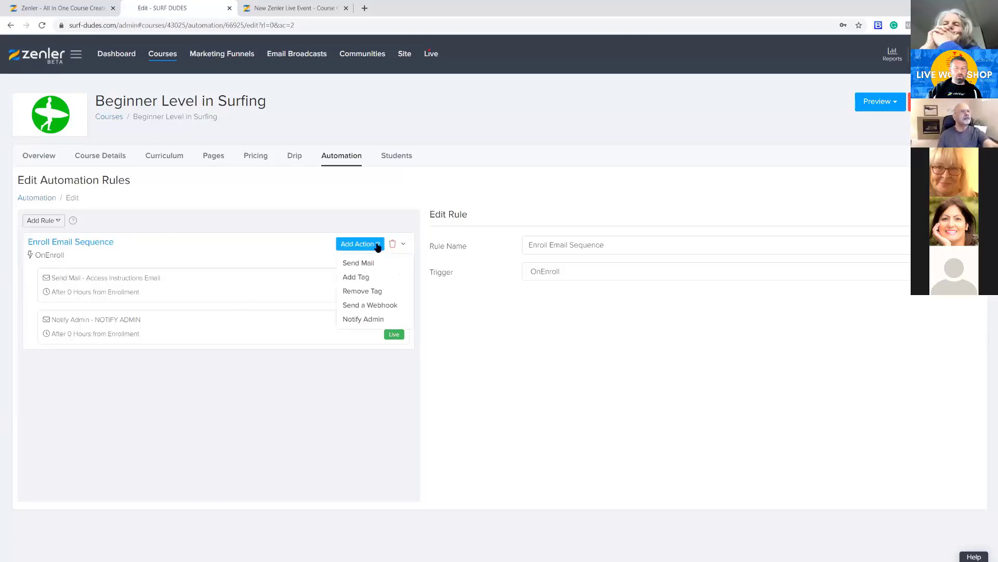
{"action": "left_click", "coordinate": [353, 279]}
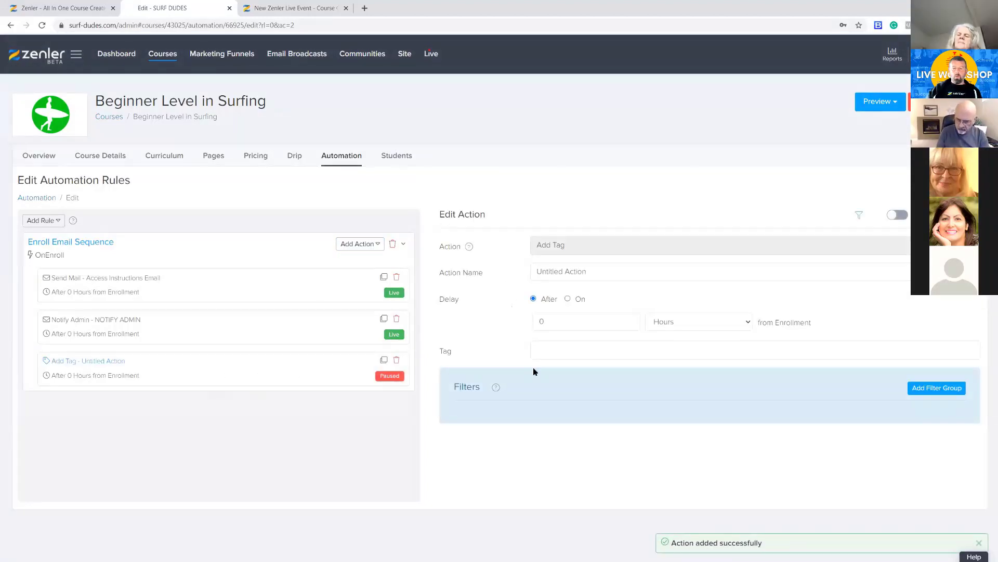
{"action": "left_click", "coordinate": [536, 349]}
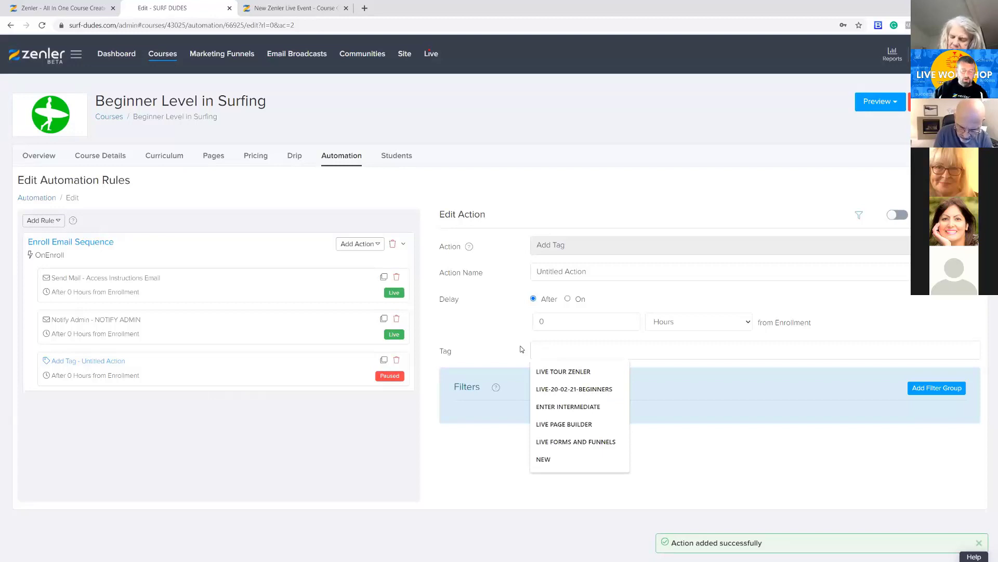
{"action": "type", "text": "NE"}
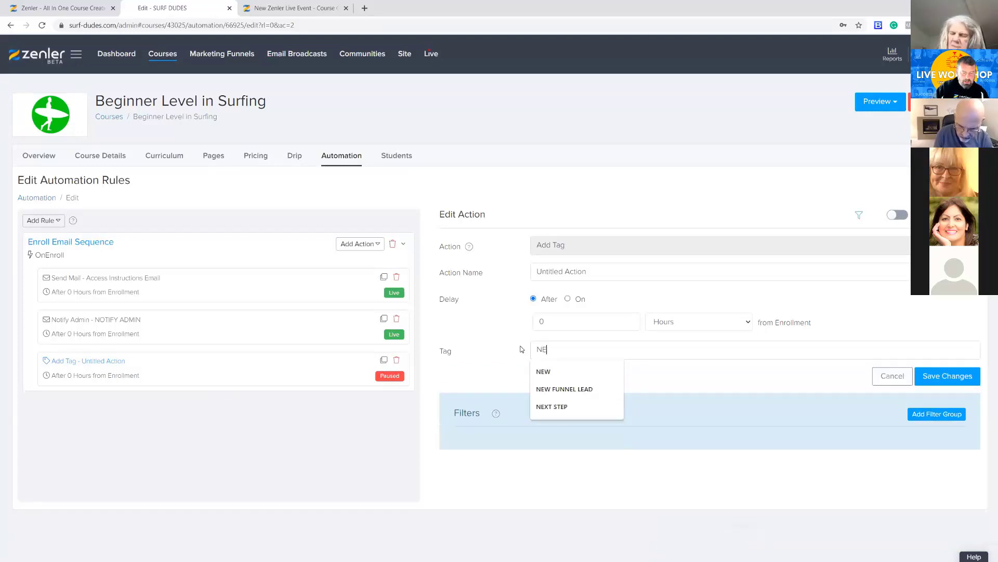
{"action": "type", "text": "W"}
{"action": "key", "text": "Escape"}
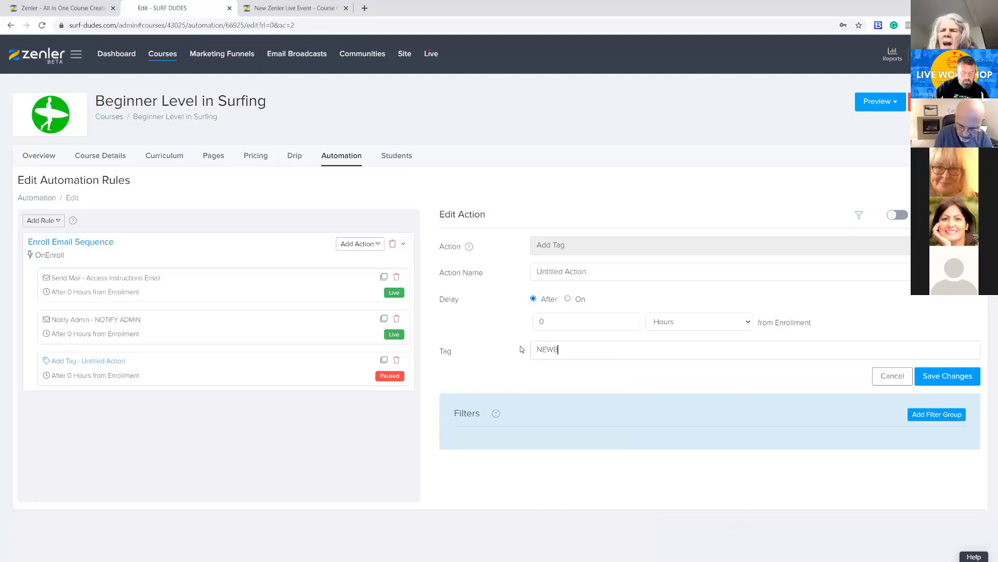
{"action": "left_click", "coordinate": [631, 348]}
{"action": "key", "text": "Return"}
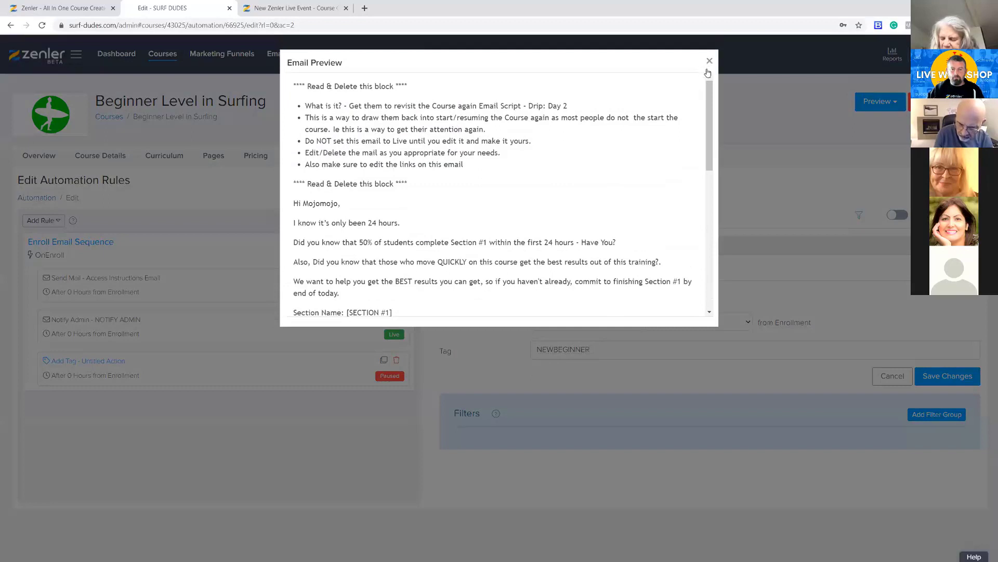
{"action": "left_click", "coordinate": [709, 61]}
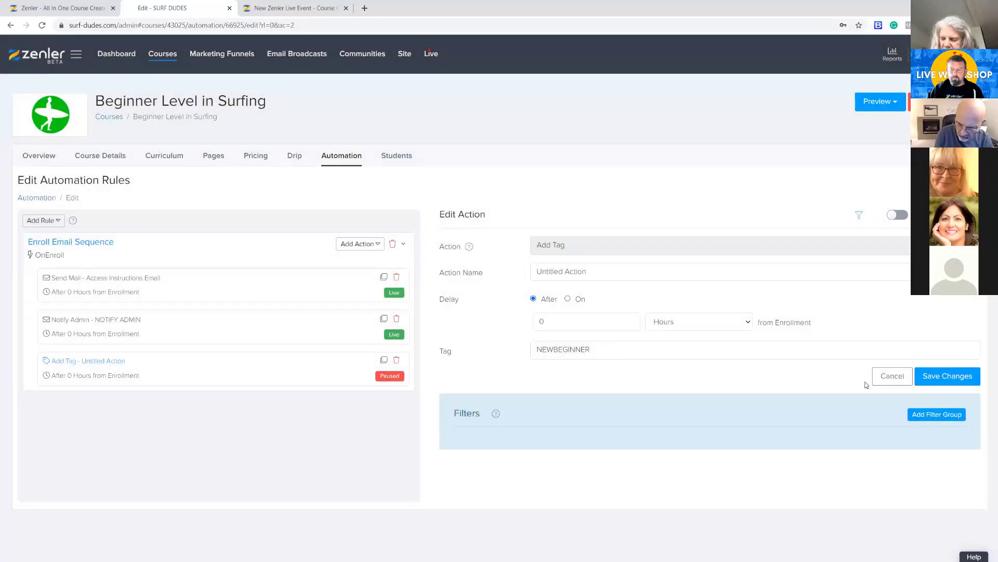
{"action": "left_click", "coordinate": [884, 377]}
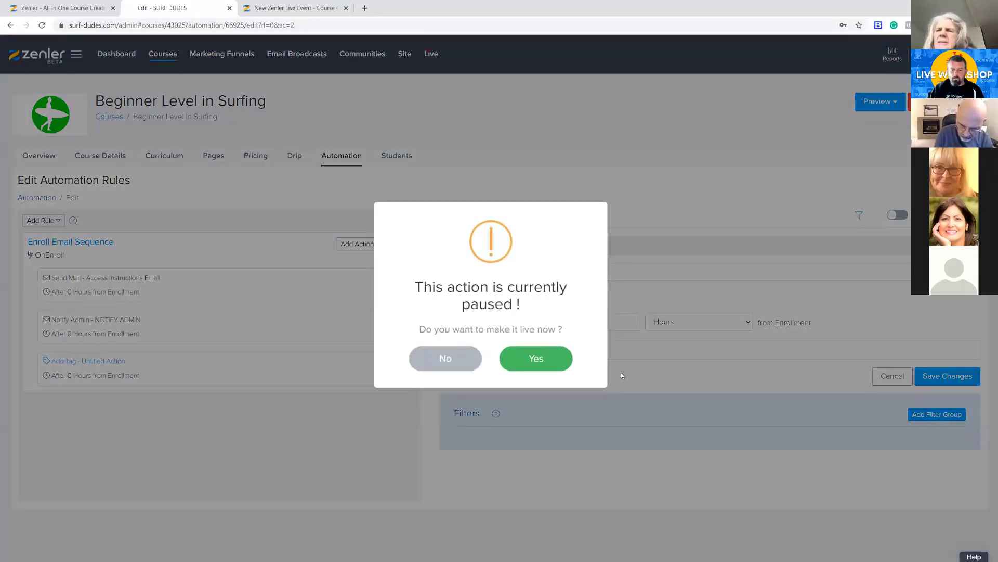
{"action": "left_click", "coordinate": [520, 358]}
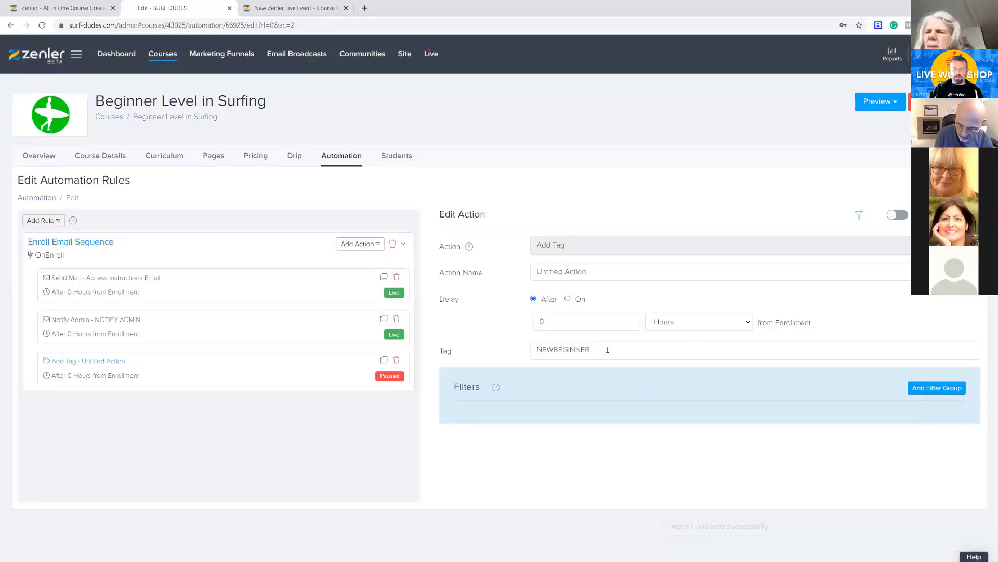
Name the Add Tag action NEWTAGEBEGINNER, save the change and make the action live
{"action": "double_click", "coordinate": [584, 350]}
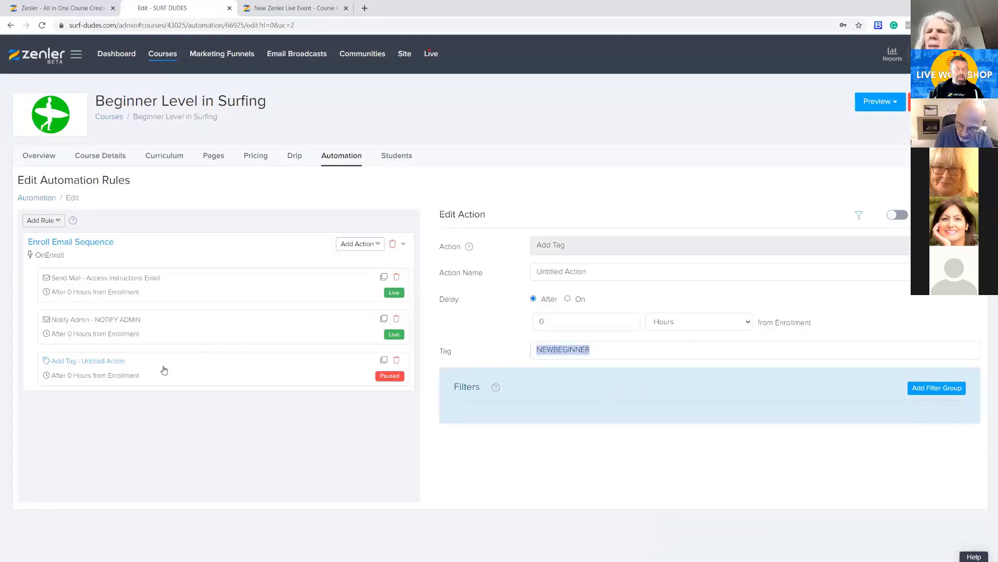
{"action": "left_click", "coordinate": [163, 335]}
{"action": "left_click", "coordinate": [198, 378]}
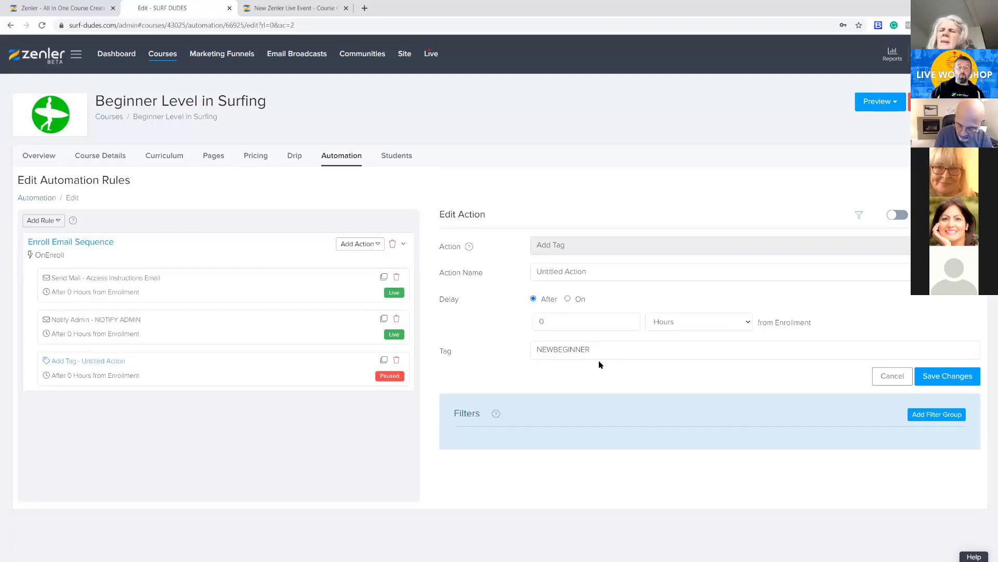
{"action": "left_click_drag", "start_coordinate": [590, 350], "coordinate": [521, 361]}
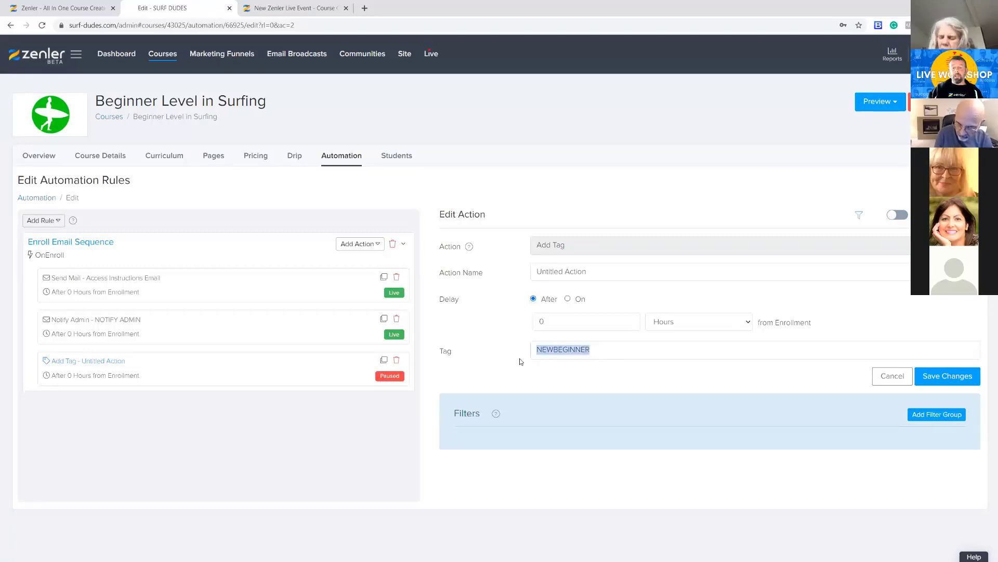
{"action": "left_click_drag", "start_coordinate": [588, 271], "coordinate": [517, 267]}
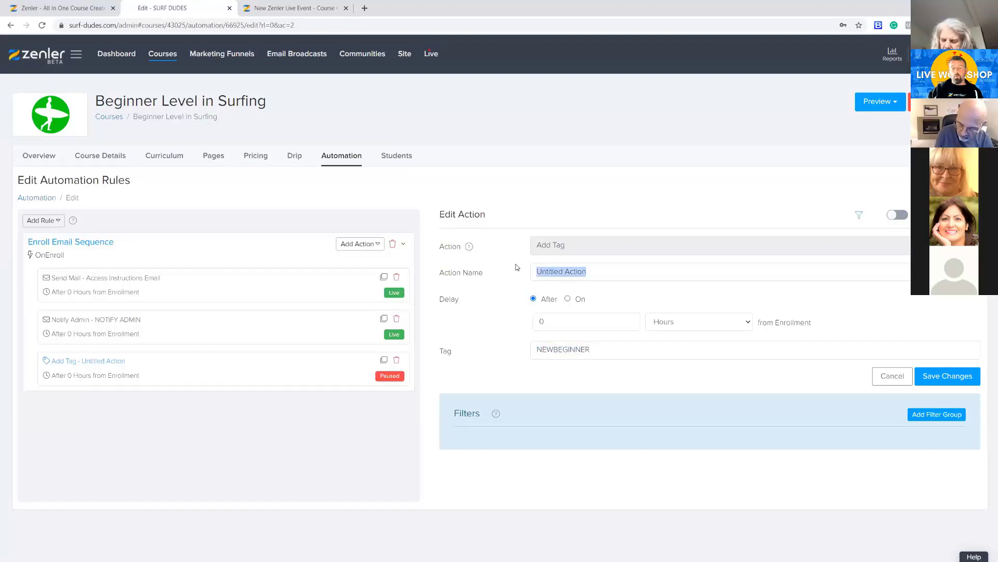
{"action": "type", "text": "NEW"}
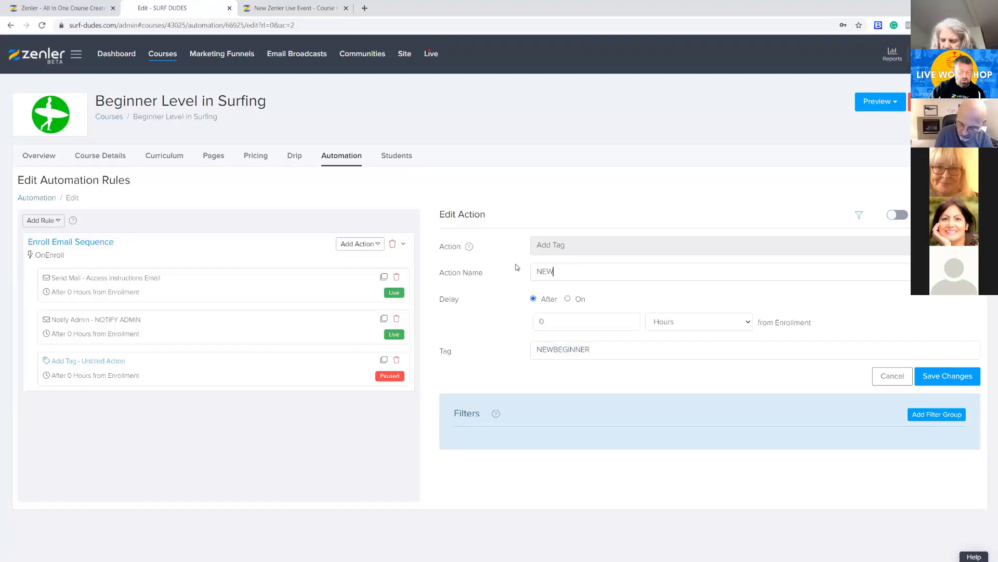
{"action": "type", "text": "TAGEBEGINNER"}
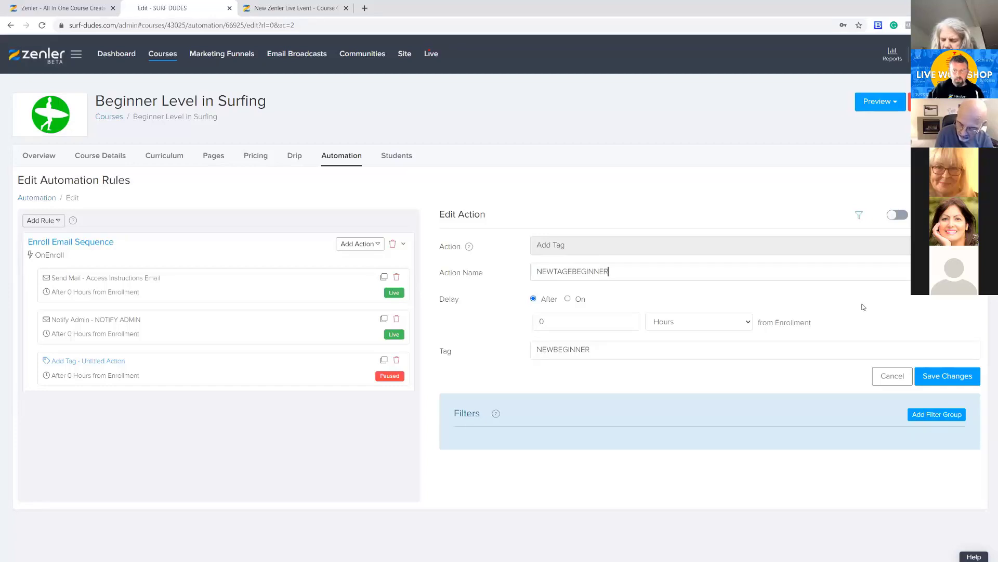
{"action": "left_click", "coordinate": [939, 378]}
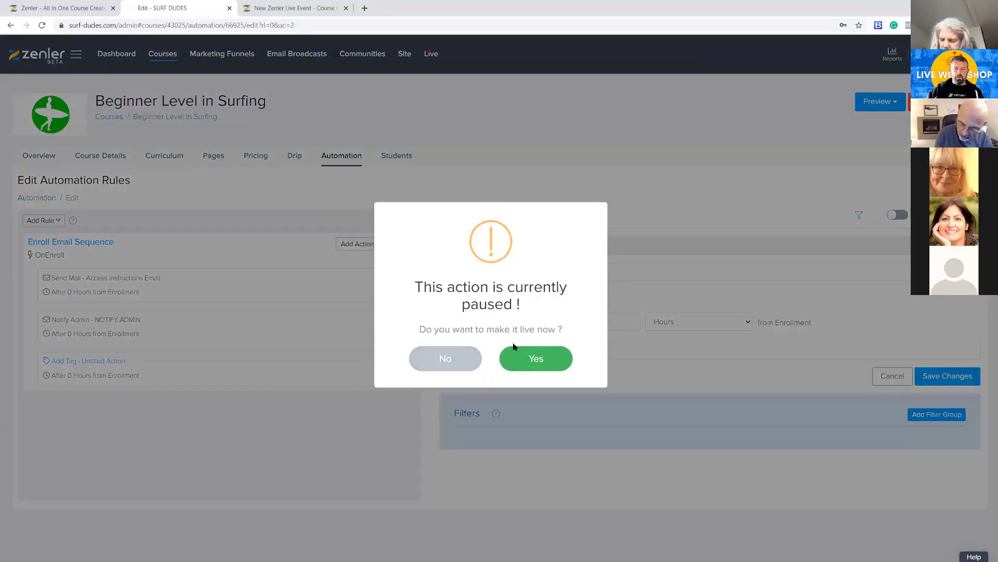
{"action": "left_click", "coordinate": [535, 366]}
{"action": "left_click", "coordinate": [439, 357]}
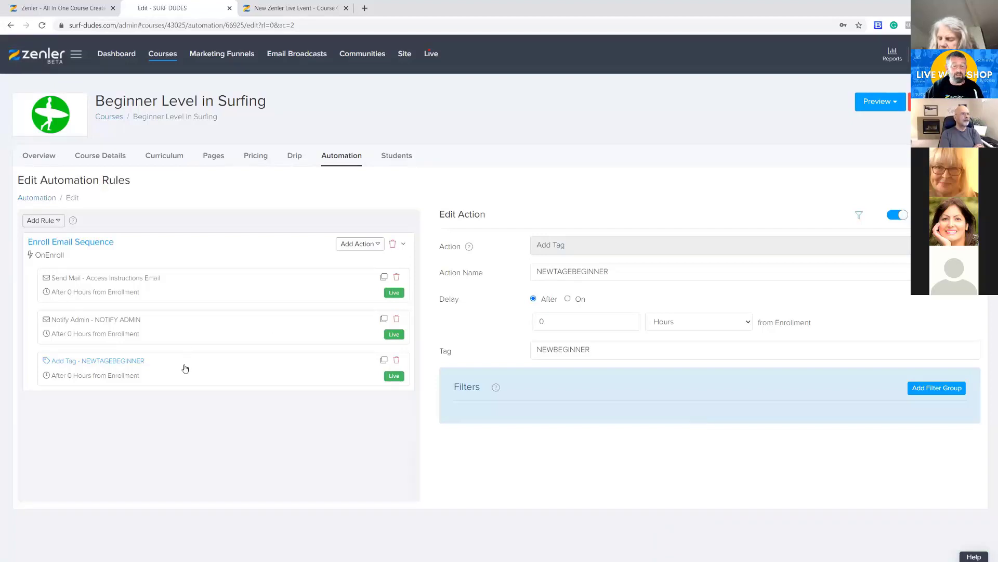
{"action": "double_click", "coordinate": [538, 349]}
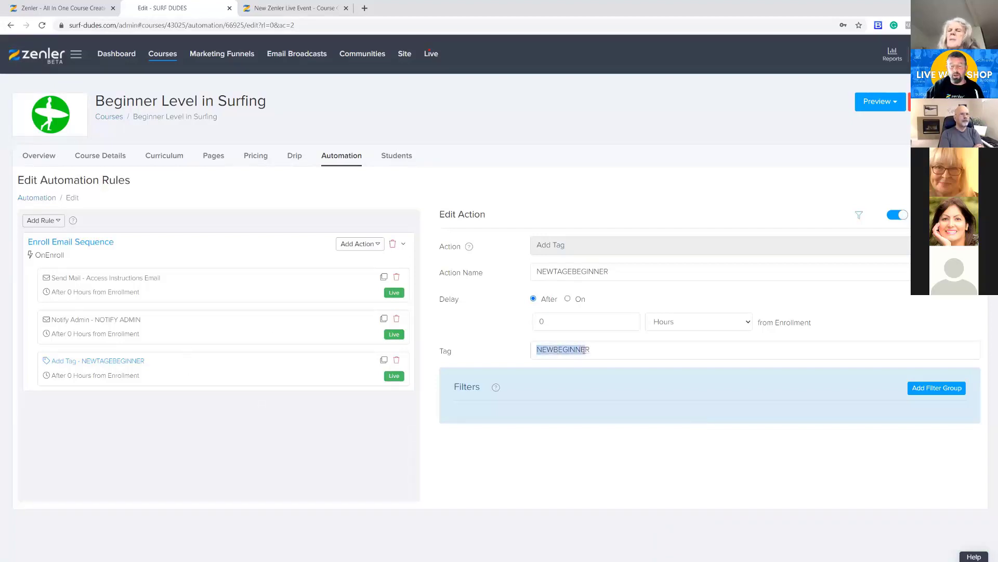
{"action": "left_click", "coordinate": [612, 472]}
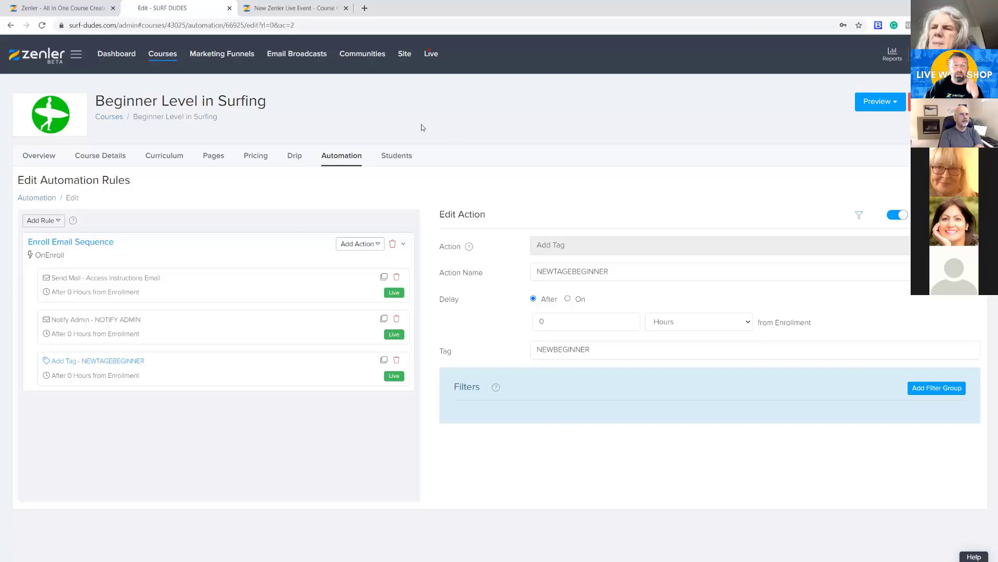
Open the site's list of all people and try to delete the student account
{"action": "left_click", "coordinate": [404, 57]}
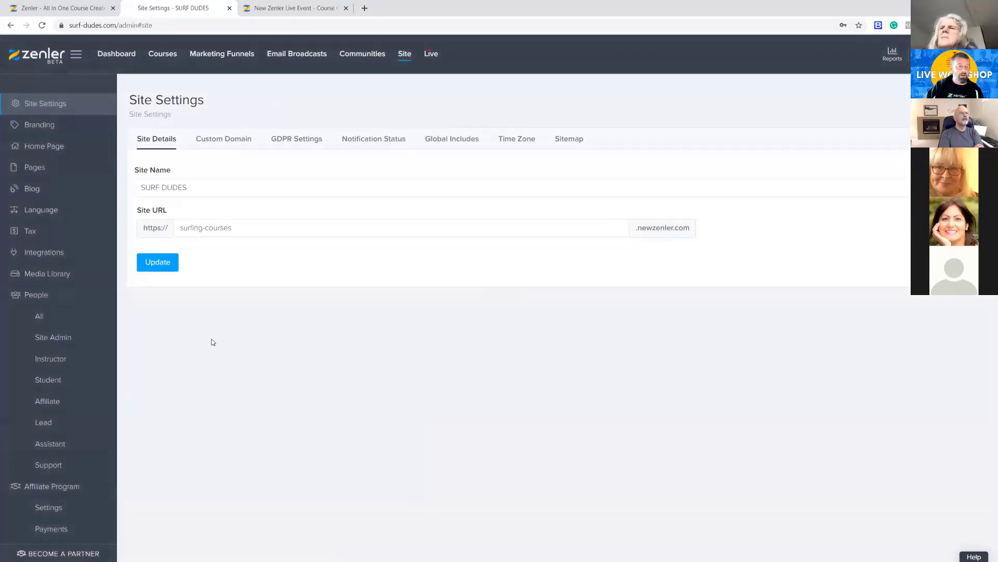
{"action": "left_click", "coordinate": [99, 322]}
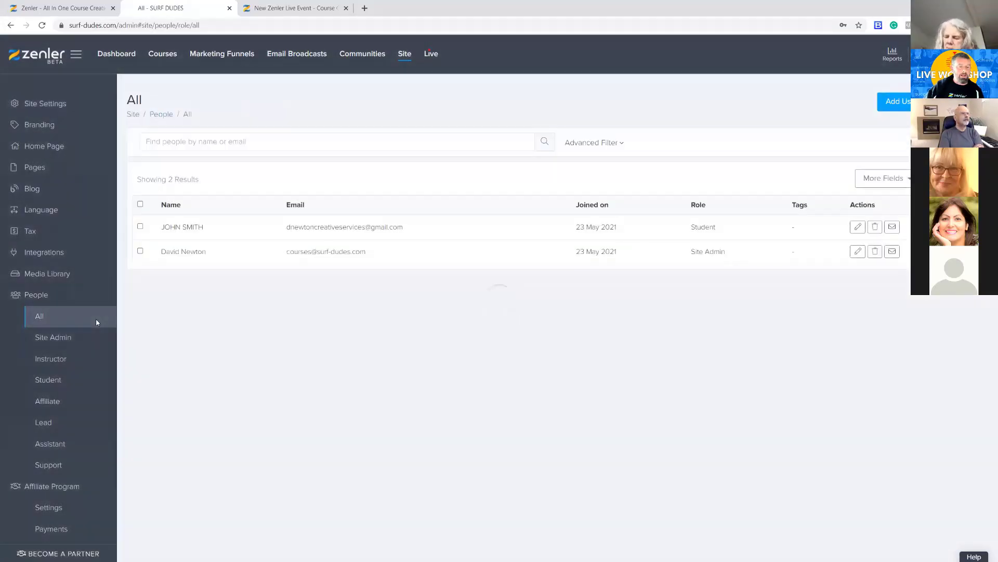
{"action": "left_click_drag", "start_coordinate": [159, 230], "coordinate": [231, 229]}
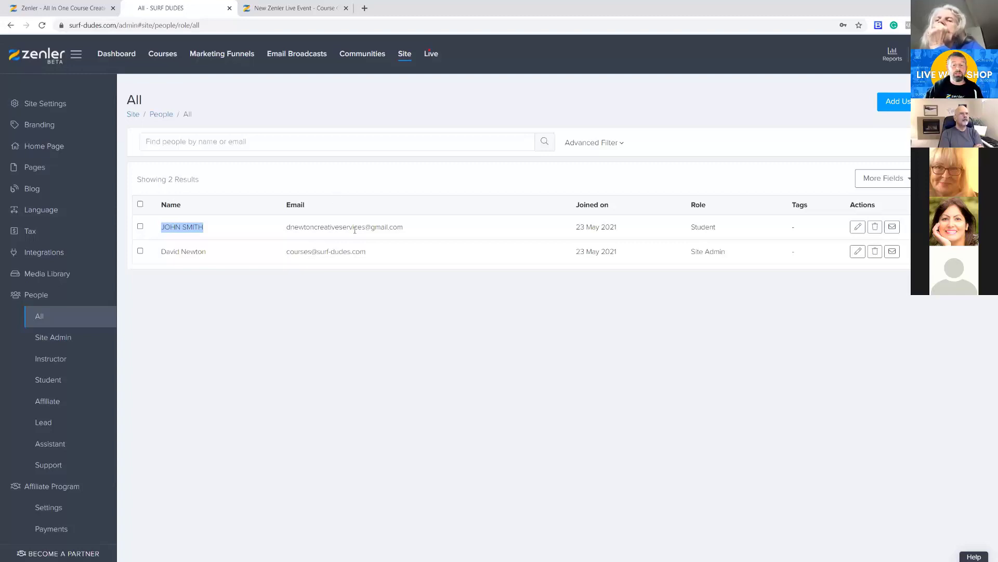
{"action": "left_click_drag", "start_coordinate": [326, 226], "coordinate": [502, 227]}
{"action": "left_click", "coordinate": [711, 405]}
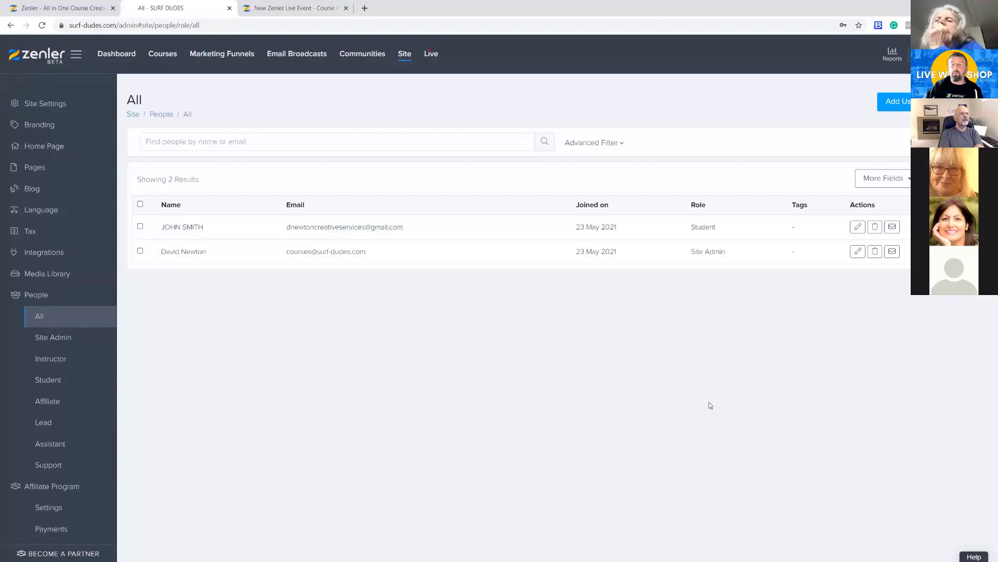
{"action": "left_click", "coordinate": [875, 227]}
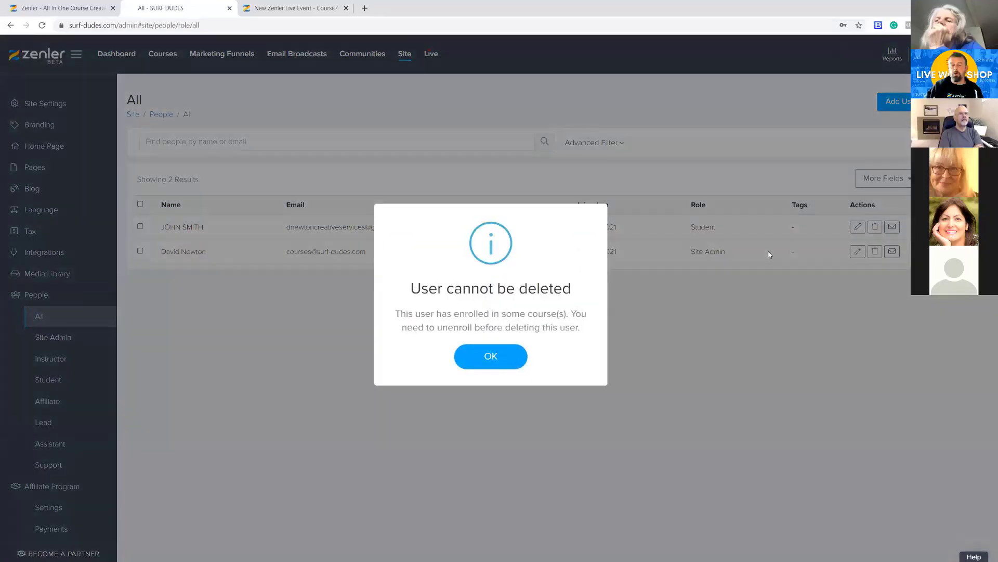
{"action": "left_click", "coordinate": [491, 357]}
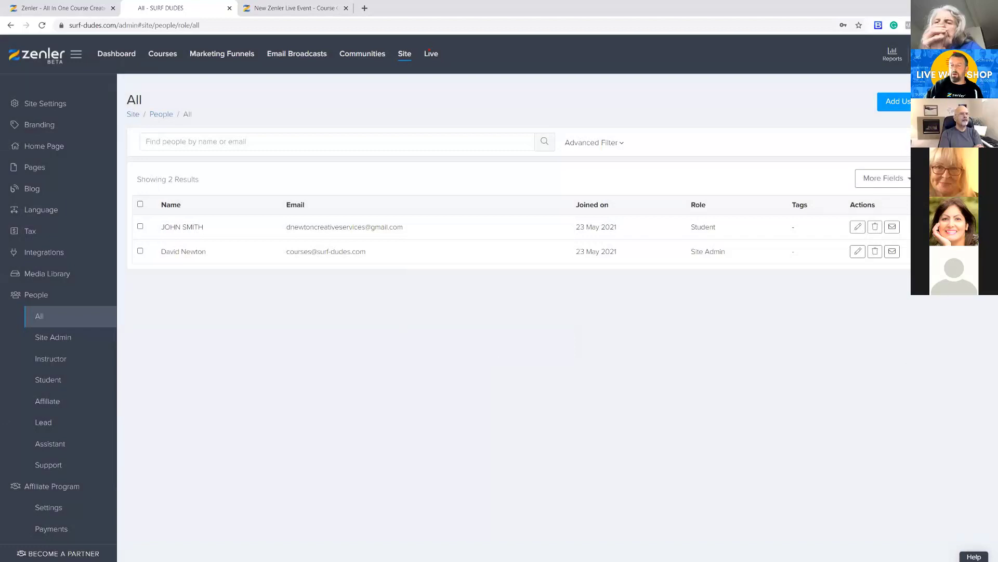
Open the student's enrolled courses and unenroll the student from Beginner Level in Surfing
{"action": "left_click", "coordinate": [857, 228]}
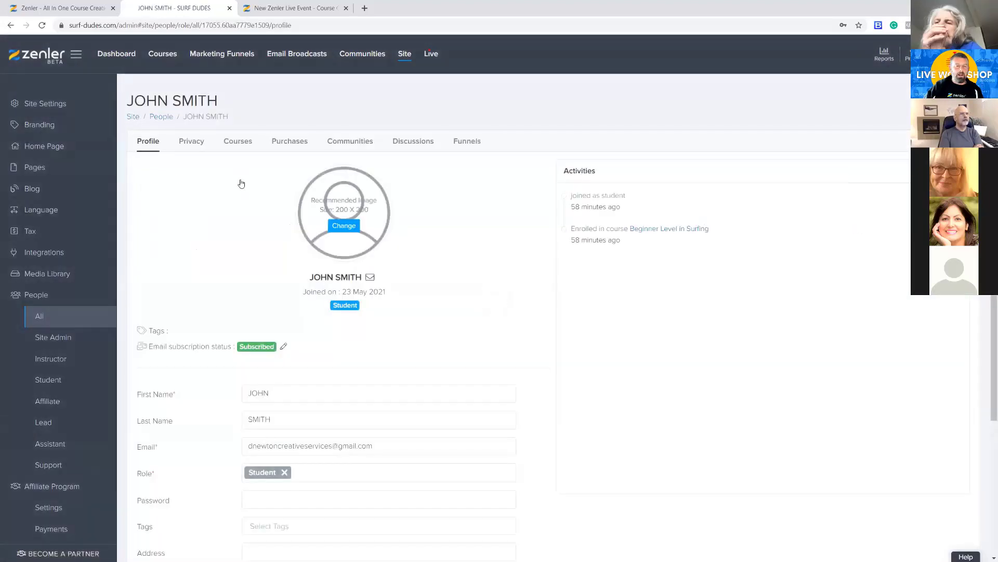
{"action": "left_click", "coordinate": [238, 142]}
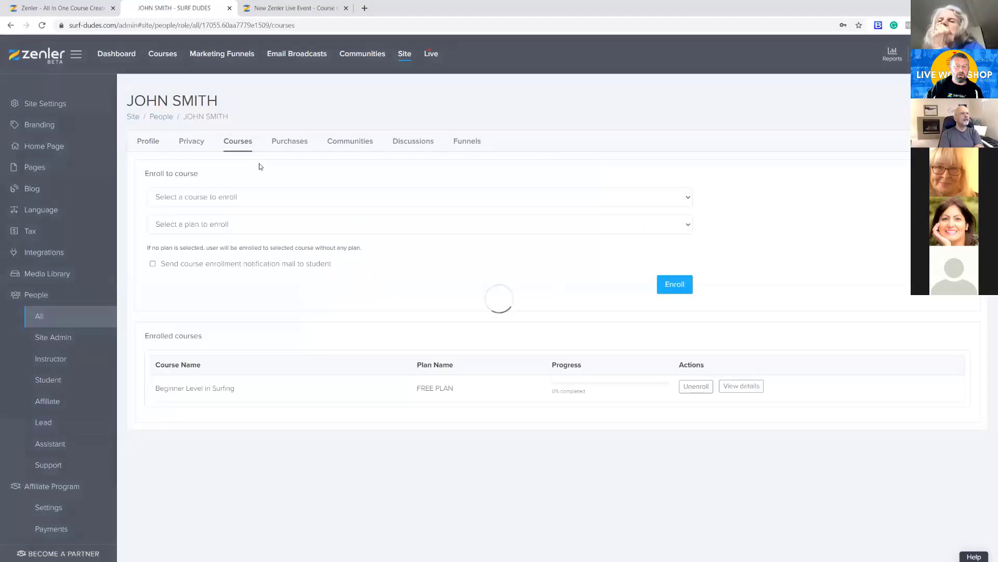
{"action": "left_click", "coordinate": [696, 386]}
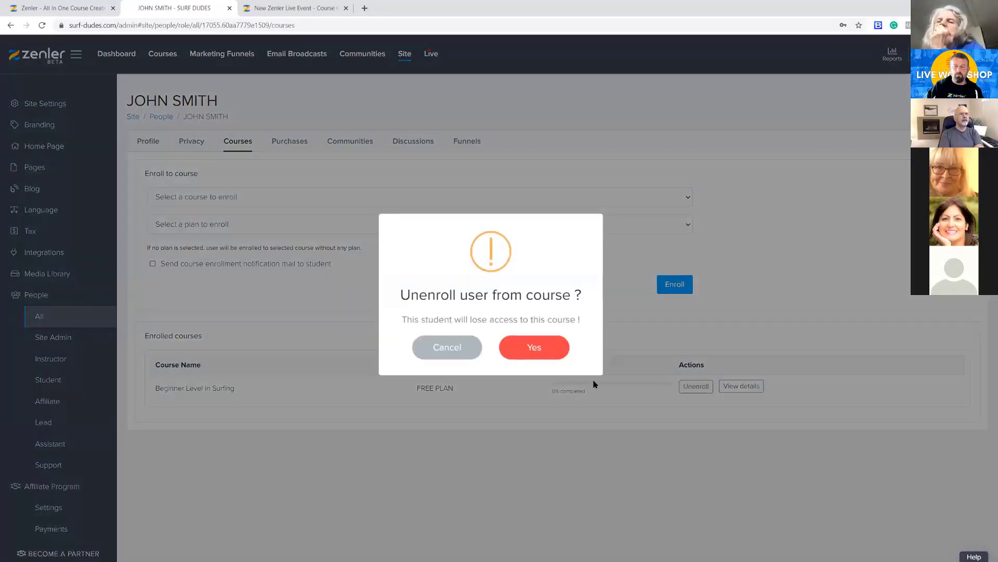
{"action": "left_click", "coordinate": [535, 352]}
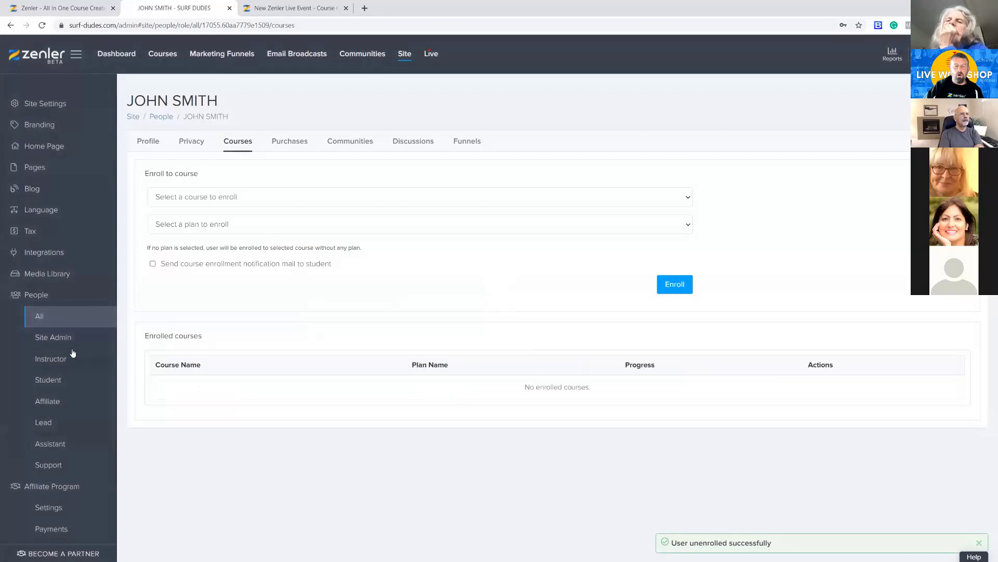
Return to the list of all people and delete the student account
{"action": "left_click", "coordinate": [71, 316]}
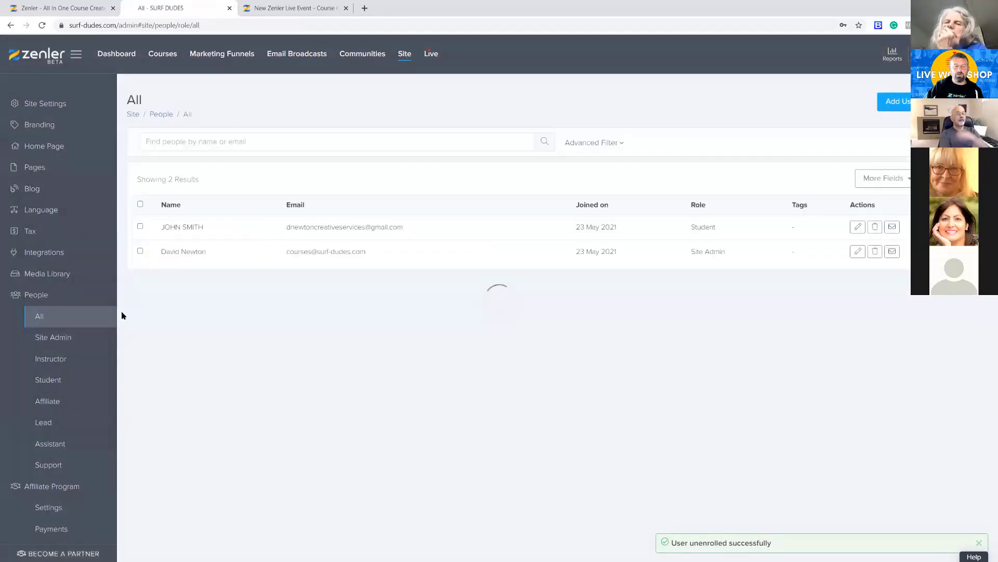
{"action": "left_click", "coordinate": [872, 229]}
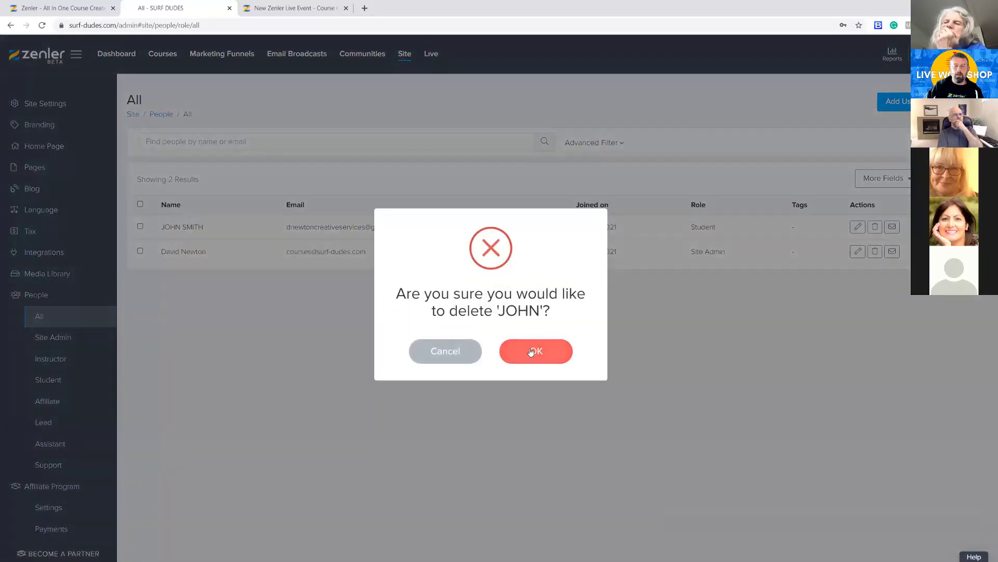
{"action": "left_click", "coordinate": [535, 350]}
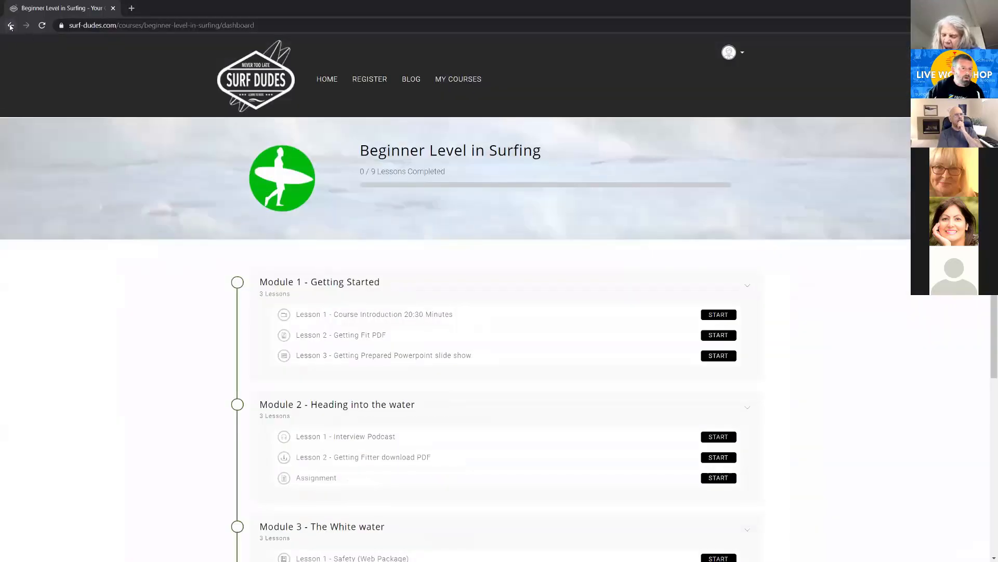
In the signed-out browser window, open the Beginner Level in Surfing landing page by removing /buy/plan/36739 from the checkout address
{"action": "left_click", "coordinate": [10, 24]}
{"action": "left_click", "coordinate": [10, 25]}
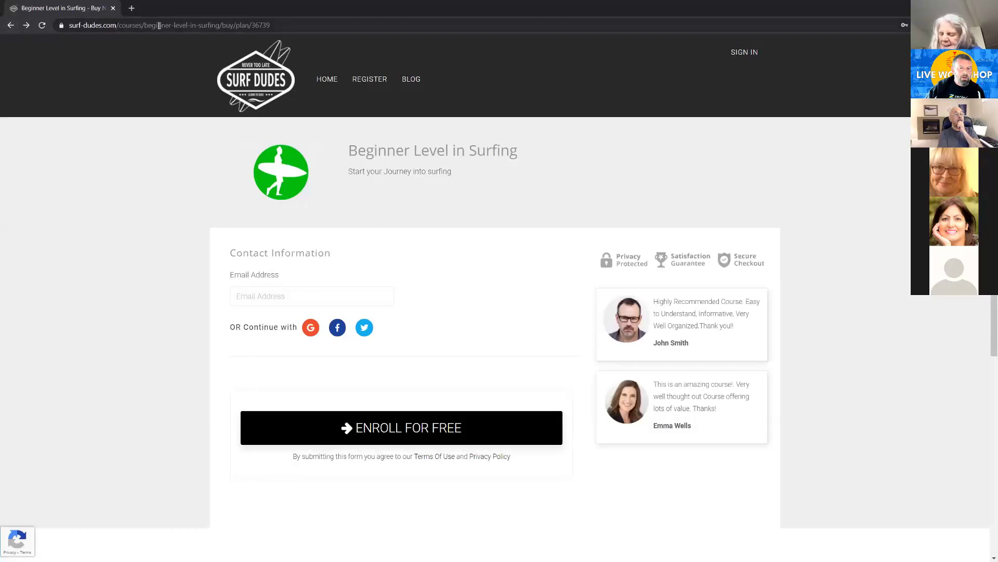
{"action": "left_click_drag", "start_coordinate": [219, 22], "coordinate": [322, 29]}
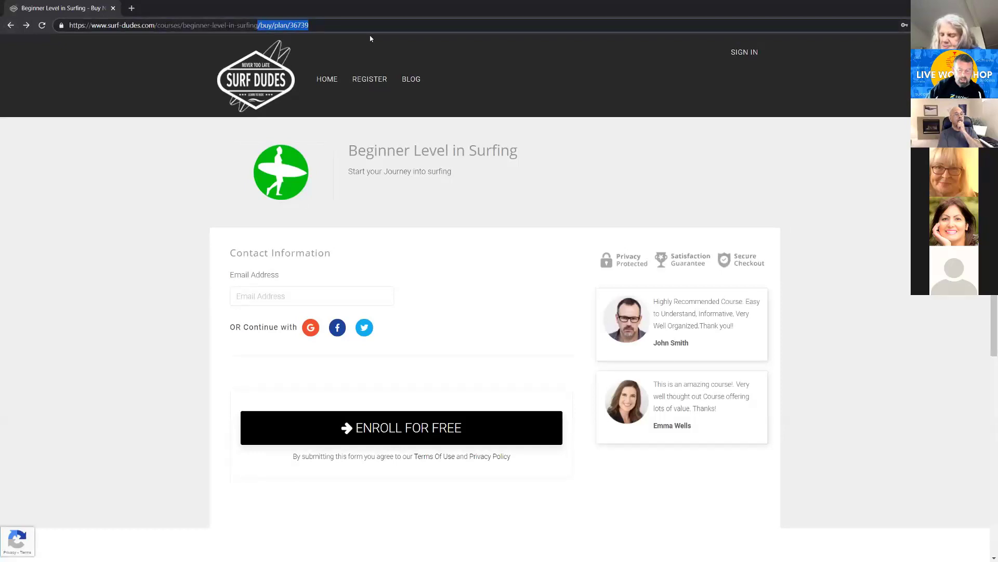
{"action": "key", "text": "BackSpace"}
{"action": "key", "text": "Return"}
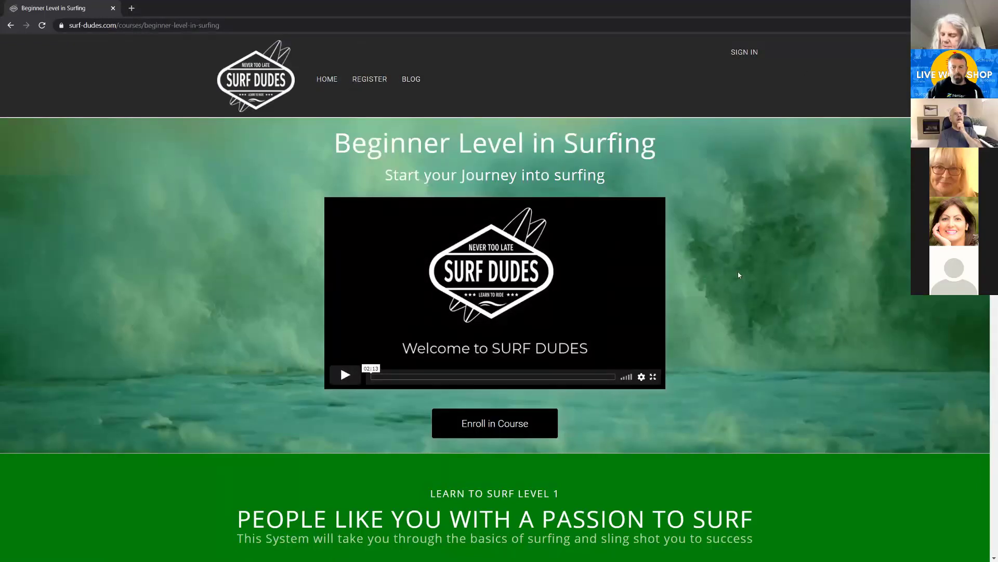
Enroll in the free Beginner Level in Surfing course with the test student's email address
{"action": "scroll", "coordinate": [653, 154], "scroll_direction": "down", "scroll_amount": 3}
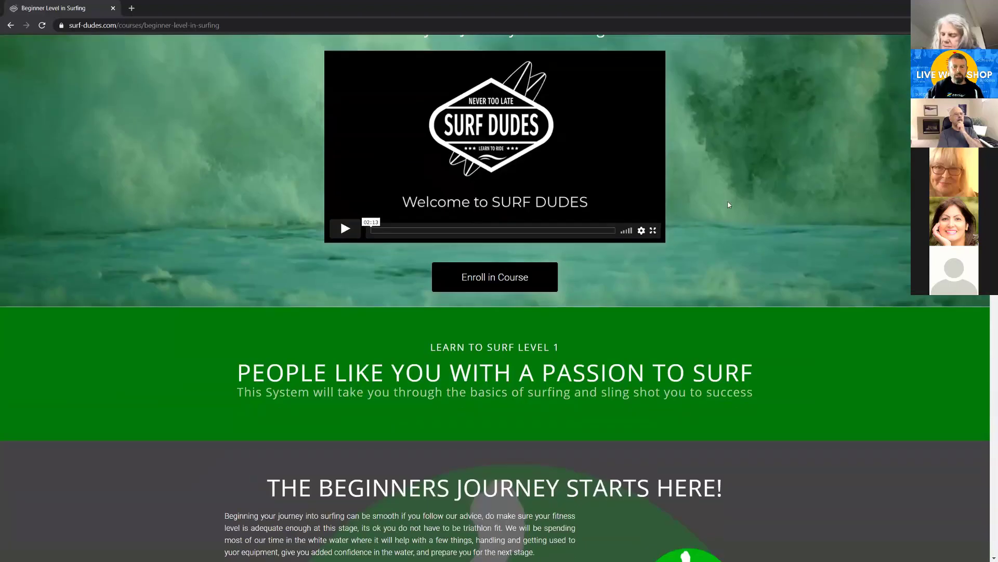
{"action": "left_click", "coordinate": [547, 286]}
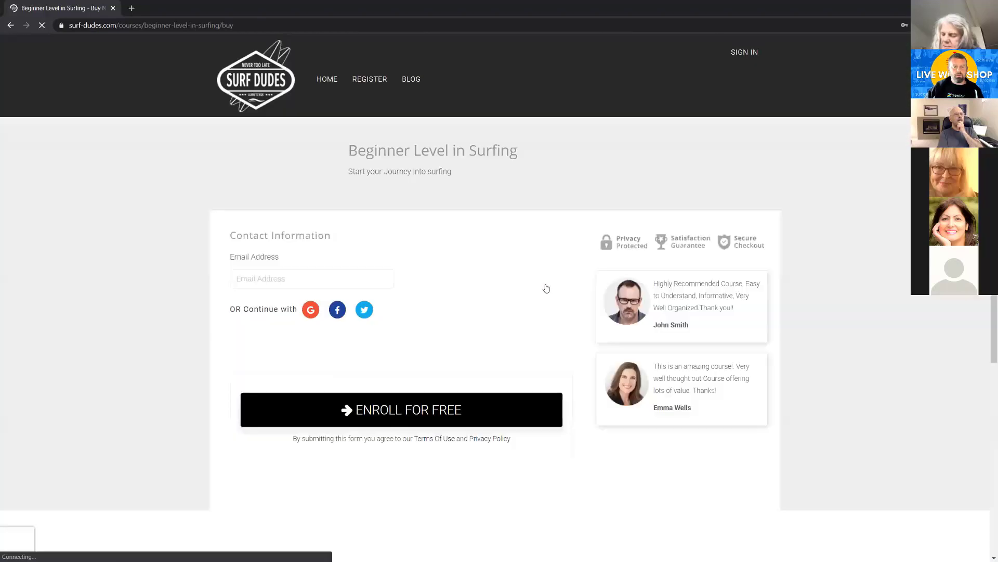
{"action": "left_click", "coordinate": [255, 296]}
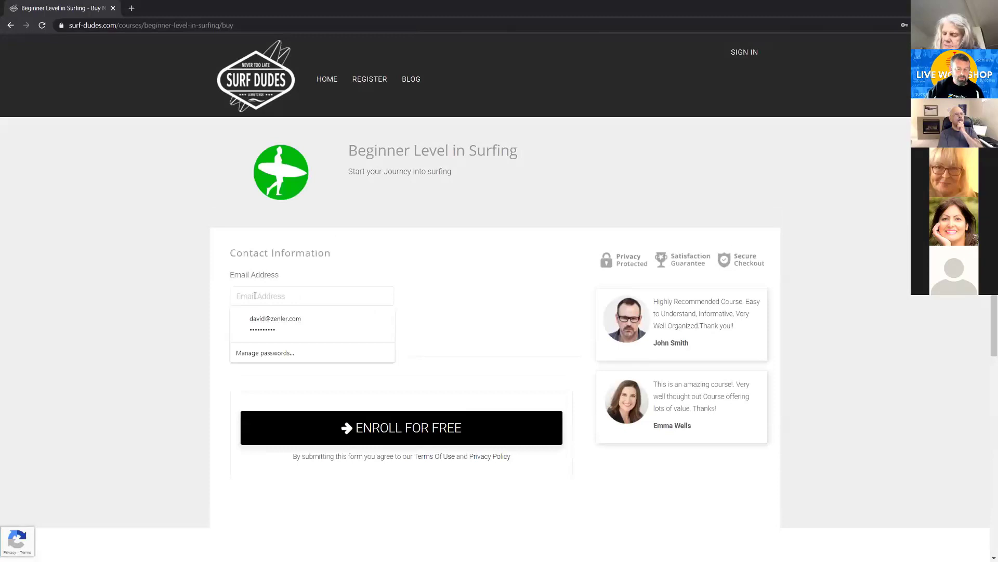
{"action": "type", "text": "dn"}
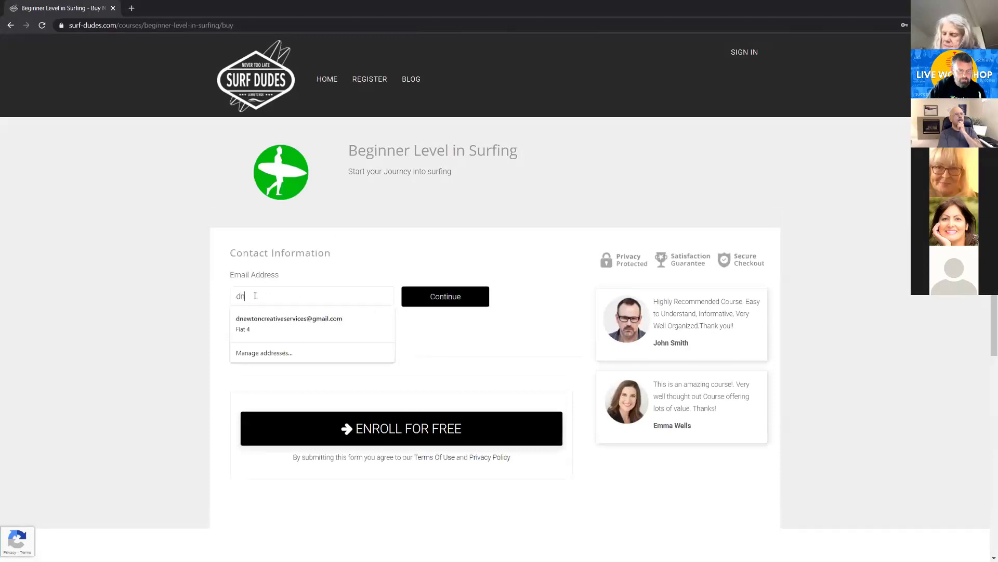
{"action": "left_click", "coordinate": [276, 322]}
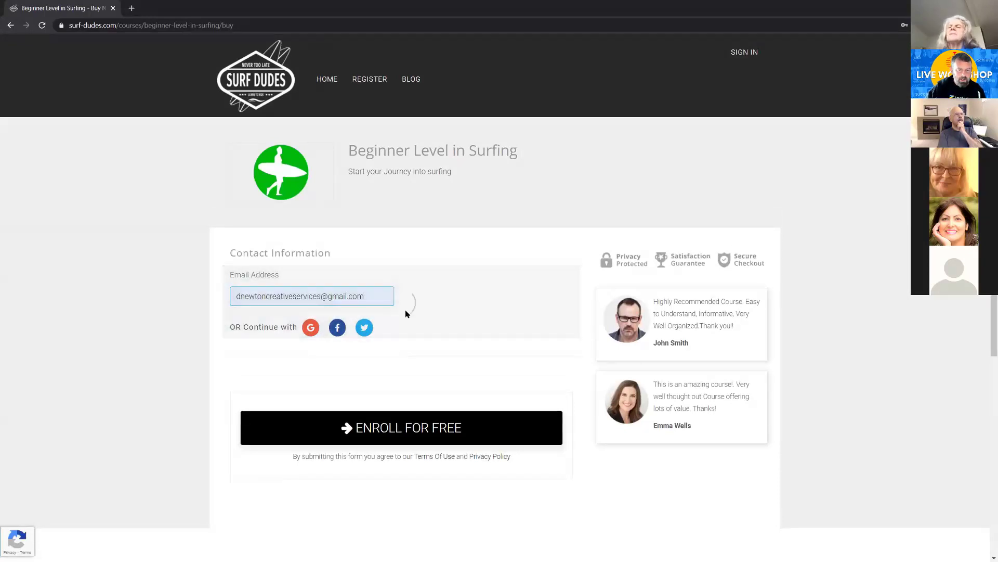
{"action": "left_click", "coordinate": [383, 428]}
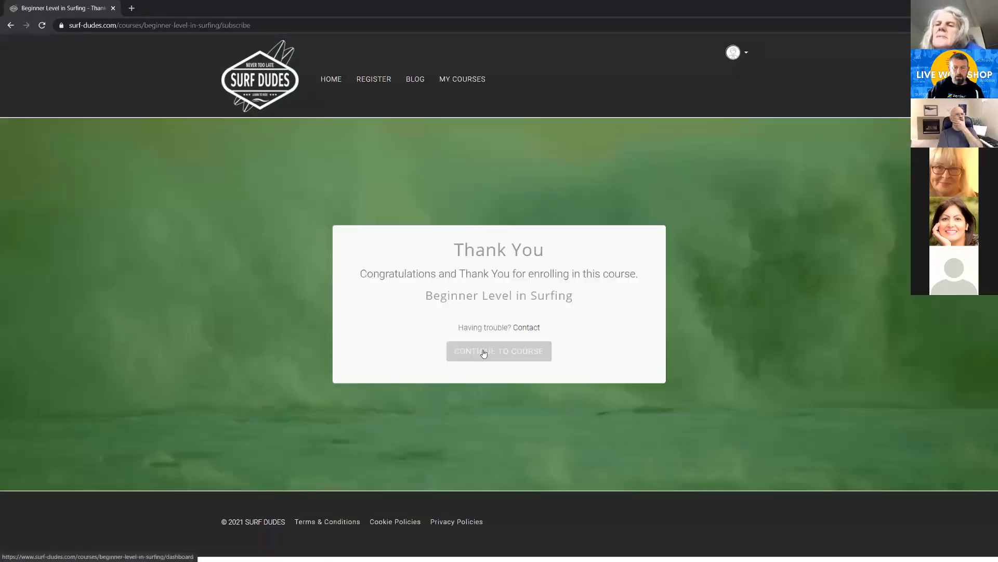
Continue to the course and complete the registration with the student's first name, last name, password and password confirmation
{"action": "left_click", "coordinate": [472, 356]}
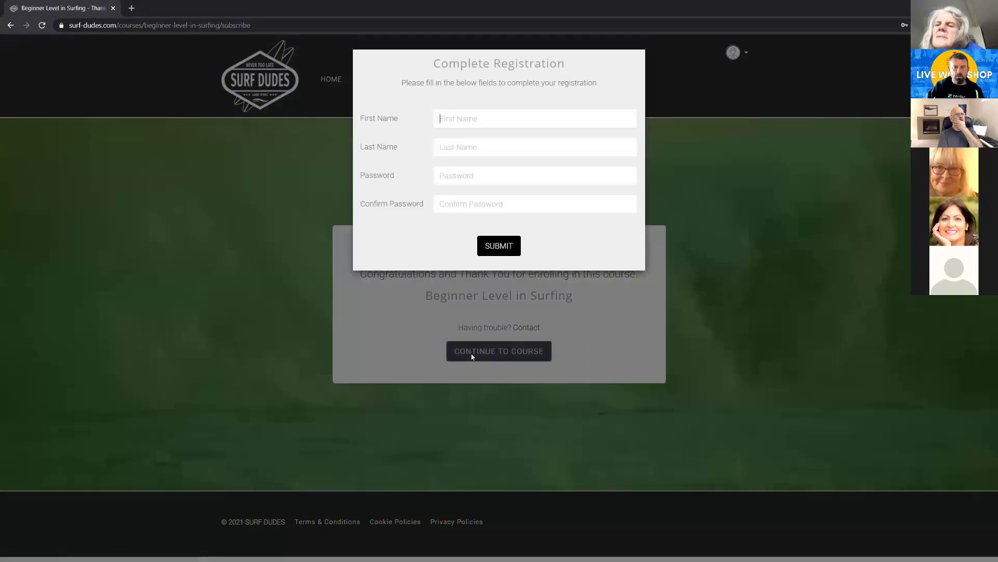
{"action": "left_click", "coordinate": [448, 118]}
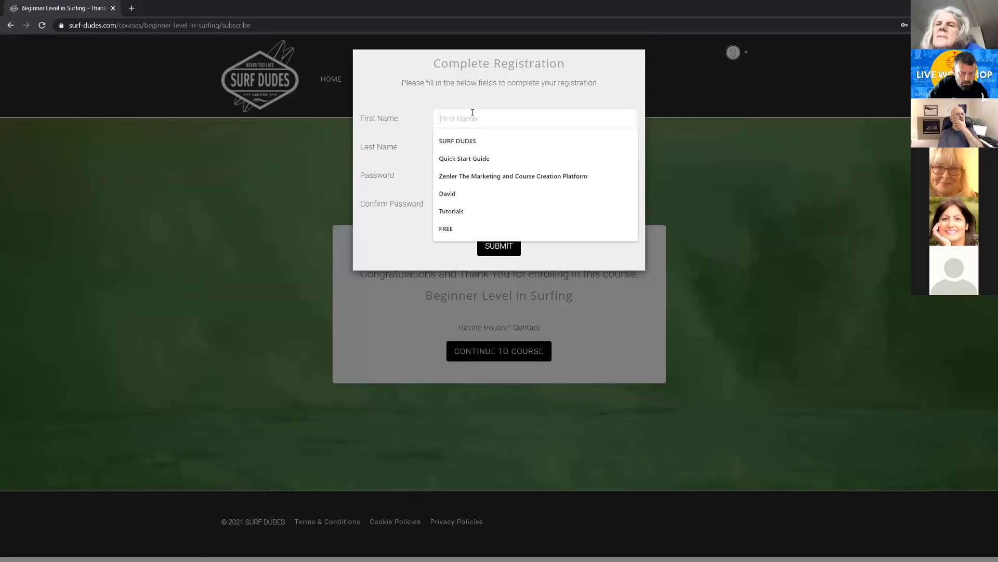
{"action": "left_click", "coordinate": [494, 139]}
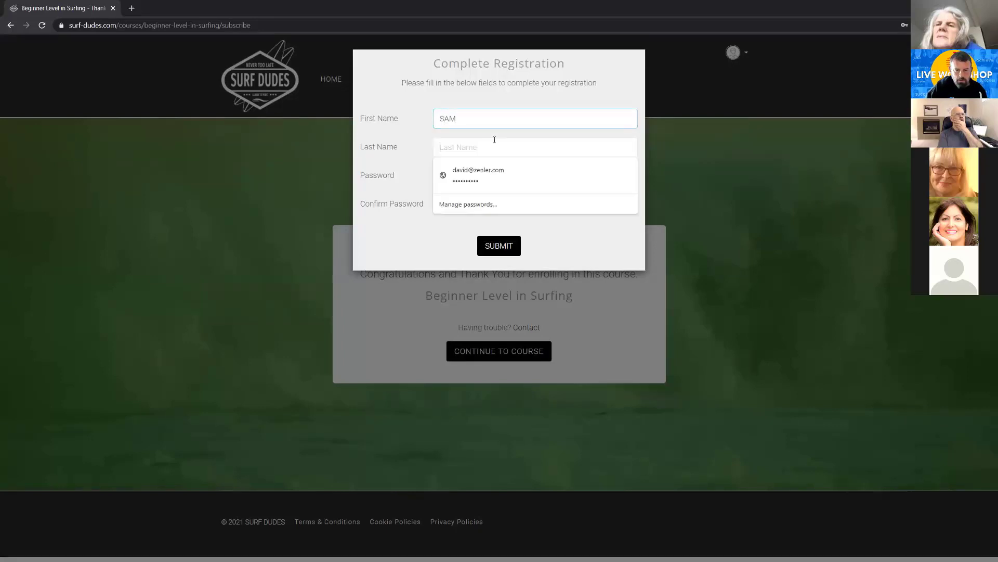
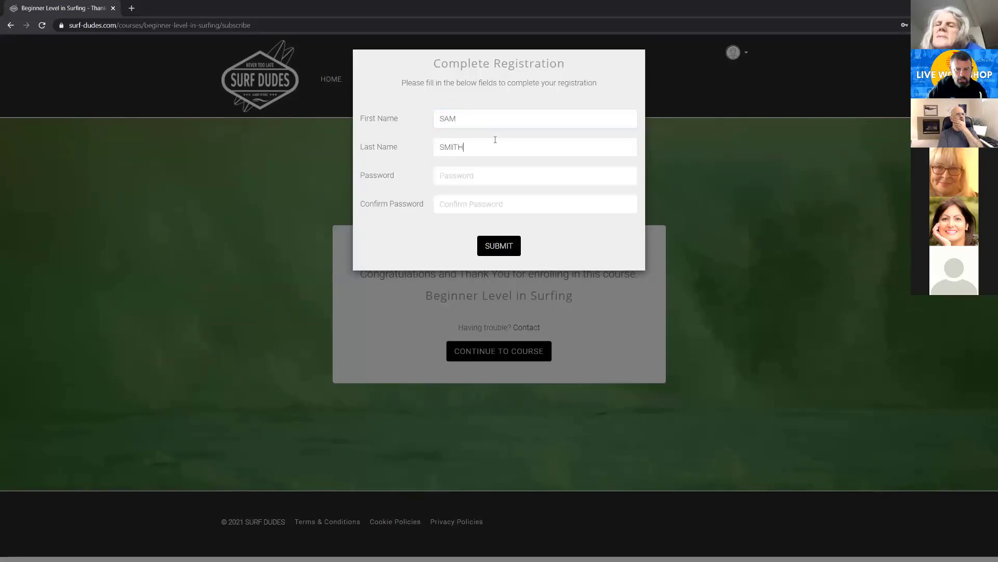
{"action": "left_click", "coordinate": [481, 173]}
{"action": "type", "text": "s"}
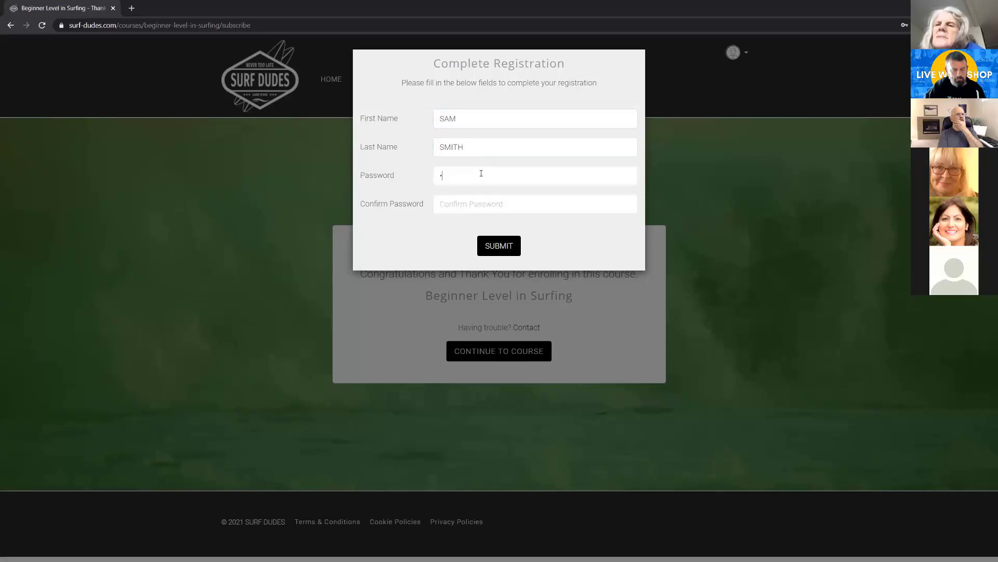
{"action": "type", "text": "rd"}
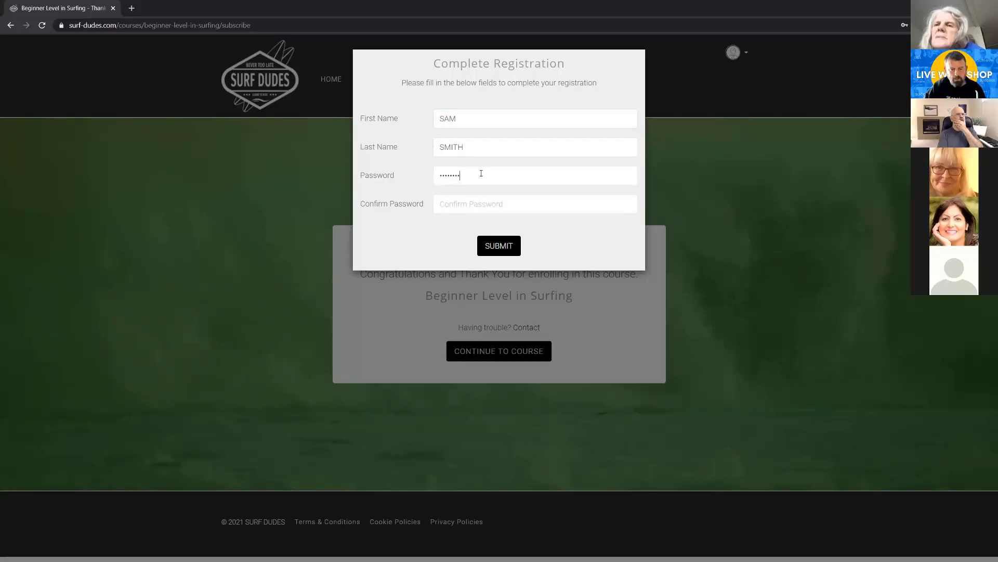
{"action": "left_click", "coordinate": [446, 204]}
{"action": "type", "text": "pa"}
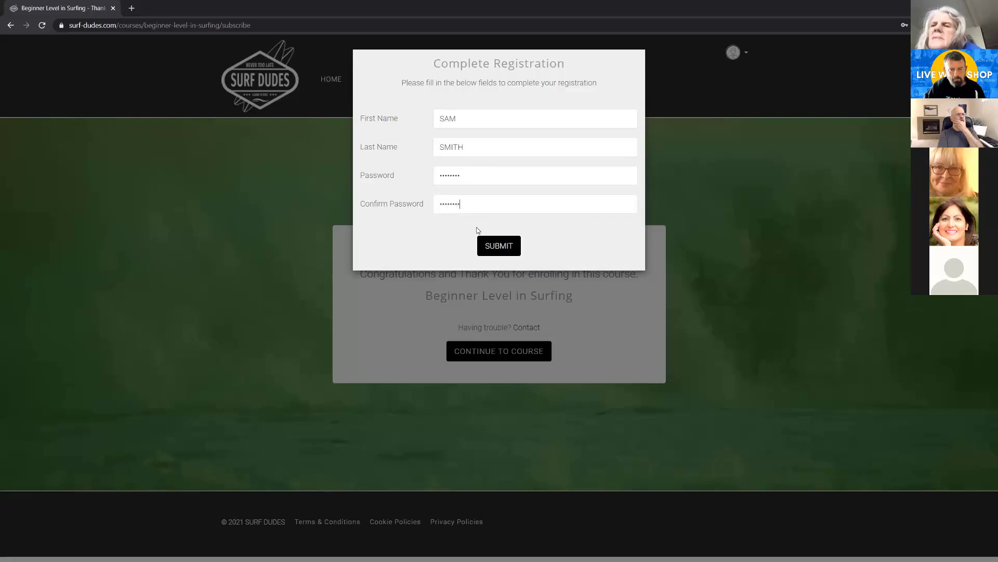
{"action": "left_click", "coordinate": [497, 245]}
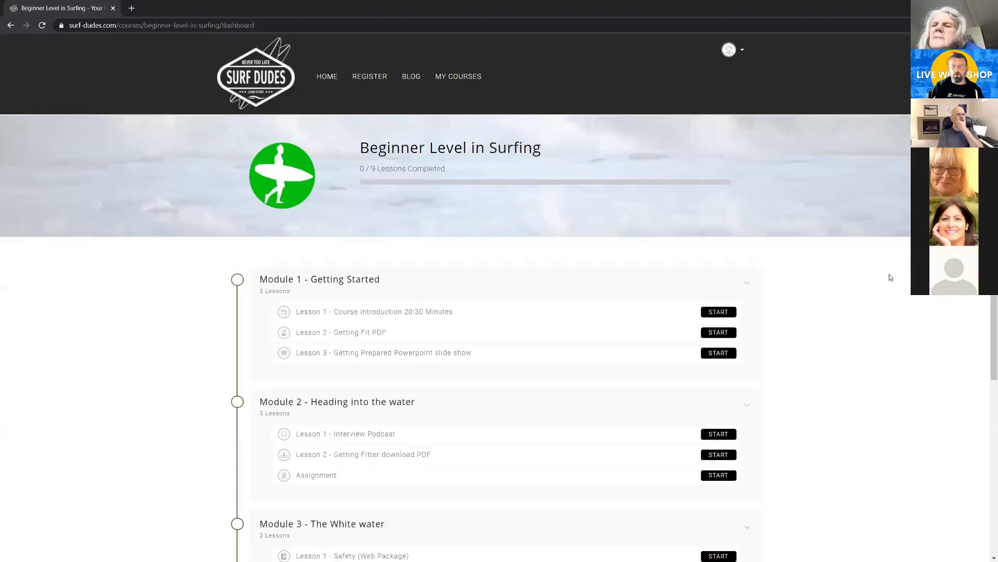
Look through the modules and lessons on the Beginner Level in Surfing course dashboard
{"action": "scroll", "coordinate": [890, 277], "scroll_direction": "down", "scroll_amount": 2}
{"action": "scroll", "coordinate": [890, 277], "scroll_direction": "up", "scroll_amount": 1}
{"action": "scroll", "coordinate": [890, 278], "scroll_direction": "down", "scroll_amount": 2}
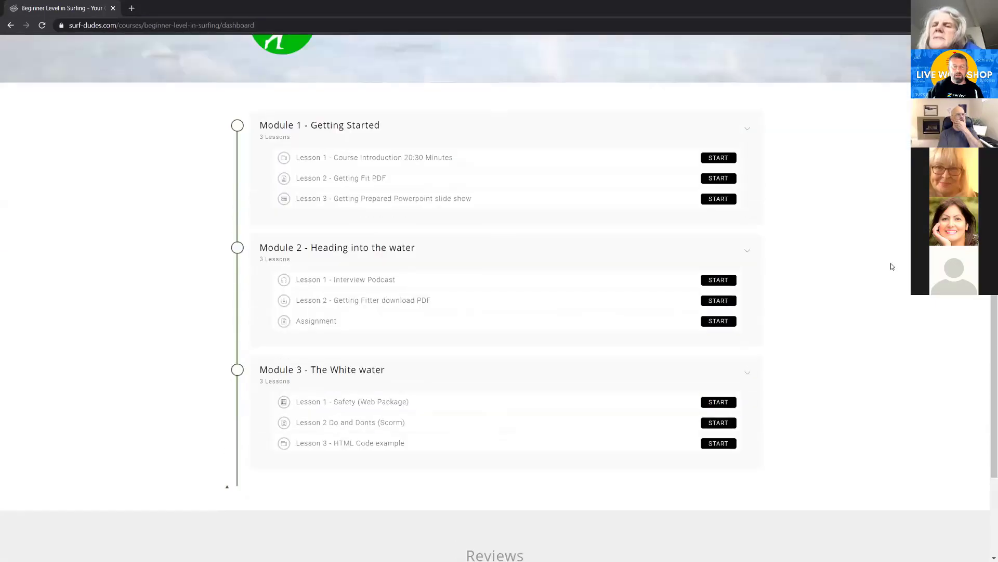
{"action": "scroll", "coordinate": [889, 265], "scroll_direction": "up", "scroll_amount": 3}
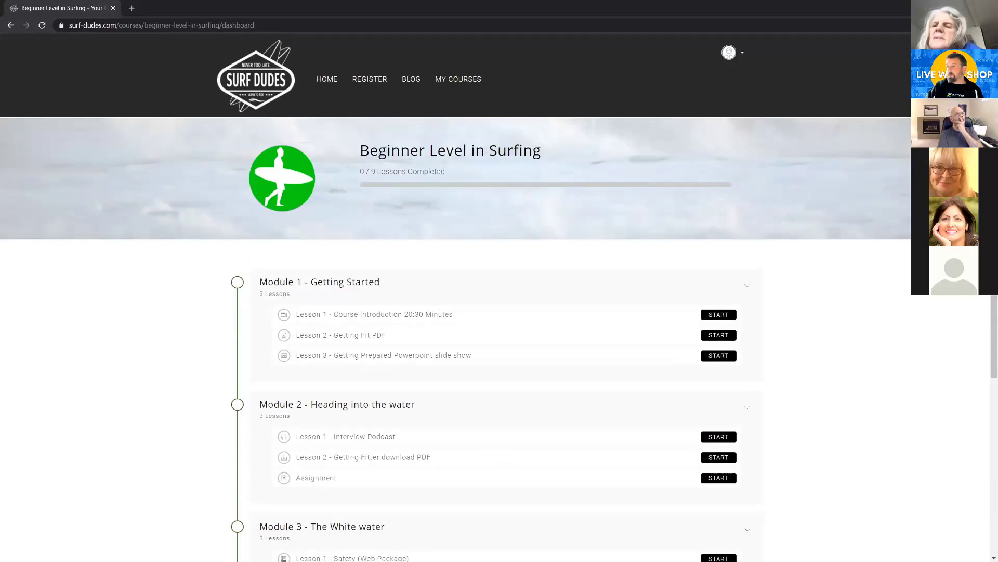
Switch to Gmail, refresh the inbox and check the oldest Surf Dudes enrollment email before returning to the inbox
{"action": "key", "text": "alt+Tab"}
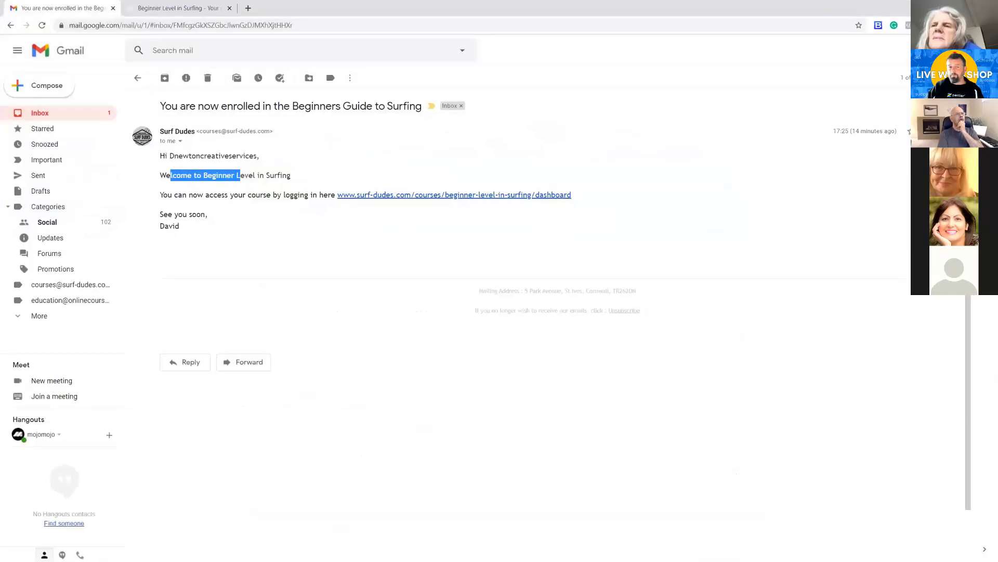
{"action": "left_click", "coordinate": [79, 116]}
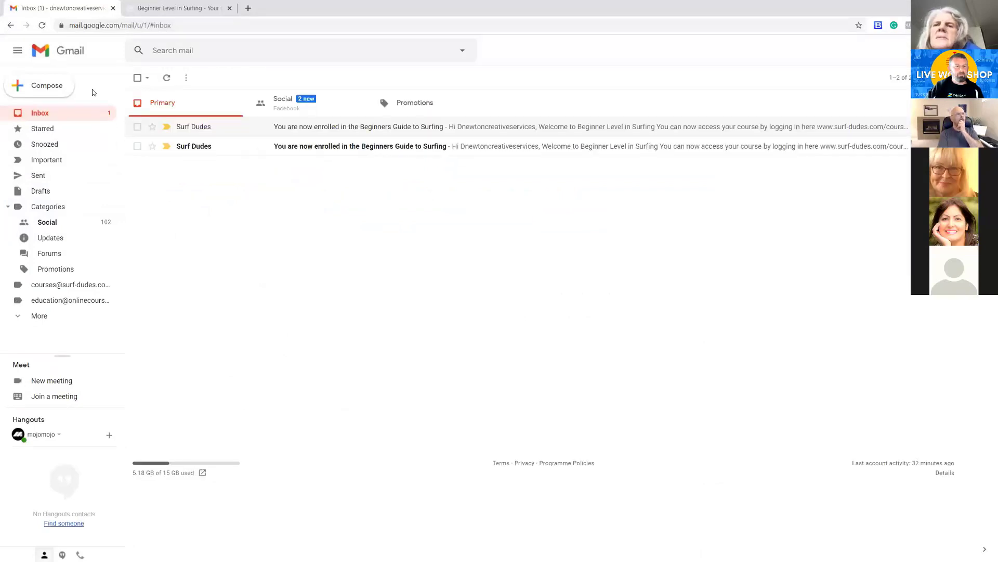
{"action": "left_click", "coordinate": [166, 79]}
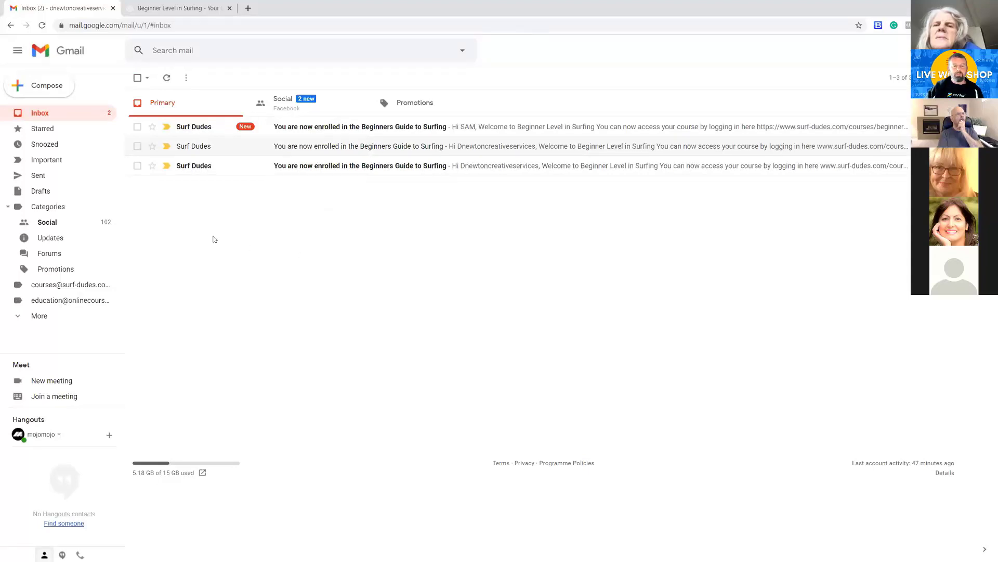
{"action": "left_click", "coordinate": [199, 171]}
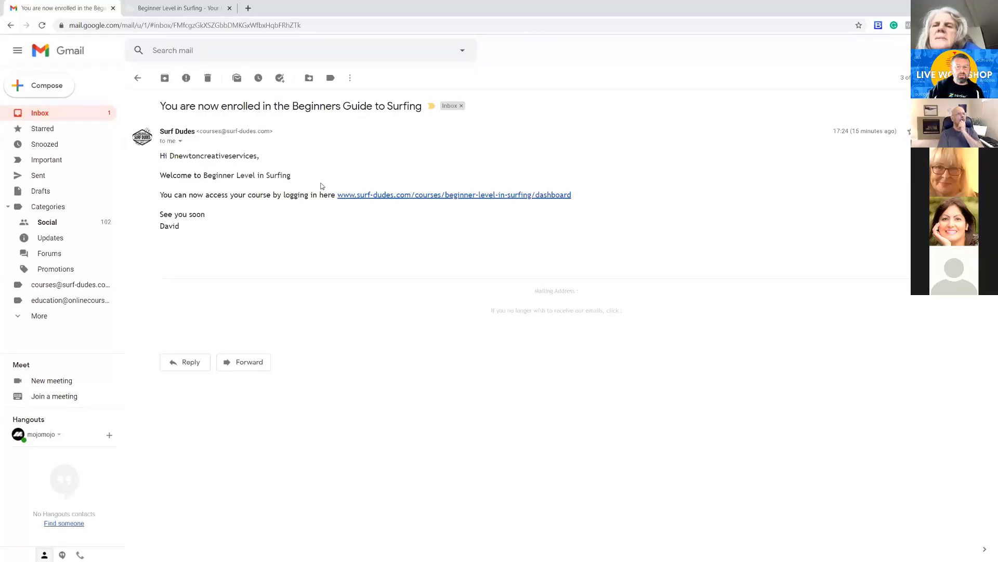
{"action": "left_click", "coordinate": [54, 115]}
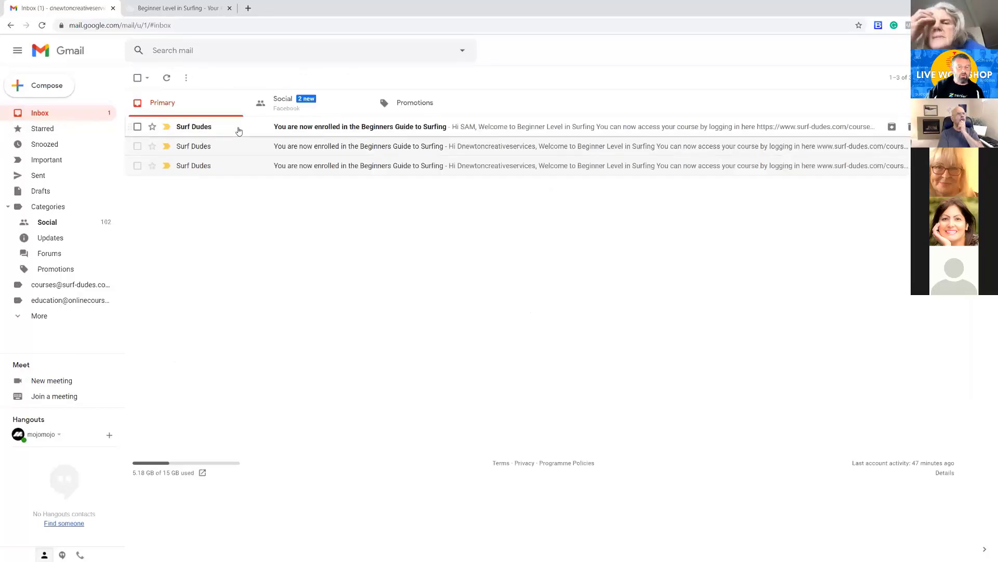
Open the newest Surf Dudes enrollment email and examine its greeting, course name, access link and sign-off
{"action": "left_click", "coordinate": [314, 128]}
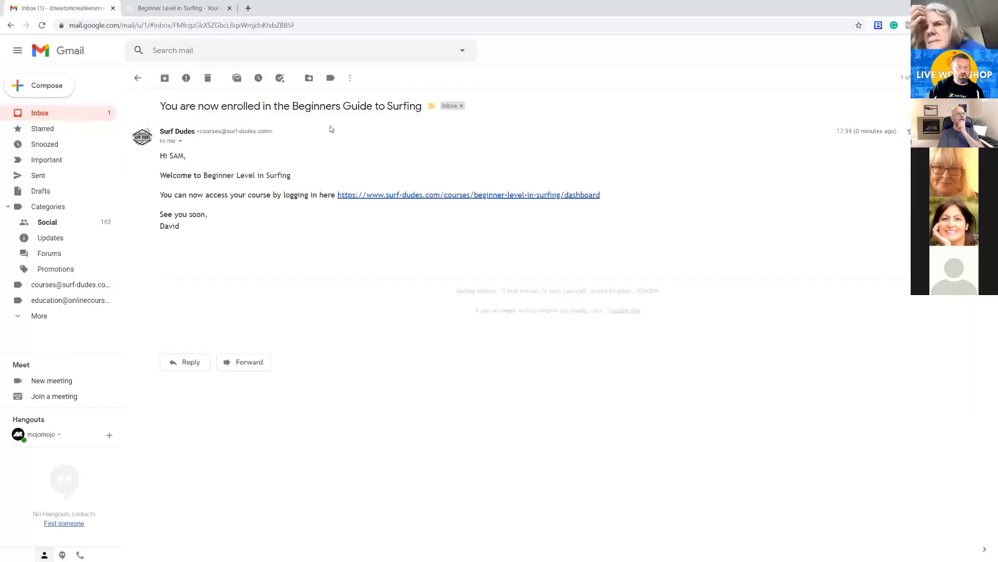
{"action": "left_click_drag", "start_coordinate": [161, 155], "coordinate": [295, 176]}
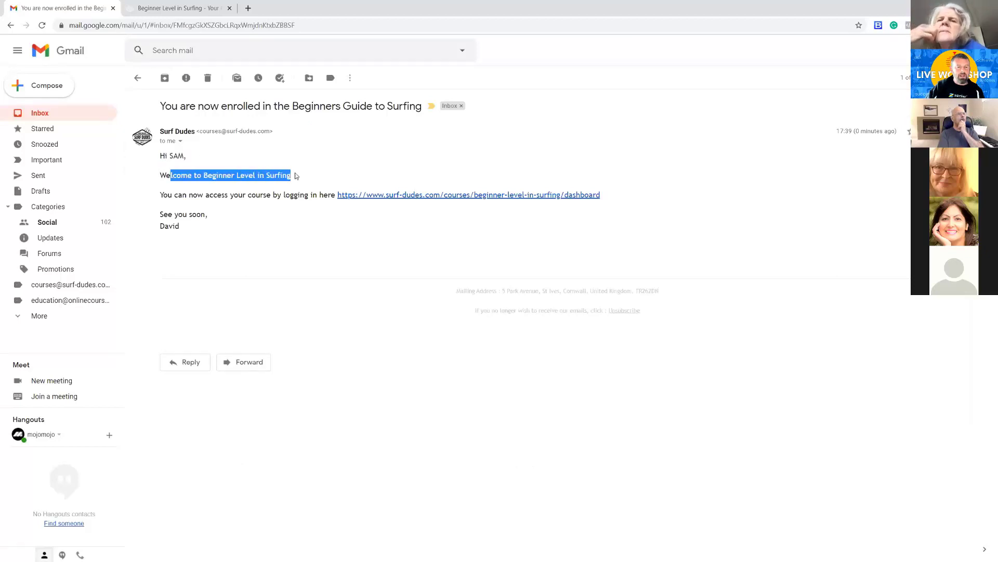
{"action": "left_click_drag", "start_coordinate": [162, 195], "coordinate": [304, 193]}
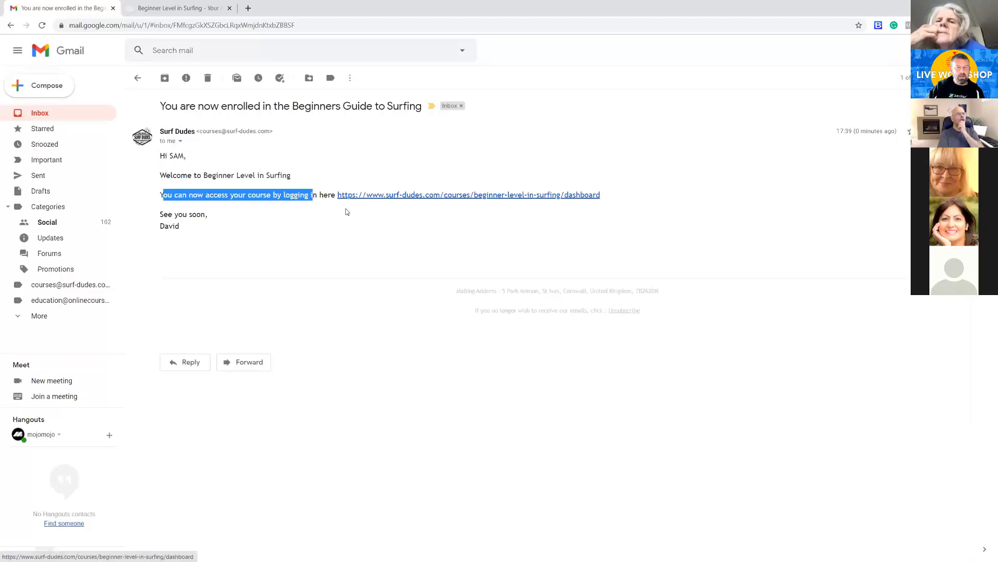
{"action": "left_click_drag", "start_coordinate": [180, 227], "coordinate": [166, 155]}
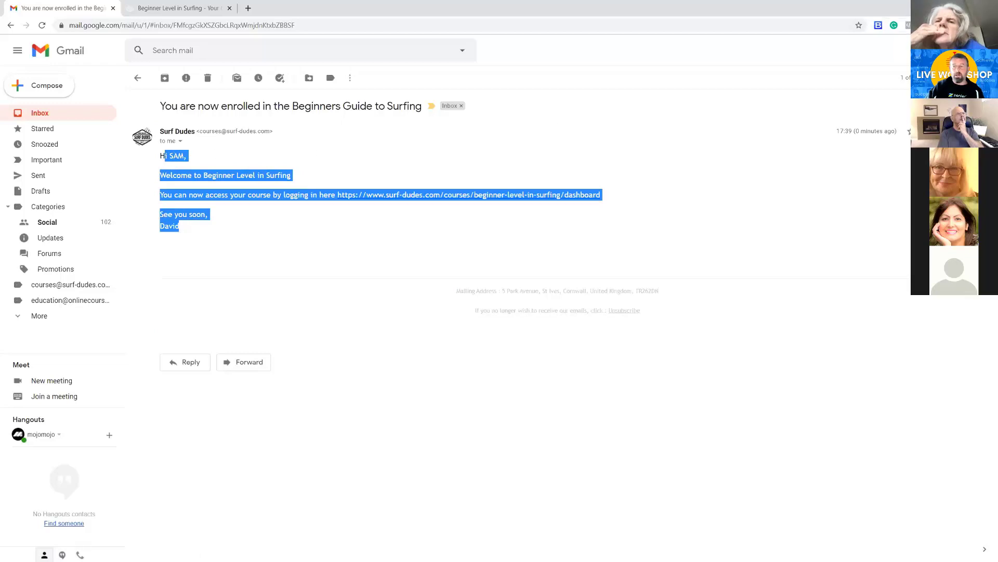
Switch to the Zenler admin and open the Access Instructions Email action in Beginner Level in Surfing's Enroll Email Sequence
{"action": "left_click", "coordinate": [939, 8]}
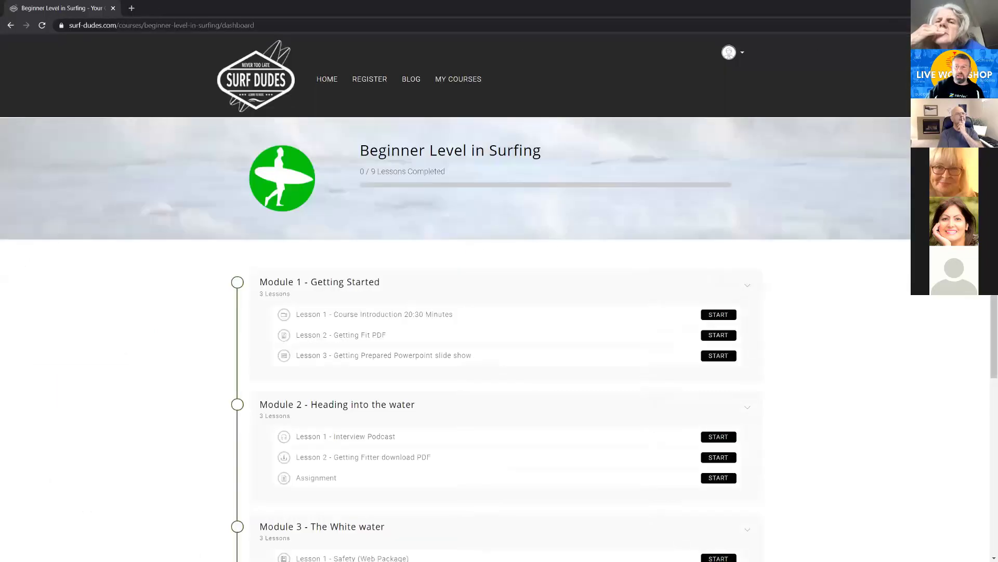
{"action": "left_click", "coordinate": [939, 8]}
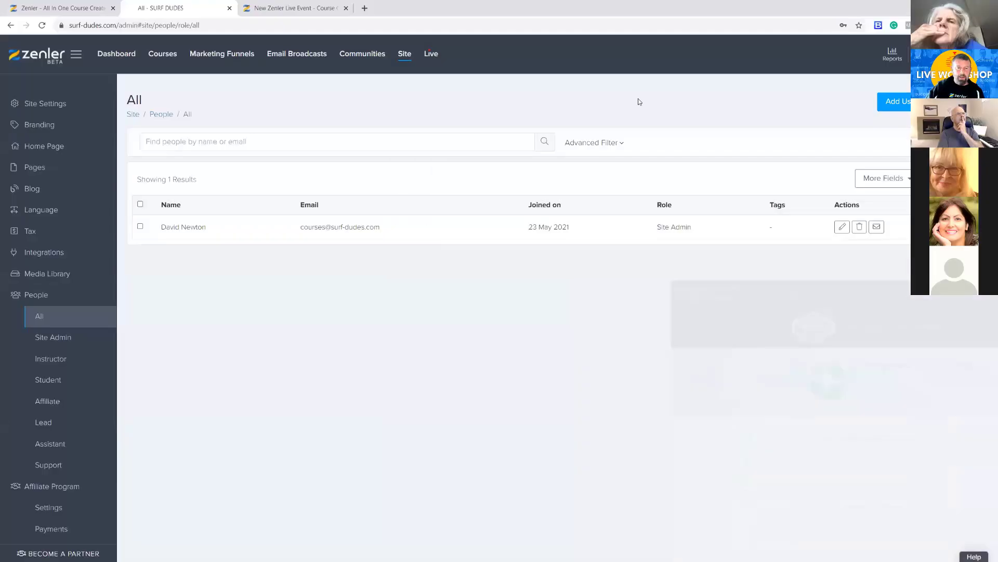
{"action": "left_click", "coordinate": [157, 54]}
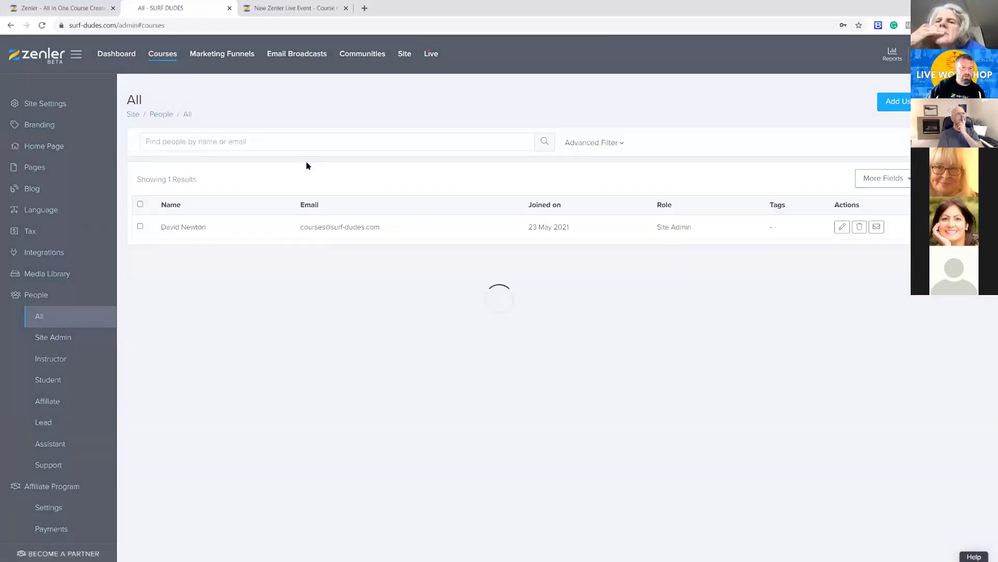
{"action": "left_click", "coordinate": [340, 313]}
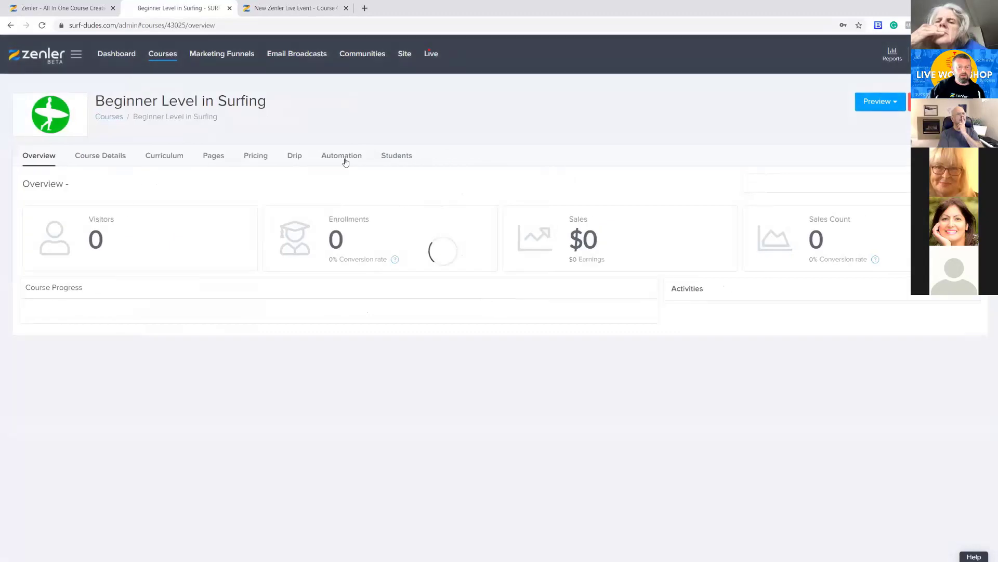
{"action": "left_click", "coordinate": [341, 156]}
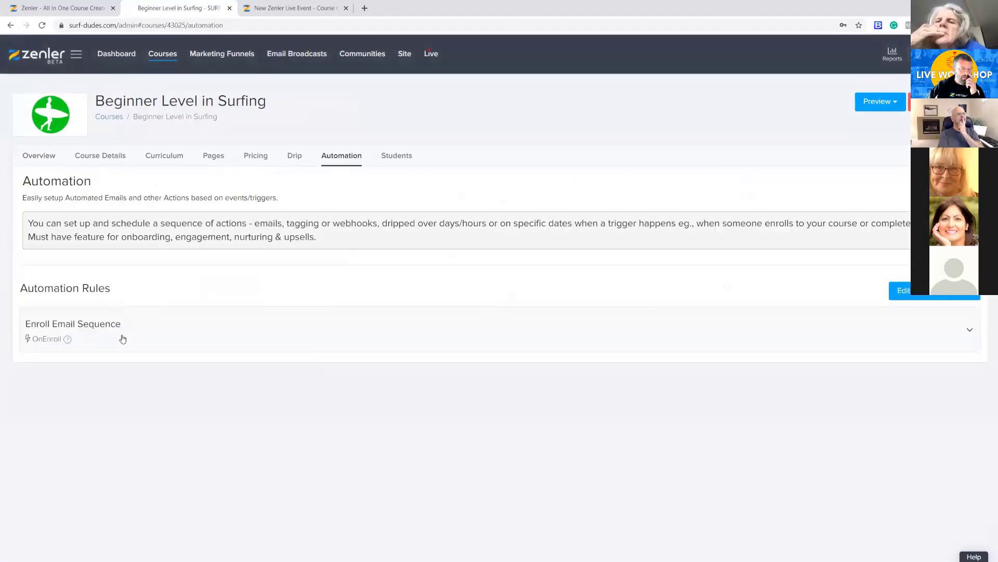
{"action": "left_click", "coordinate": [123, 339]}
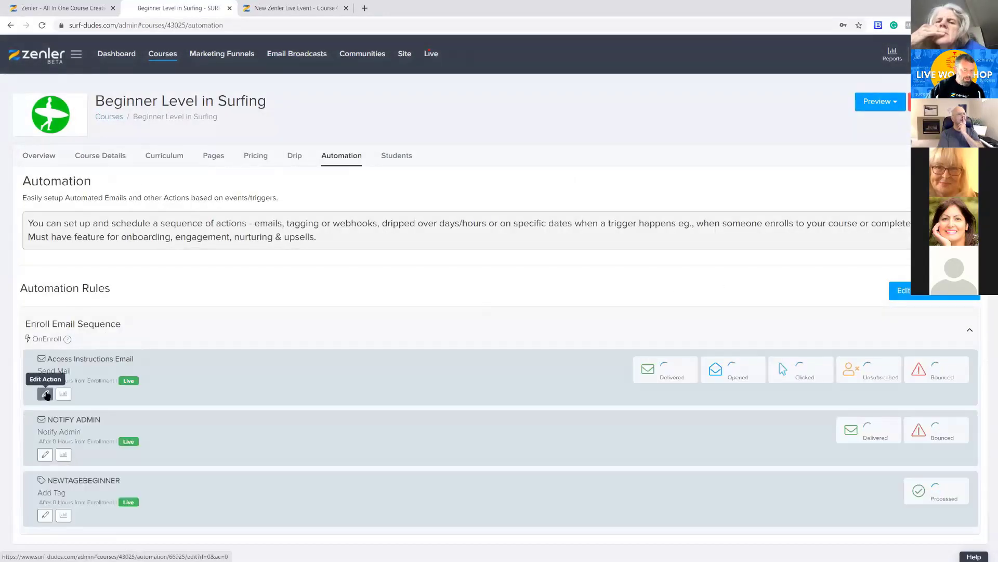
{"action": "left_click", "coordinate": [45, 393]}
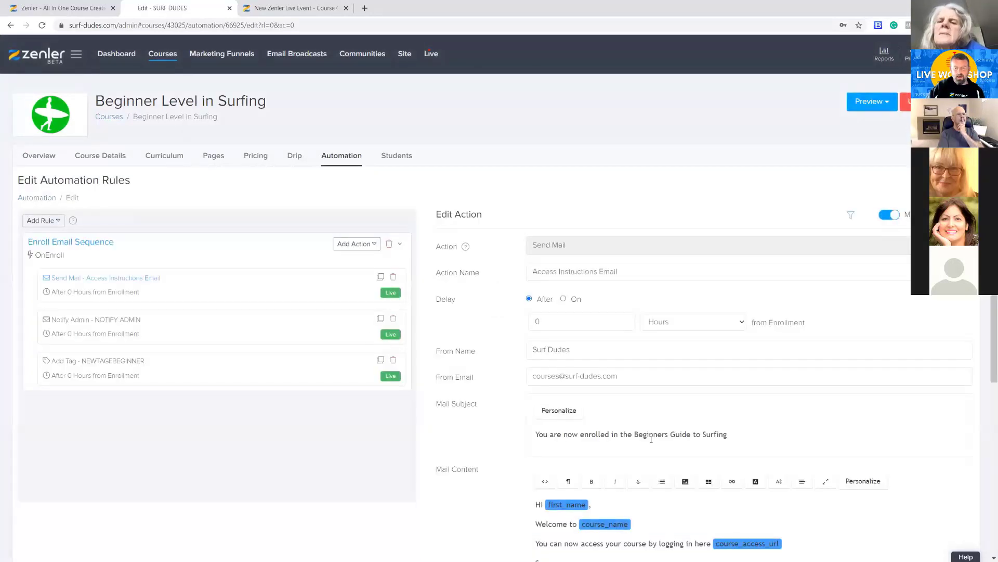
Compare the action's personalized mail content with the received email in Gmail, including its subject line, and return to the inbox
{"action": "scroll", "coordinate": [651, 439], "scroll_direction": "down", "scroll_amount": 3}
{"action": "left_click_drag", "start_coordinate": [559, 428], "coordinate": [538, 359]}
{"action": "left_click_drag", "start_coordinate": [557, 290], "coordinate": [735, 283]}
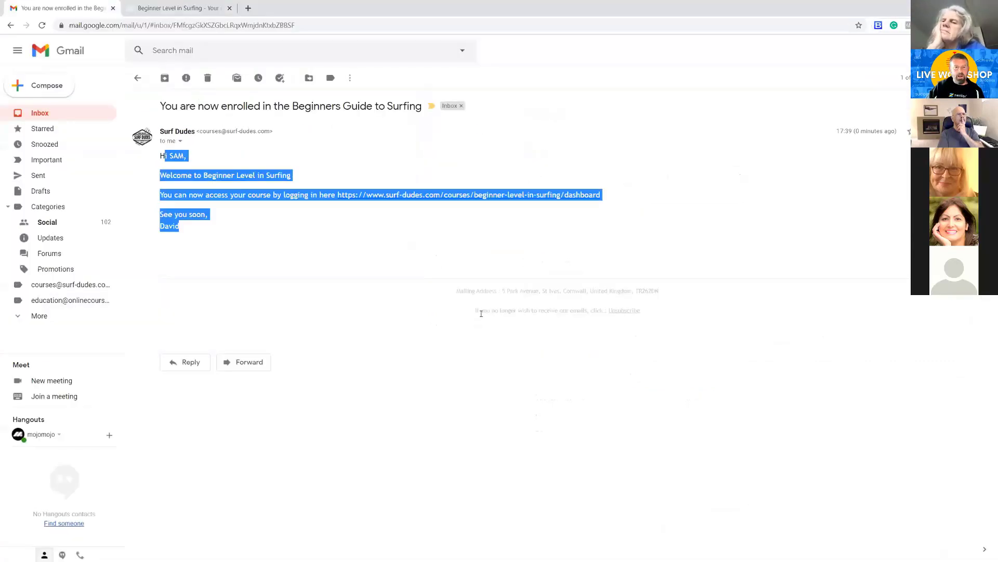
{"action": "left_click_drag", "start_coordinate": [172, 106], "coordinate": [423, 106]}
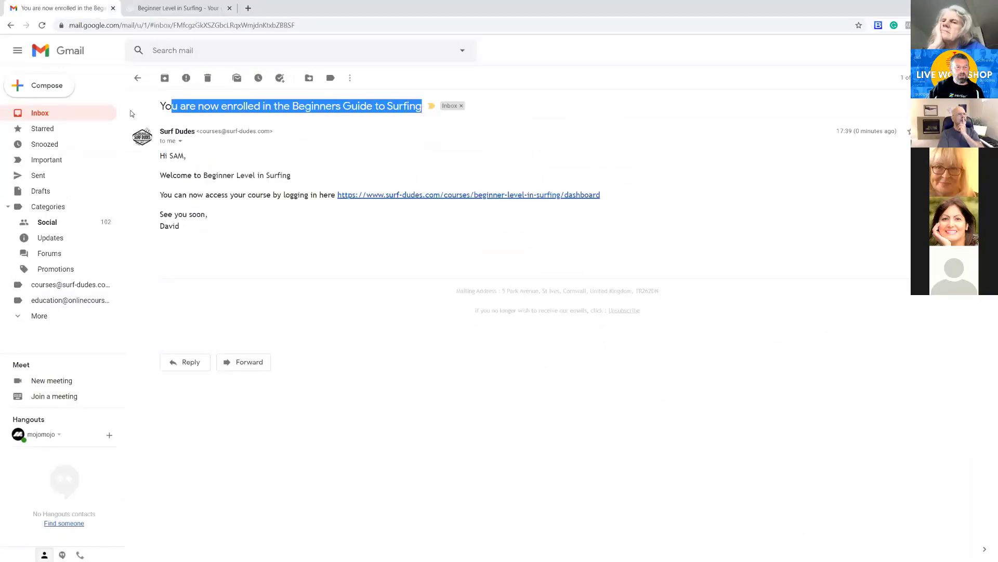
{"action": "left_click", "coordinate": [67, 116]}
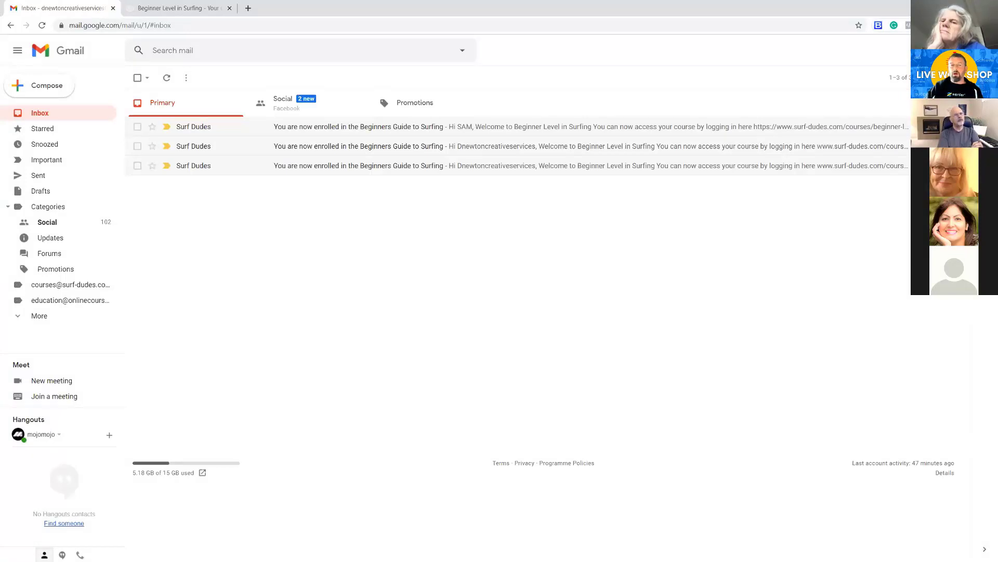
Switch to the Zenler admin and review the Notify Admin and Add Tag actions in the Enroll Email Sequence, including the tag field
{"action": "left_click", "coordinate": [942, 6]}
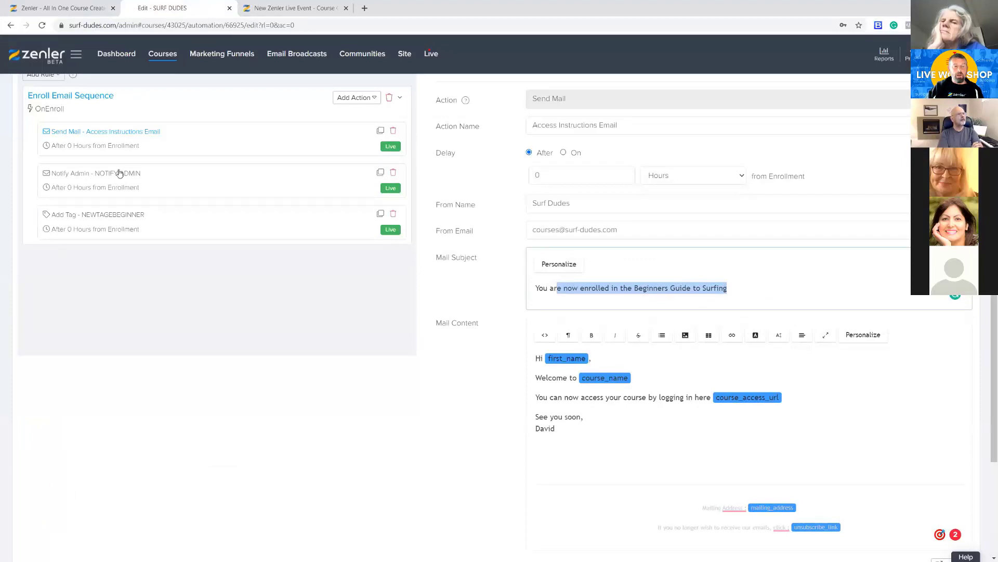
{"action": "left_click", "coordinate": [152, 183]}
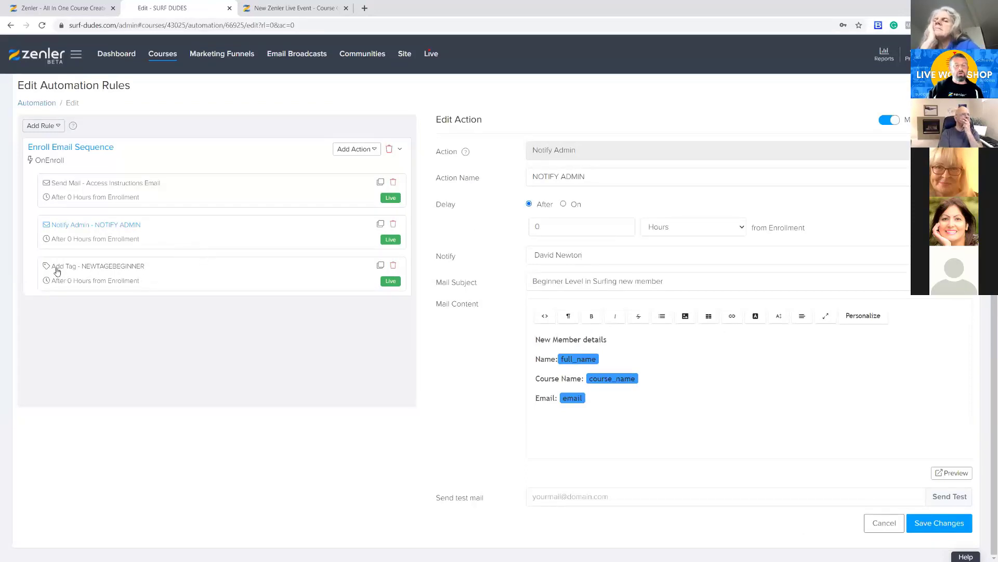
{"action": "left_click", "coordinate": [160, 272]}
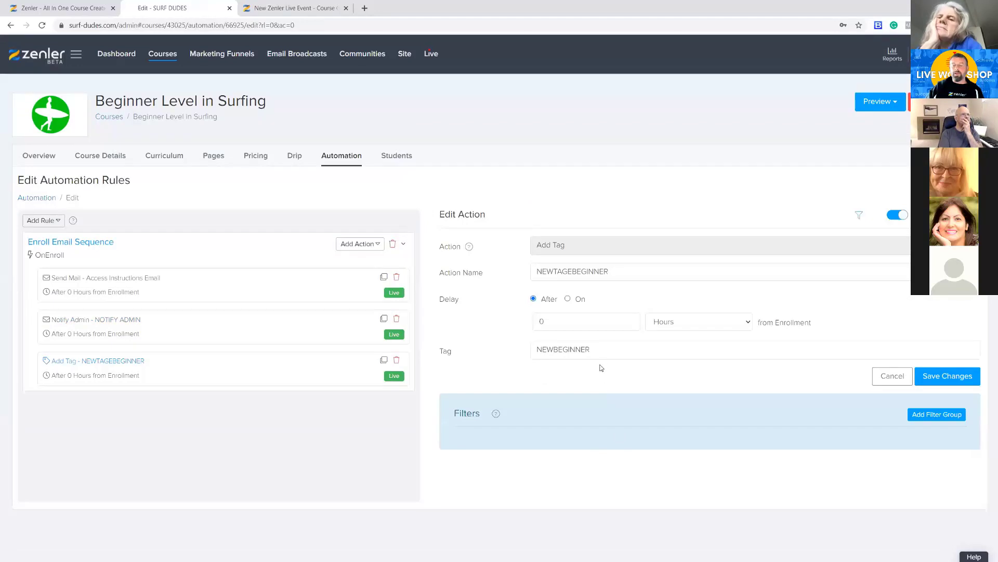
{"action": "left_click_drag", "start_coordinate": [598, 349], "coordinate": [523, 351]}
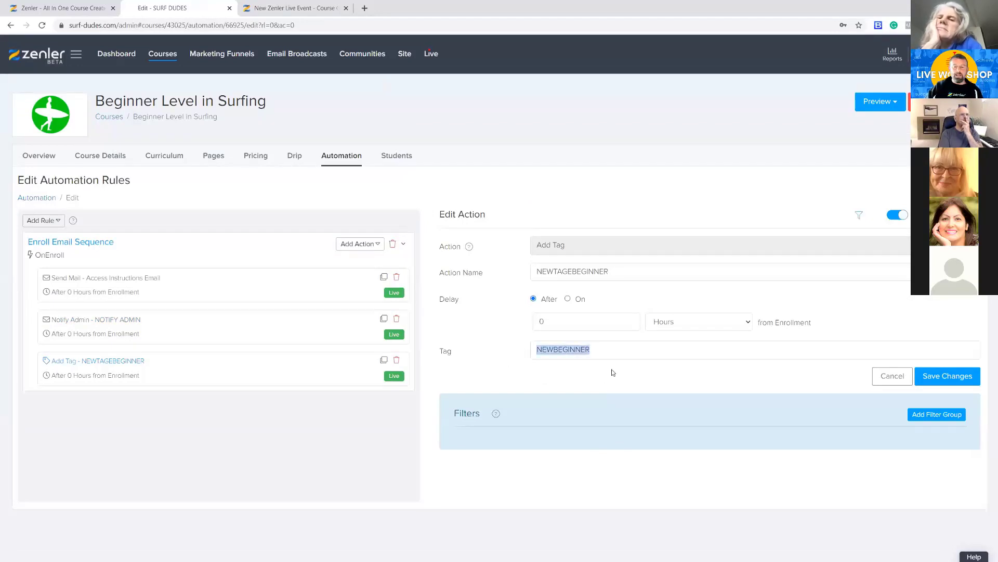
Open the site's list of all people and check the tag assigned to the test student
{"action": "left_click", "coordinate": [404, 55]}
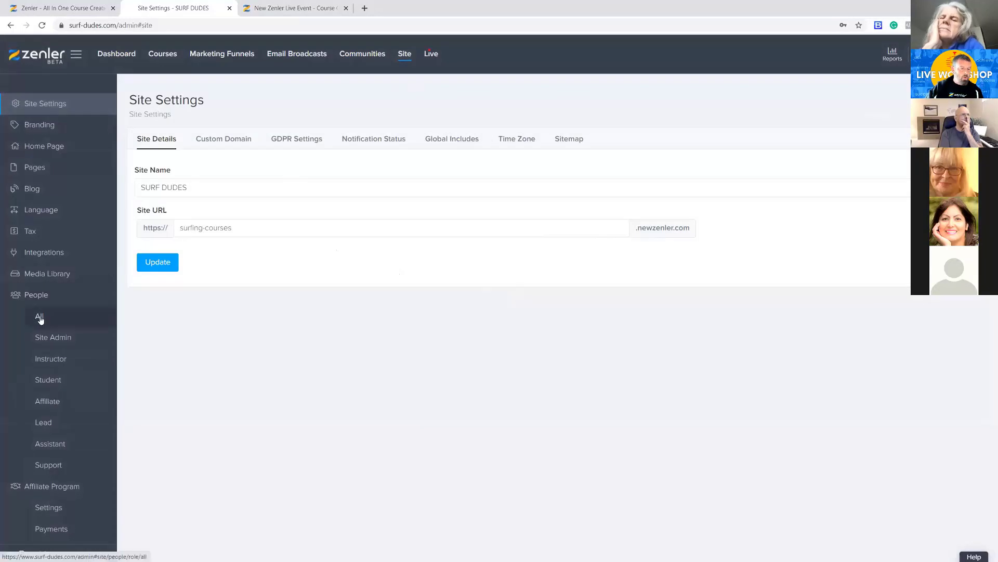
{"action": "left_click", "coordinate": [39, 317]}
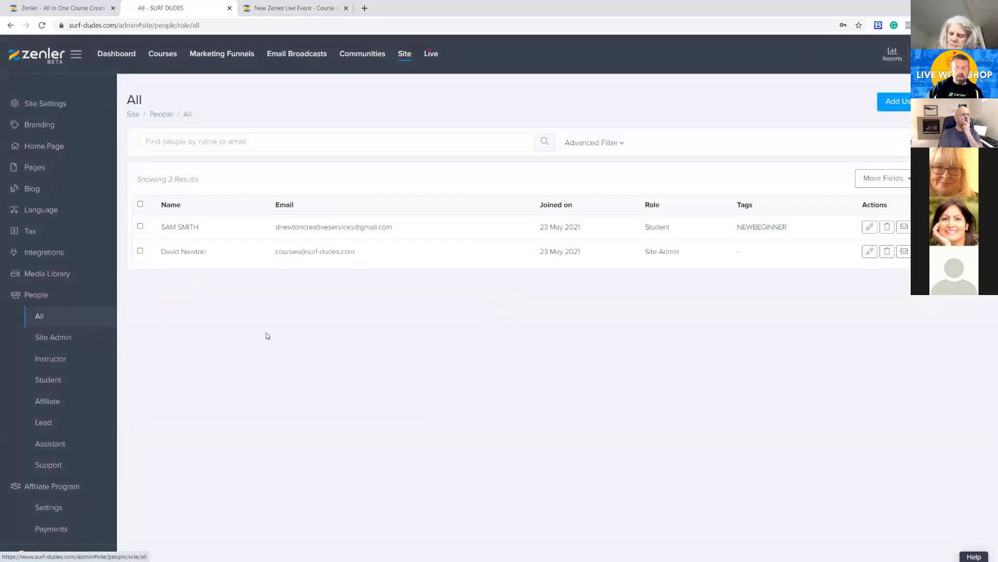
{"action": "left_click_drag", "start_coordinate": [797, 228], "coordinate": [738, 223]}
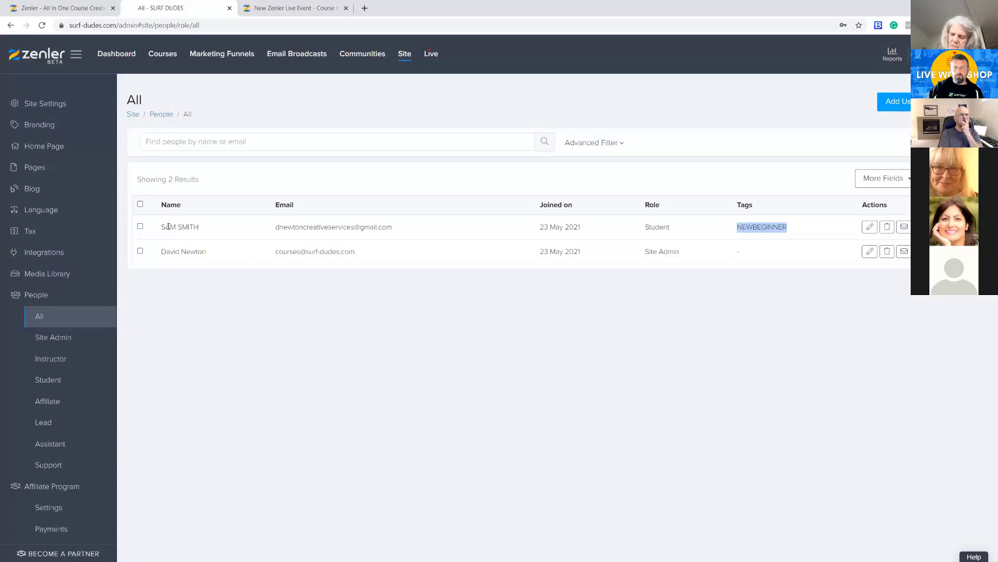
{"action": "left_click", "coordinate": [789, 234]}
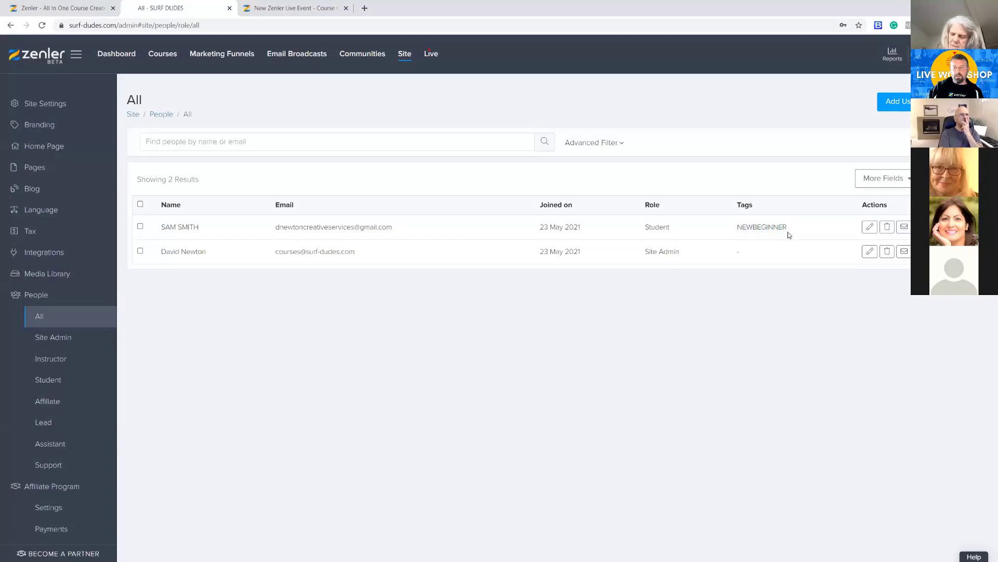
{"action": "left_click_drag", "start_coordinate": [754, 227], "coordinate": [735, 226]}
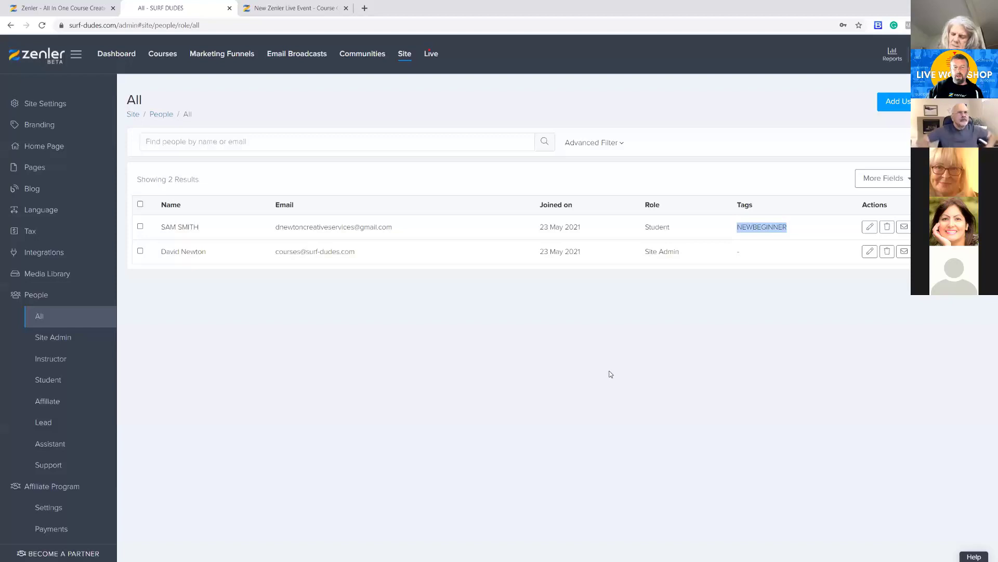
{"action": "left_click", "coordinate": [577, 371]}
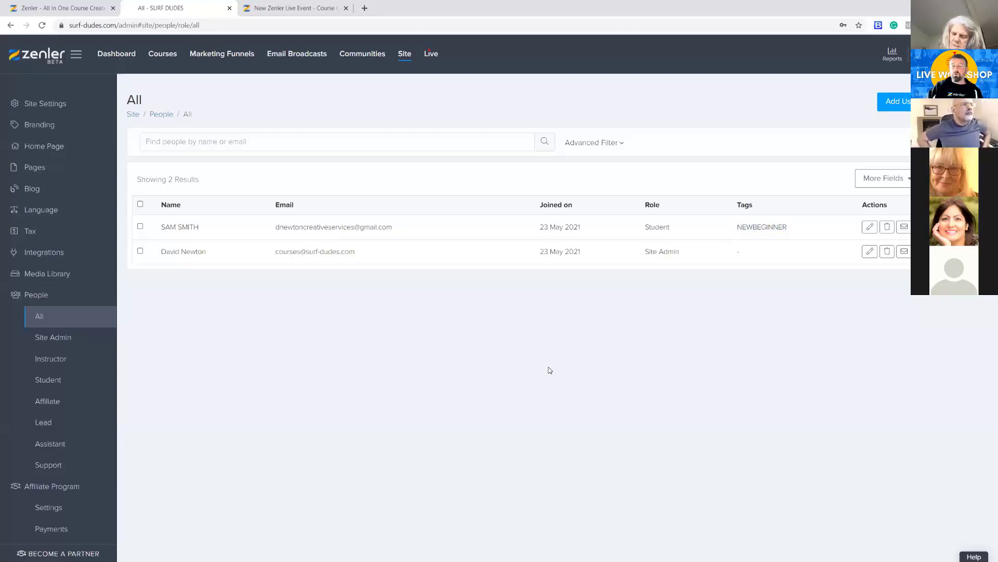
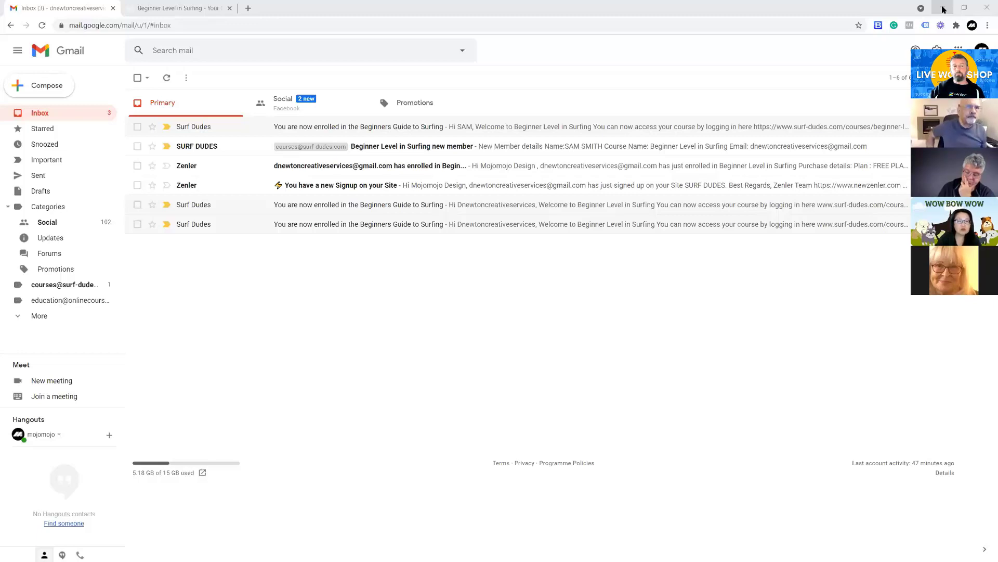
Switch to the Zenler admin, check the pricing plans of Beginner Level in Surfing and review the site's payment integrations
{"action": "left_click", "coordinate": [943, 8]}
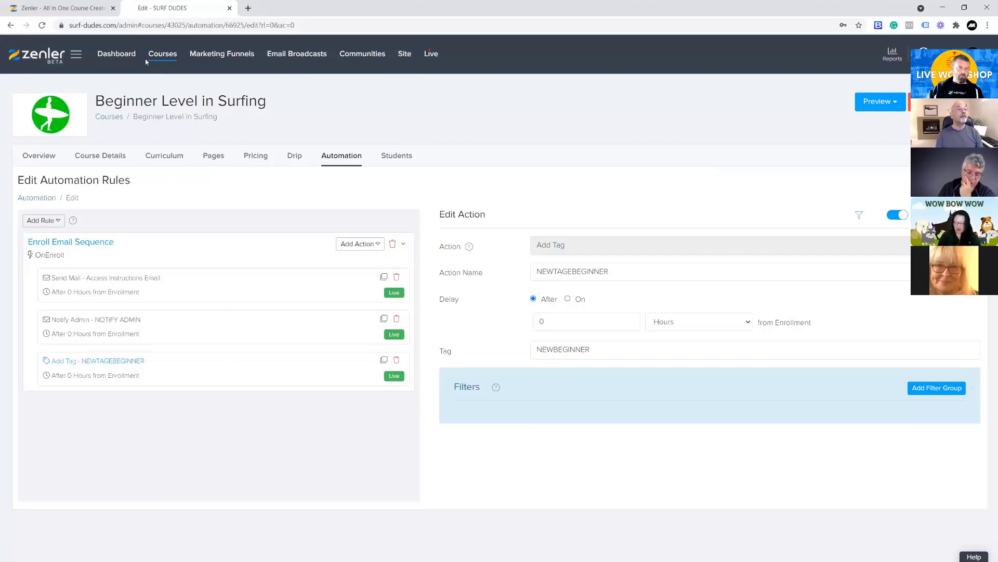
{"action": "left_click", "coordinate": [256, 156]}
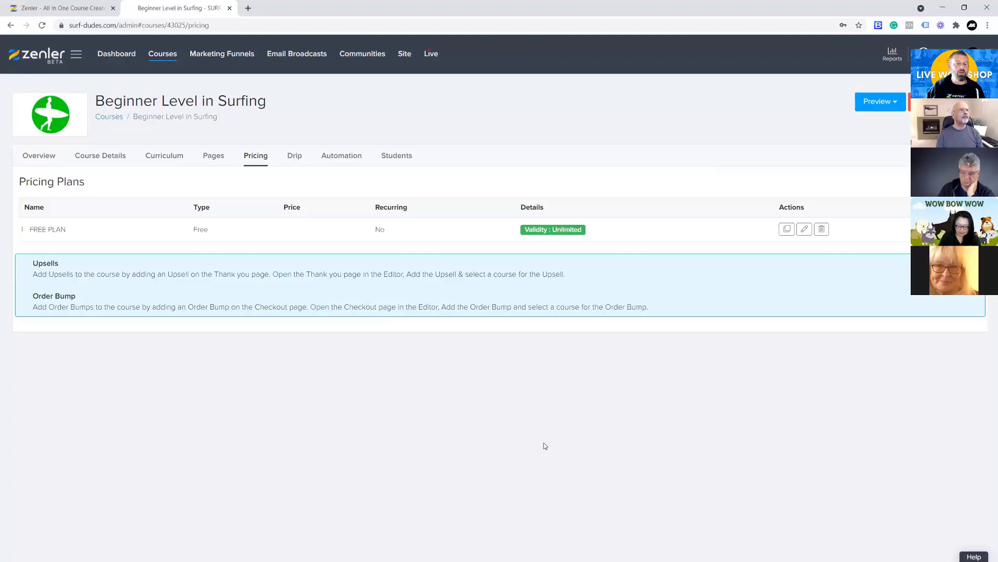
{"action": "left_click", "coordinate": [406, 54]}
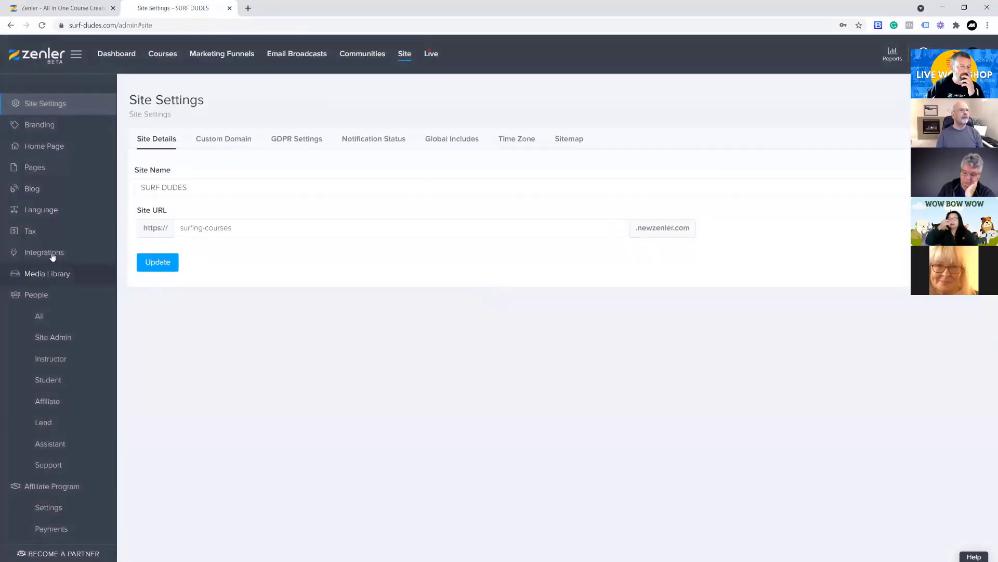
{"action": "left_click", "coordinate": [52, 255]}
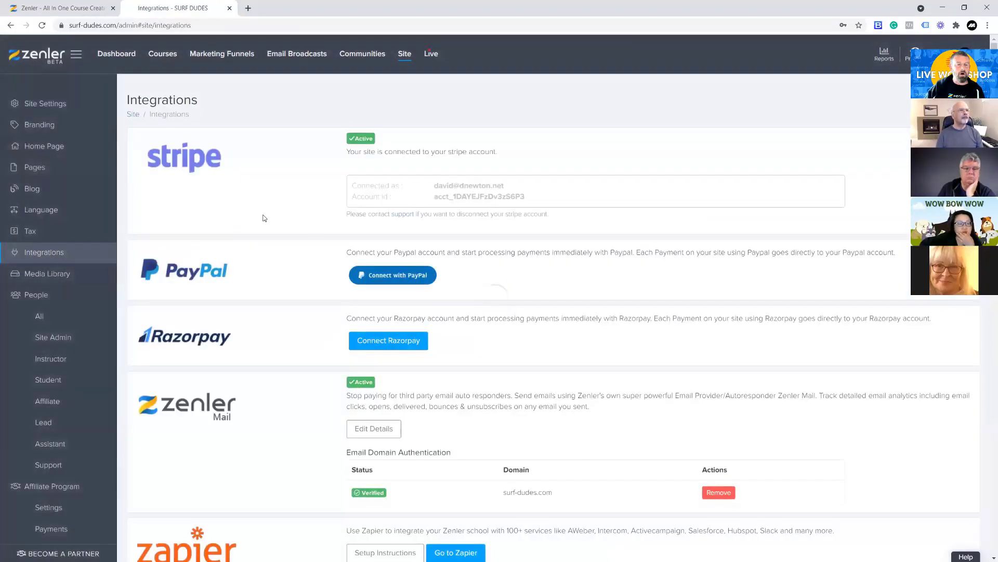
{"action": "scroll", "coordinate": [285, 185], "scroll_direction": "down", "scroll_amount": 3}
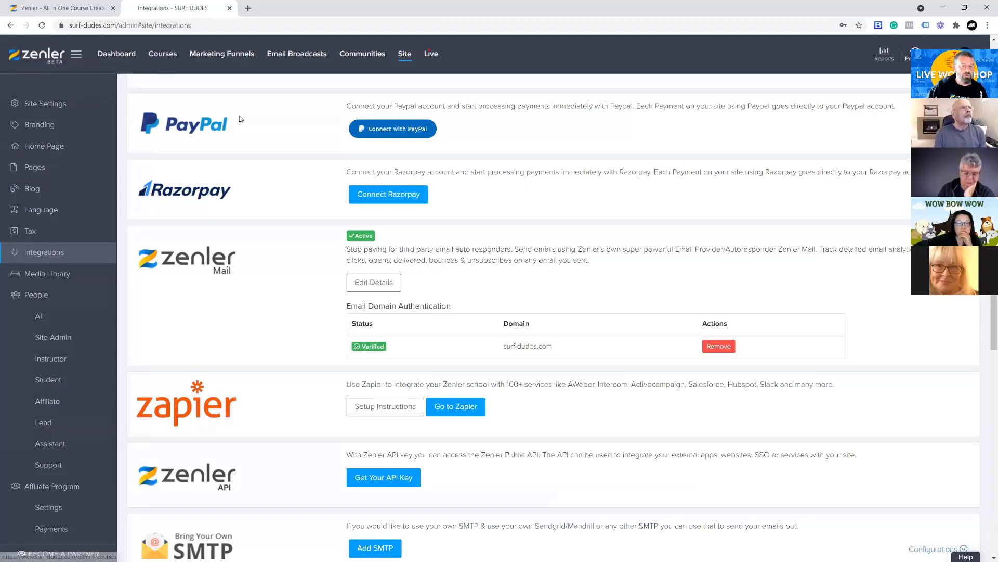
Go to the courses overview, then reopen the site's integrations and examine the Stripe, PayPal and Razorpay connections
{"action": "left_click", "coordinate": [162, 56]}
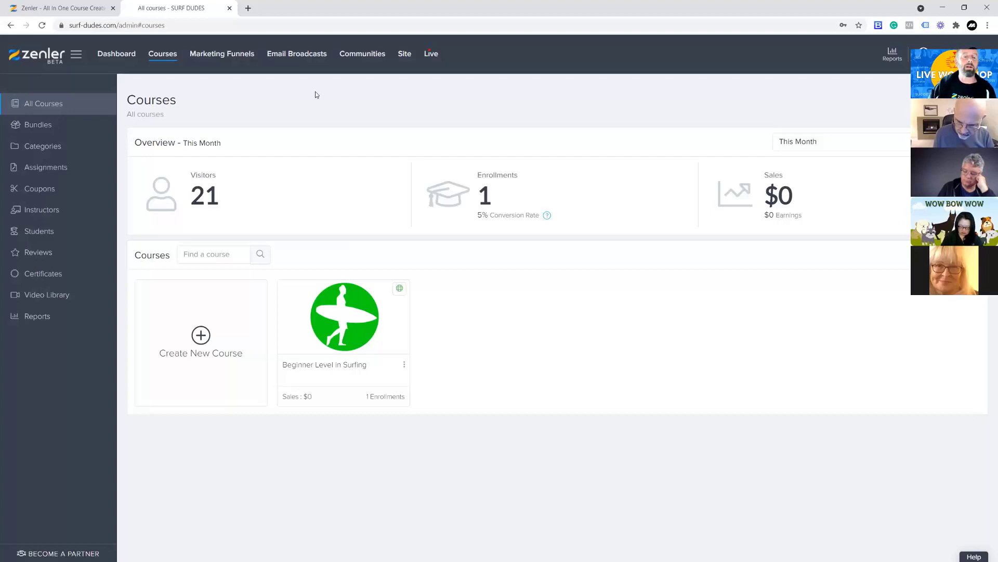
{"action": "left_click", "coordinate": [404, 54]}
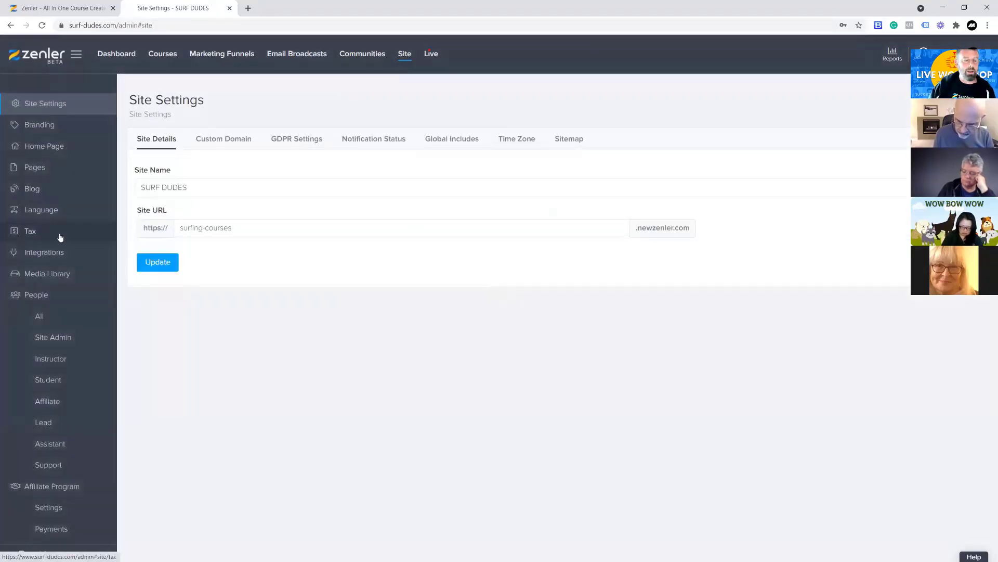
{"action": "left_click", "coordinate": [48, 252]}
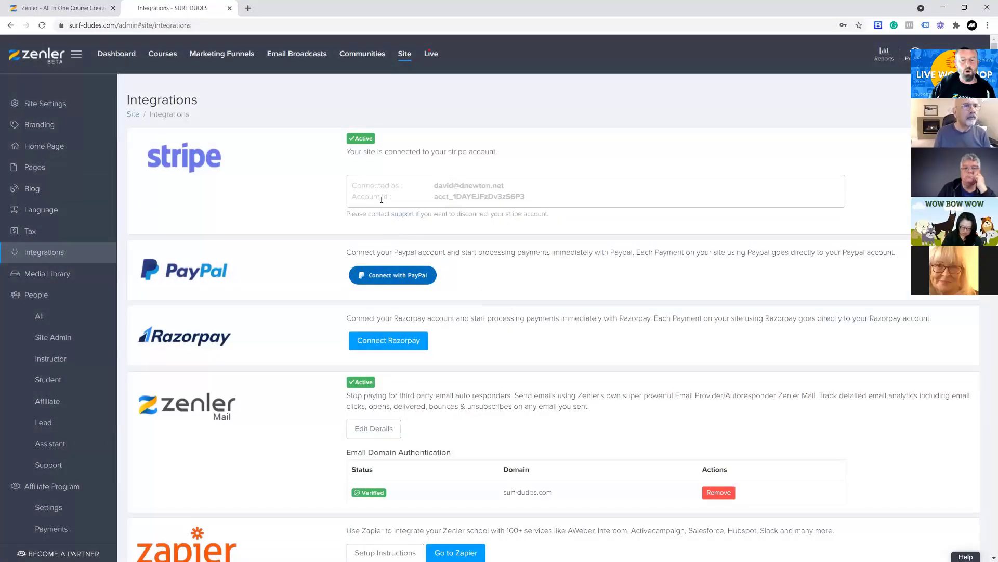
{"action": "scroll", "coordinate": [307, 217], "scroll_direction": "down", "scroll_amount": 2}
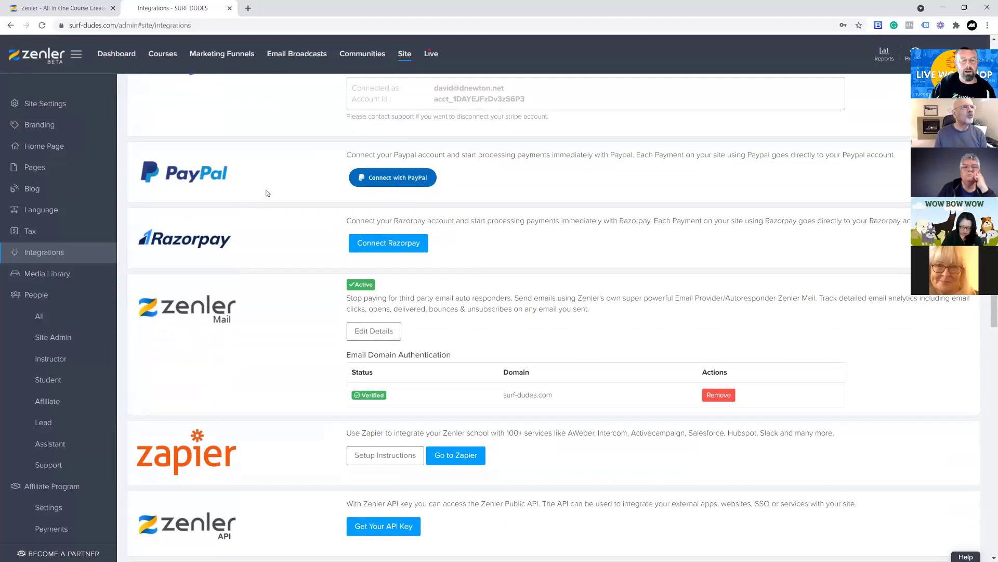
{"action": "scroll", "coordinate": [265, 197], "scroll_direction": "up", "scroll_amount": 2}
{"action": "scroll", "coordinate": [261, 212], "scroll_direction": "down", "scroll_amount": 3}
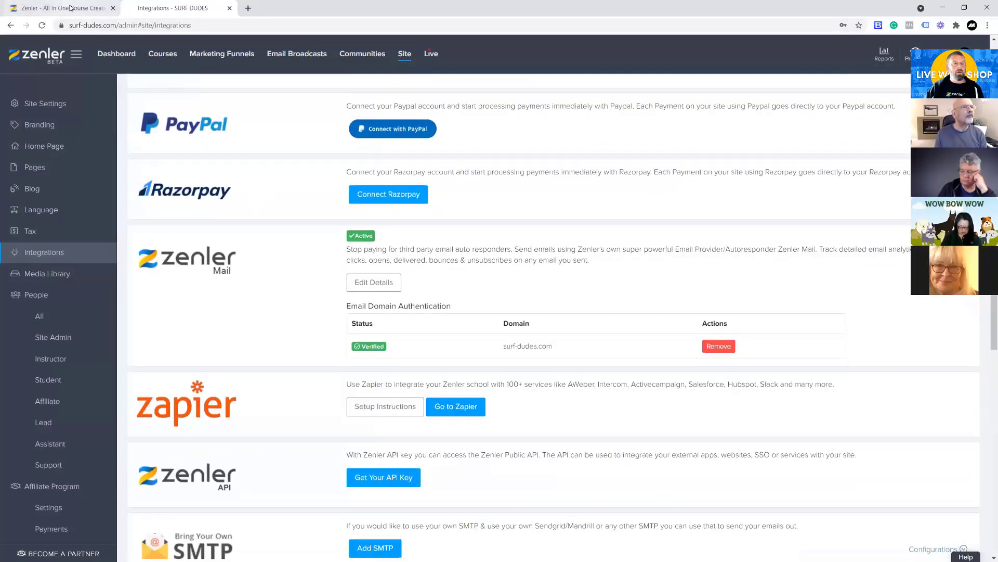
Delete the FREE PLAN from the pricing plans of the Beginner Level in Surfing course
{"action": "left_click", "coordinate": [168, 61]}
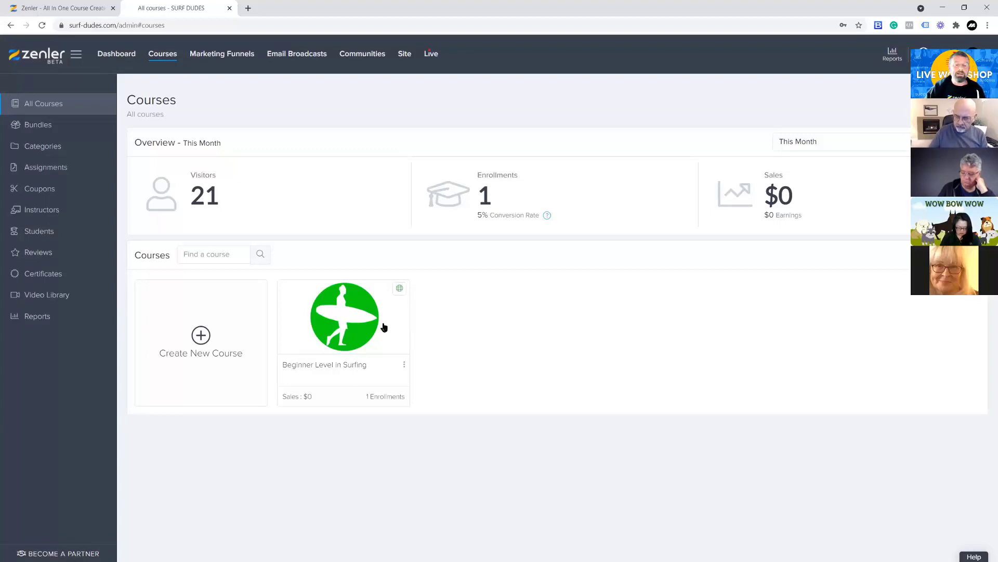
{"action": "left_click", "coordinate": [345, 324]}
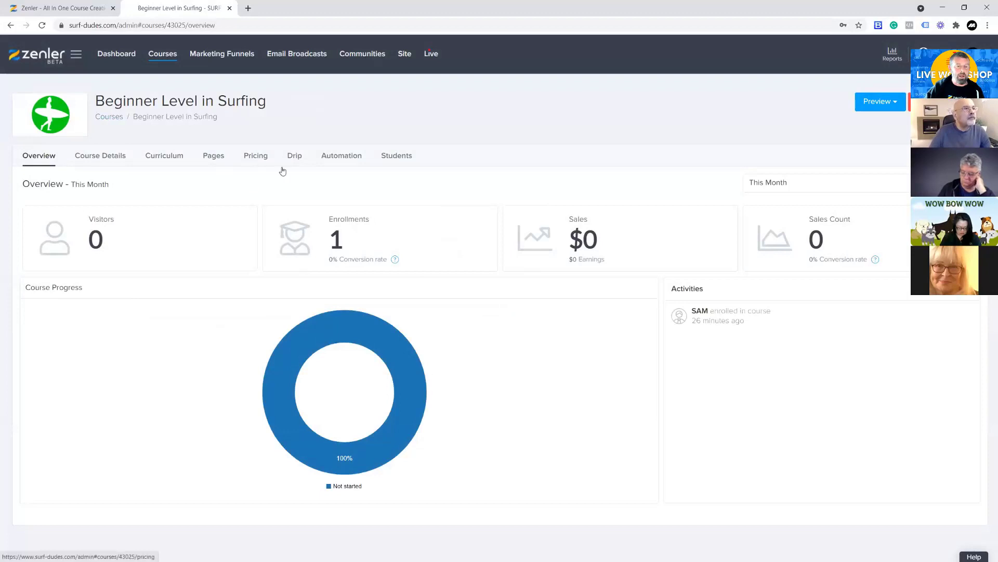
{"action": "left_click", "coordinate": [282, 171]}
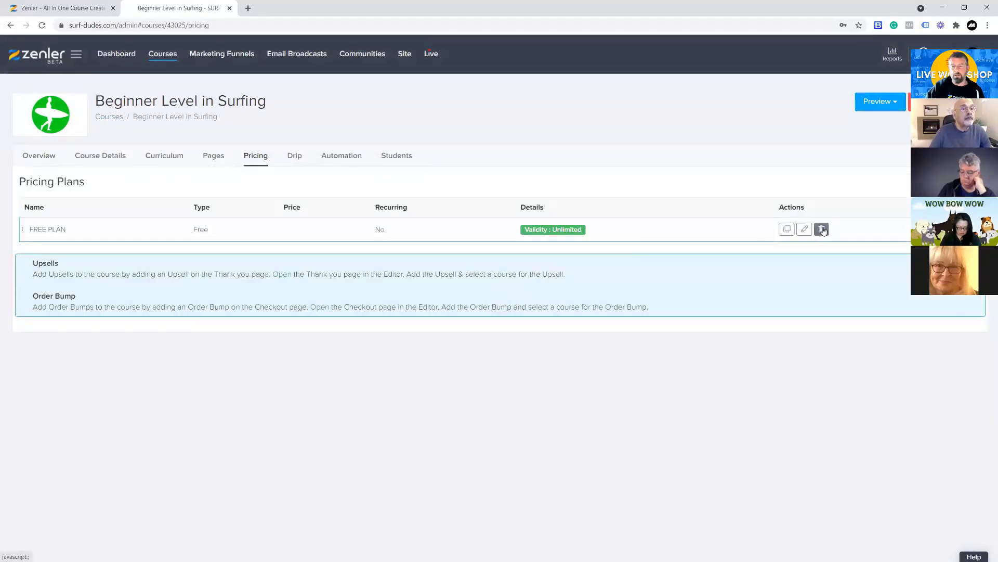
{"action": "left_click", "coordinate": [822, 229]}
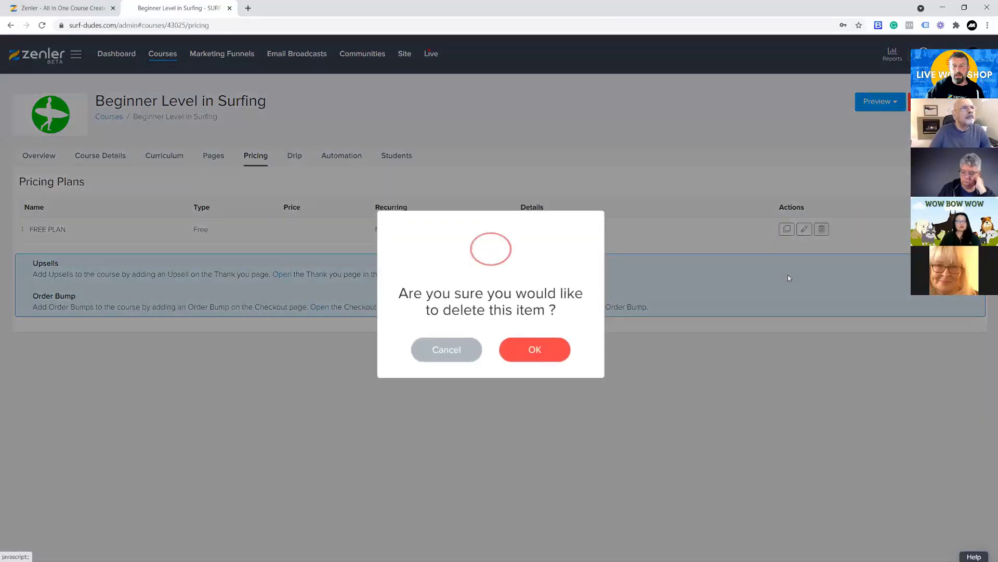
{"action": "left_click", "coordinate": [551, 350]}
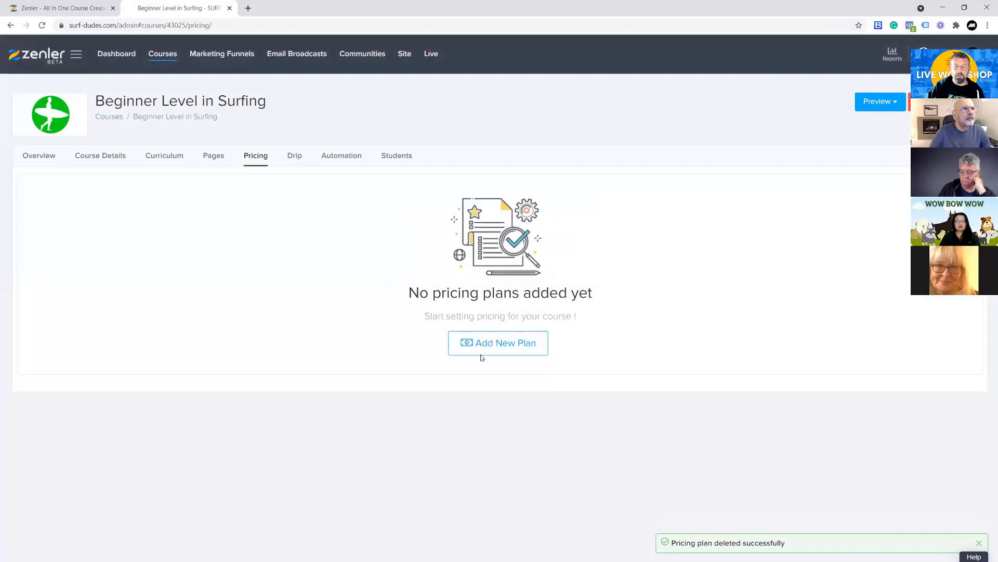
Add a one-time purchase plan named ONE TIME FEE to the course, priced at 50 GBP
{"action": "left_click", "coordinate": [482, 353]}
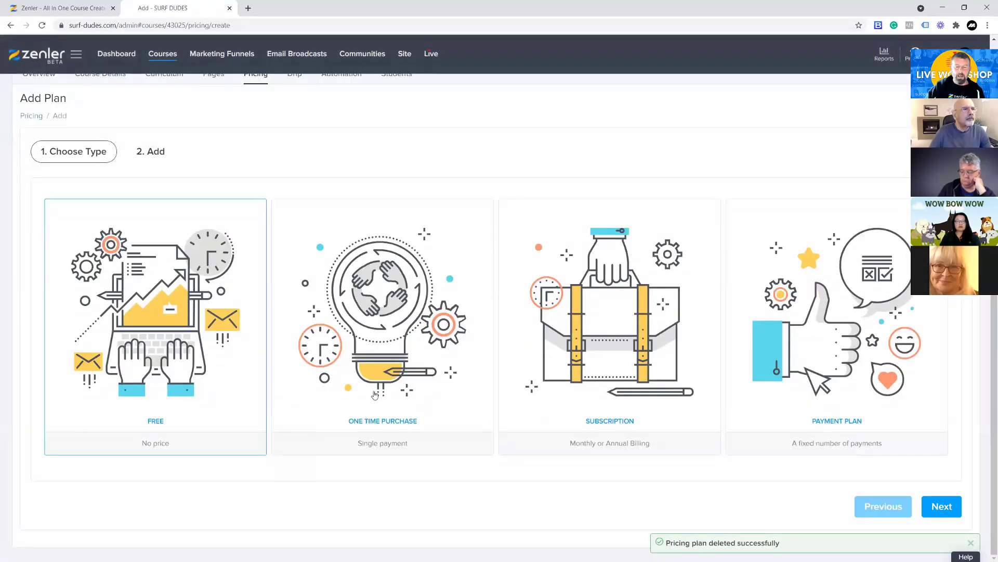
{"action": "left_click", "coordinate": [450, 336]}
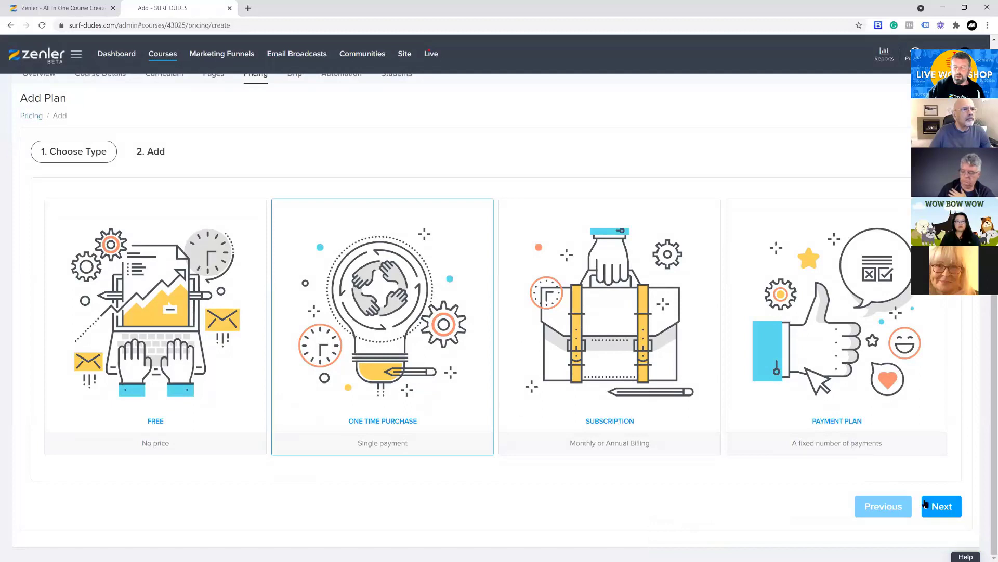
{"action": "left_click", "coordinate": [925, 504]}
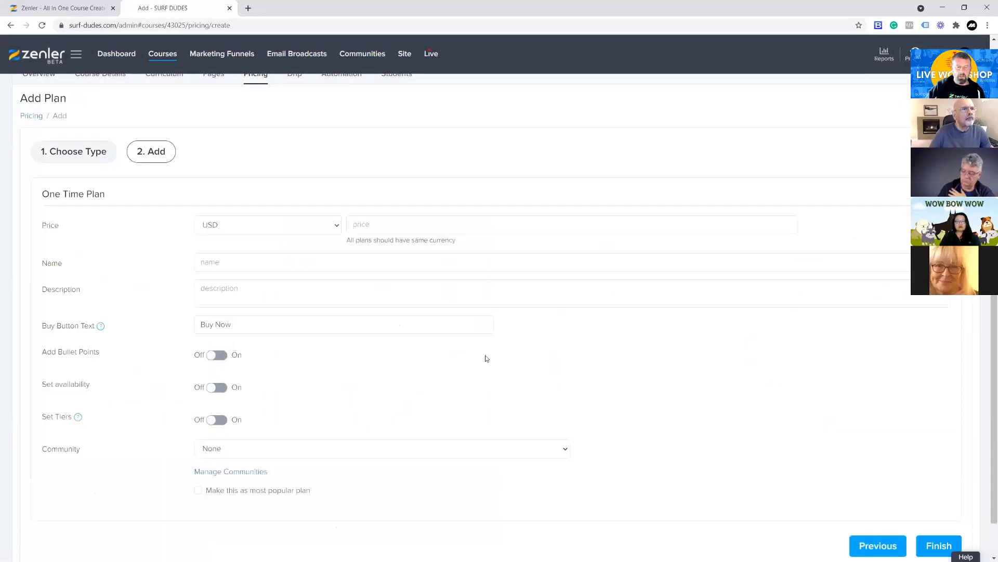
{"action": "left_click", "coordinate": [212, 229]}
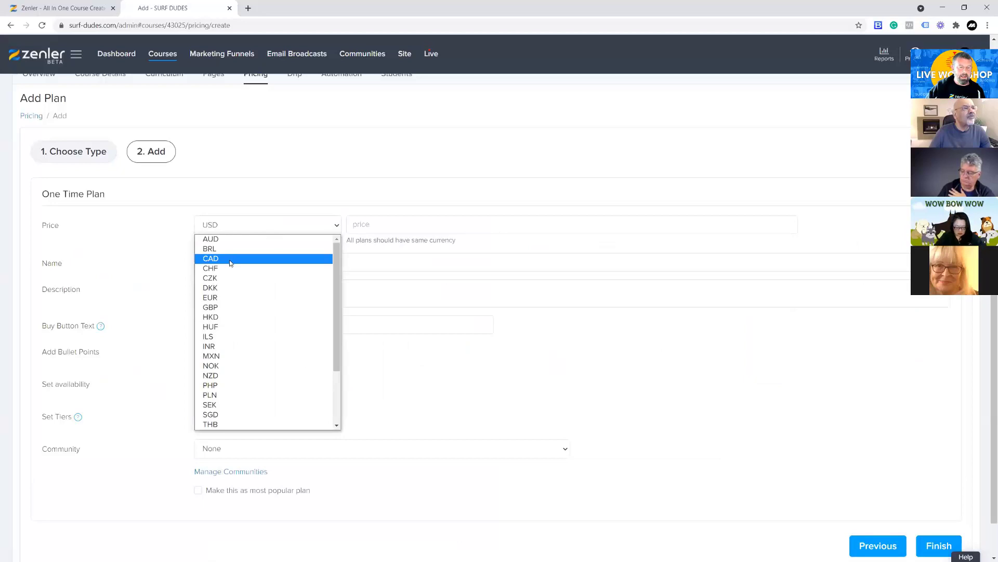
{"action": "left_click", "coordinate": [231, 307]}
{"action": "left_click", "coordinate": [388, 225]}
{"action": "type", "text": "50"}
{"action": "left_click", "coordinate": [294, 256]}
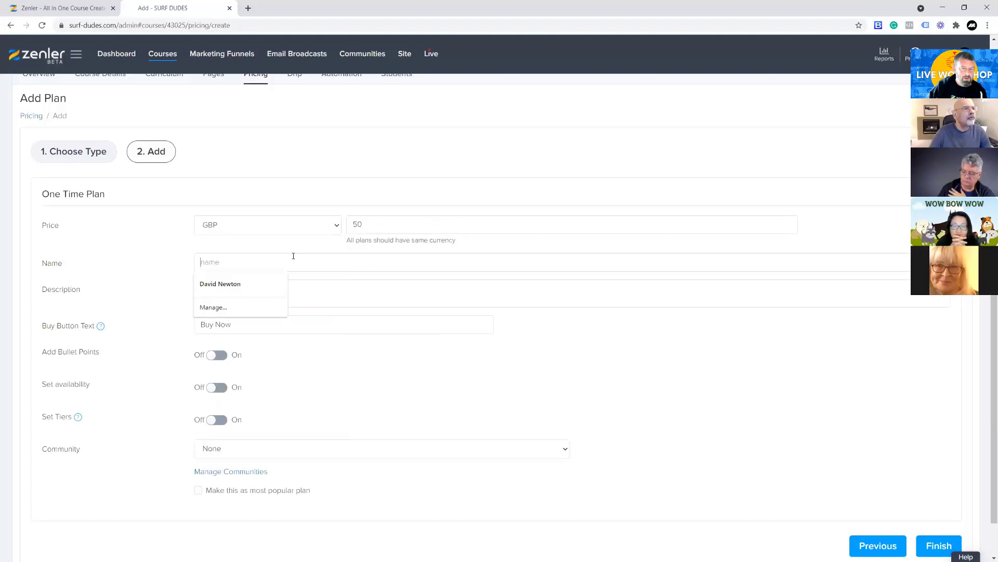
{"action": "type", "text": "ONE TIME FEEE"}
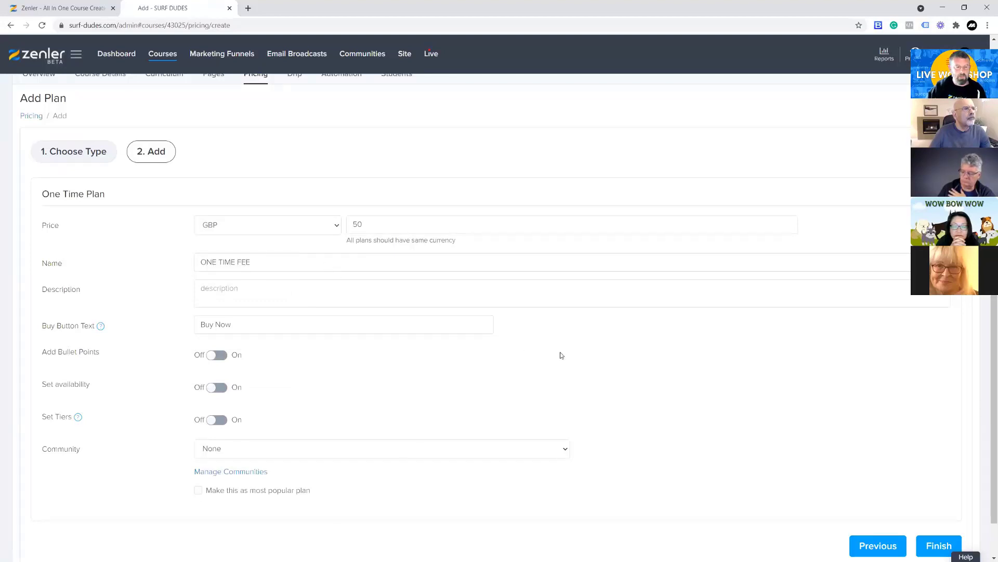
{"action": "left_click", "coordinate": [960, 544]}
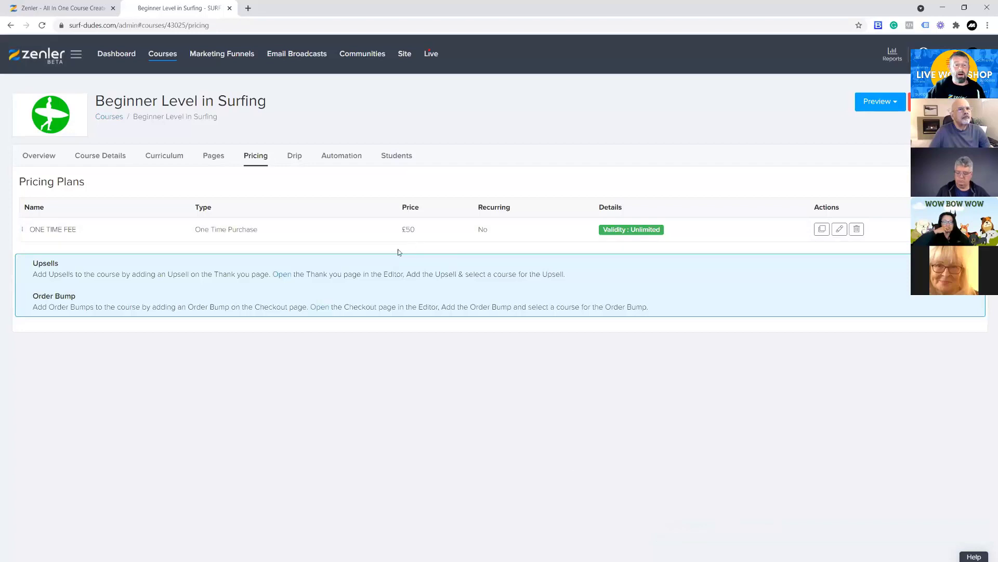
Open the course coupons and delete the "reduction" coupon
{"action": "left_click", "coordinate": [163, 55]}
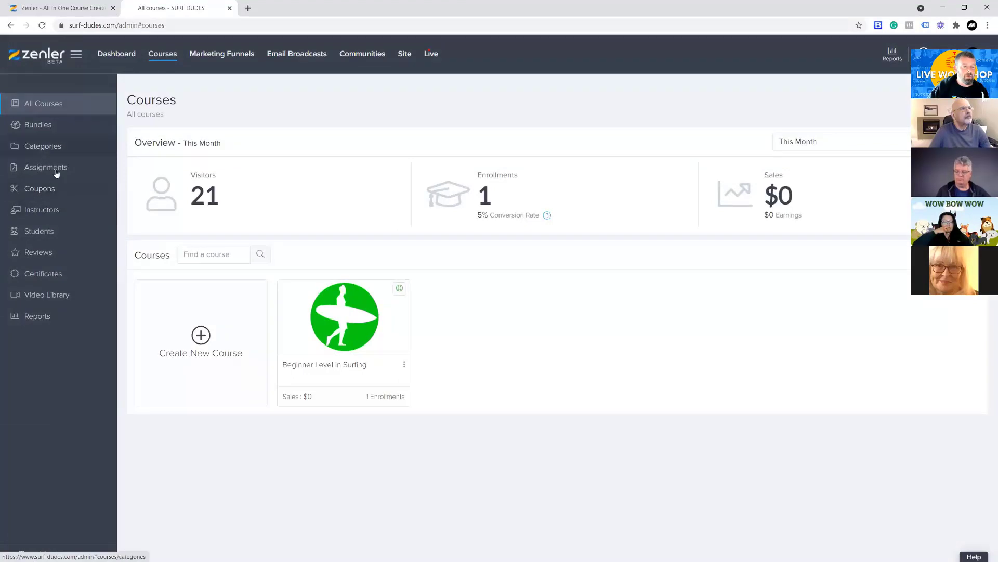
{"action": "left_click", "coordinate": [49, 198]}
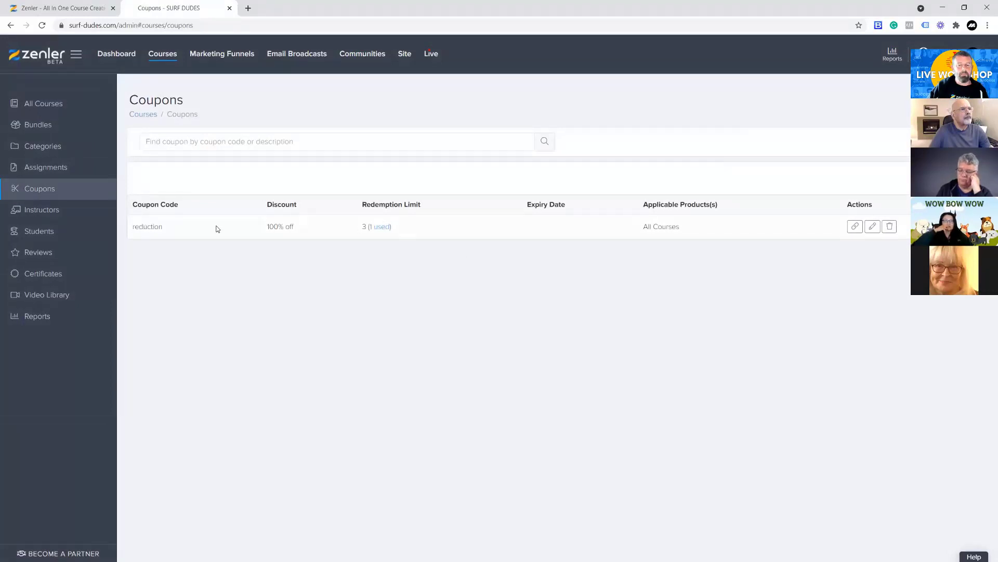
{"action": "left_click", "coordinate": [889, 229]}
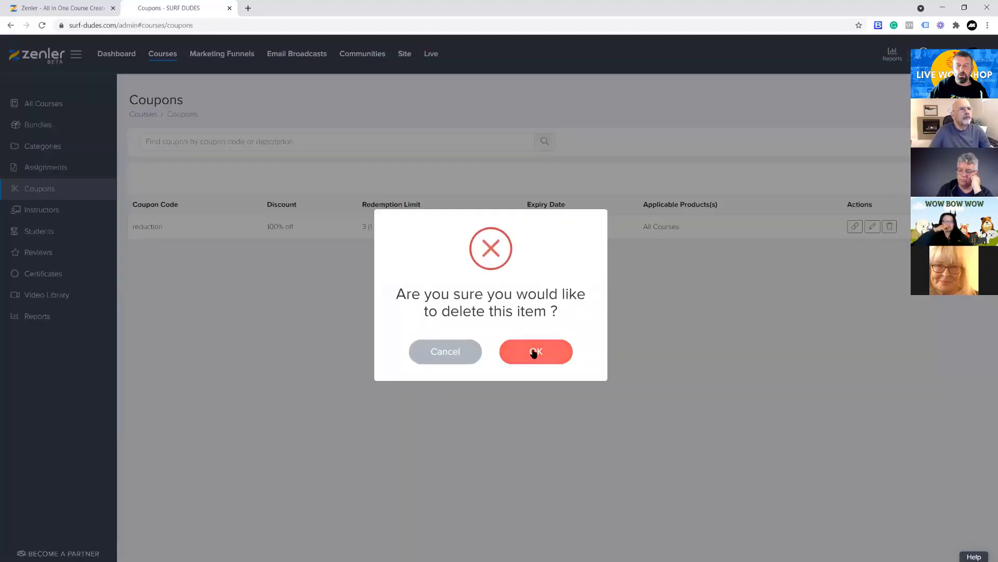
{"action": "left_click", "coordinate": [533, 349]}
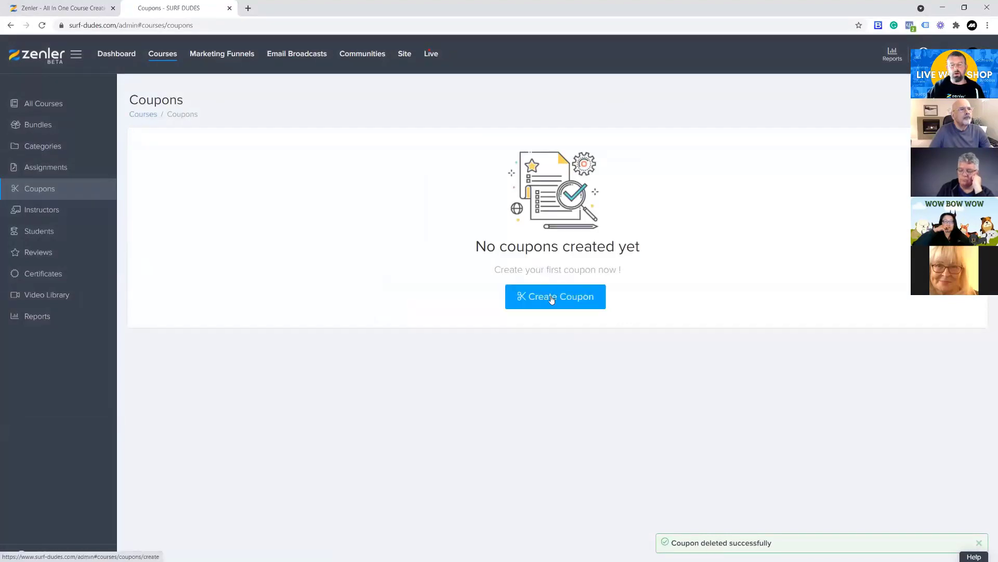
Start a new coupon with the code 99OFF, leaving its description empty
{"action": "left_click", "coordinate": [609, 297]}
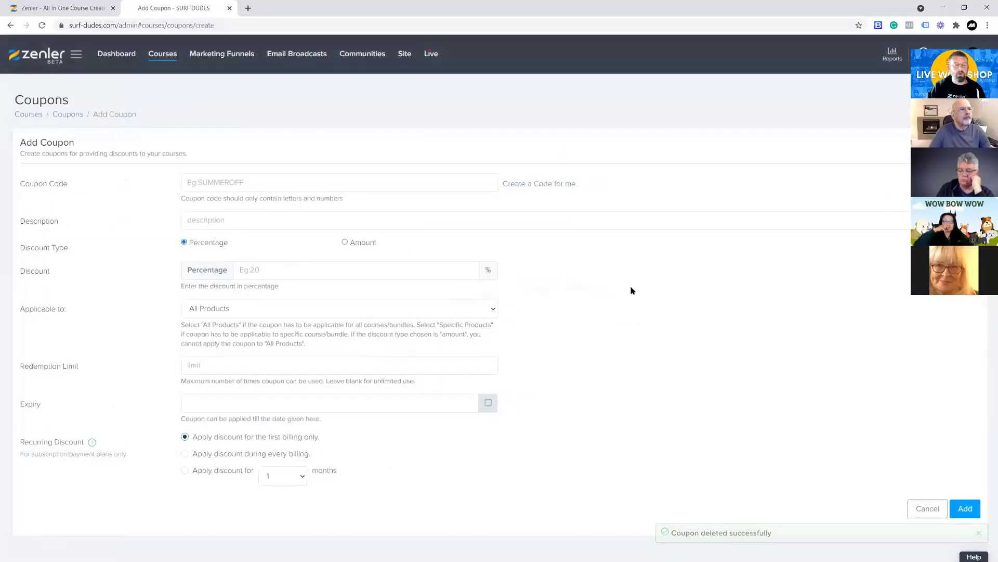
{"action": "left_click", "coordinate": [209, 183]}
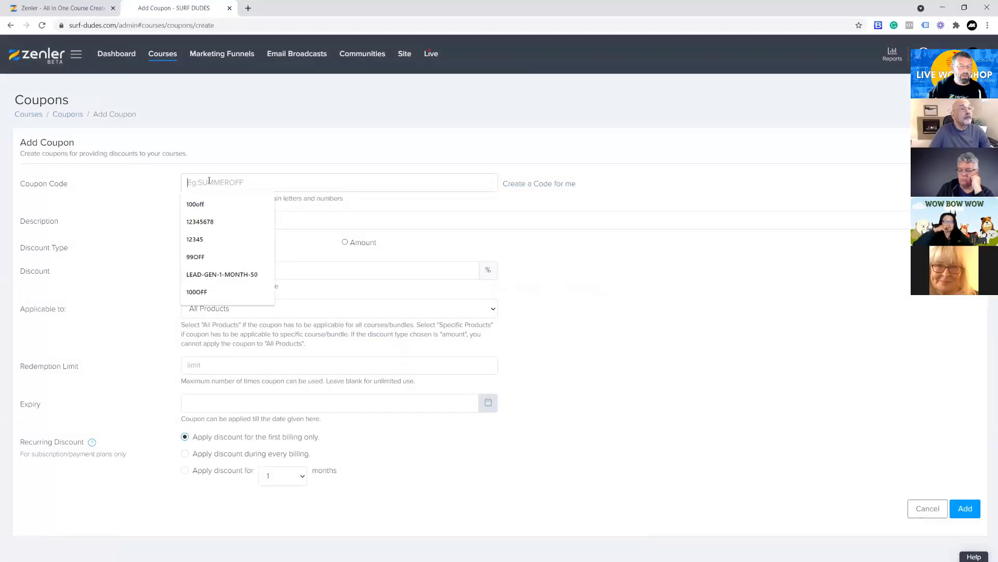
{"action": "left_click", "coordinate": [270, 254]}
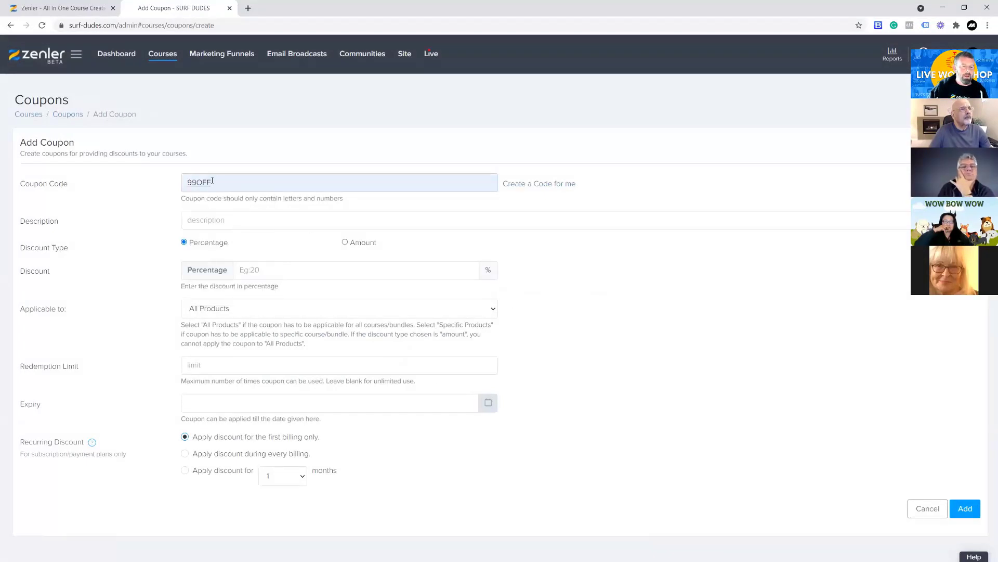
{"action": "left_click_drag", "start_coordinate": [198, 182], "coordinate": [170, 184]}
{"action": "left_click", "coordinate": [334, 190]}
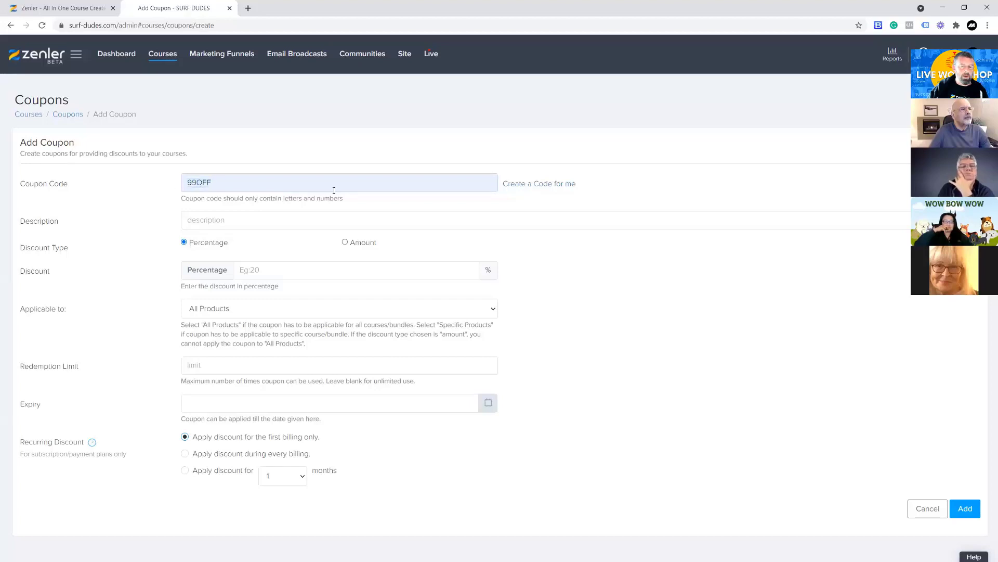
{"action": "left_click", "coordinate": [198, 219]}
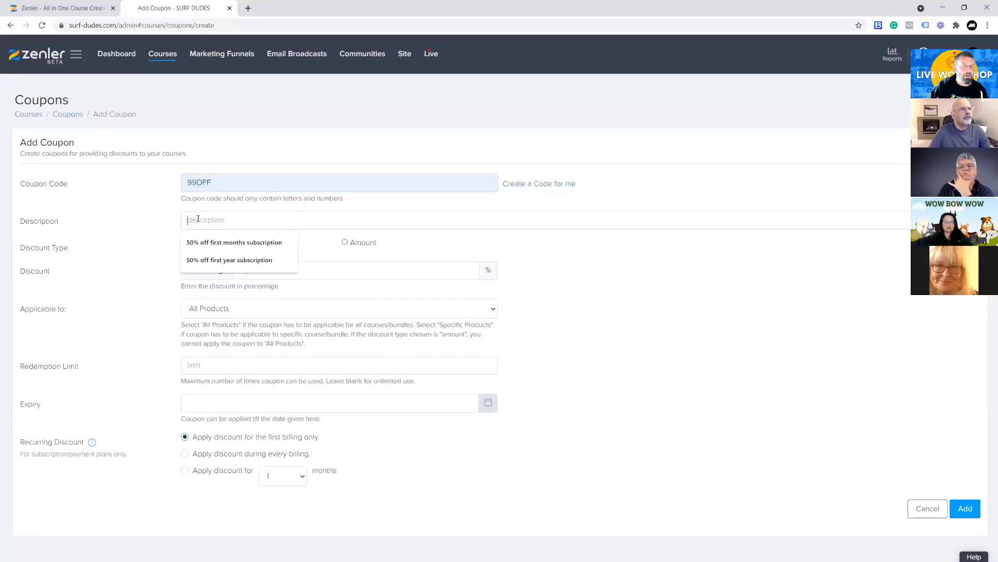
{"action": "left_click", "coordinate": [168, 214]}
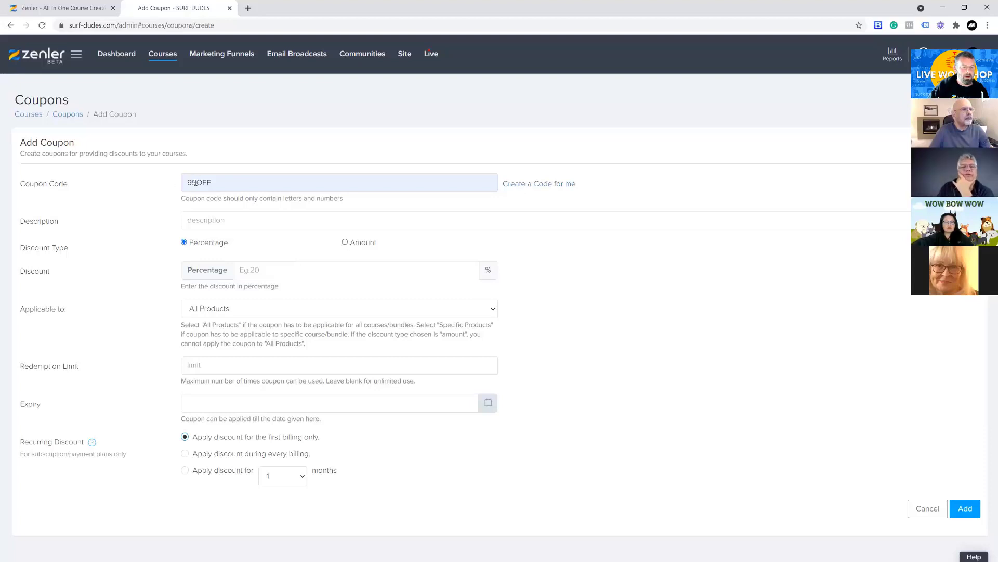
Make the coupon's discount a fixed amount of 48
{"action": "left_click", "coordinate": [344, 243]}
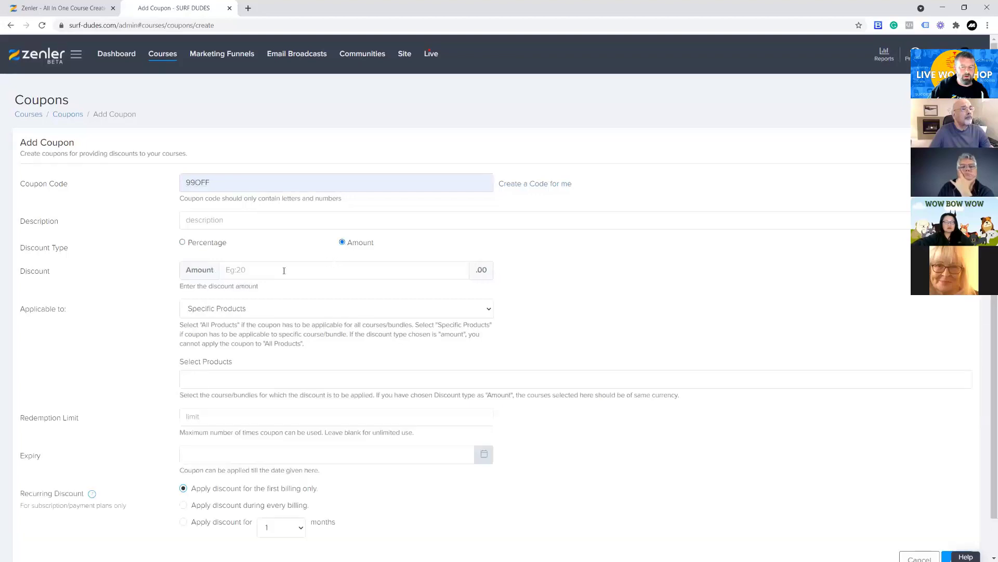
{"action": "left_click", "coordinate": [255, 268]}
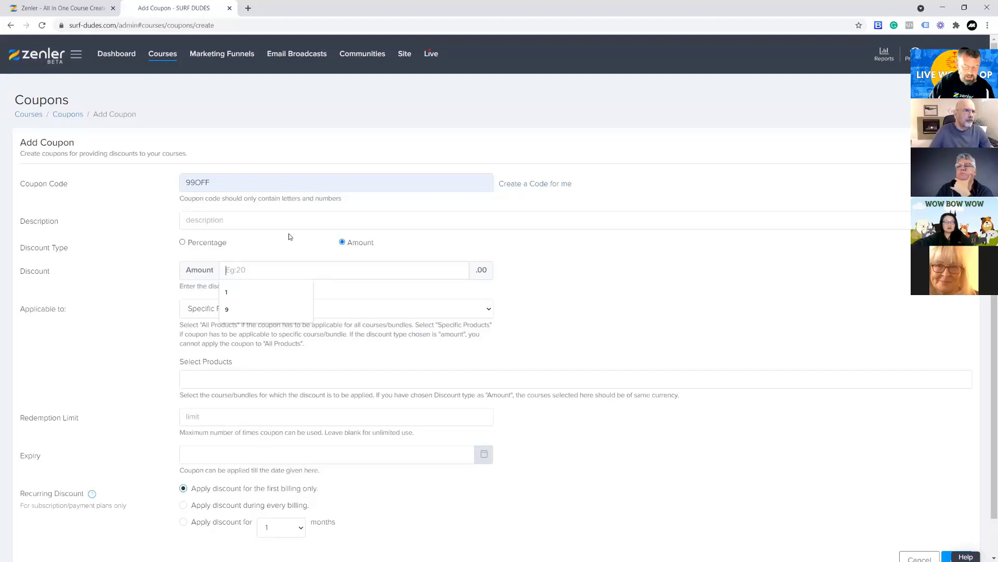
{"action": "type", "text": "48"}
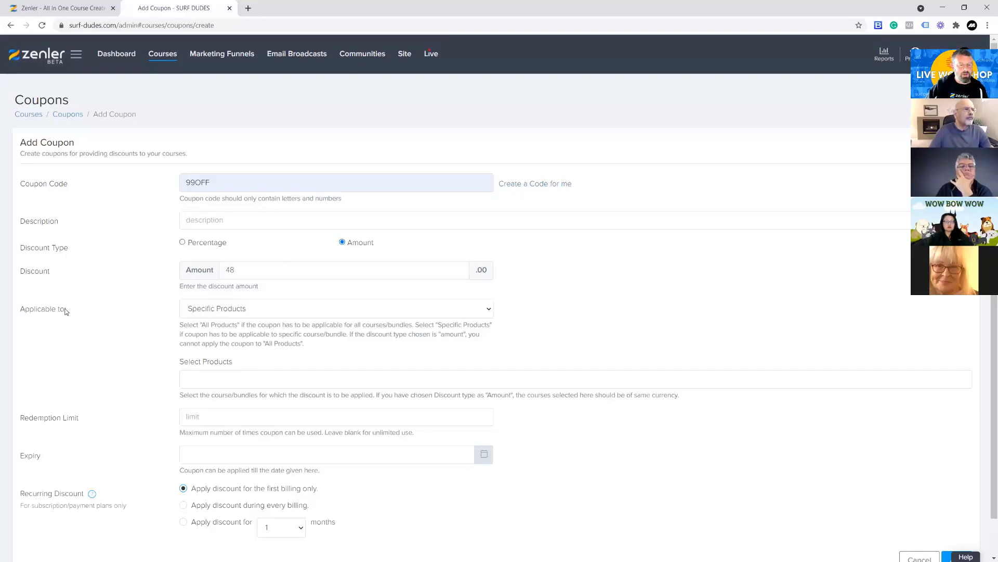
{"action": "left_click", "coordinate": [401, 313]}
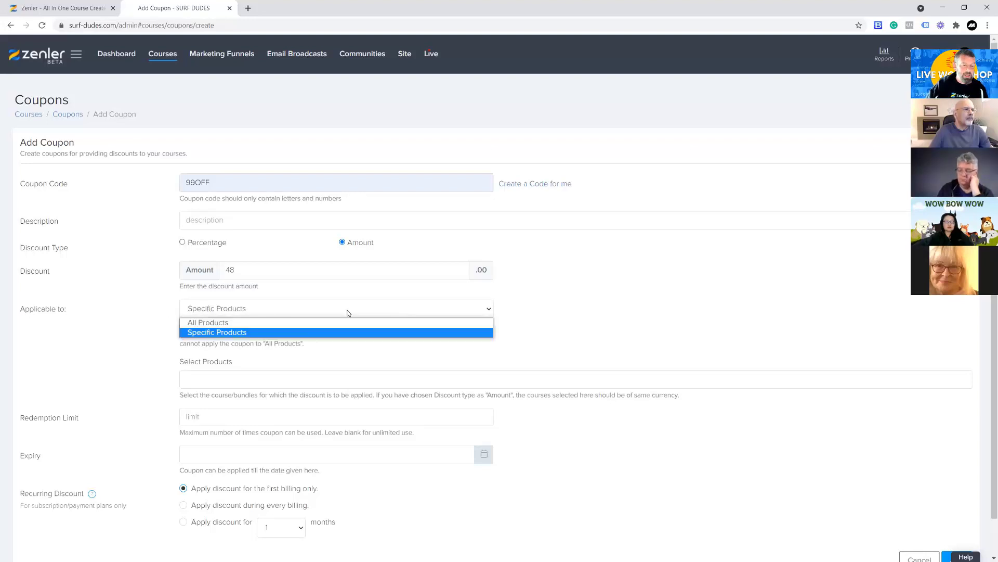
{"action": "left_click", "coordinate": [212, 333]}
{"action": "left_click", "coordinate": [219, 379]}
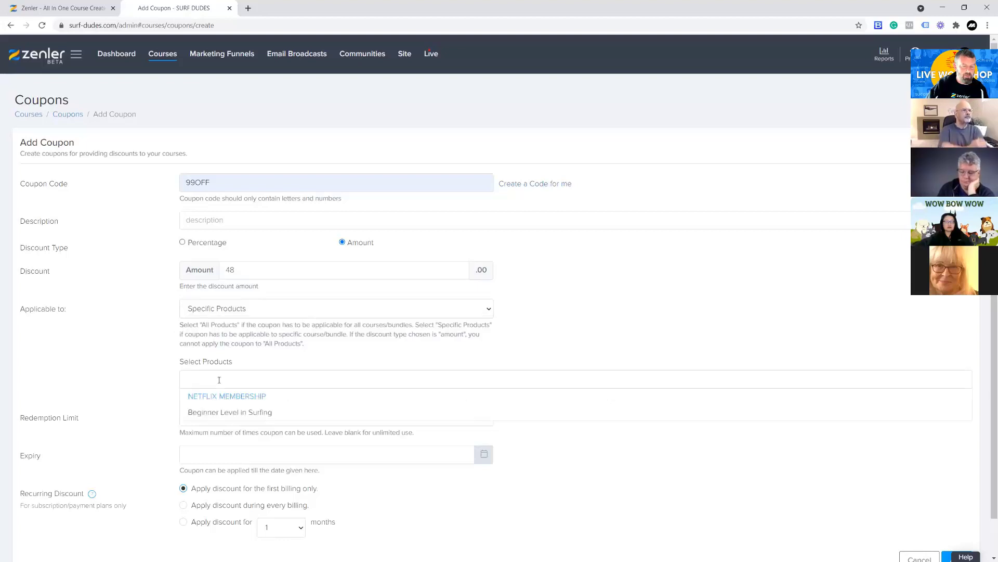
{"action": "left_click", "coordinate": [203, 413]}
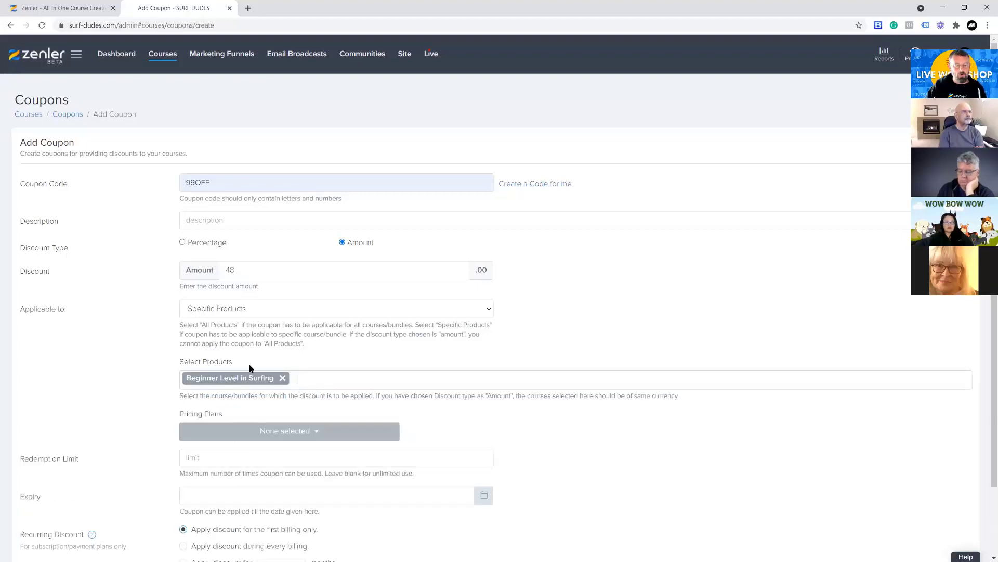
{"action": "left_click", "coordinate": [303, 379]}
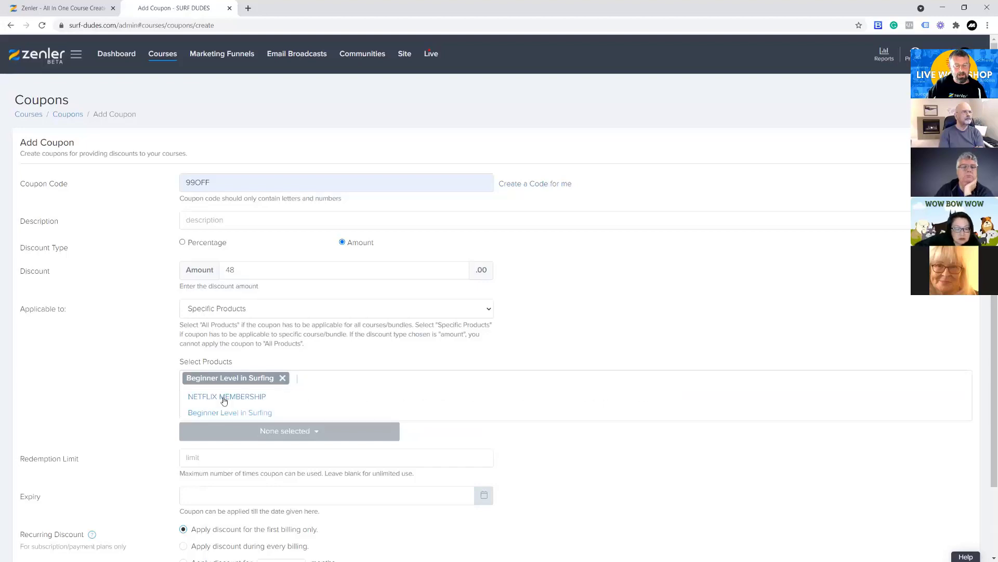
{"action": "left_click", "coordinate": [85, 343]}
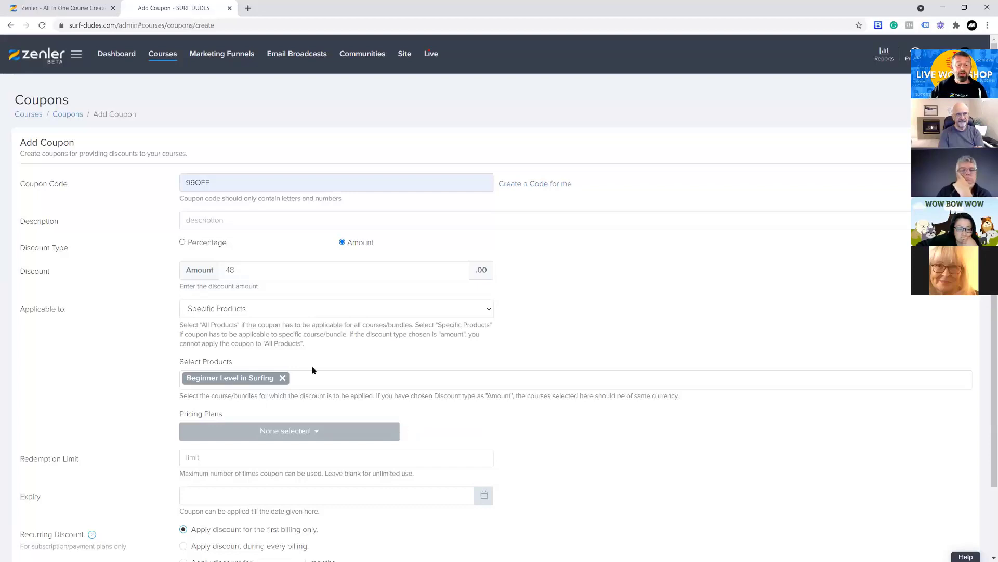
{"action": "left_click", "coordinate": [282, 379]}
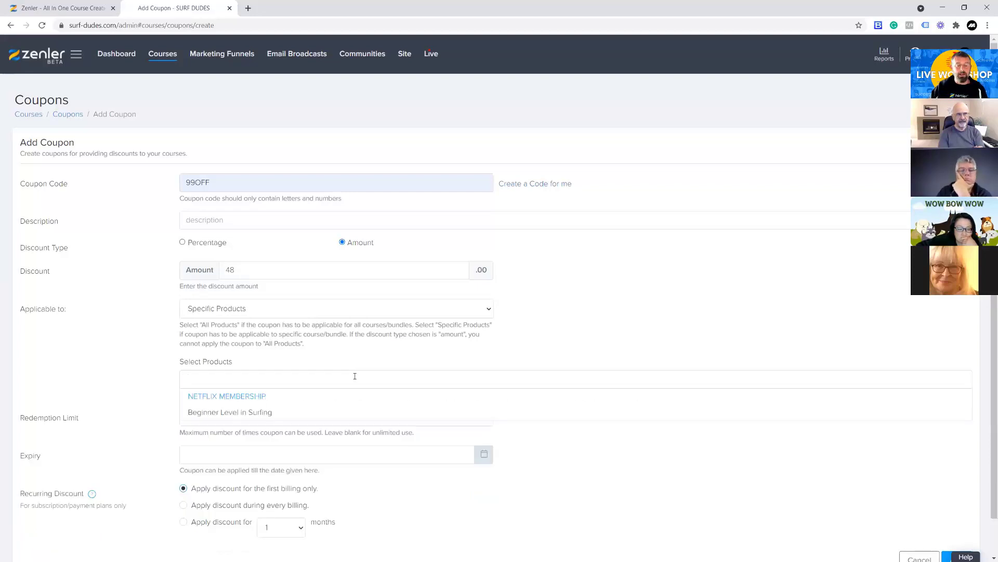
{"action": "left_click", "coordinate": [78, 312]}
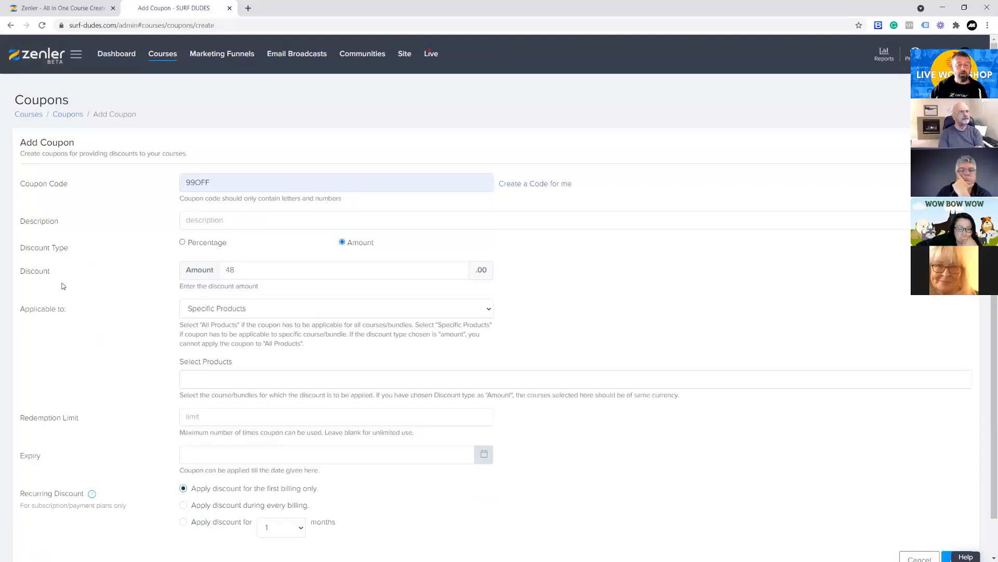
Examine the options for which products the amount-based coupon can apply to
{"action": "left_click", "coordinate": [281, 309]}
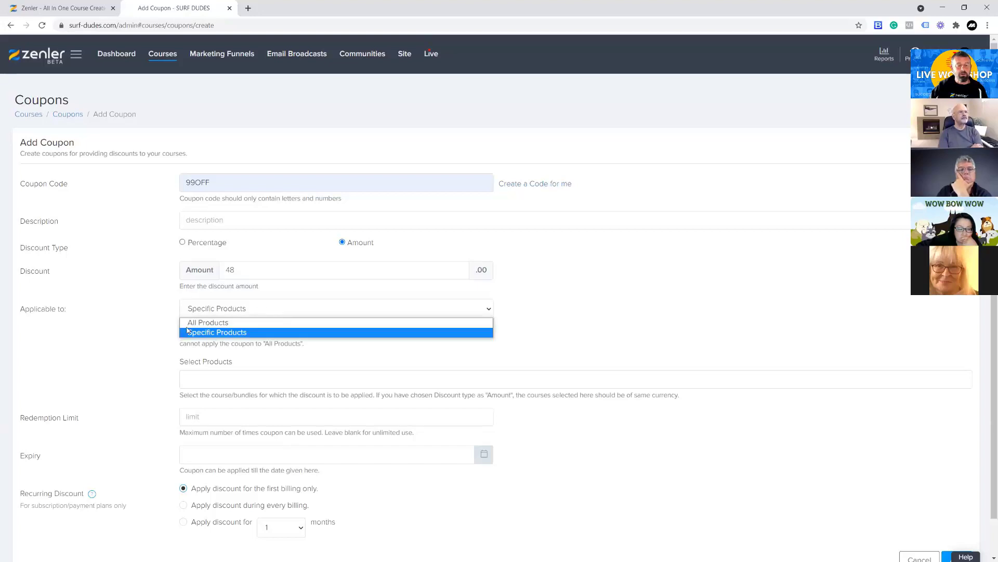
{"action": "left_click", "coordinate": [125, 325]}
{"action": "left_click", "coordinate": [227, 311]}
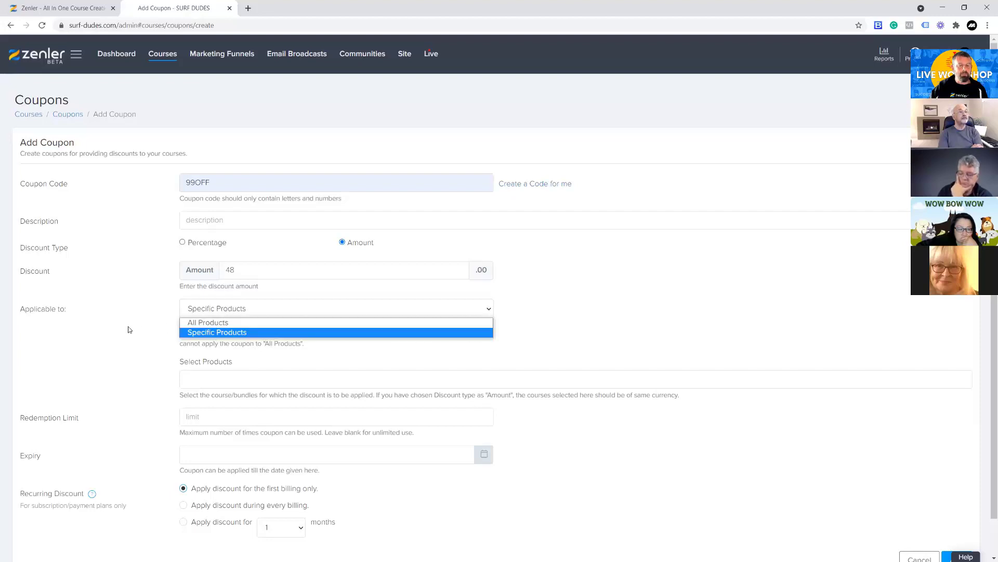
{"action": "left_click", "coordinate": [129, 330]}
{"action": "left_click", "coordinate": [211, 314]}
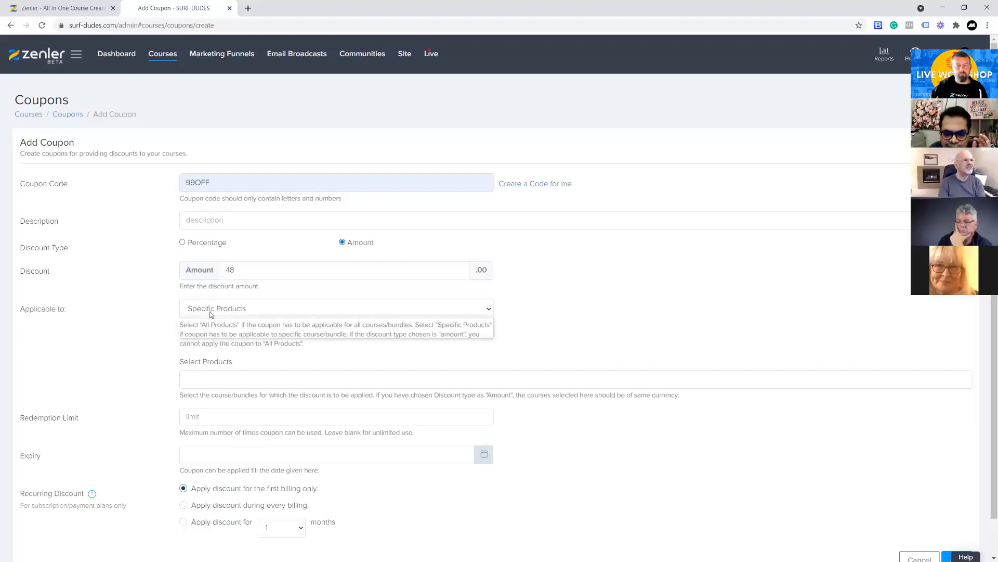
{"action": "left_click", "coordinate": [150, 329]}
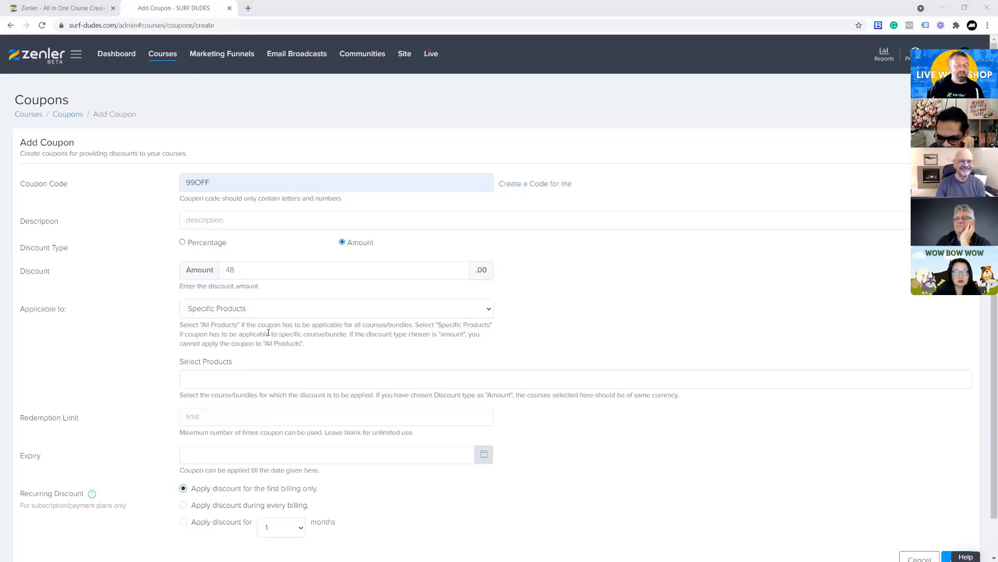
{"action": "left_click", "coordinate": [258, 313]}
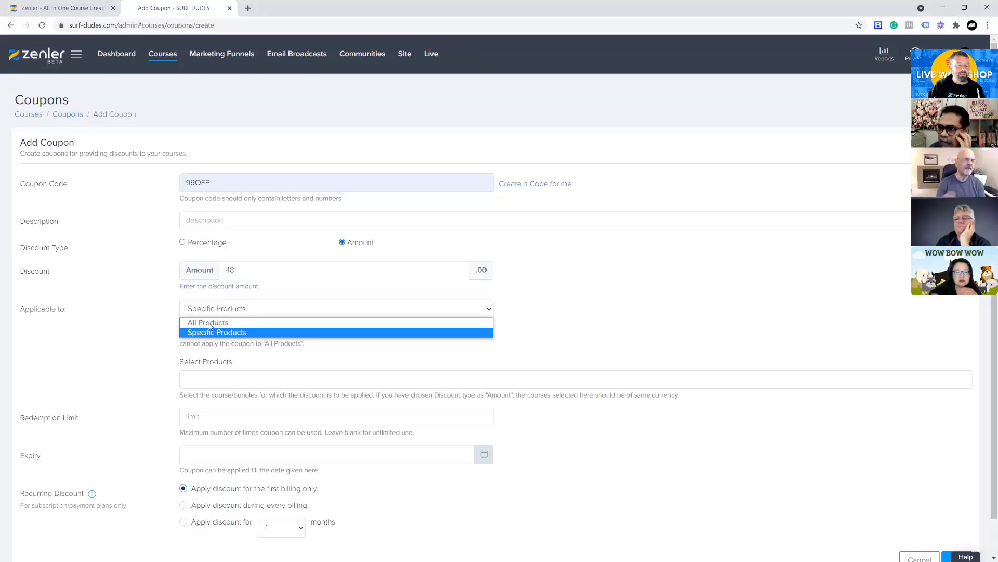
{"action": "left_click", "coordinate": [573, 311]}
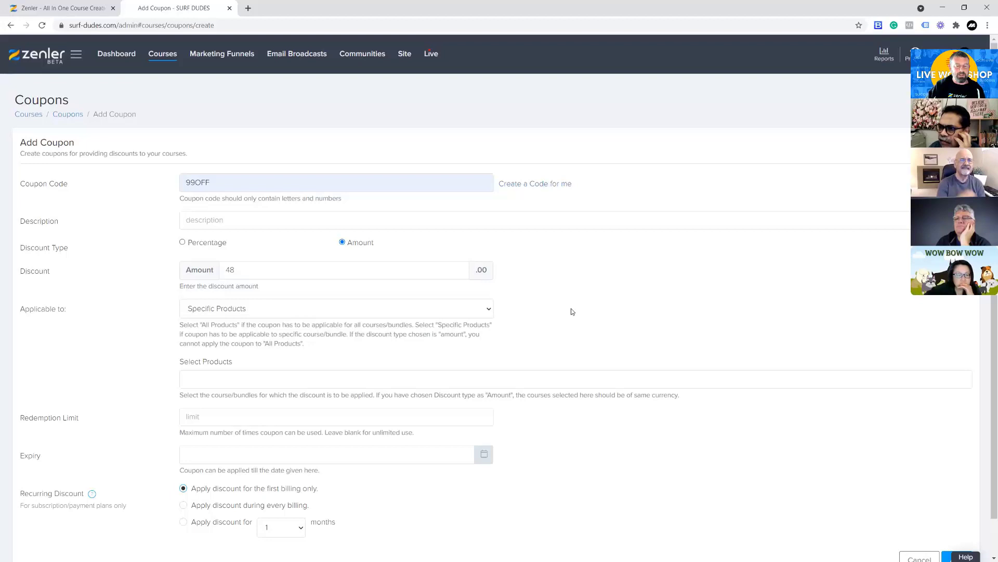
Apply the coupon to the Beginner Level in Surfing course and its ONE TIME FEE pricing plan
{"action": "left_click", "coordinate": [223, 379]}
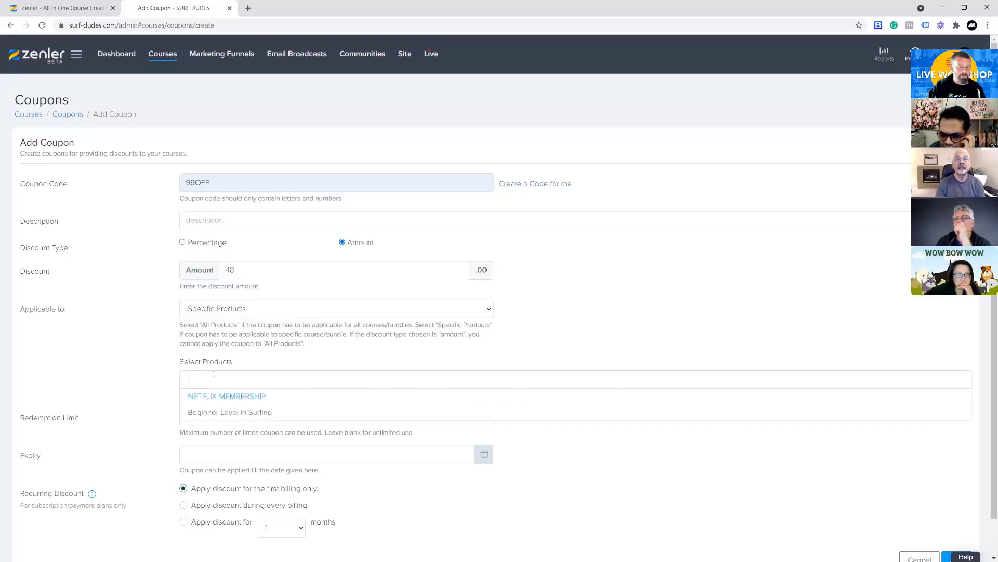
{"action": "left_click", "coordinate": [204, 414]}
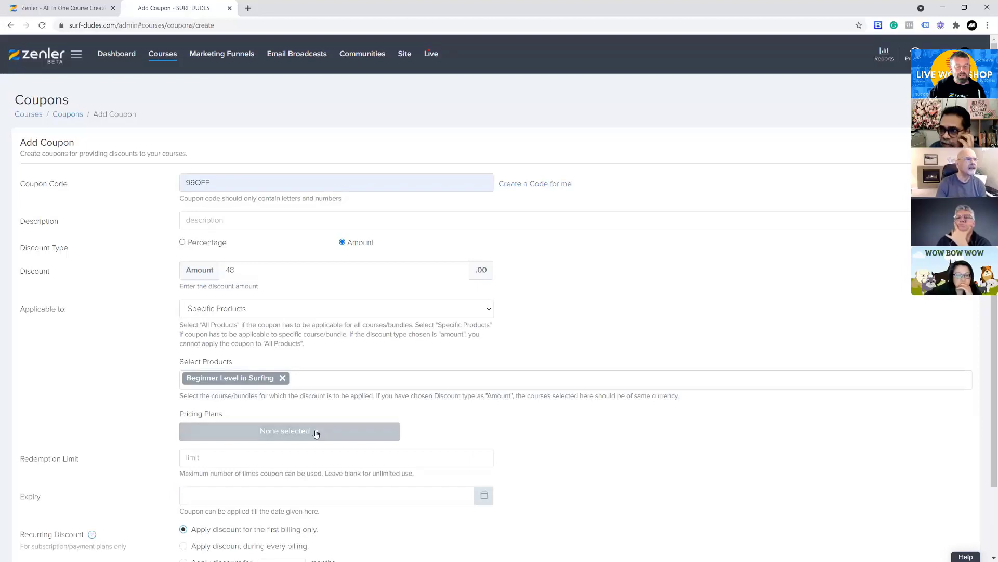
{"action": "left_click", "coordinate": [315, 432]}
{"action": "left_click", "coordinate": [215, 461]}
{"action": "left_click", "coordinate": [632, 460]}
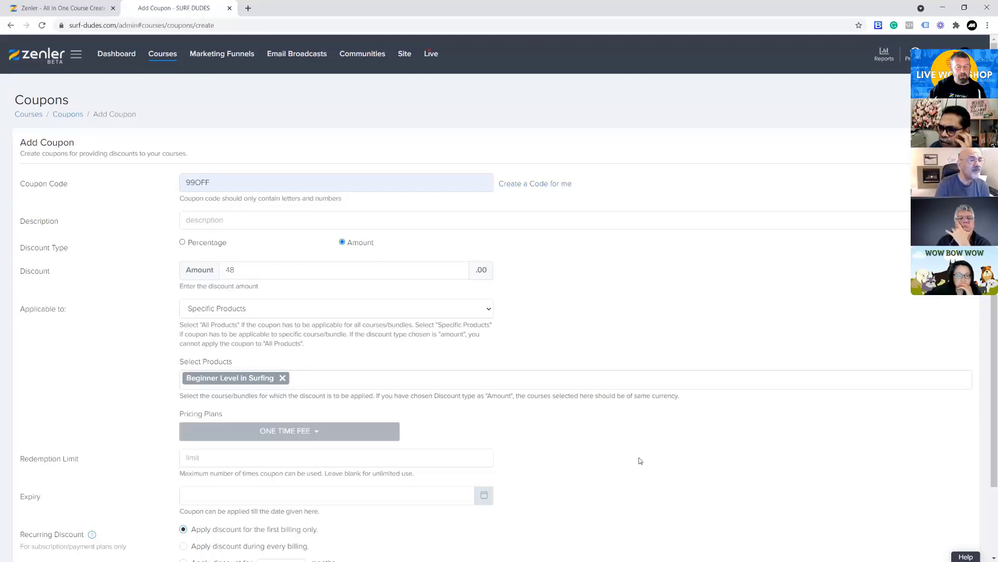
Set the coupon's redemption limit to 1
{"action": "scroll", "coordinate": [635, 452], "scroll_direction": "down", "scroll_amount": 2}
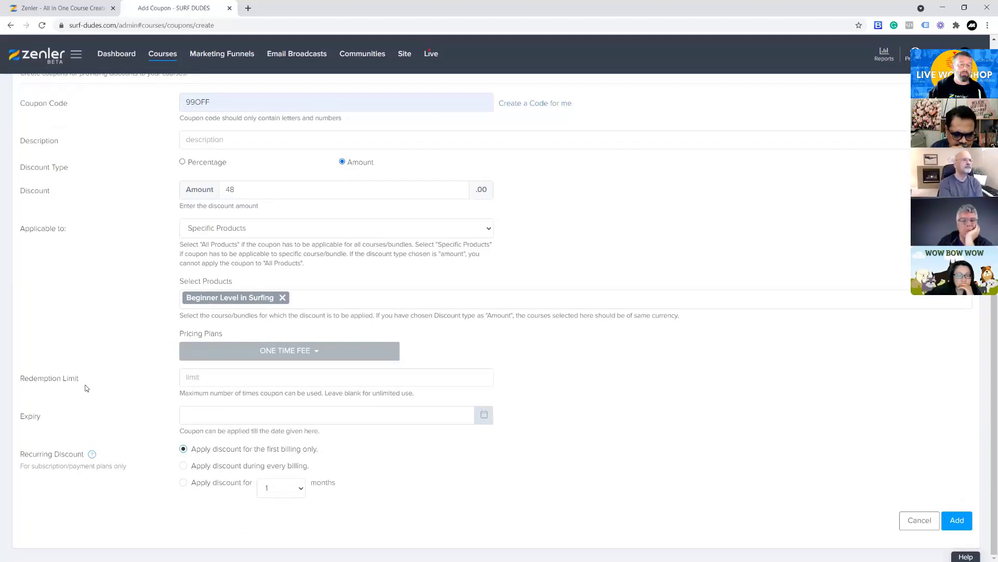
{"action": "left_click", "coordinate": [189, 377]}
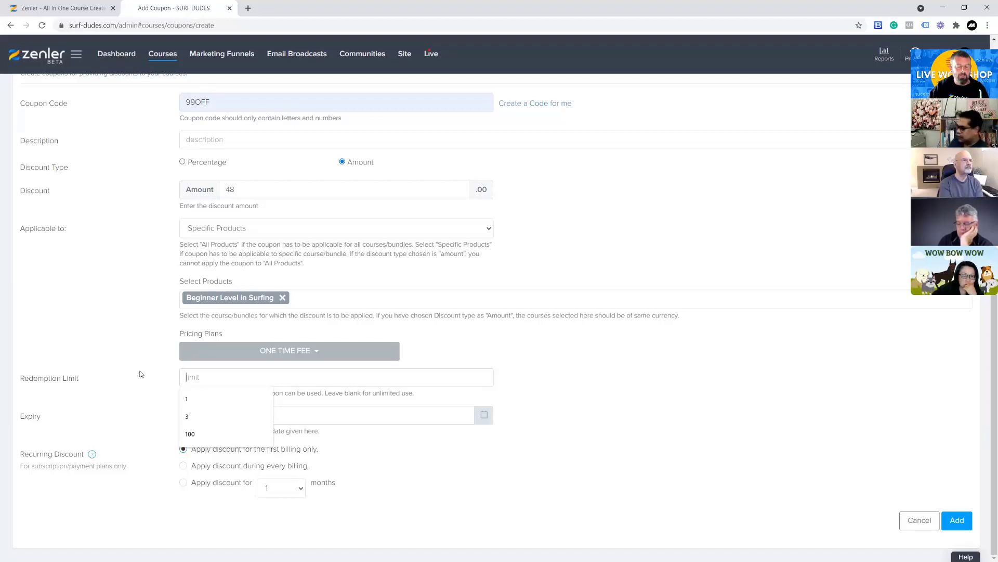
{"action": "type", "text": "1"}
{"action": "left_click", "coordinate": [137, 353]}
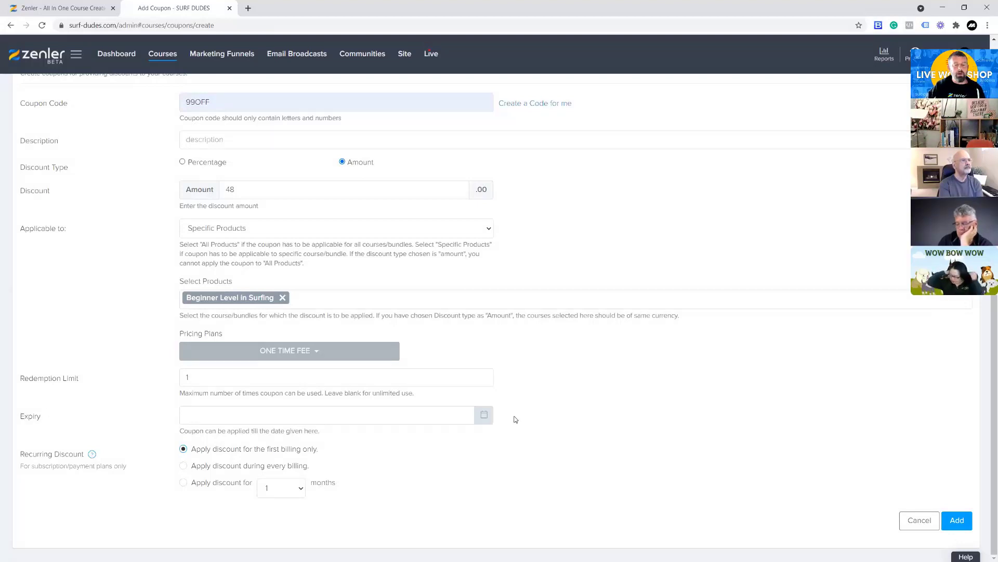
Add the coupon with no expiry date, keeping the recurring discount on the first billing only
{"action": "left_click", "coordinate": [489, 415]}
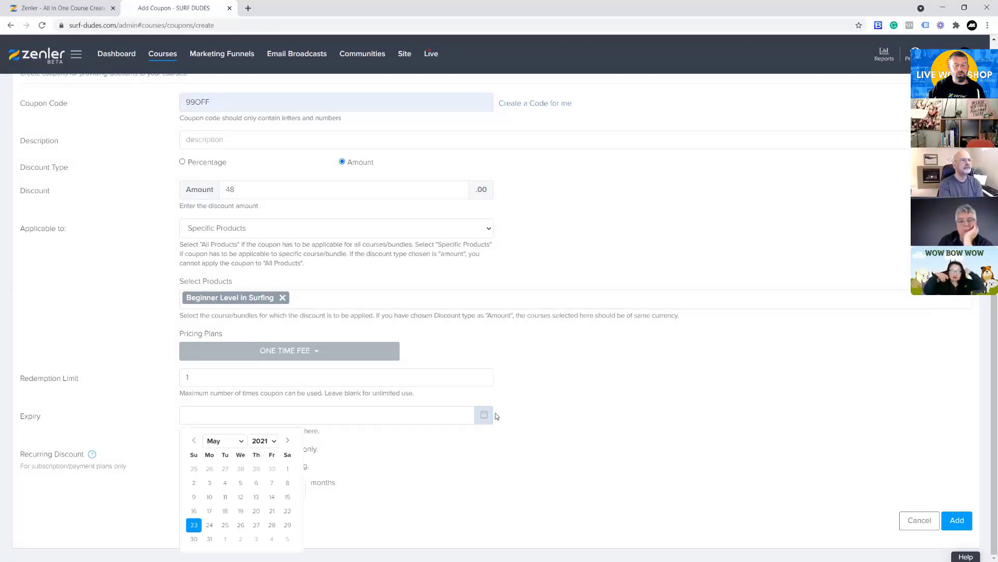
{"action": "left_click", "coordinate": [585, 398]}
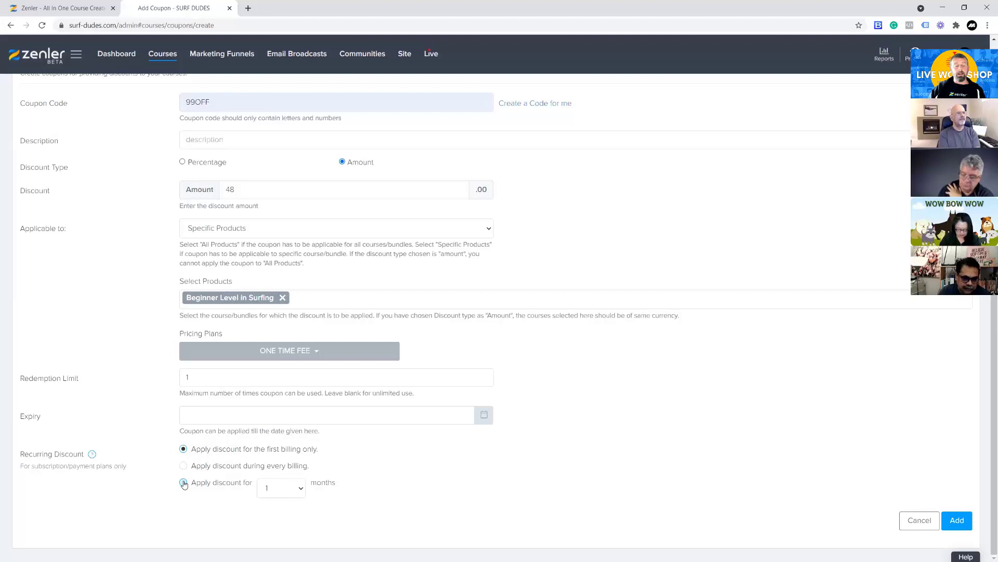
{"action": "mouse_move", "coordinate": [92, 456]}
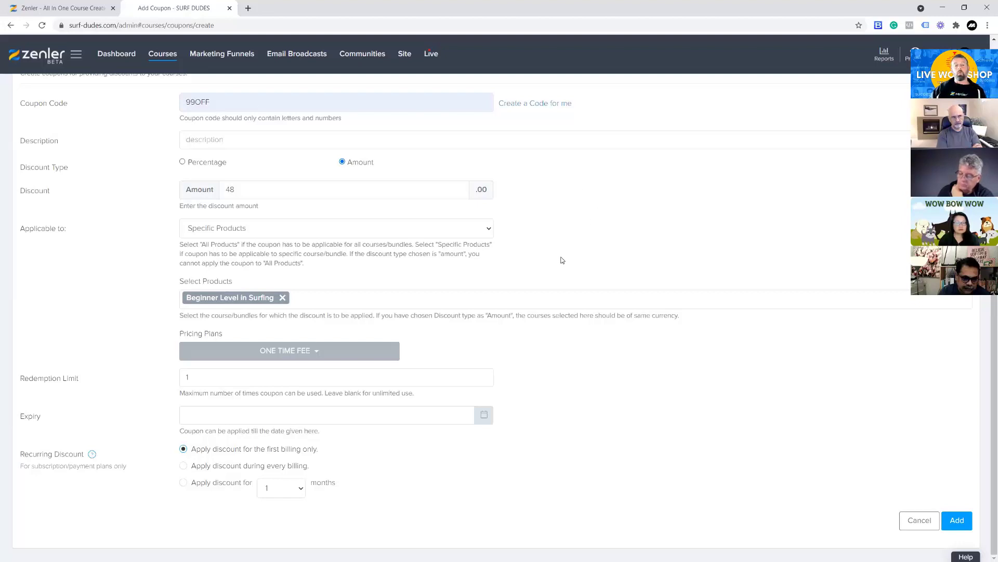
{"action": "scroll", "coordinate": [615, 289], "scroll_direction": "up", "scroll_amount": 2}
{"action": "scroll", "coordinate": [615, 289], "scroll_direction": "down", "scroll_amount": 2}
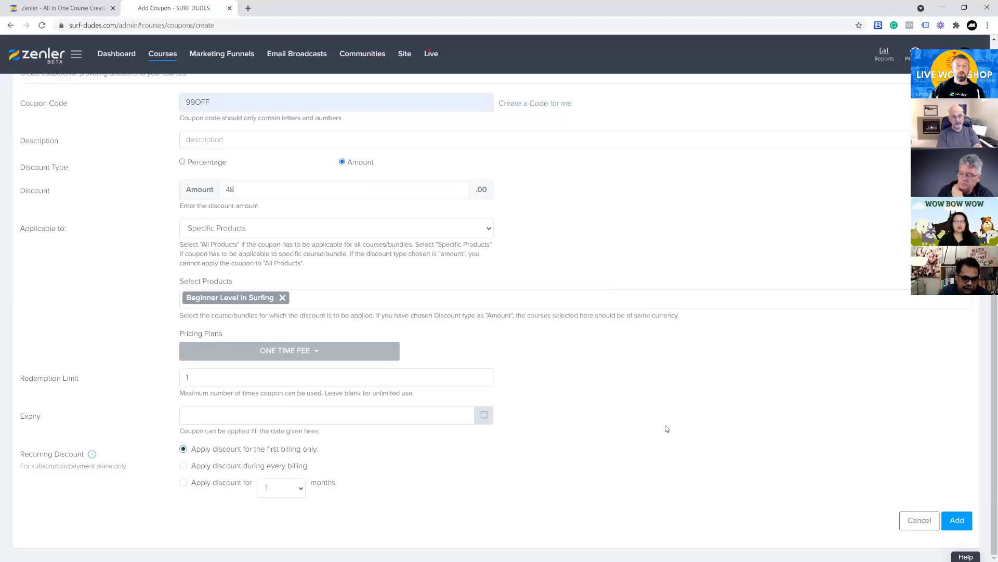
{"action": "left_click", "coordinate": [957, 520]}
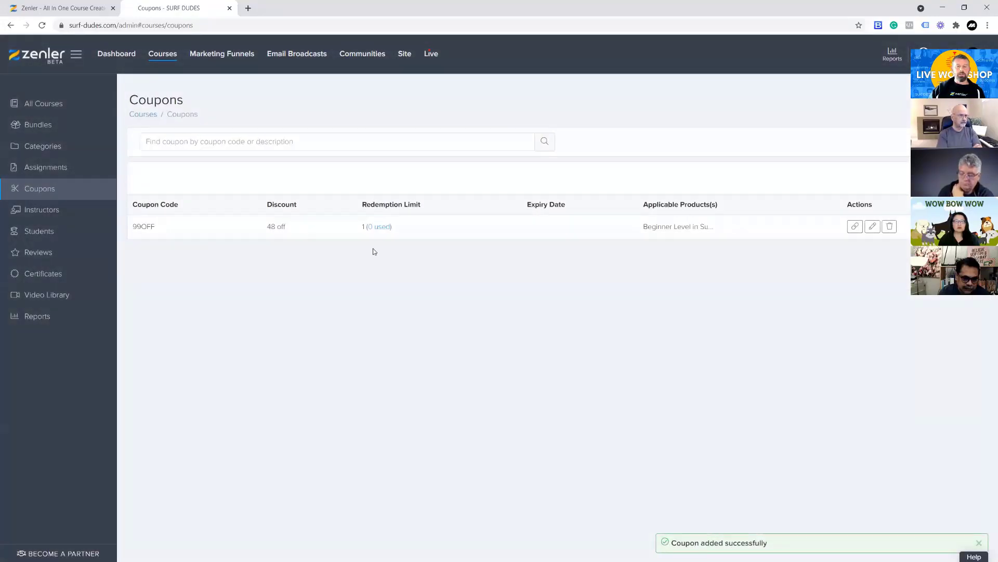
Copy the 99OFF coupon's link for the Beginner Level in Surfing course
{"action": "left_click", "coordinate": [854, 227]}
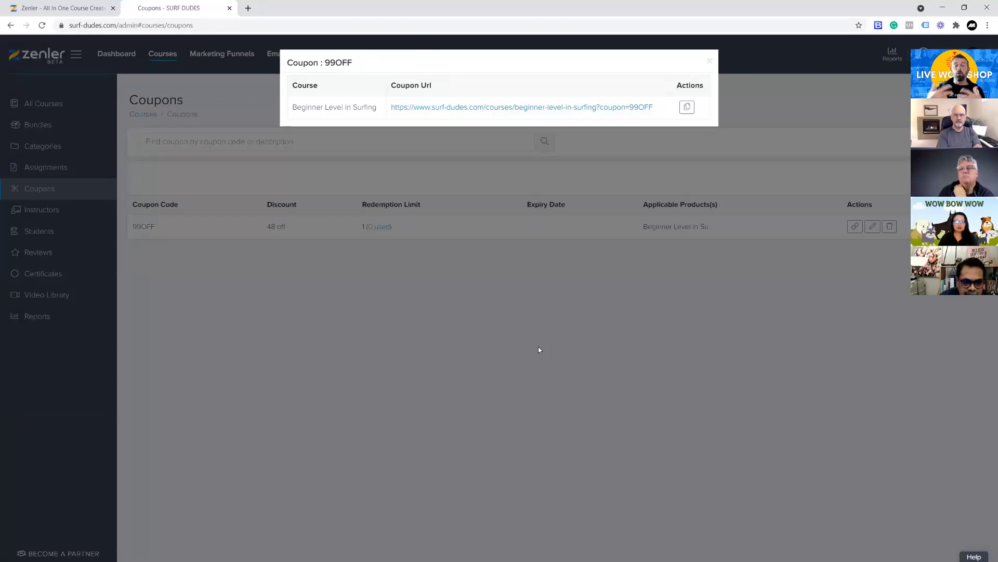
{"action": "left_click", "coordinate": [687, 107]}
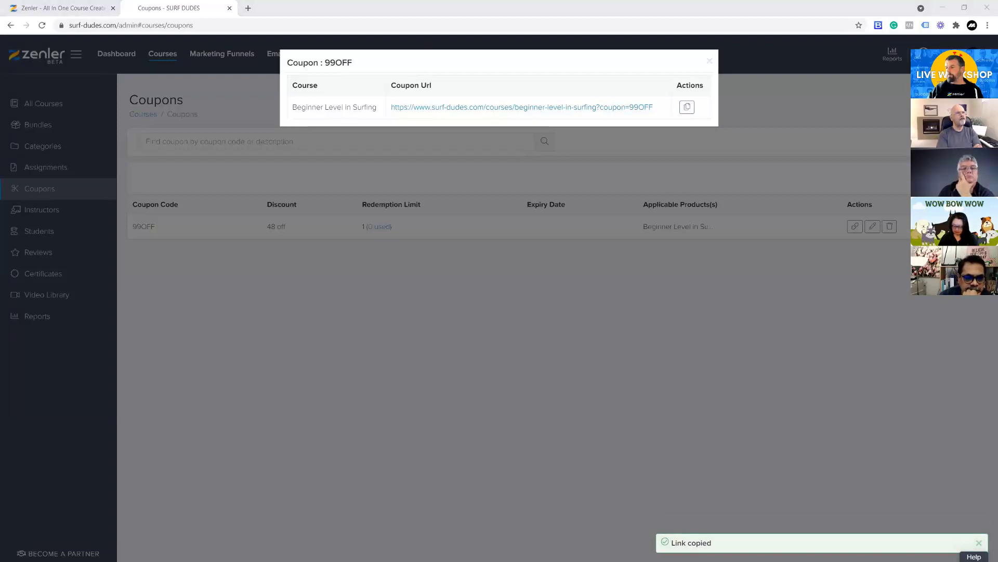
{"action": "key", "text": "alt+Tab"}
{"action": "left_click", "coordinate": [987, 7]}
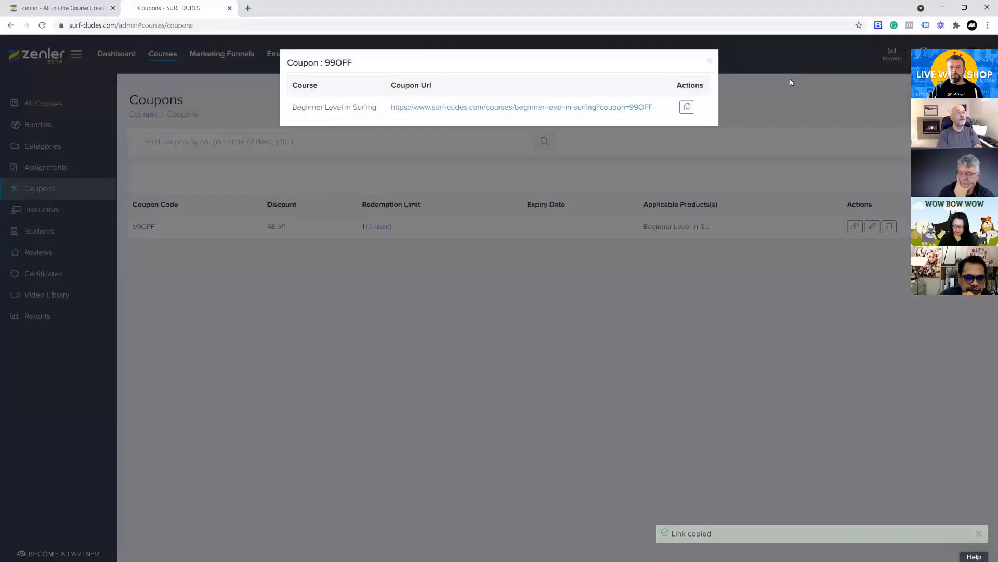
Load the copied coupon link in a new incognito window
{"action": "left_click", "coordinate": [988, 26]}
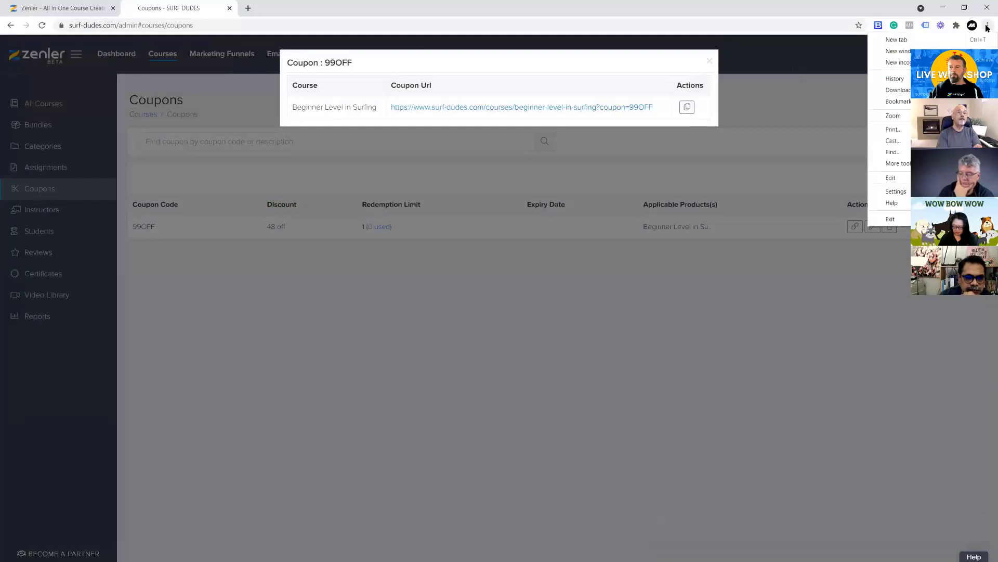
{"action": "left_click", "coordinate": [899, 62]}
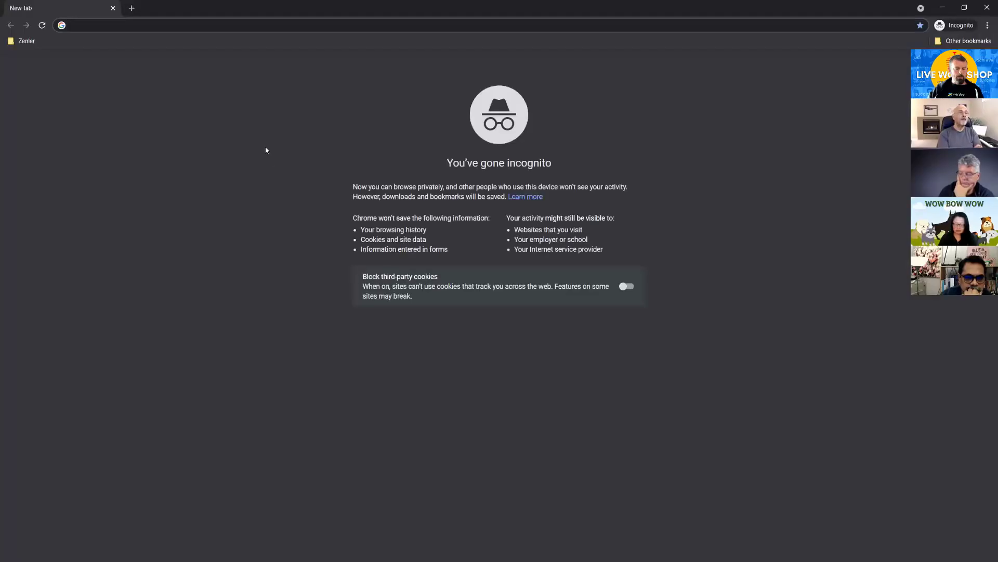
{"action": "key", "text": "ctrl+v"}
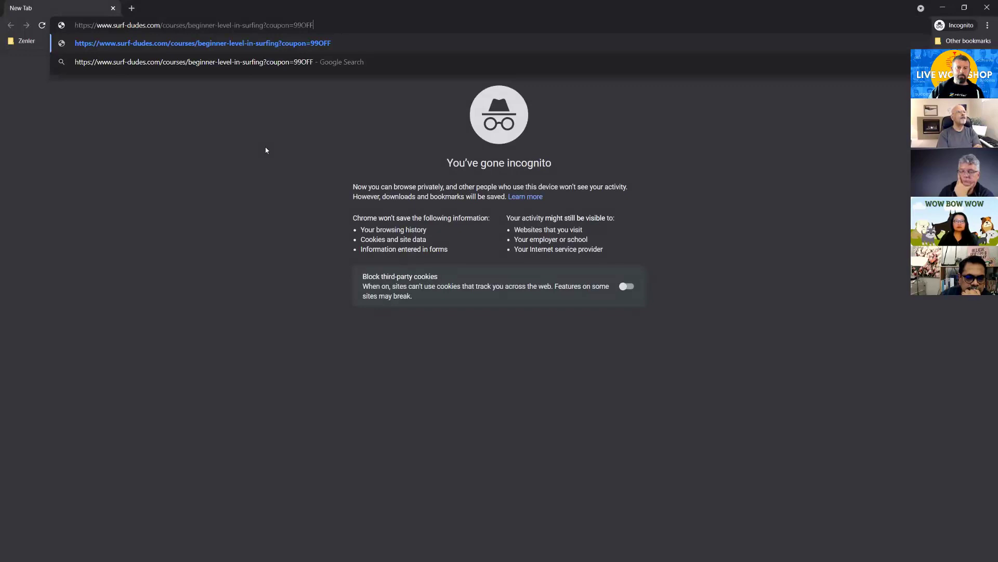
{"action": "key", "text": "Return"}
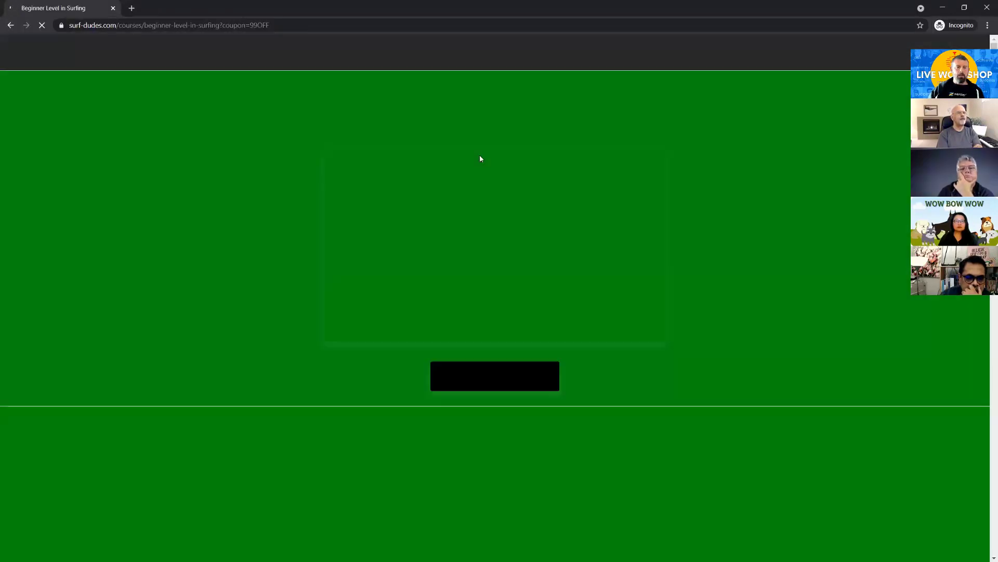
Find the ONE TIME FEE plan in the course pricing and proceed to its checkout
{"action": "scroll", "coordinate": [745, 336], "scroll_direction": "down", "scroll_amount": 9}
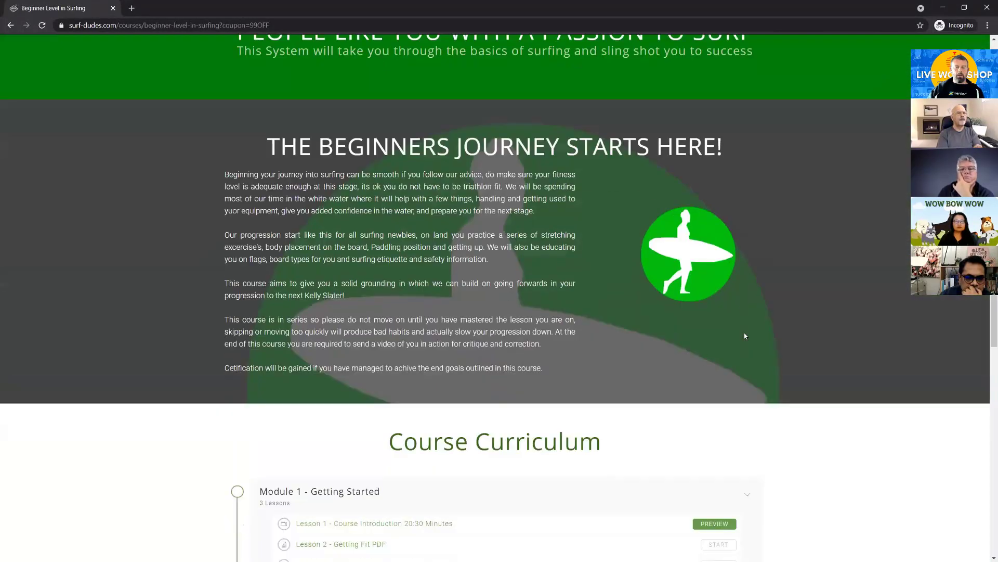
{"action": "scroll", "coordinate": [744, 334], "scroll_direction": "down", "scroll_amount": 12}
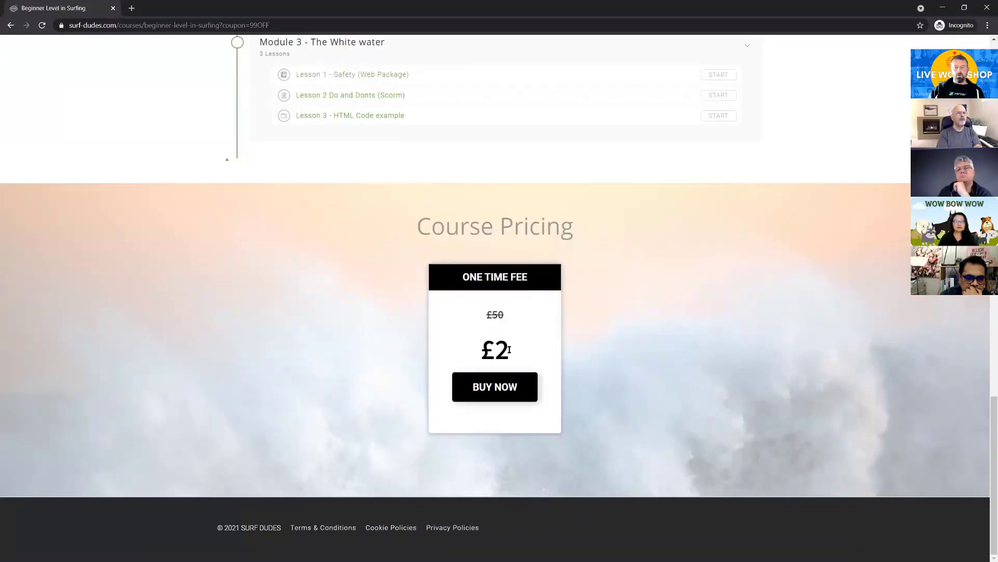
{"action": "left_click", "coordinate": [488, 385]}
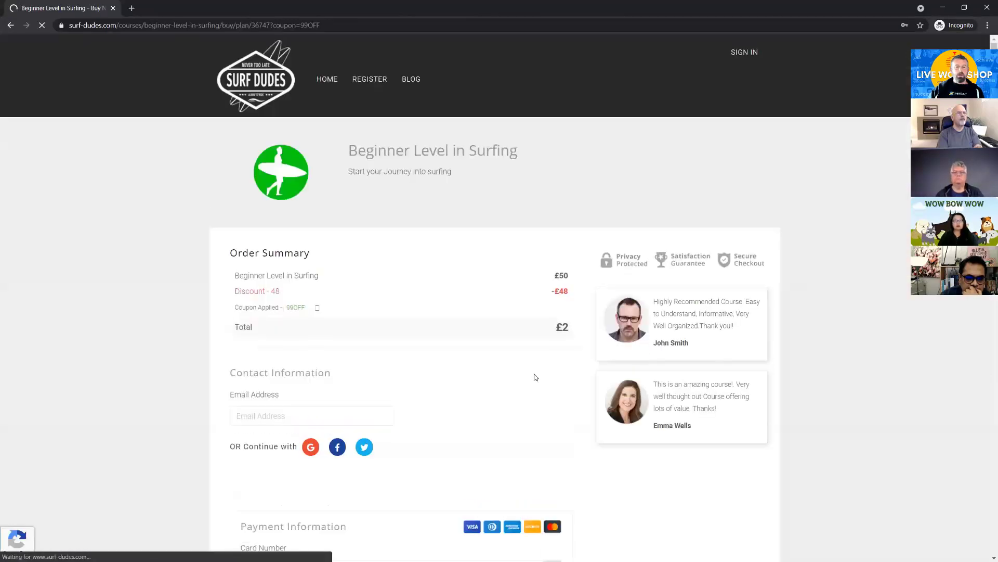
Examine the checkout's order summary, payment form and the coupon parameter in its address, and return to the Zenler coupons window
{"action": "scroll", "coordinate": [535, 378], "scroll_direction": "down", "scroll_amount": 1}
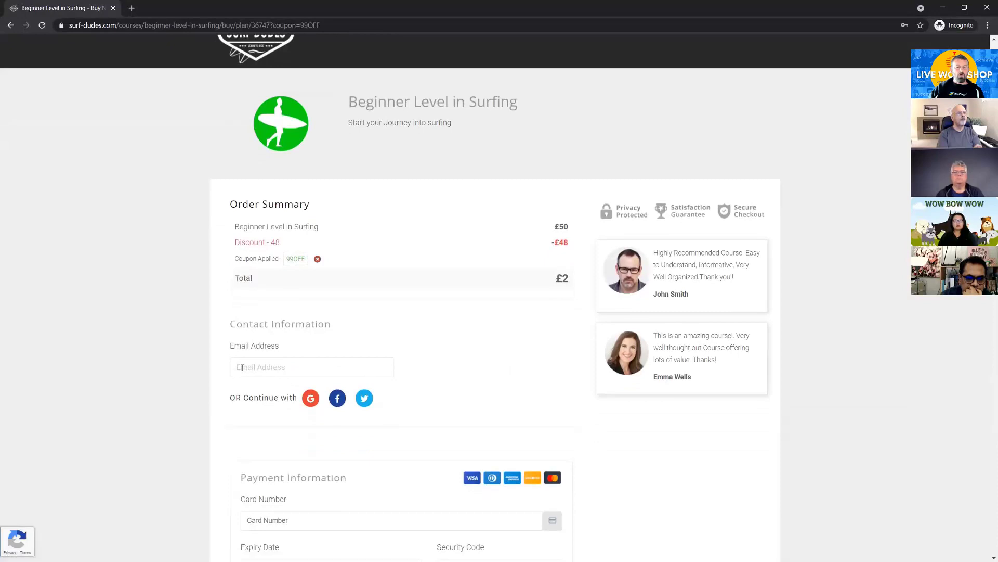
{"action": "scroll", "coordinate": [284, 377], "scroll_direction": "down", "scroll_amount": 4}
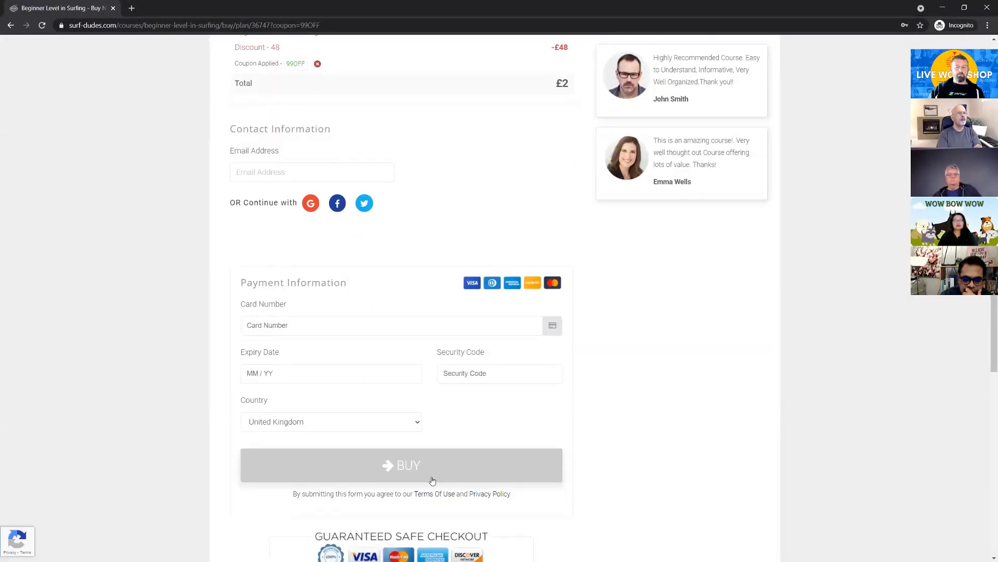
{"action": "scroll", "coordinate": [726, 424], "scroll_direction": "up", "scroll_amount": 1}
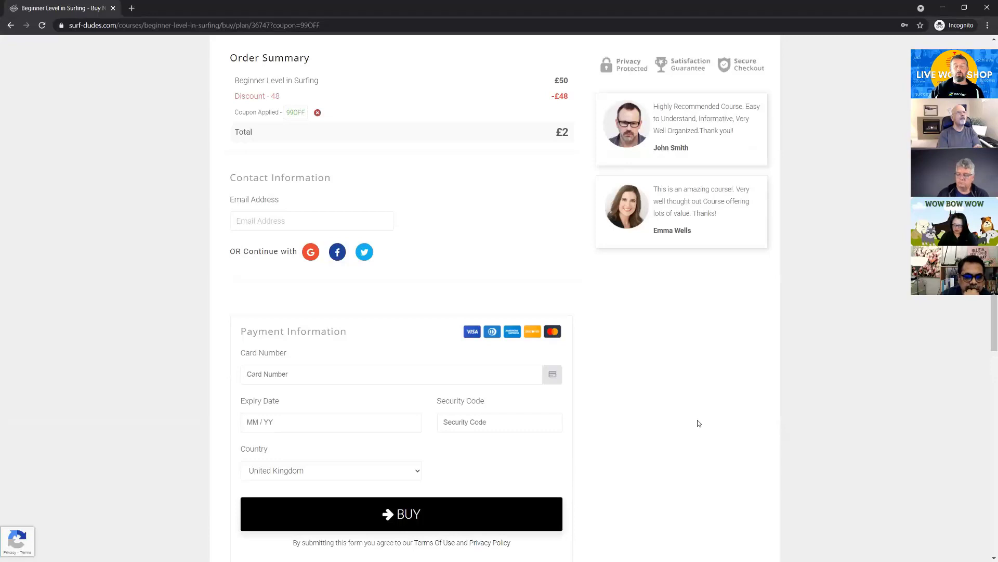
{"action": "scroll", "coordinate": [702, 424], "scroll_direction": "up", "scroll_amount": 4}
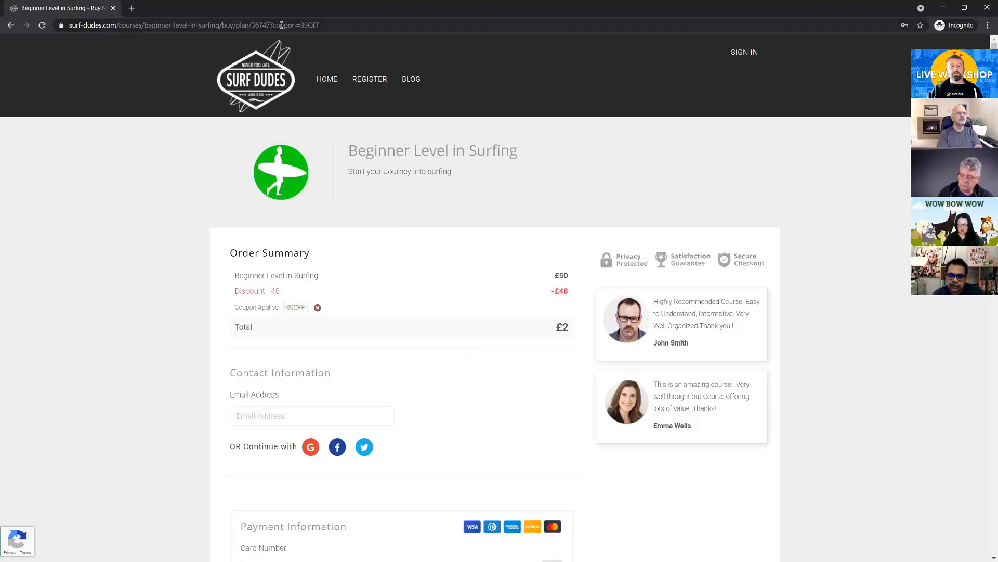
{"action": "left_click_drag", "start_coordinate": [271, 26], "coordinate": [350, 25]}
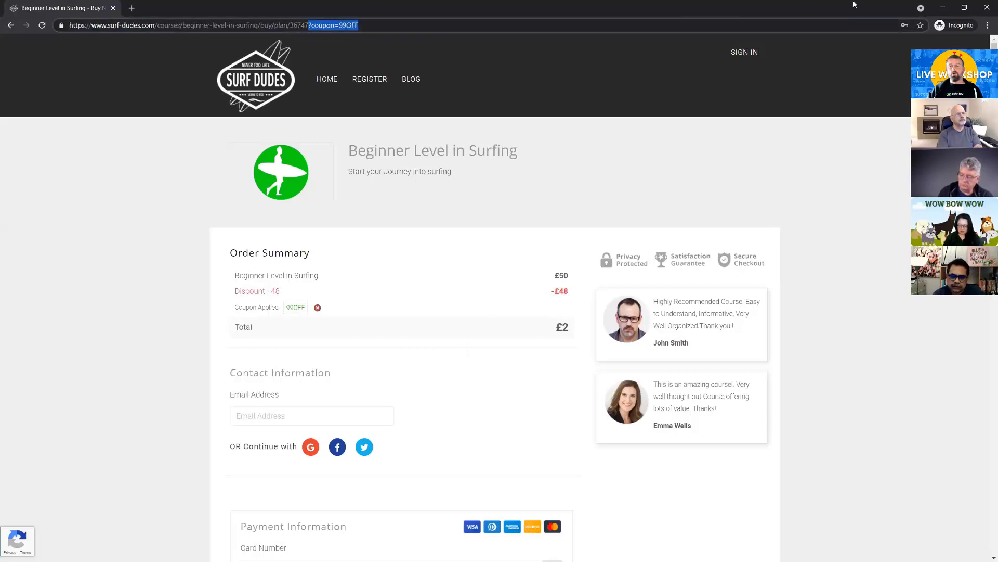
{"action": "left_click", "coordinate": [942, 9]}
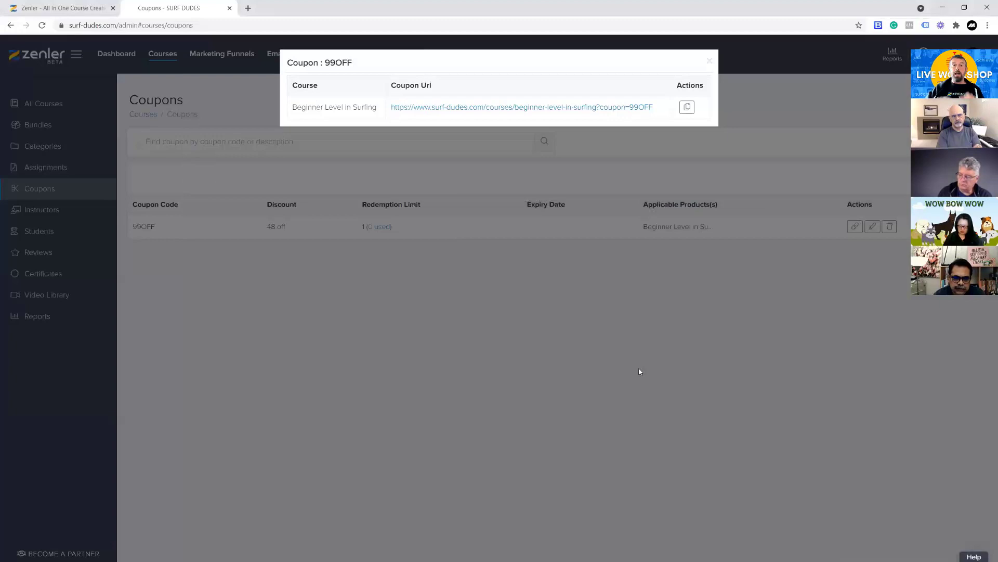
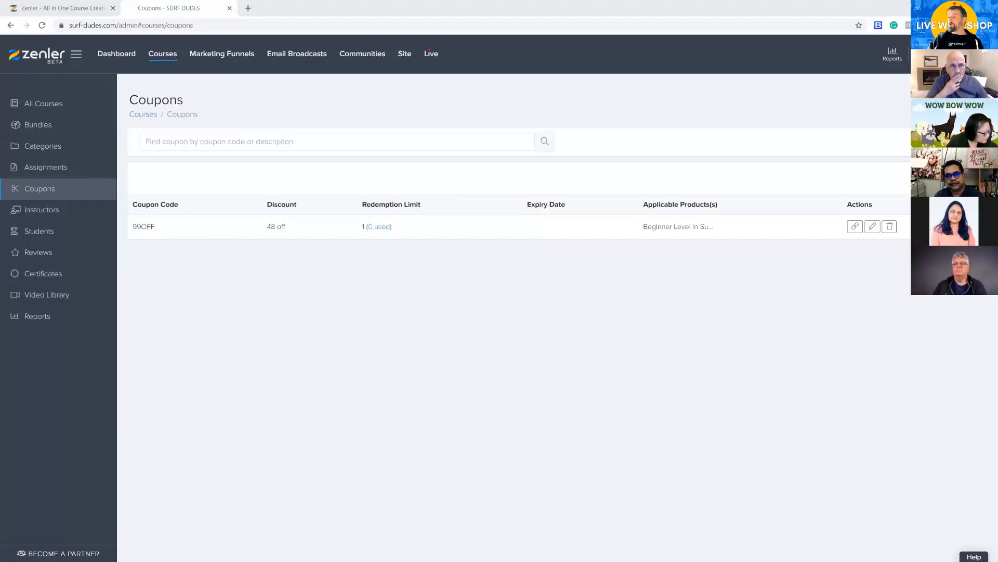
{"action": "key", "text": "alt+Tab"}
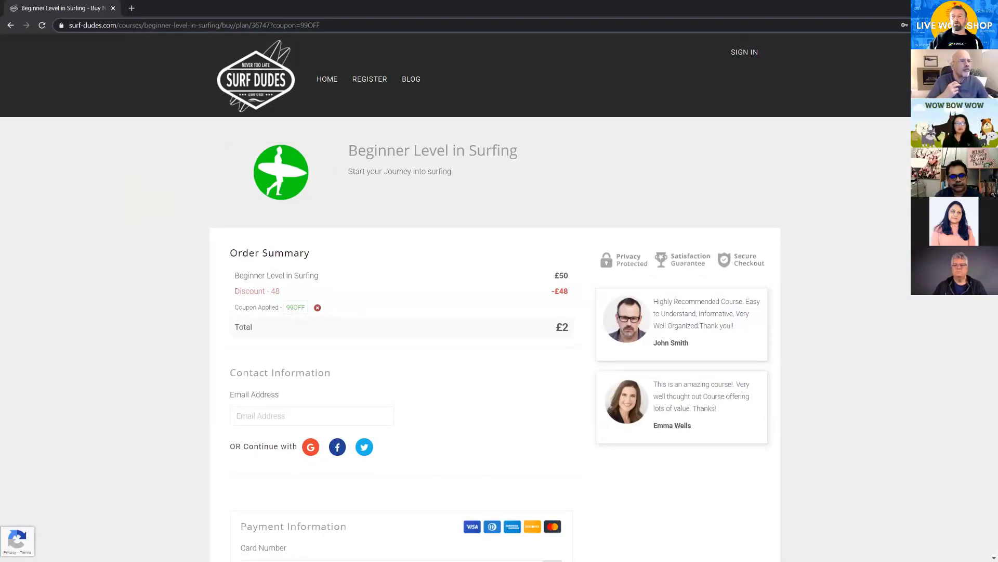
{"action": "key", "text": "alt+Tab"}
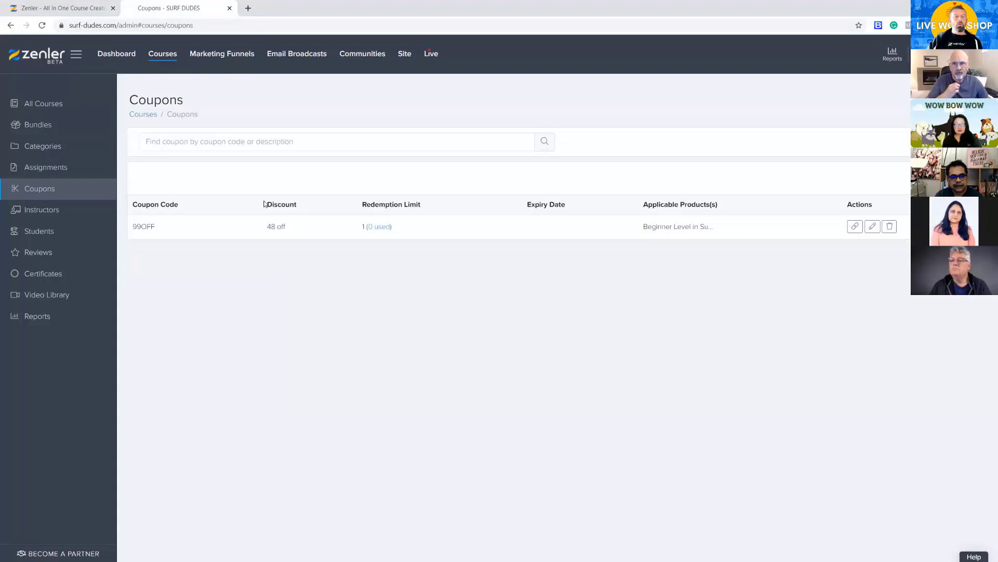
Unenroll the existing student from Beginner Level in Surfing and delete their account from the site's people list
{"action": "left_click", "coordinate": [402, 57]}
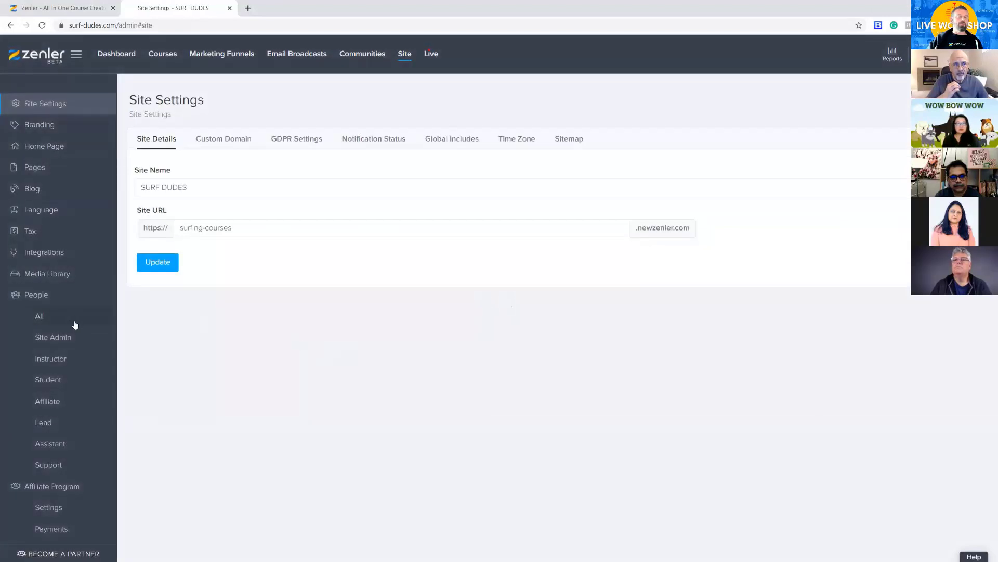
{"action": "left_click", "coordinate": [42, 319]}
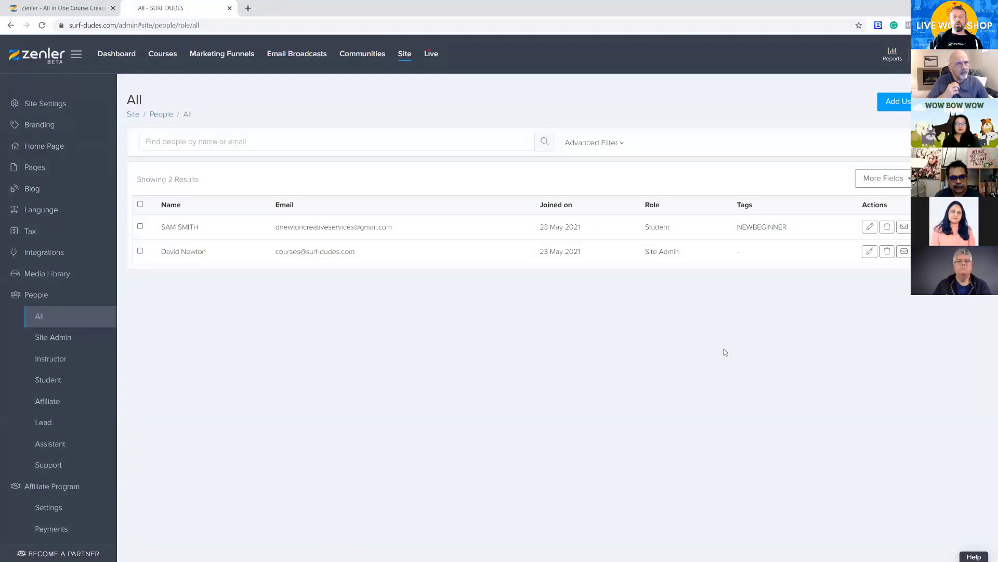
{"action": "left_click", "coordinate": [869, 228]}
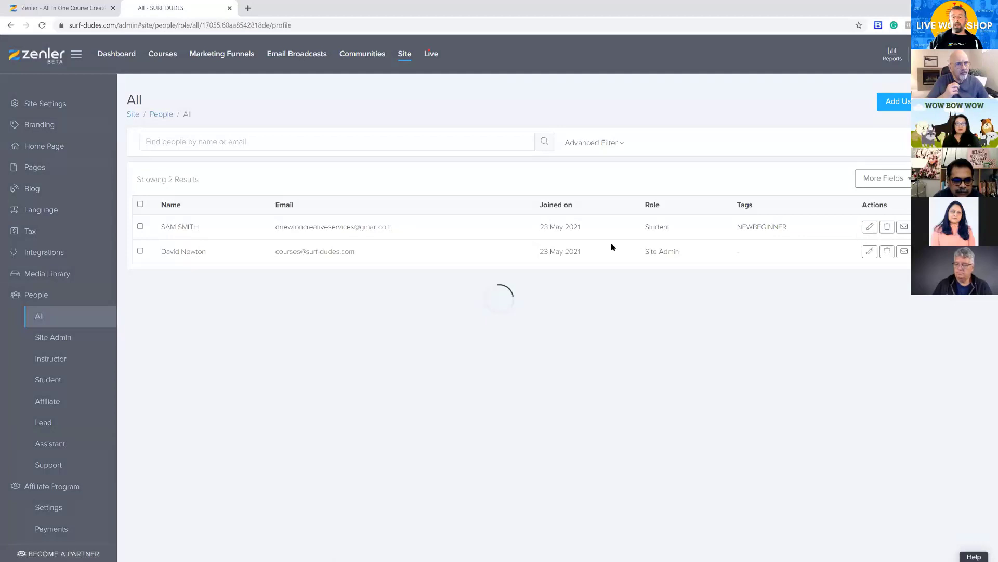
{"action": "left_click", "coordinate": [242, 141]}
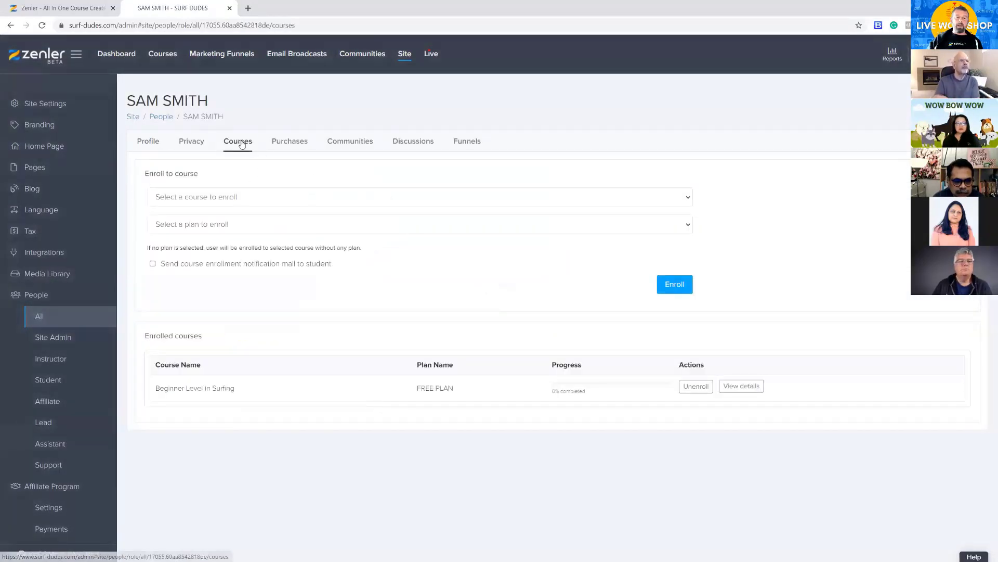
{"action": "left_click", "coordinate": [697, 388]}
{"action": "left_click", "coordinate": [550, 348]}
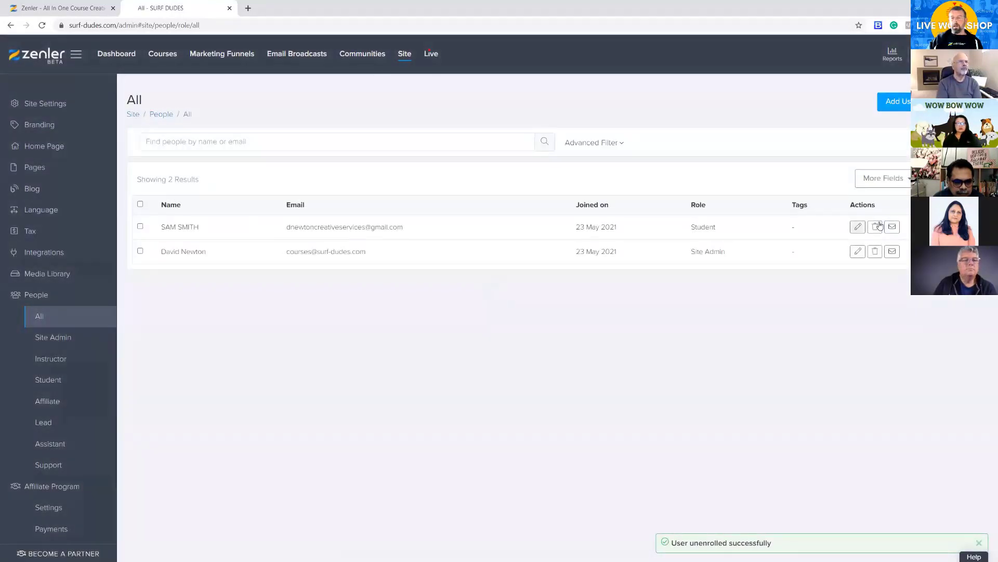
{"action": "left_click", "coordinate": [875, 228]}
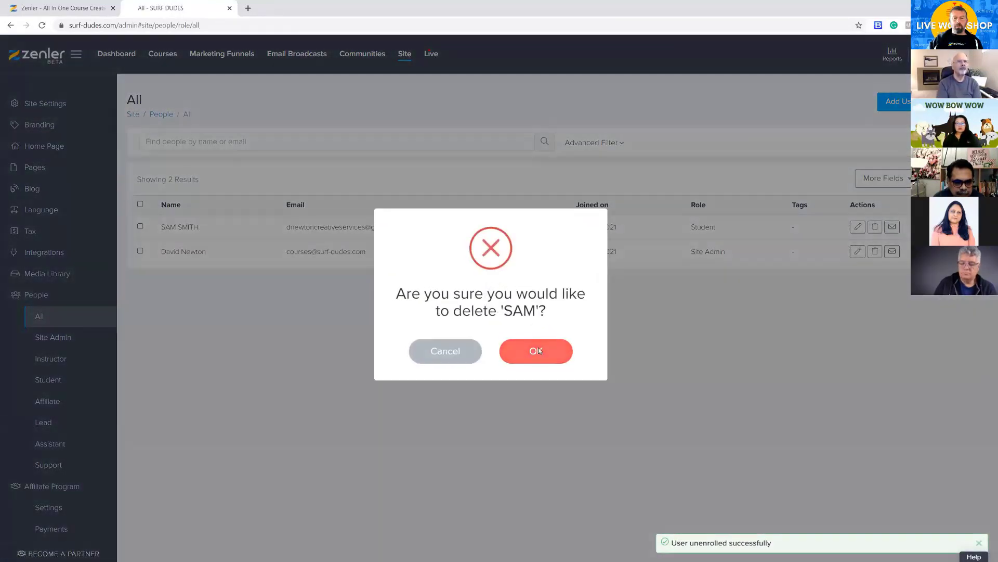
{"action": "left_click", "coordinate": [535, 350]}
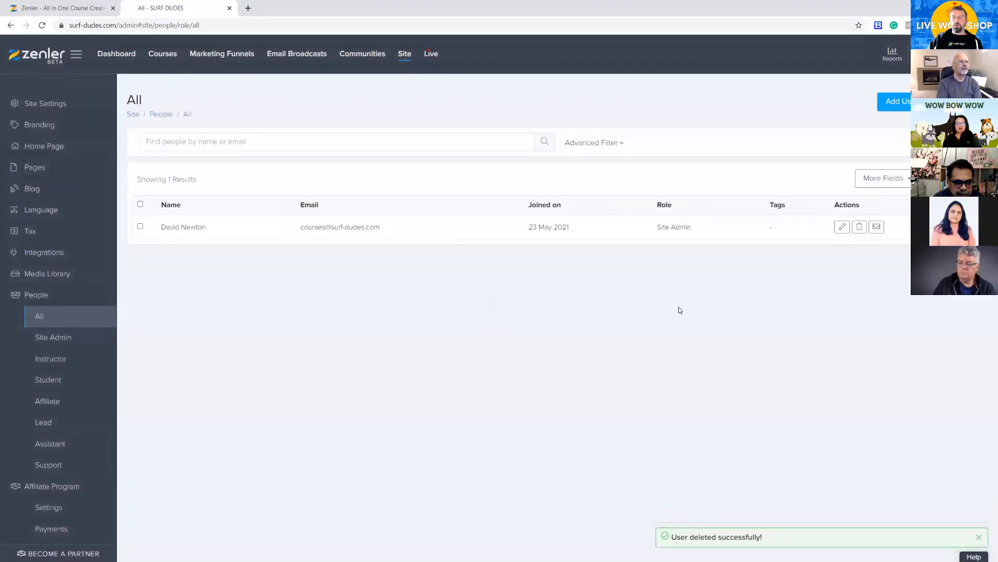
Start a new site user with a first name, last name and the saved e-mail entry that fills in the contact details
{"action": "left_click", "coordinate": [895, 104]}
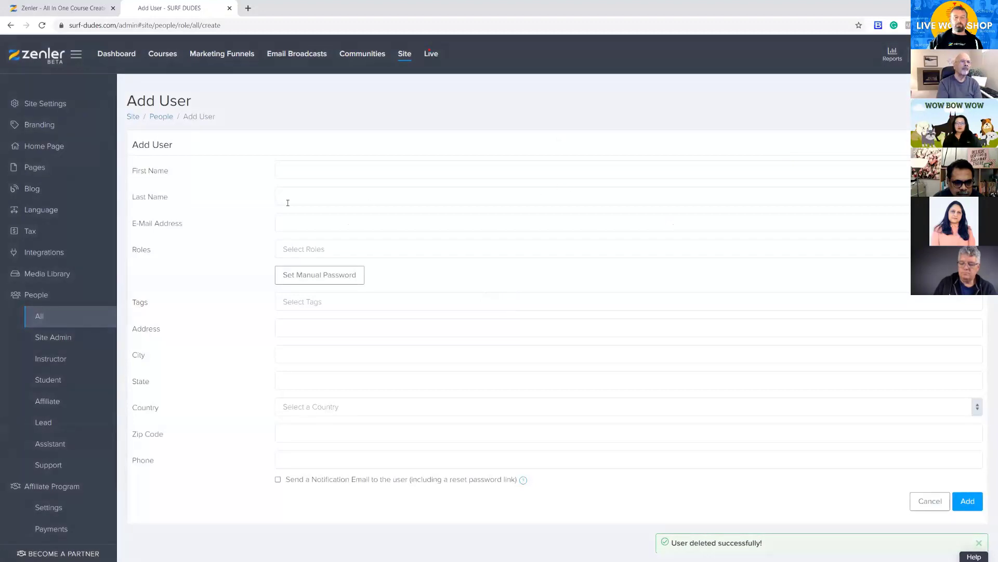
{"action": "left_click", "coordinate": [328, 173]}
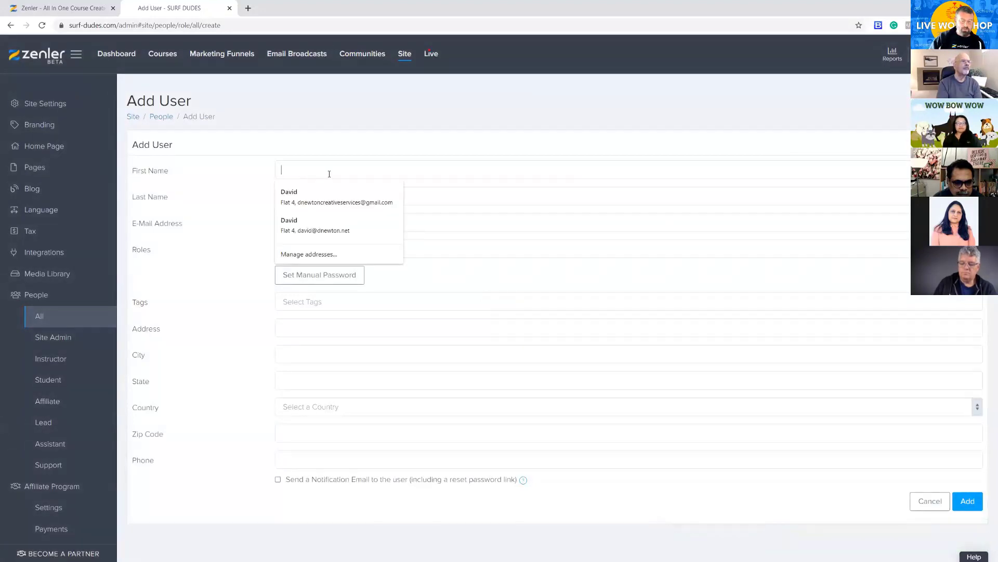
{"action": "type", "text": "John"}
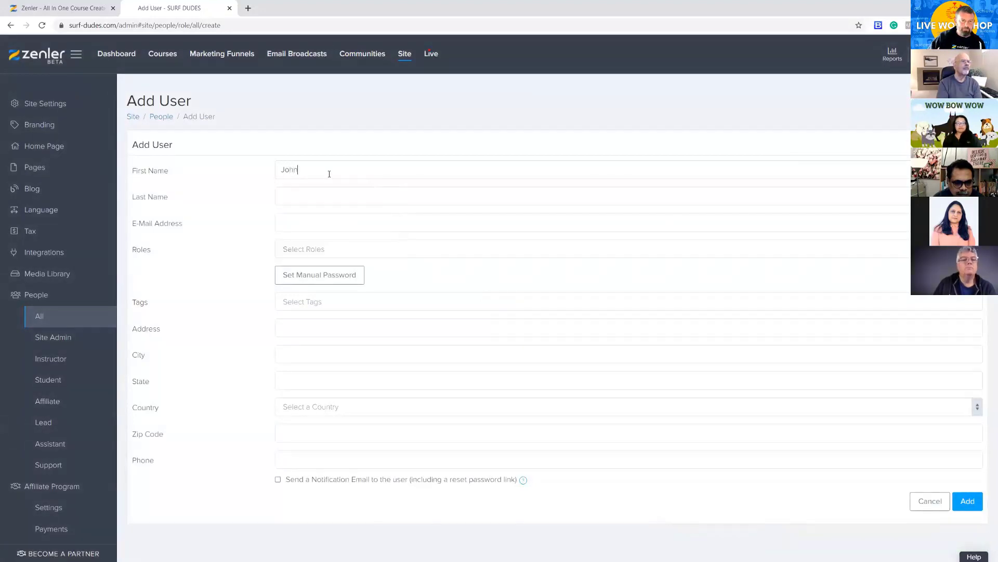
{"action": "left_click", "coordinate": [353, 192]}
{"action": "type", "text": "Smith"}
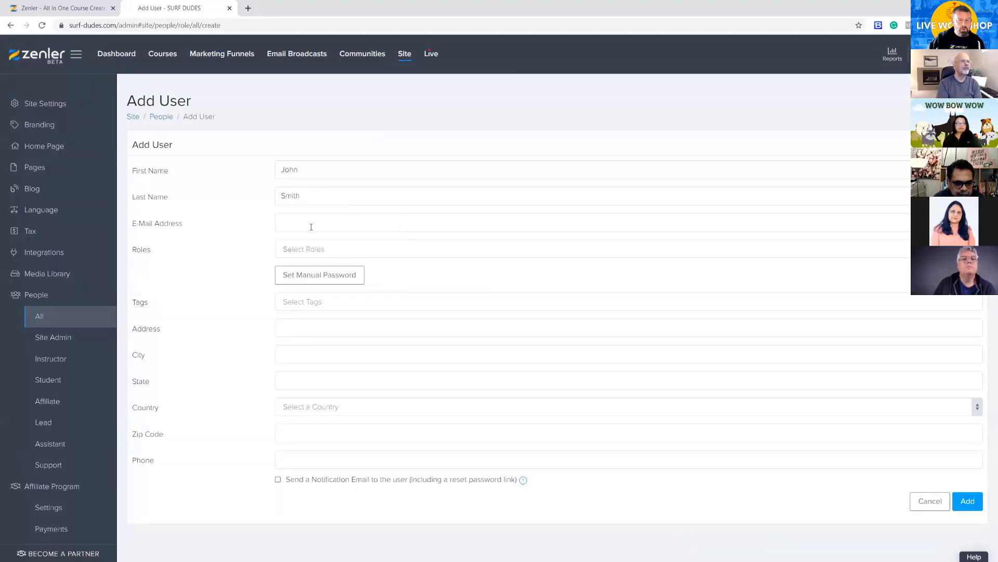
{"action": "left_click", "coordinate": [315, 222]}
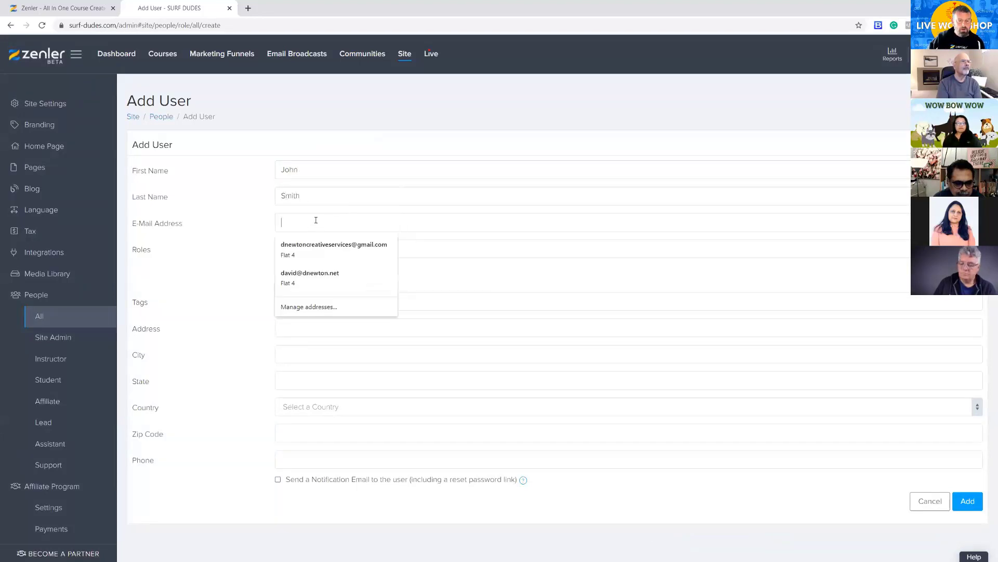
{"action": "left_click", "coordinate": [311, 247]}
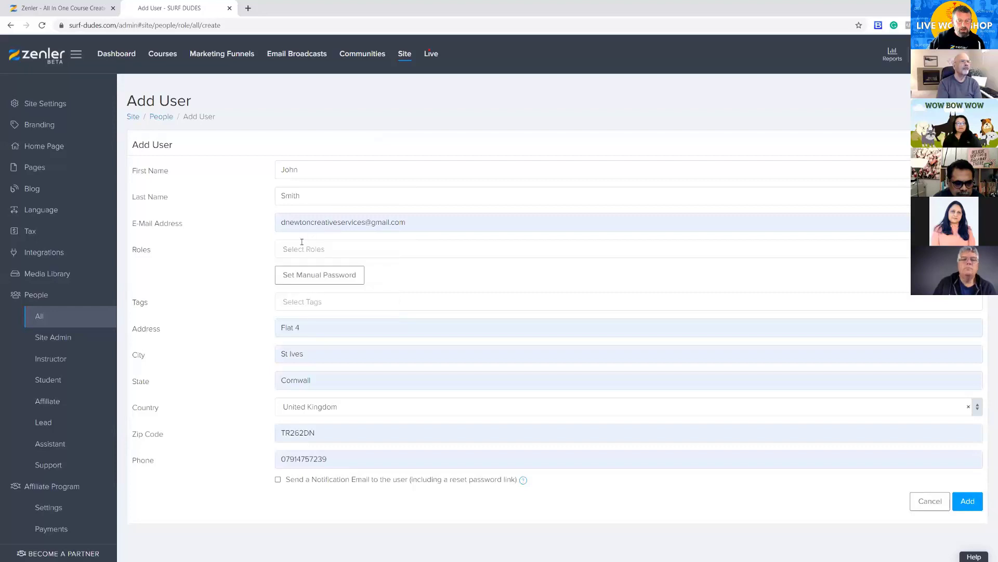
Clear the autofilled phone number and zip code from the new user's details
{"action": "left_click_drag", "start_coordinate": [331, 461], "coordinate": [245, 463]}
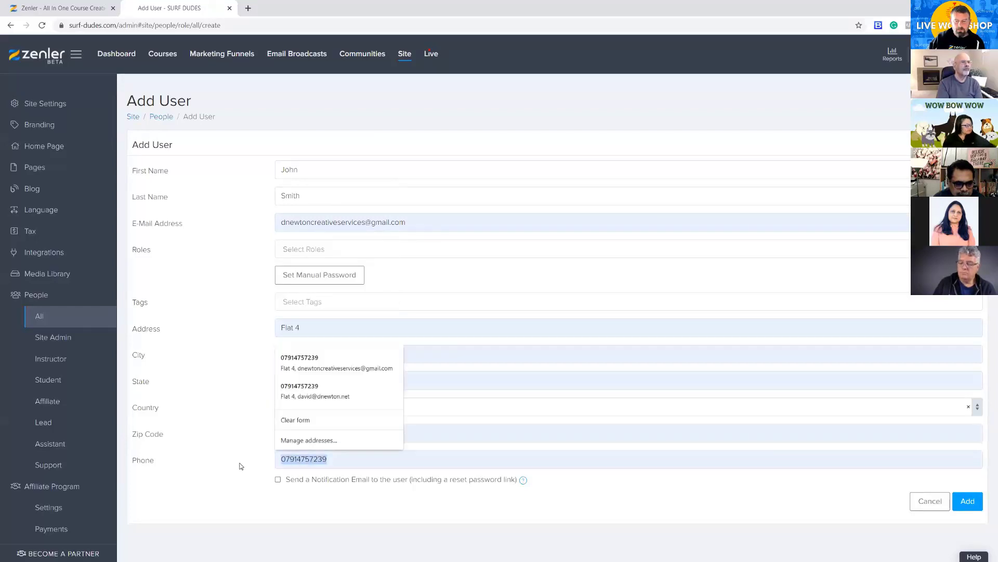
{"action": "key", "text": "BackSpace"}
{"action": "left_click_drag", "start_coordinate": [323, 434], "coordinate": [213, 435]}
{"action": "key", "text": "BackSpace"}
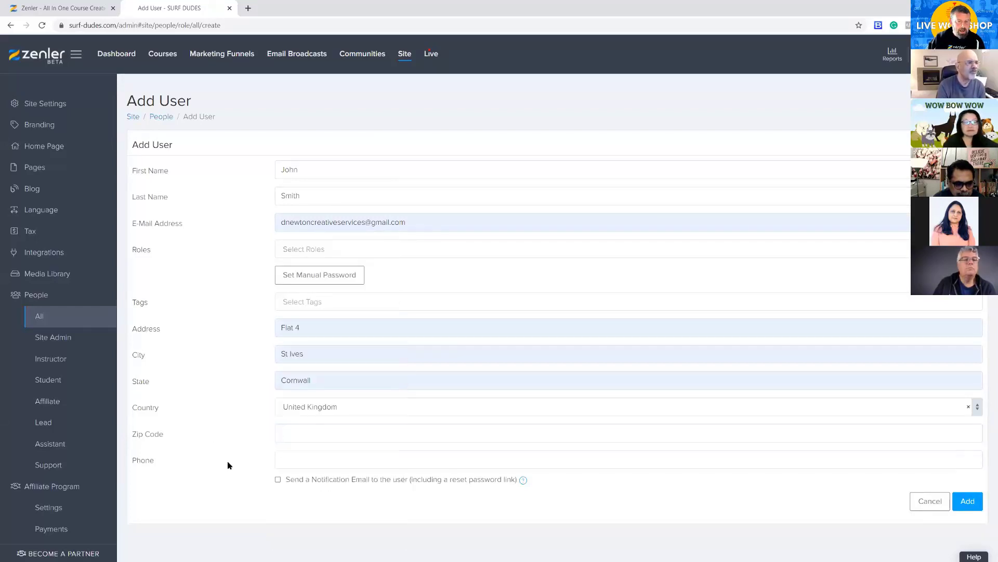
Give the new user the Student role and set a manual account password
{"action": "left_click", "coordinate": [290, 248]}
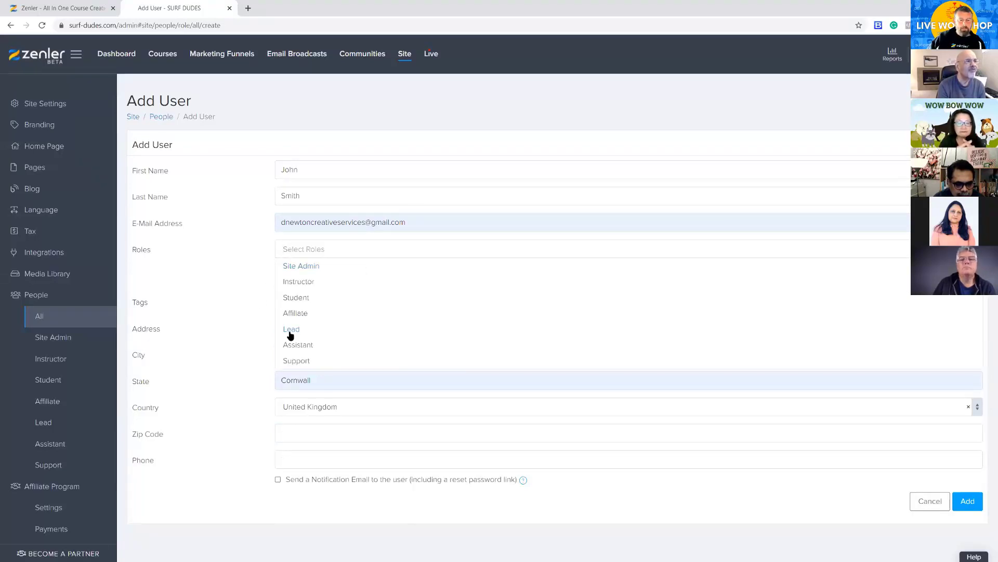
{"action": "left_click", "coordinate": [286, 297]}
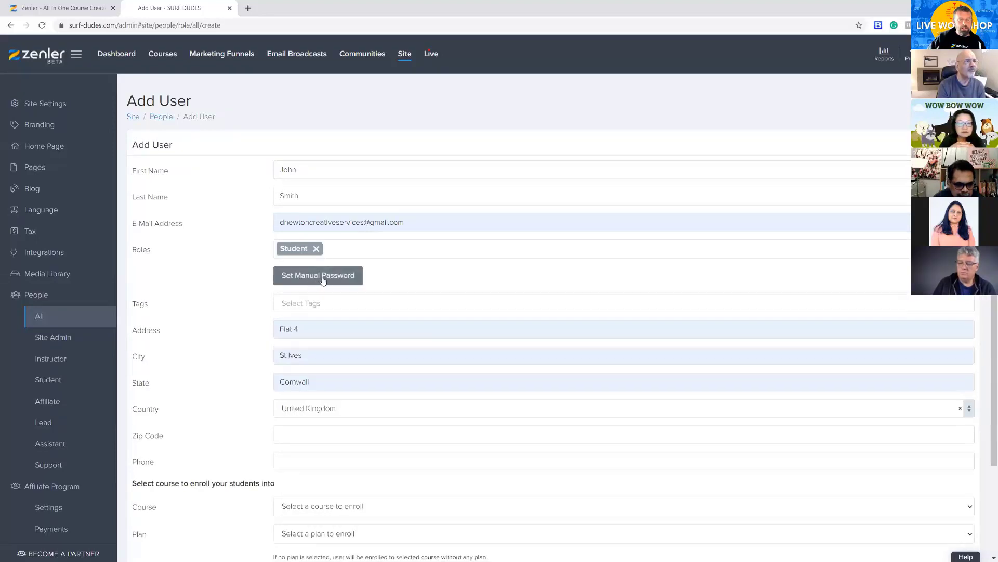
{"action": "left_click", "coordinate": [313, 282]}
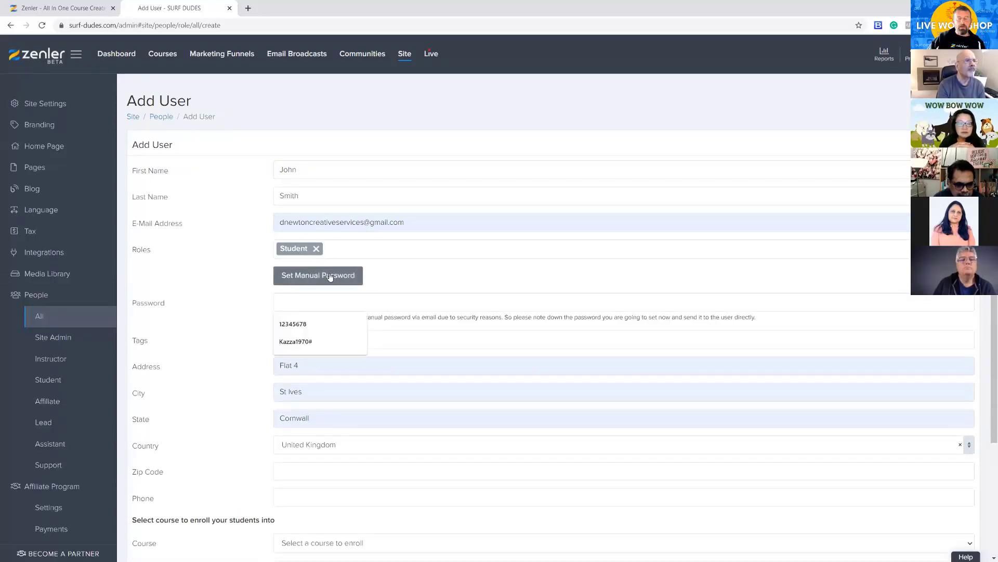
{"action": "left_click", "coordinate": [259, 279]}
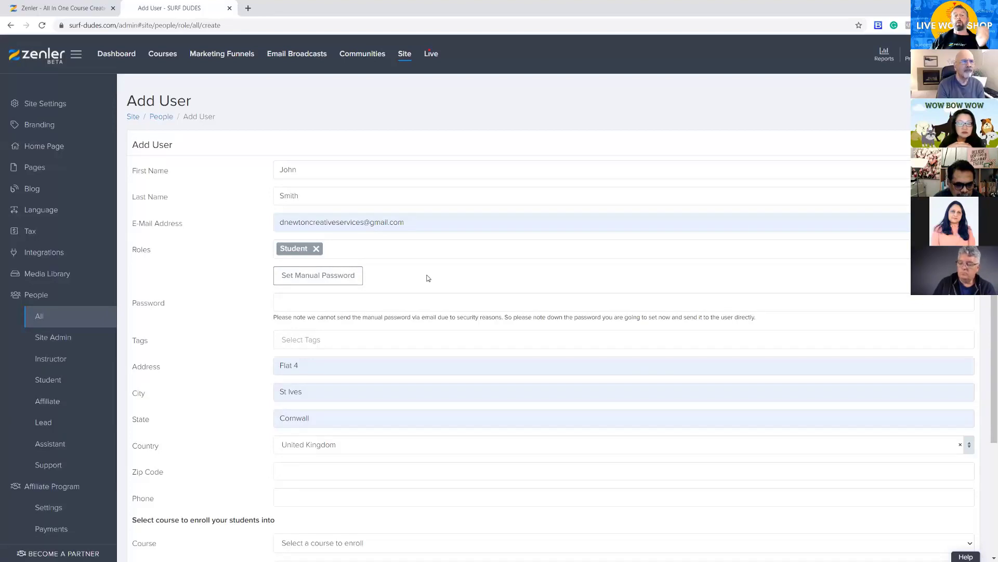
{"action": "left_click", "coordinate": [349, 301]}
{"action": "type", "text": "1"}
{"action": "left_click", "coordinate": [304, 325]}
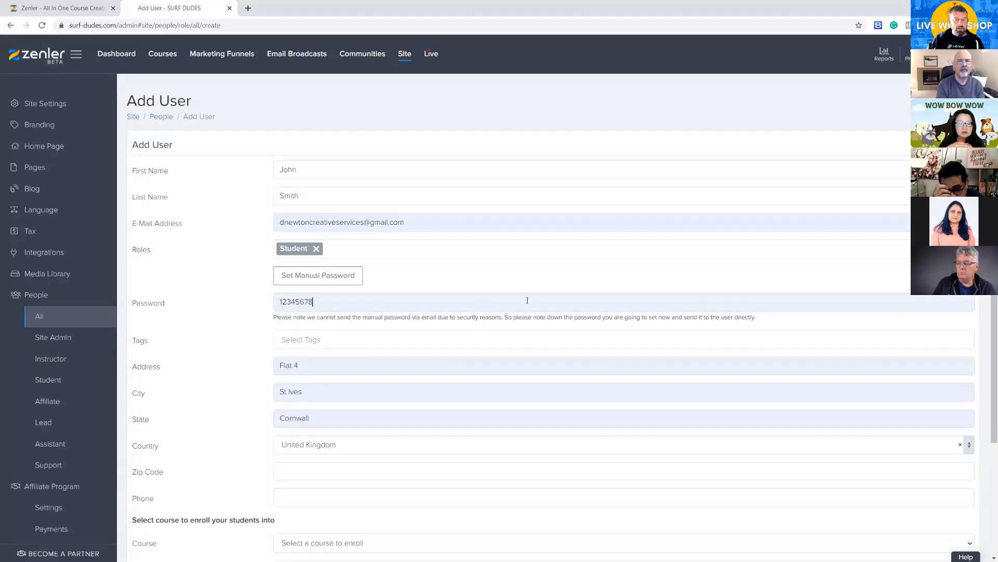
Add the tags TAG1 and TAG2 to the new user
{"action": "left_click", "coordinate": [288, 335]}
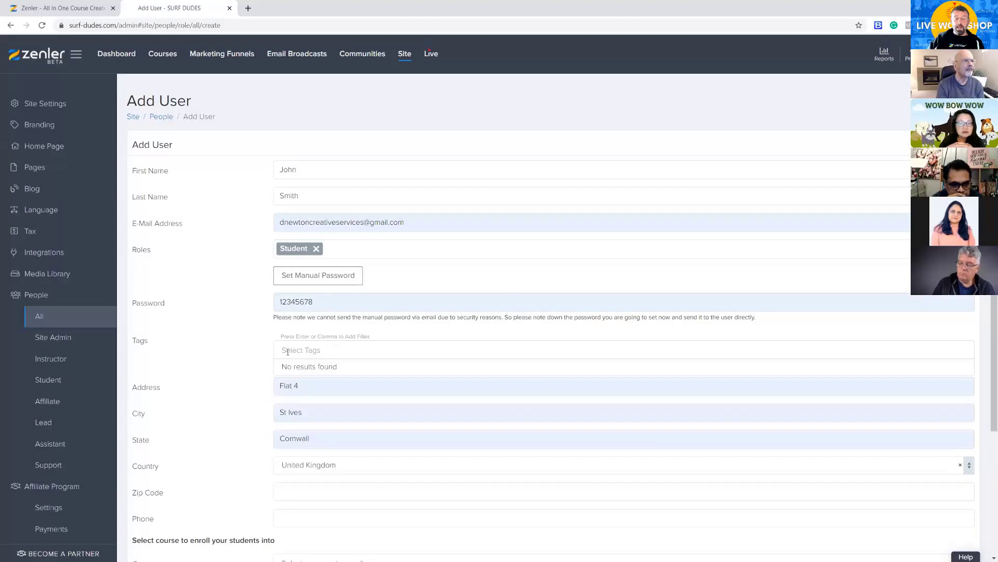
{"action": "type", "text": "TAG!"}
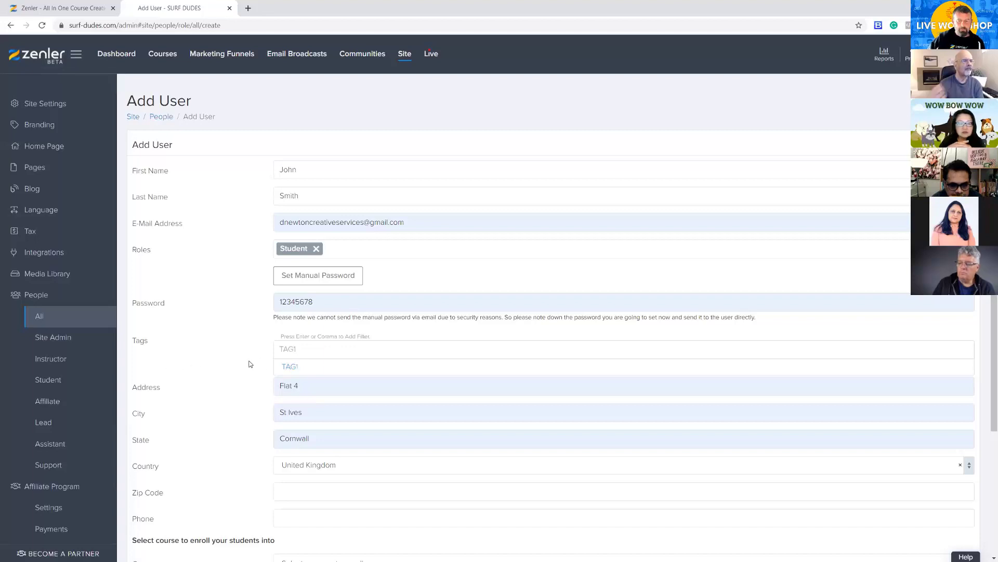
{"action": "key", "text": "Return"}
{"action": "left_click", "coordinate": [307, 344]}
{"action": "left_click", "coordinate": [295, 347]}
{"action": "type", "text": "TAG1"}
{"action": "key", "text": "Return"}
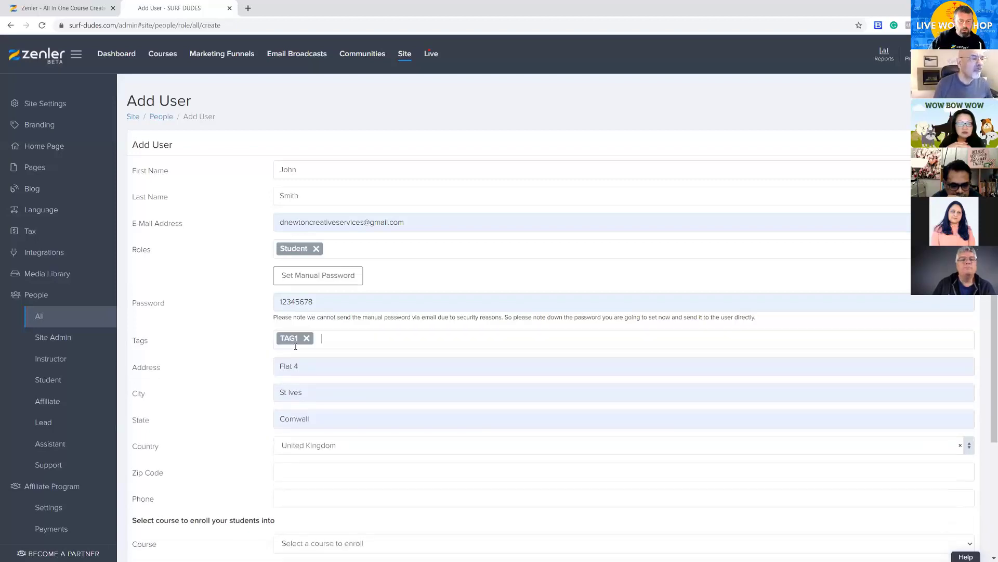
{"action": "type", "text": "TAG2"}
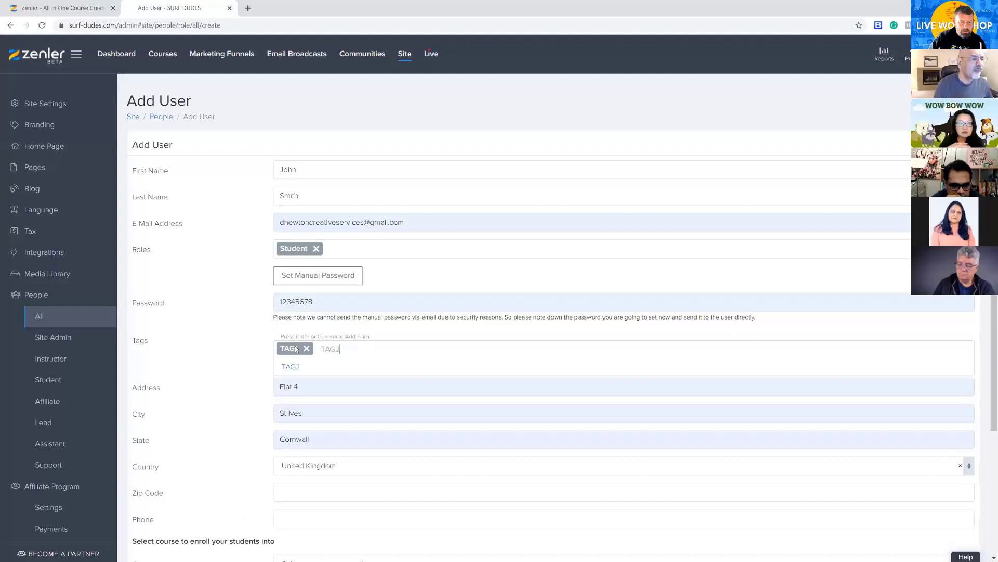
{"action": "key", "text": "Return"}
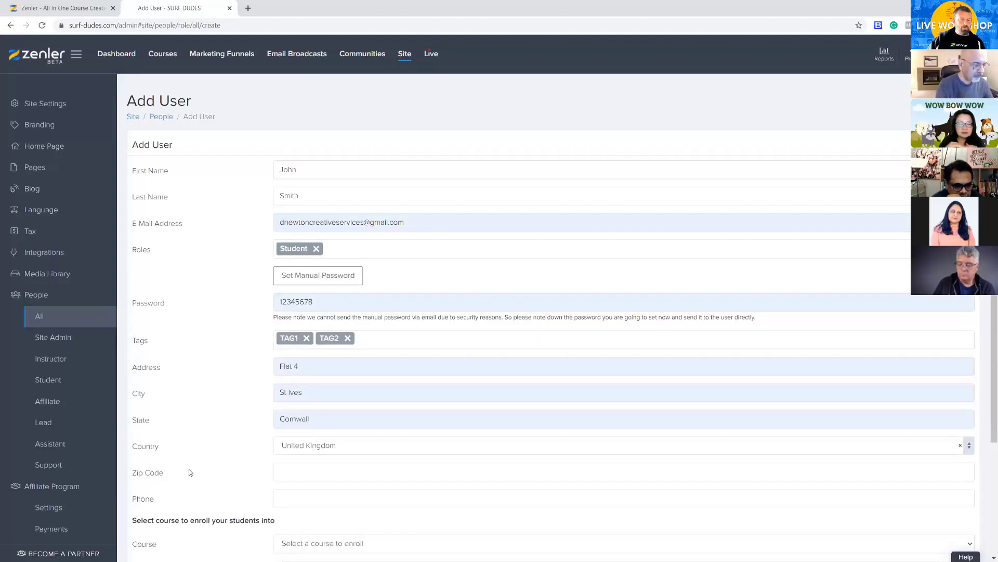
Enroll the new student in Beginner Level in Surfing on the ONE TIME FEE plan and add the user
{"action": "scroll", "coordinate": [190, 472], "scroll_direction": "down", "scroll_amount": 2}
{"action": "scroll", "coordinate": [144, 433], "scroll_direction": "down", "scroll_amount": 1}
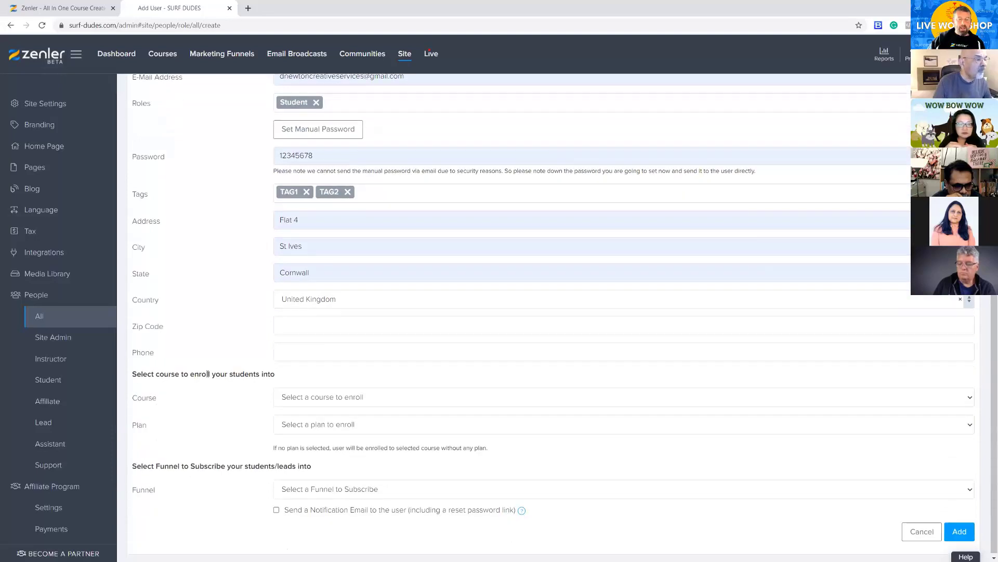
{"action": "left_click", "coordinate": [339, 397]}
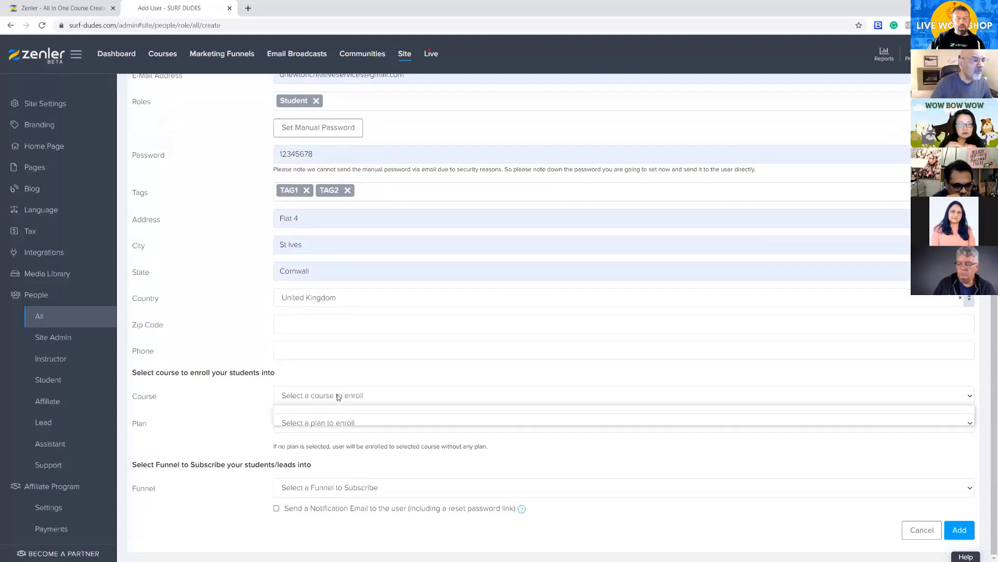
{"action": "left_click", "coordinate": [318, 421]}
{"action": "left_click", "coordinate": [316, 422]}
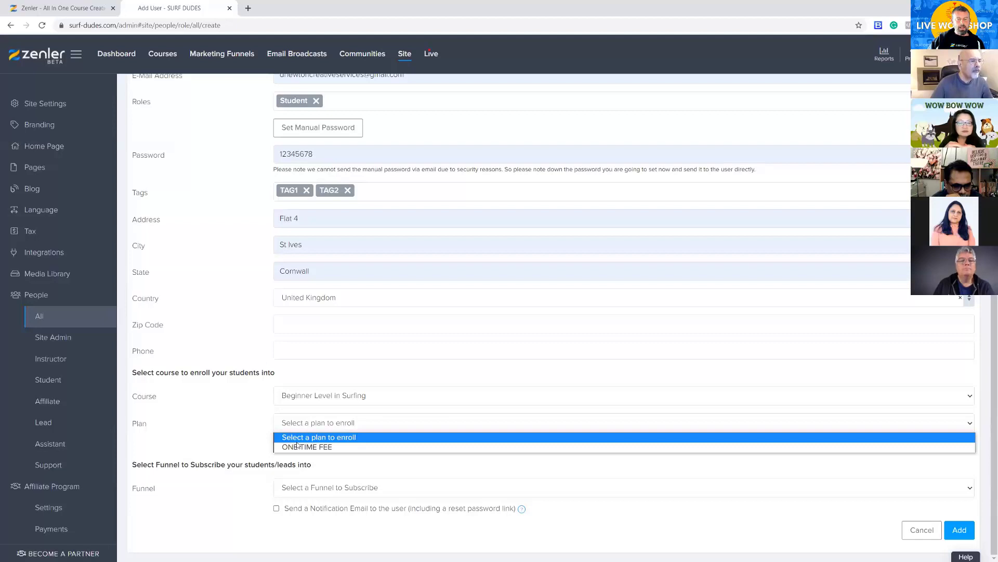
{"action": "left_click", "coordinate": [301, 444]}
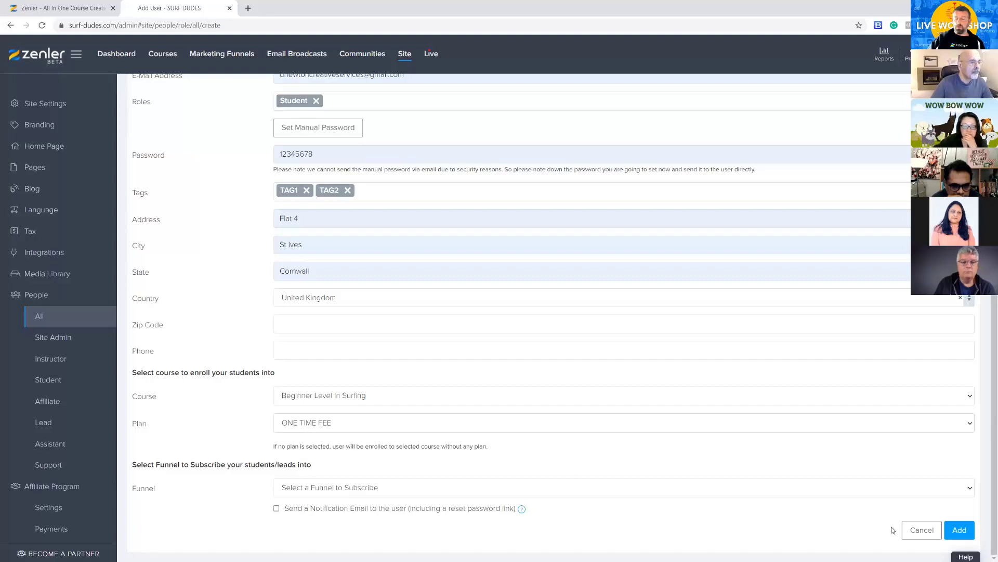
{"action": "left_click", "coordinate": [957, 534]}
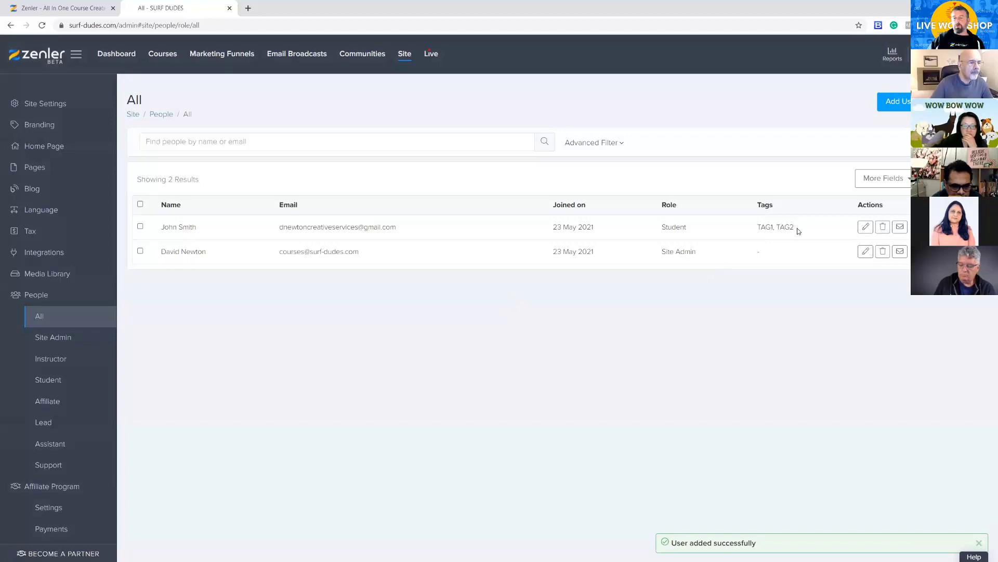
Check the new student's tags and course enrollment in their user record, and return to their profile
{"action": "left_click_drag", "start_coordinate": [774, 225], "coordinate": [755, 227]}
{"action": "left_click", "coordinate": [582, 327]}
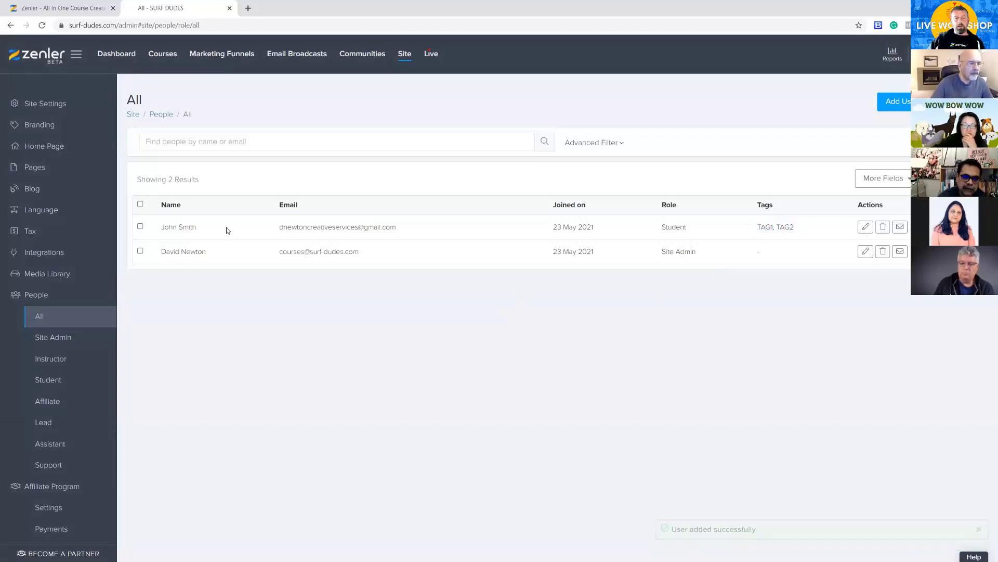
{"action": "left_click", "coordinate": [865, 227]}
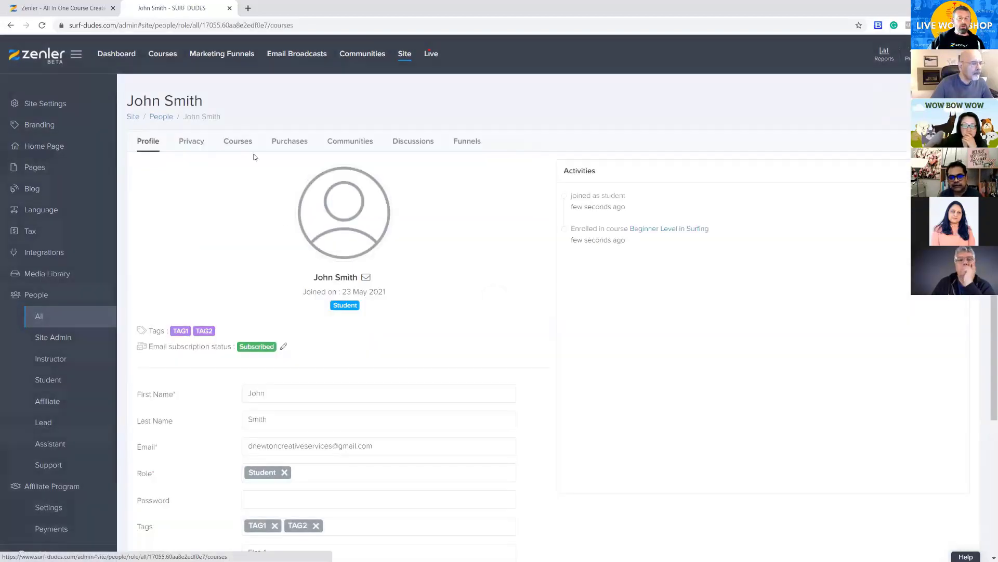
{"action": "left_click", "coordinate": [238, 141]}
{"action": "left_click_drag", "start_coordinate": [203, 387], "coordinate": [307, 384]}
{"action": "left_click", "coordinate": [148, 141]}
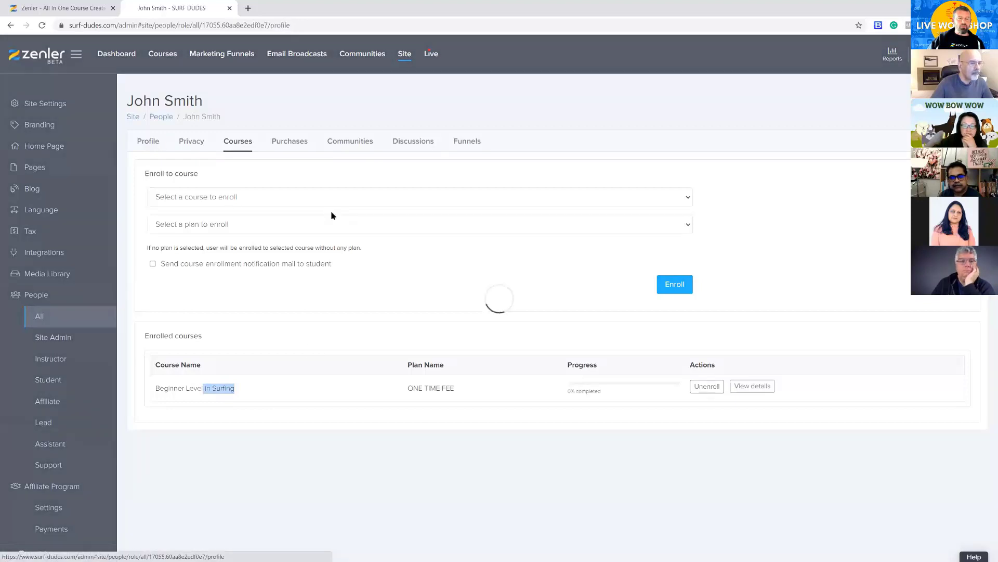
Remove the tags TAG1 and TAG2 from the student's profile, update it, and return to the list of all people
{"action": "scroll", "coordinate": [243, 343], "scroll_direction": "down", "scroll_amount": 3}
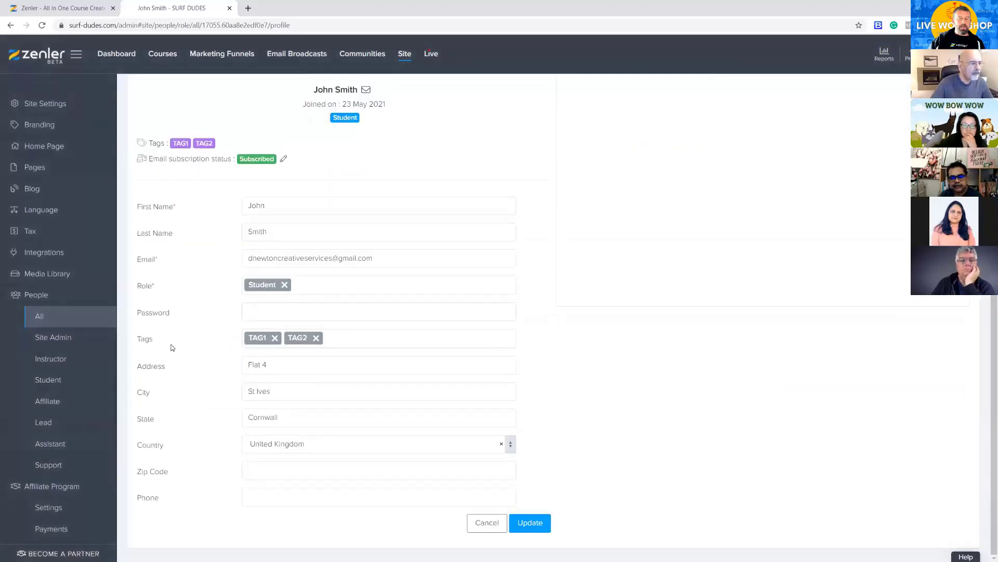
{"action": "left_click", "coordinate": [316, 339]}
{"action": "left_click", "coordinate": [275, 348]}
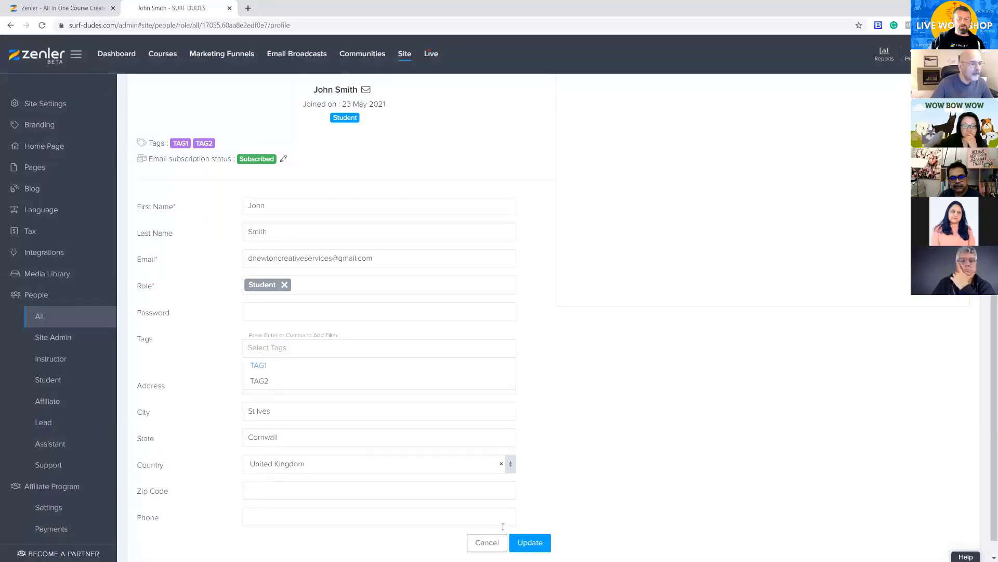
{"action": "left_click", "coordinate": [538, 539]}
{"action": "left_click", "coordinate": [526, 528]}
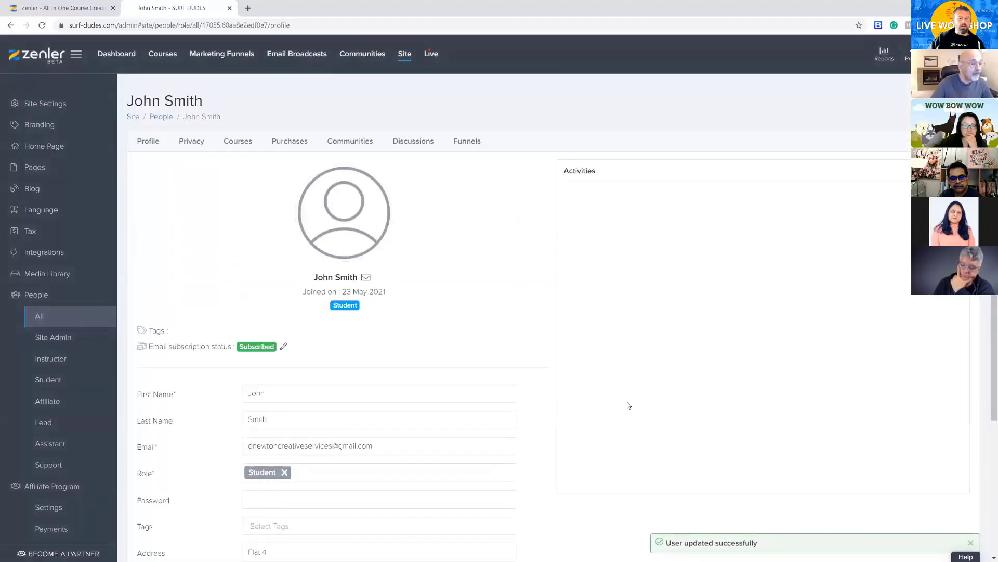
{"action": "left_click", "coordinate": [55, 319]}
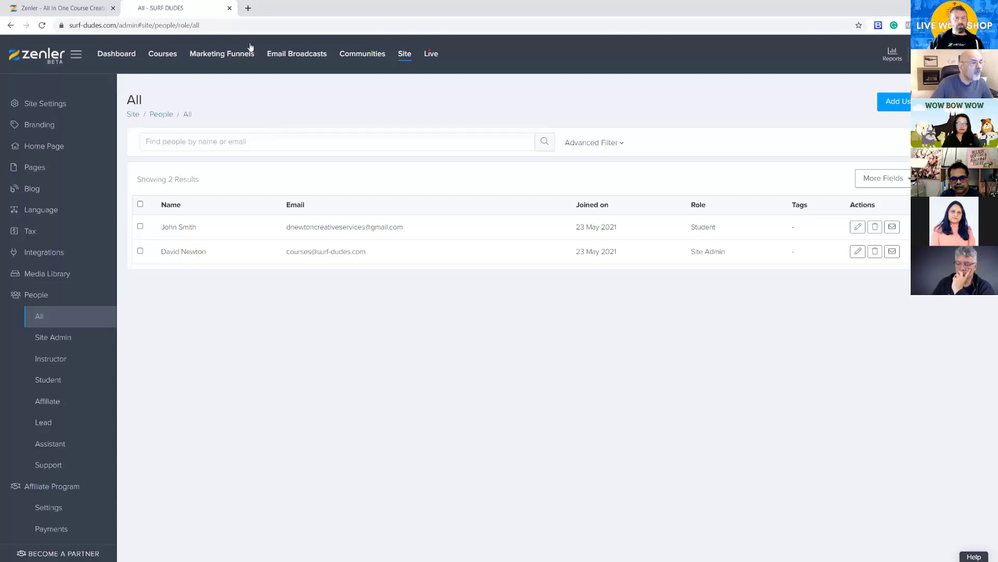
Publish the Beginner Level in Surfing course and open the live surf-dudes.com home page in a new browser tab
{"action": "left_click", "coordinate": [165, 55]}
{"action": "left_click", "coordinate": [302, 324]}
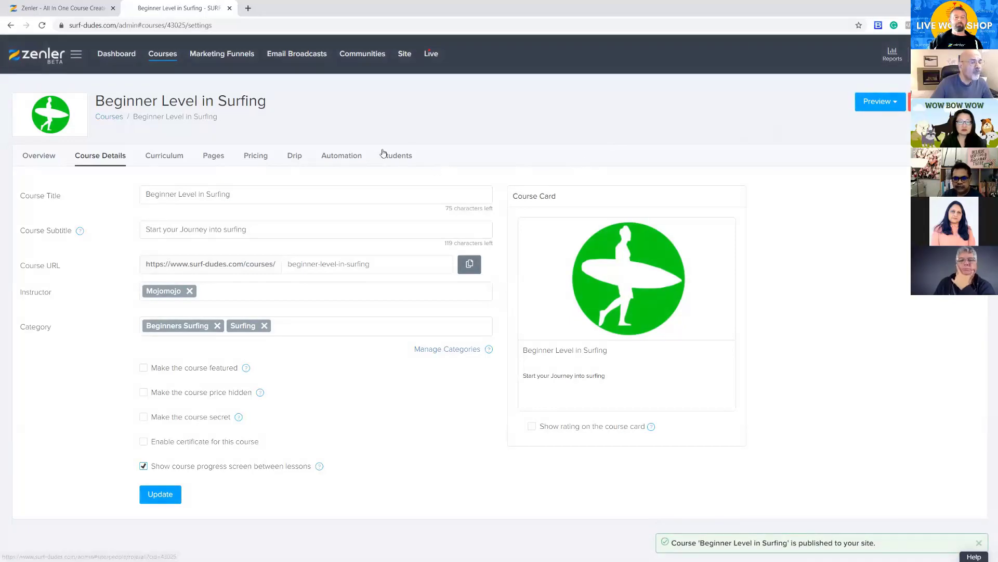
{"action": "key", "text": "ctrl+t"}
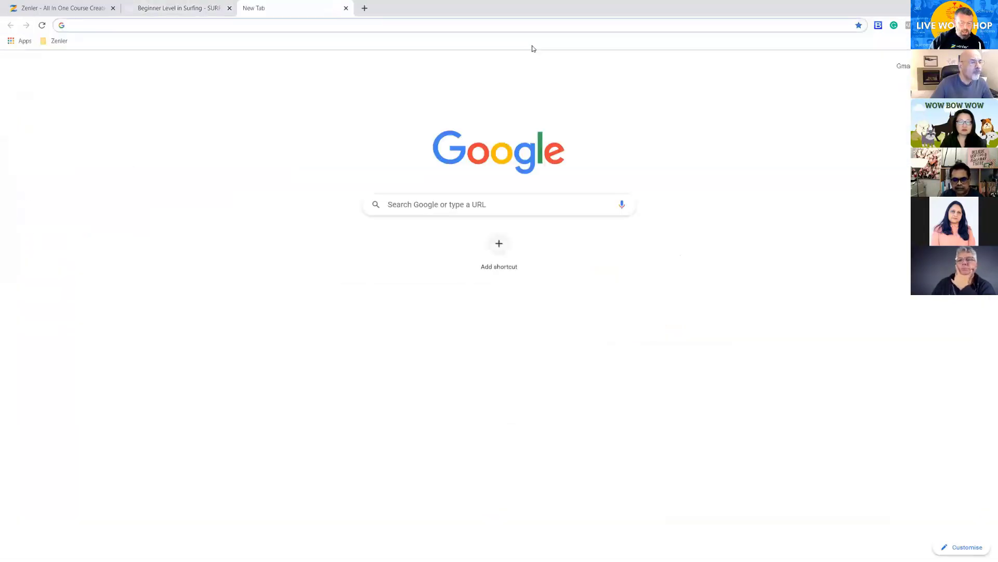
{"action": "type", "text": "surf"}
{"action": "key", "text": "Return"}
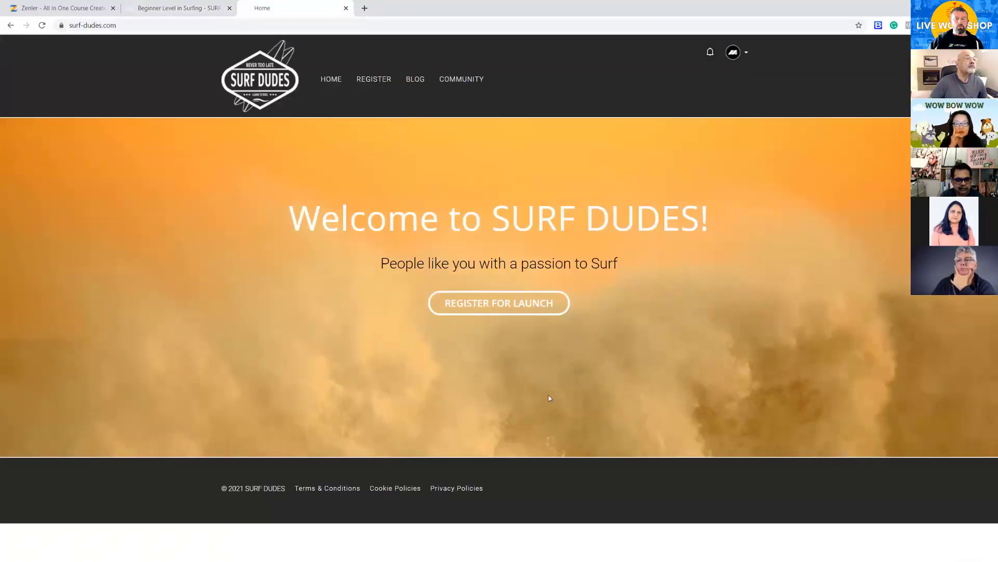
Open the site's Home page in the page editor from the admin's list of site pages
{"action": "left_click", "coordinate": [182, 10]}
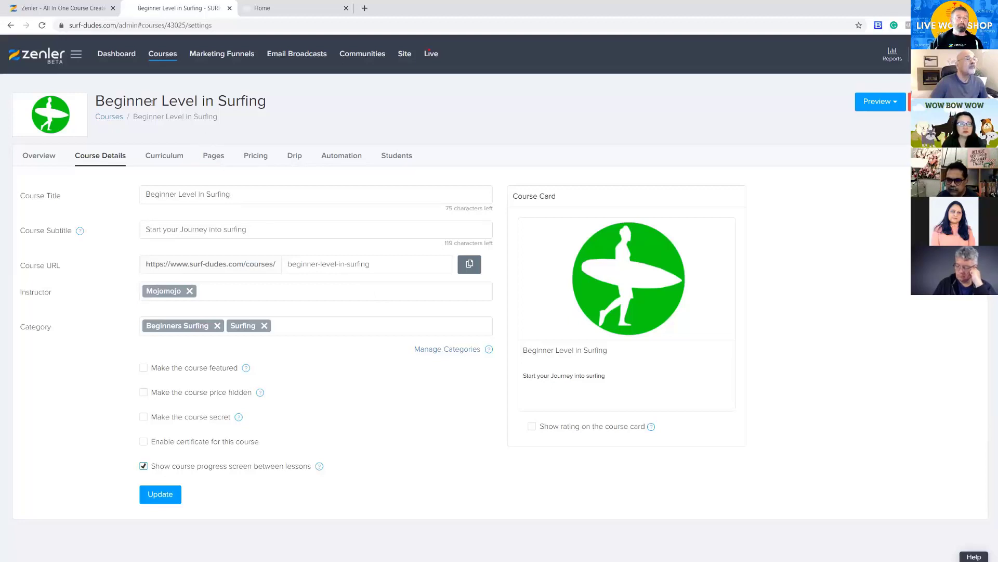
{"action": "left_click", "coordinate": [404, 55]}
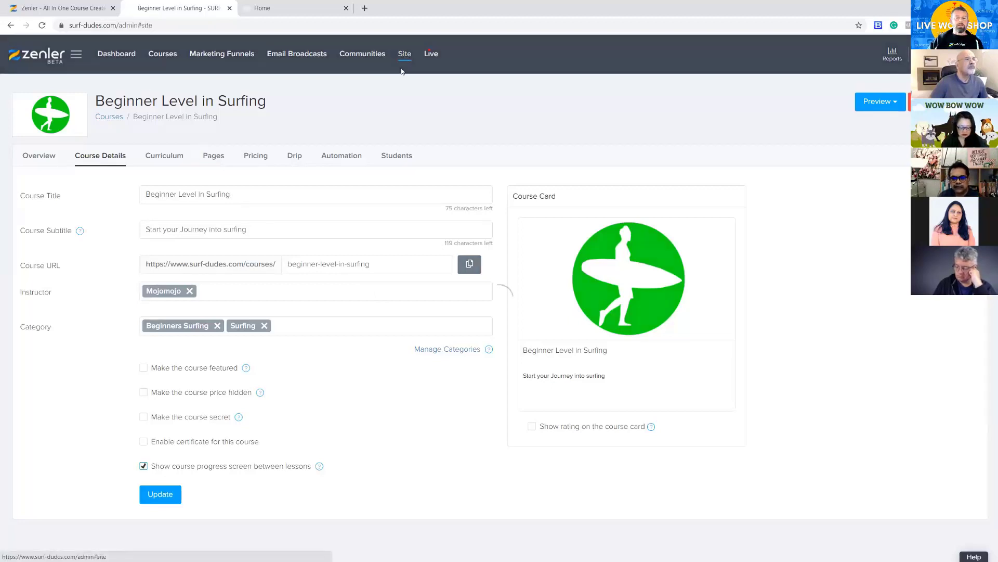
{"action": "left_click", "coordinate": [32, 167]}
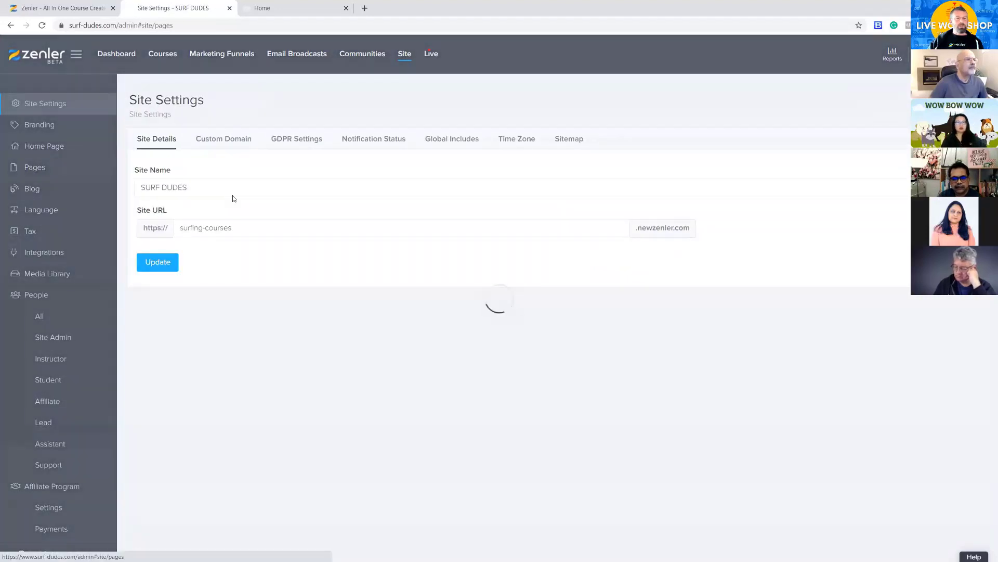
{"action": "scroll", "coordinate": [562, 393], "scroll_direction": "down", "scroll_amount": 5}
{"action": "scroll", "coordinate": [559, 388], "scroll_direction": "up", "scroll_amount": 5}
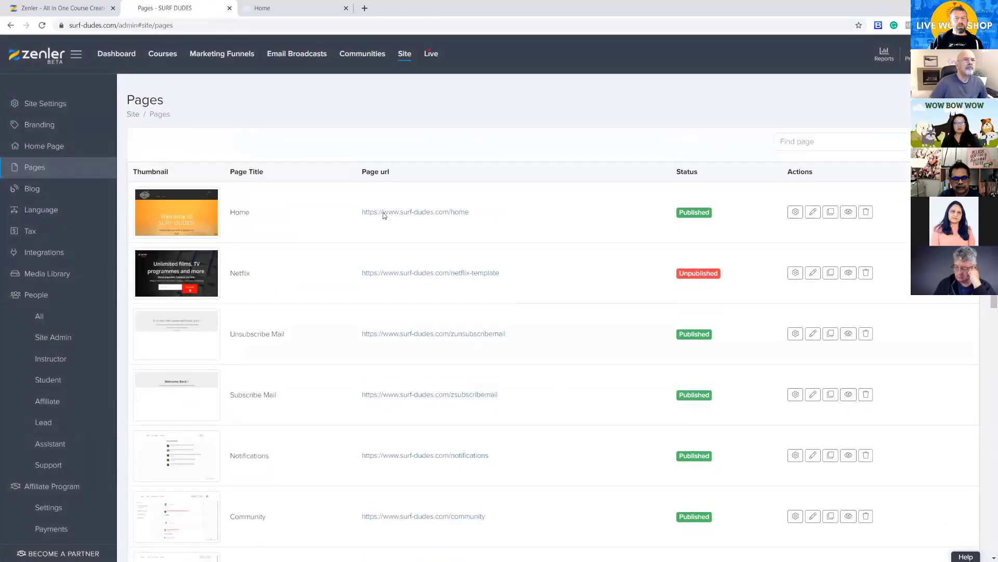
{"action": "left_click", "coordinate": [813, 211]}
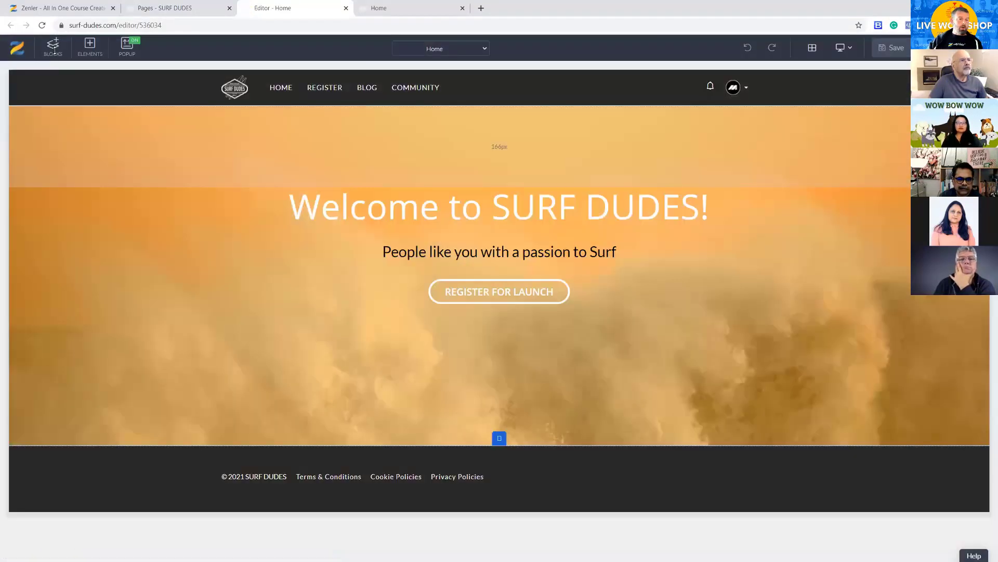
Add the dynamic All Courses block between the hero section and the footer of the Home page, and save
{"action": "left_click", "coordinate": [52, 48]}
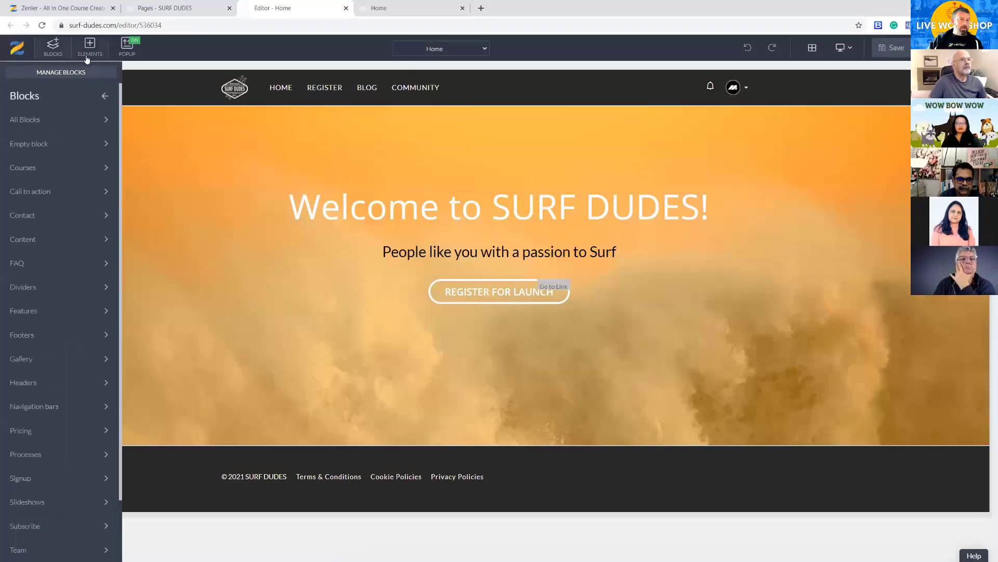
{"action": "left_click", "coordinate": [38, 169]}
{"action": "mouse_move", "coordinate": [78, 155]}
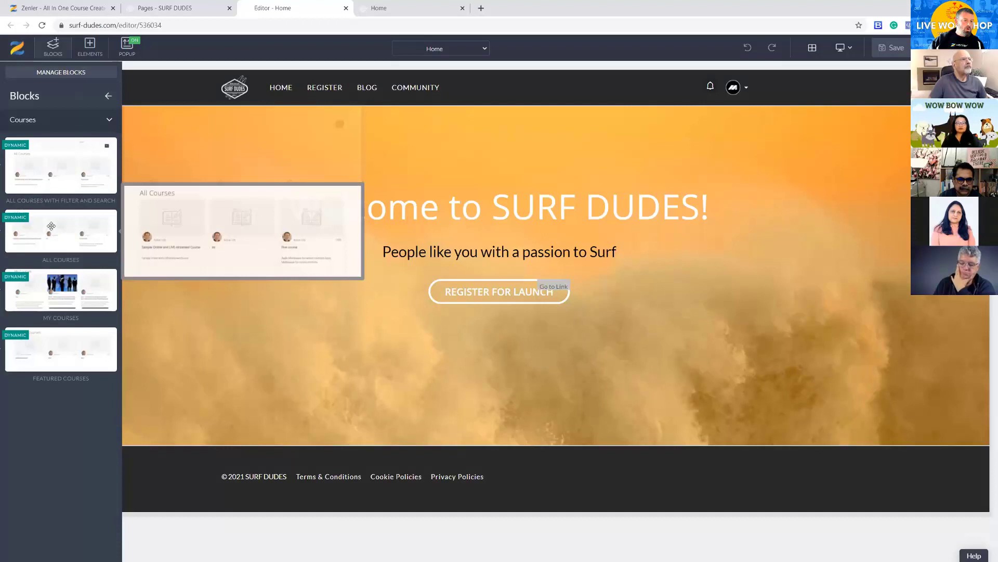
{"action": "left_click_drag", "start_coordinate": [21, 253], "coordinate": [338, 441]}
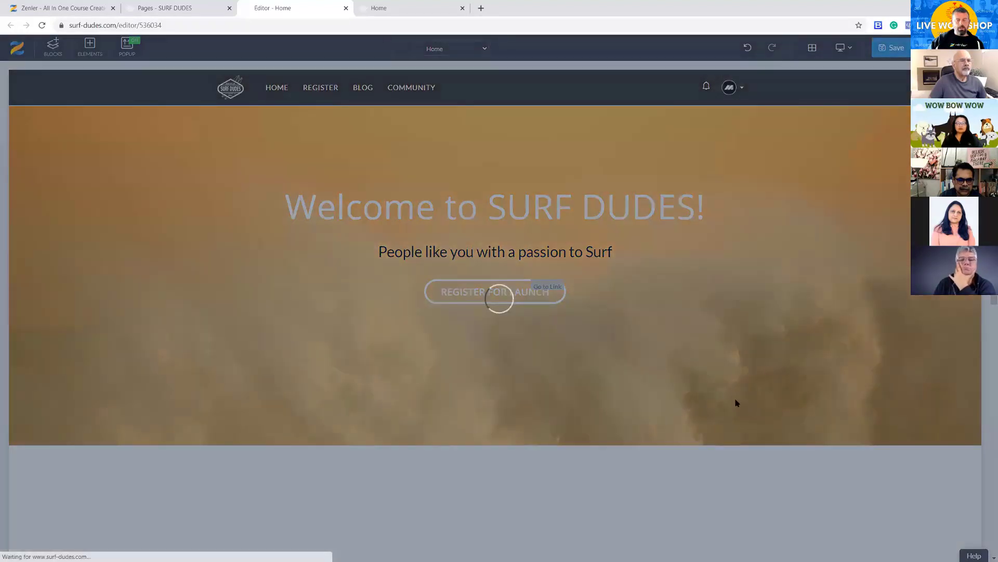
{"action": "scroll", "coordinate": [666, 406], "scroll_direction": "down", "scroll_amount": 3}
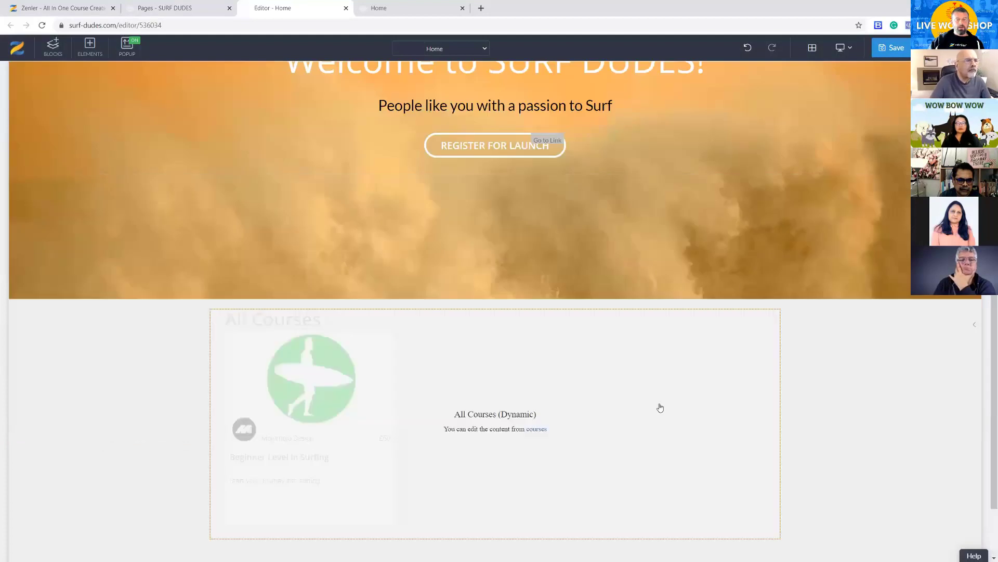
{"action": "left_click", "coordinate": [891, 48]}
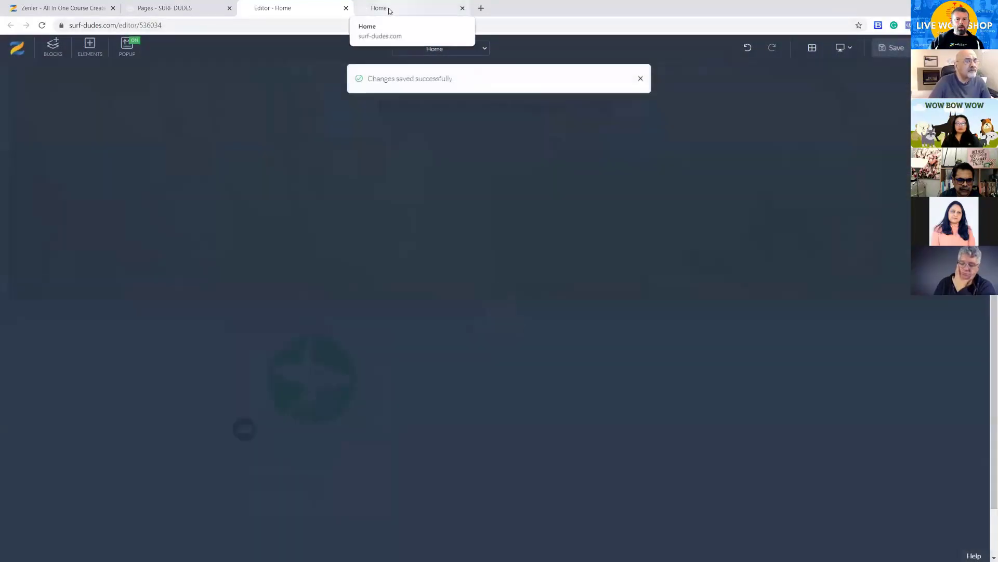
Reload the live home page and check the course listing below the hero section
{"action": "left_click", "coordinate": [390, 9]}
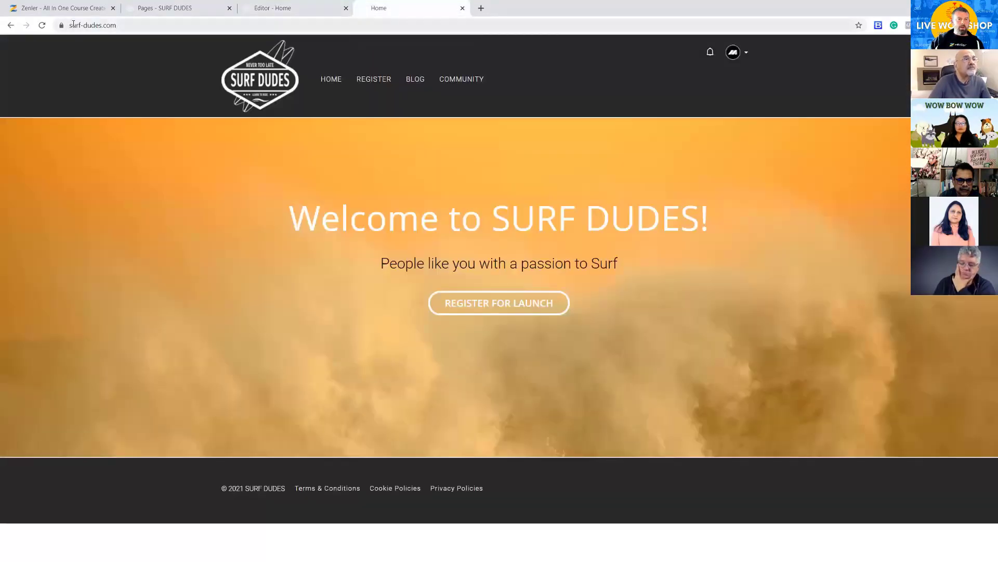
{"action": "left_click", "coordinate": [43, 26]}
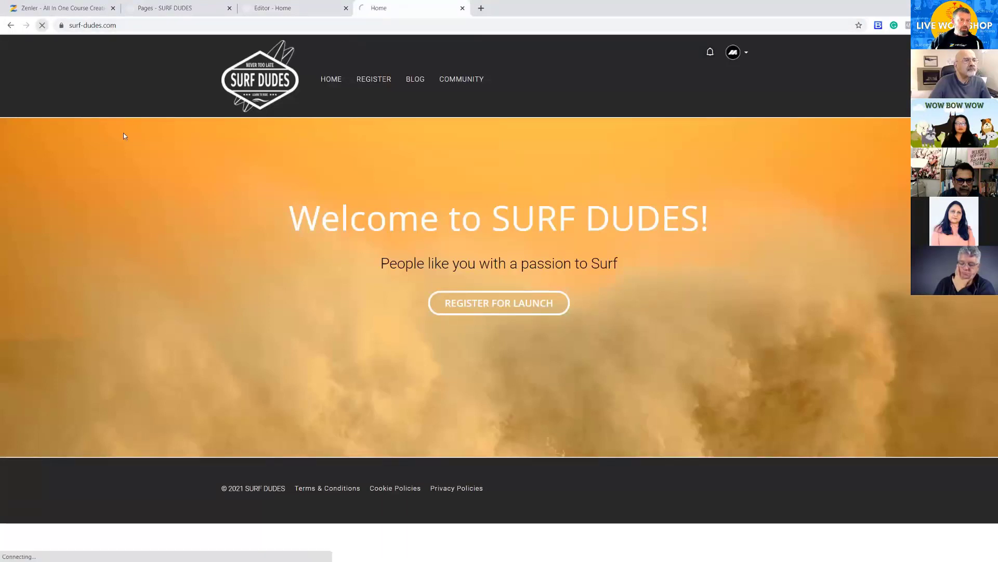
{"action": "scroll", "coordinate": [755, 370], "scroll_direction": "down", "scroll_amount": 4}
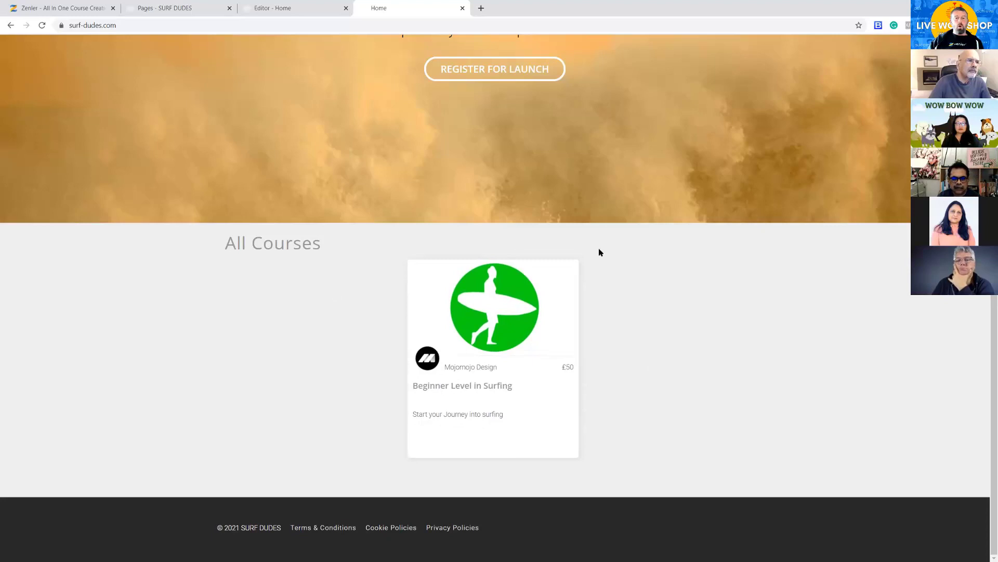
{"action": "scroll", "coordinate": [600, 253], "scroll_direction": "up", "scroll_amount": 2}
Delete the All Courses block from the Home page in the editor
{"action": "left_click", "coordinate": [265, 8]}
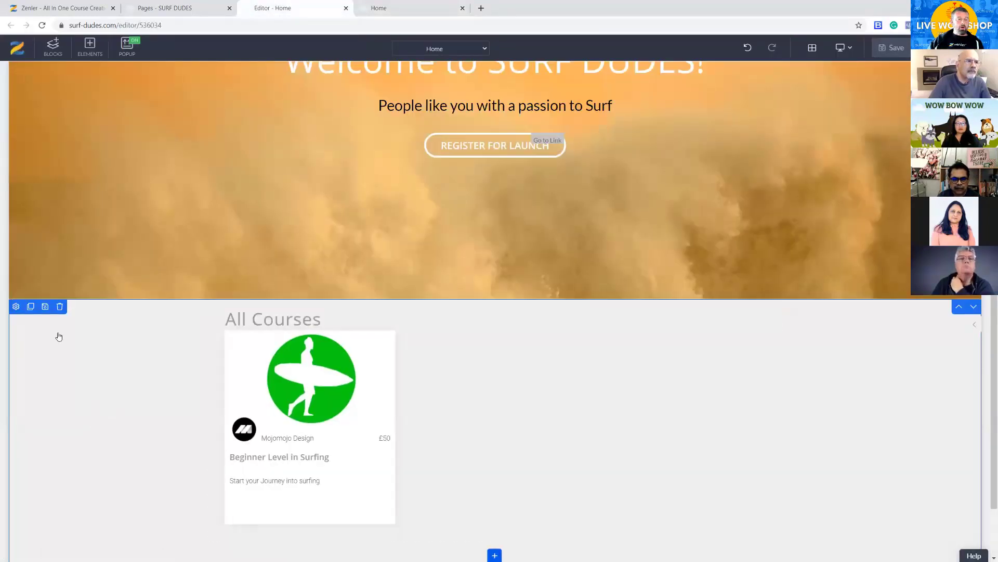
{"action": "left_click", "coordinate": [59, 306]}
{"action": "left_click", "coordinate": [518, 147]}
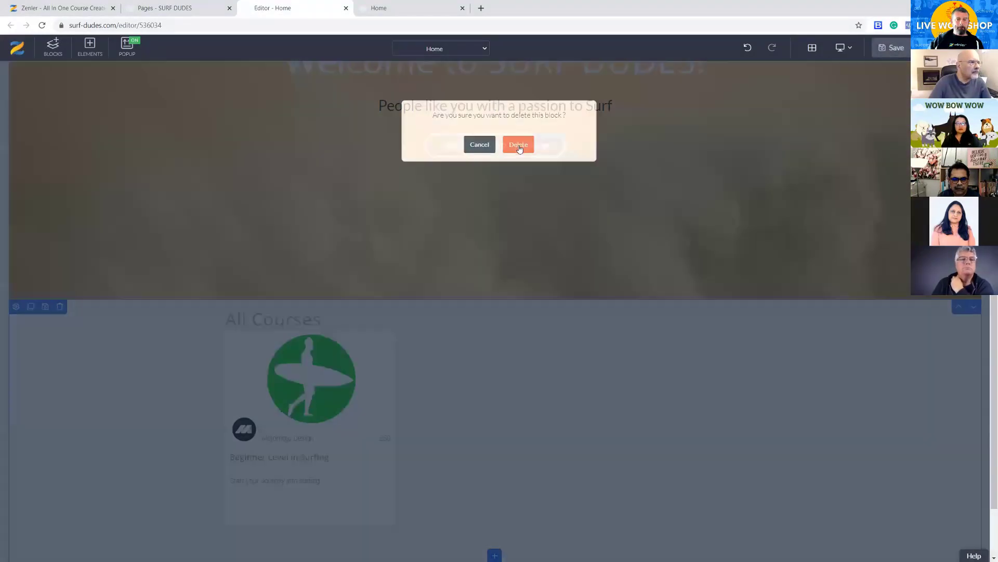
Copy the sales page URL of Beginner Level in Surfing from its course pages
{"action": "left_click", "coordinate": [181, 13]}
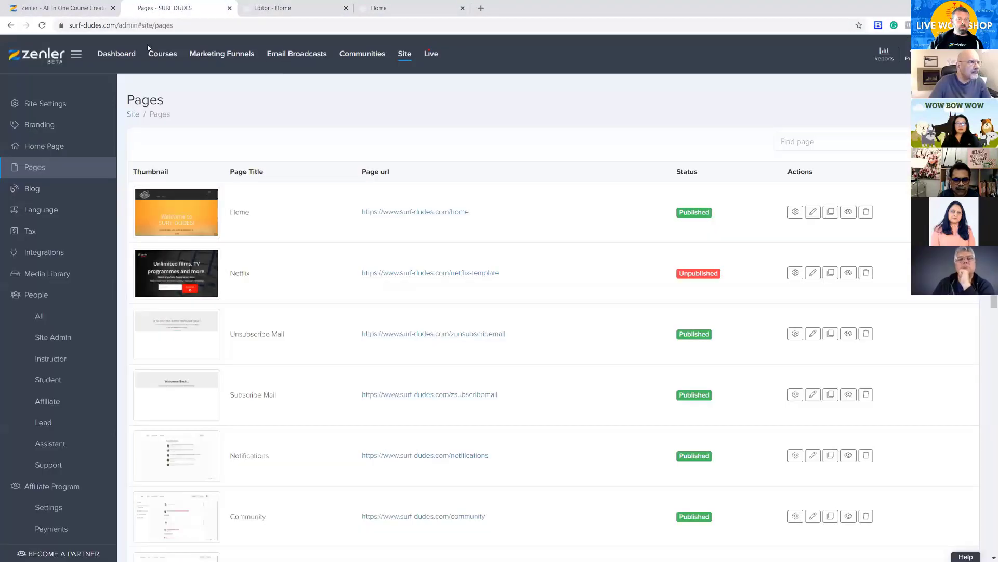
{"action": "left_click", "coordinate": [168, 55]}
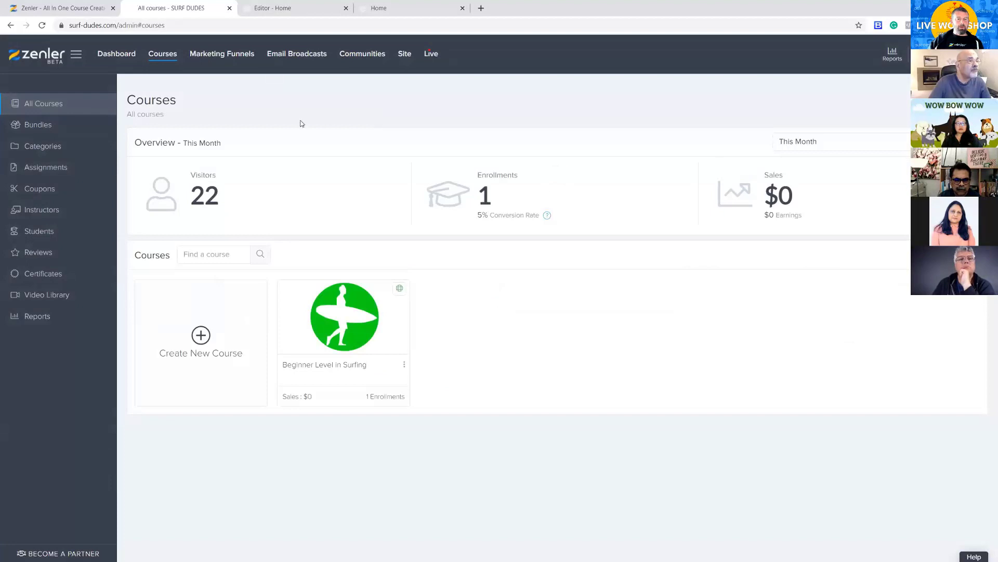
{"action": "left_click", "coordinate": [348, 312]}
{"action": "left_click", "coordinate": [211, 156]}
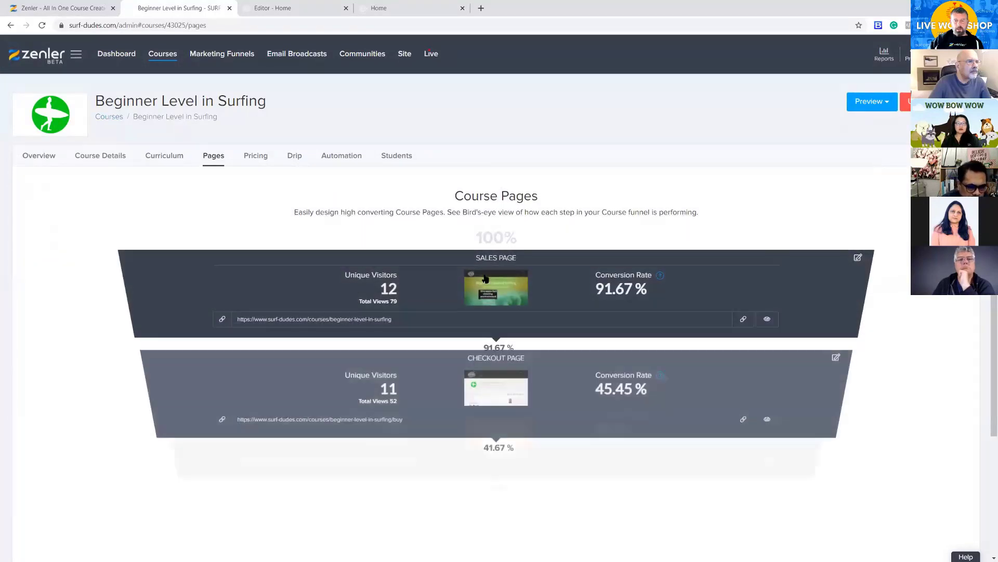
{"action": "left_click", "coordinate": [744, 321]}
{"action": "left_click", "coordinate": [739, 321]}
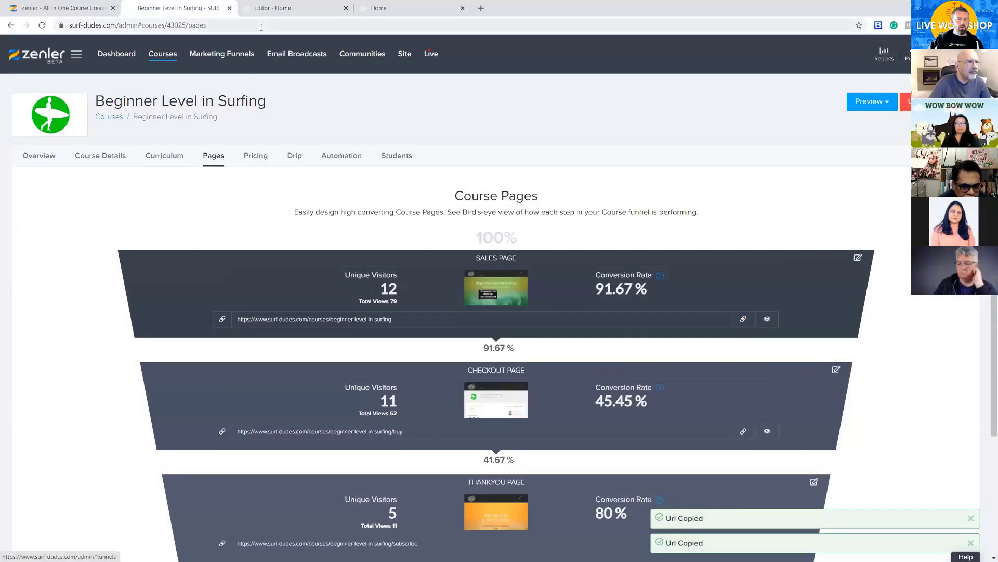
Add the custom block SURFBLOCK between the hero section and the footer of the Home page
{"action": "left_click", "coordinate": [279, 8]}
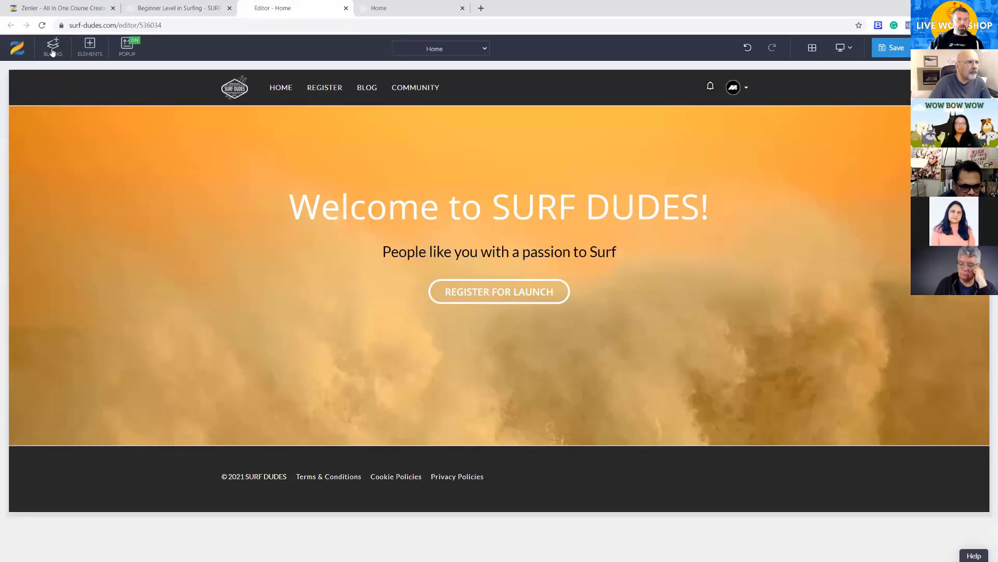
{"action": "left_click", "coordinate": [53, 49]}
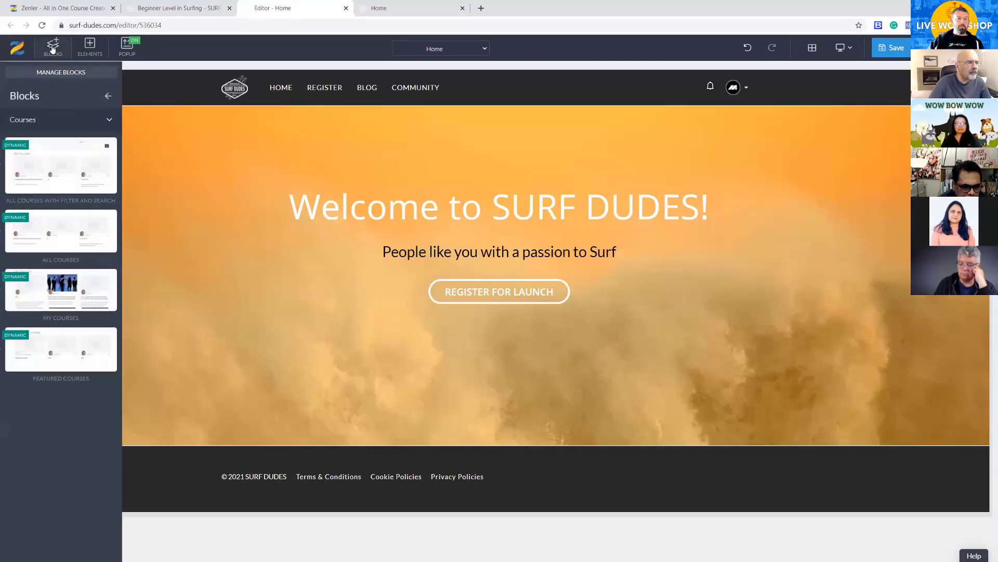
{"action": "left_click", "coordinate": [110, 122]}
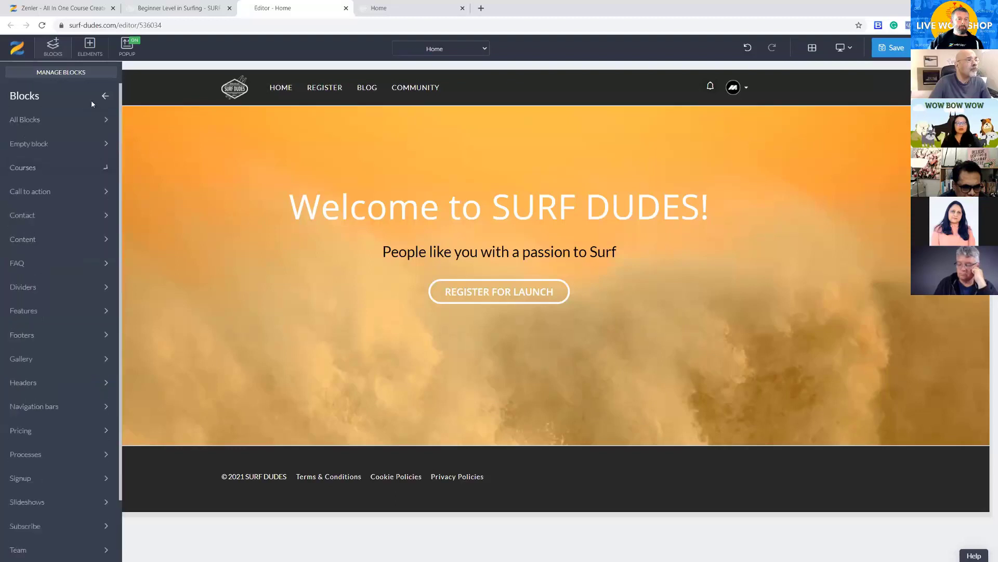
{"action": "scroll", "coordinate": [69, 371], "scroll_direction": "down", "scroll_amount": 2}
{"action": "left_click", "coordinate": [49, 551]}
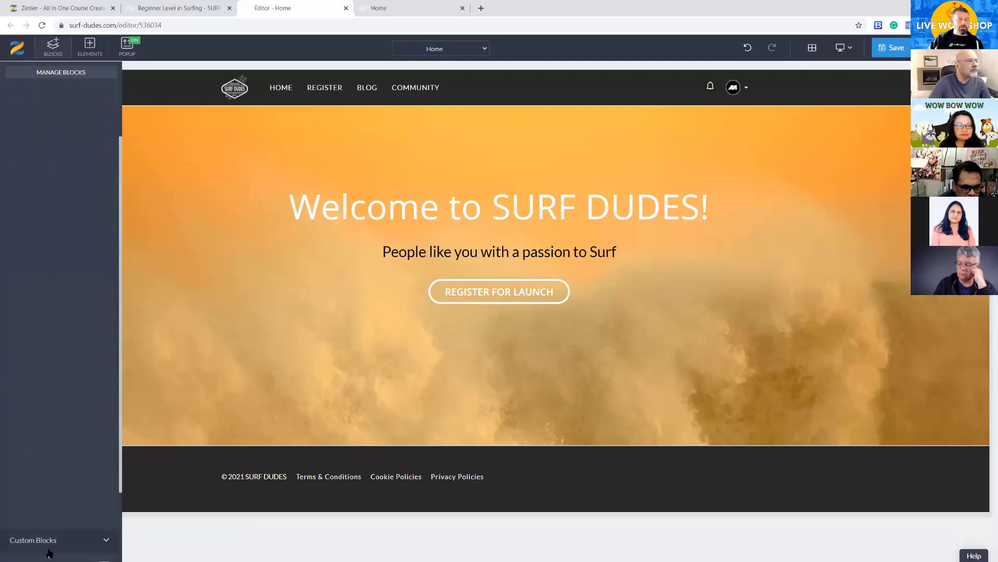
{"action": "mouse_move", "coordinate": [32, 232]}
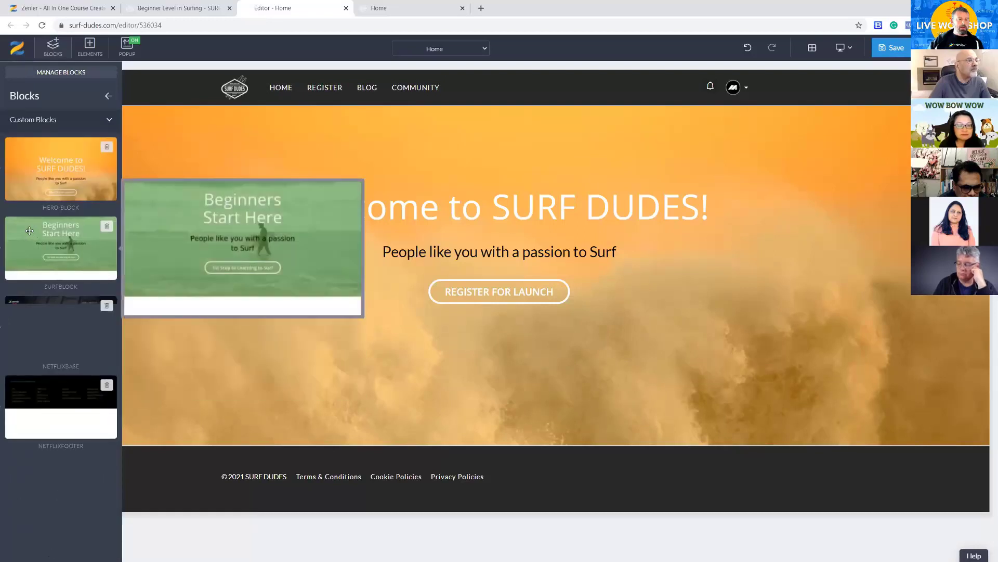
{"action": "left_click_drag", "start_coordinate": [42, 237], "coordinate": [327, 460]}
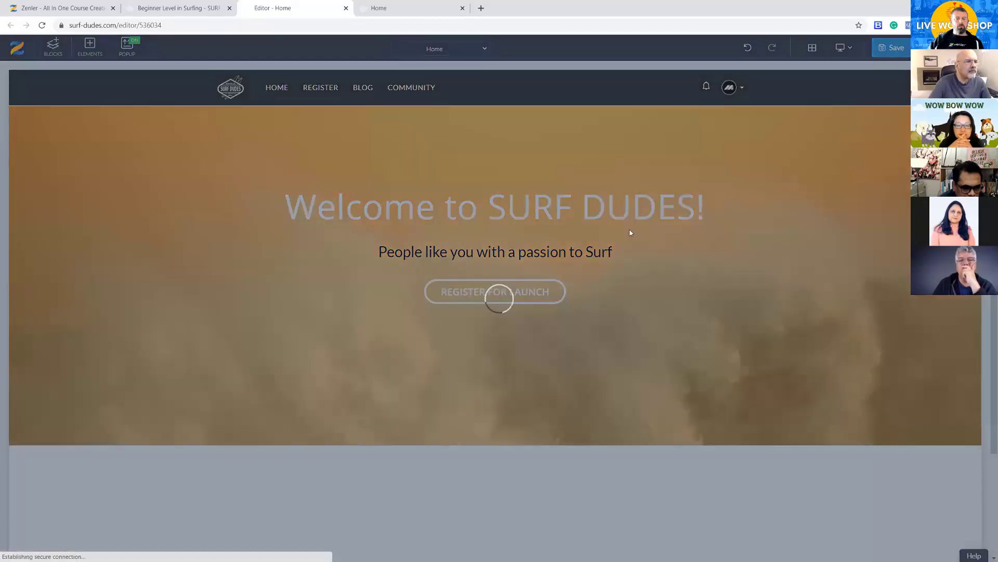
Link the "1st Step to Learning to Surf" button to the copied Beginner Level in Surfing sales page URL and save the Home page
{"action": "scroll", "coordinate": [572, 385], "scroll_direction": "down", "scroll_amount": 3}
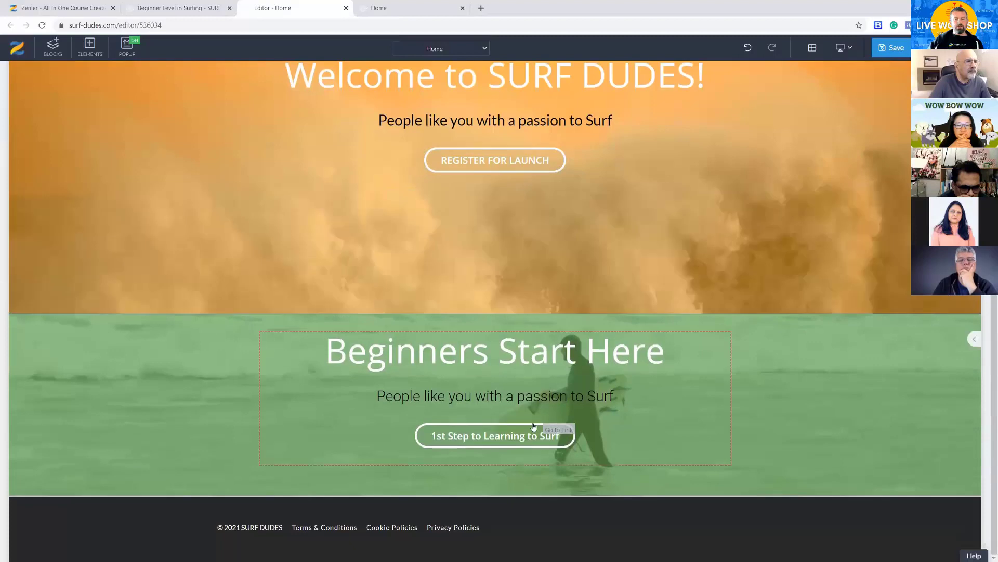
{"action": "left_click", "coordinate": [441, 439]}
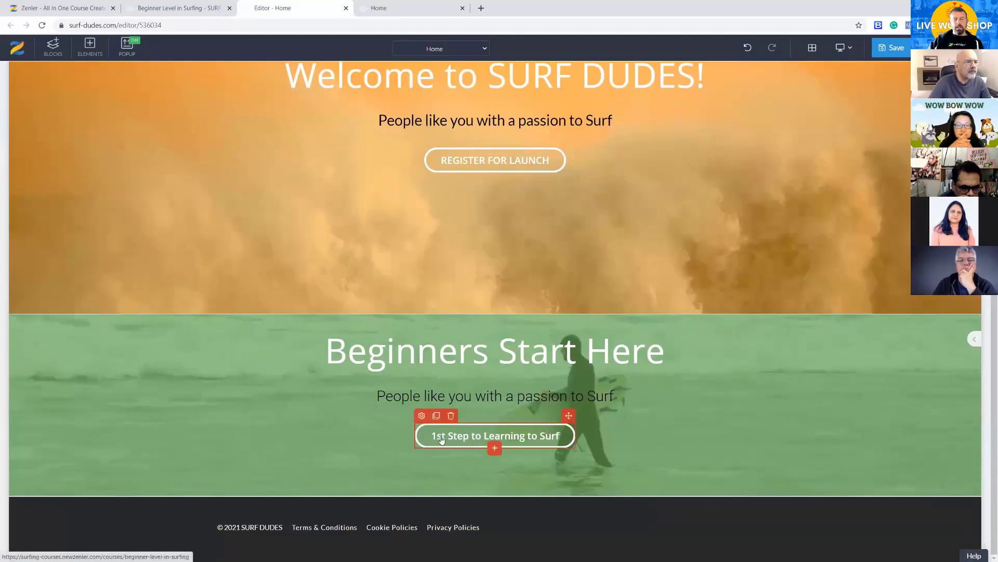
{"action": "left_click", "coordinate": [421, 416]}
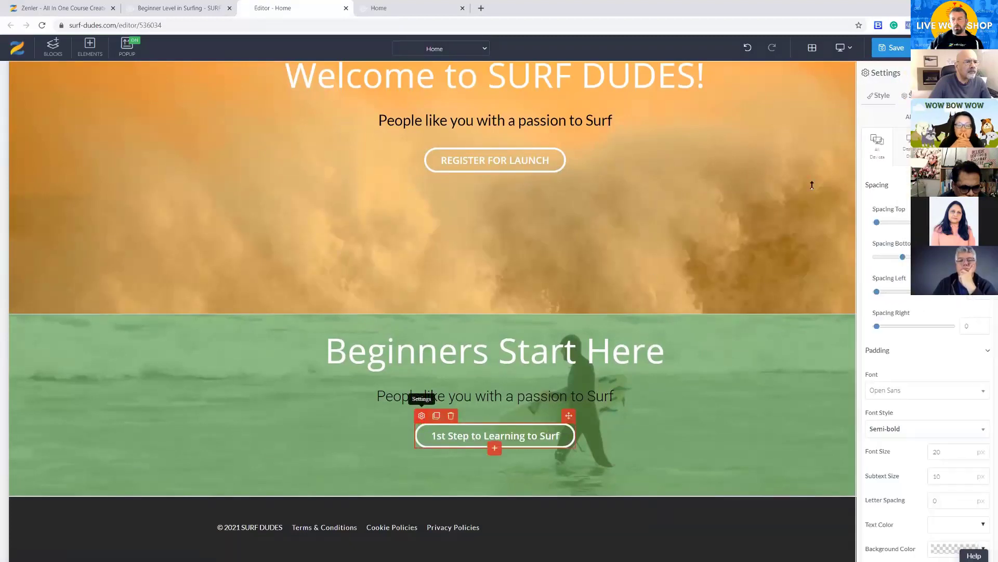
{"action": "left_click", "coordinate": [907, 95]}
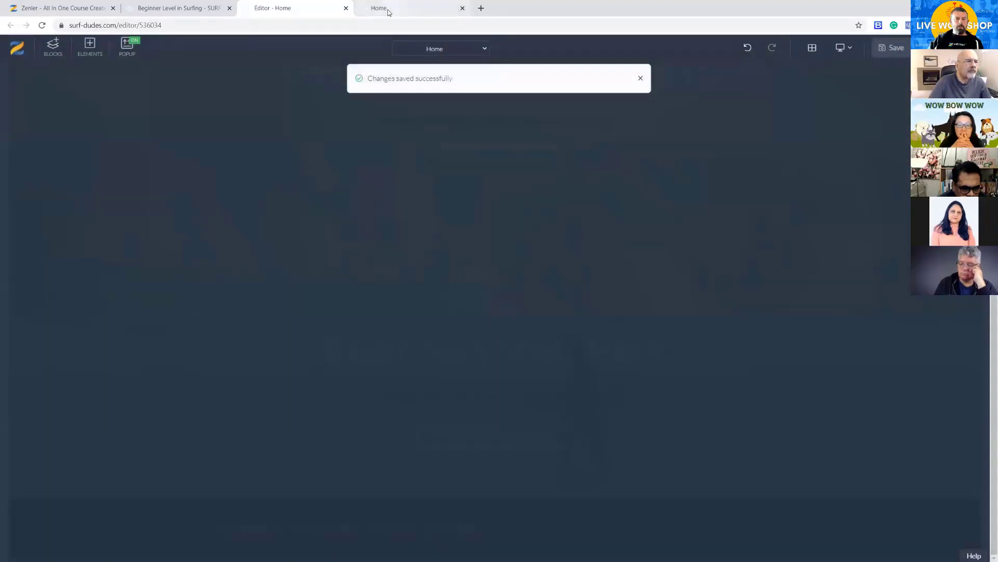
Test the "1st Step to Learning to Surf" button on the live home page and review the course sales page down to its pricing
{"action": "left_click", "coordinate": [389, 11]}
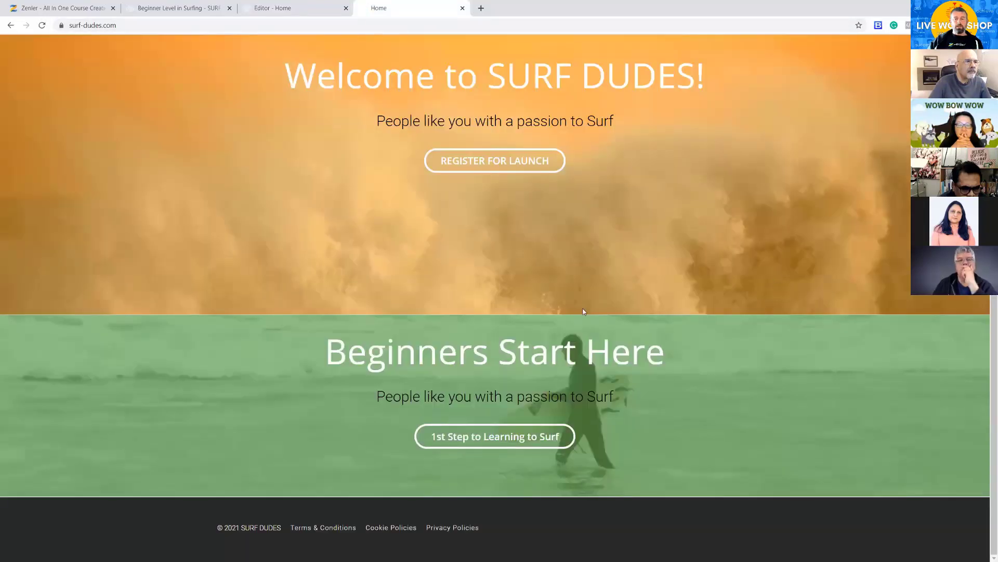
{"action": "left_click", "coordinate": [524, 434]}
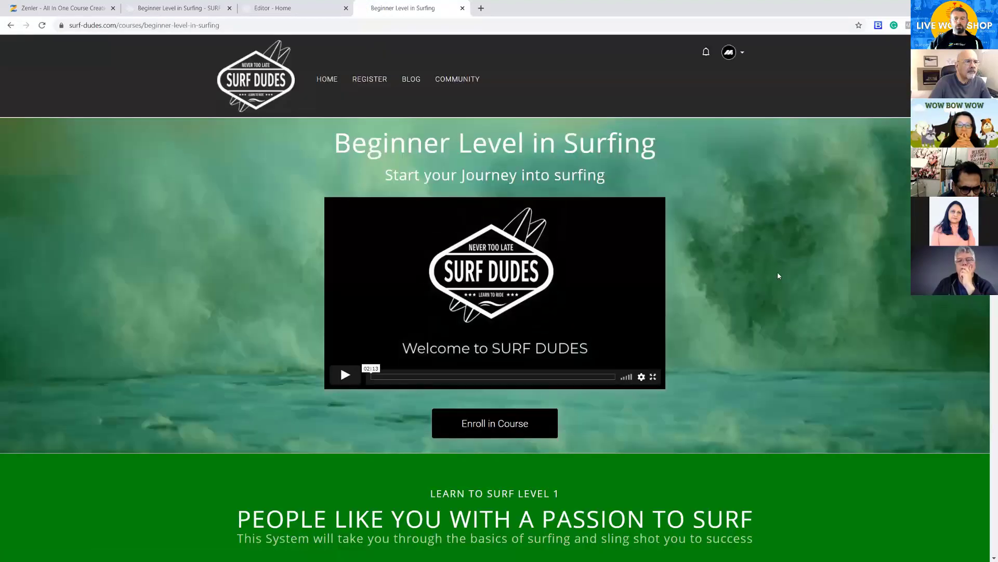
{"action": "scroll", "coordinate": [779, 276], "scroll_direction": "down", "scroll_amount": 20}
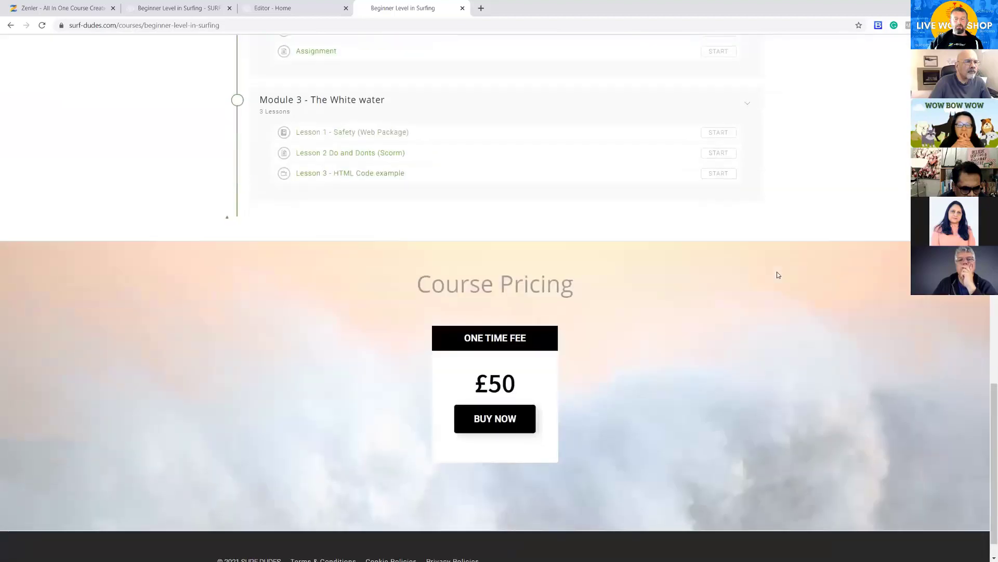
{"action": "scroll", "coordinate": [619, 378], "scroll_direction": "up", "scroll_amount": 3}
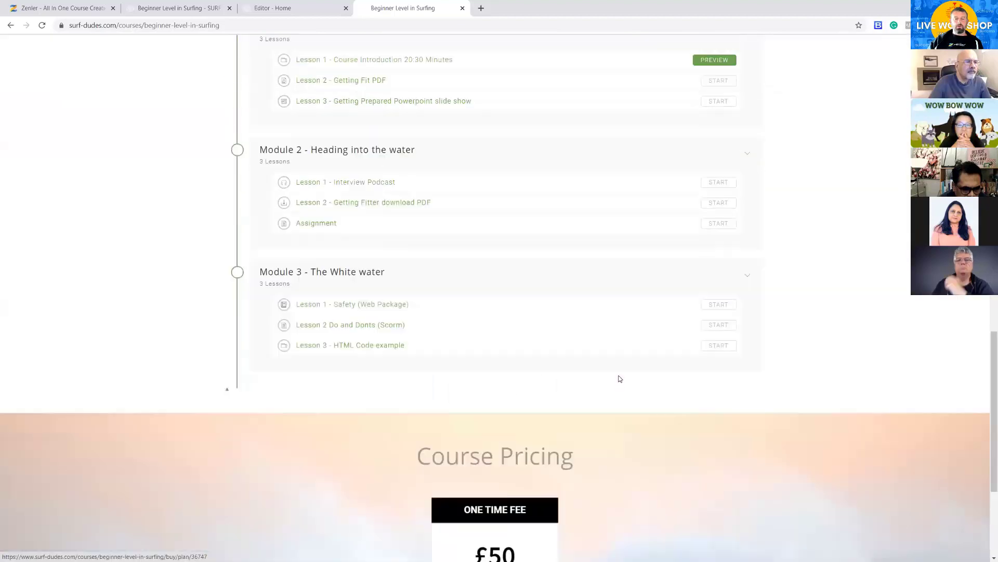
{"action": "scroll", "coordinate": [619, 379], "scroll_direction": "up", "scroll_amount": 15}
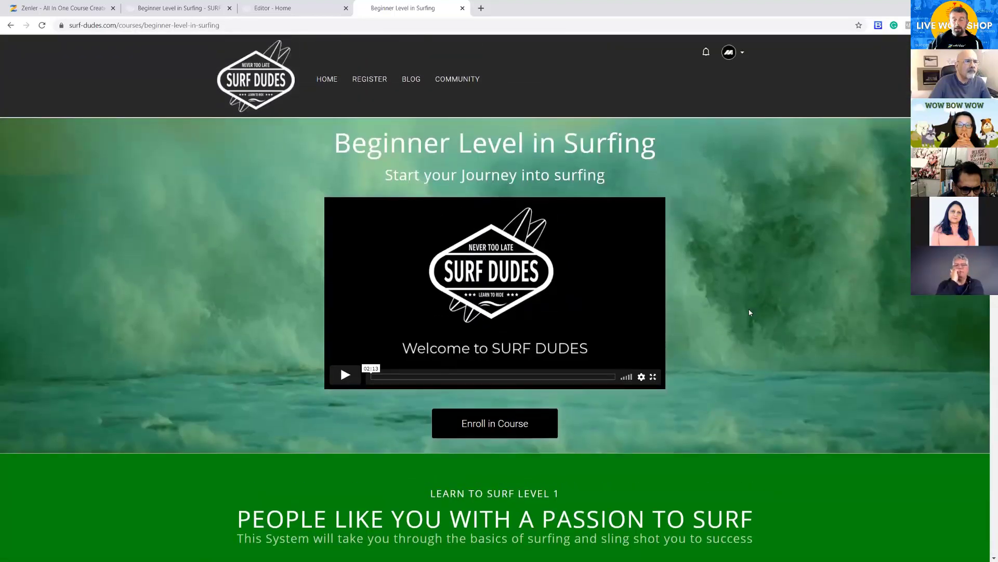